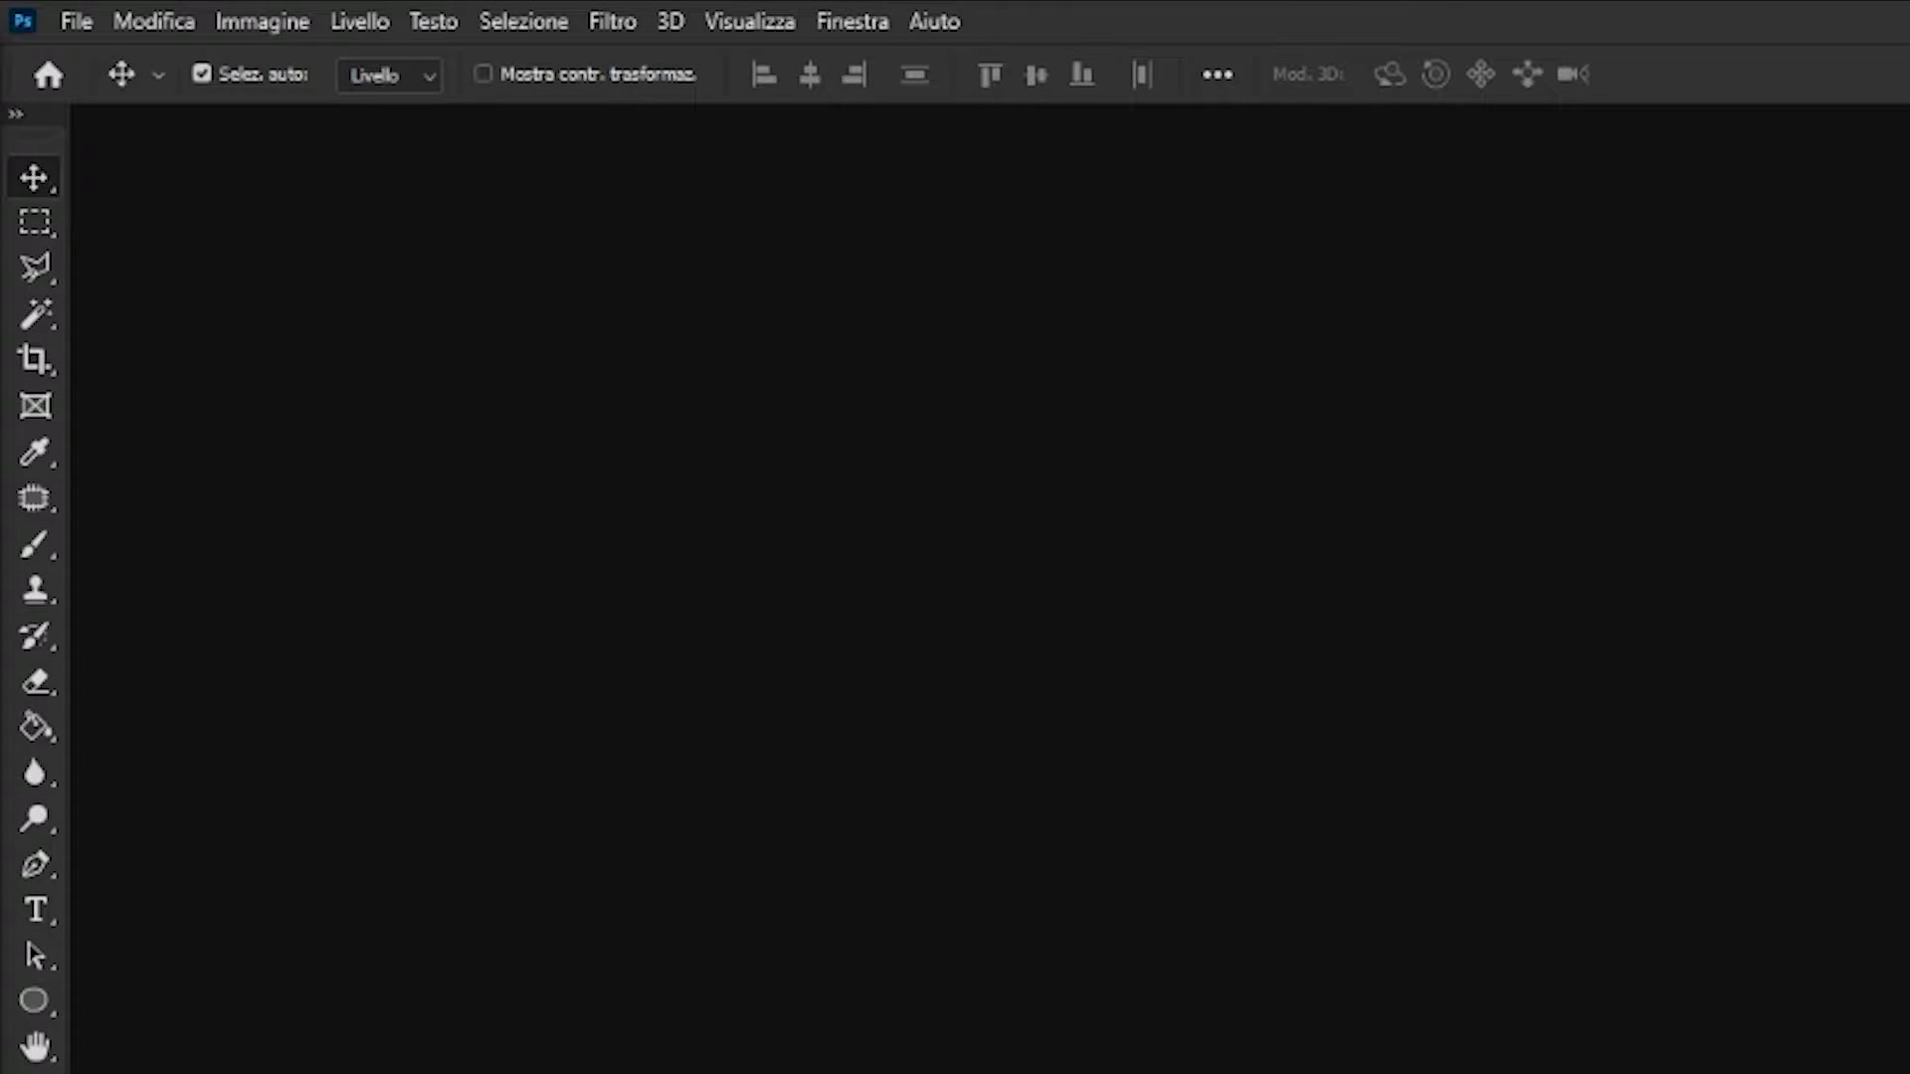
Create a white 1920×1080 px, 150 ppi document named 'Webcam Overlay'
left_click(75, 22)
left_click(99, 57)
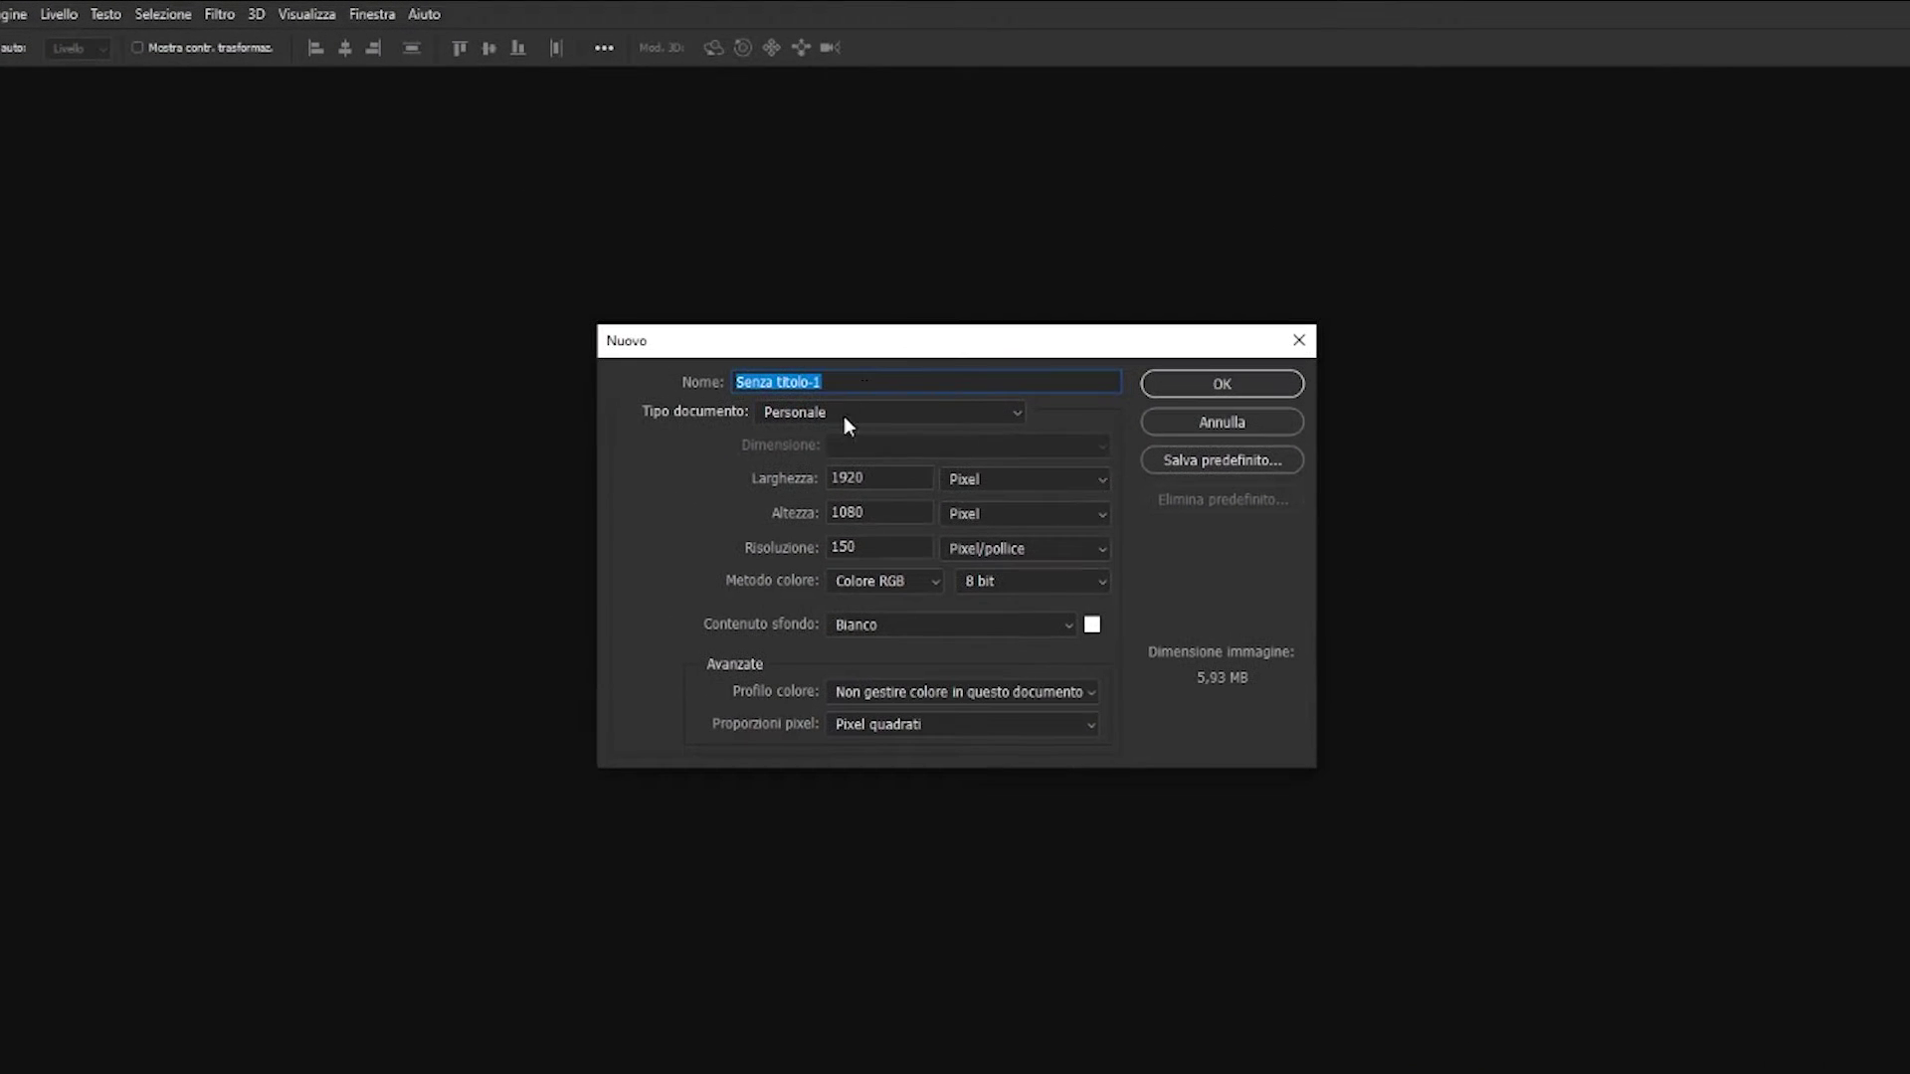
type("bcam Overlay")
left_click(1222, 384)
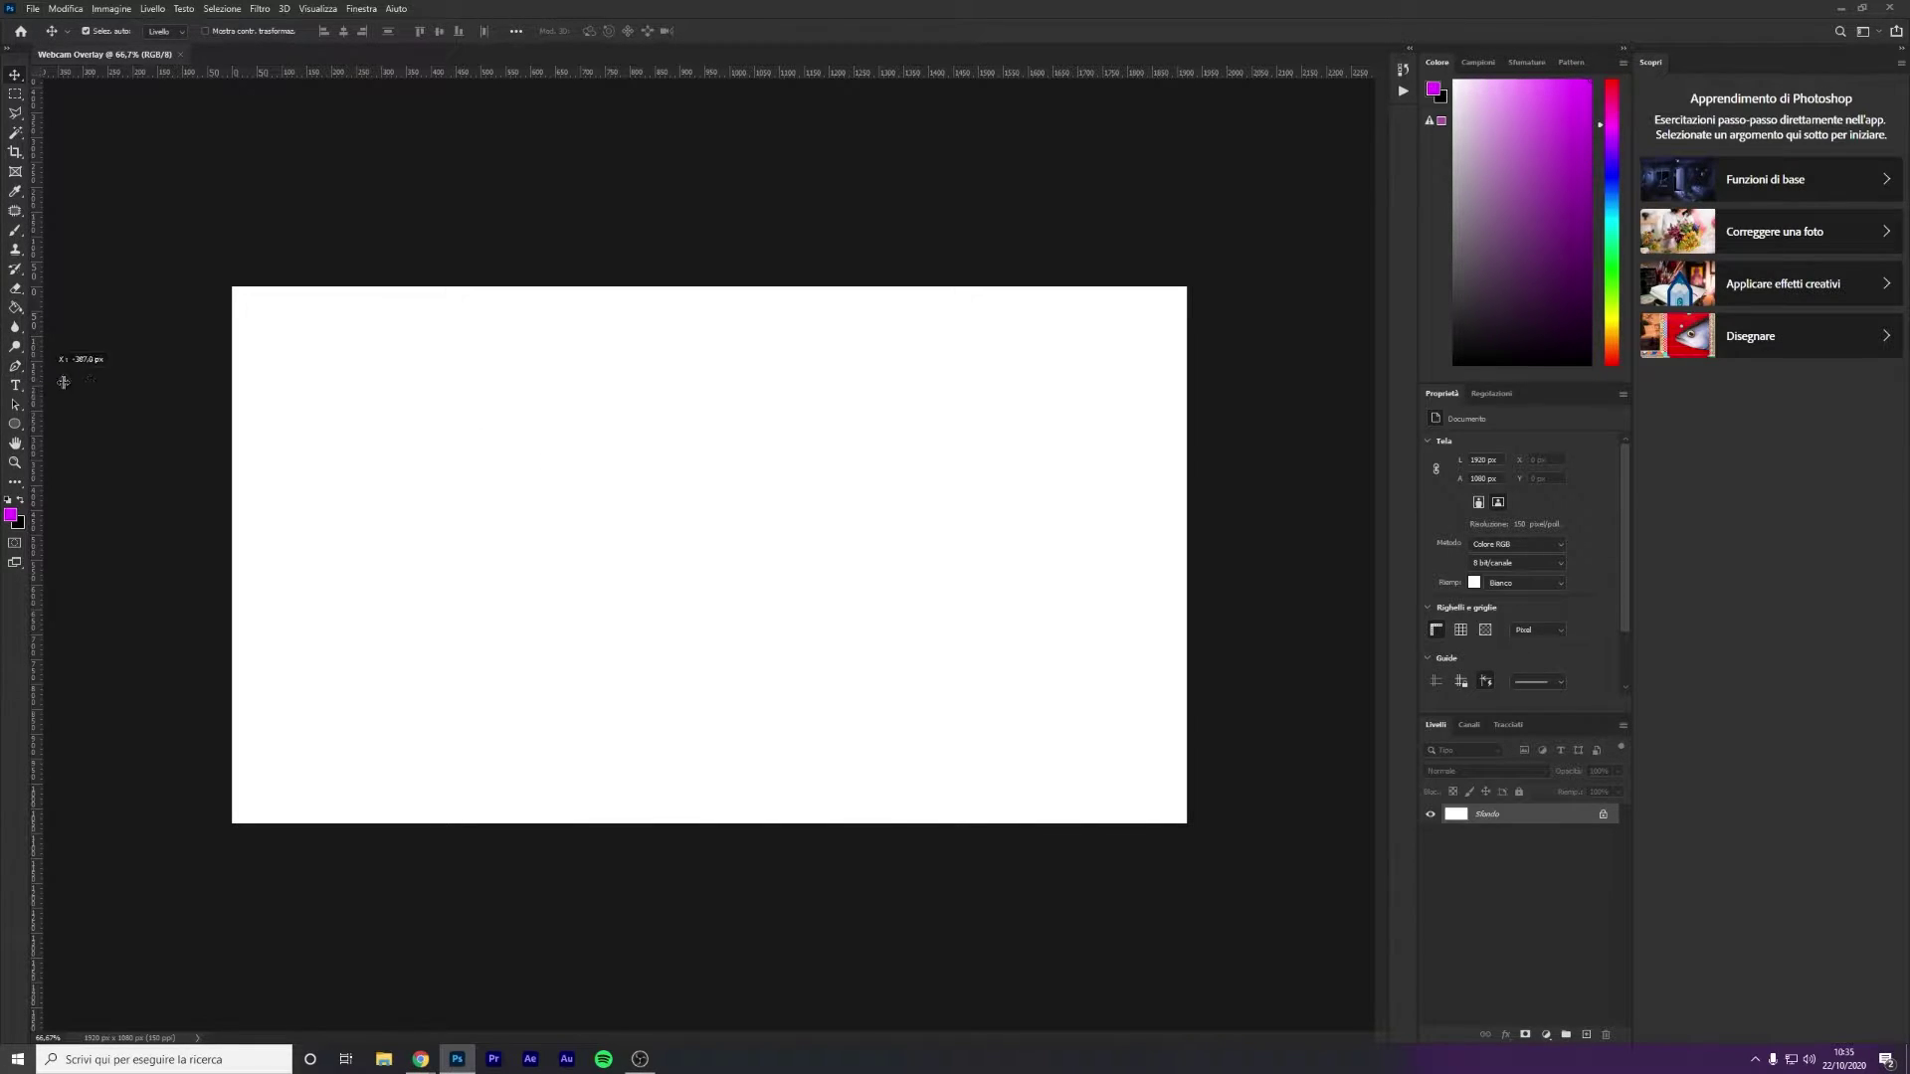
Place a vertical and a horizontal guide crossing at the canvas centre
left_click_drag(63, 382, 708, 386)
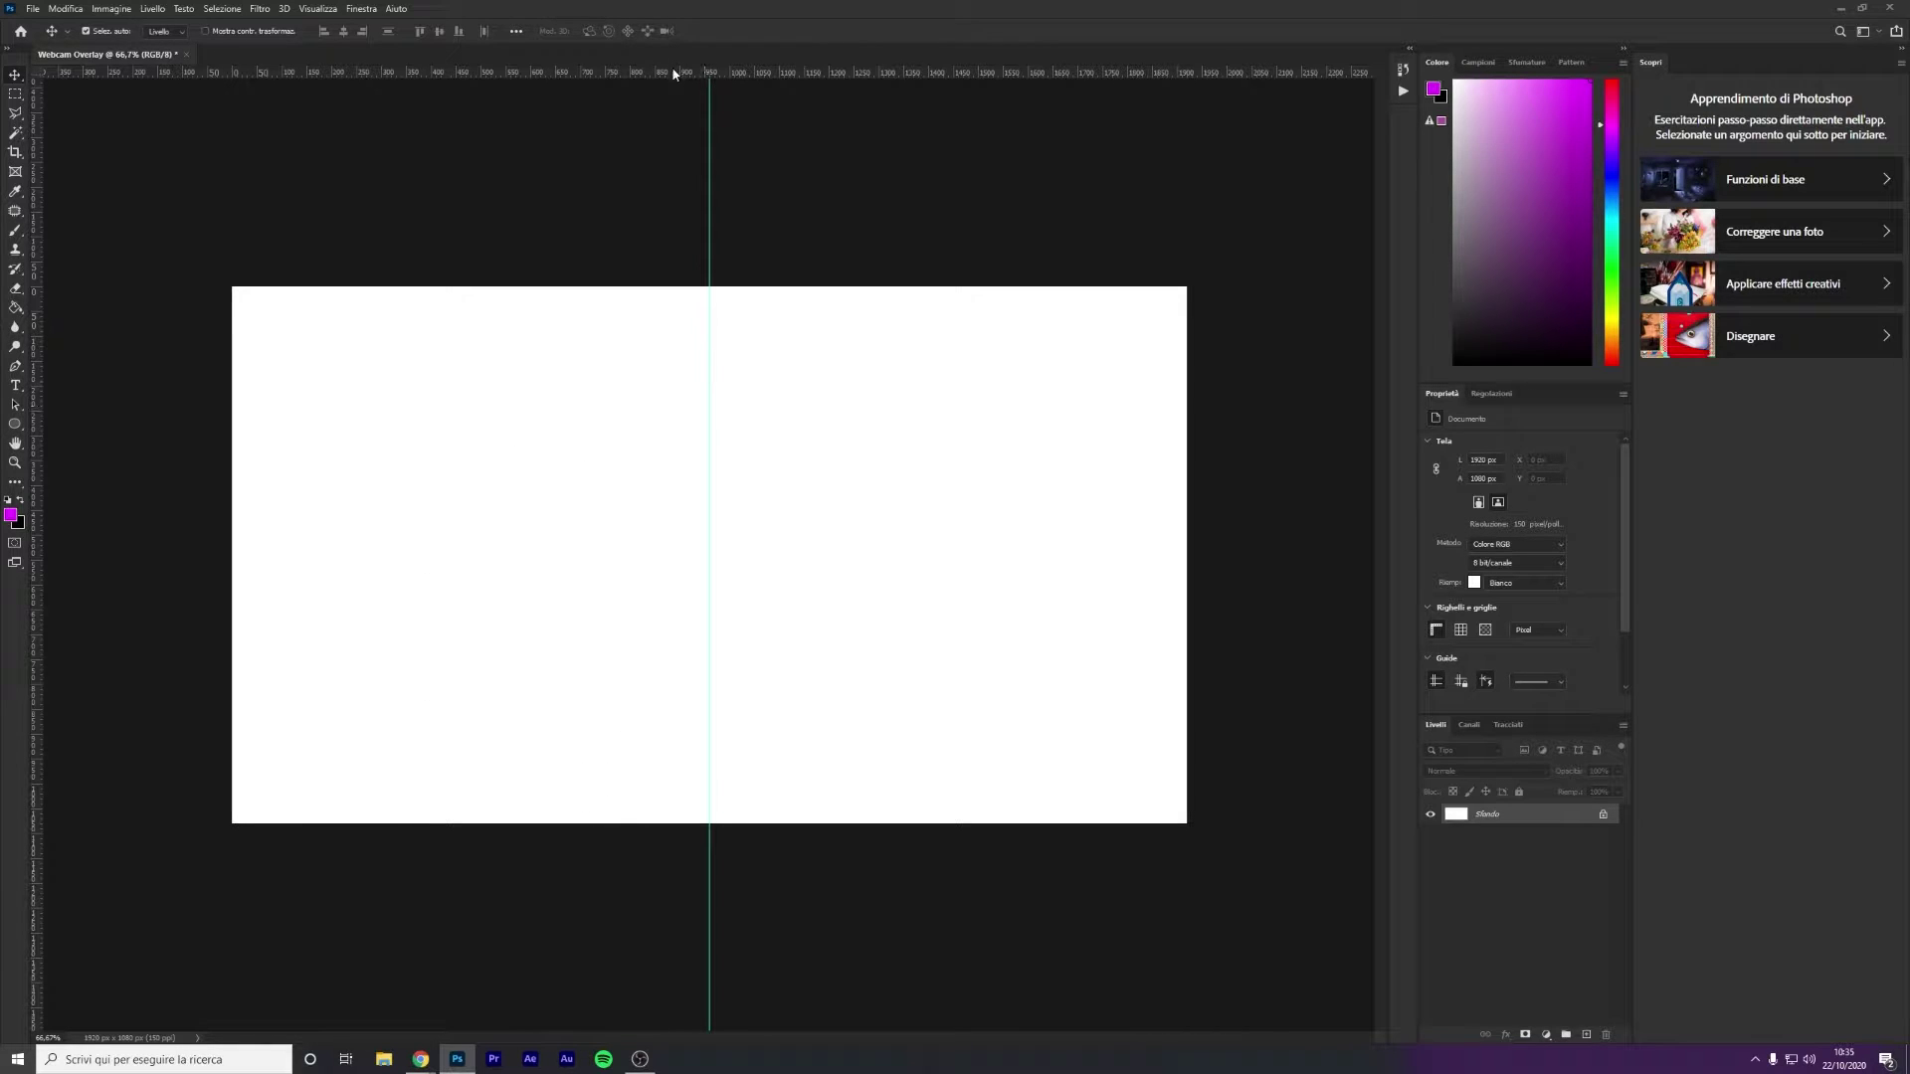
left_click_drag(673, 74, 684, 554)
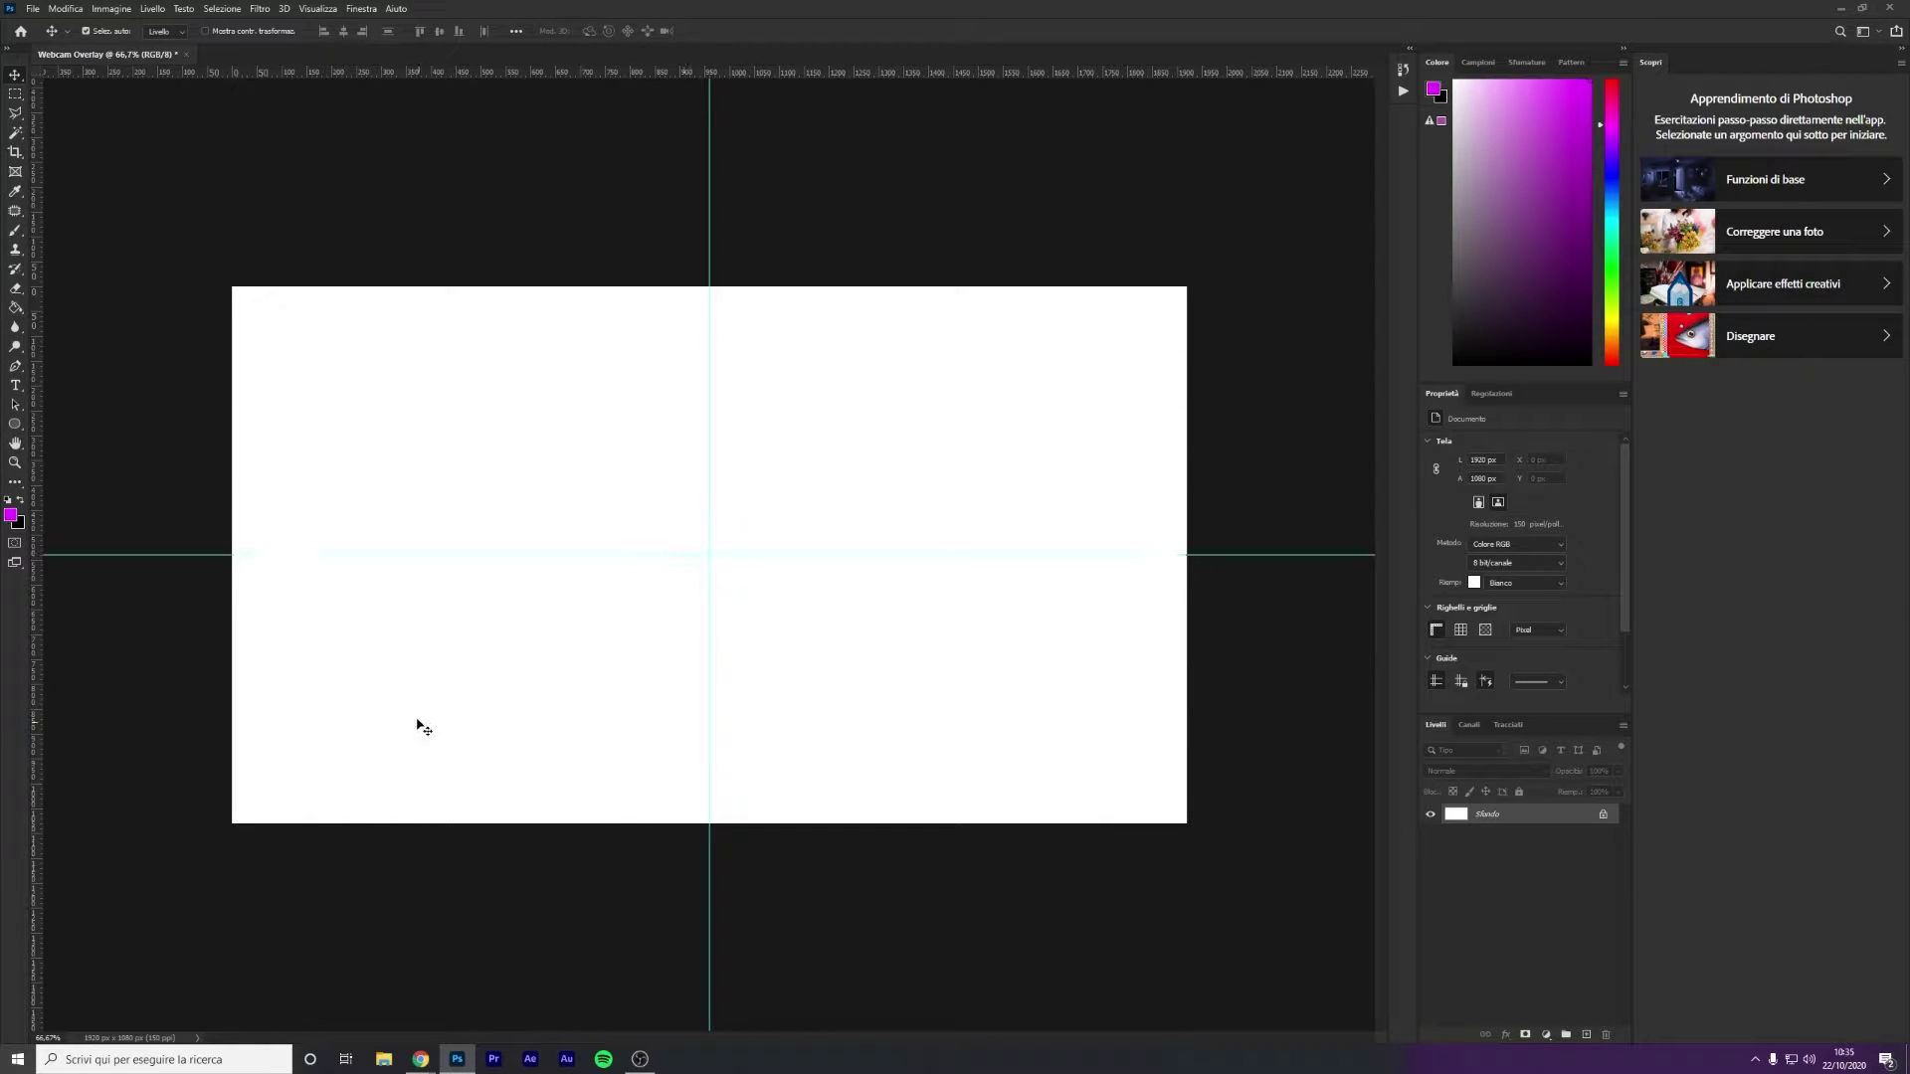
scroll(368, 619, "up", 3)
scroll(388, 608, "down", 1)
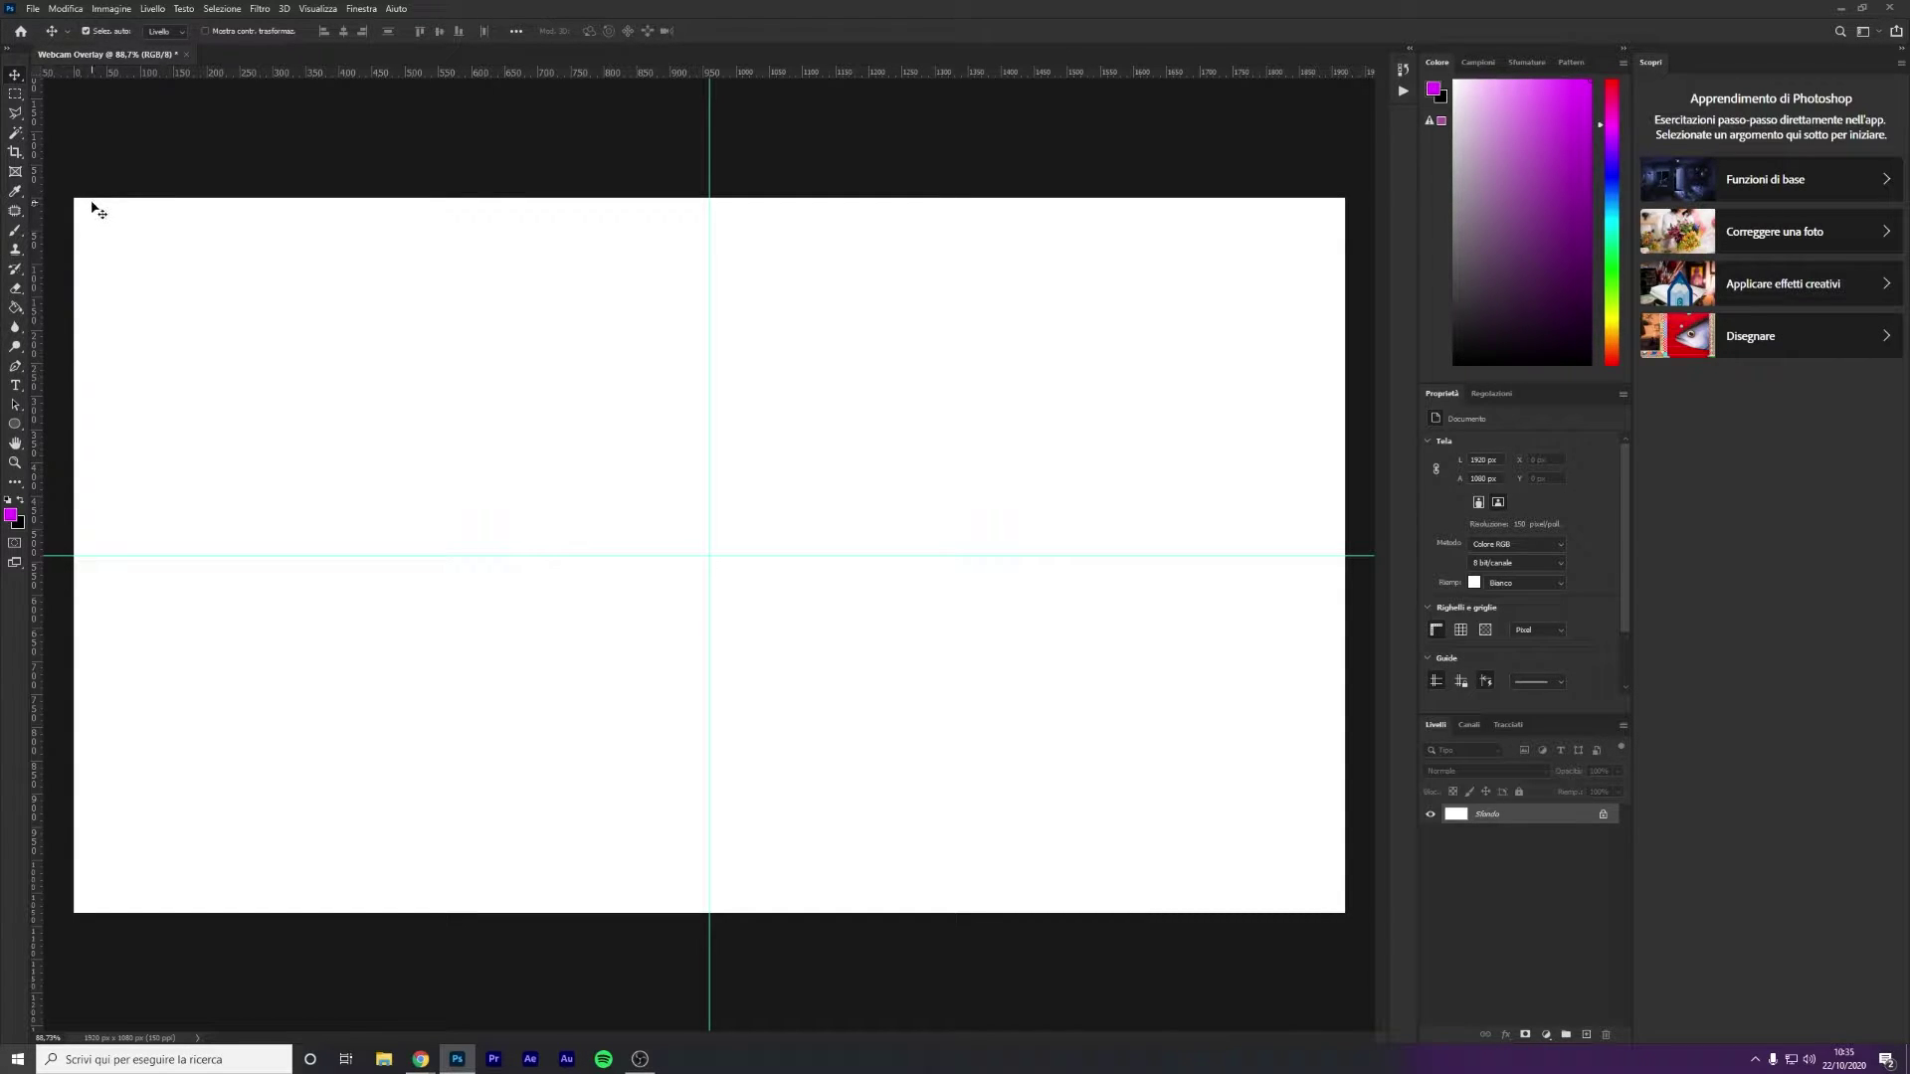
left_click(15, 113)
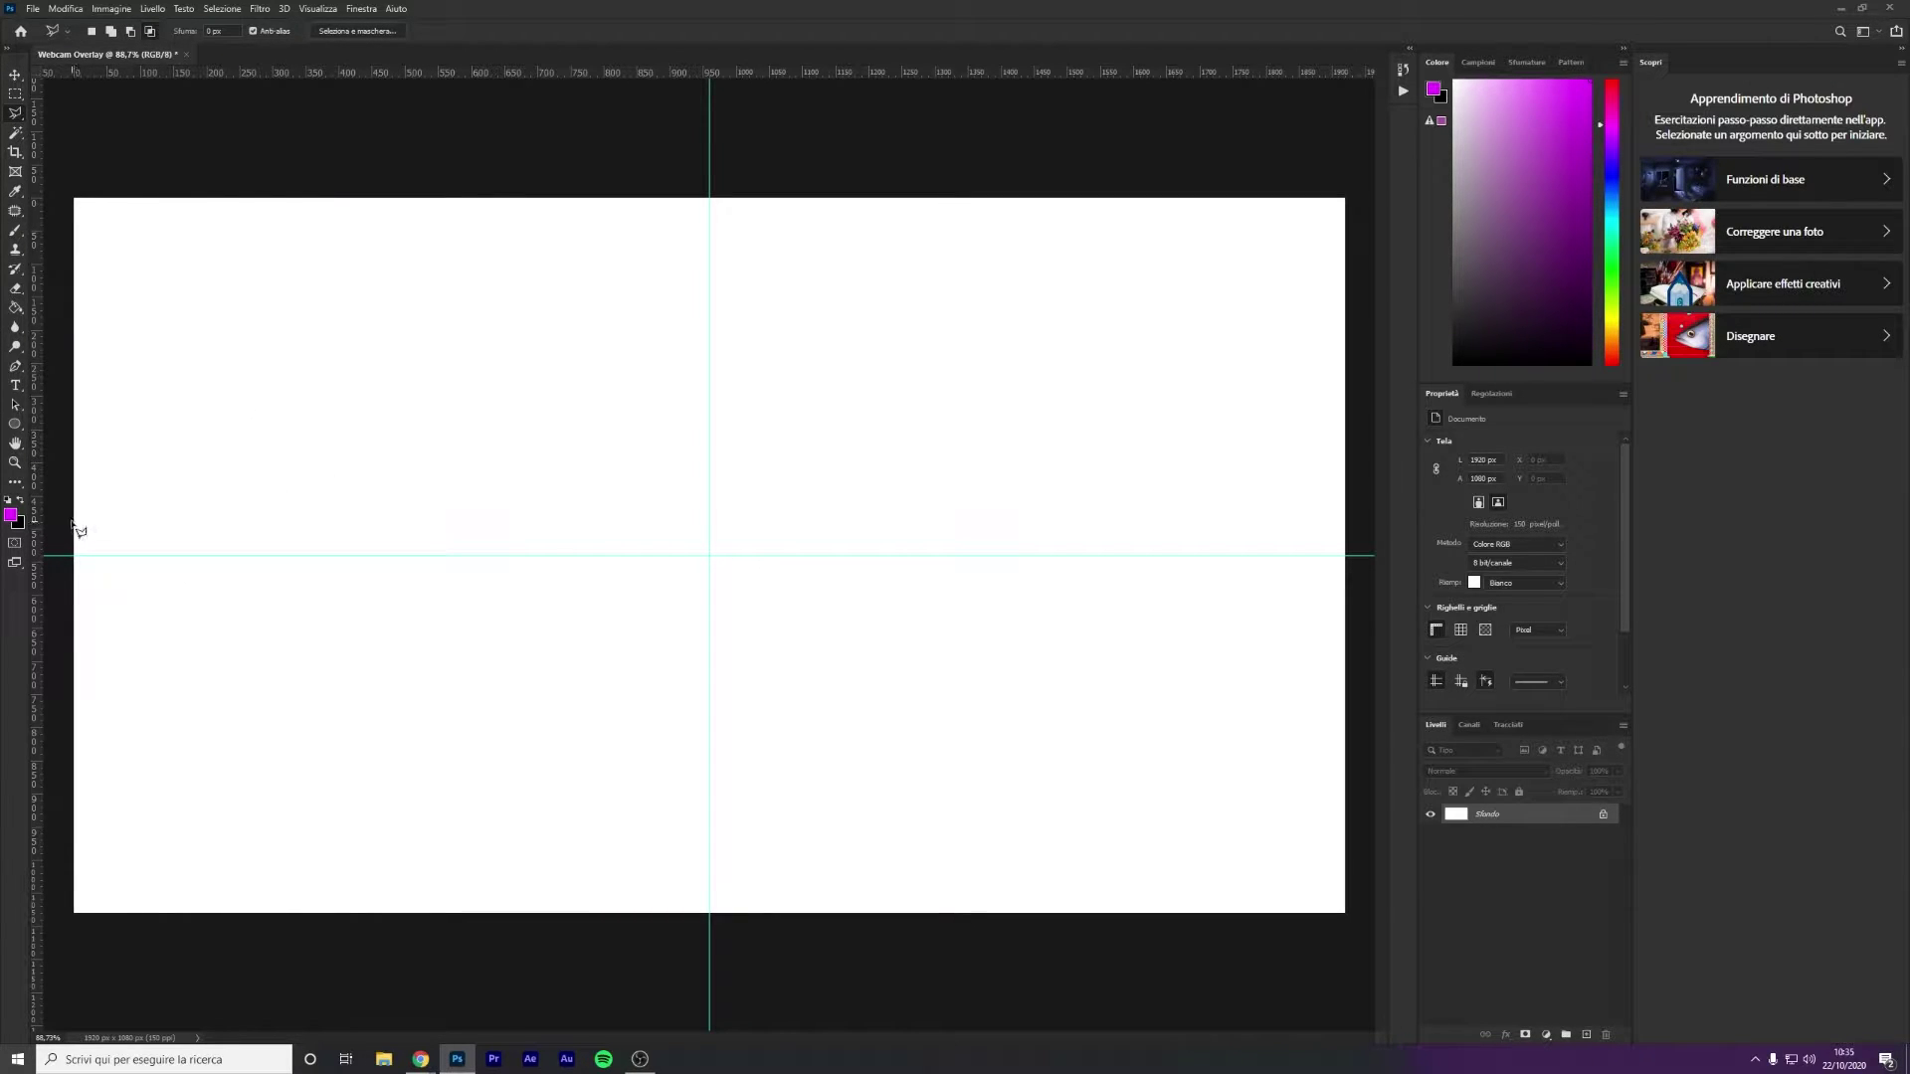
Set up the Rectangle tool with no fill, a black stroke and 20 px stroke width
scroll(75, 530, "down", 1)
left_click(15, 424)
right_click(15, 424)
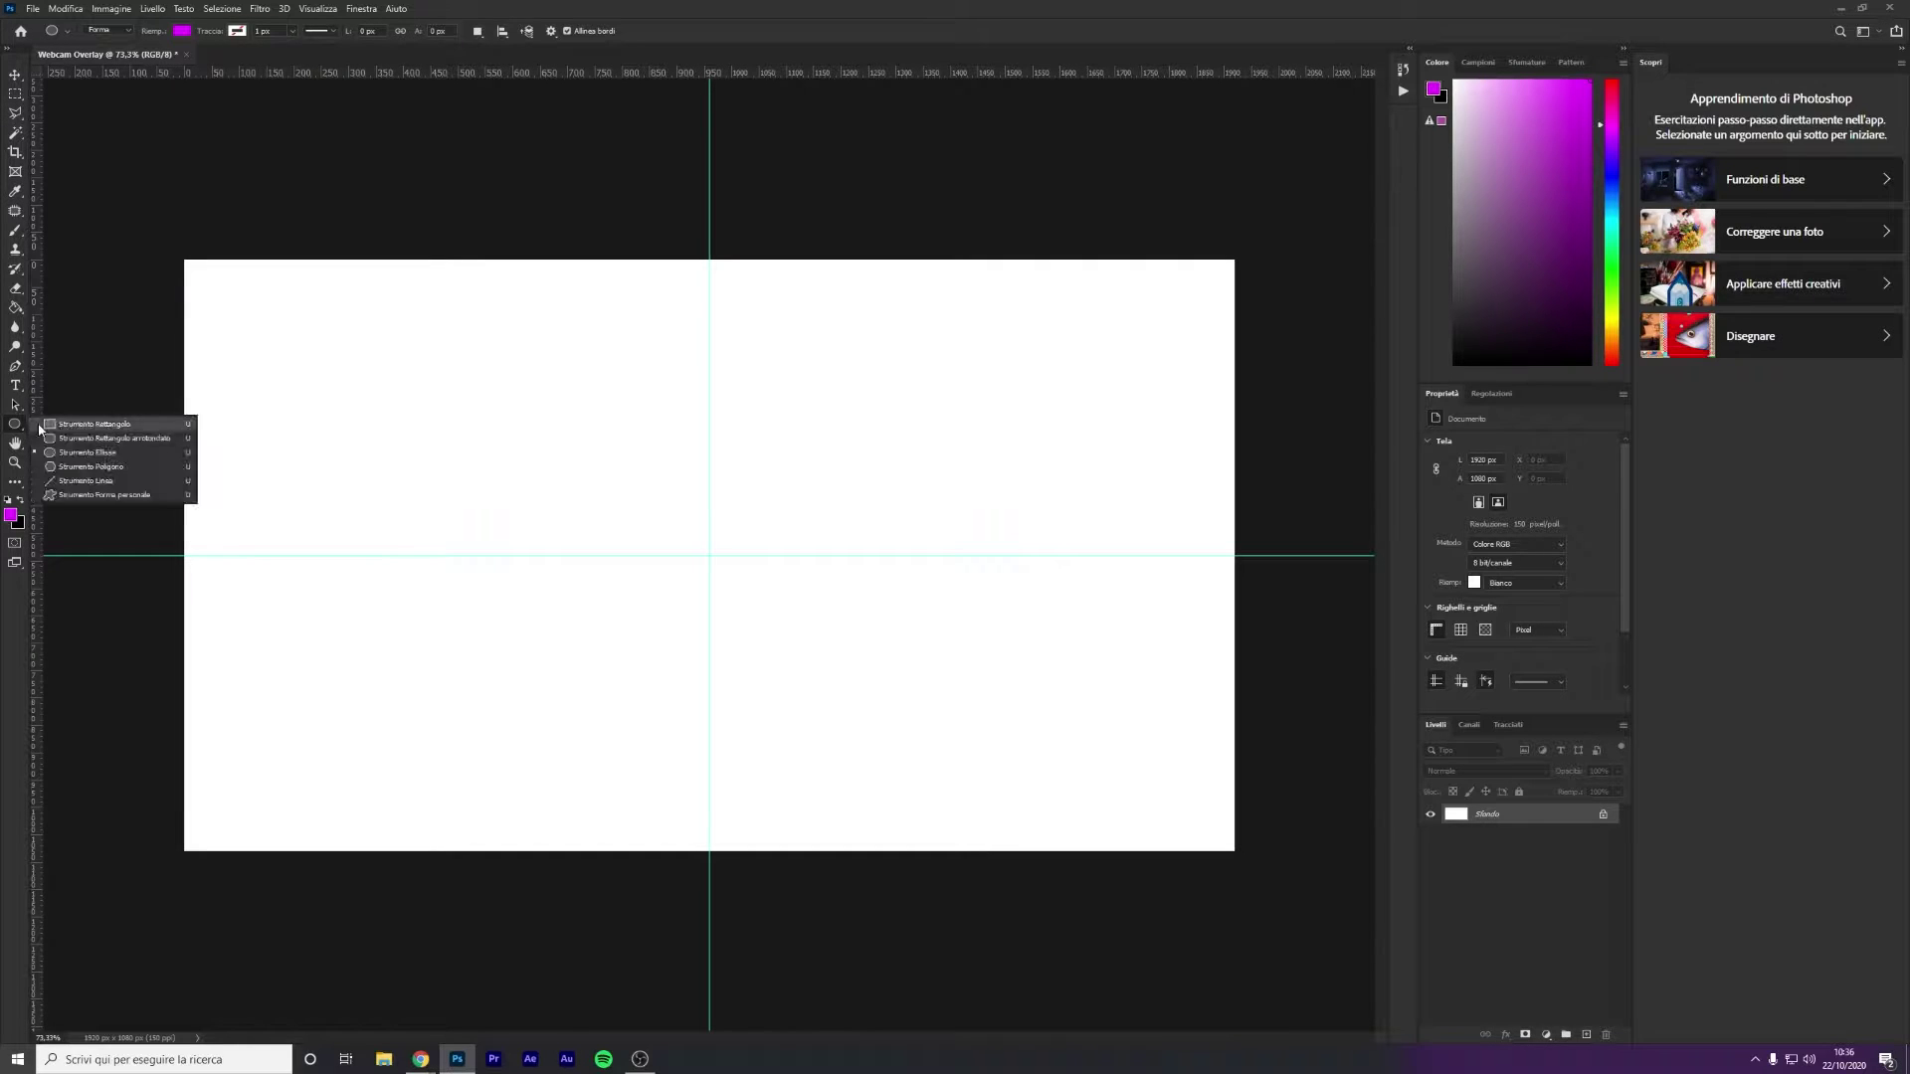
left_click(143, 454)
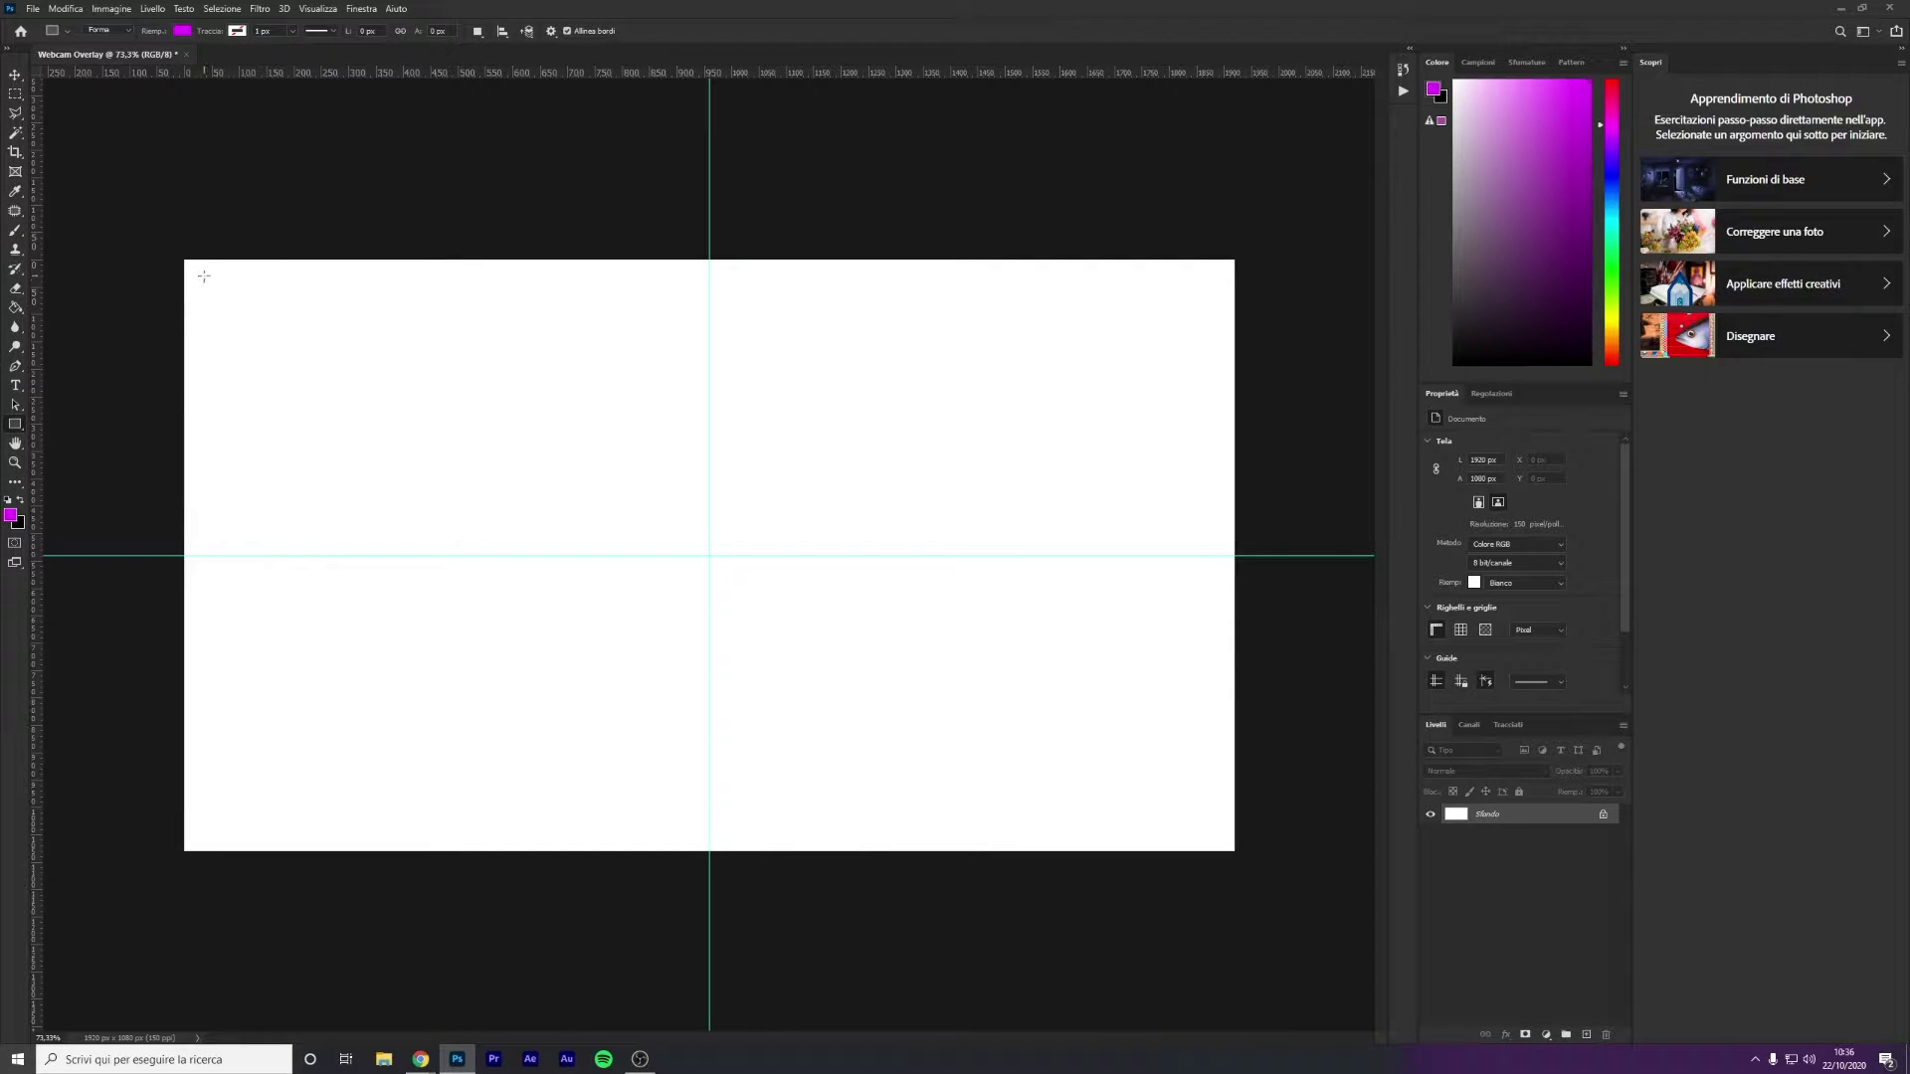
left_click(182, 31)
left_click(67, 60)
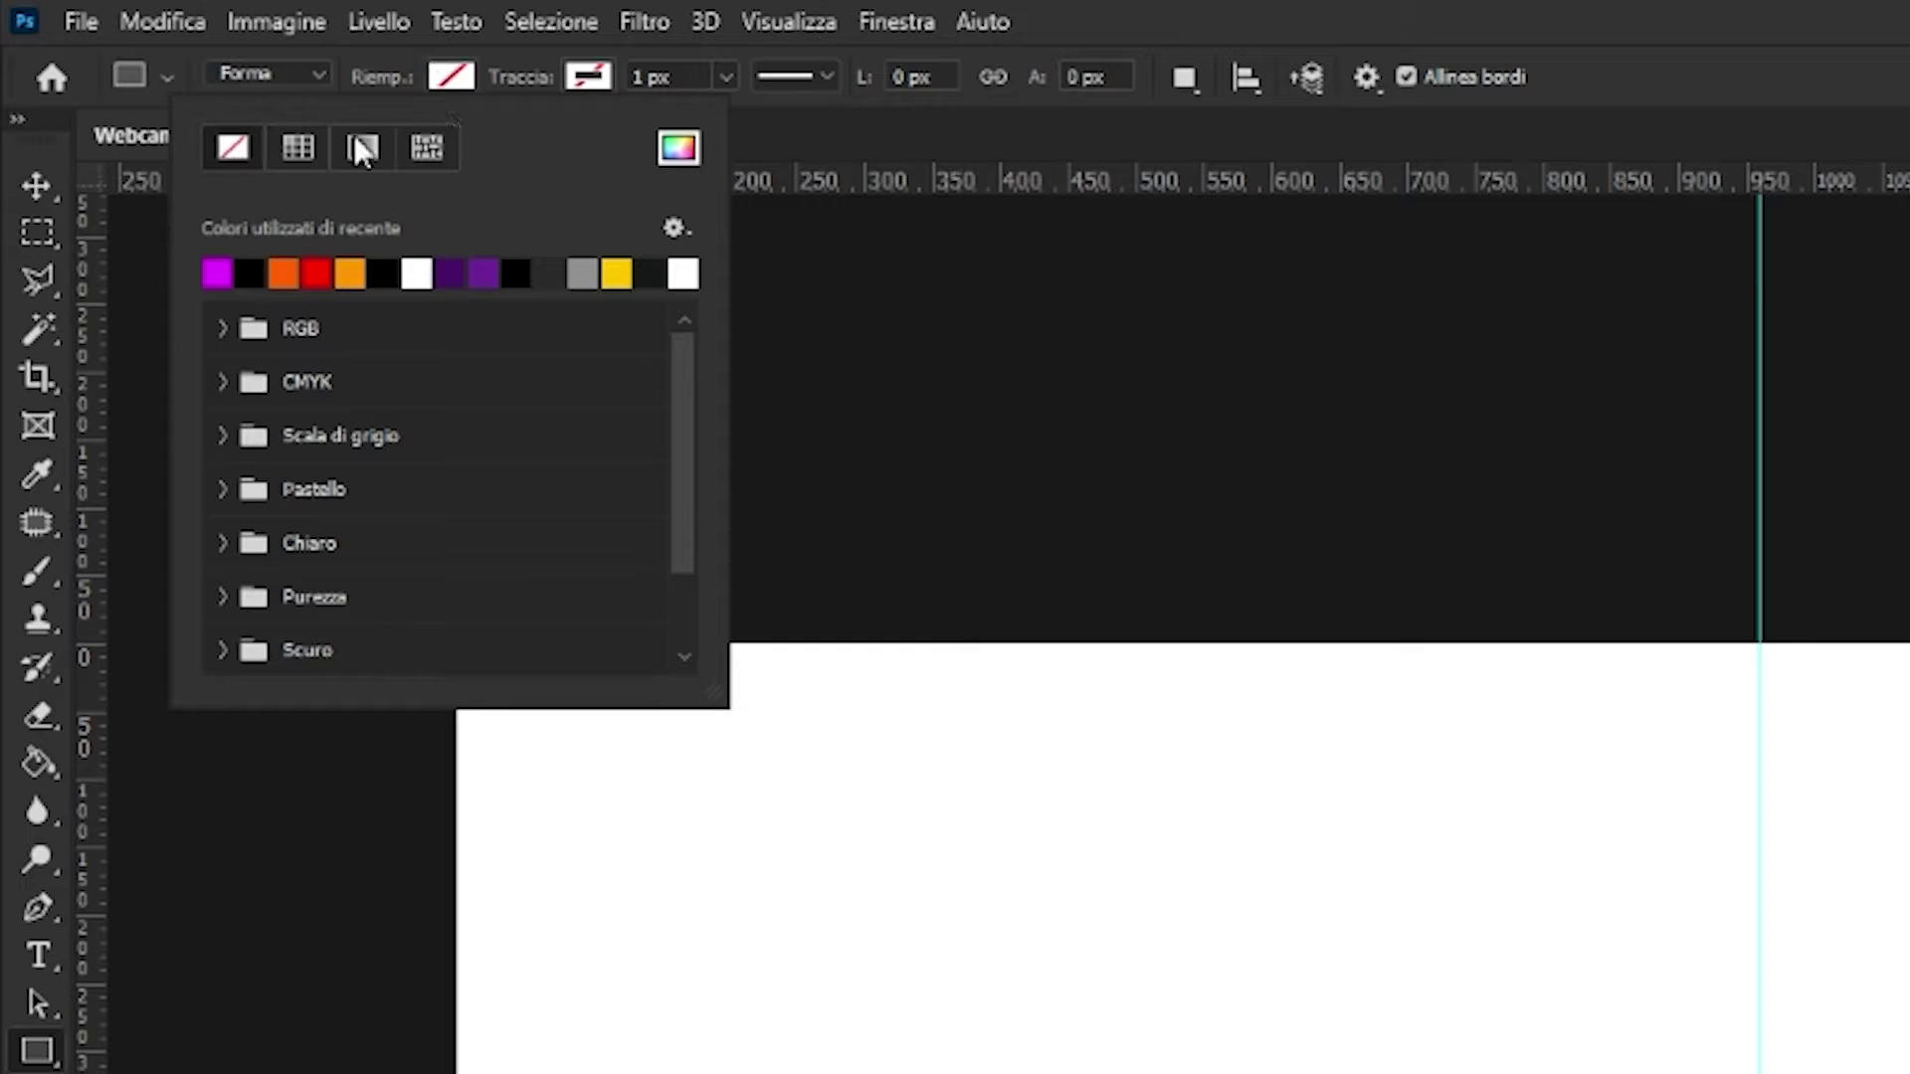
left_click(236, 31)
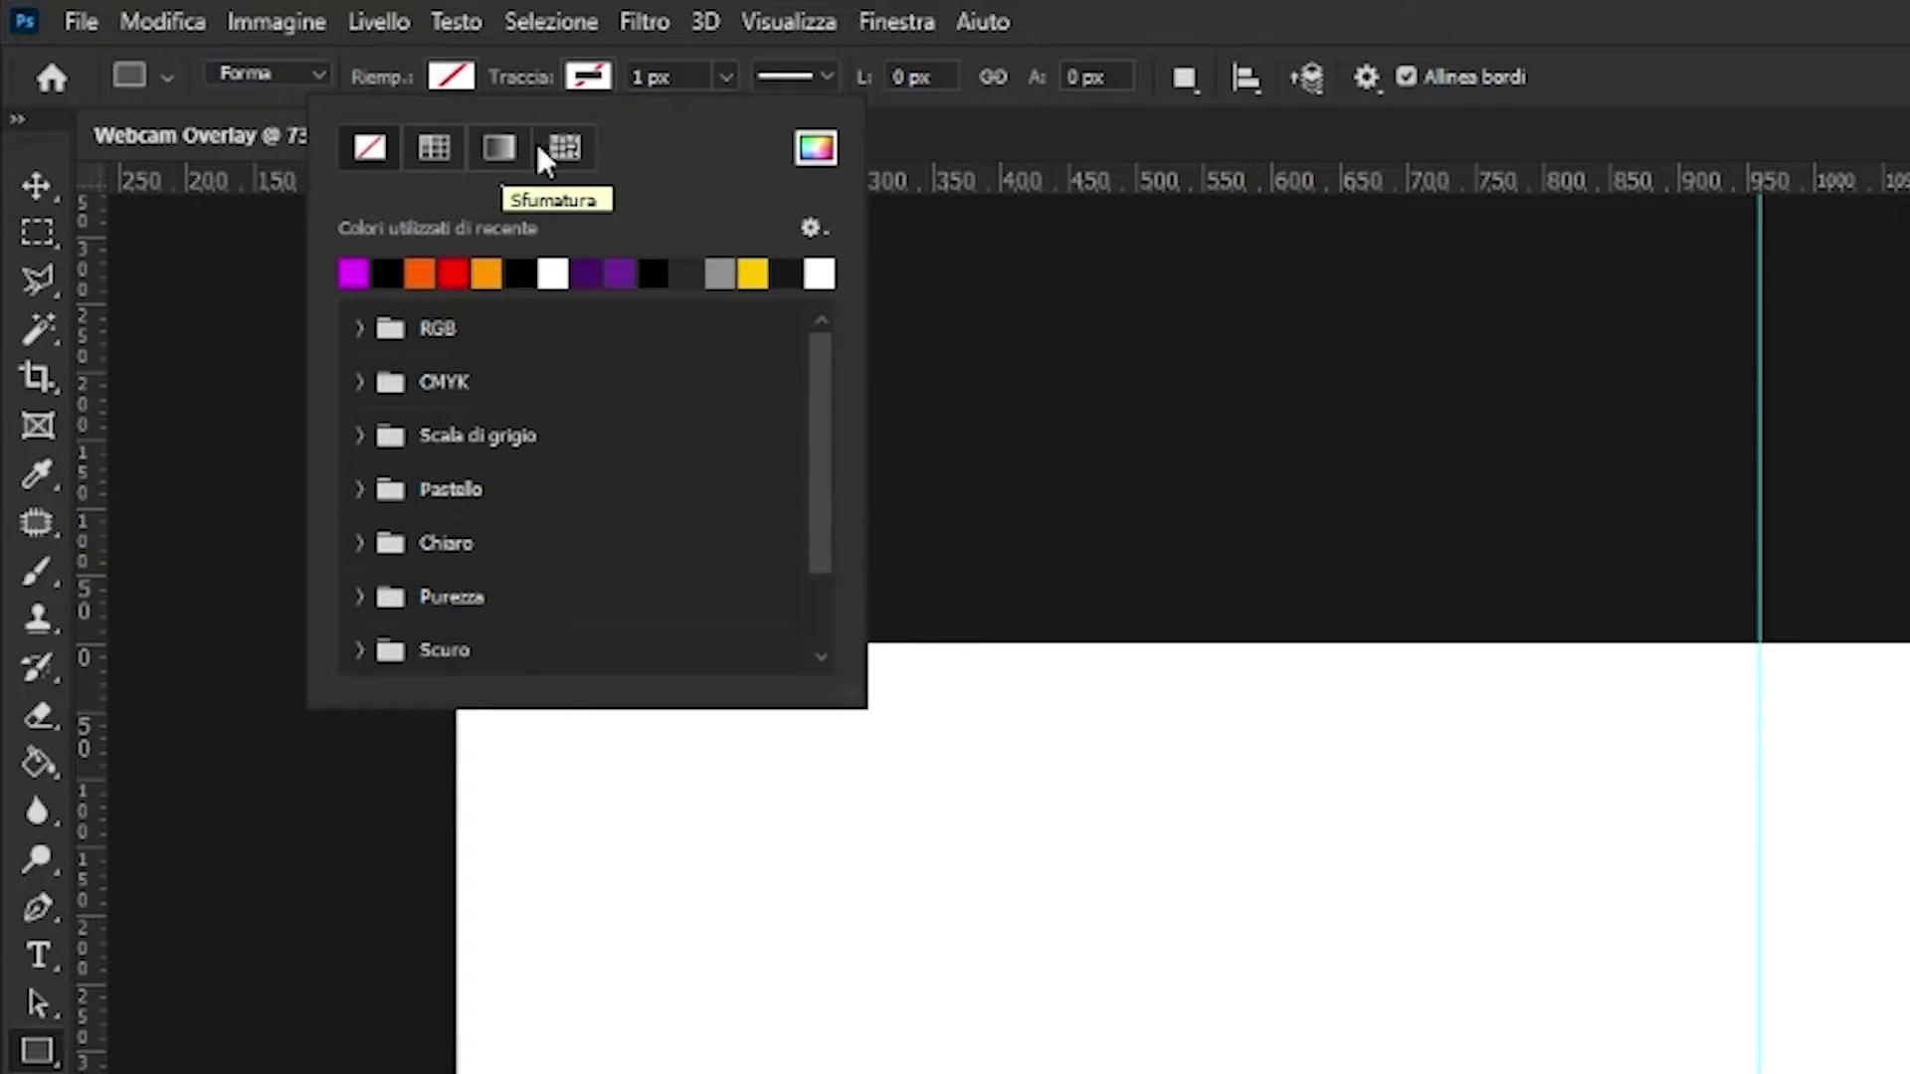
left_click(388, 268)
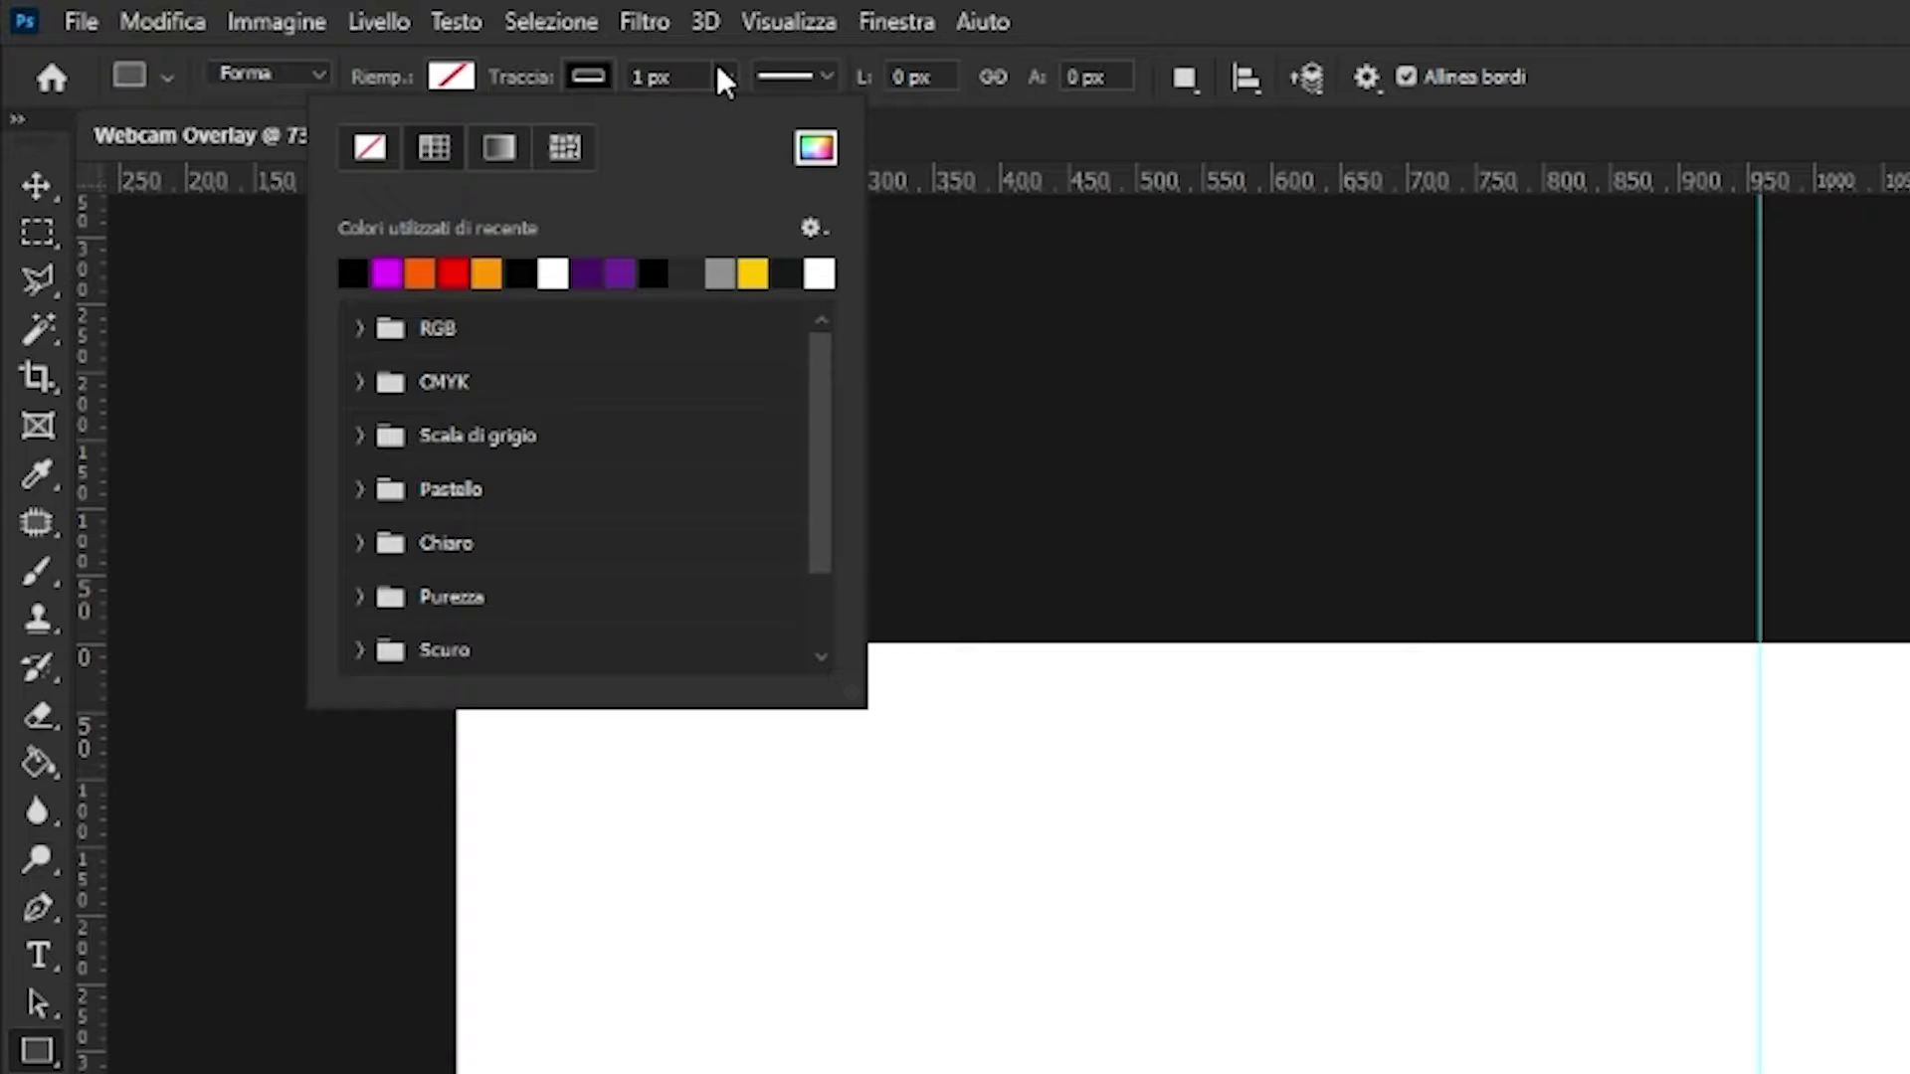
left_click(726, 78)
left_click_drag(731, 125, 750, 127)
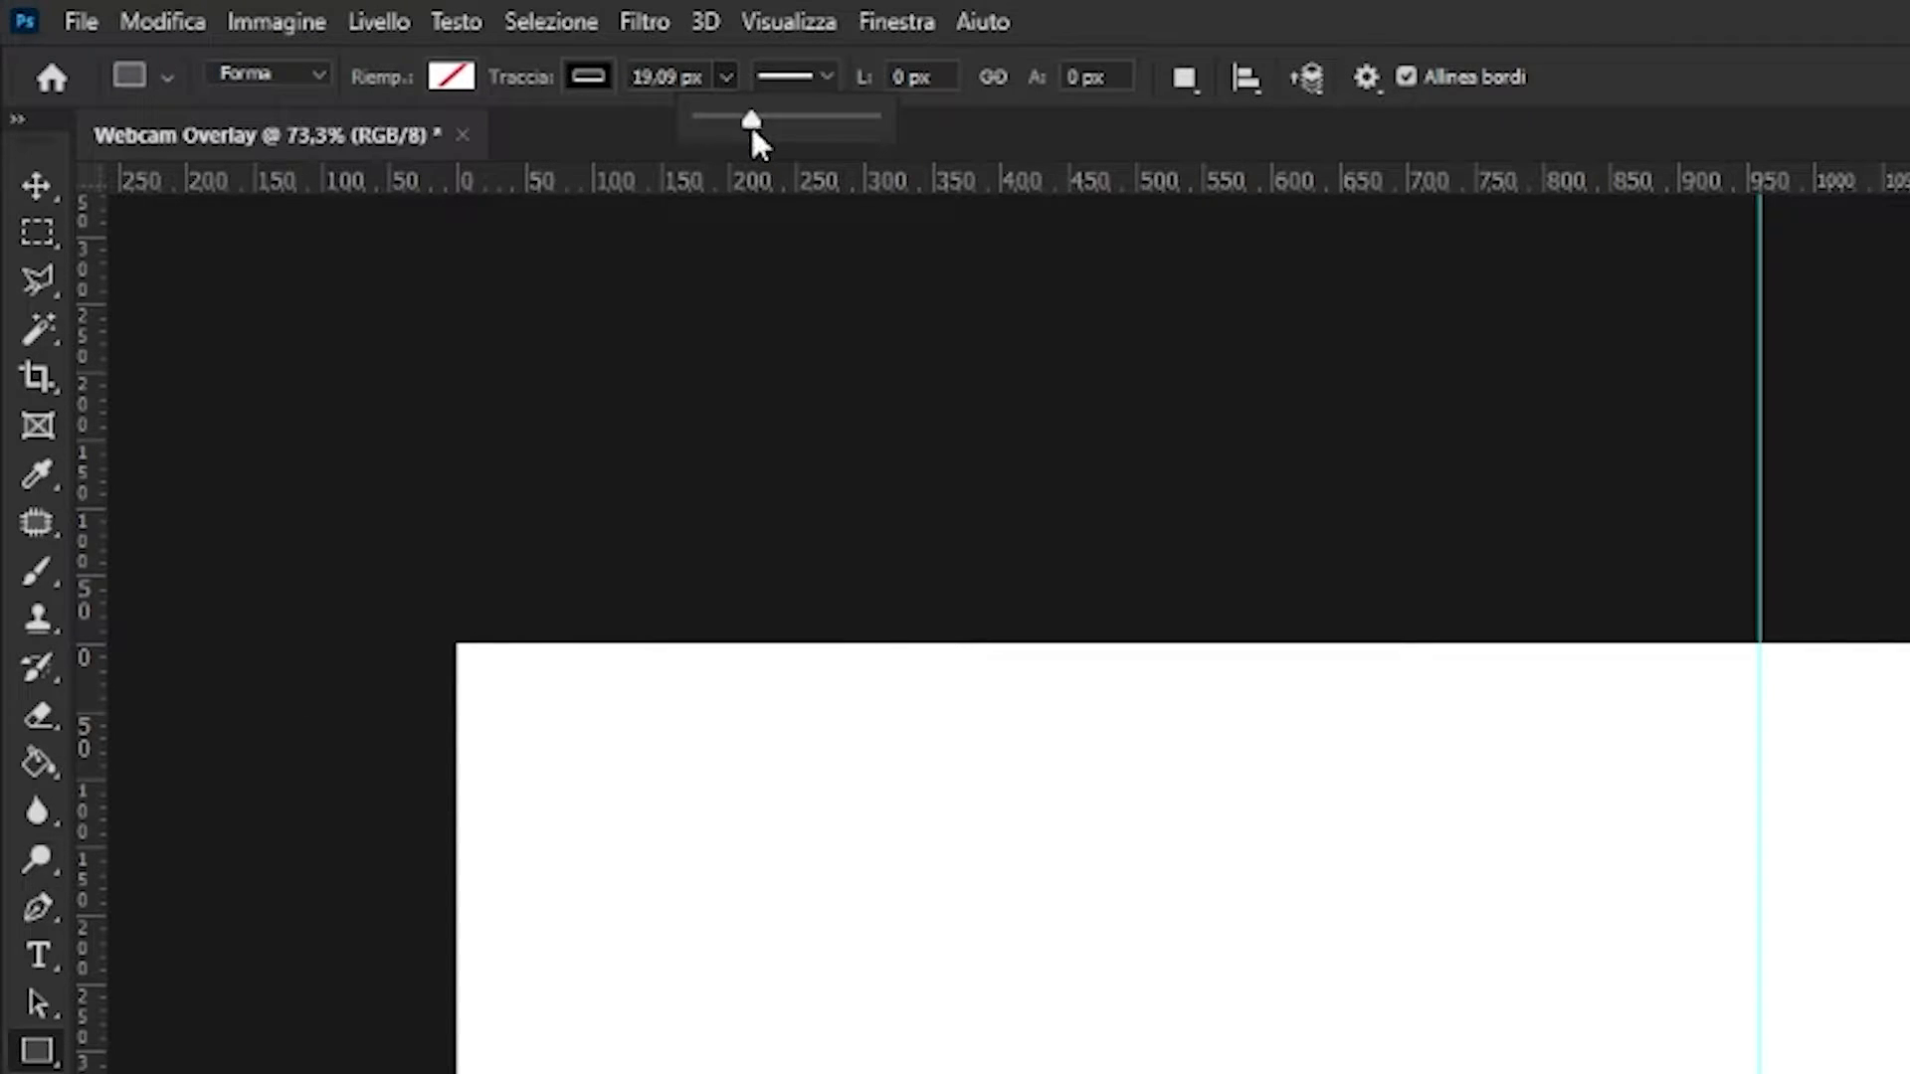
left_click(694, 86)
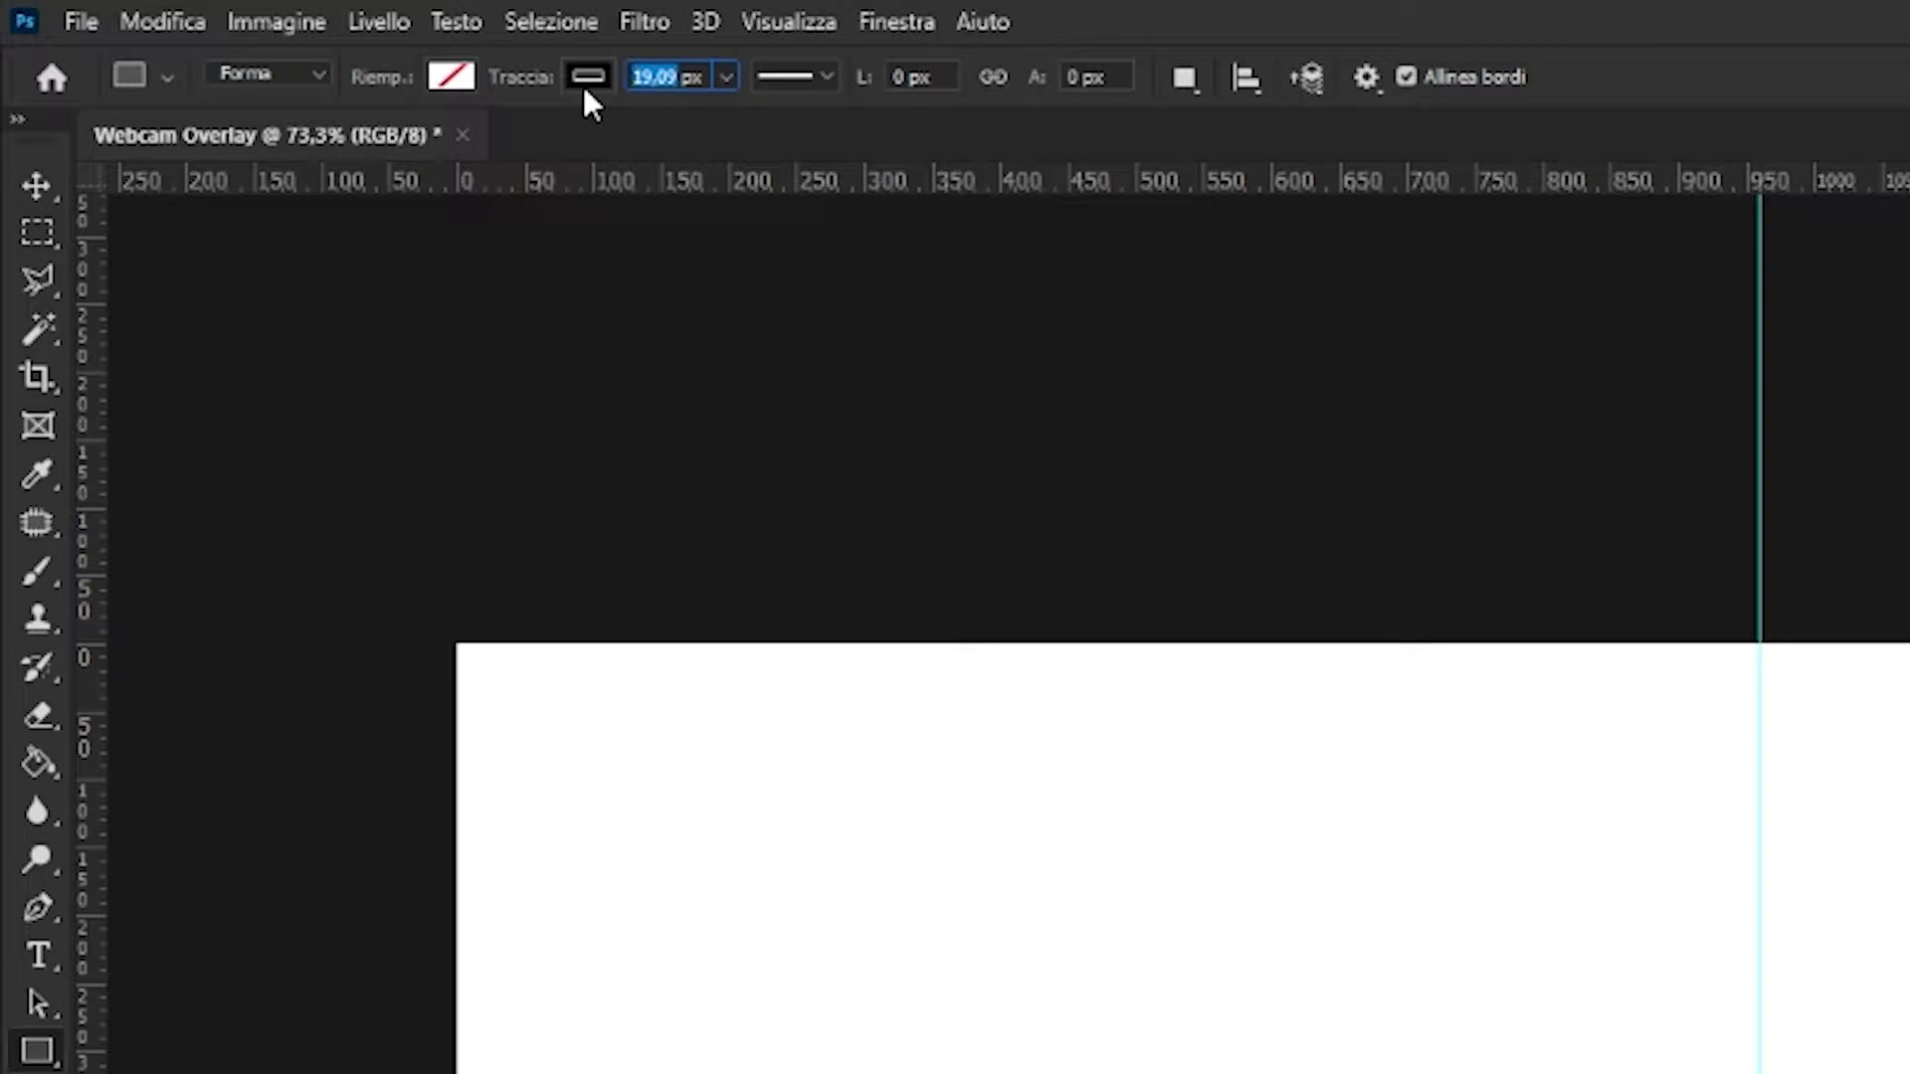
type("20")
key("Return")
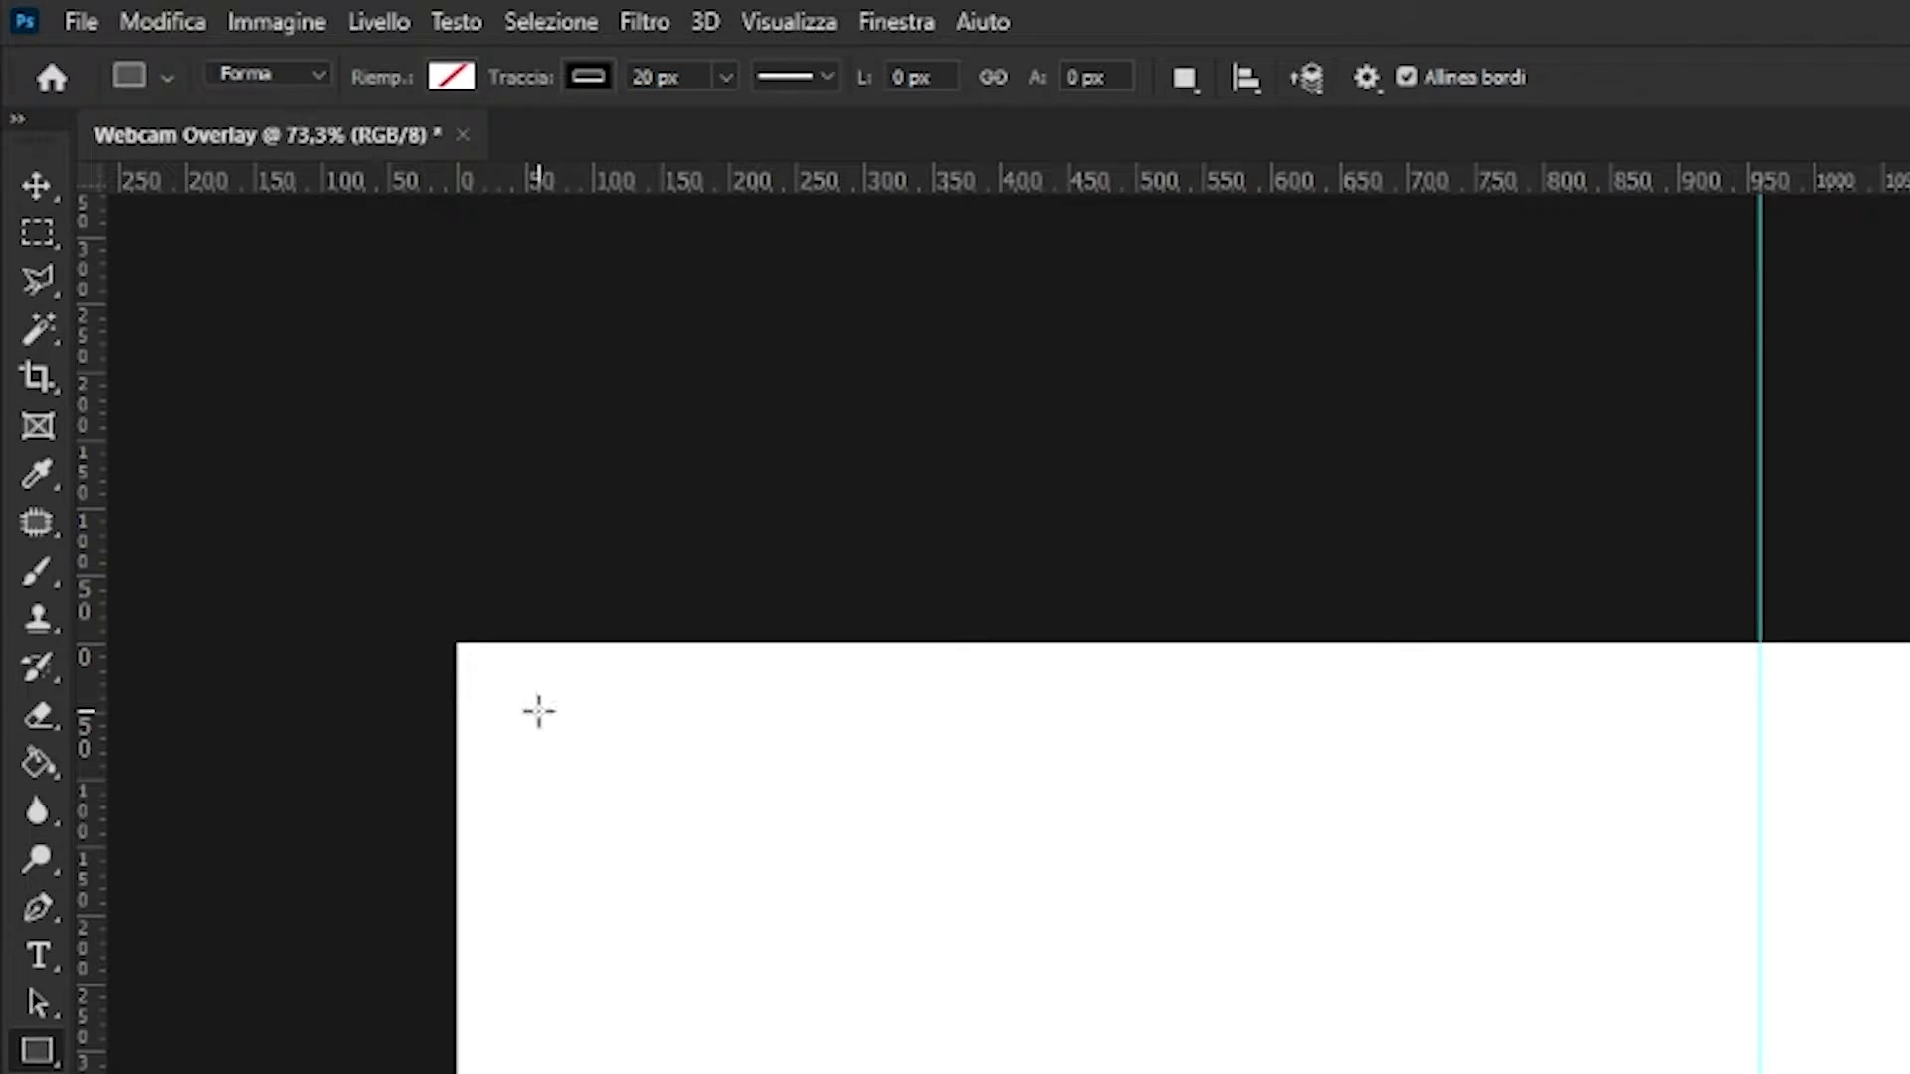
Draw the rectangle inset from the canvas edges and thicken its outline to 30 px
mouse_move(524, 701)
left_mouse_down()
mouse_move(1001, 755)
mouse_move(1201, 813)
left_mouse_up()
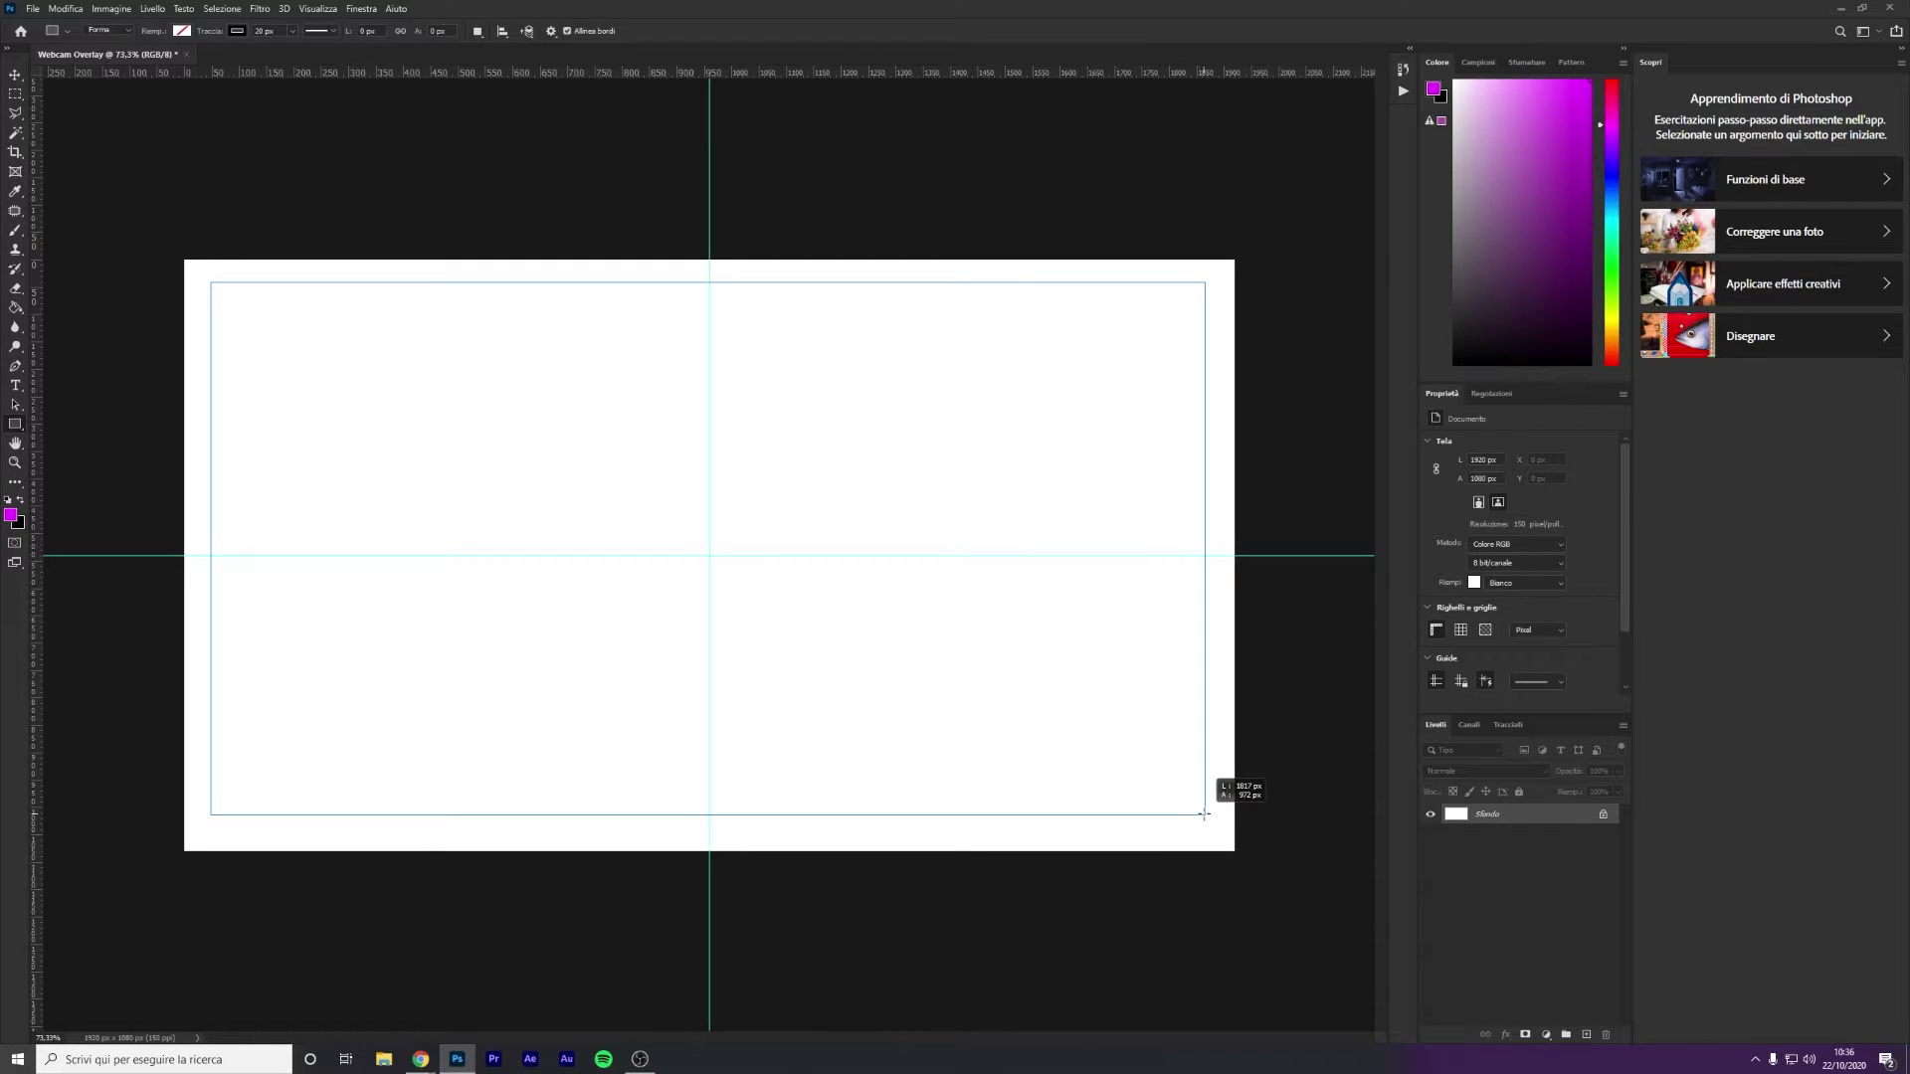
left_click_drag(1204, 814, 1207, 828)
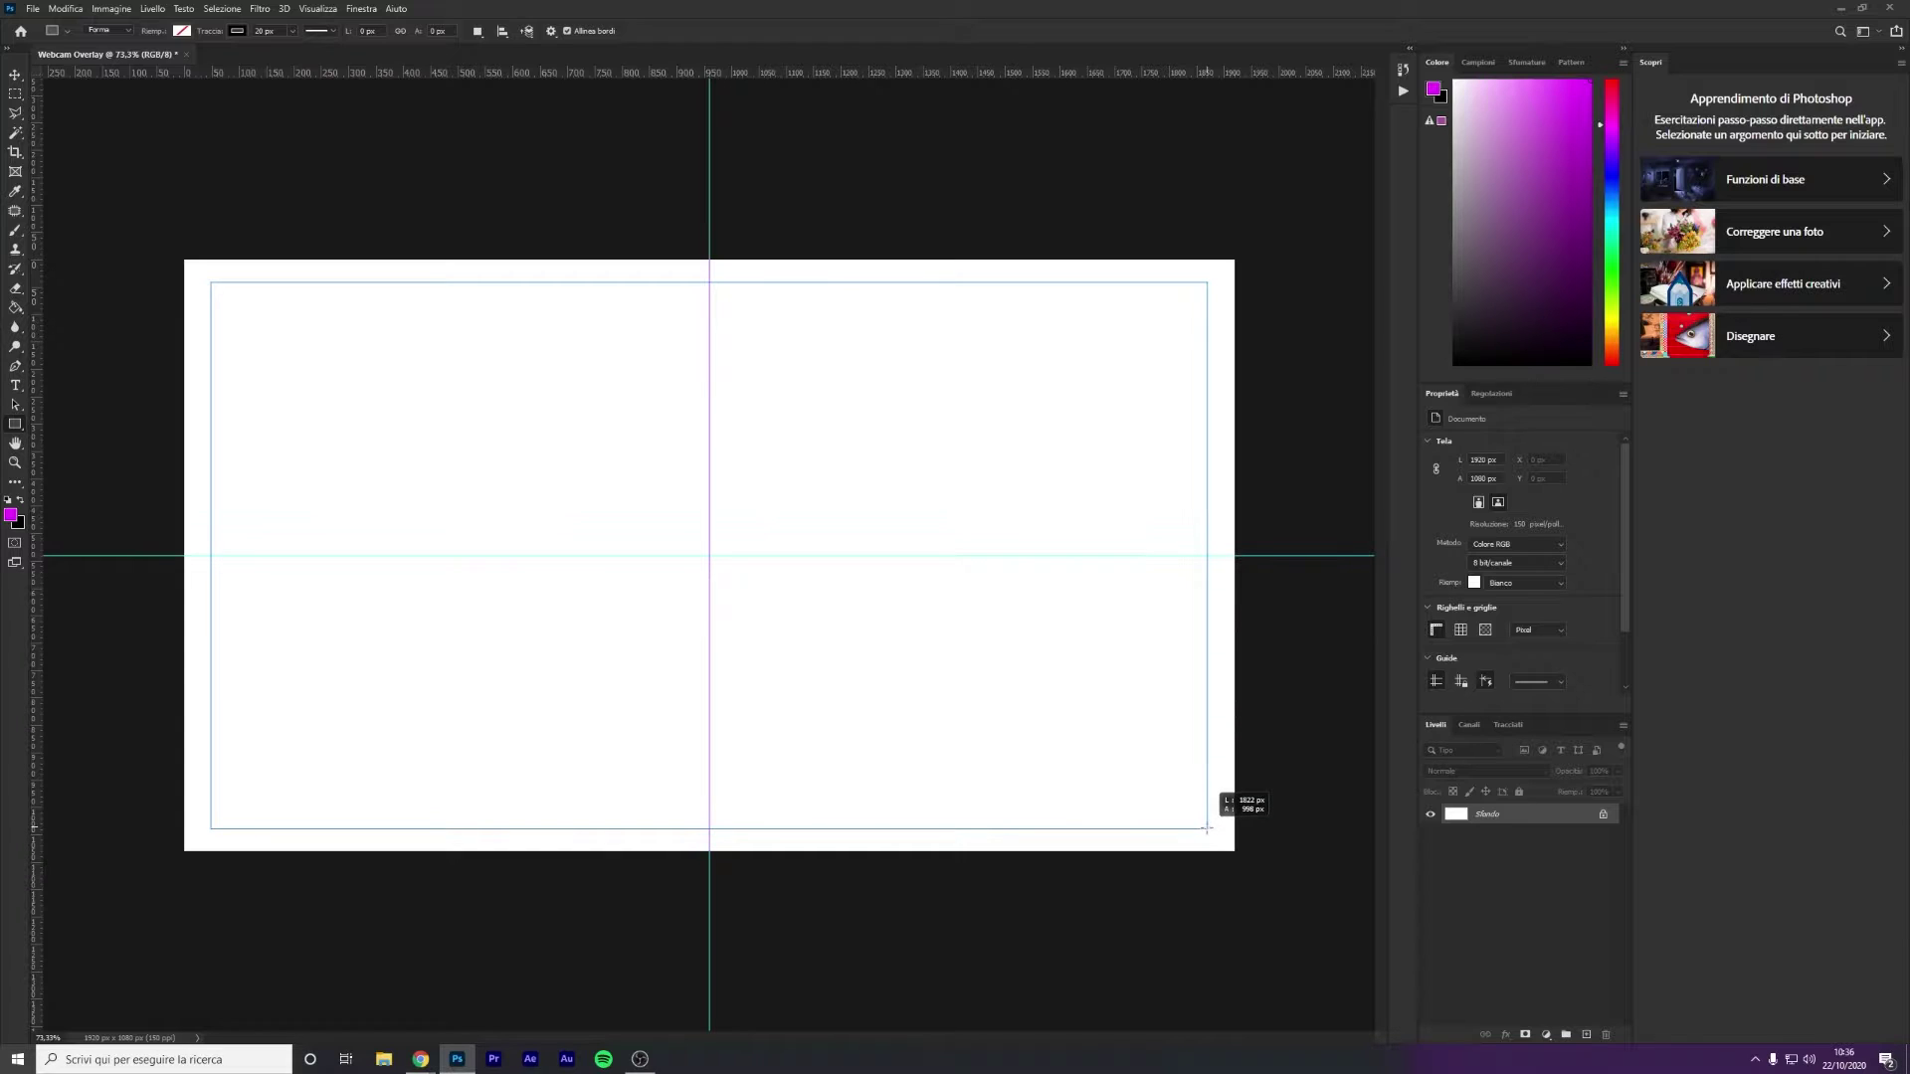
left_click_drag(1207, 828, 1207, 827)
right_click(1207, 827)
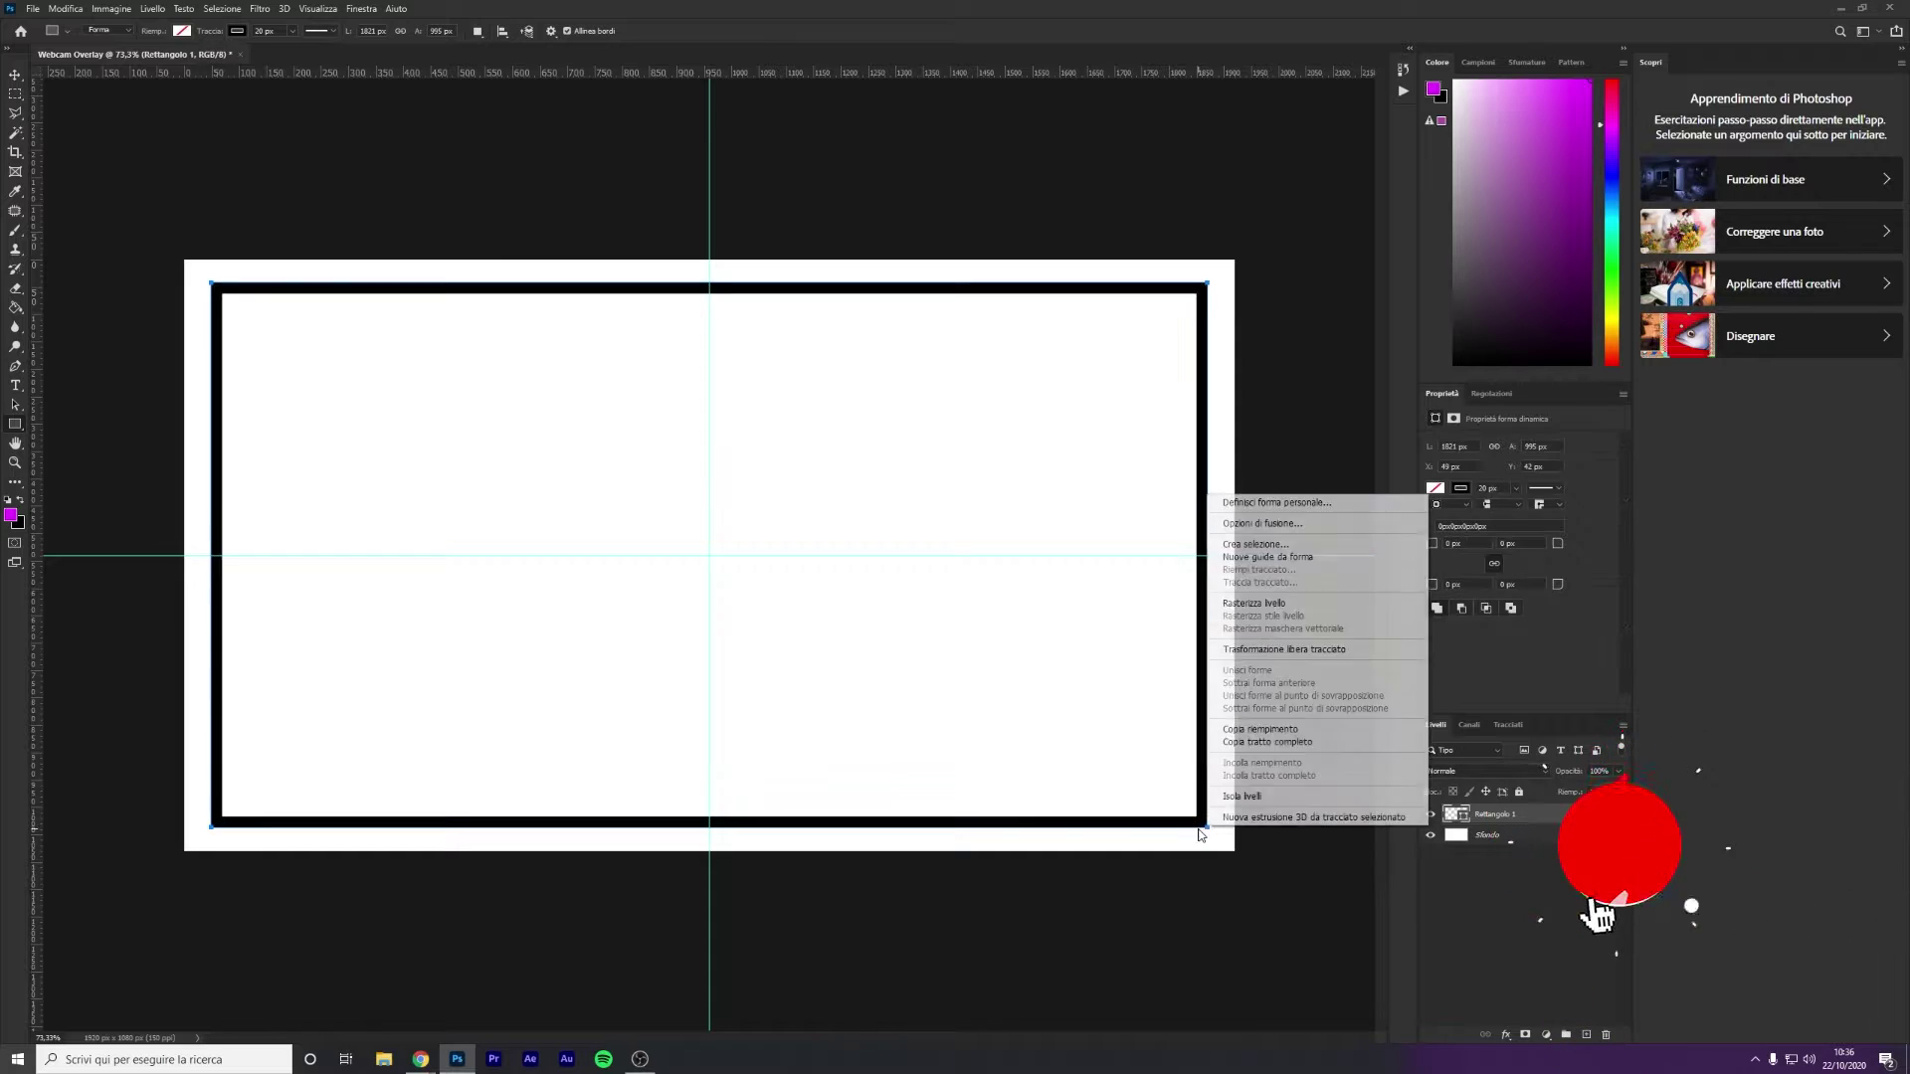
left_click(293, 32)
left_click(293, 32)
left_click_drag(295, 47, 301, 56)
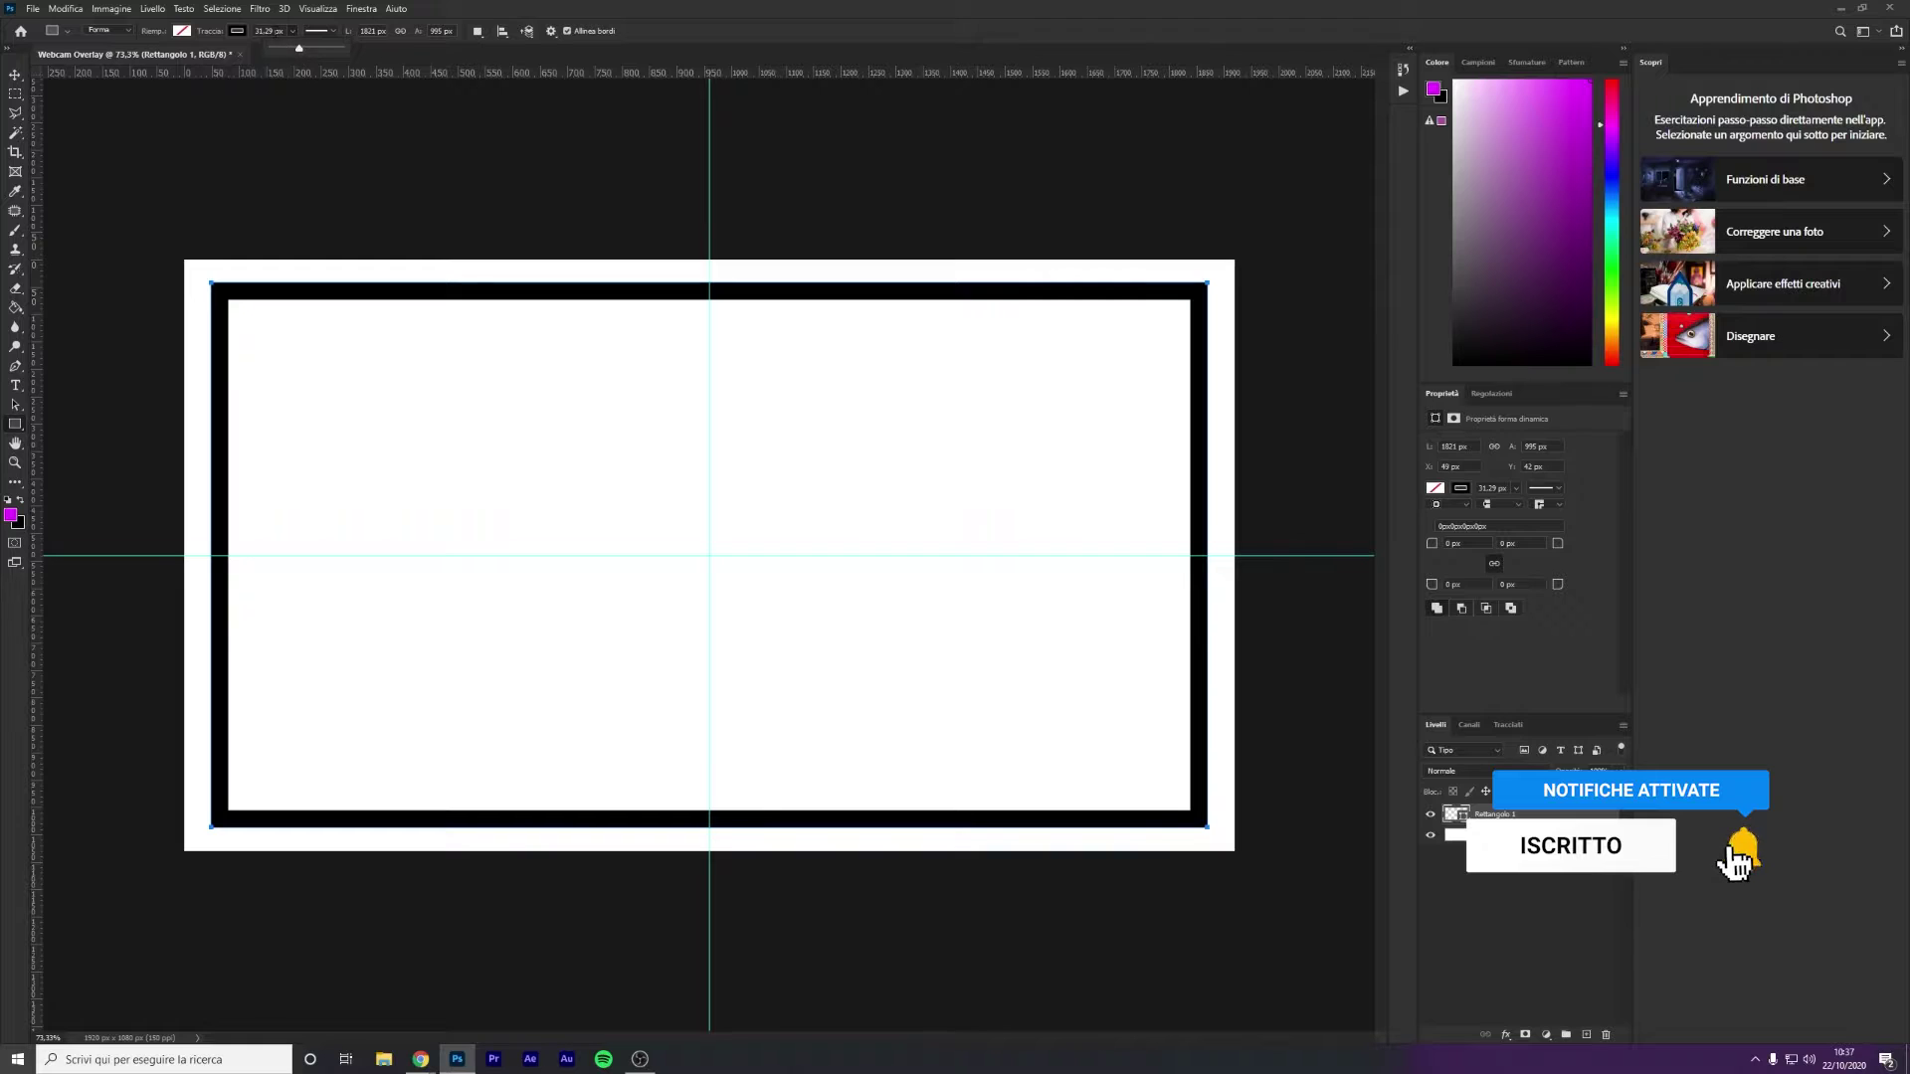
left_click(223, 31)
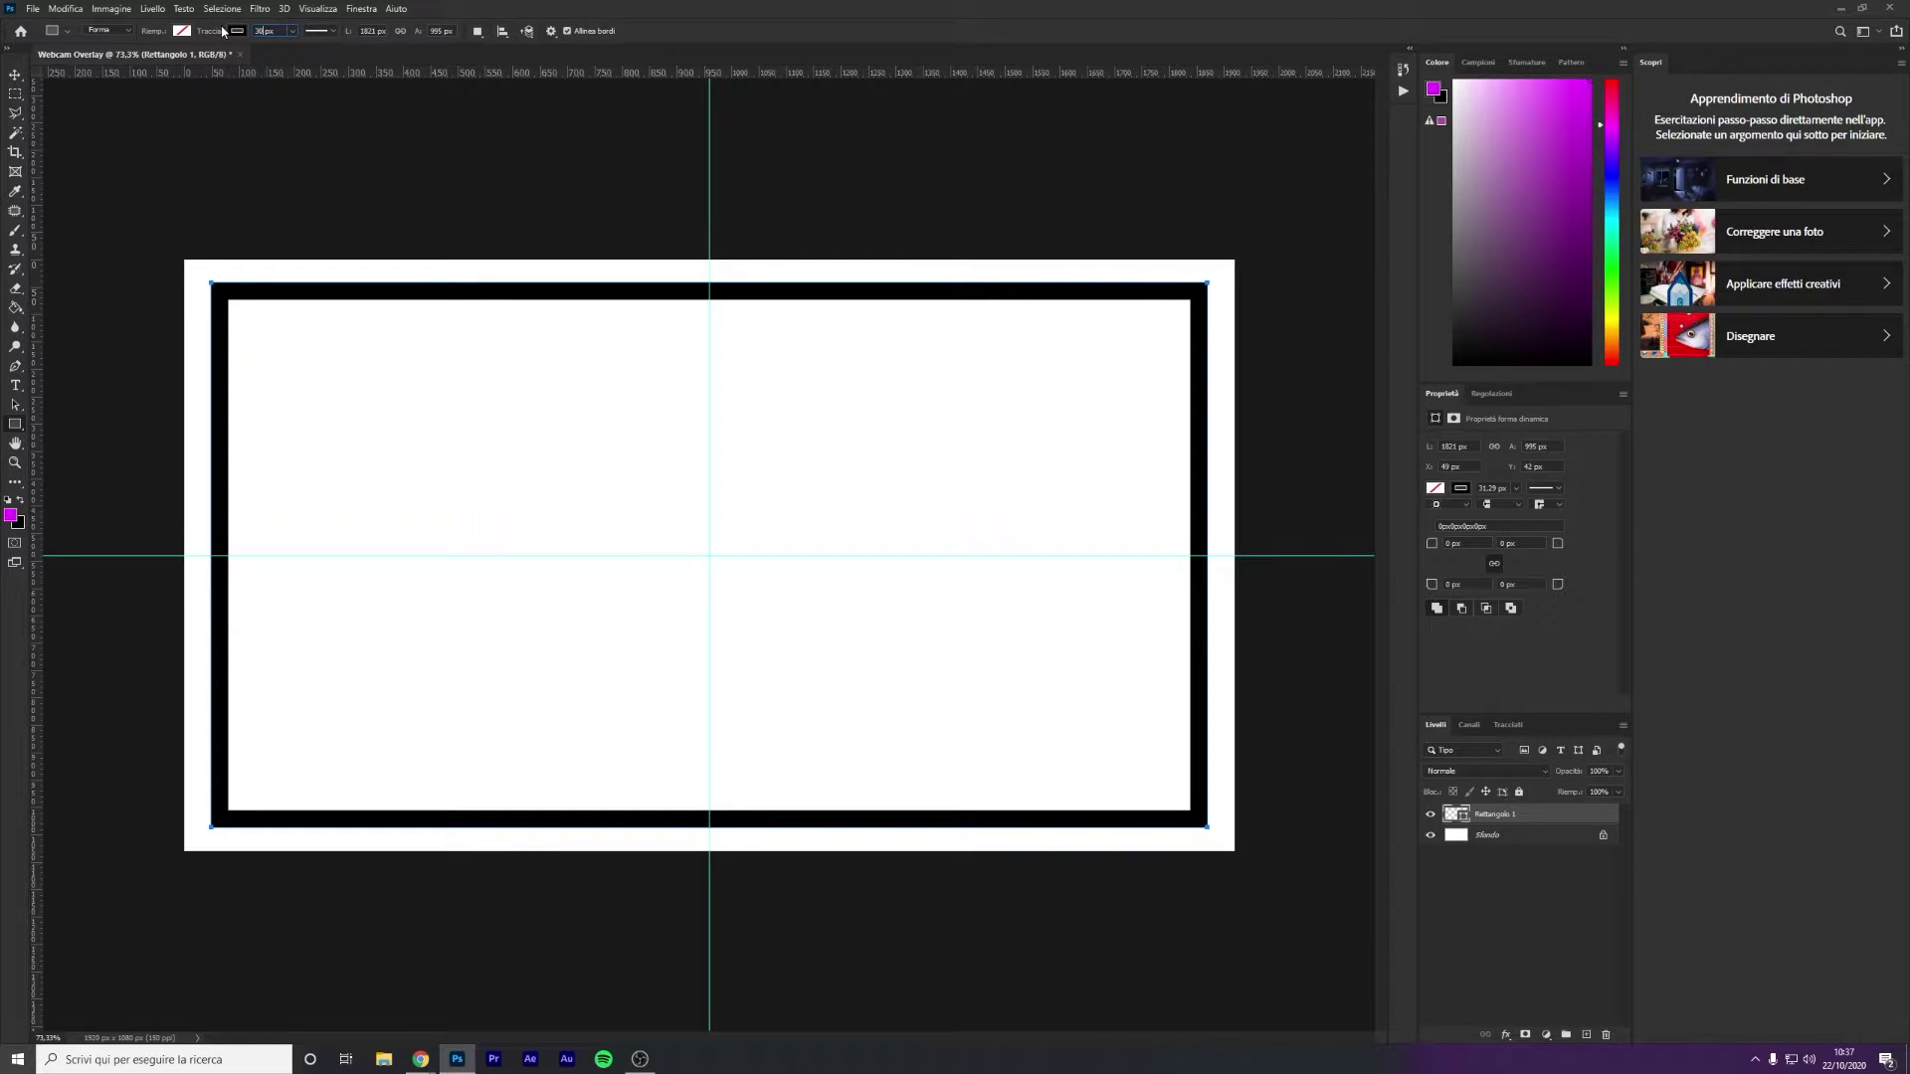
key("Return")
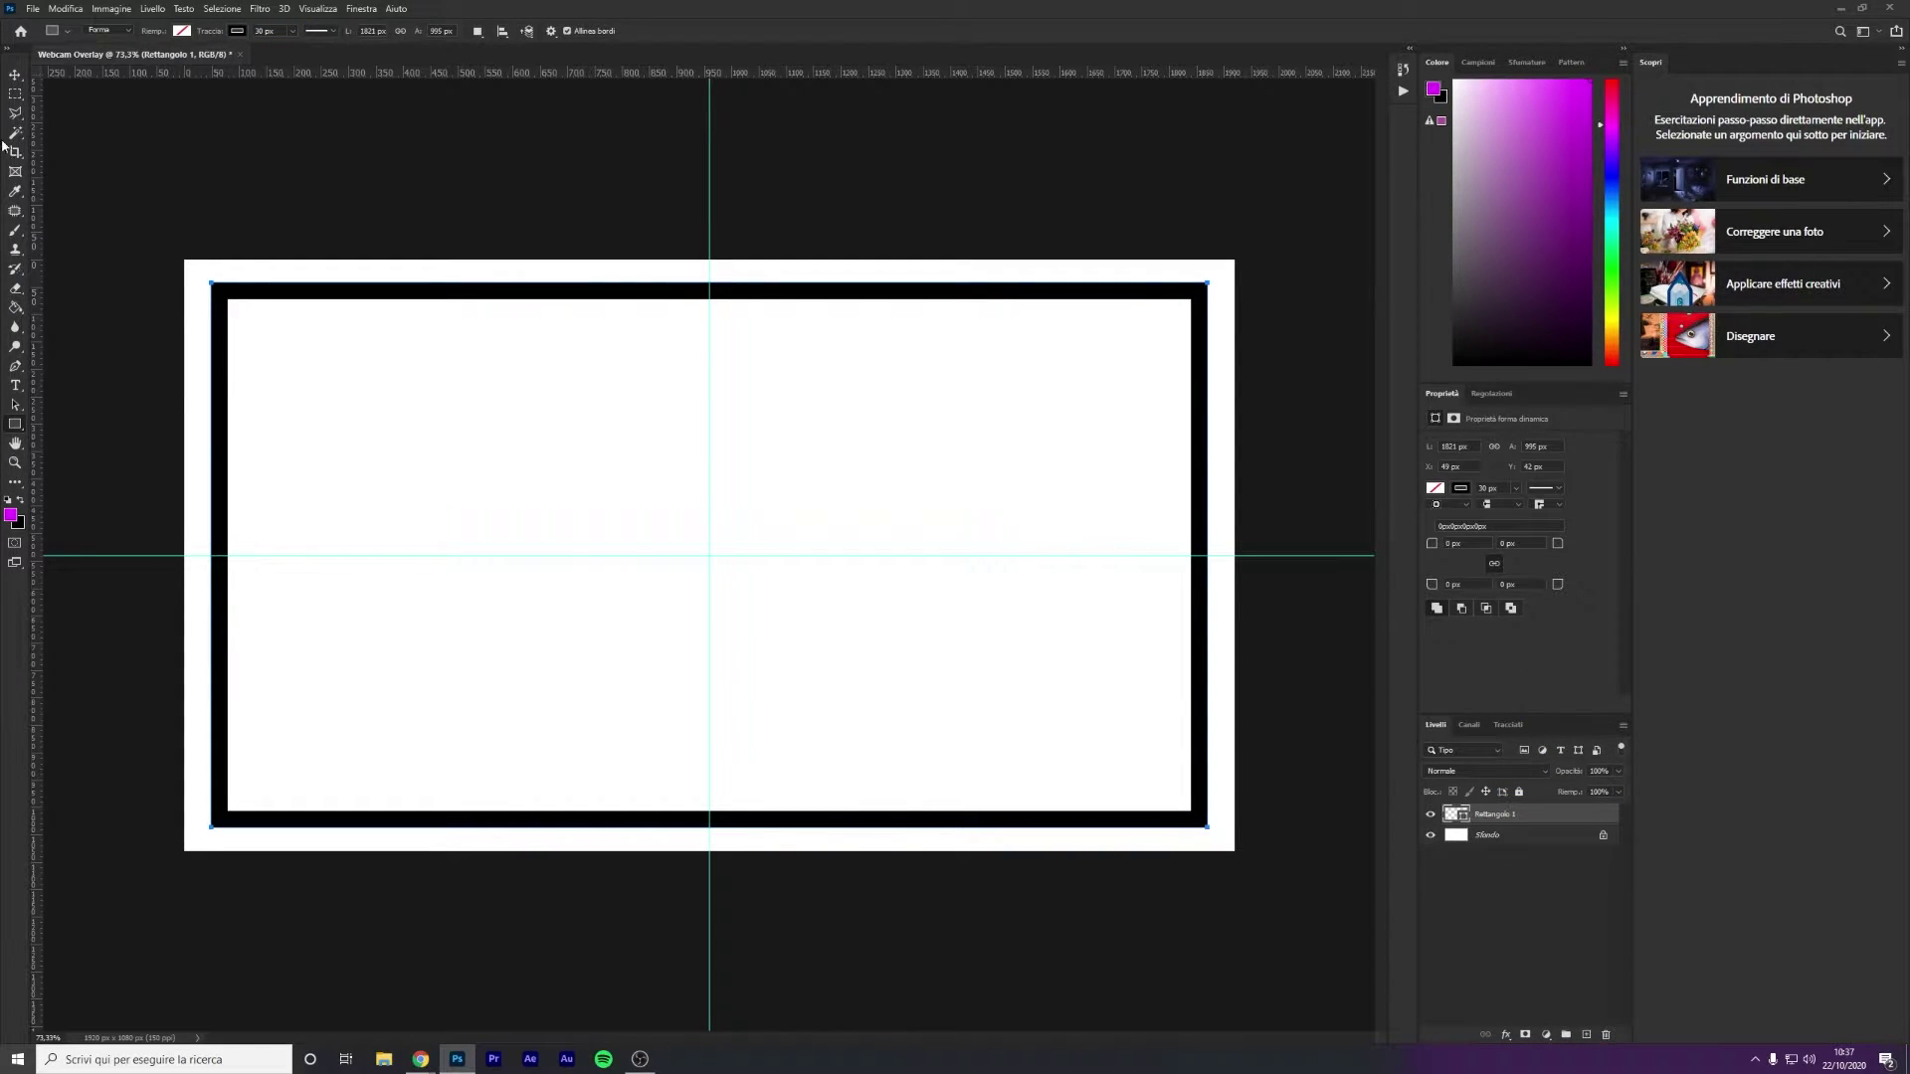
left_click(16, 74)
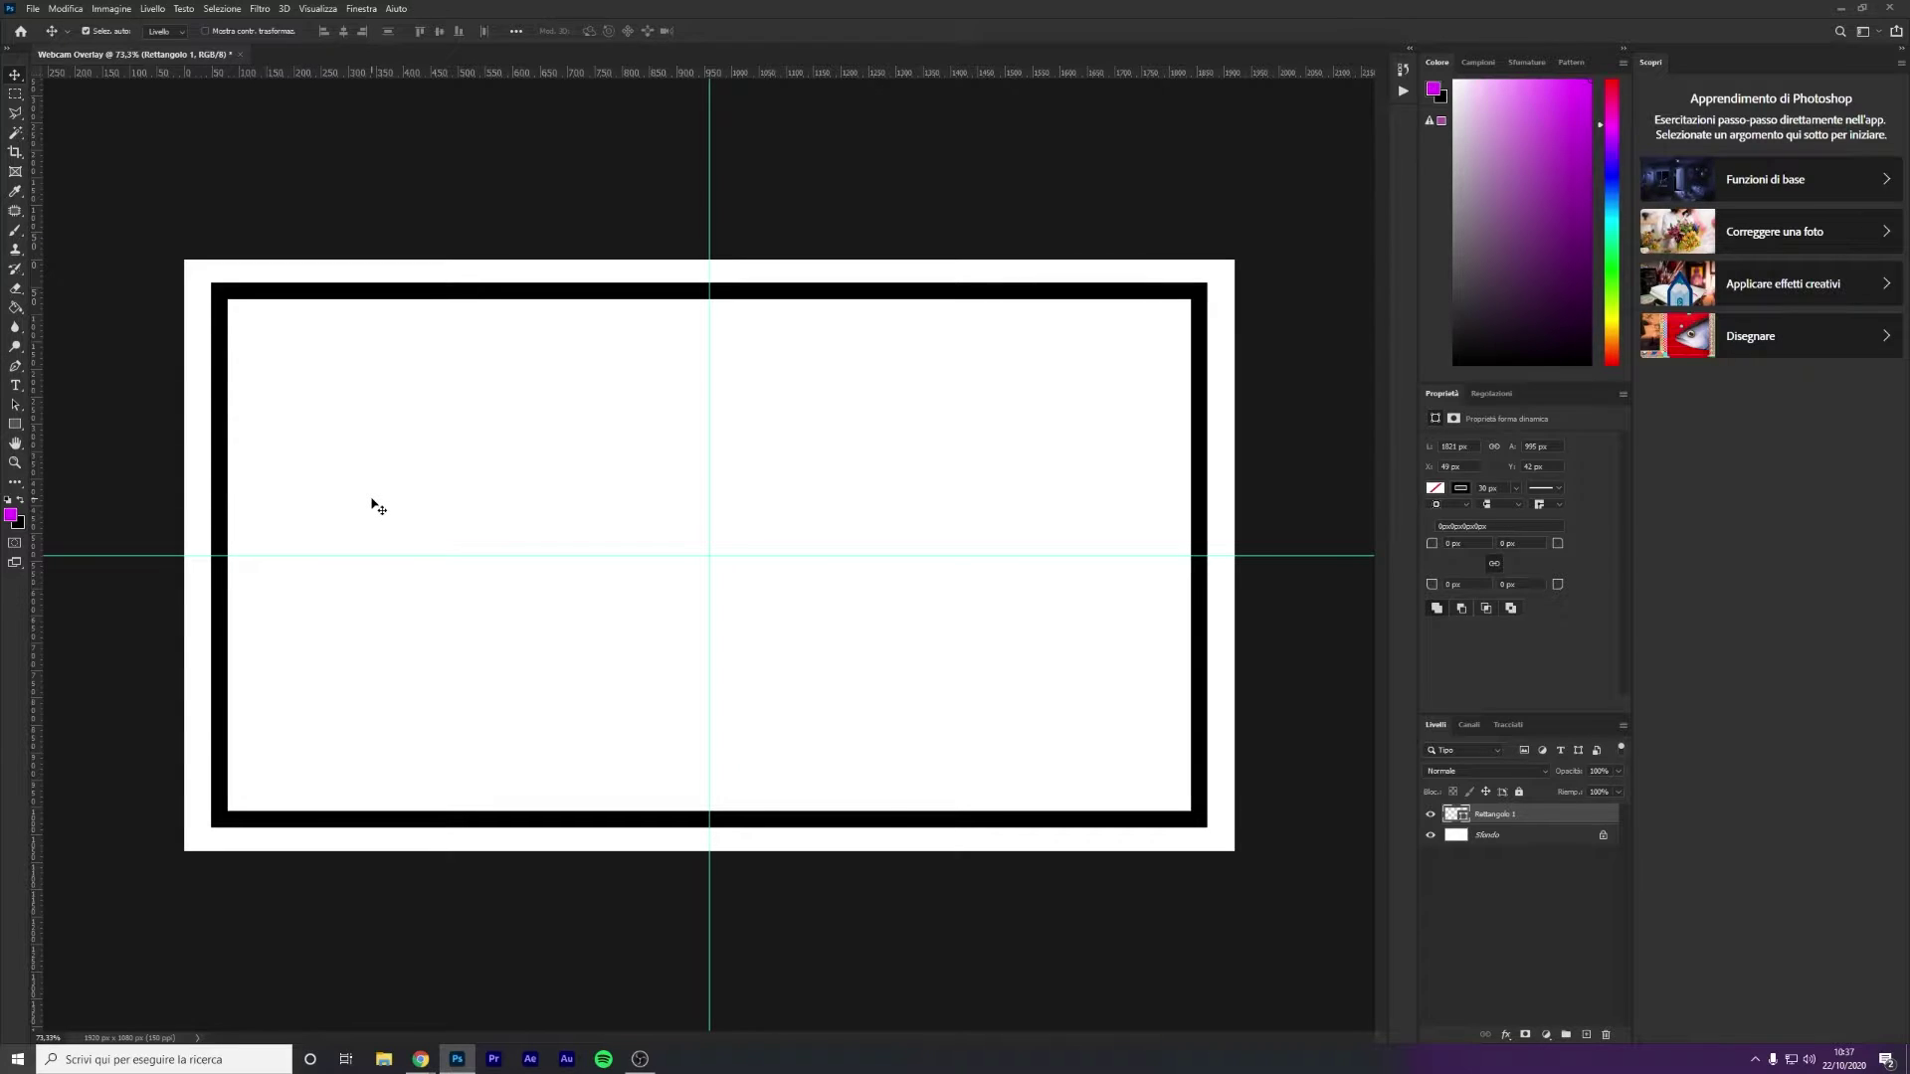
Rasterize the rectangle shape layer
scroll(478, 460, "up", 2)
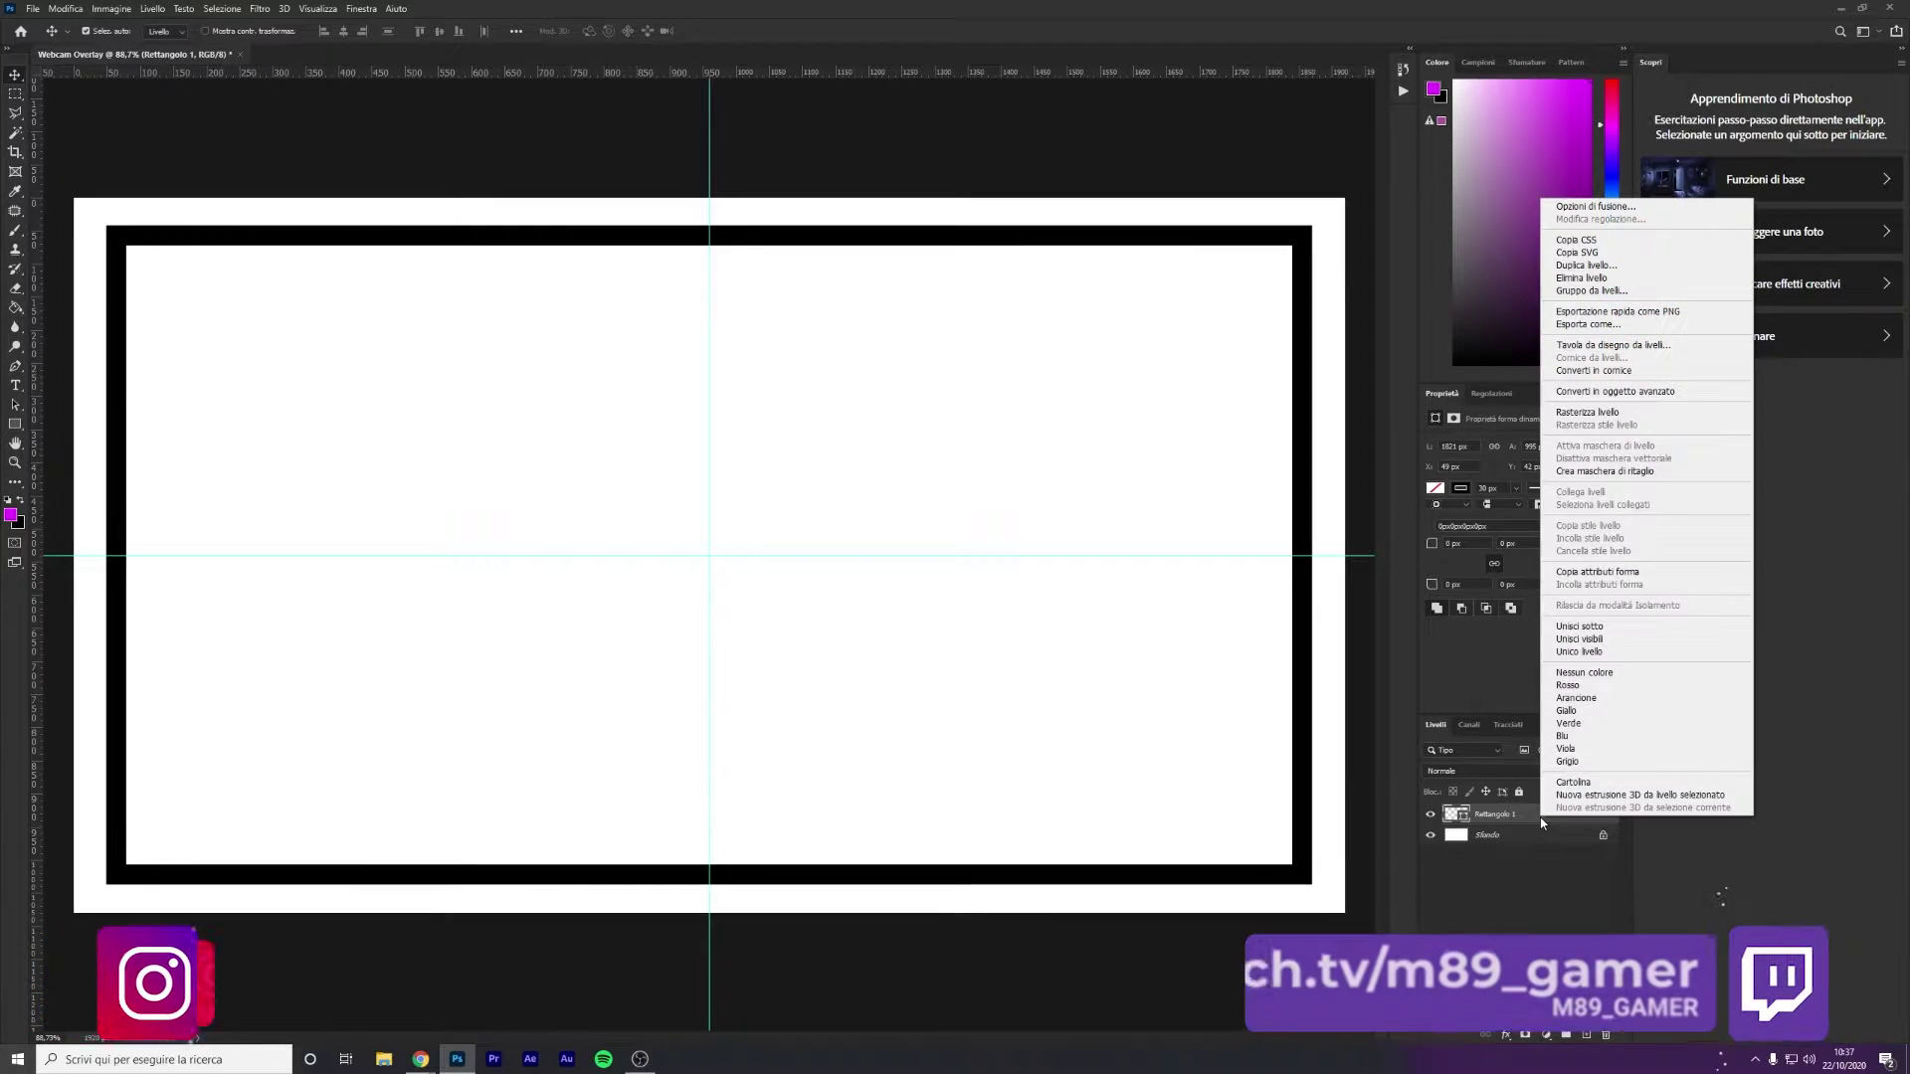
right_click(1540, 814)
left_click(1608, 413)
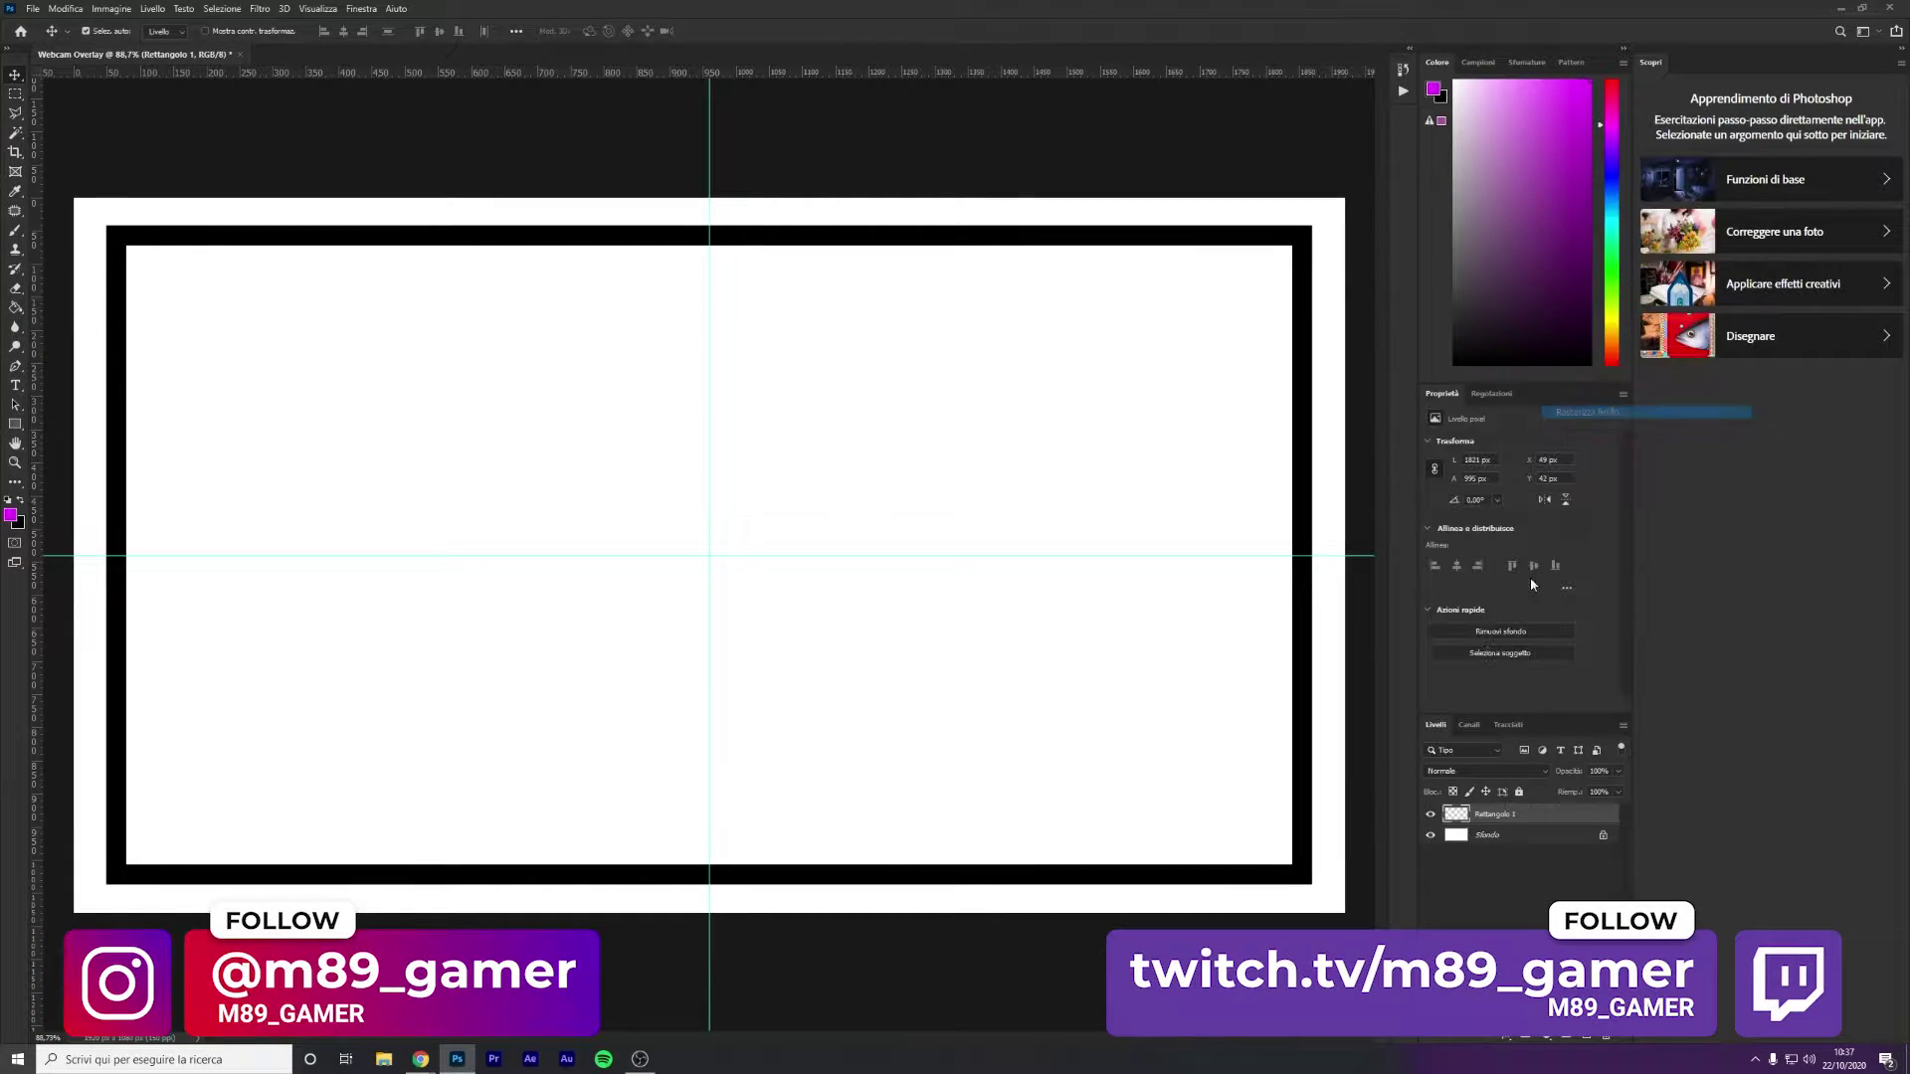
scroll(119, 219, "up", 5)
Lasso the frame's inner top-left corner and paint it black as an angled bevel
left_click(22, 115)
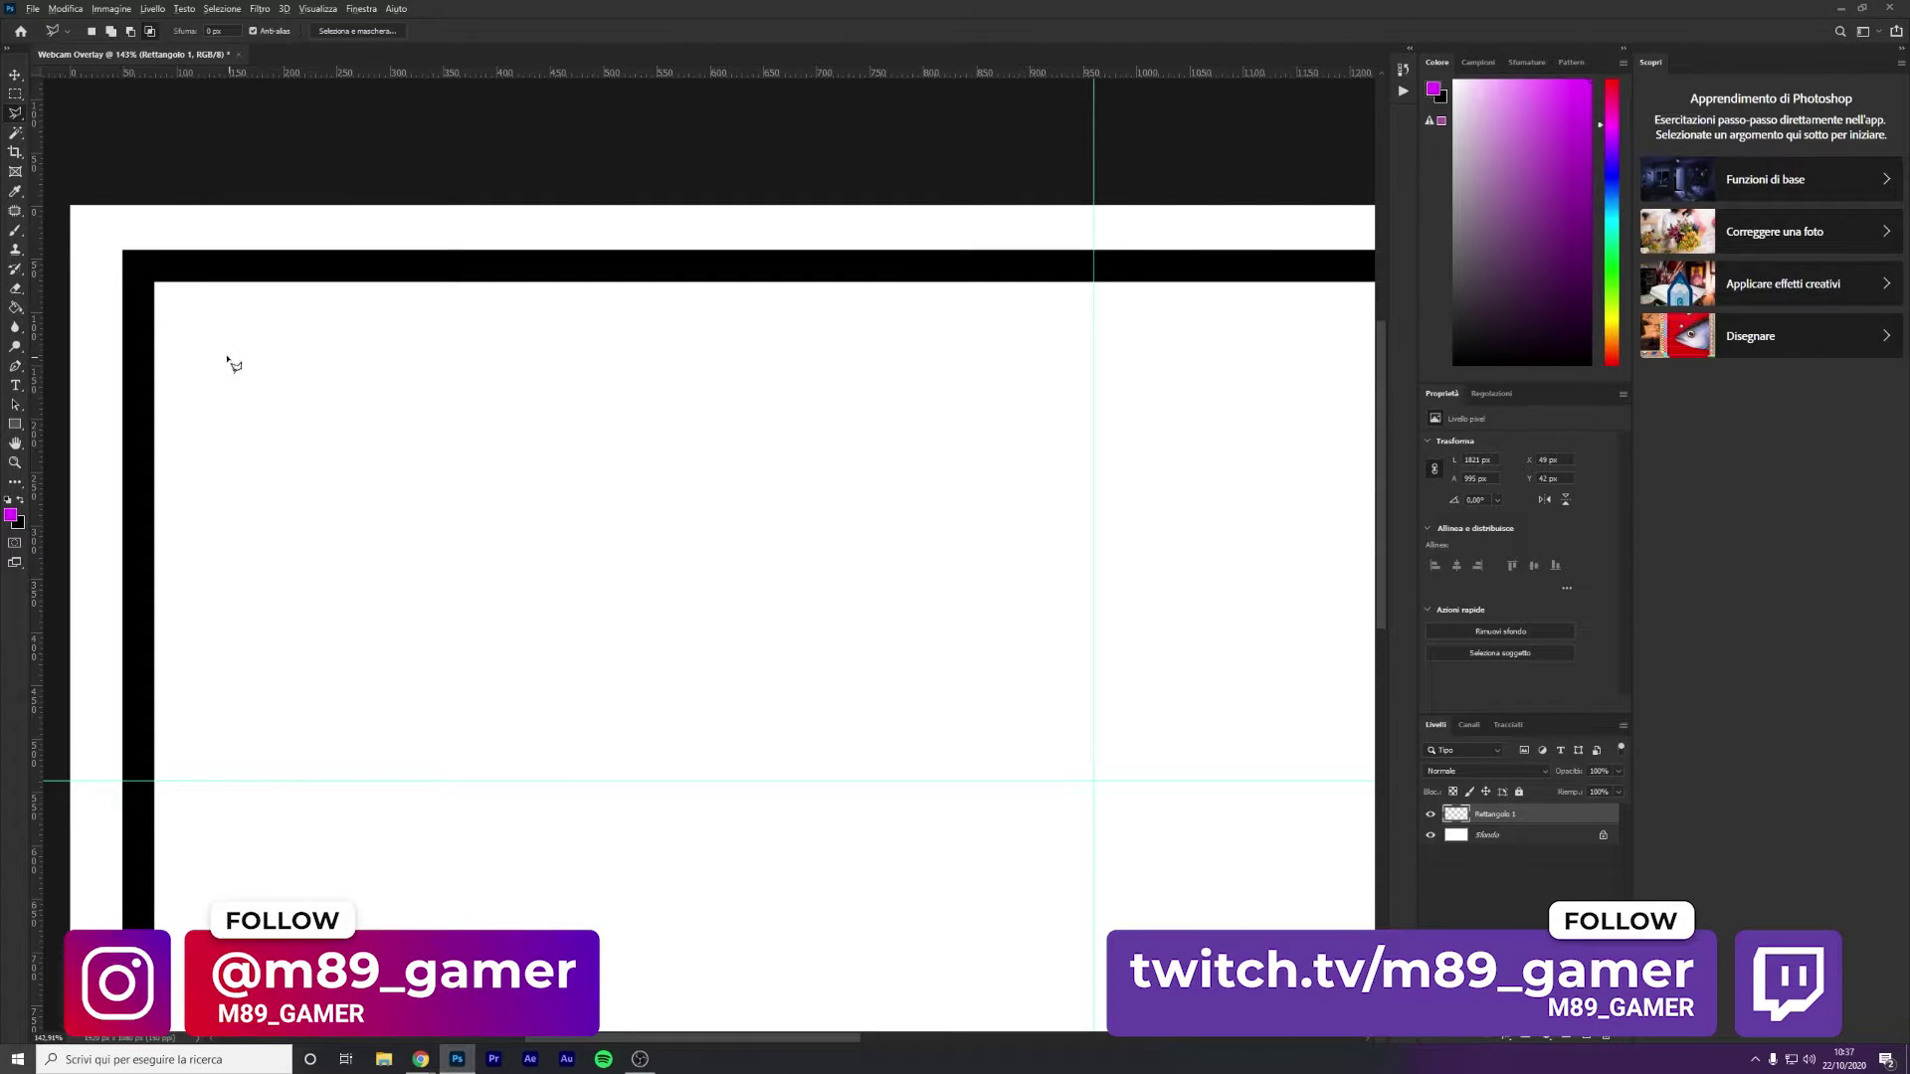
scroll(232, 365, "up", 1)
scroll(227, 304, "up", 2)
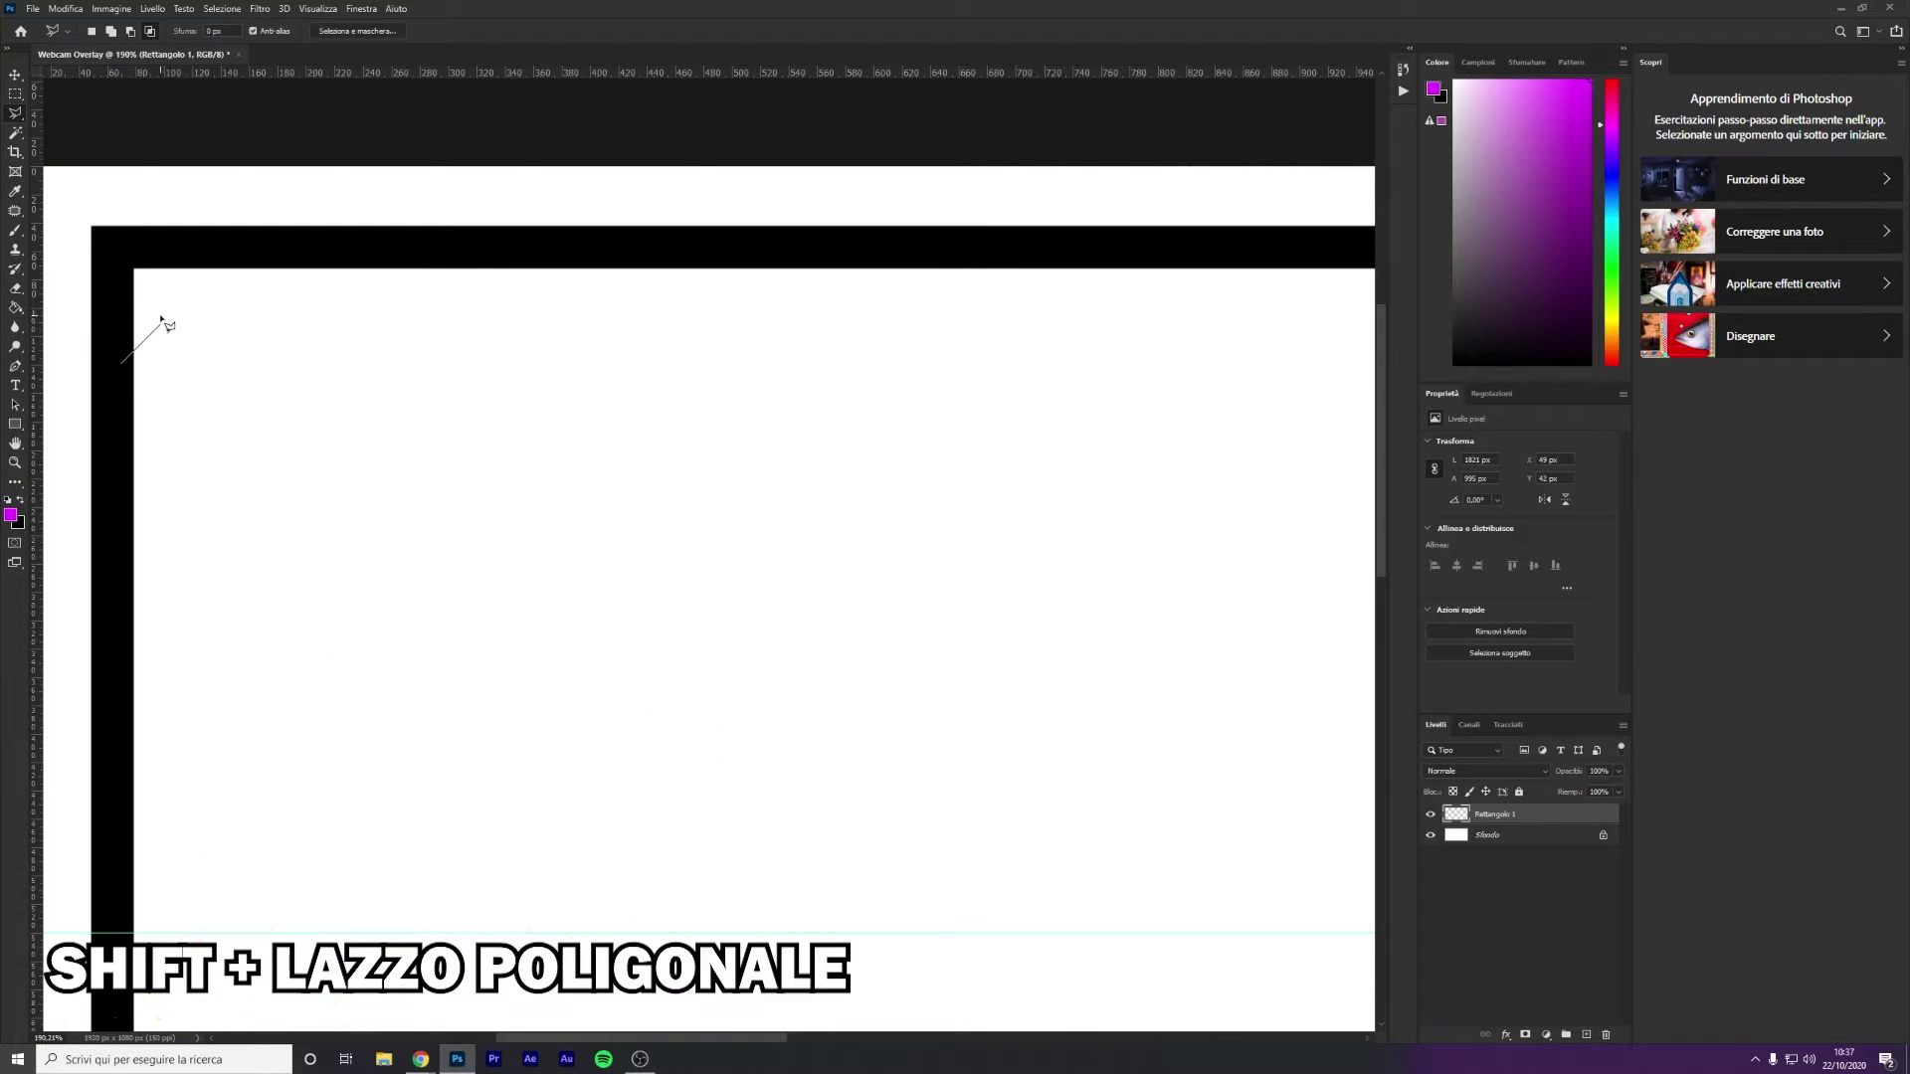
left_click(163, 319)
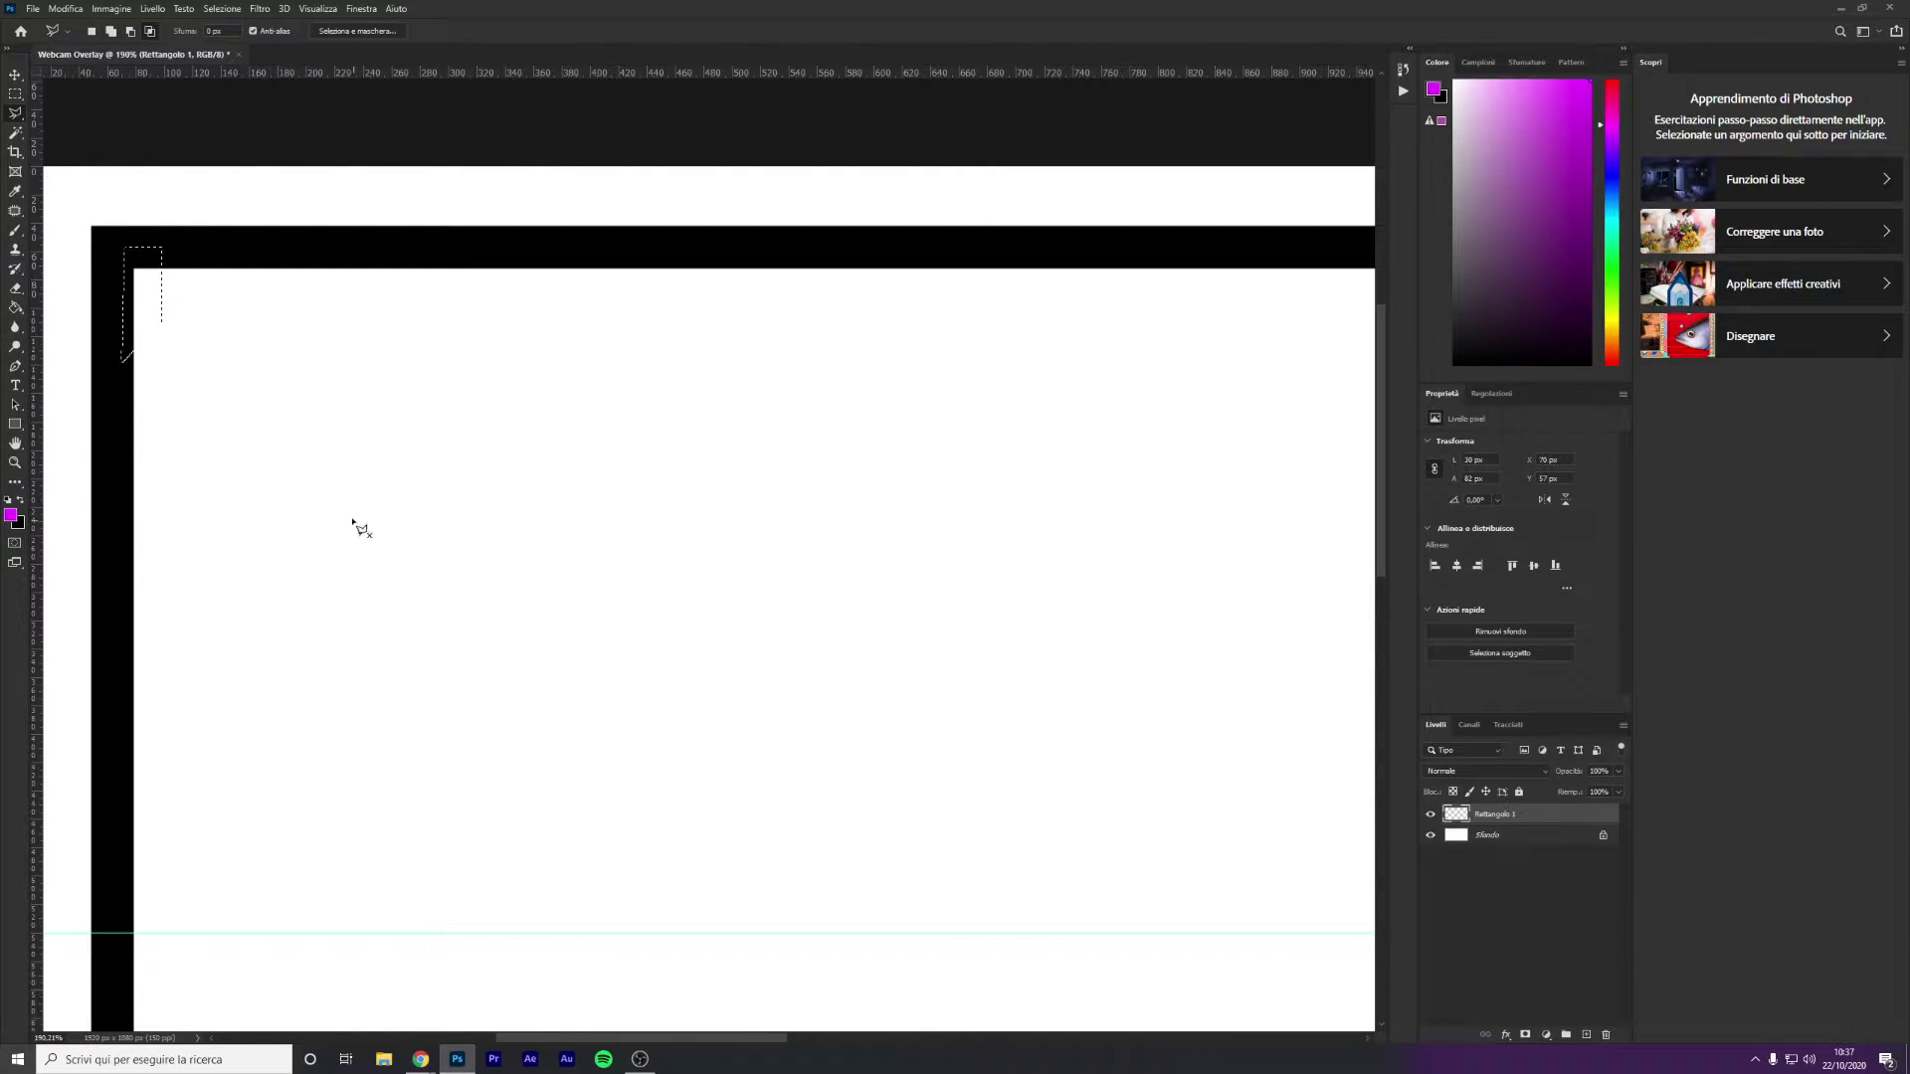
left_click(15, 230)
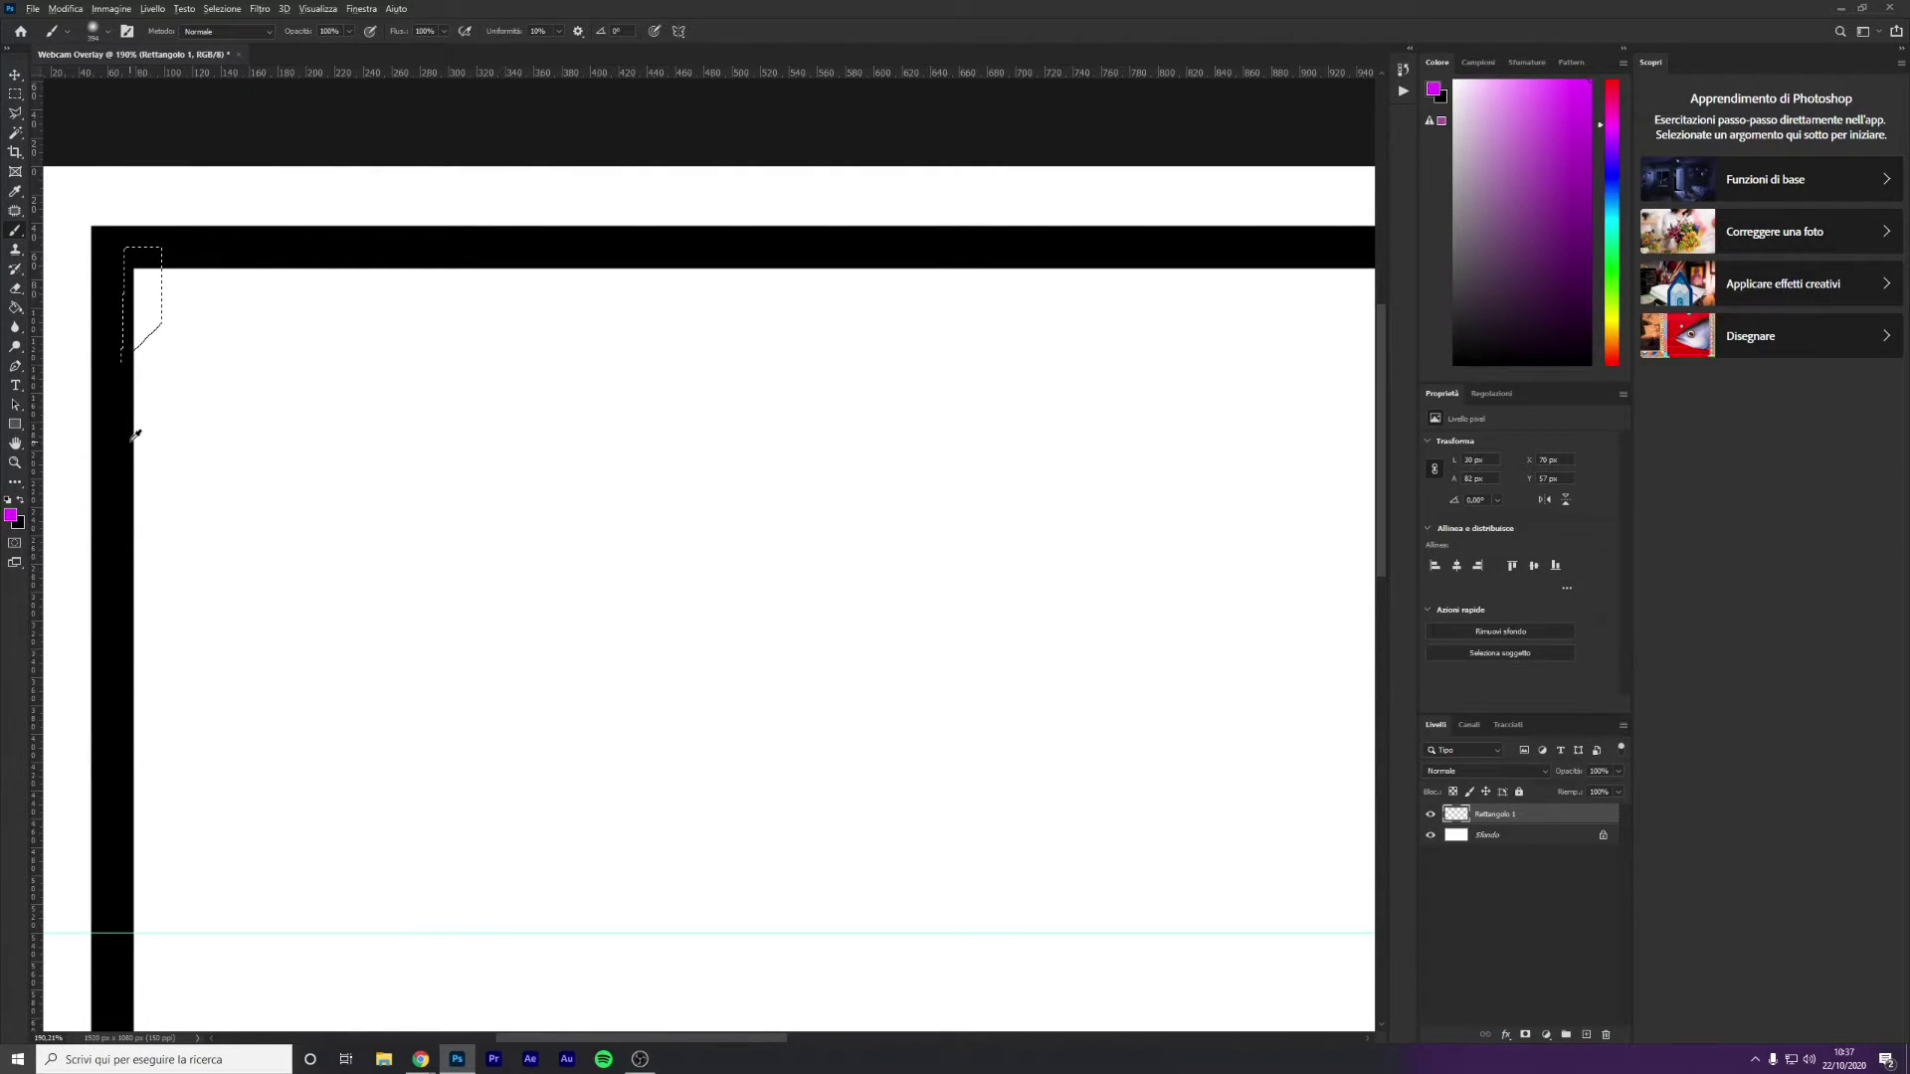
key("d")
left_click_drag(140, 321, 155, 282)
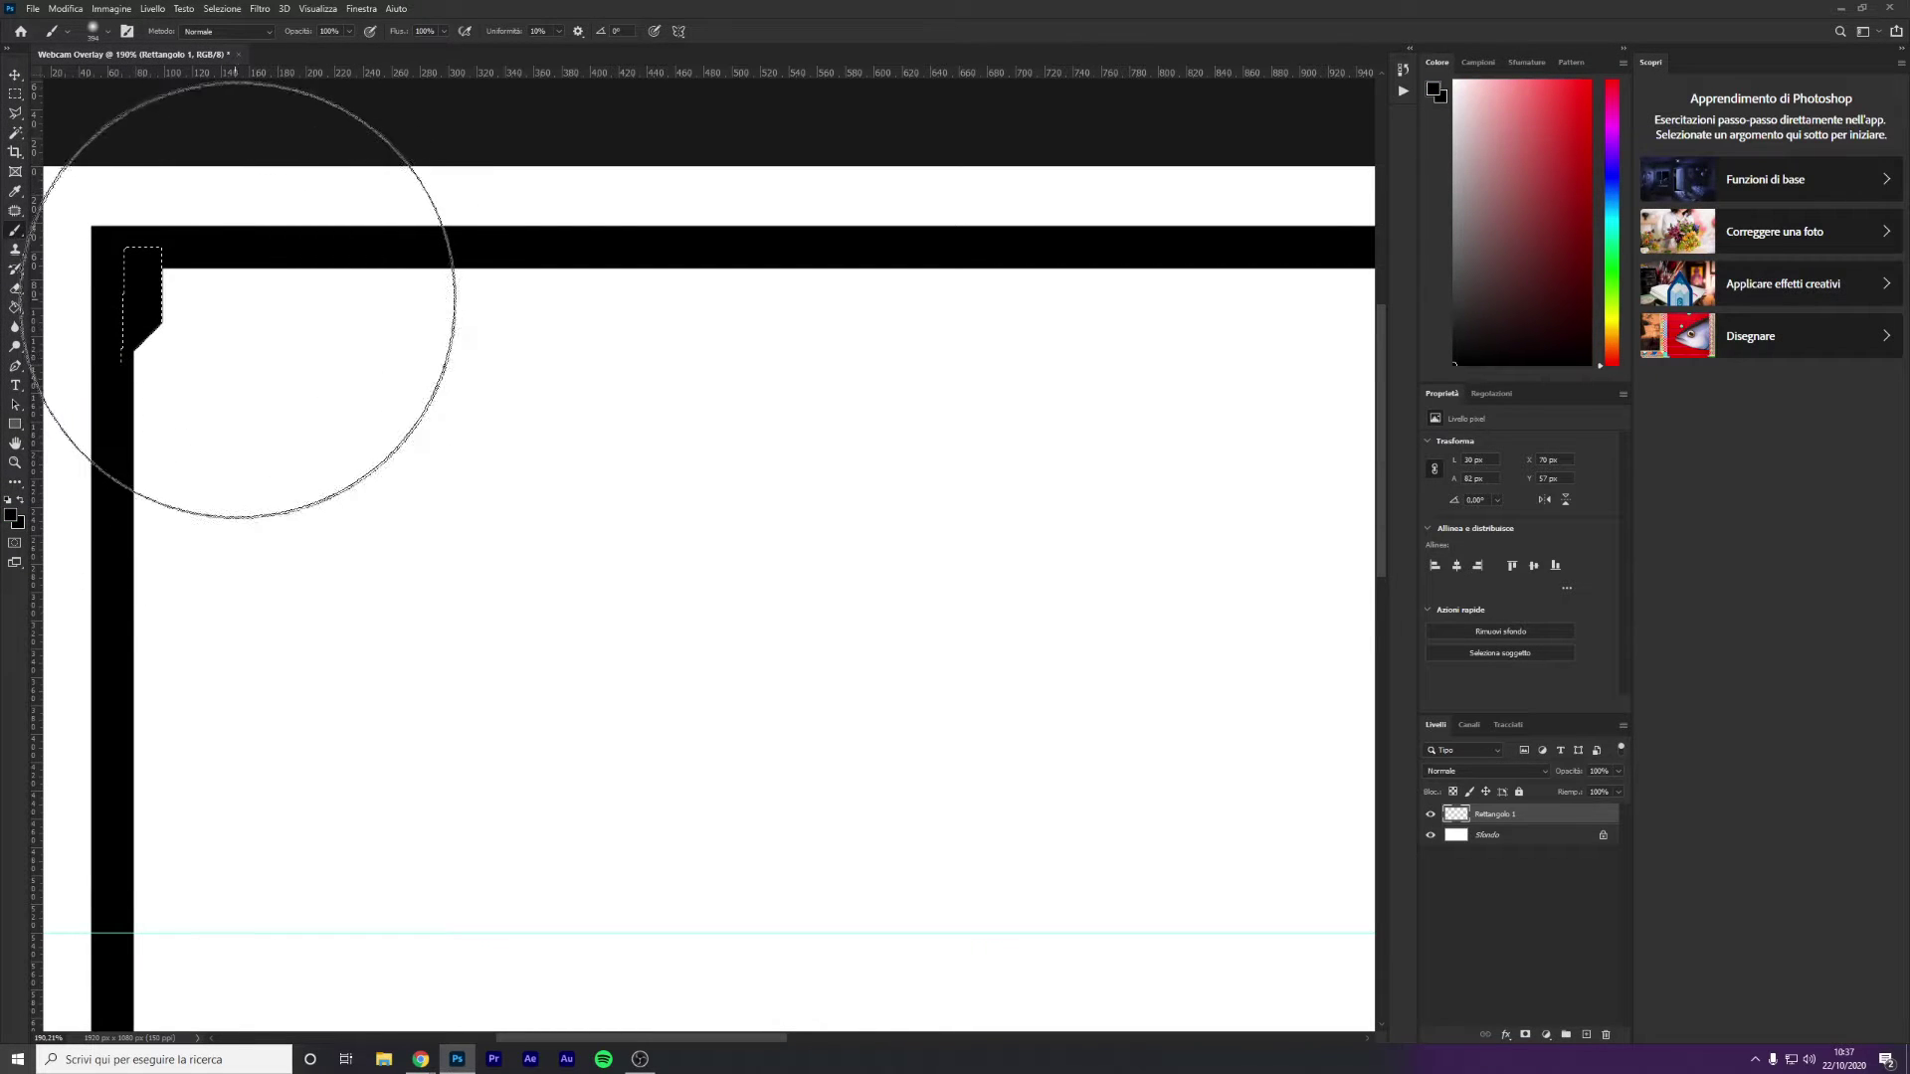
key("ctrl+d")
scroll(527, 623, "down", 3)
scroll(528, 575, "down", 2)
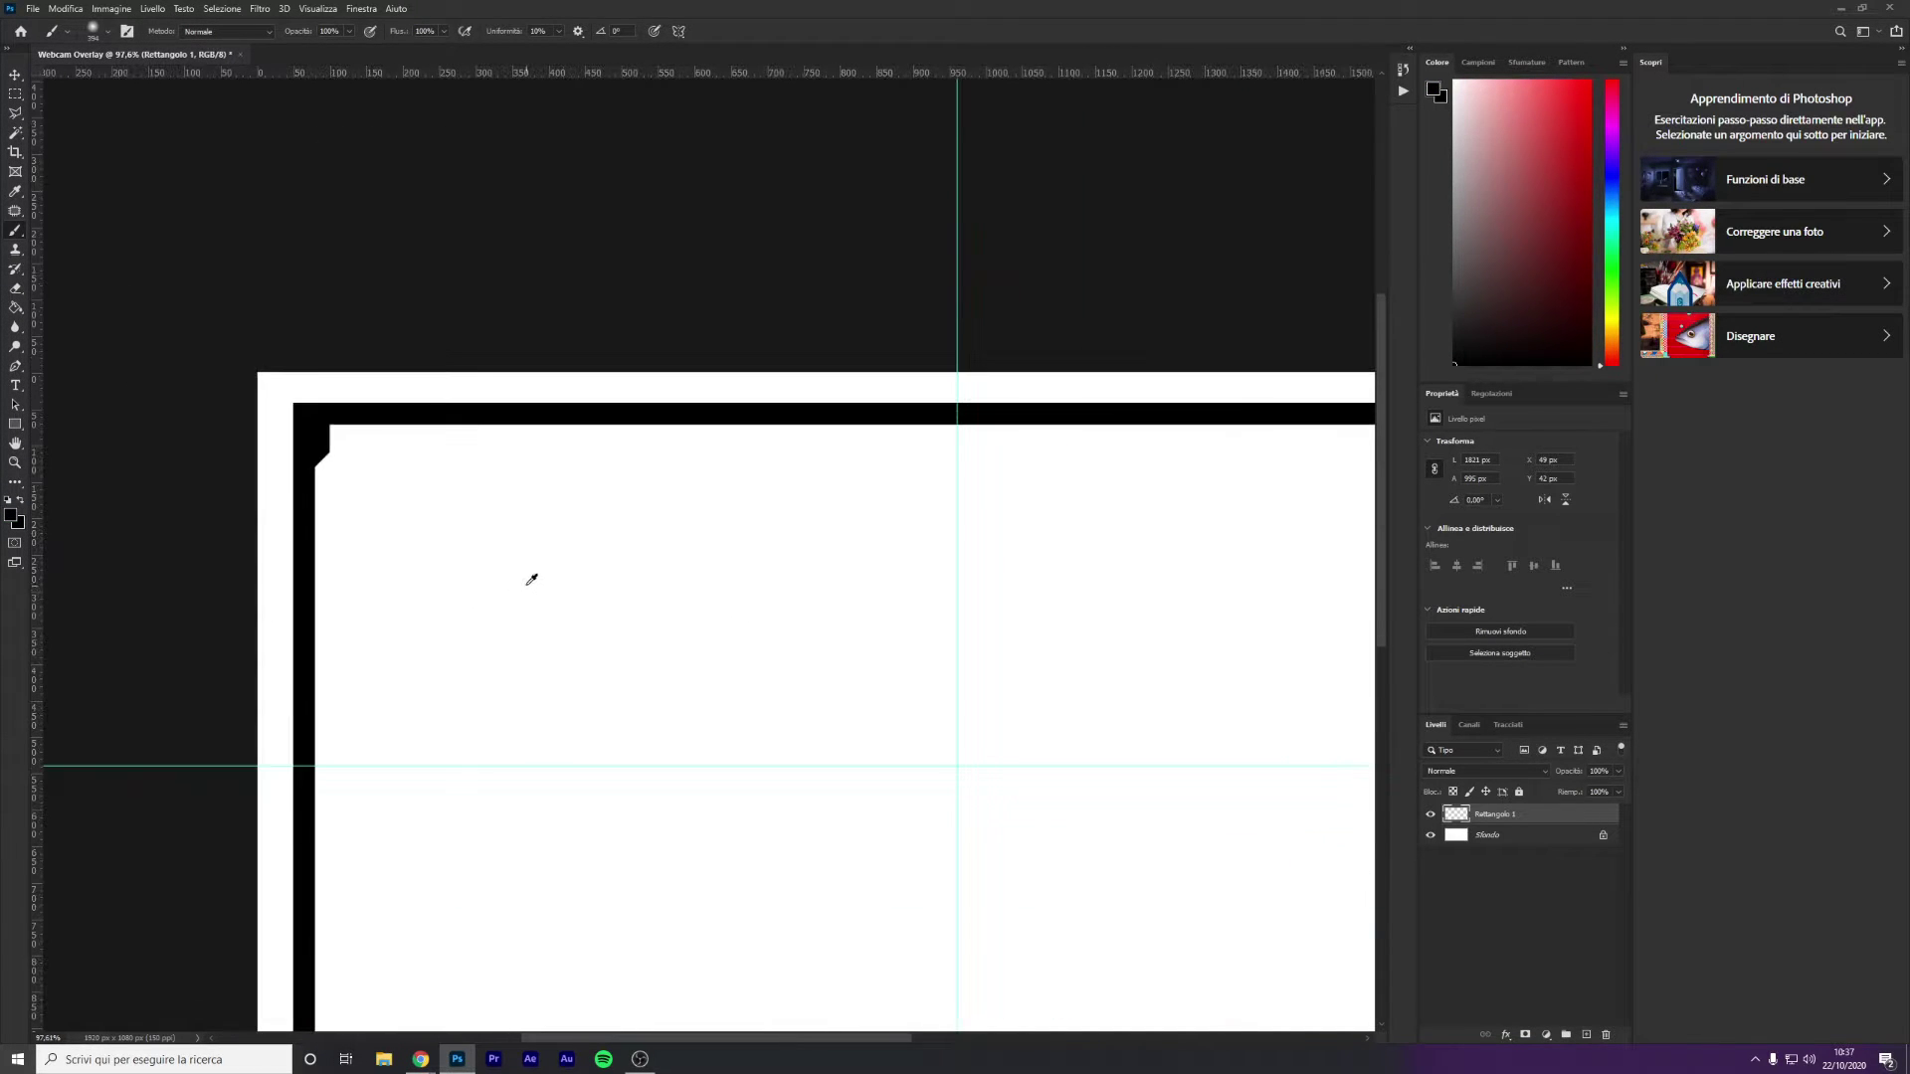
scroll(528, 575, "down", 1)
Delete the frame's right half and lower-left part, keeping only the top-left corner
key("m")
left_click_drag(716, 171, 1363, 903)
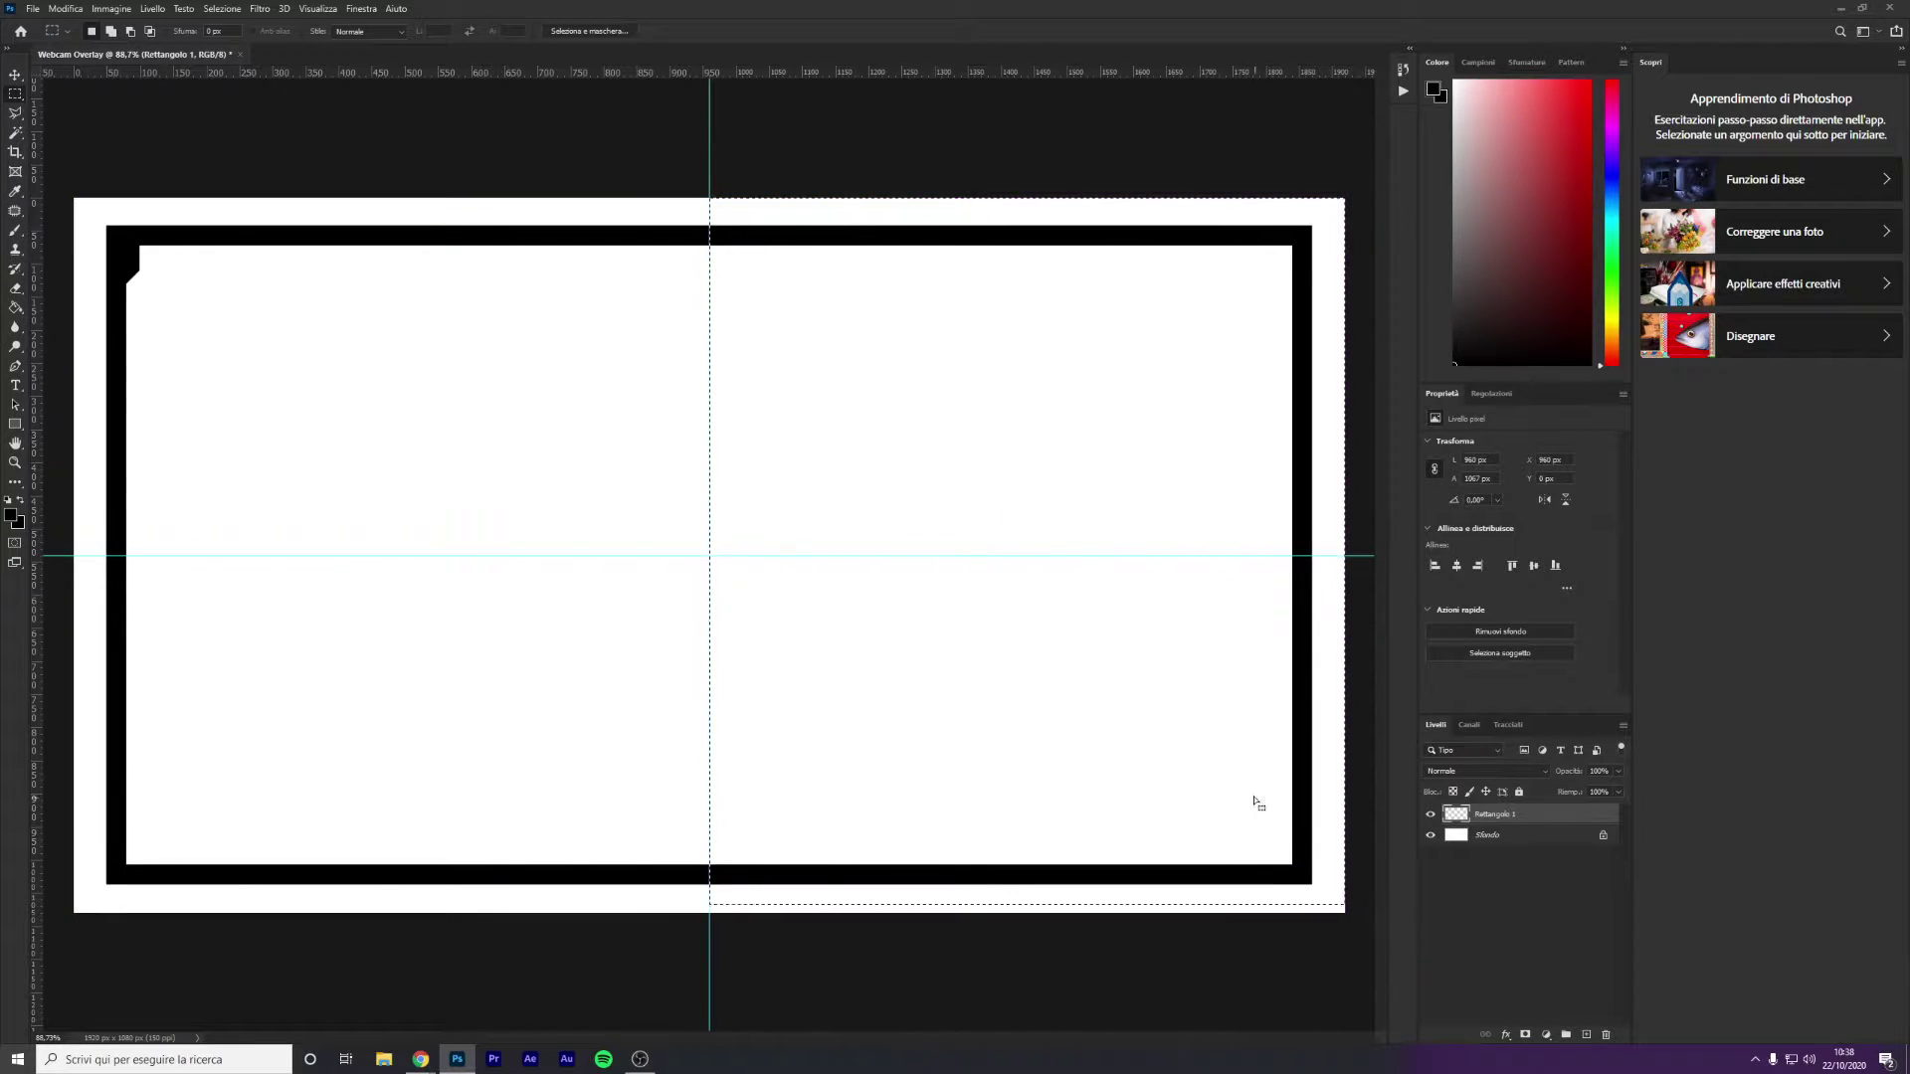
key("Delete")
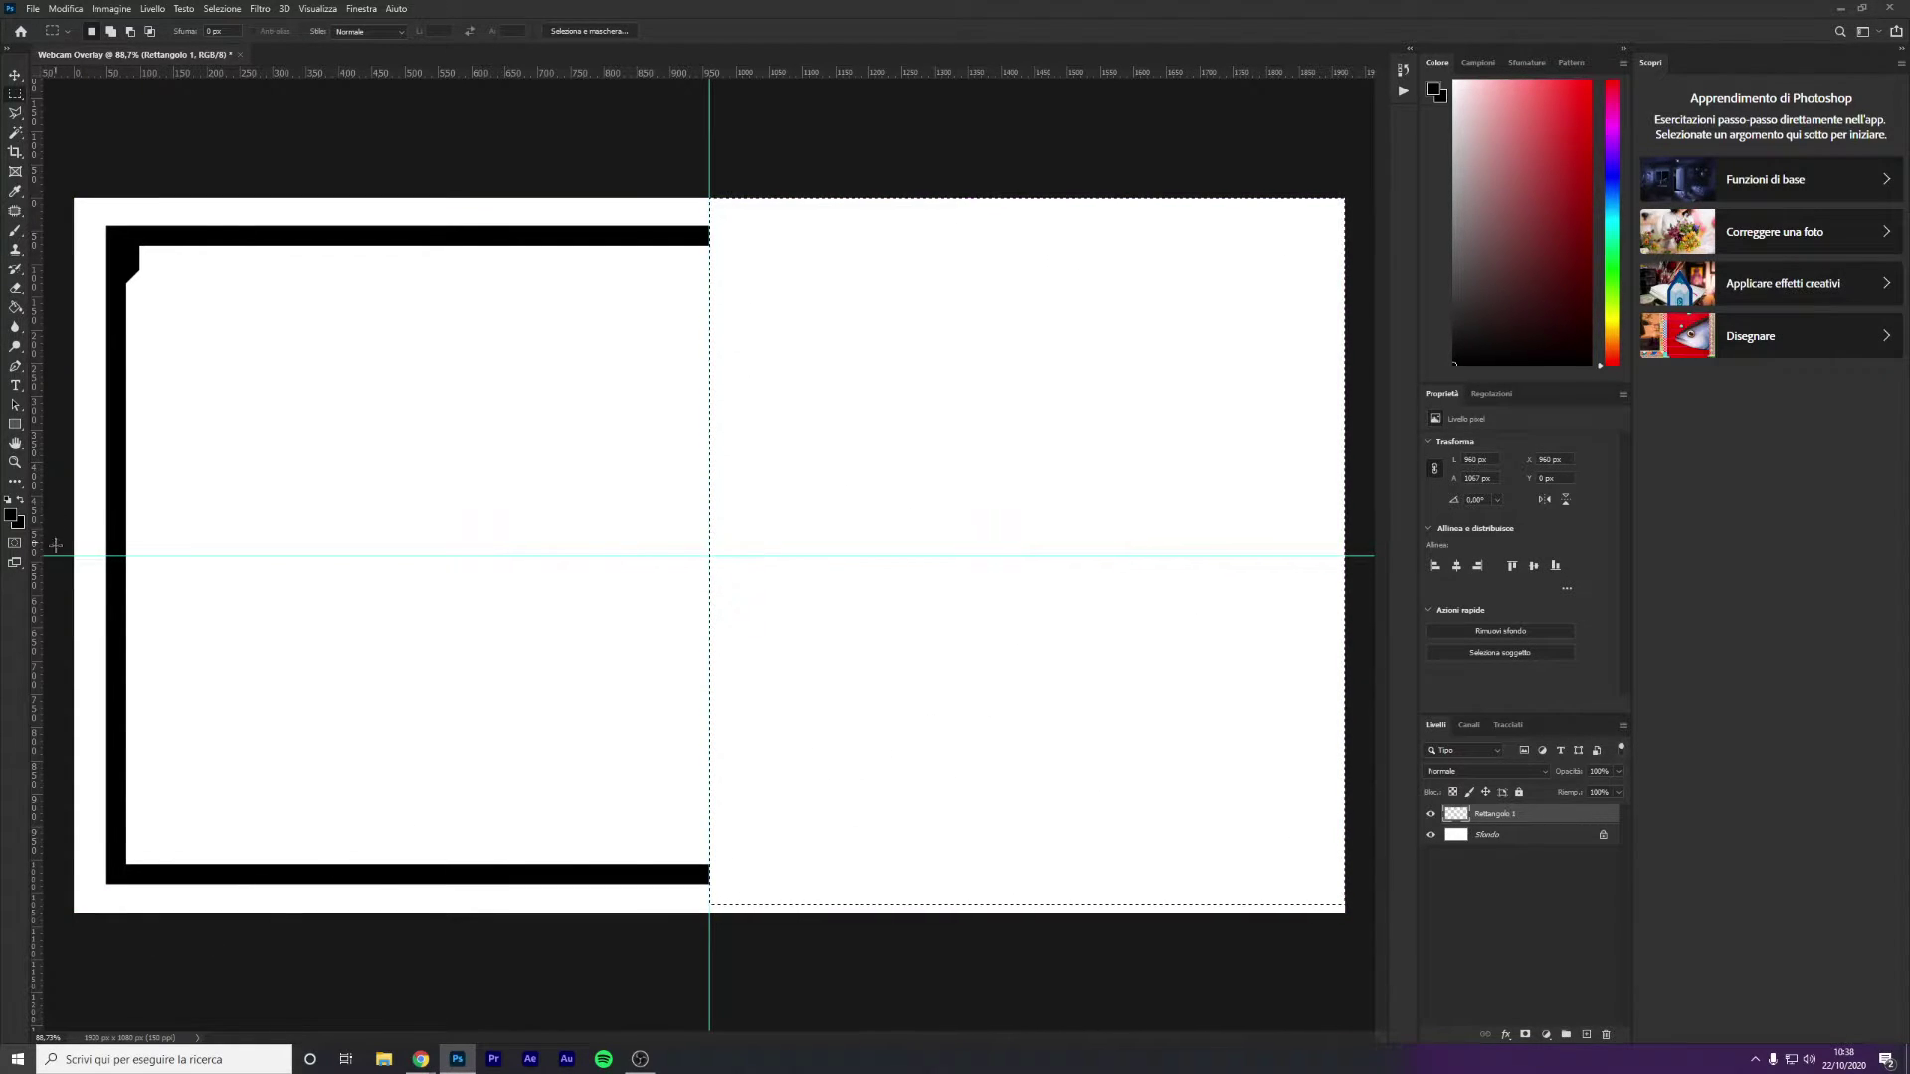
left_click_drag(59, 555, 932, 917)
key("Delete")
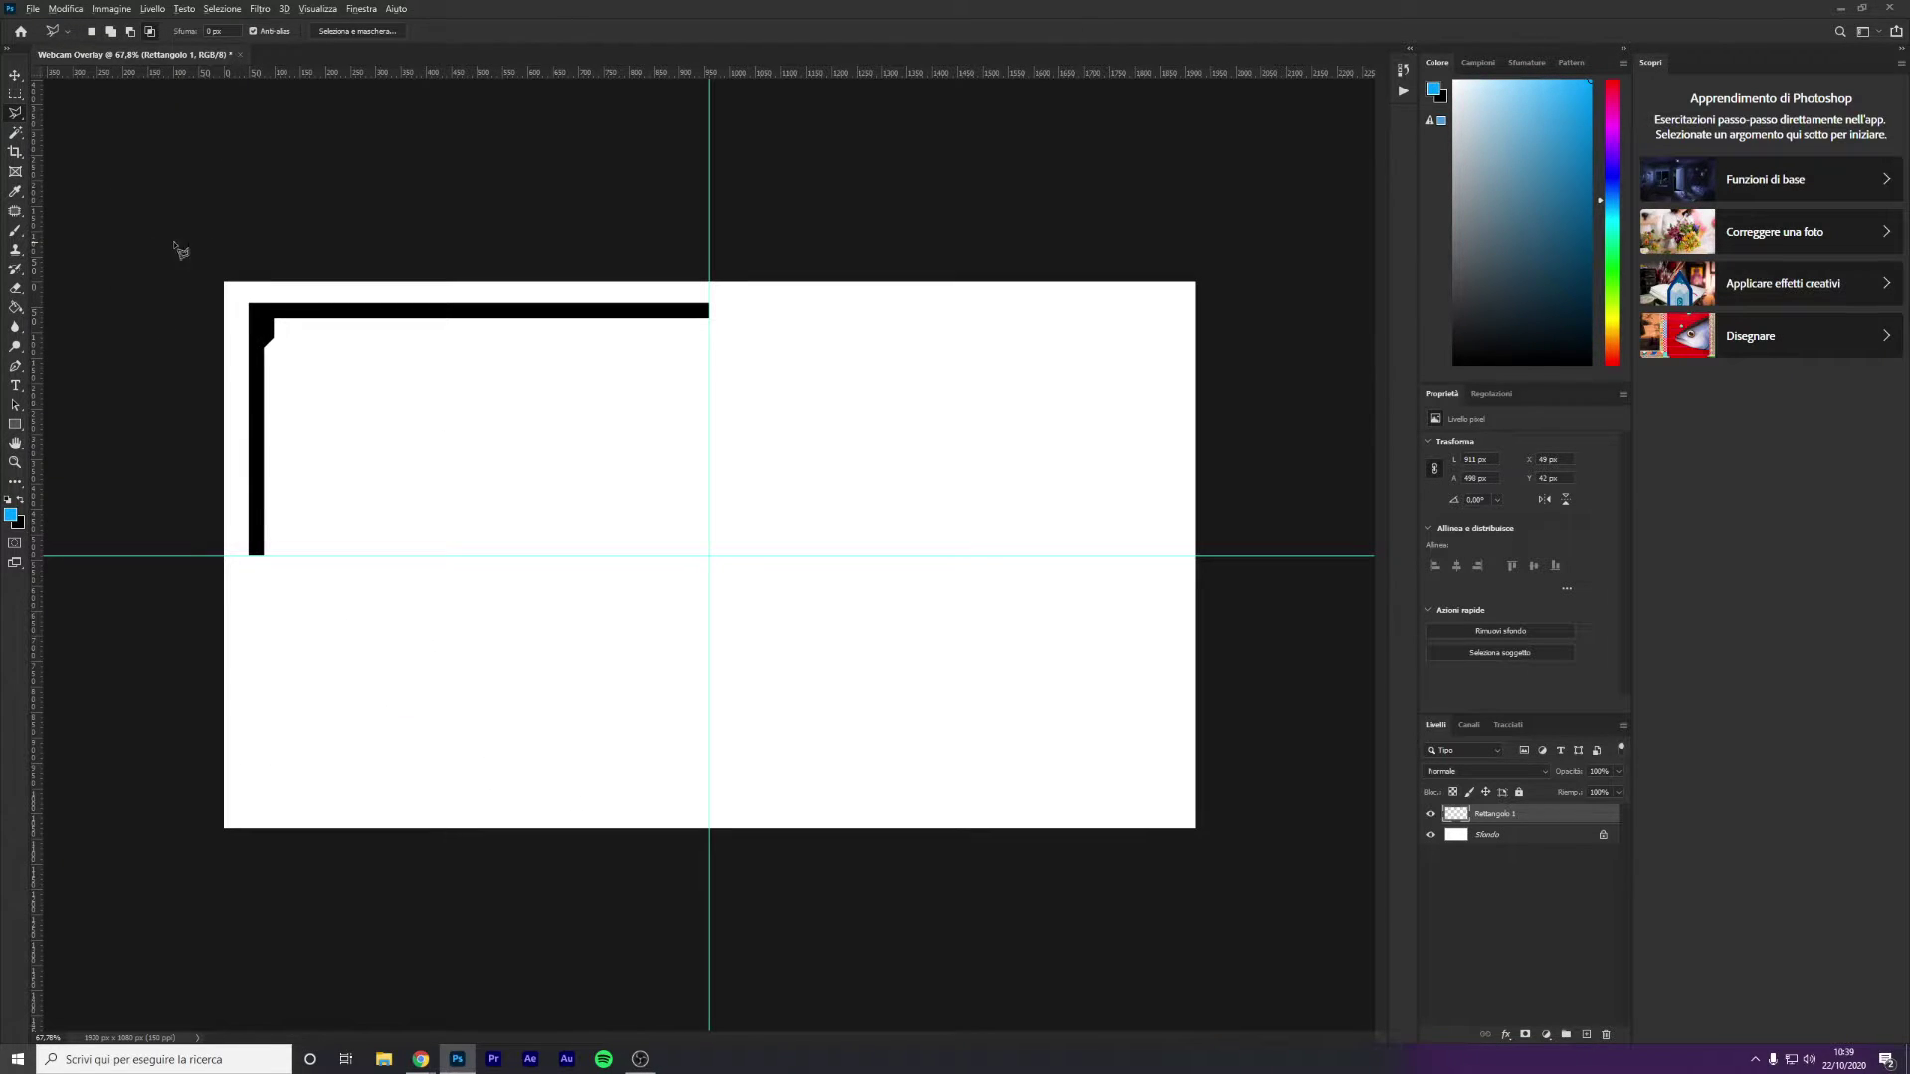
Zoom in on the frame's top-left inner corner
scroll(149, 249, "up", 2)
scroll(79, 234, "up", 2)
scroll(114, 244, "up", 1)
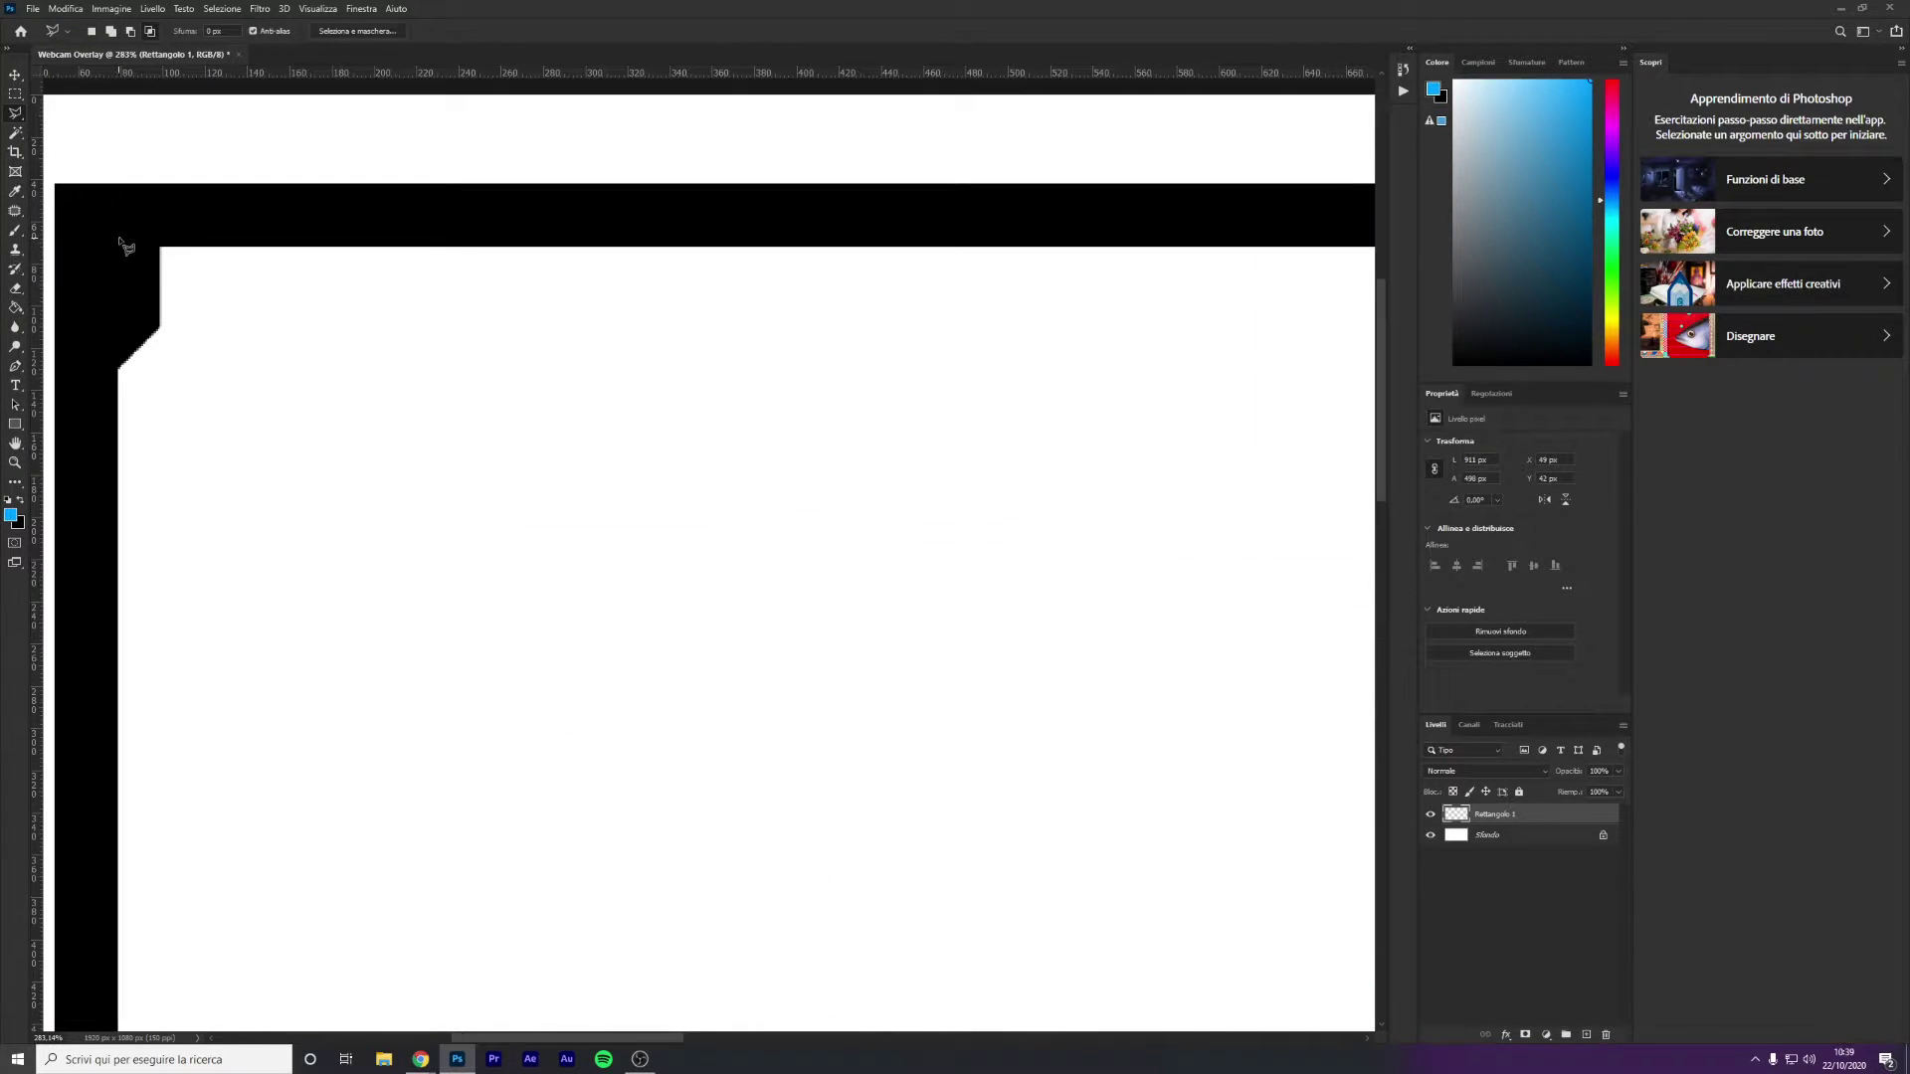
scroll(126, 244, "up", 1)
left_click_drag(603, 1042, 577, 1042)
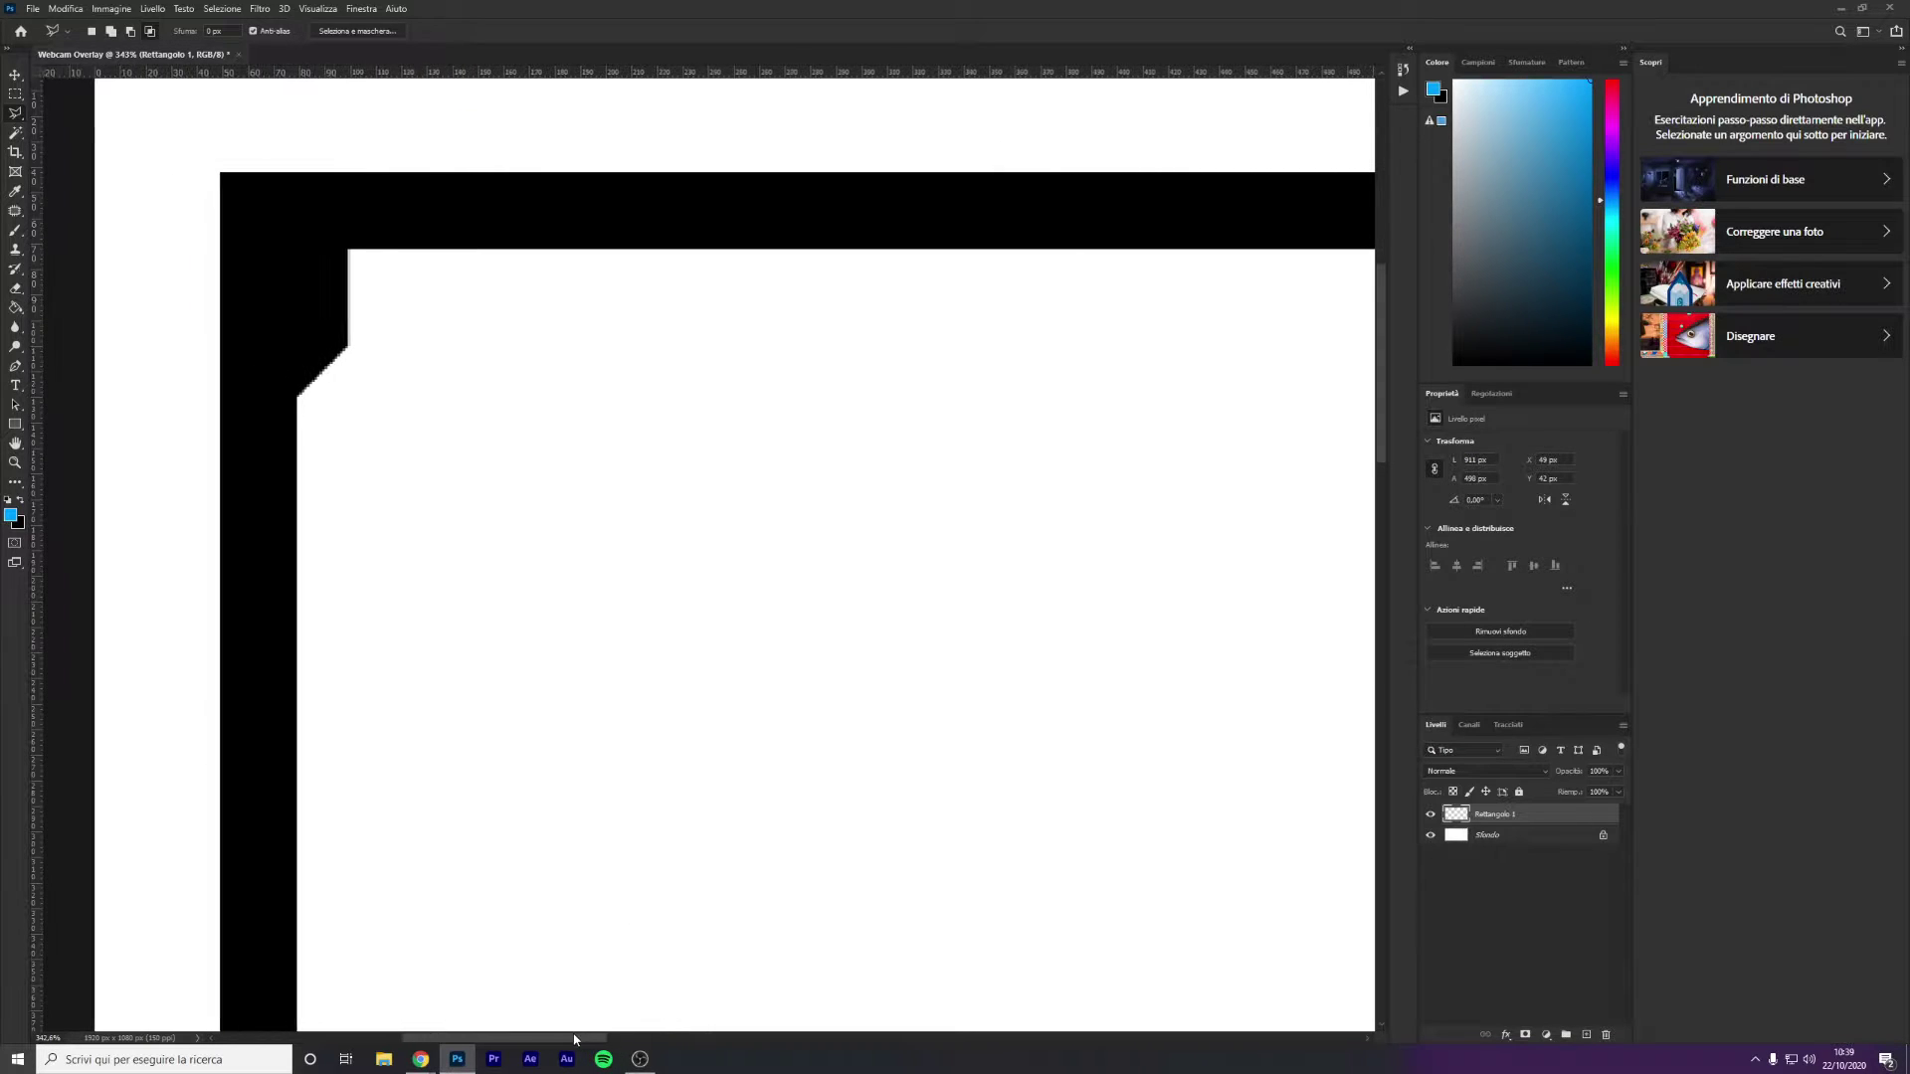
scroll(239, 219, "up", 1)
scroll(214, 247, "up", 1)
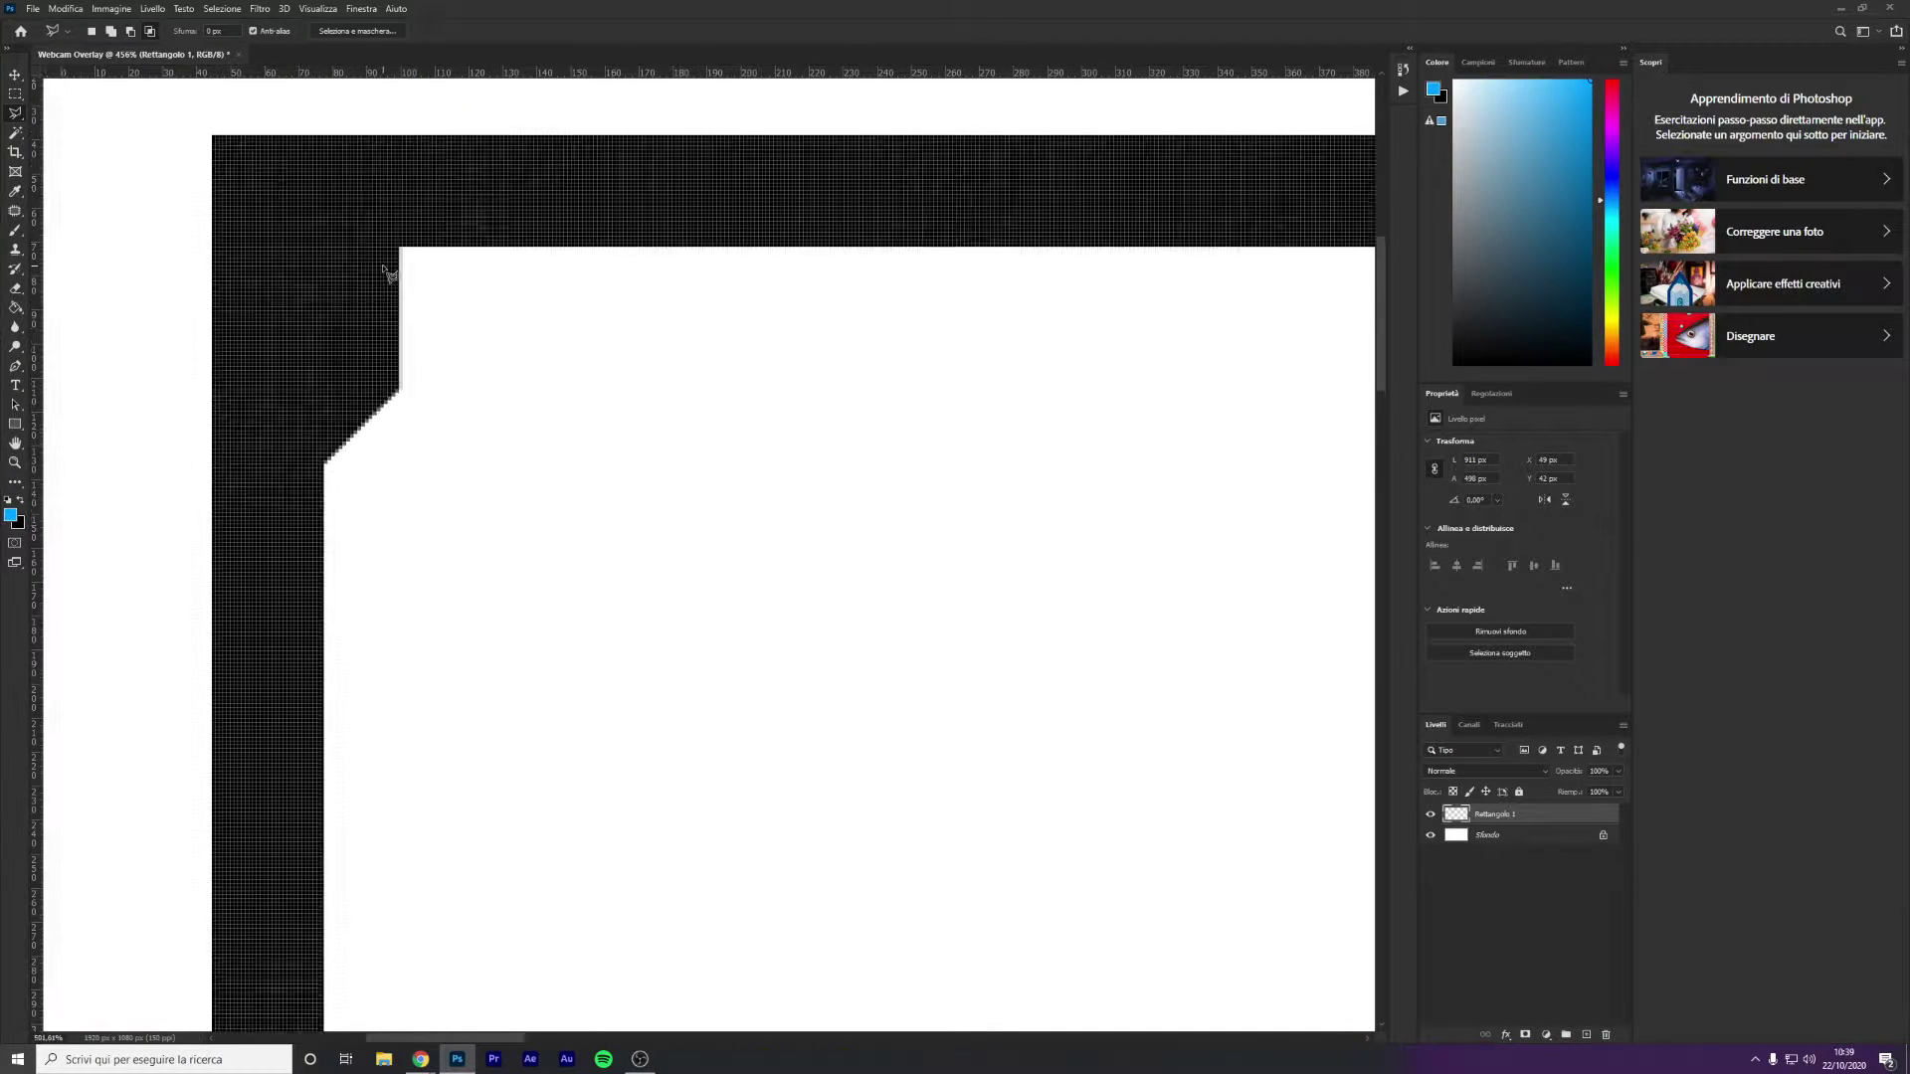
scroll(388, 265, "up", 1)
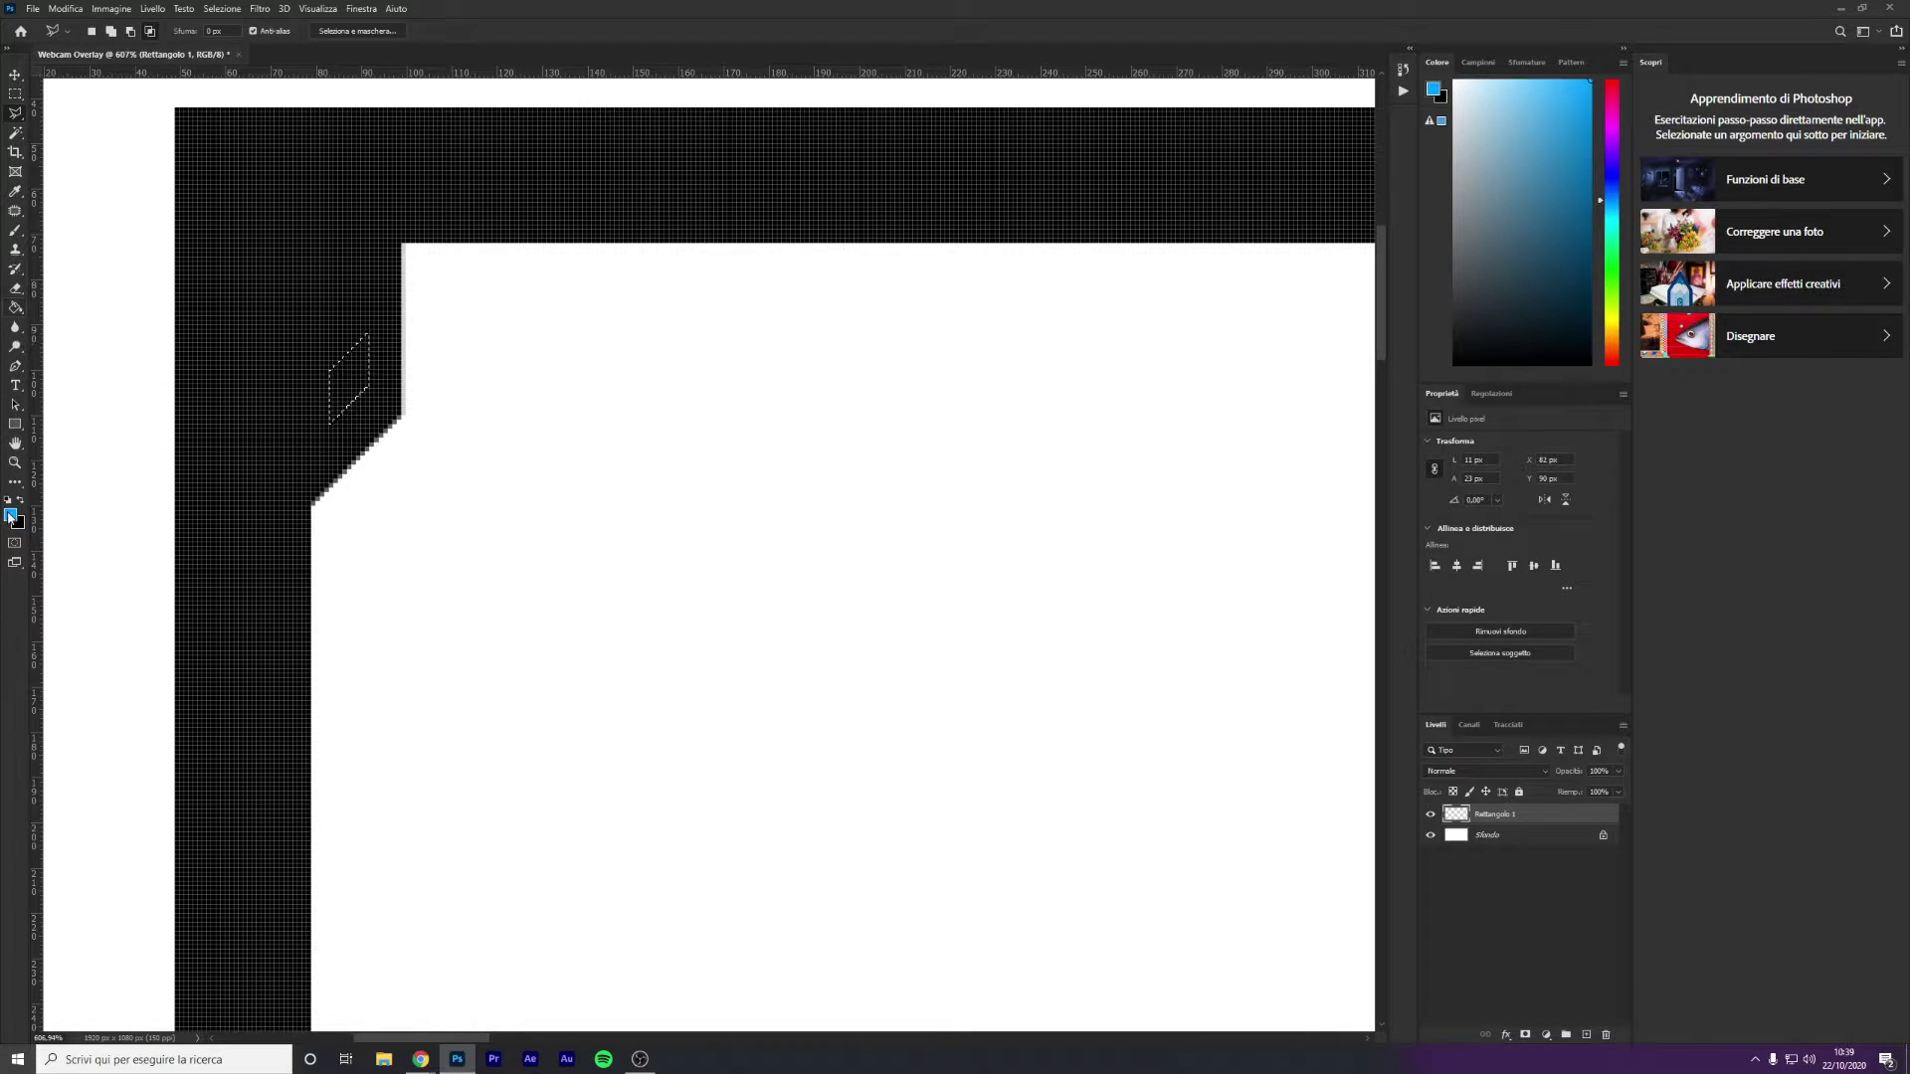
Set the foreground colour to blue #0084ff and paint the parallelogram selection with it
left_click(10, 515)
left_click_drag(1413, 412, 1414, 405)
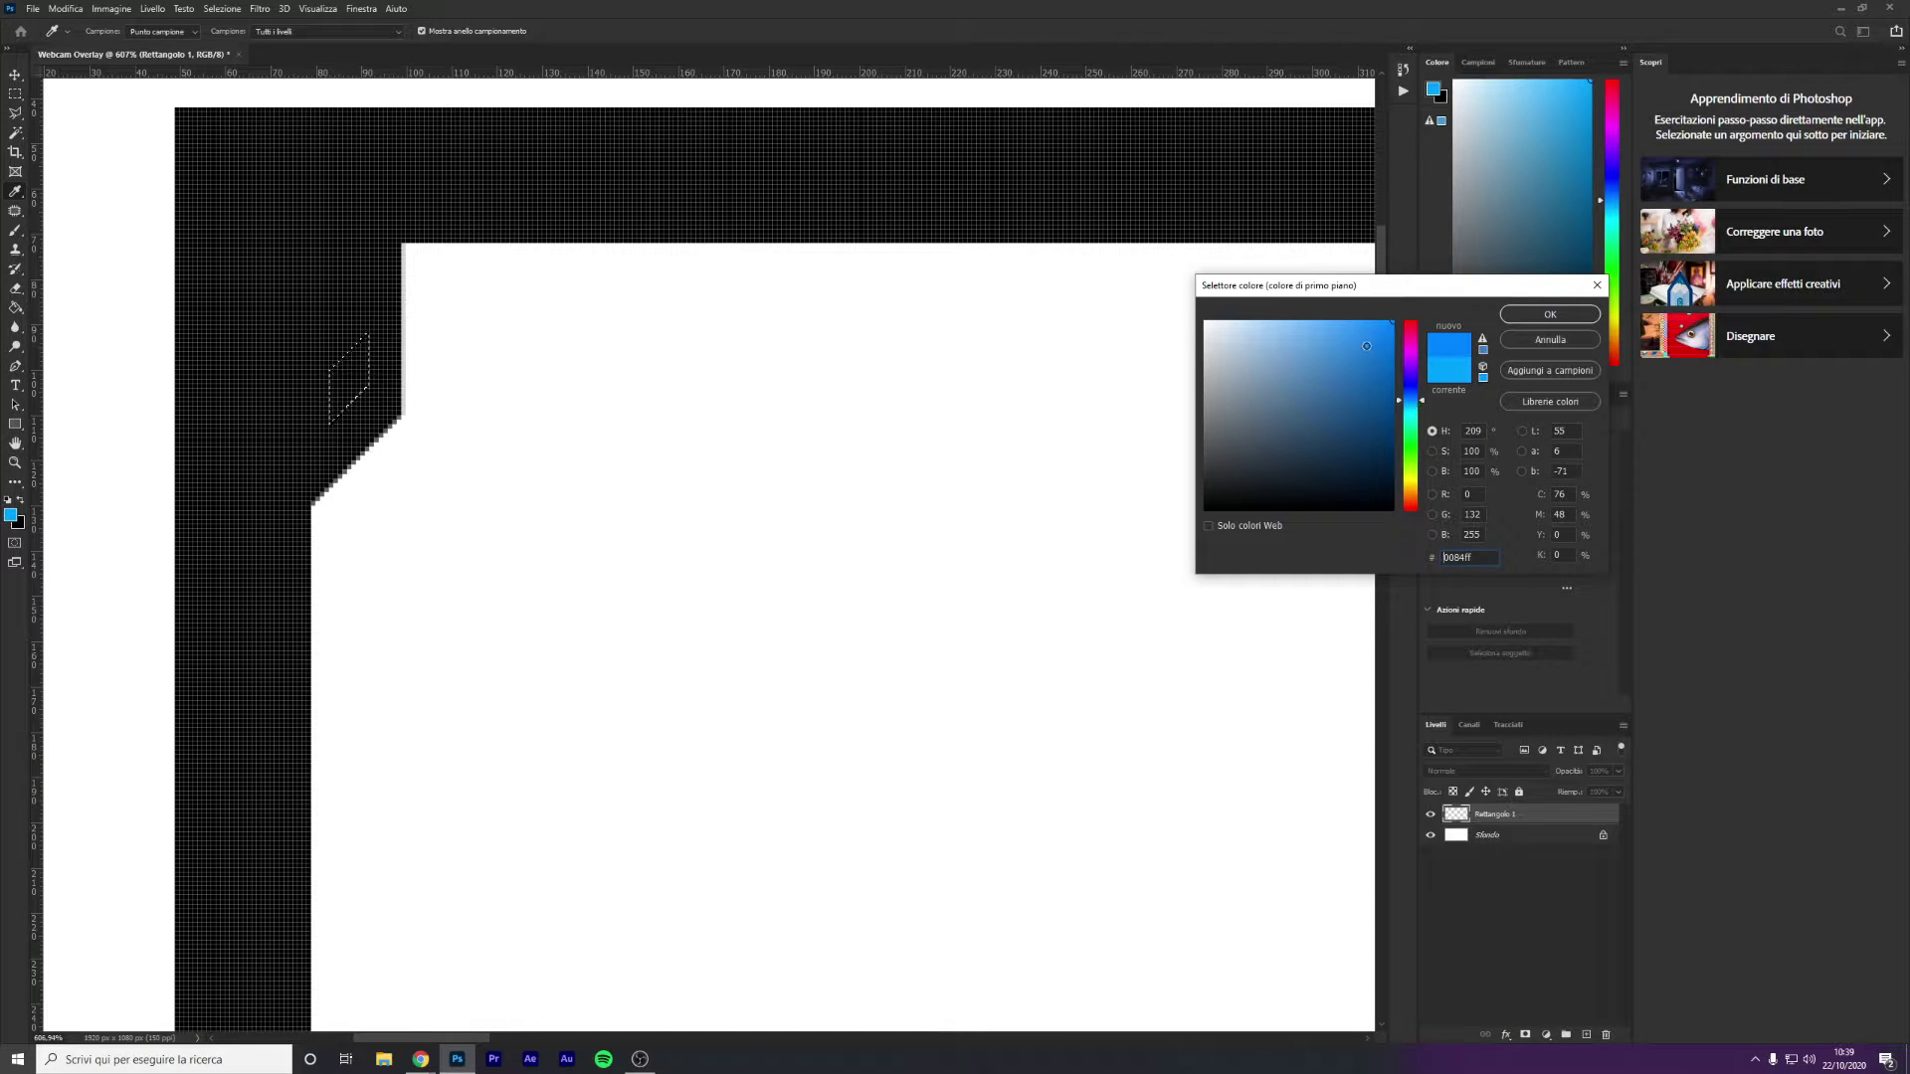
left_click(1547, 314)
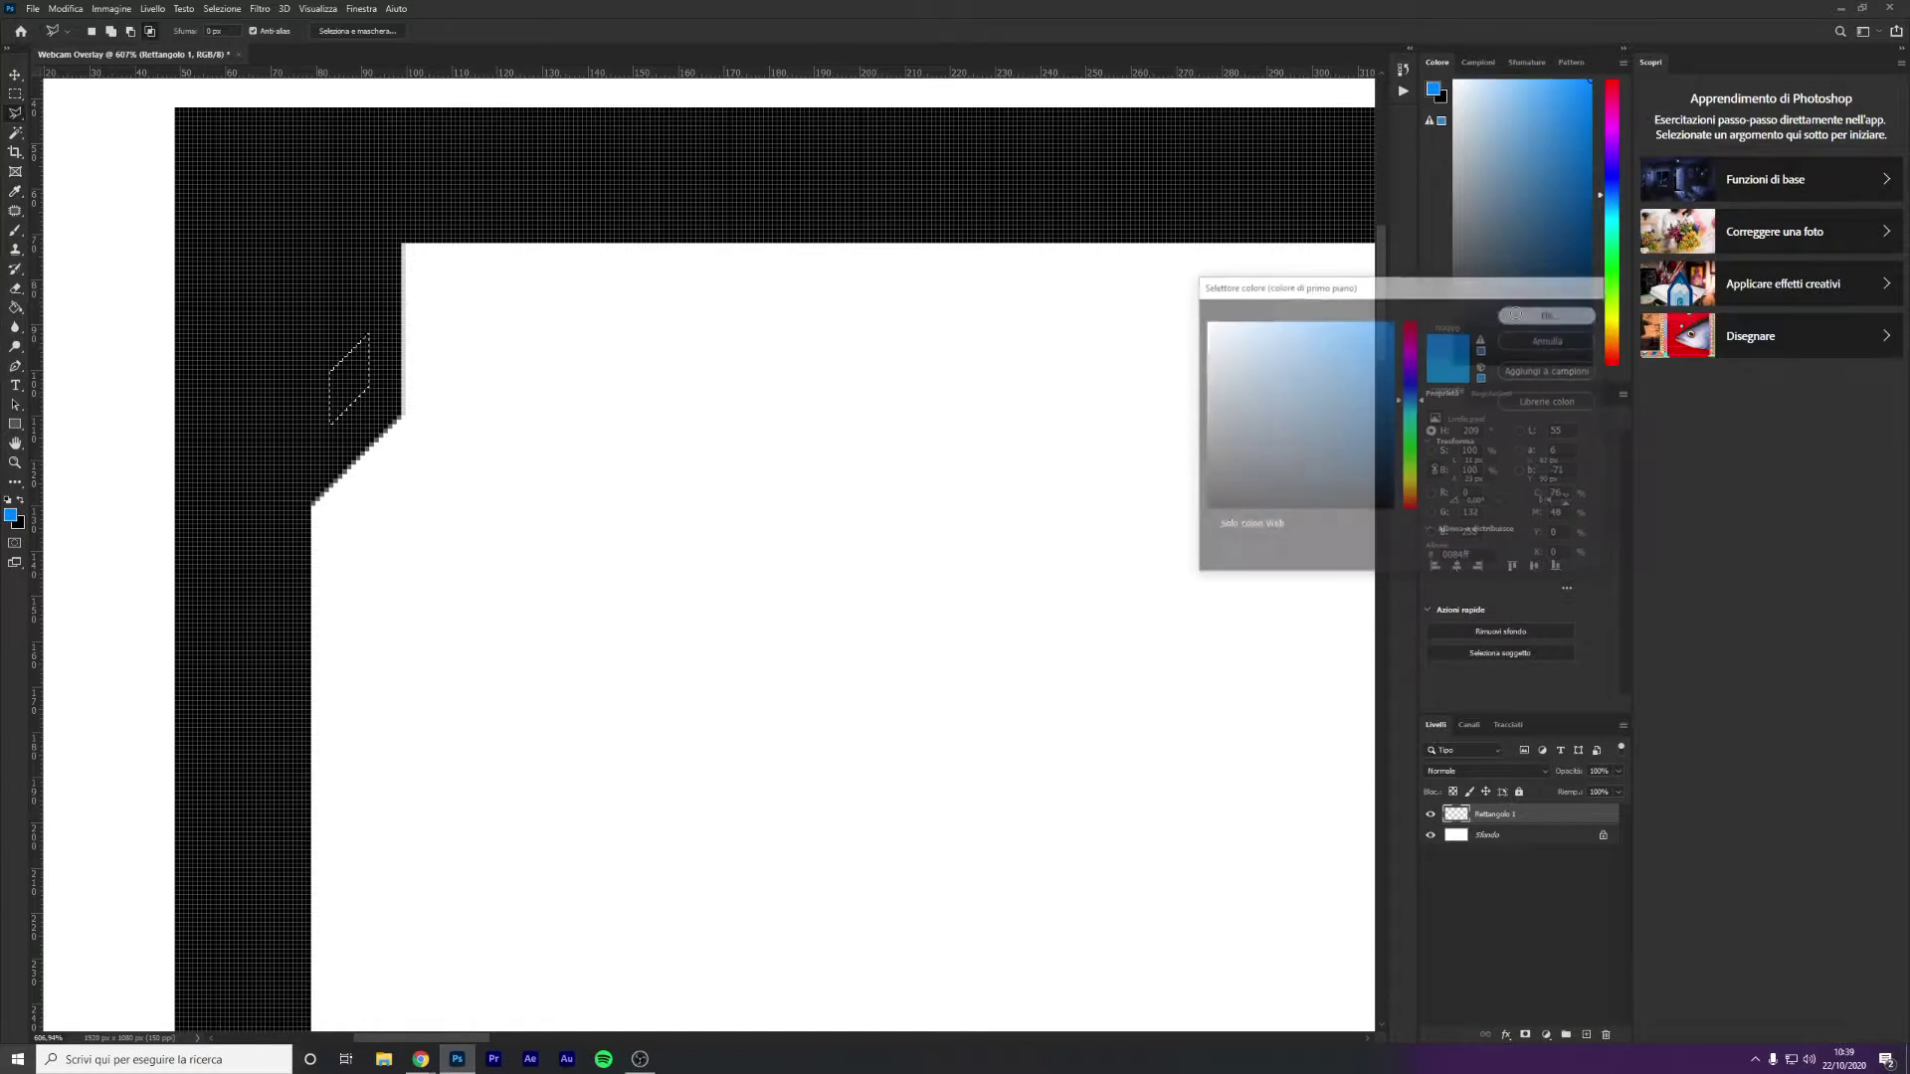
left_click(15, 231)
mouse_move(395, 405)
left_mouse_down()
mouse_move(448, 384)
mouse_move(350, 357)
mouse_move(350, 309)
left_mouse_up()
key("ctrl+d")
key("v")
Duplicate the corner piece, flip it vertically to the bottom-left, and group it as Gruppo 1
scroll(629, 468, "down", 5)
scroll(628, 468, "down", 3)
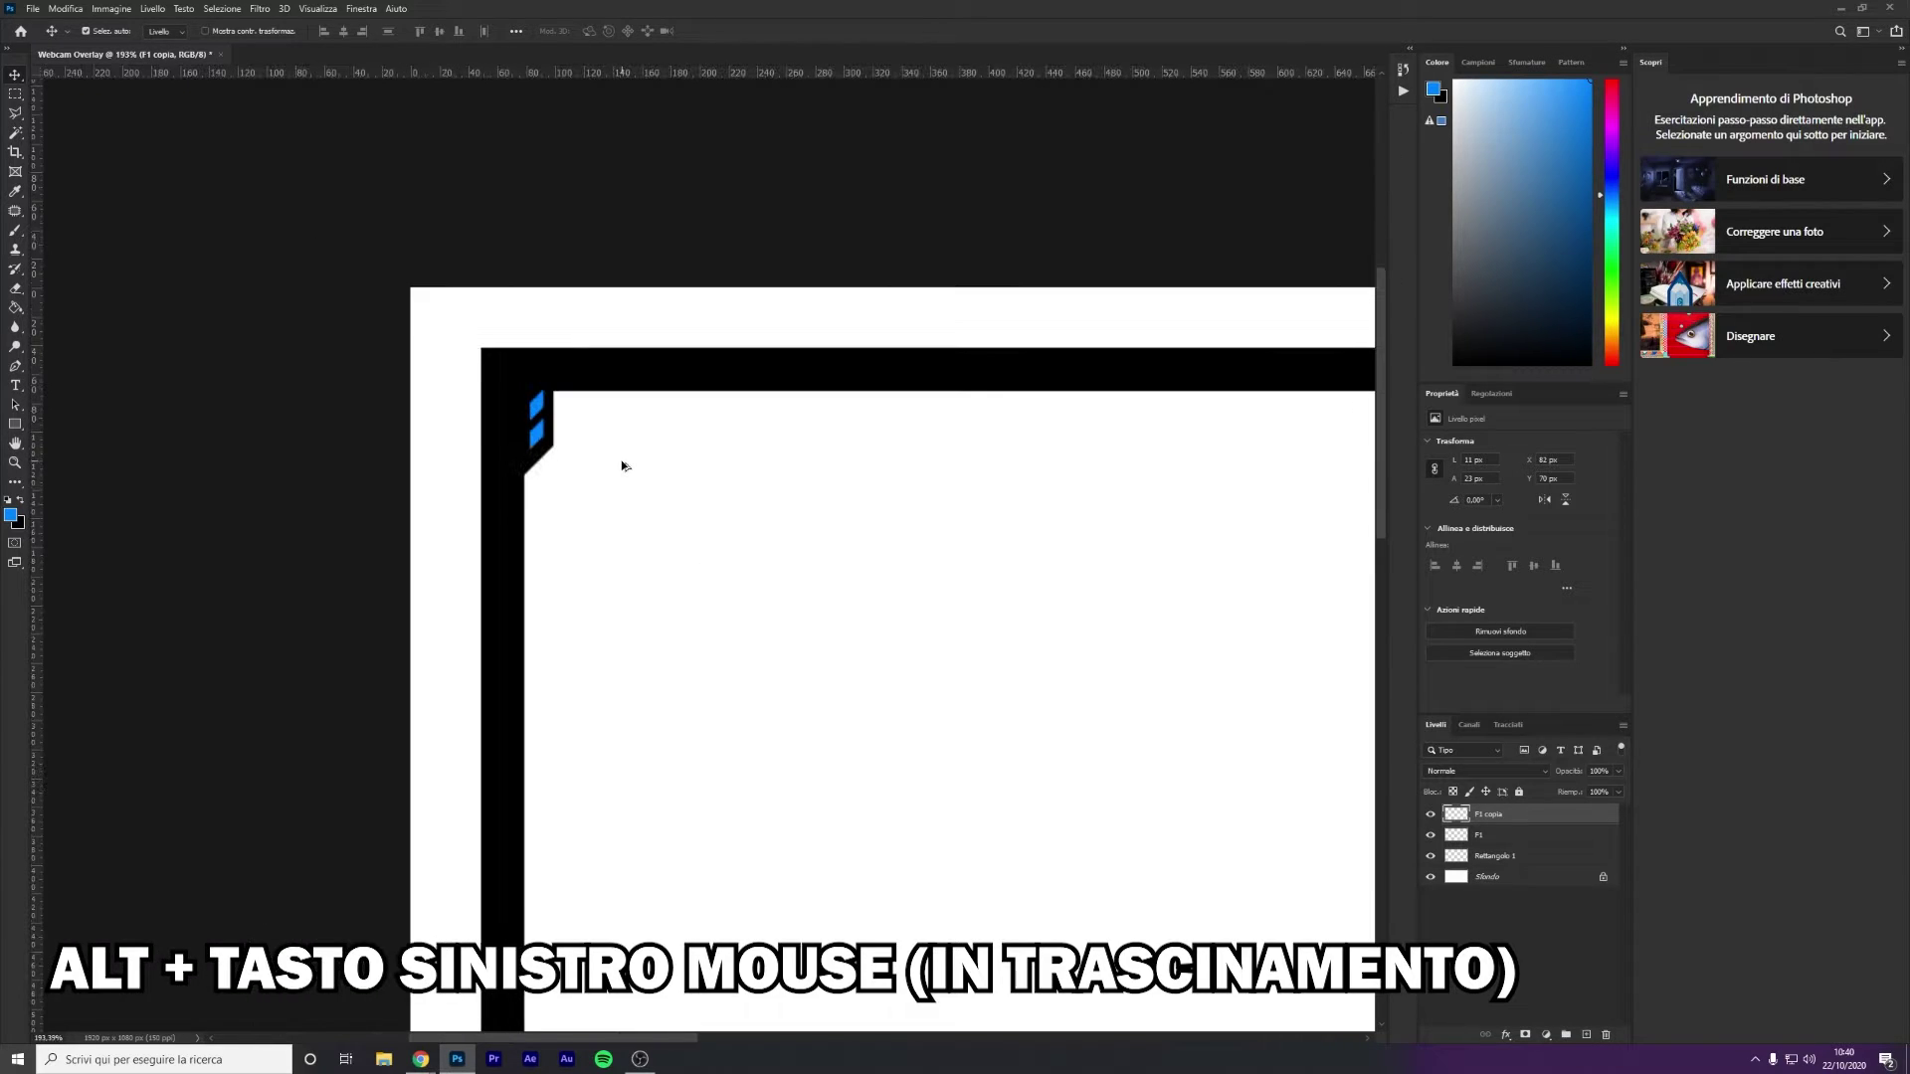
scroll(625, 448, "down", 4)
left_click(570, 603)
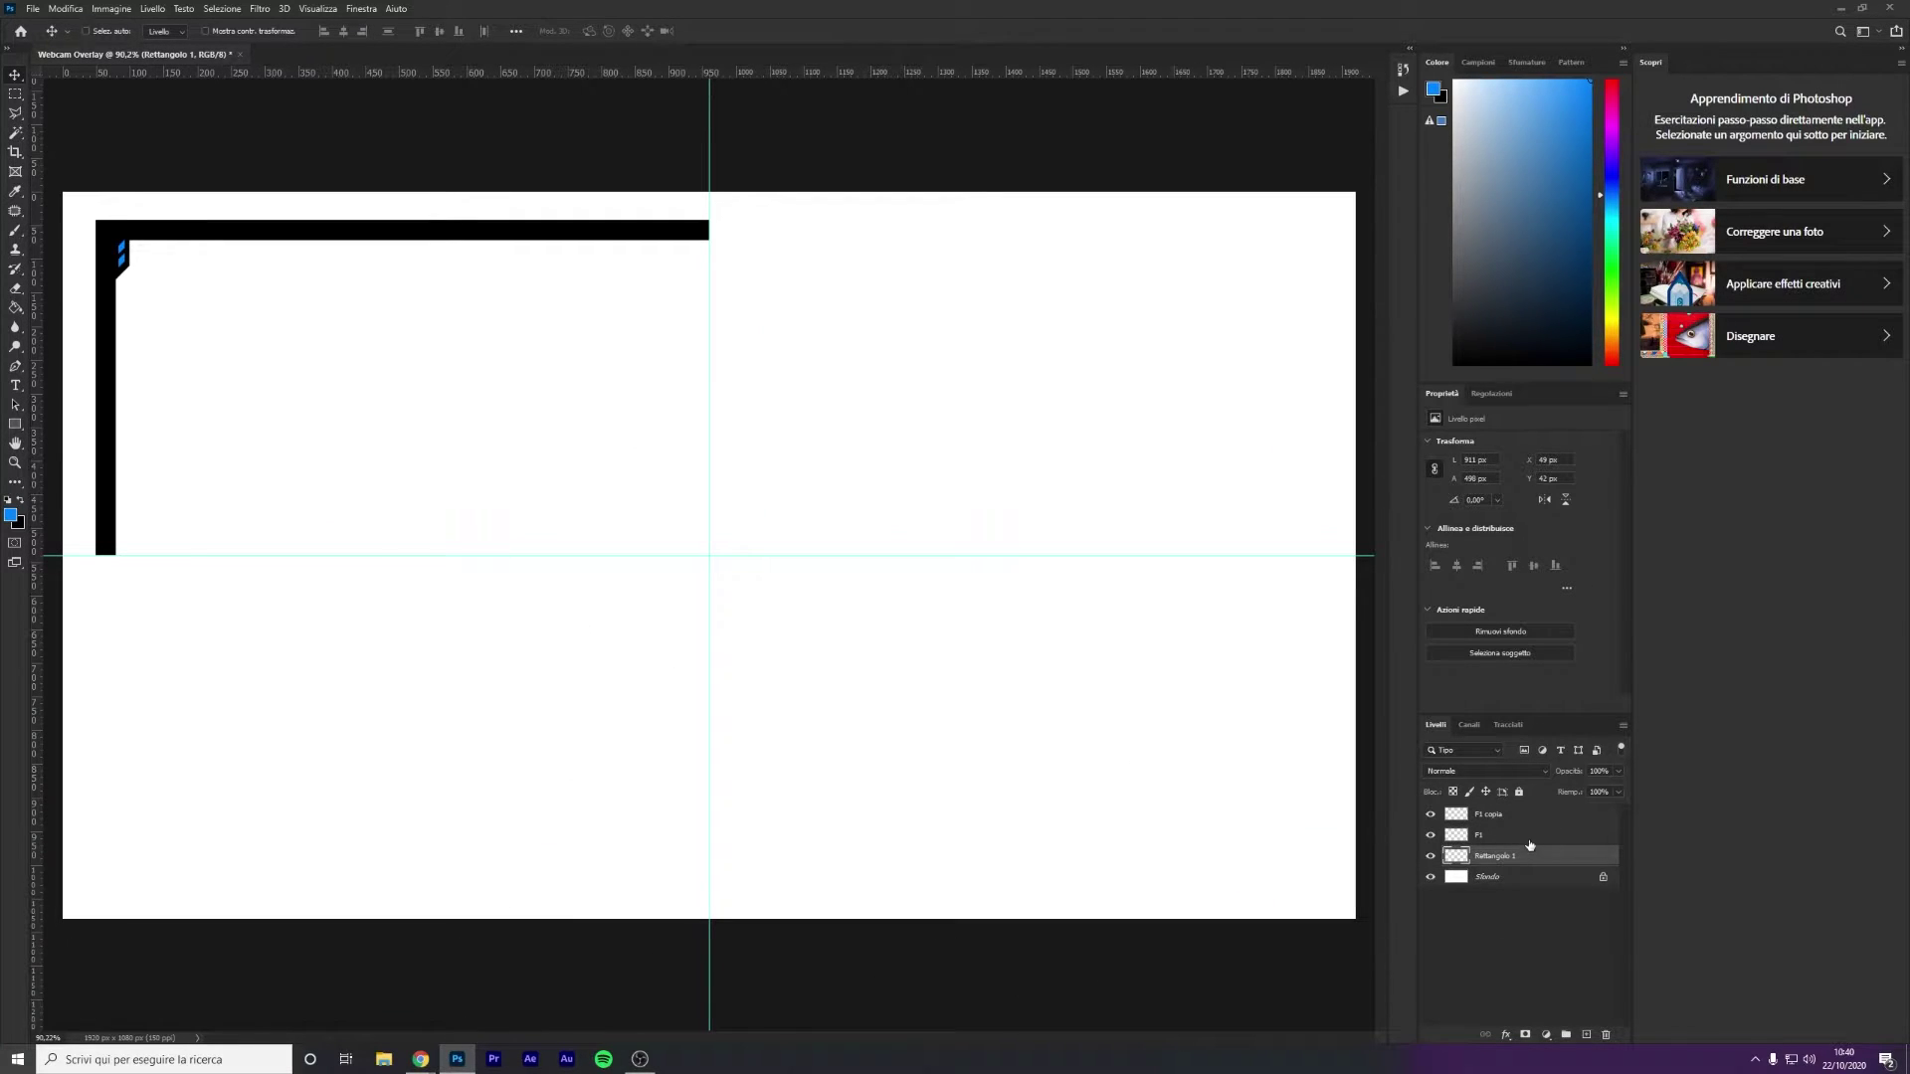
left_click(1530, 814, "shift")
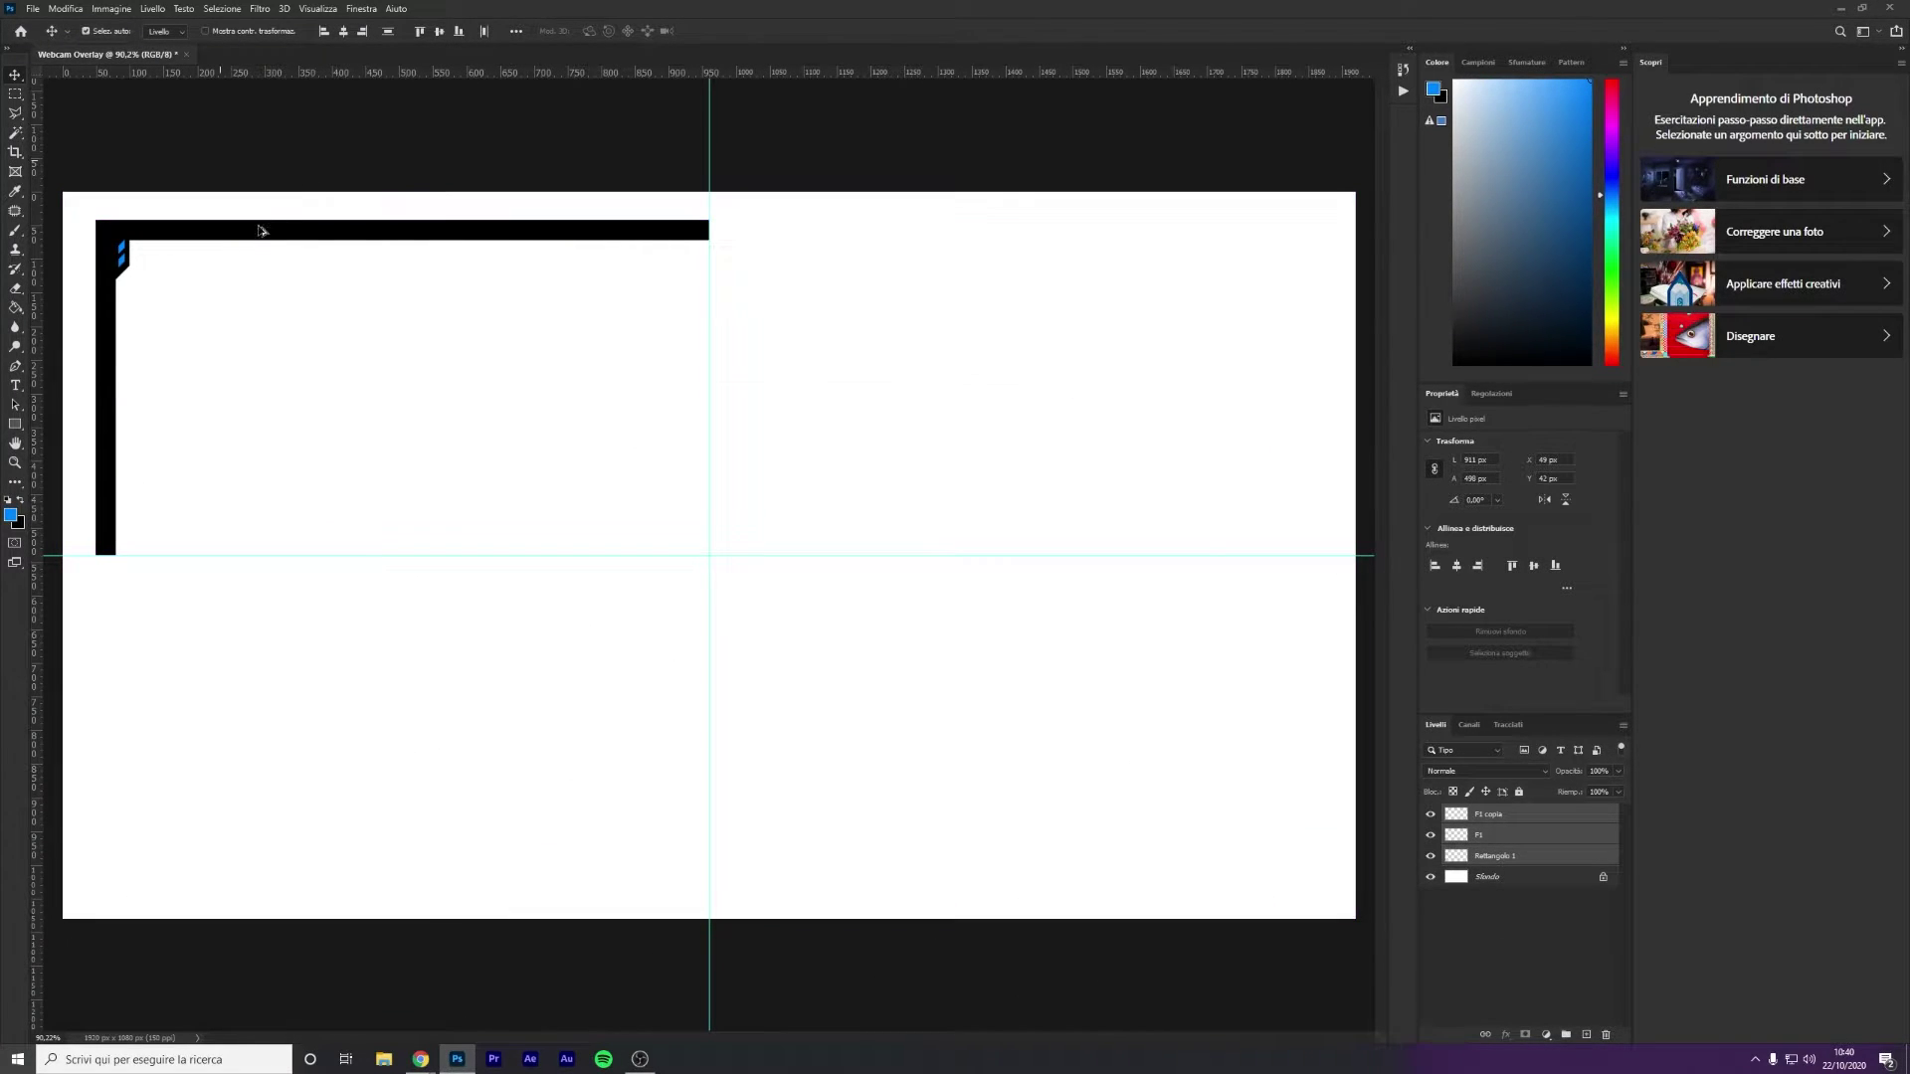
left_click_drag(239, 239, 533, 395)
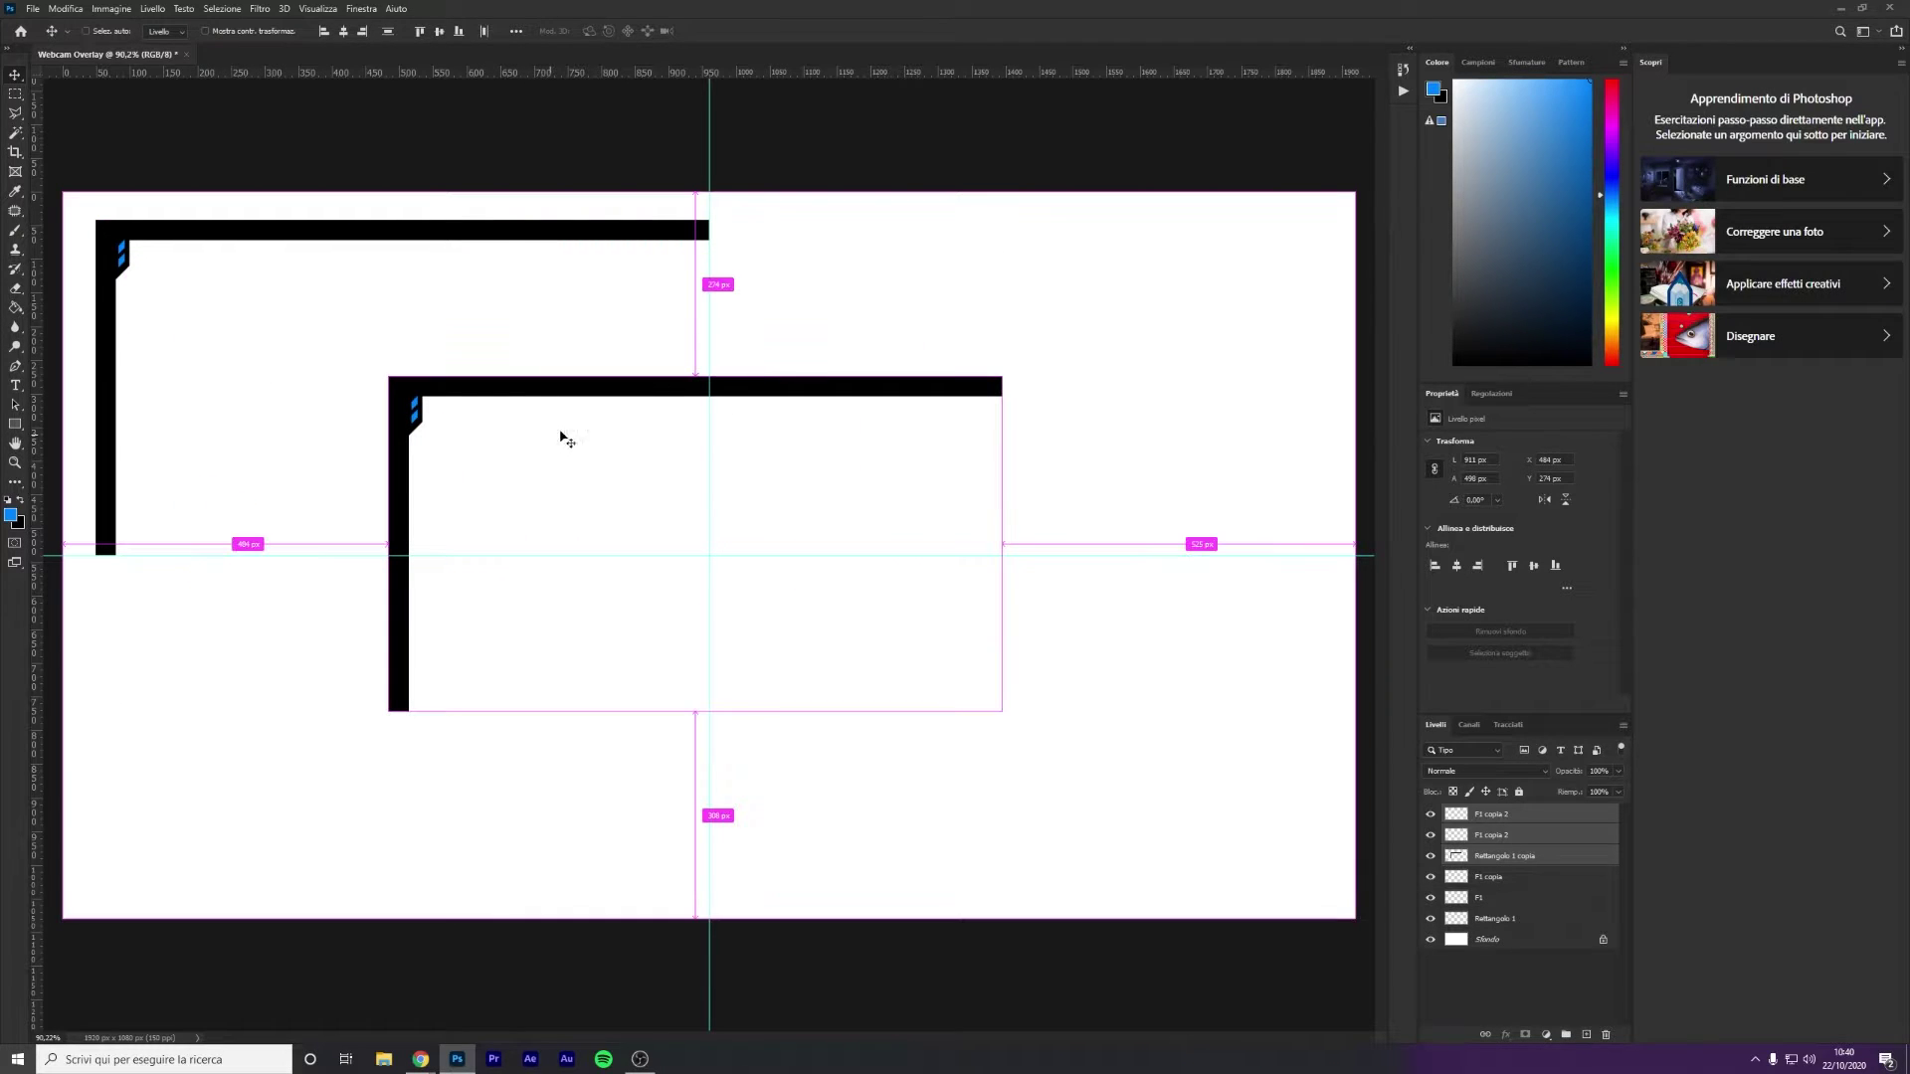
key("ctrl+t")
right_click(594, 391)
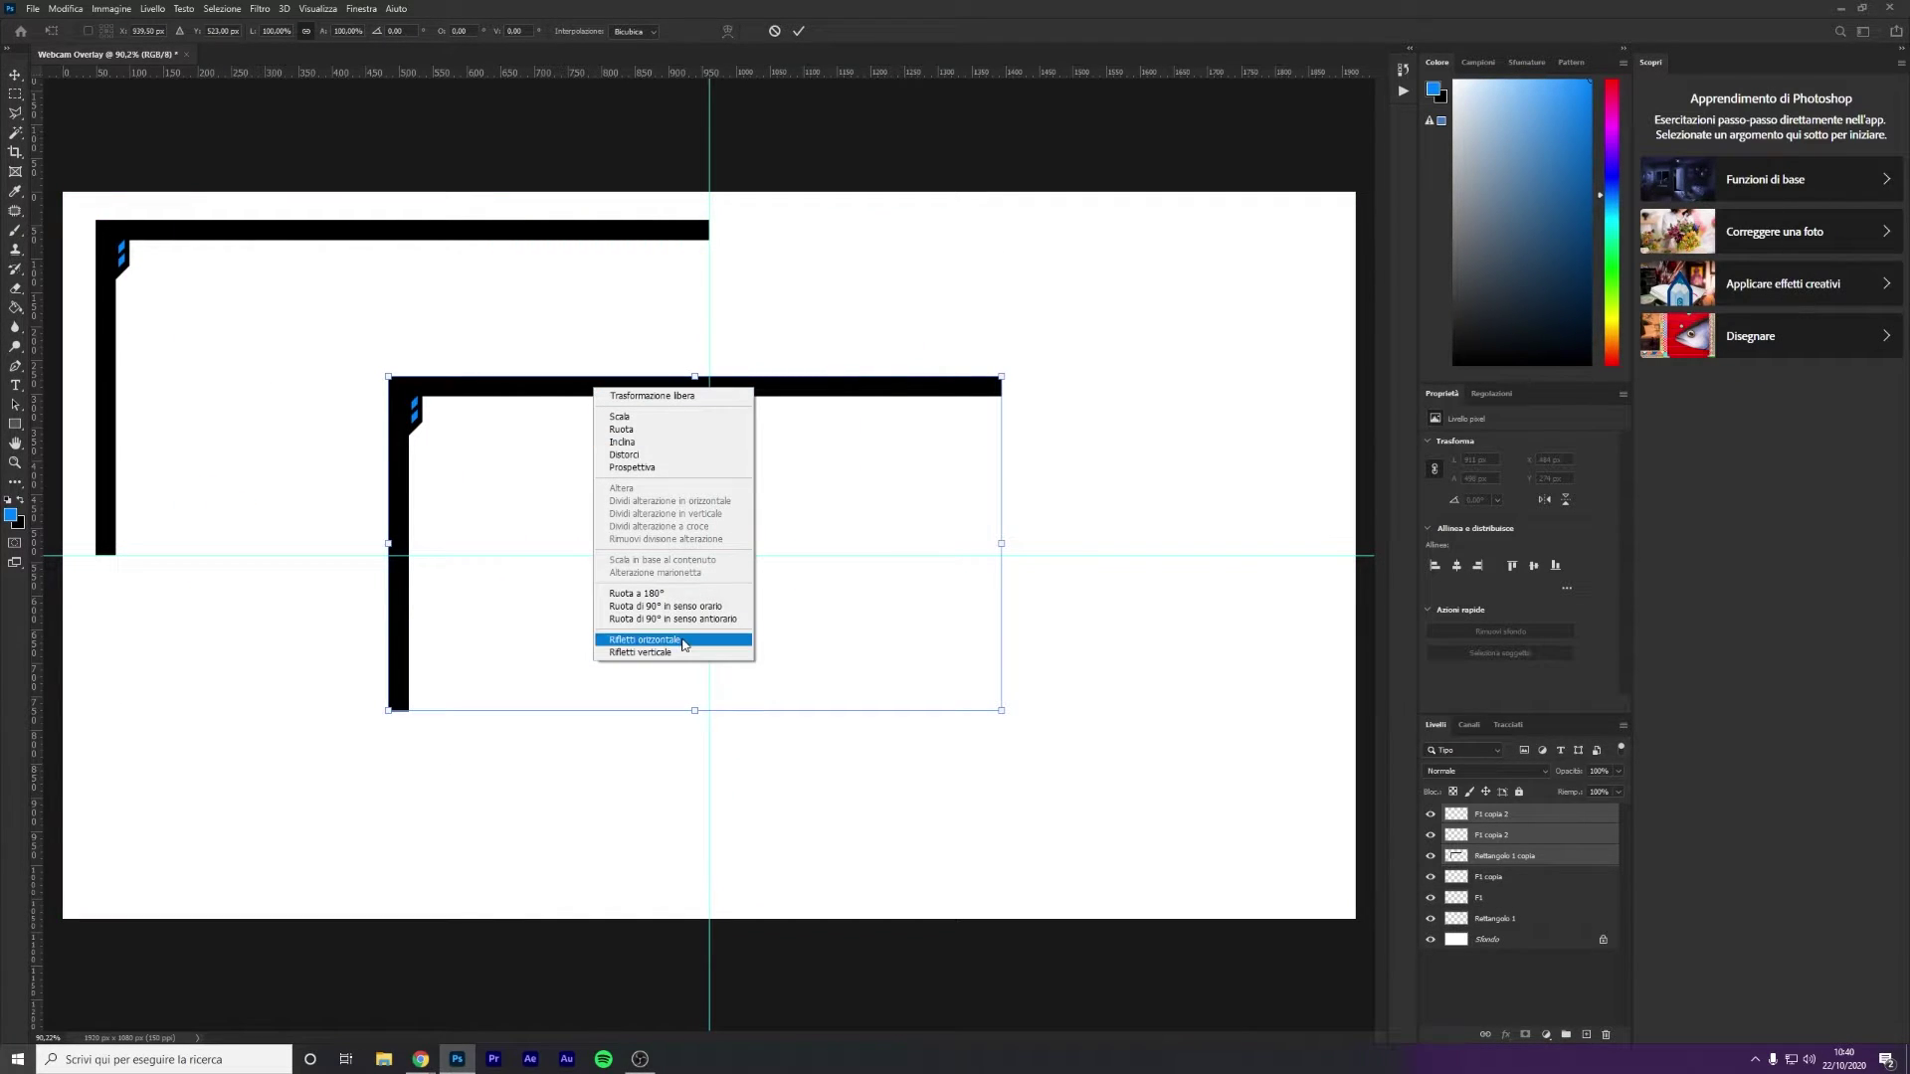
left_click(656, 652)
left_click_drag(407, 700, 112, 870)
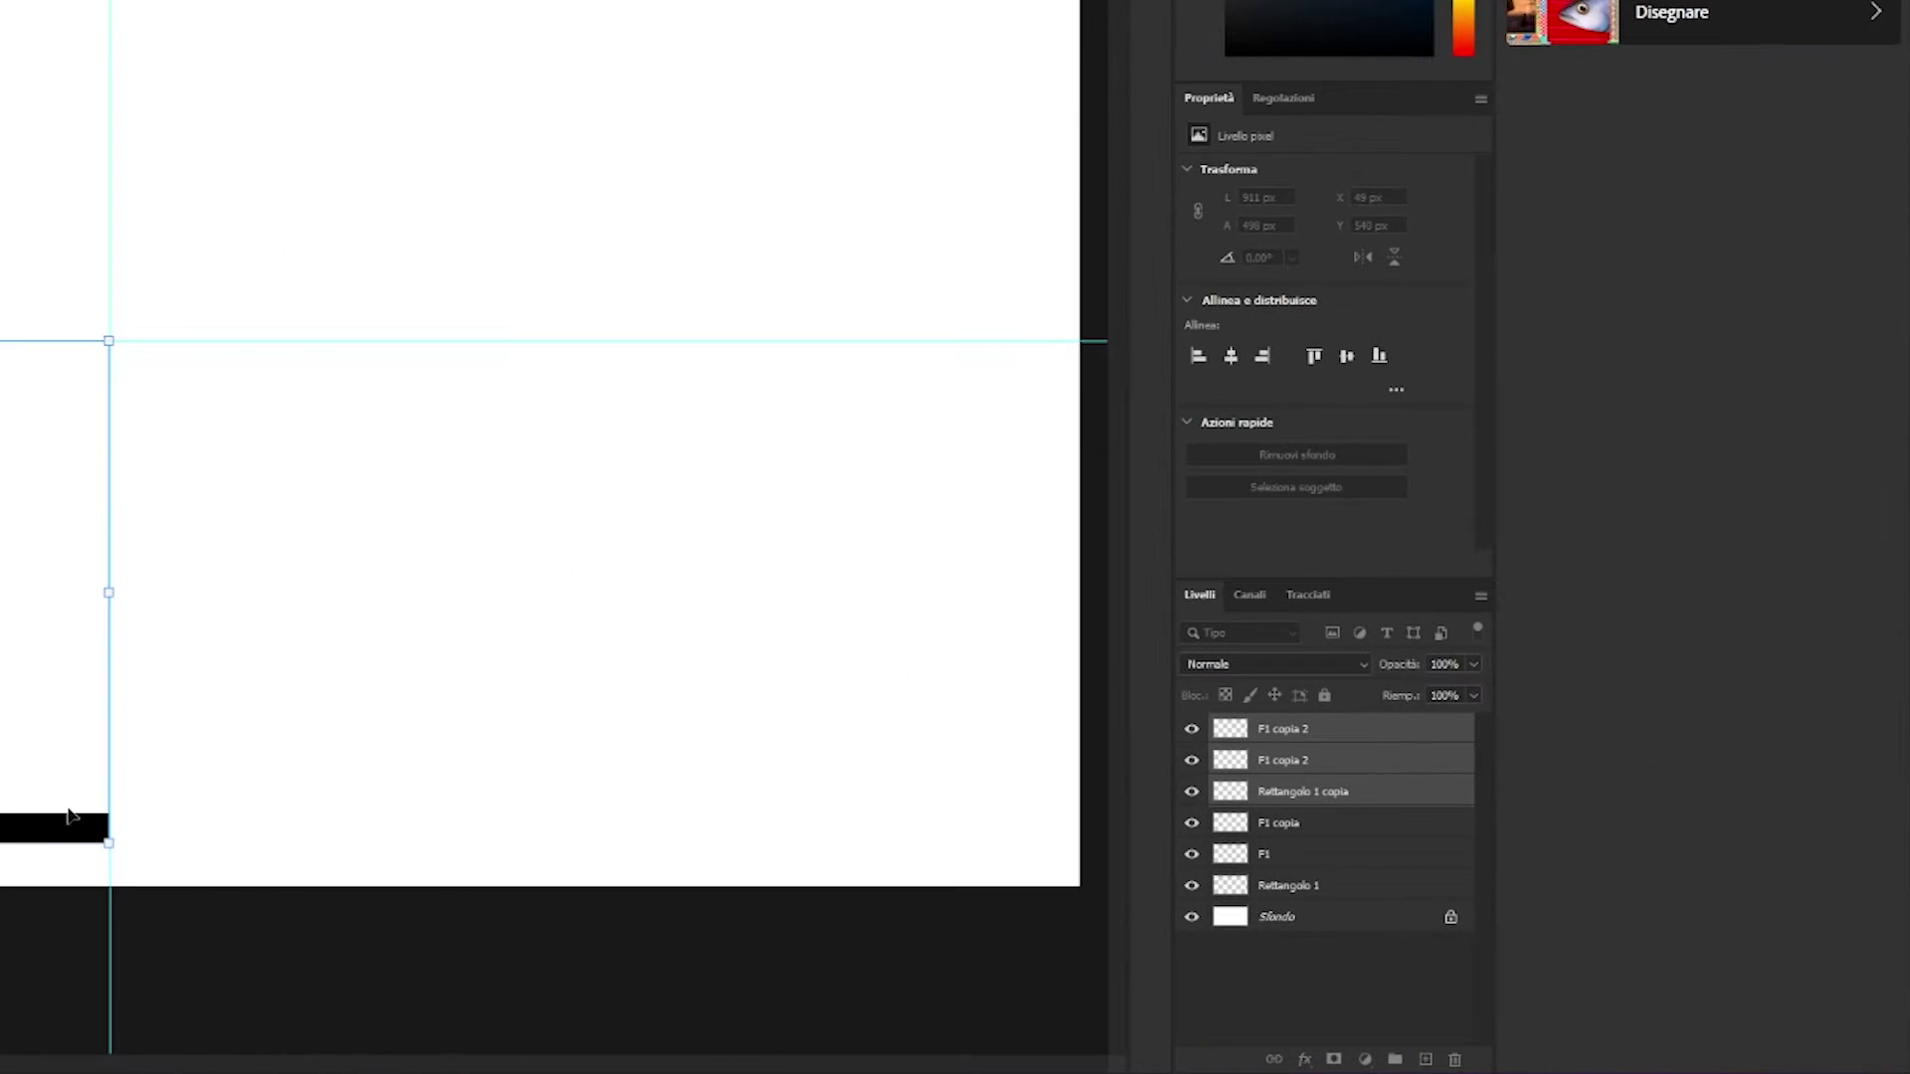
left_click(1395, 1061)
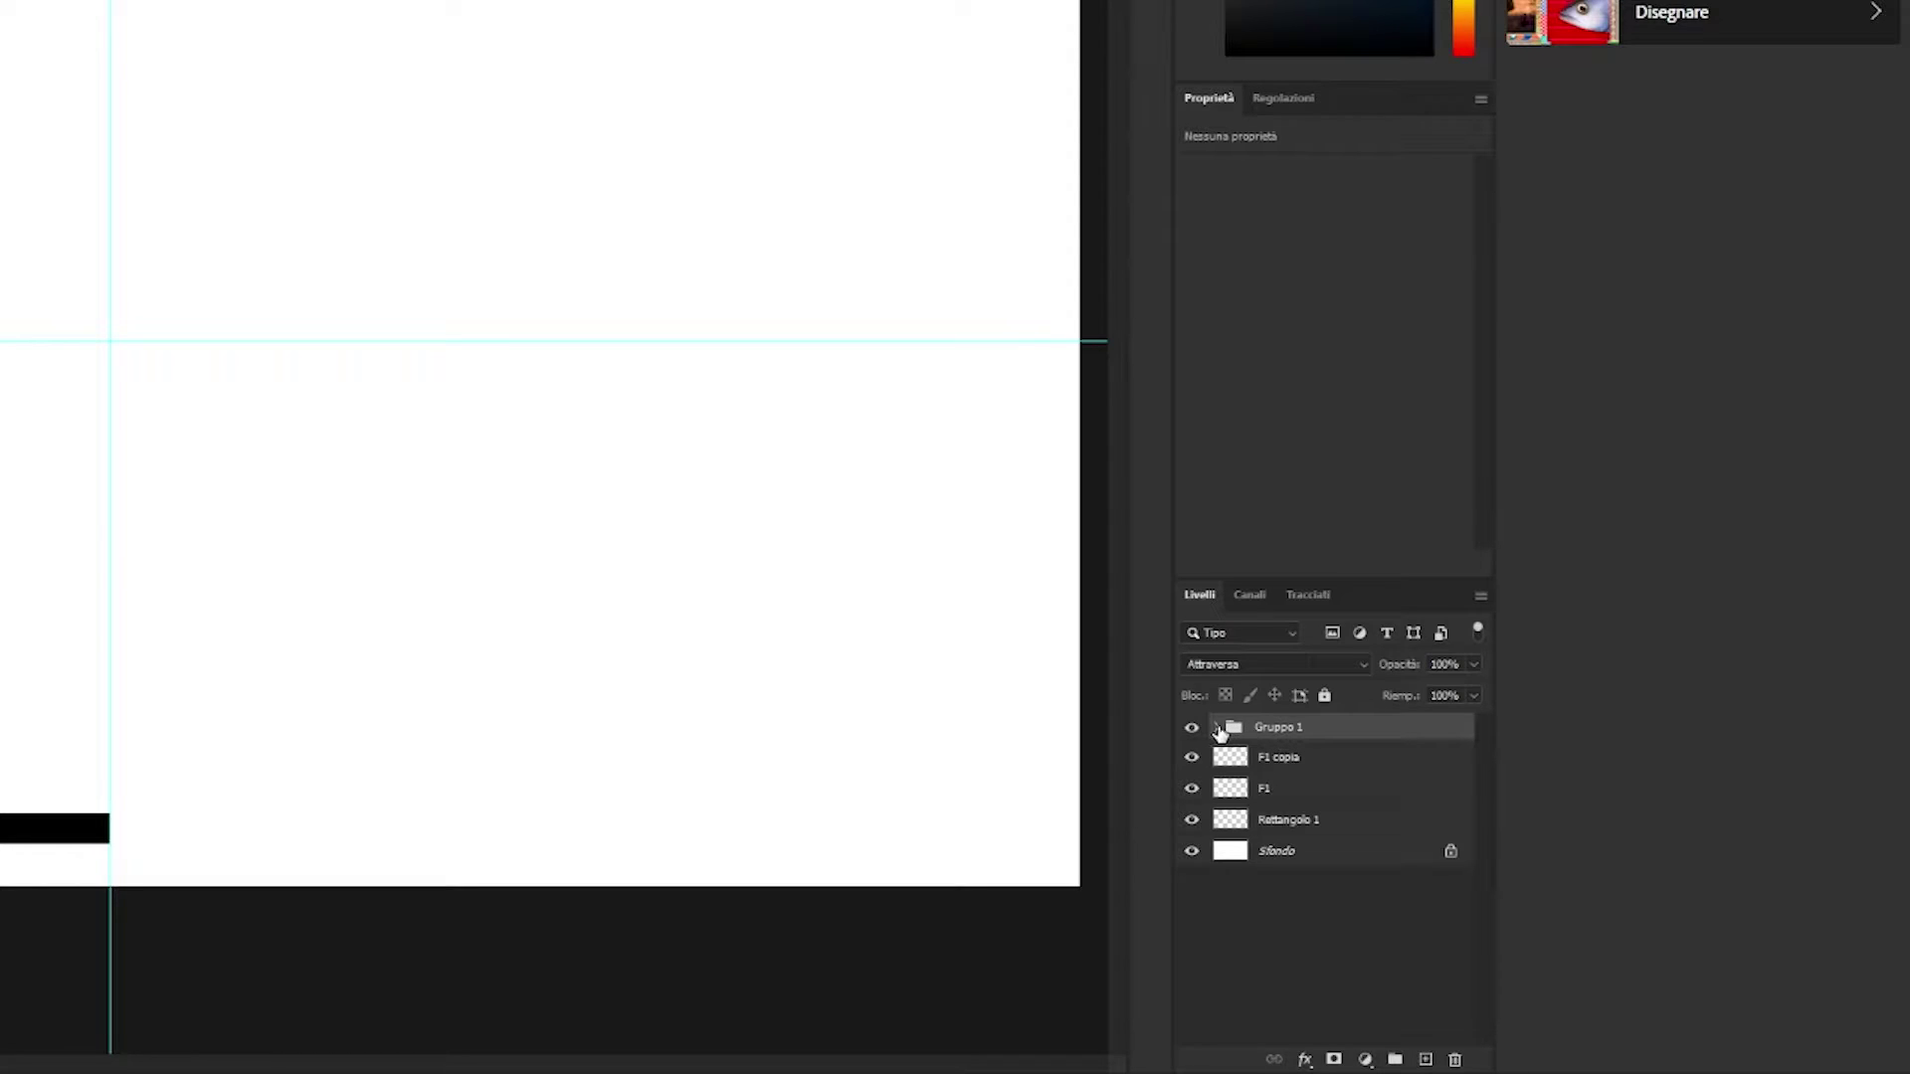
Group the original F1, F1 copia and Rettangolo 1 layers into Gruppo 2
left_click(1193, 729)
left_click(1300, 759)
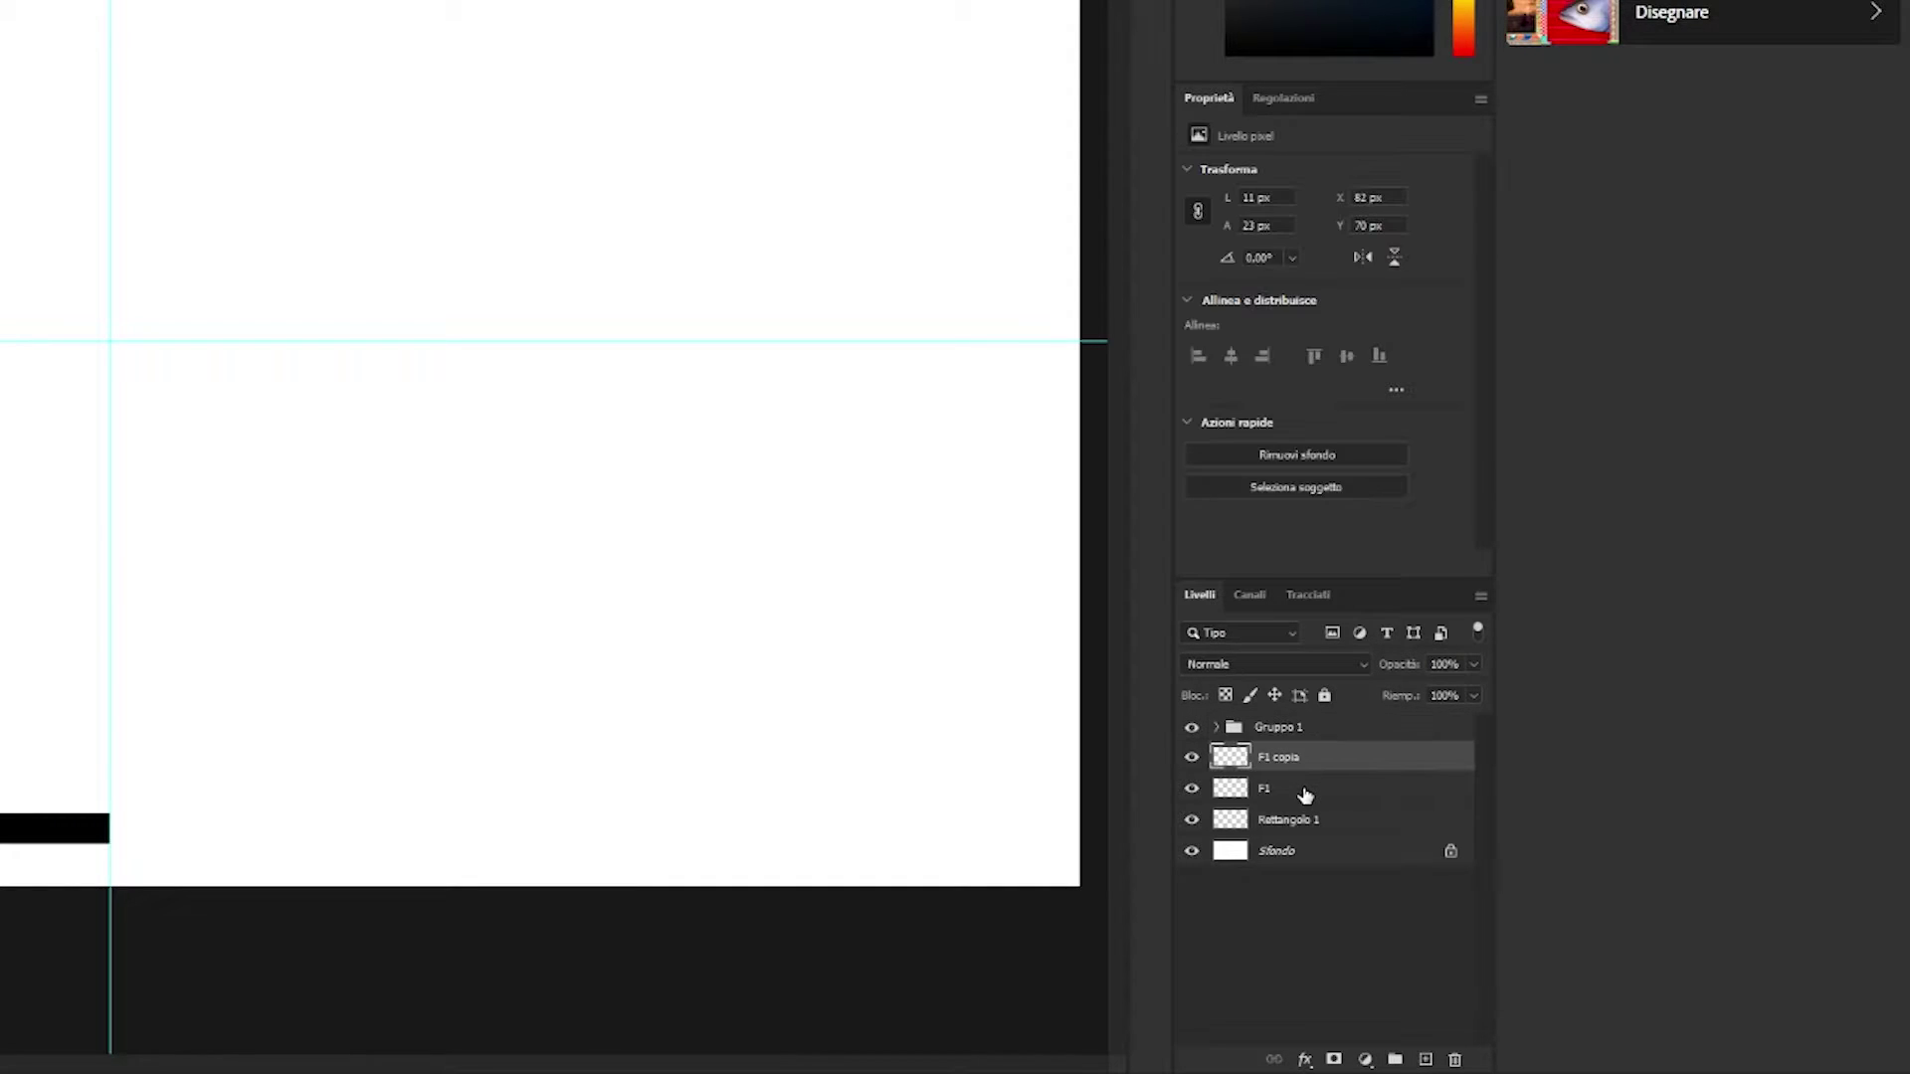
left_click(1305, 820, "shift")
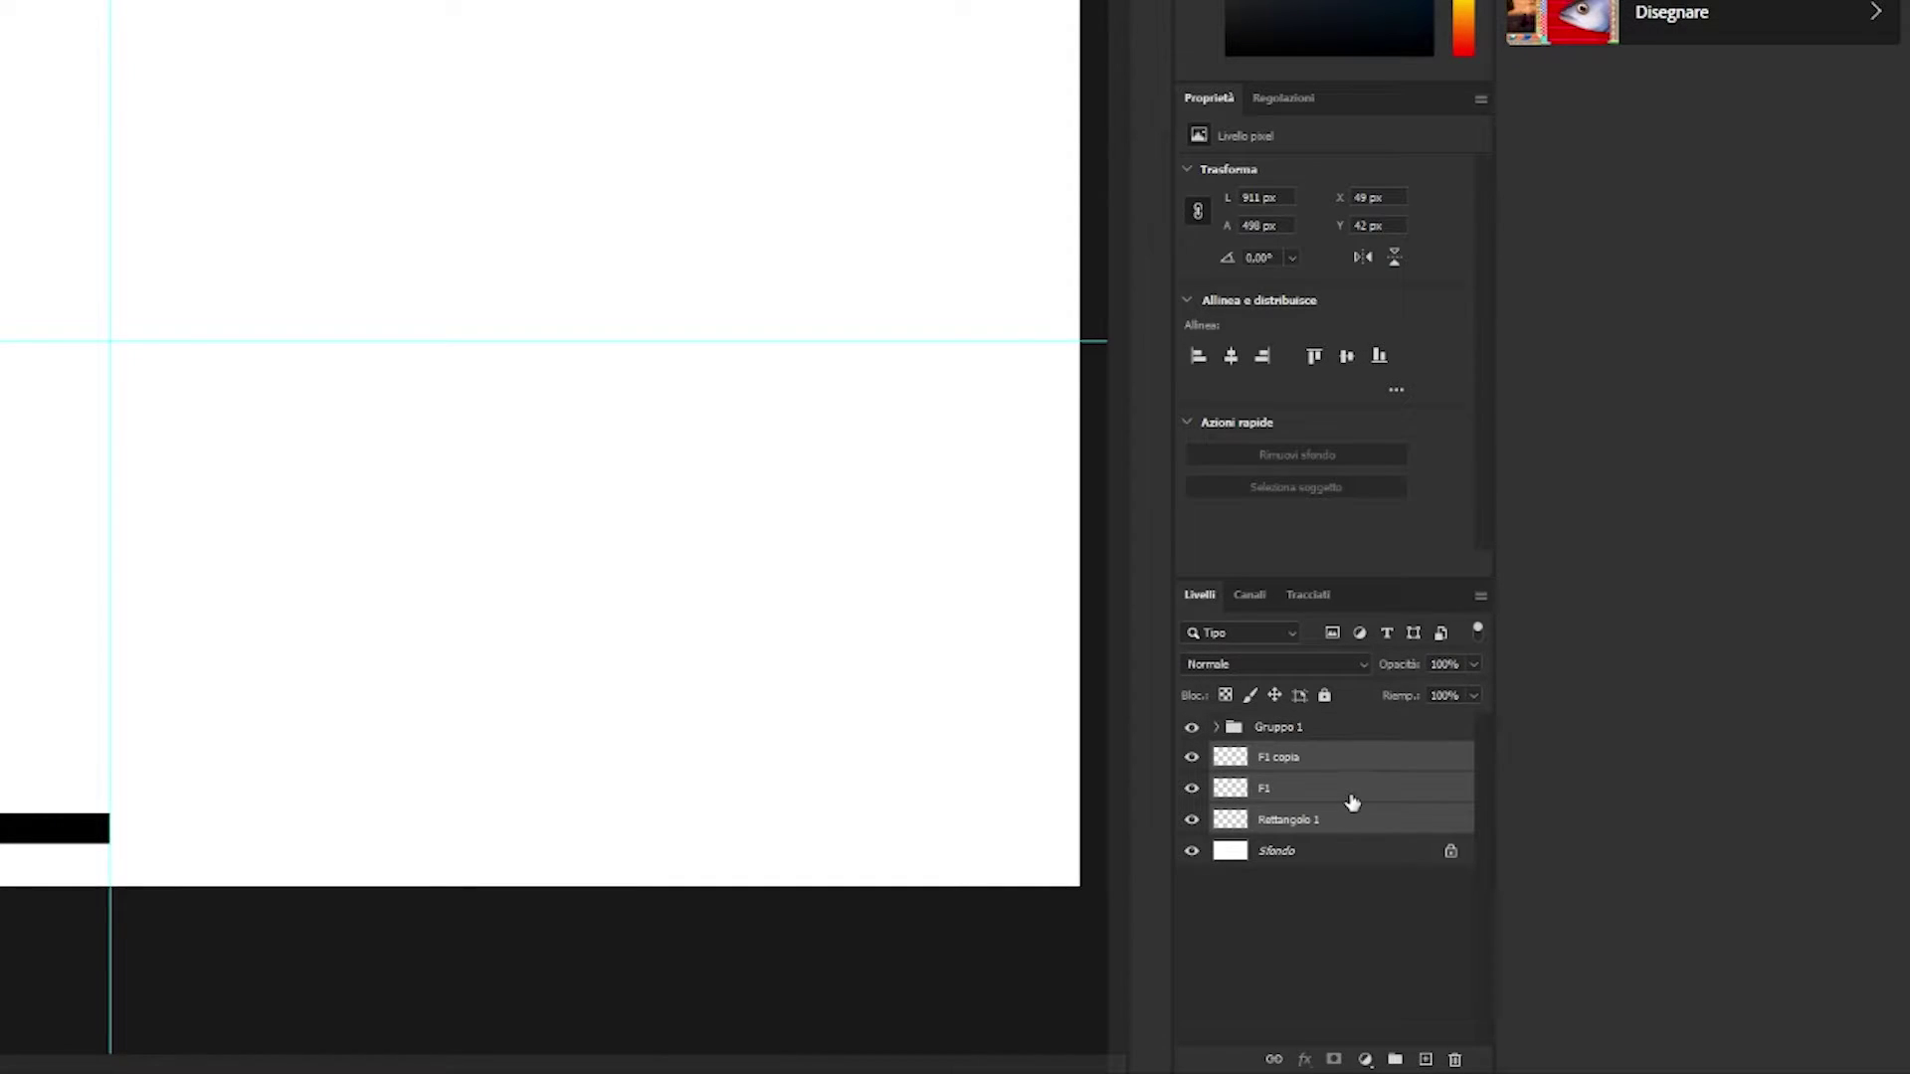
right_click(1351, 798)
key("Escape")
left_click(1396, 1060)
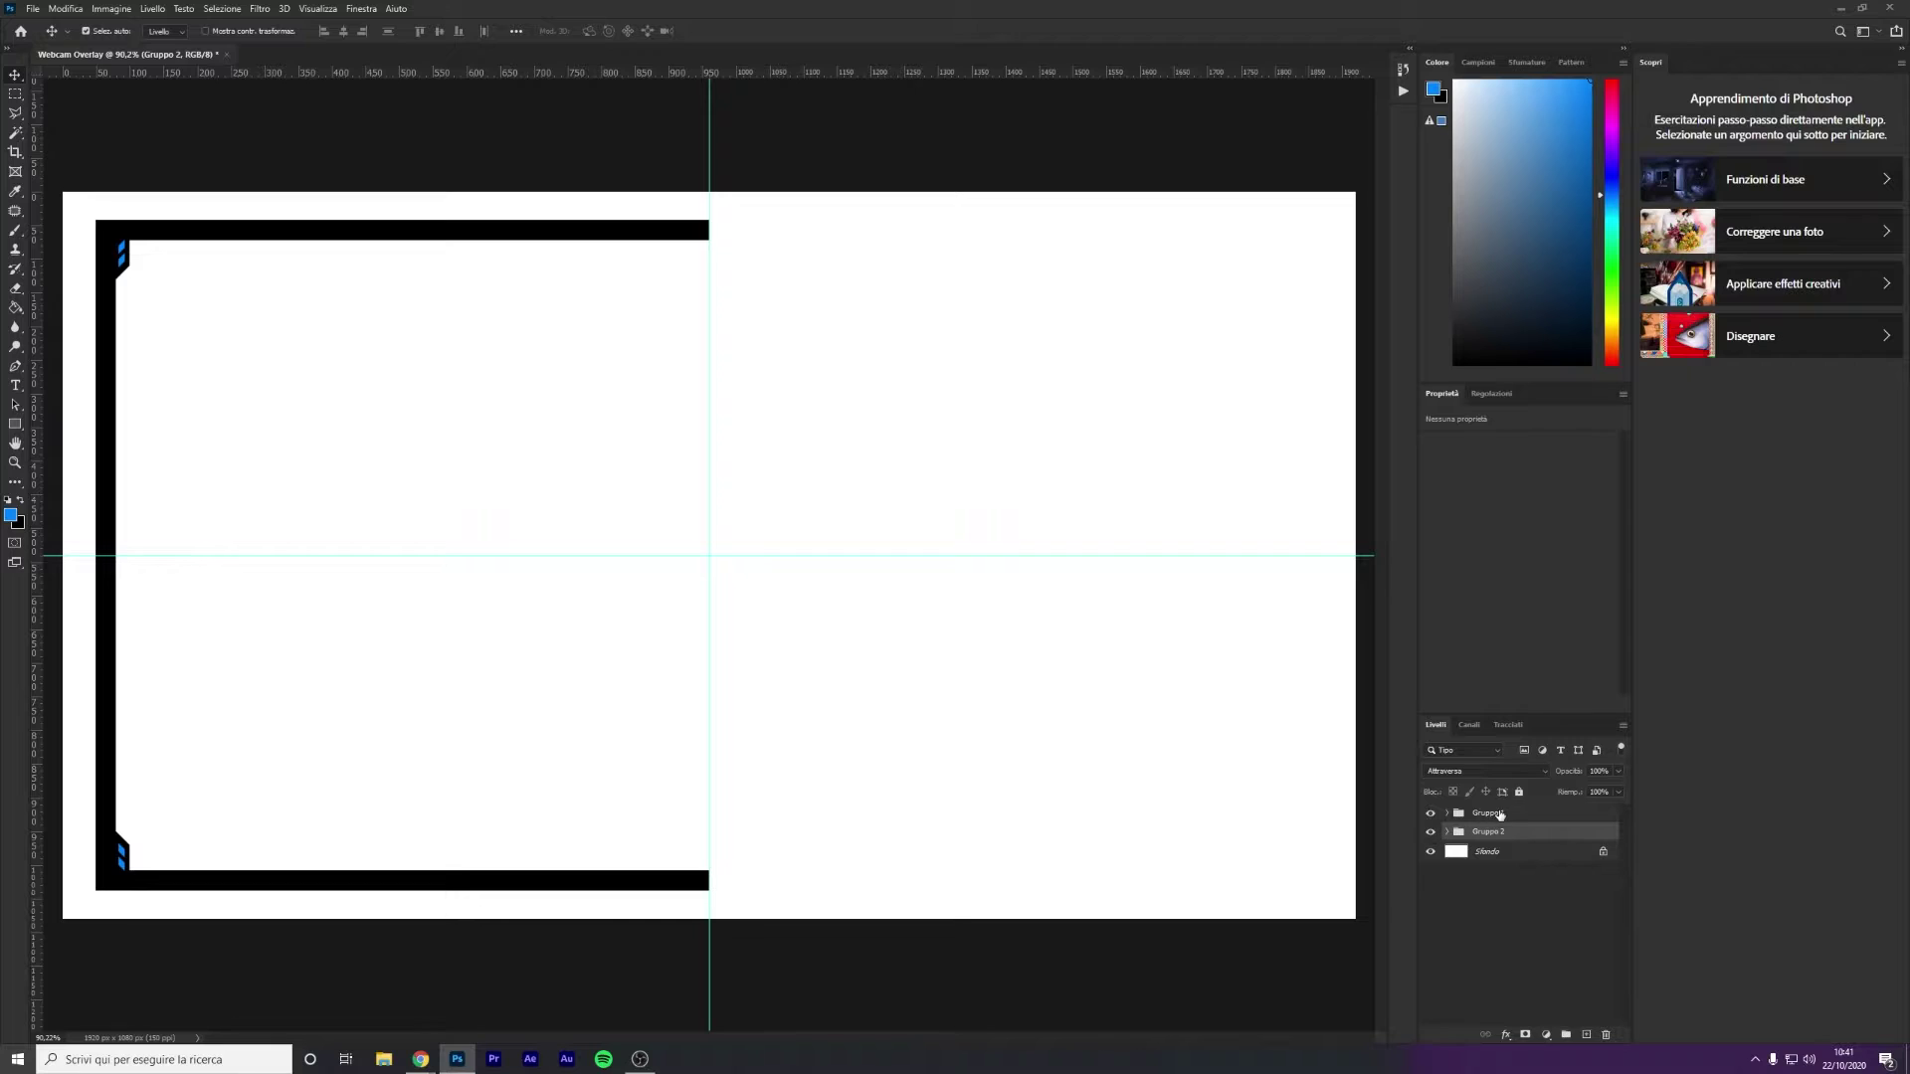
left_click(1499, 814)
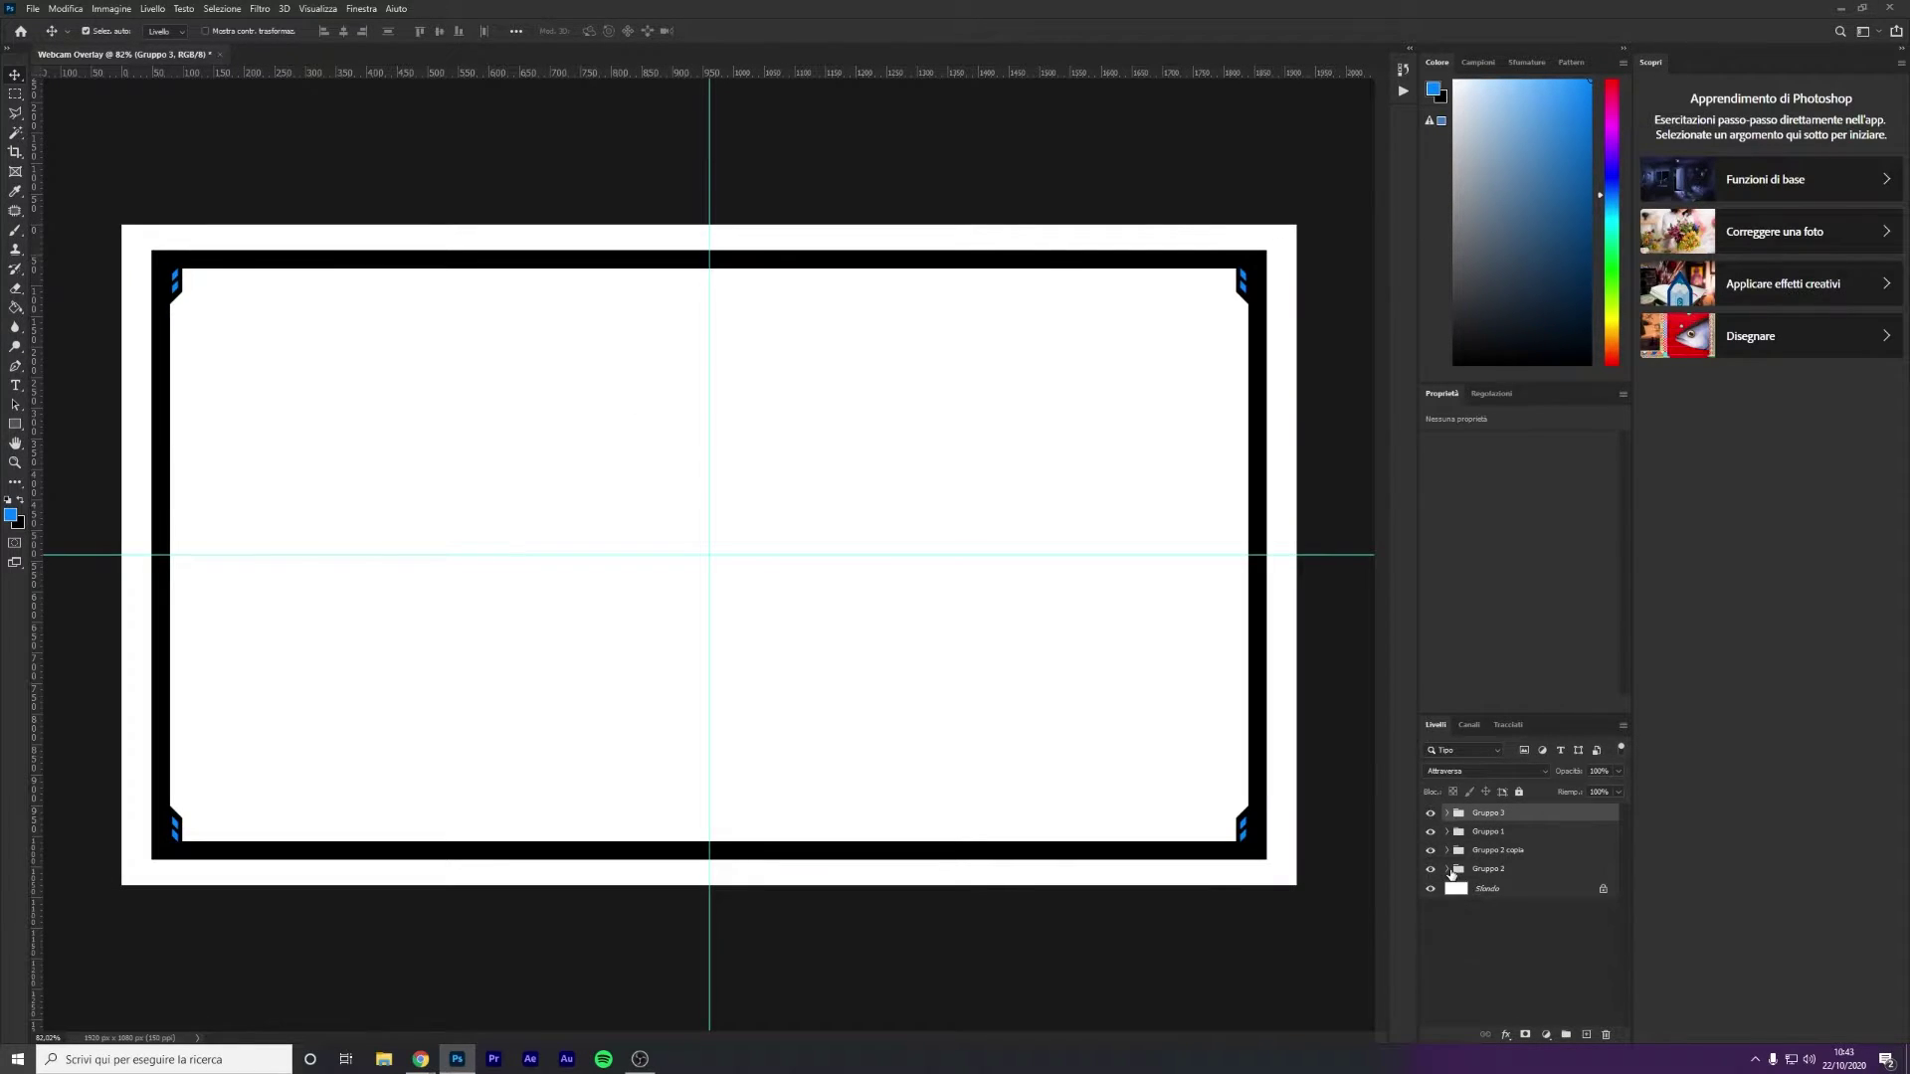
Hide the white background and expand Gruppo 2, Gruppo 2 copia, Gruppo 1 and Gruppo 3
left_click(1449, 869)
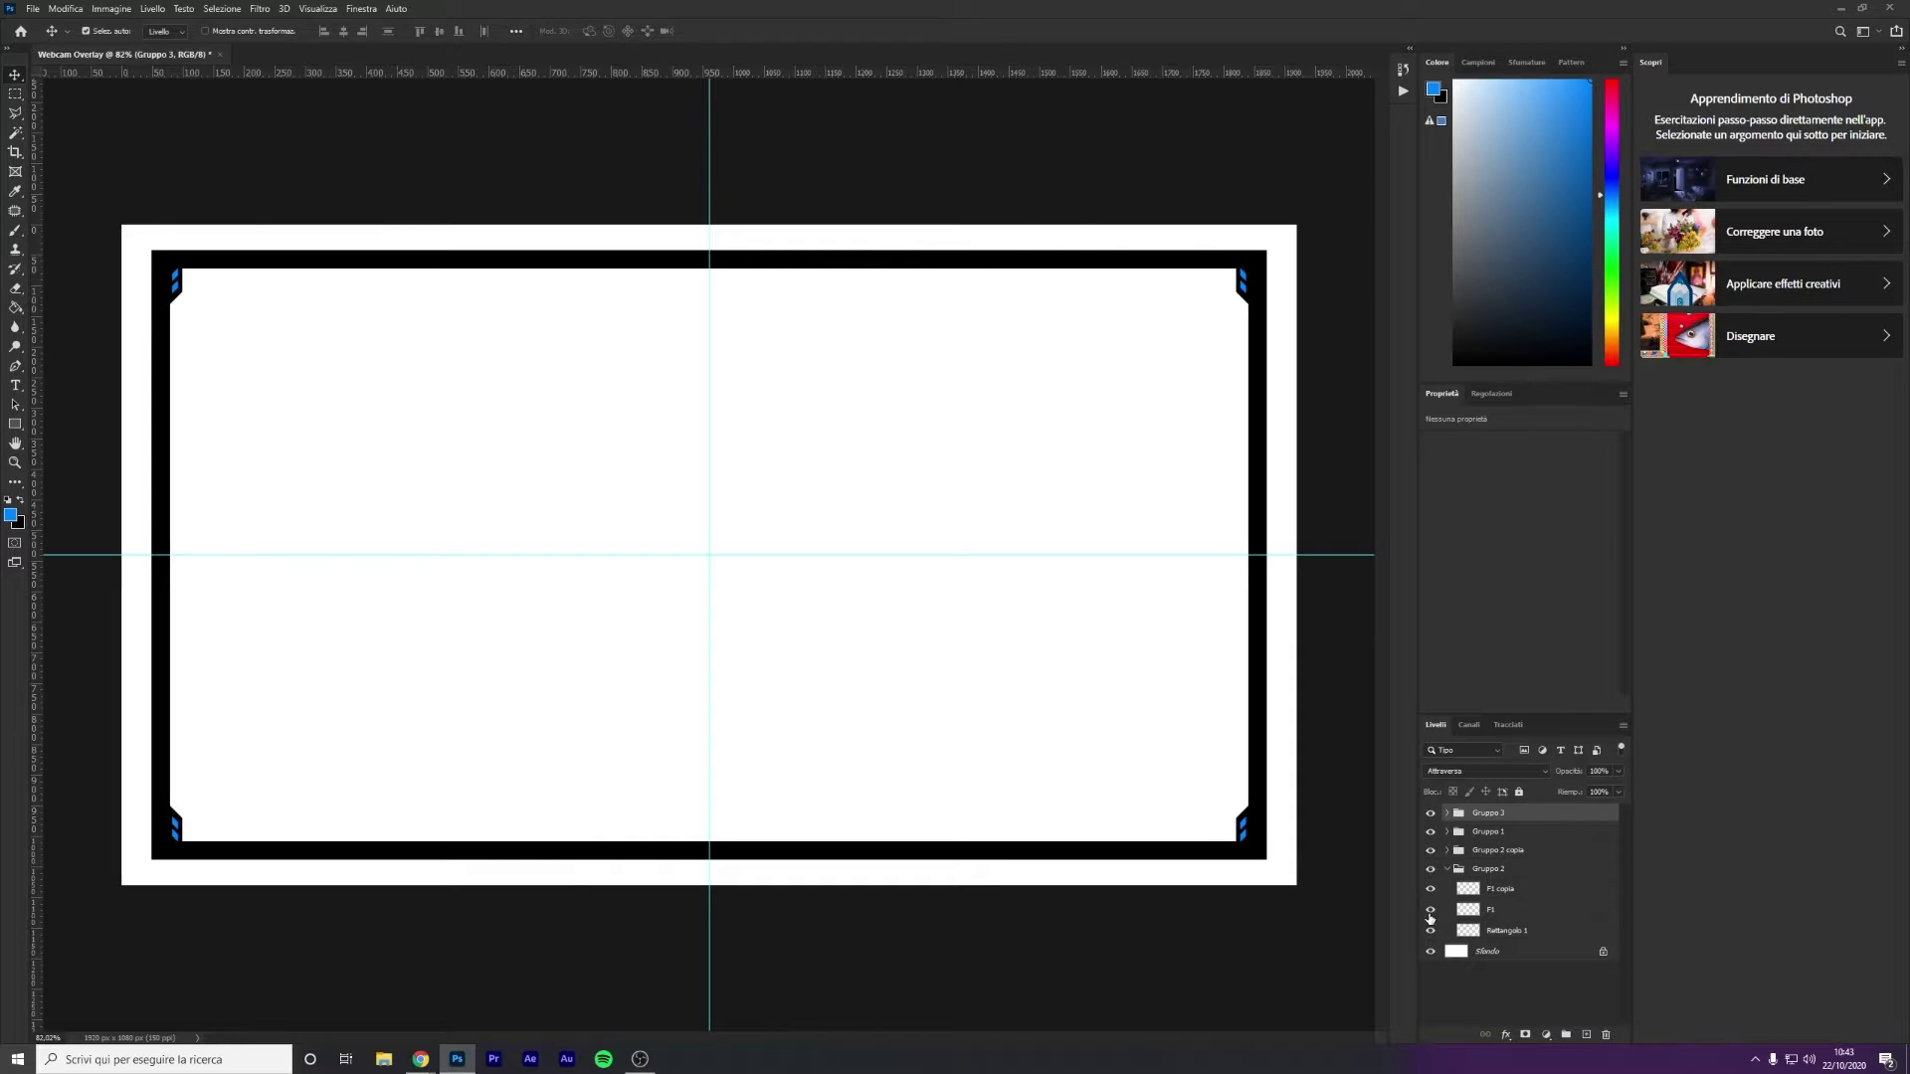
left_click(1432, 952)
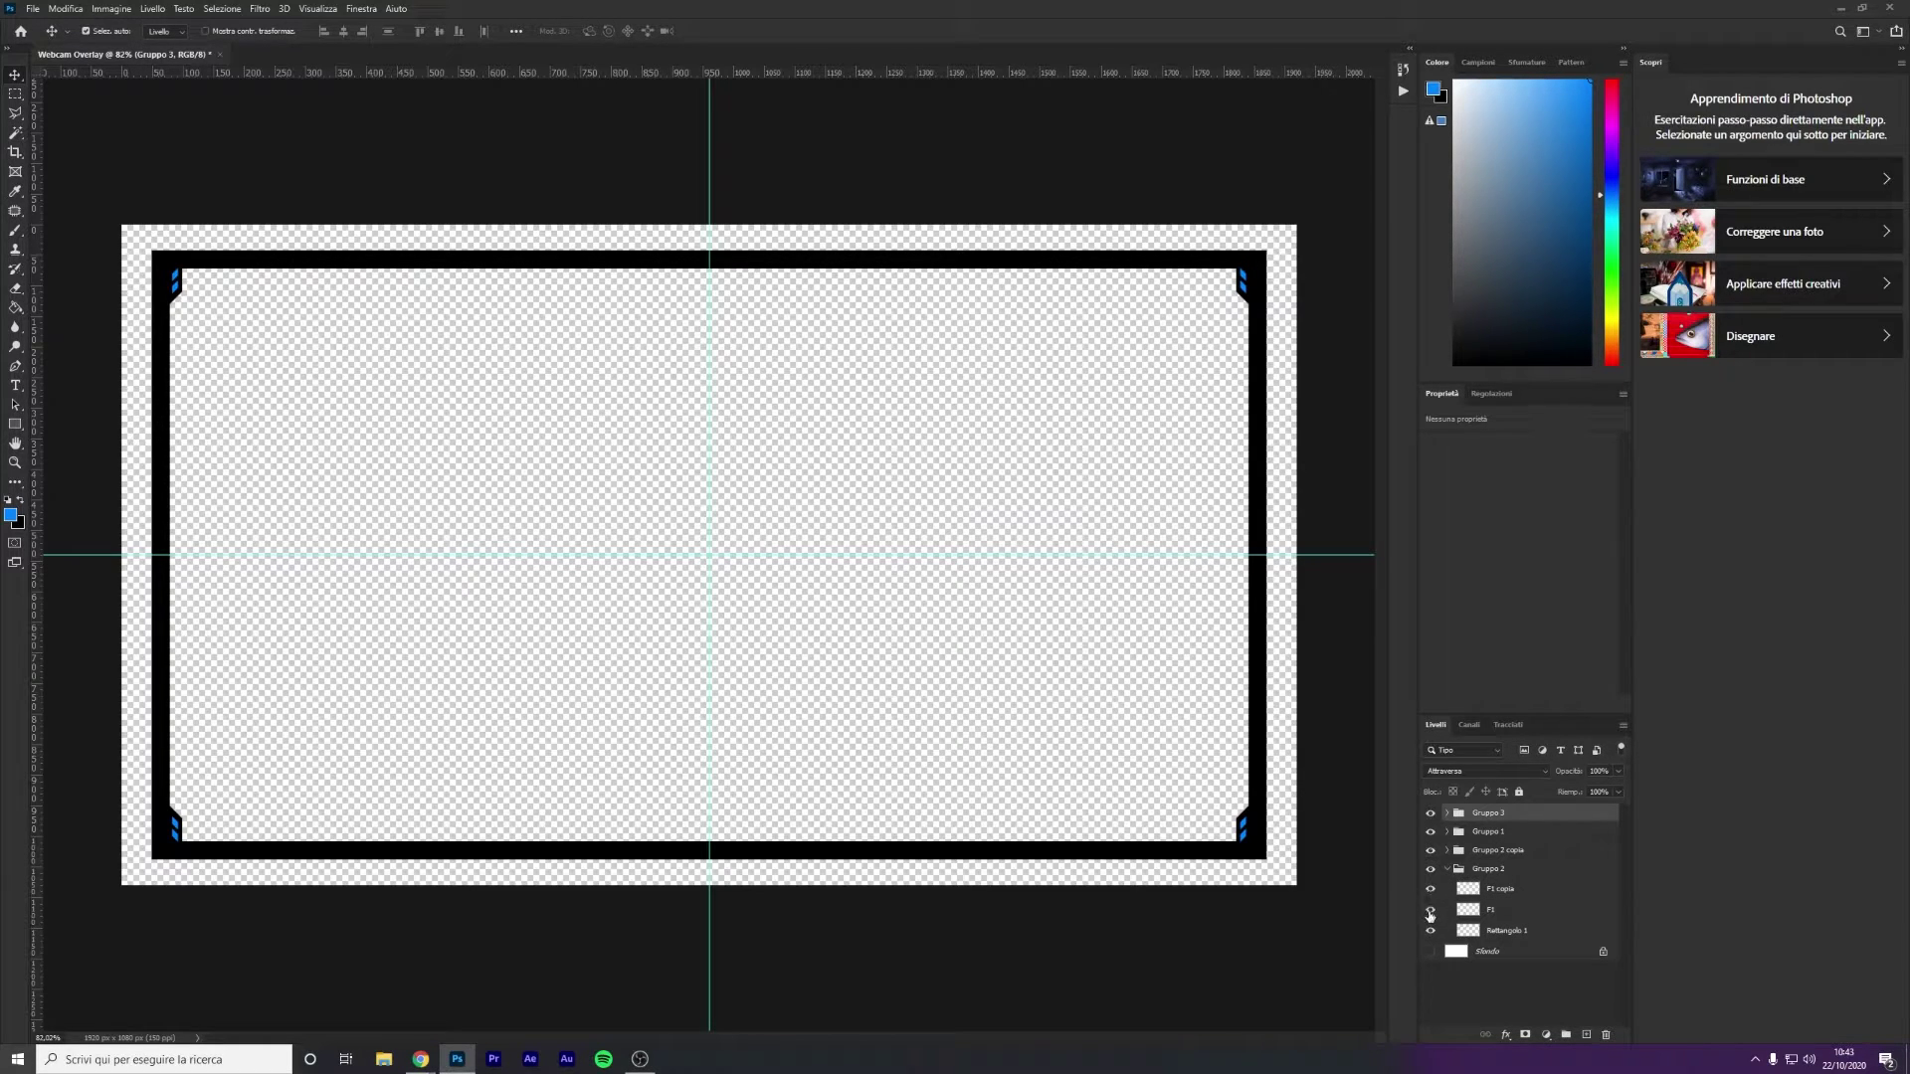
left_click(1448, 851)
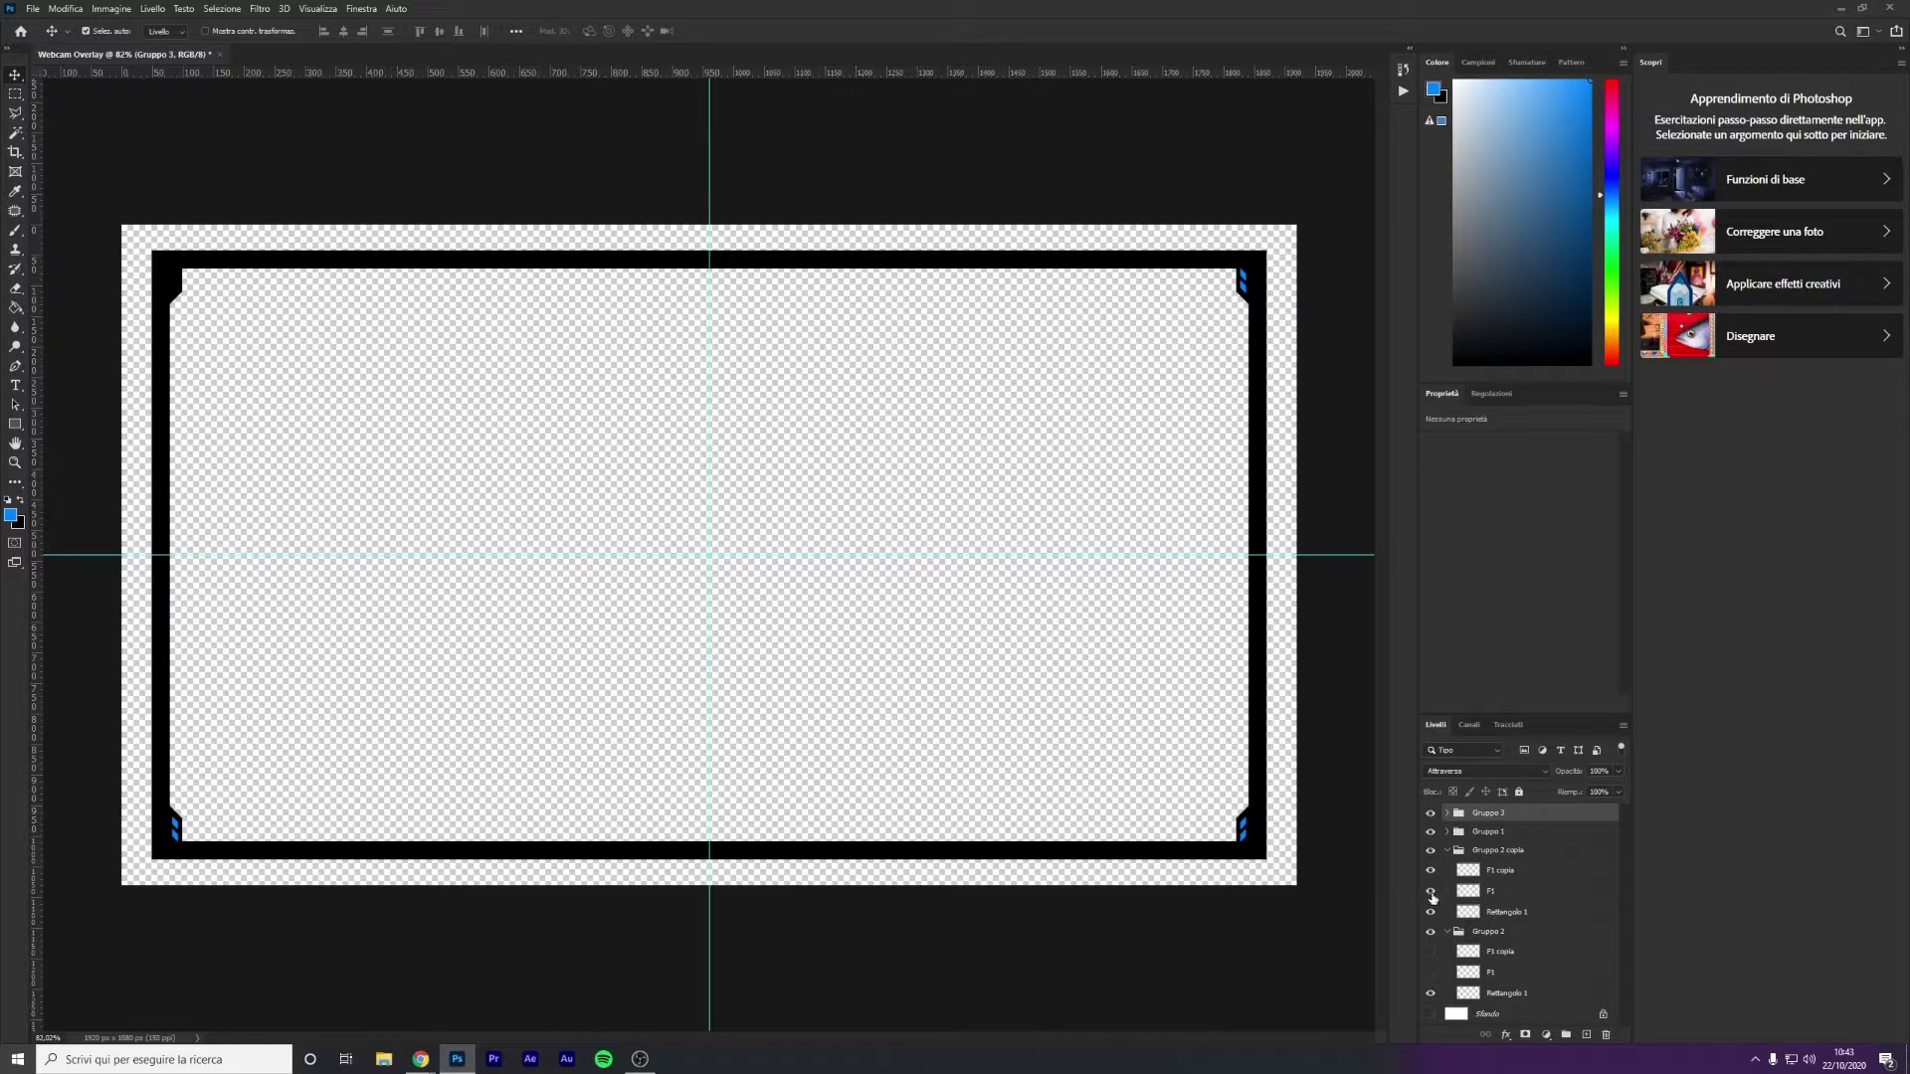
left_click(1448, 832)
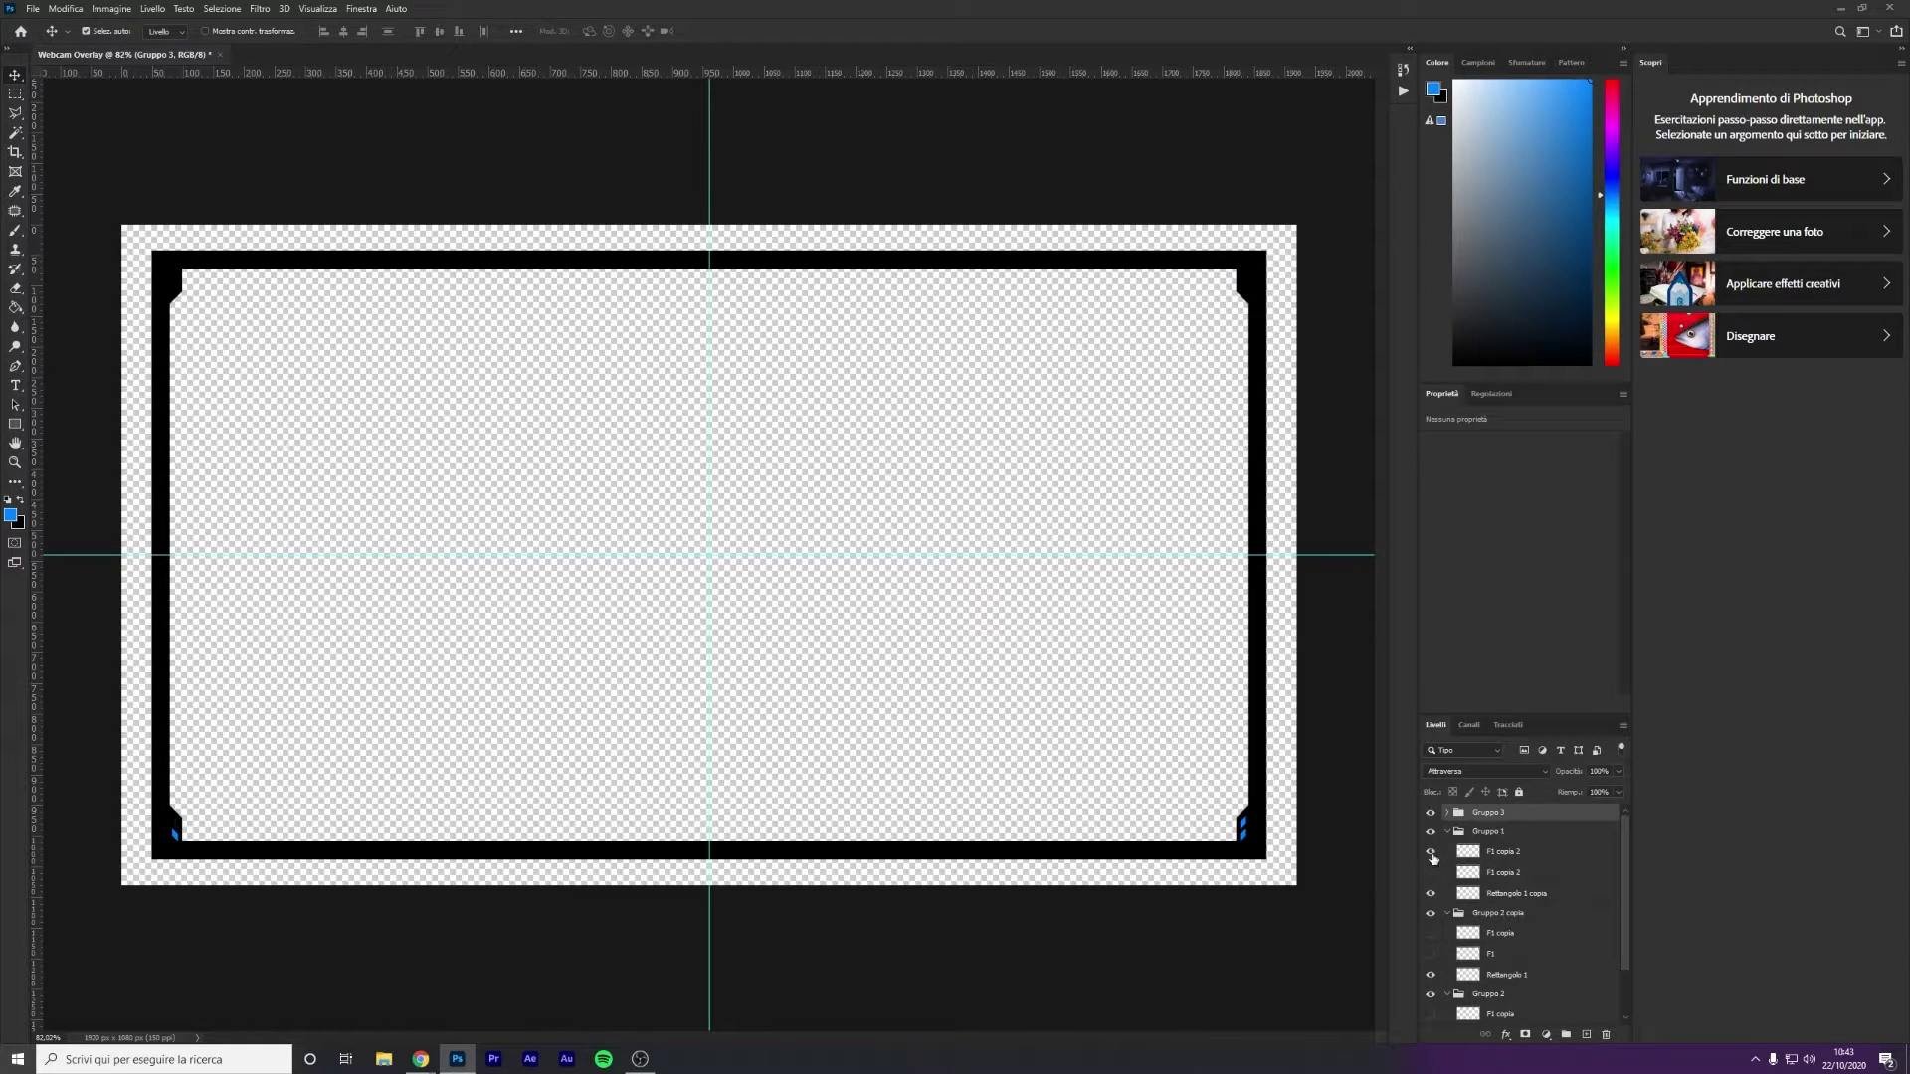
left_click(1447, 814)
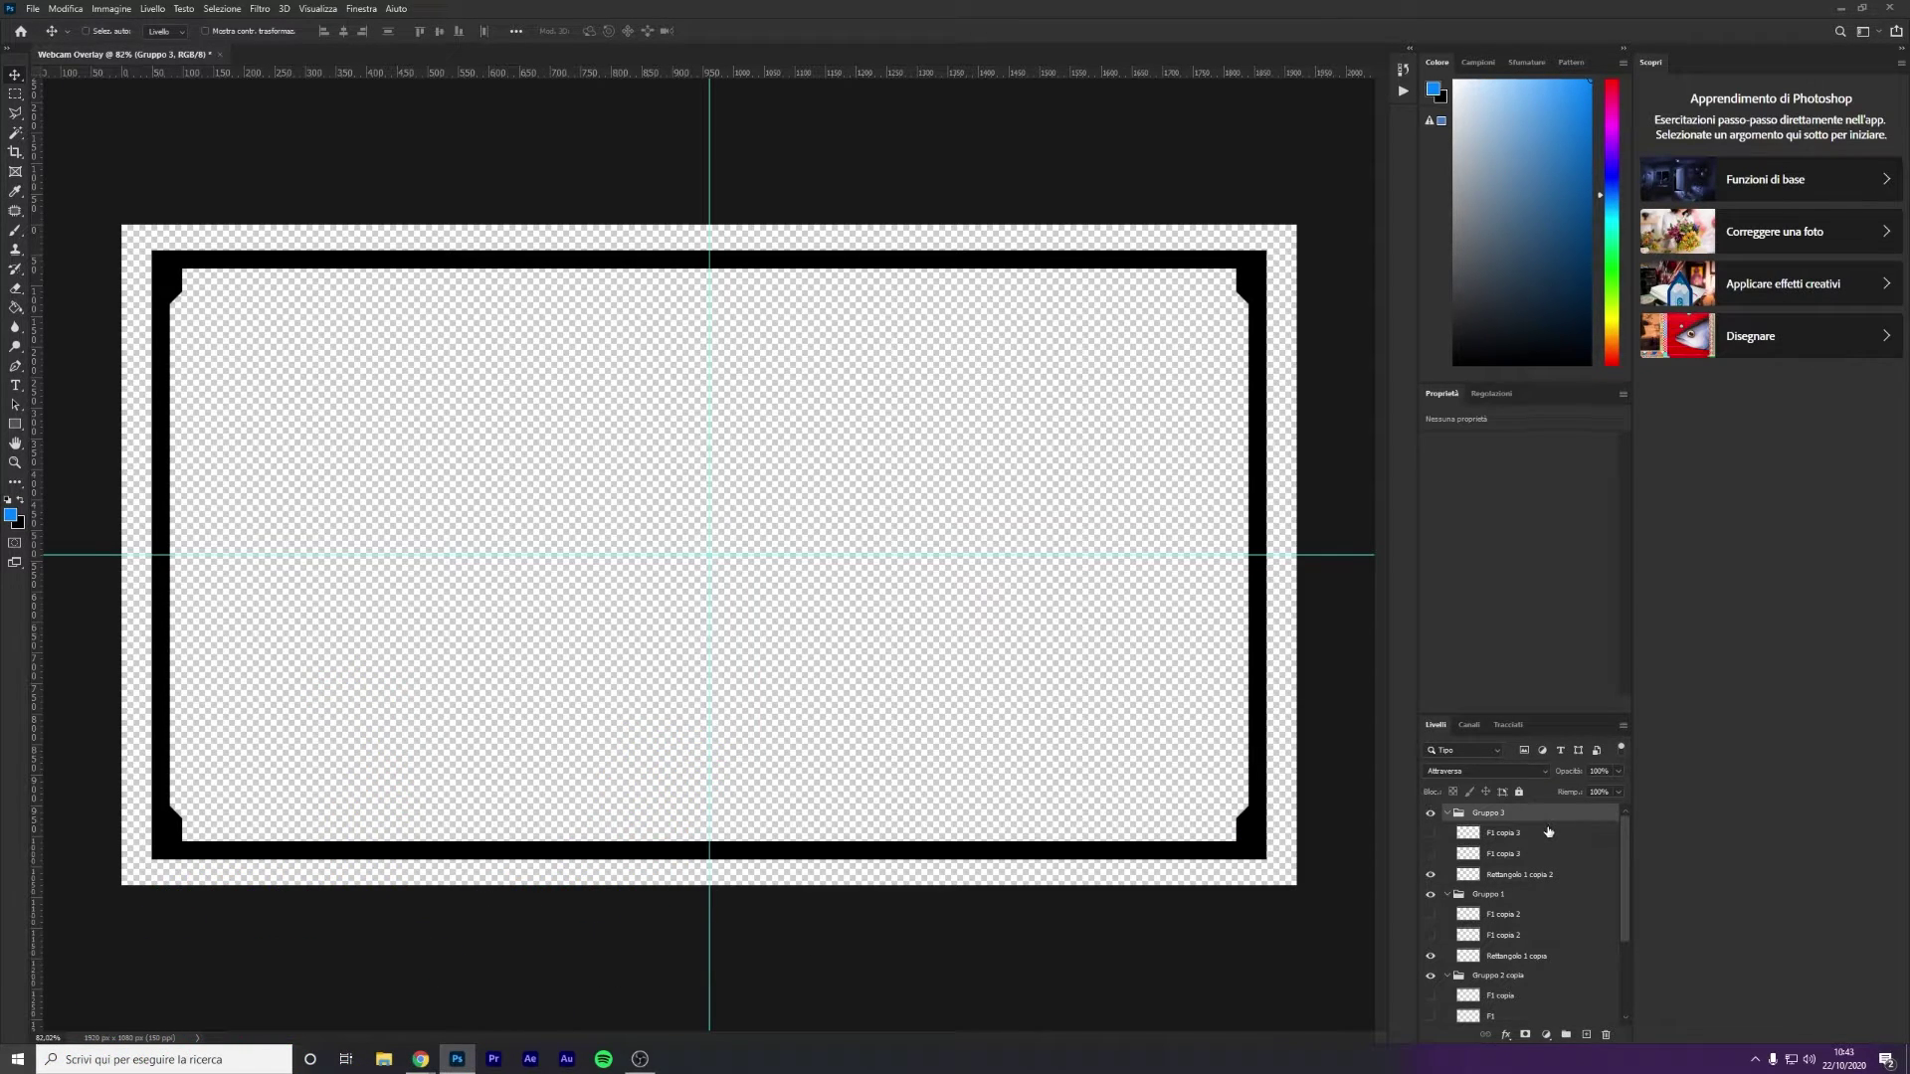
Create a new top layer and hide the black frame layers in Gruppo 3 and Gruppo 1
key("ctrl+shift+alt+e")
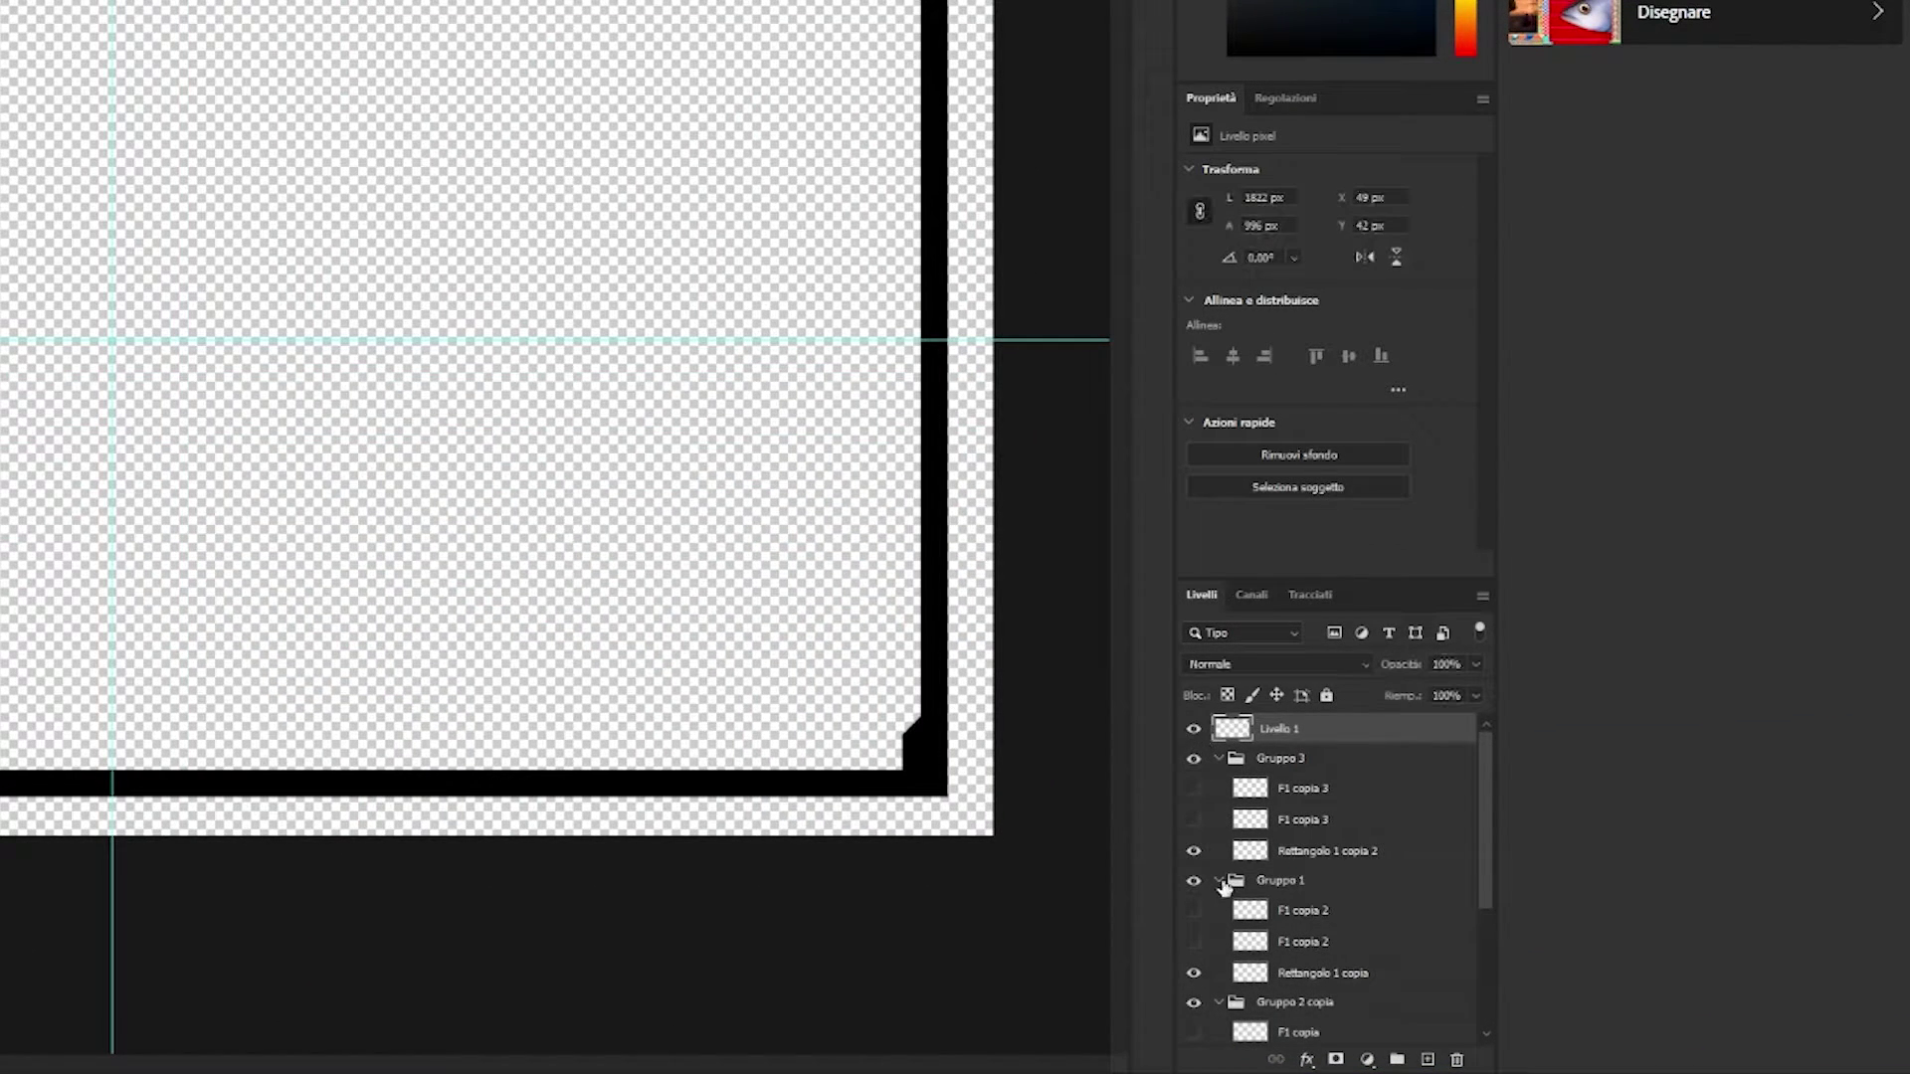
left_click(1194, 851)
left_click(1194, 973)
scroll(1198, 985, "down", 4)
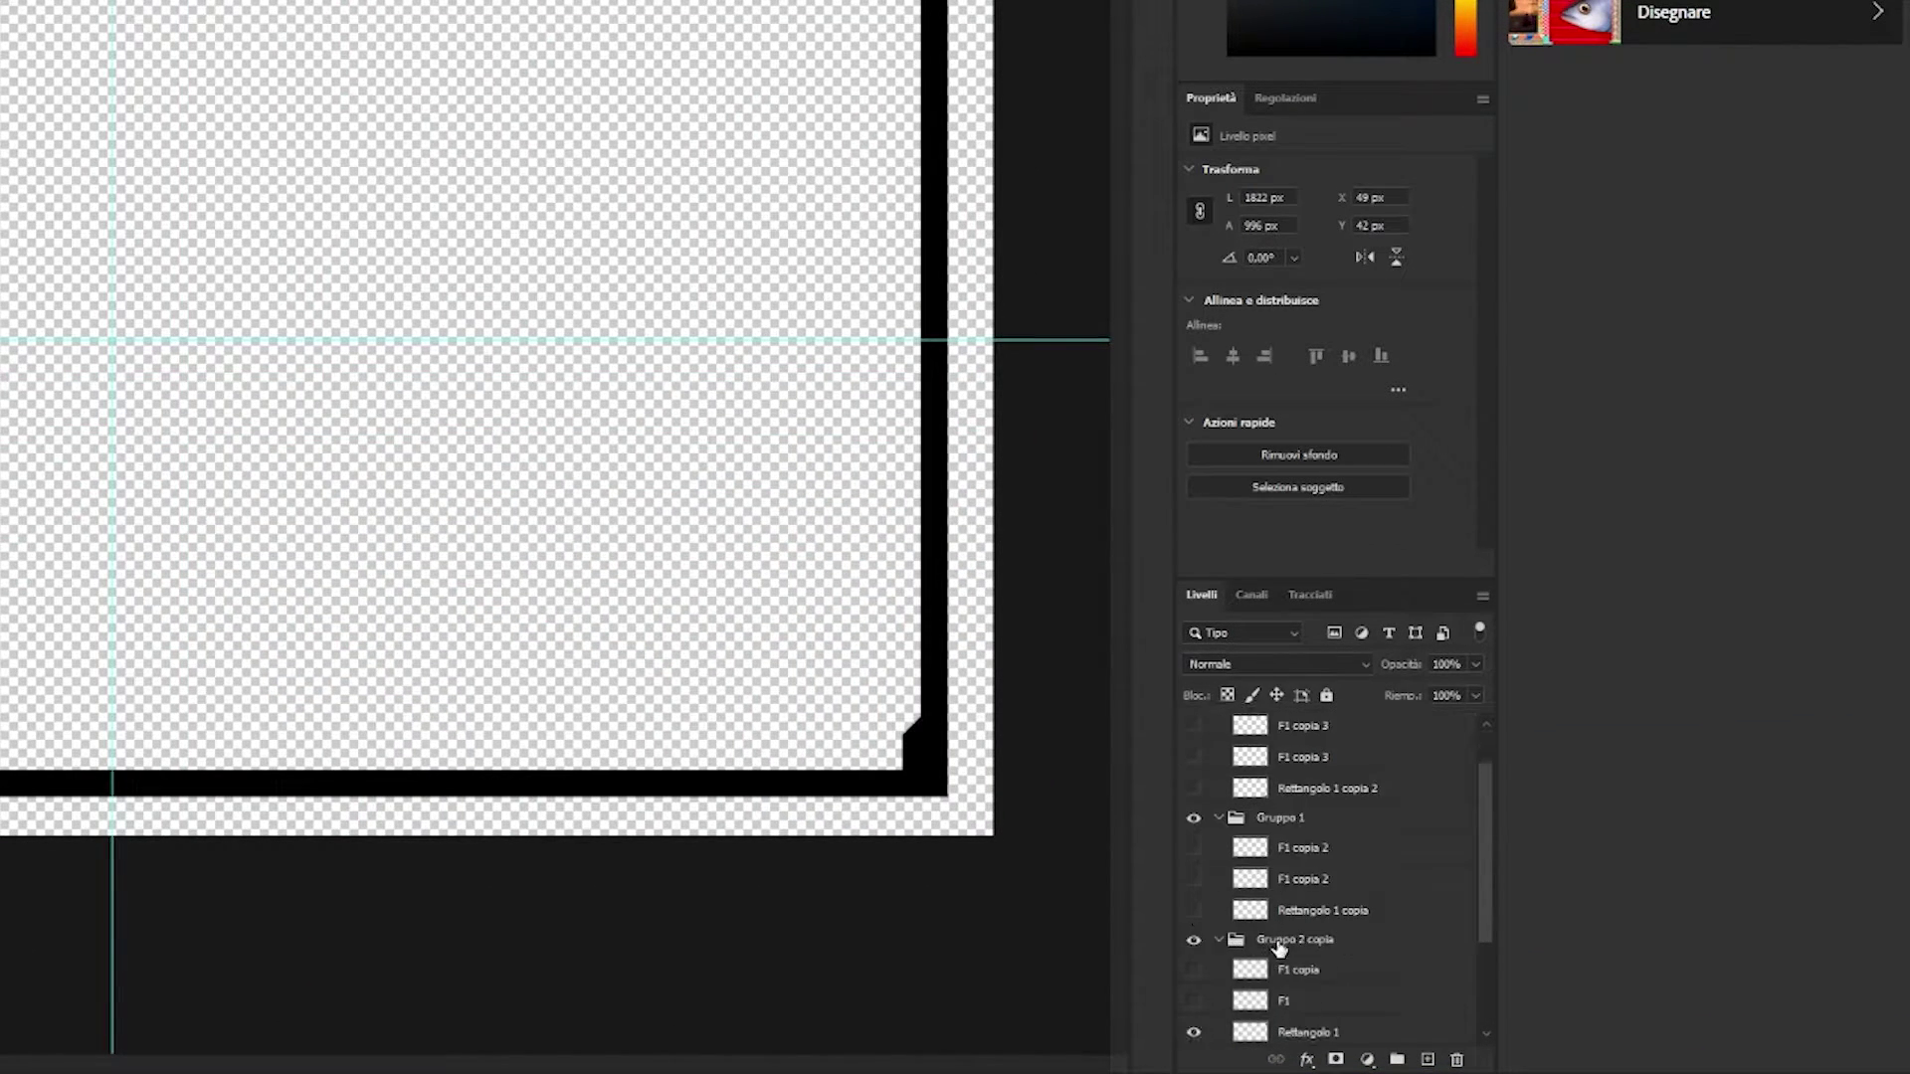
scroll(1274, 935, "down", 3)
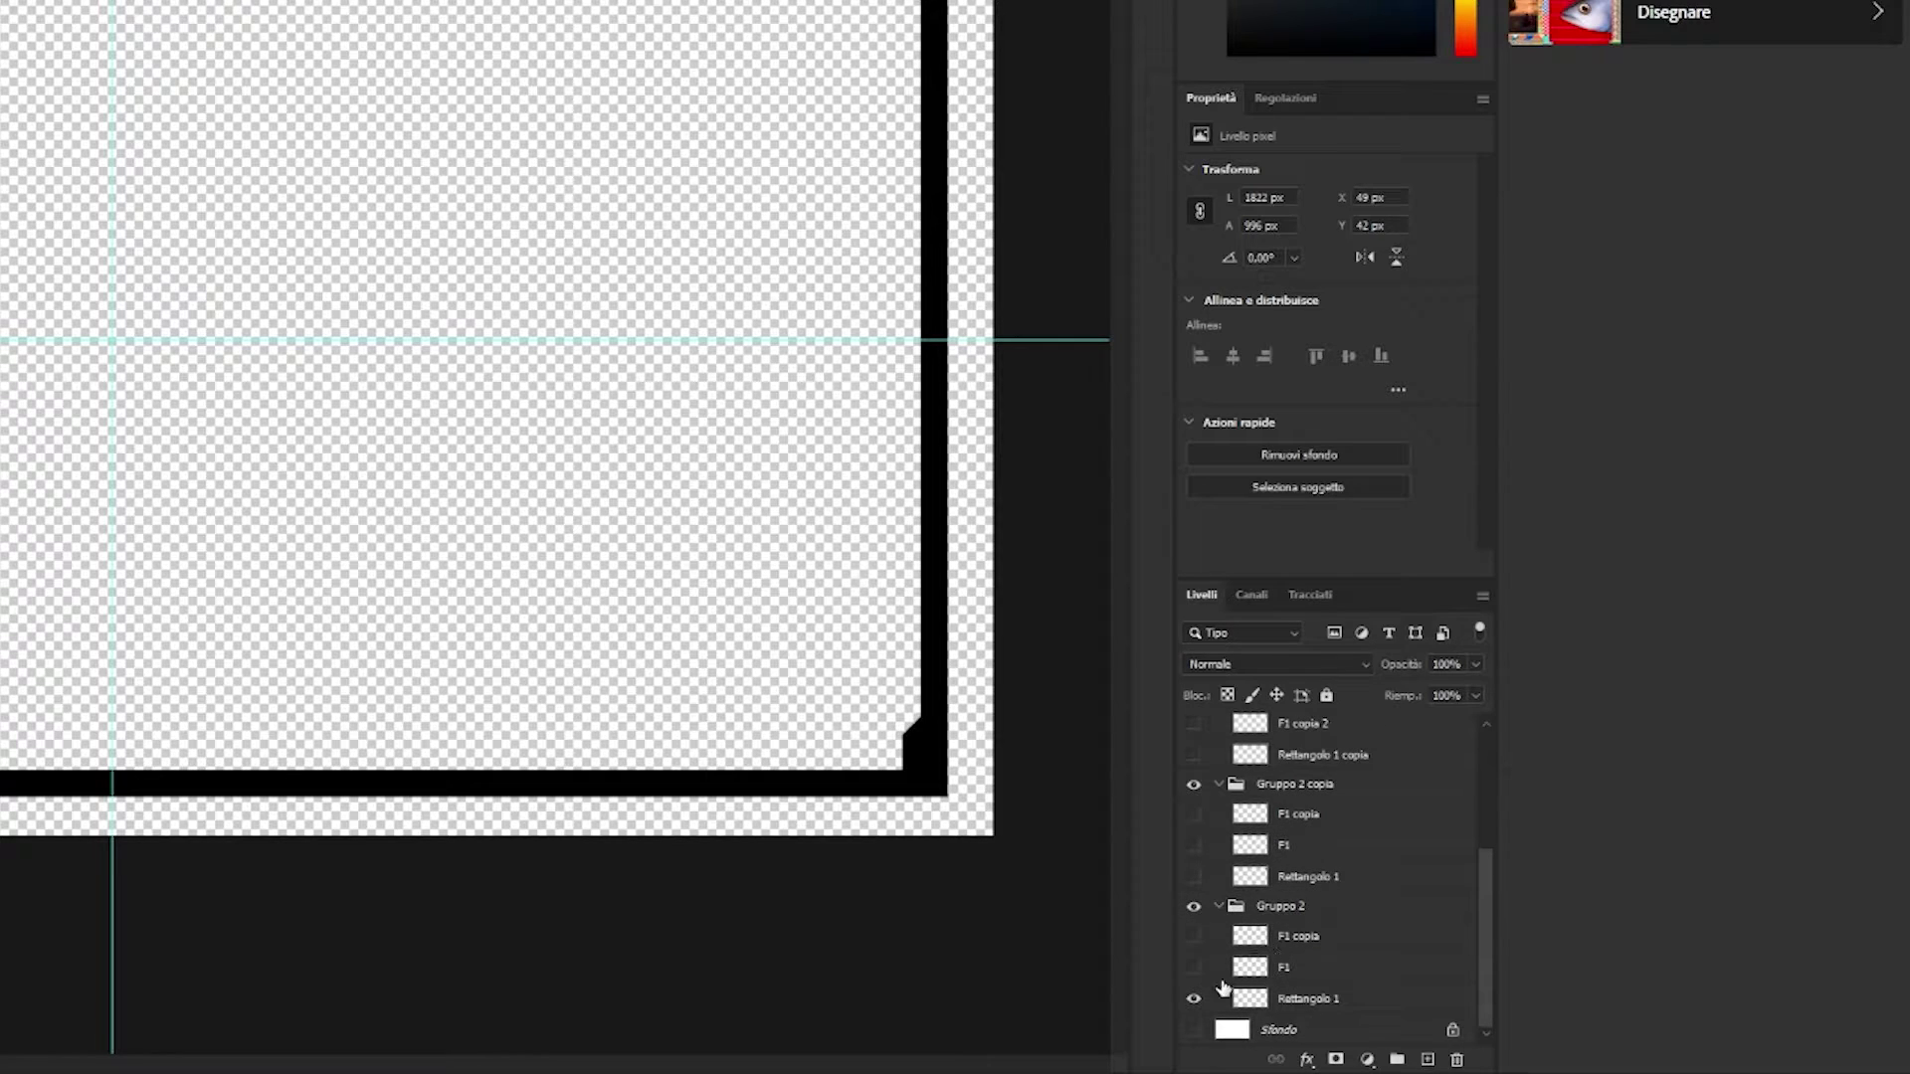
scroll(1283, 885, "up", 4)
scroll(1288, 883, "up", 3)
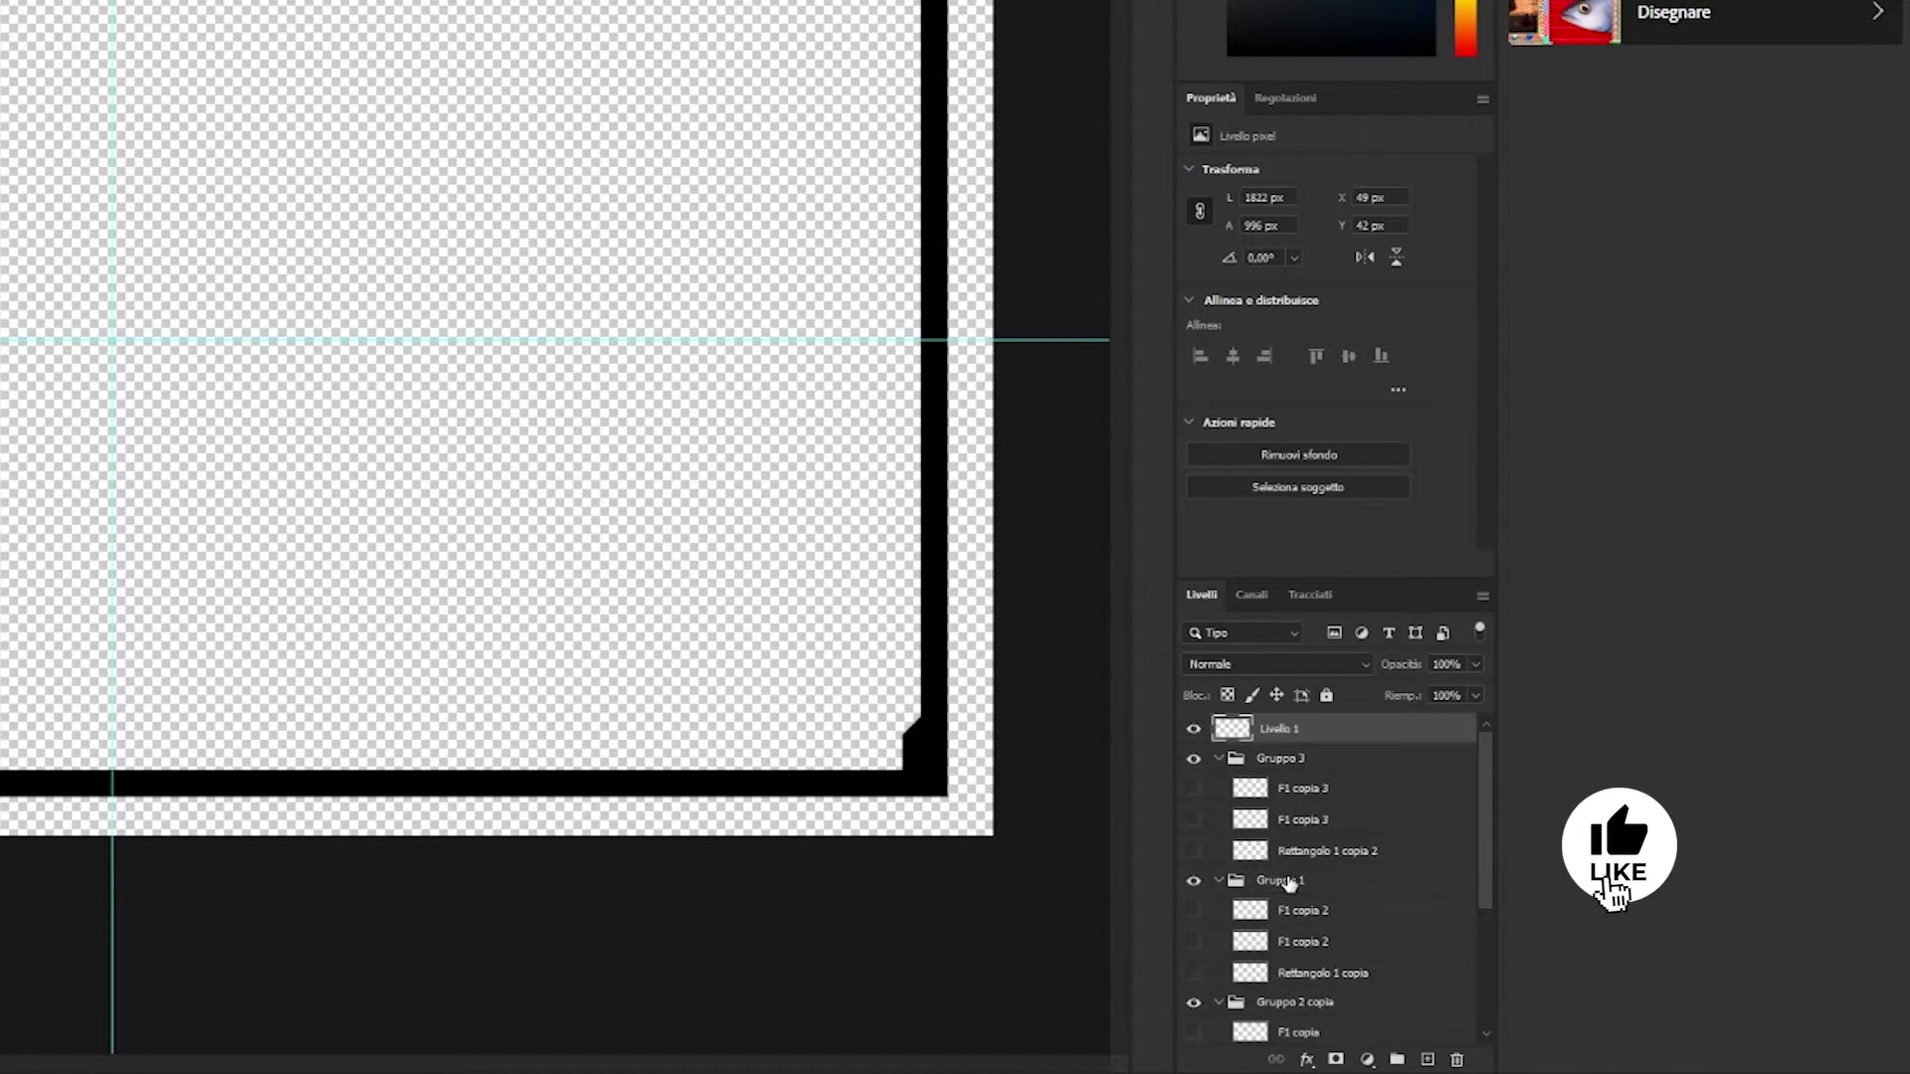
Turn the blue accent layers back on in Gruppo 3, Gruppo 1, Gruppo 2 copia and Gruppo 2
left_click(1194, 788)
left_click(1194, 820)
scroll(1198, 840, "down", 1)
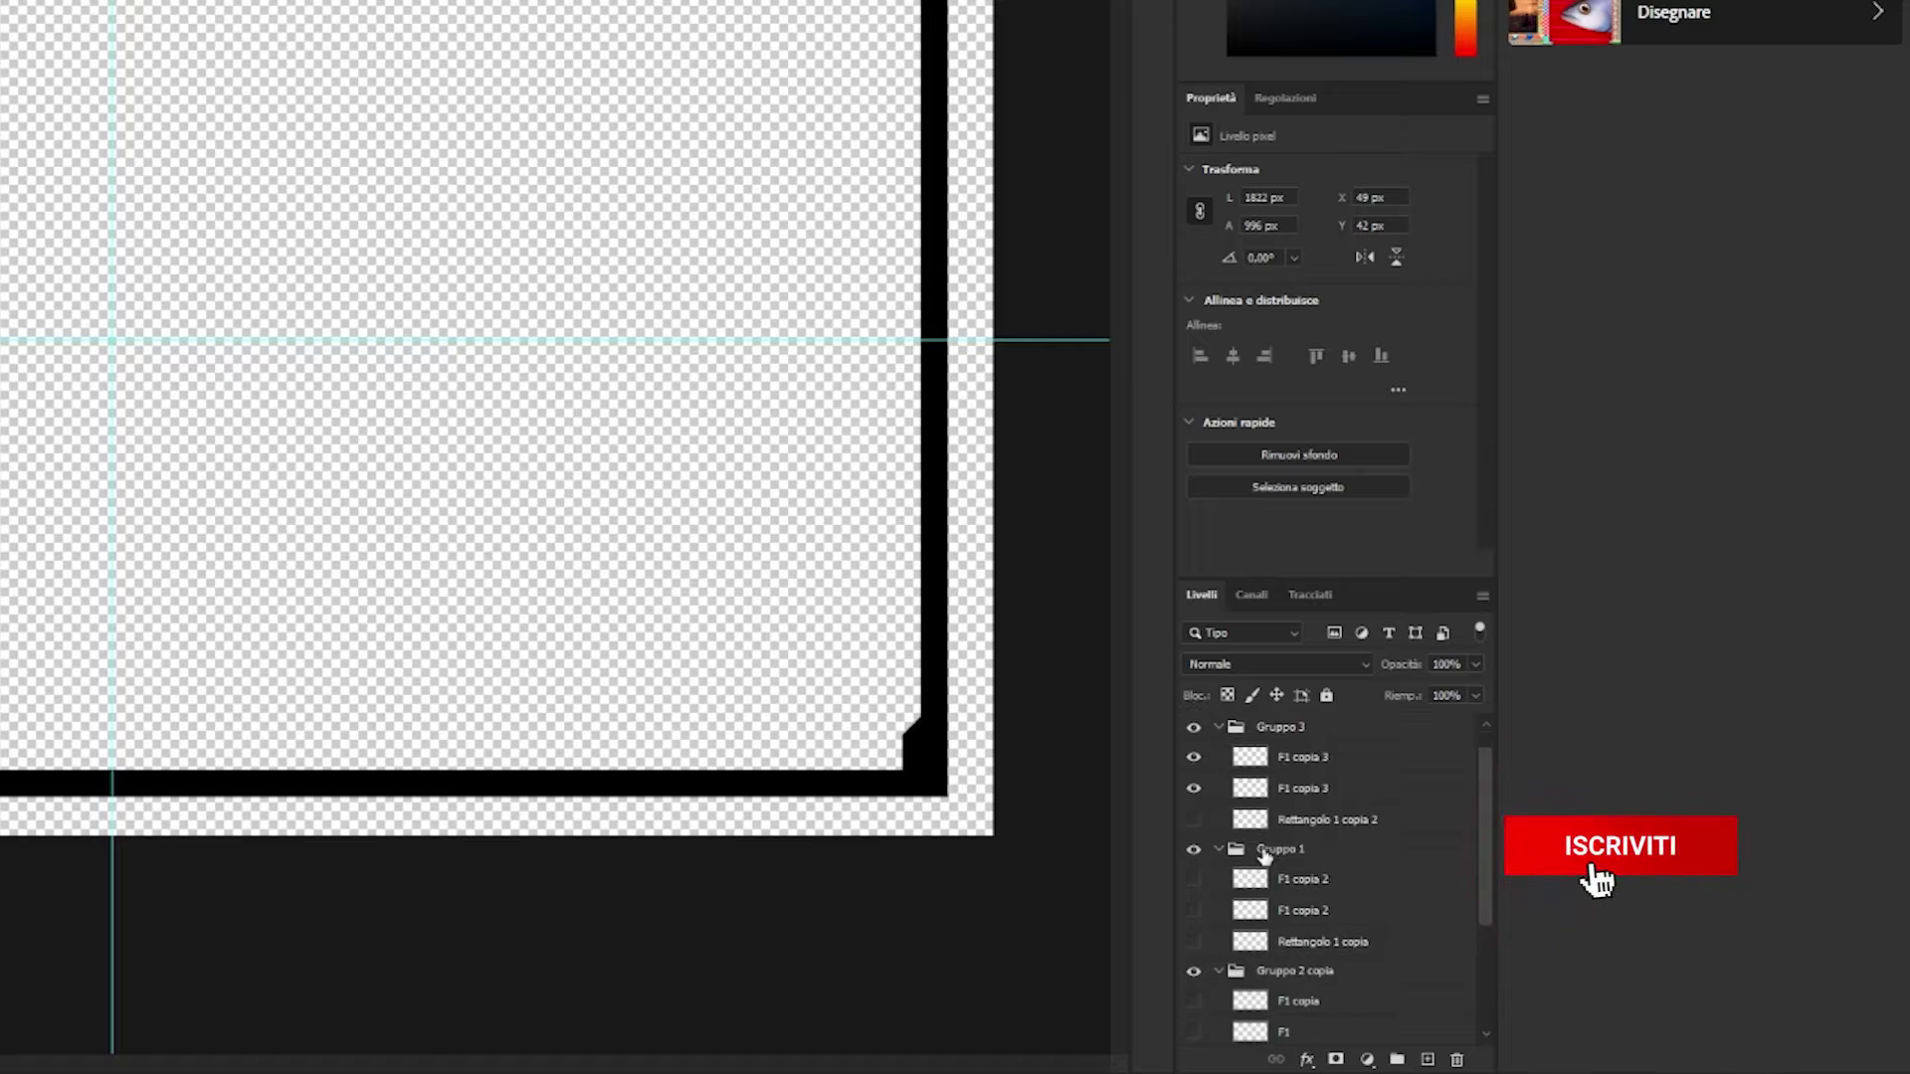
left_click(1194, 879)
left_click(1194, 911)
scroll(1244, 916, "down", 2)
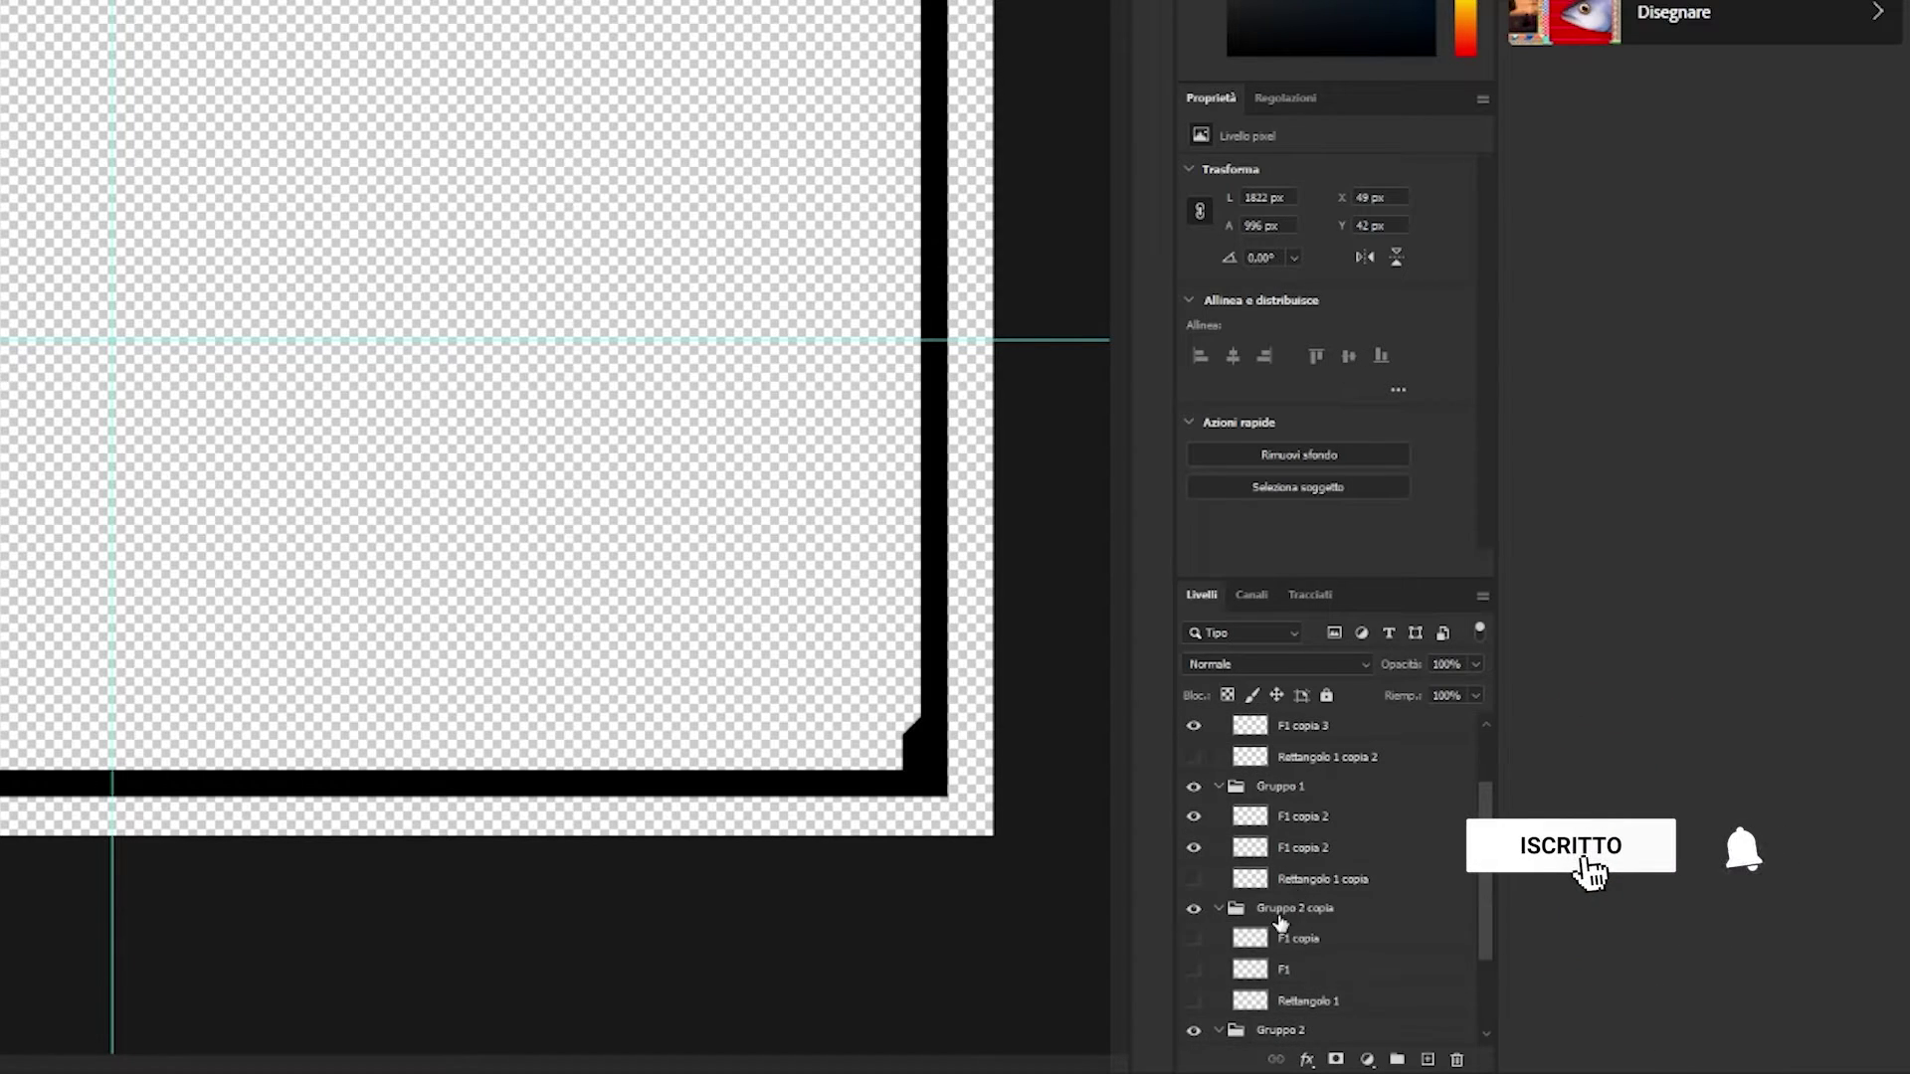
left_click(1194, 938)
left_click(1193, 969)
scroll(1197, 955, "down", 2)
left_click(1194, 937)
left_click(1194, 967)
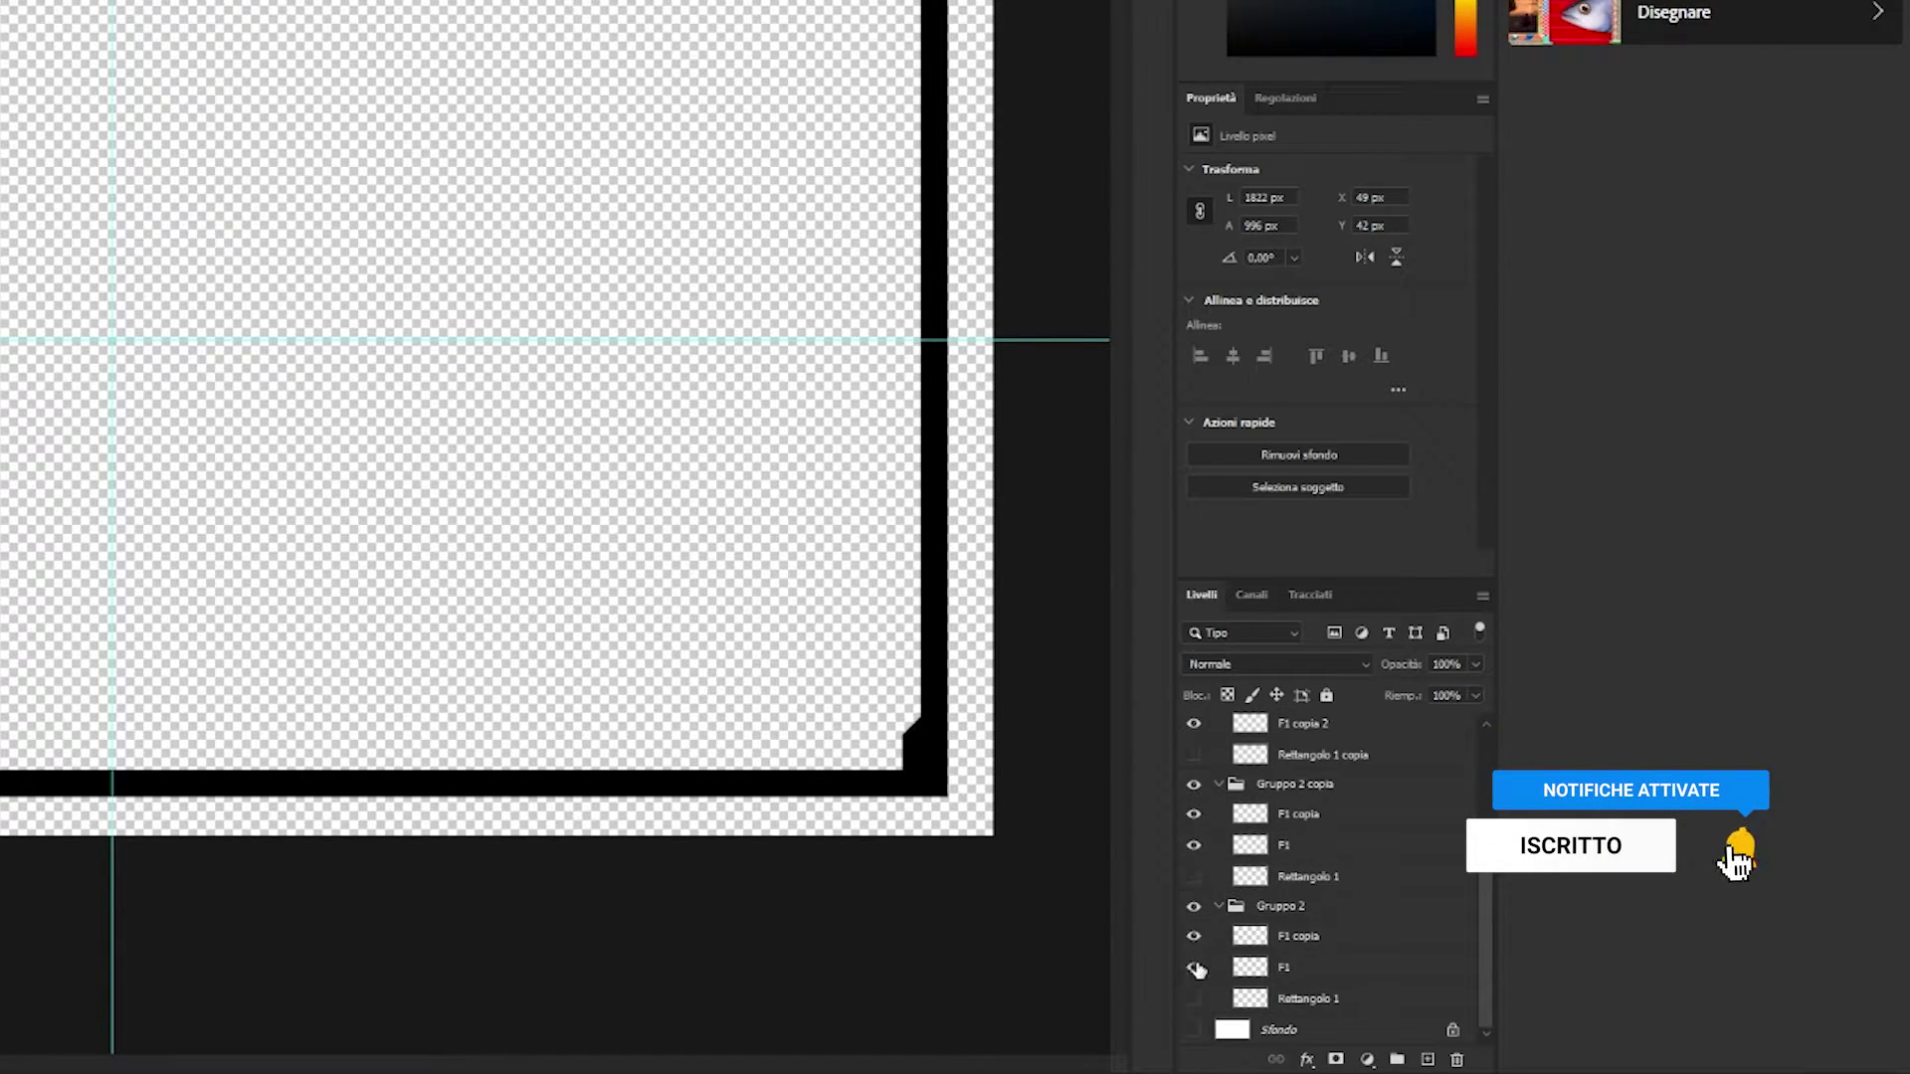
scroll(1284, 896, "up", 1)
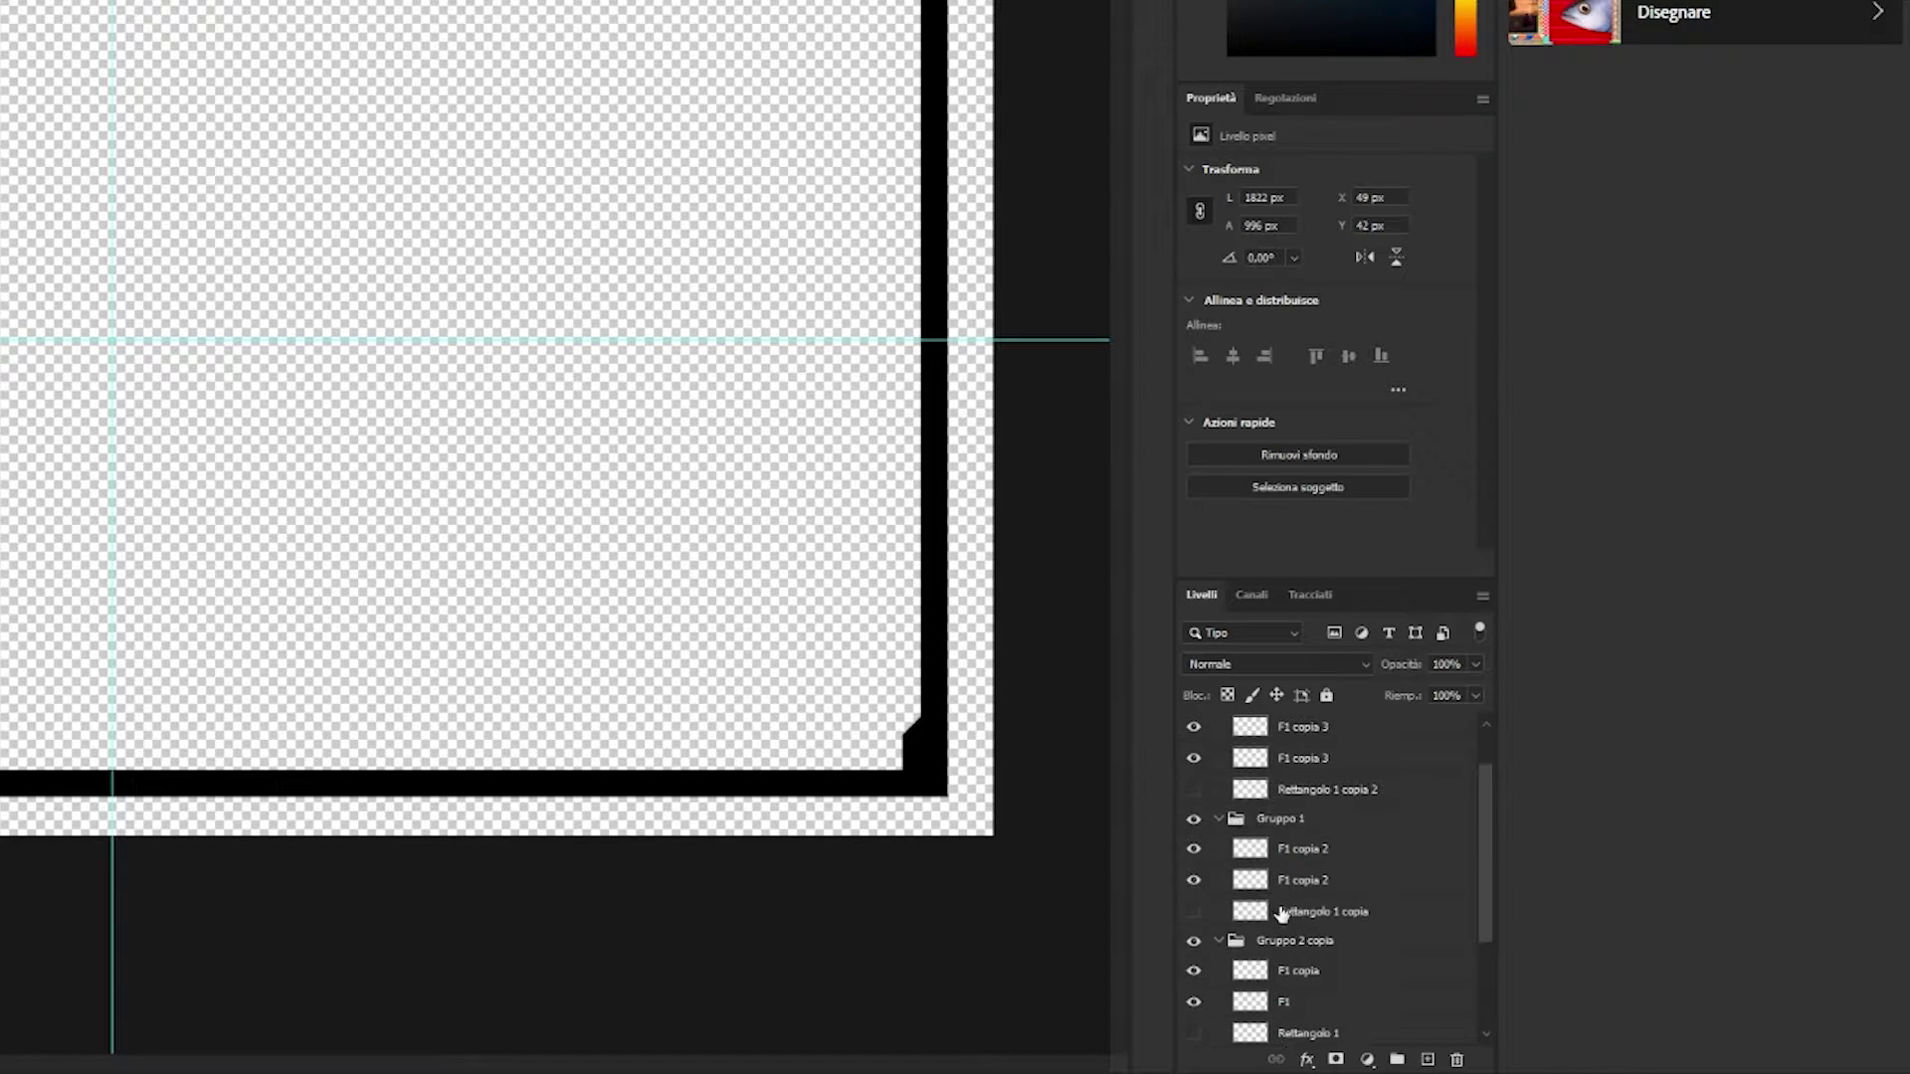
Move the Livello 1 frame layer down to sit just above the background
key("ctrl+shift+alt+n")
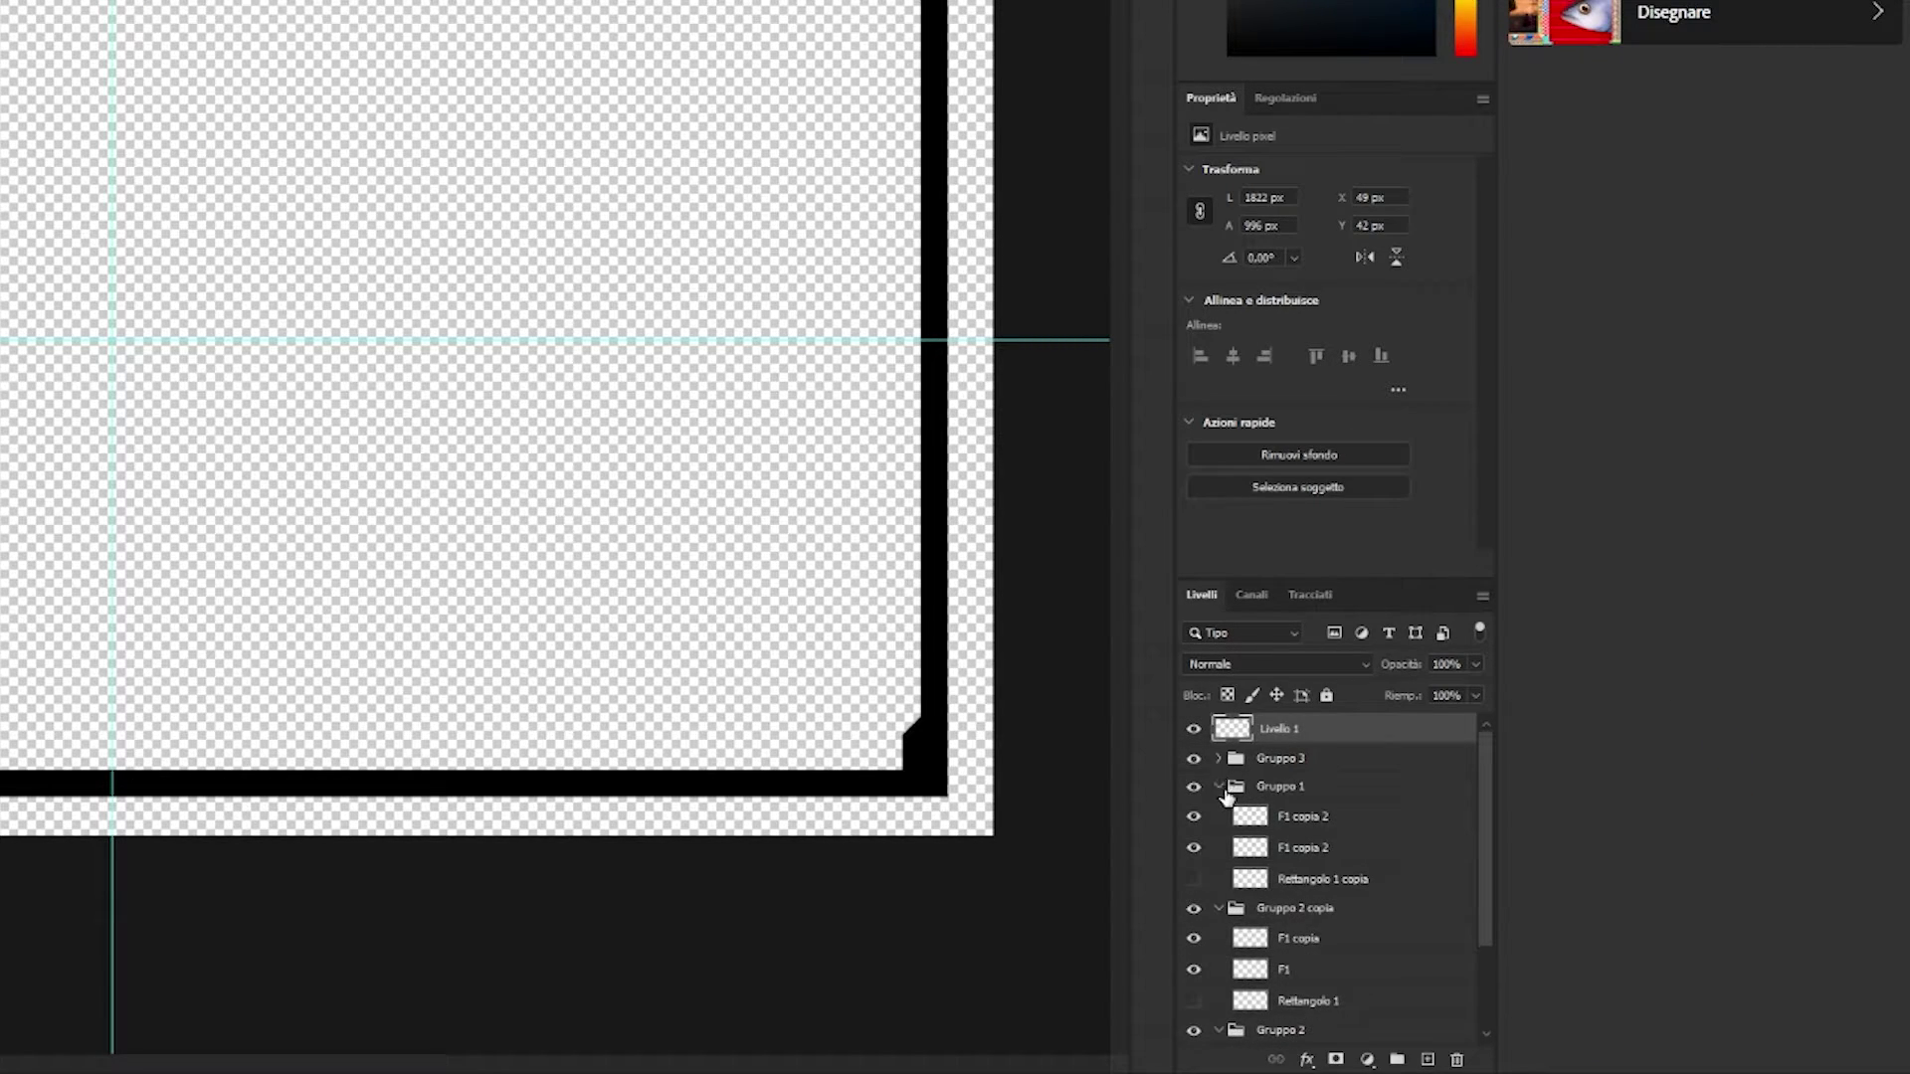
left_click(1228, 795)
left_click(1217, 815)
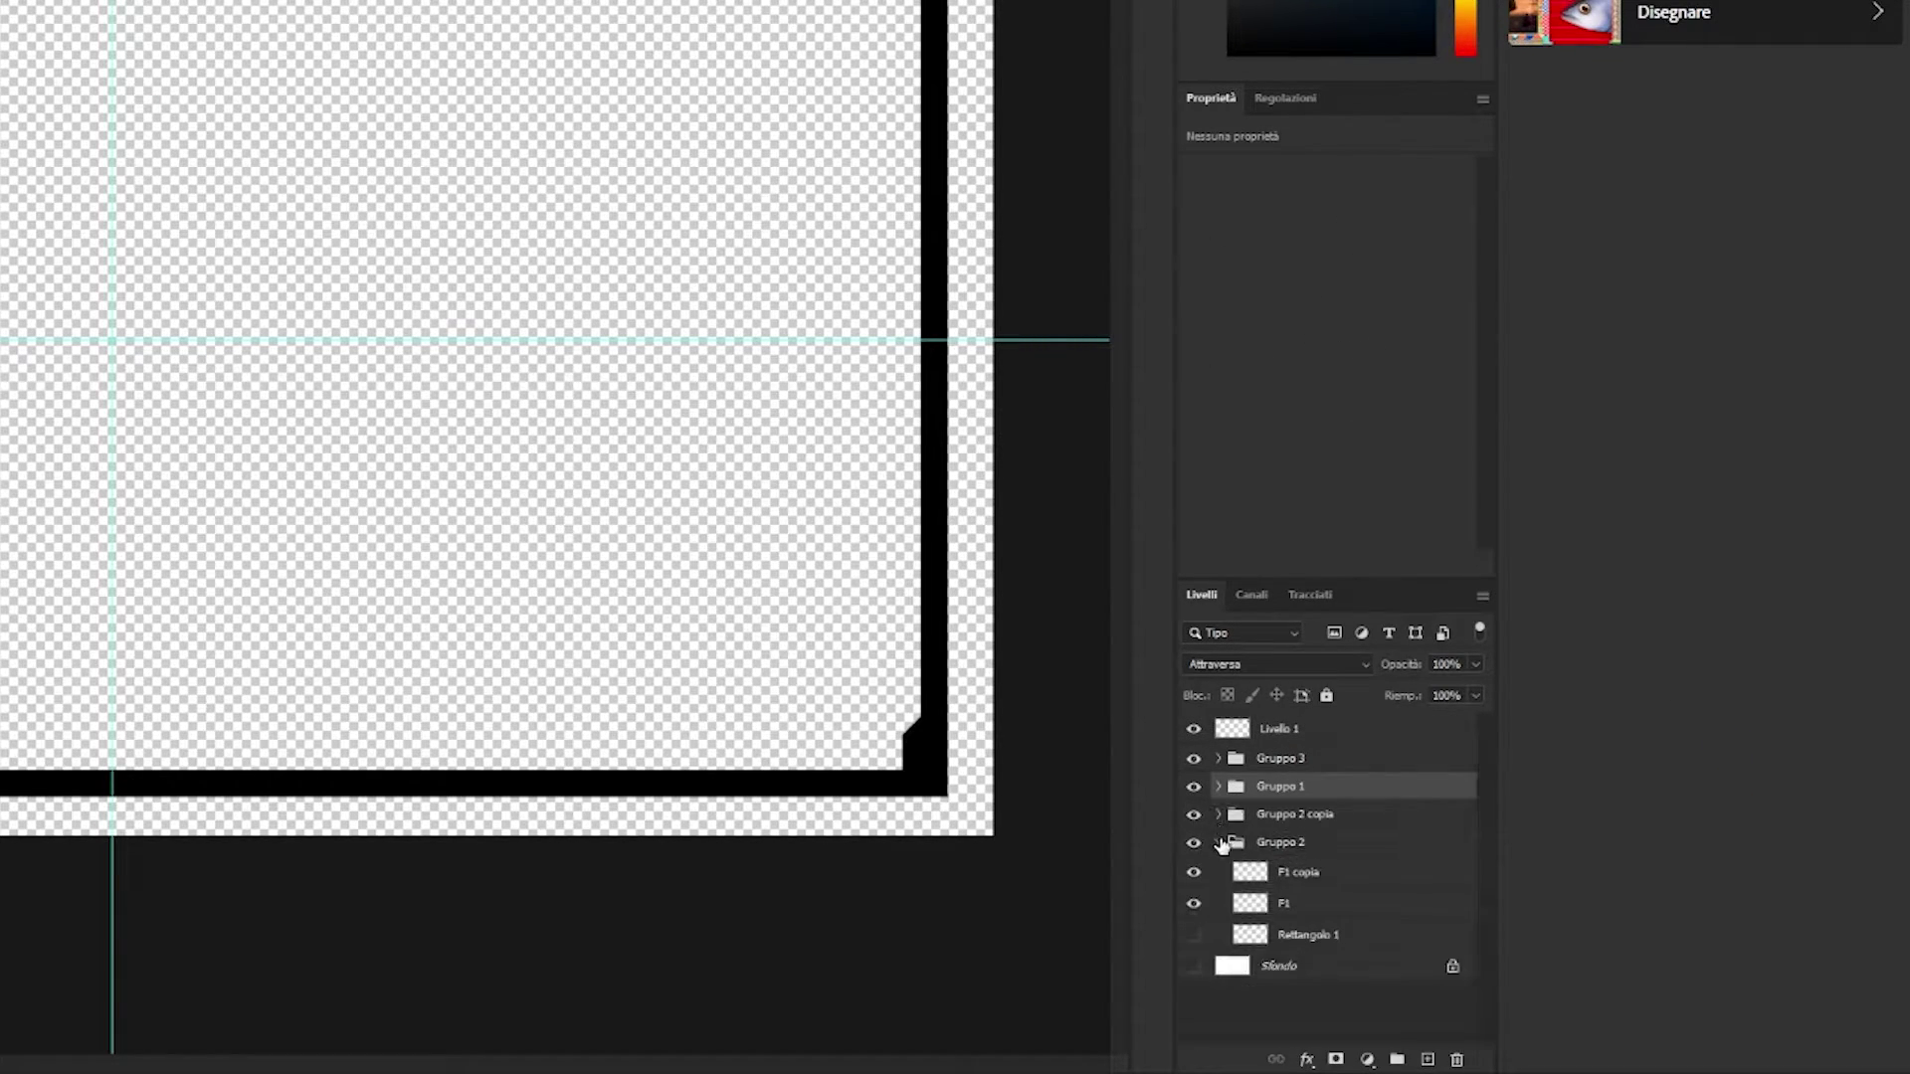
left_click_drag(1330, 731, 1324, 858)
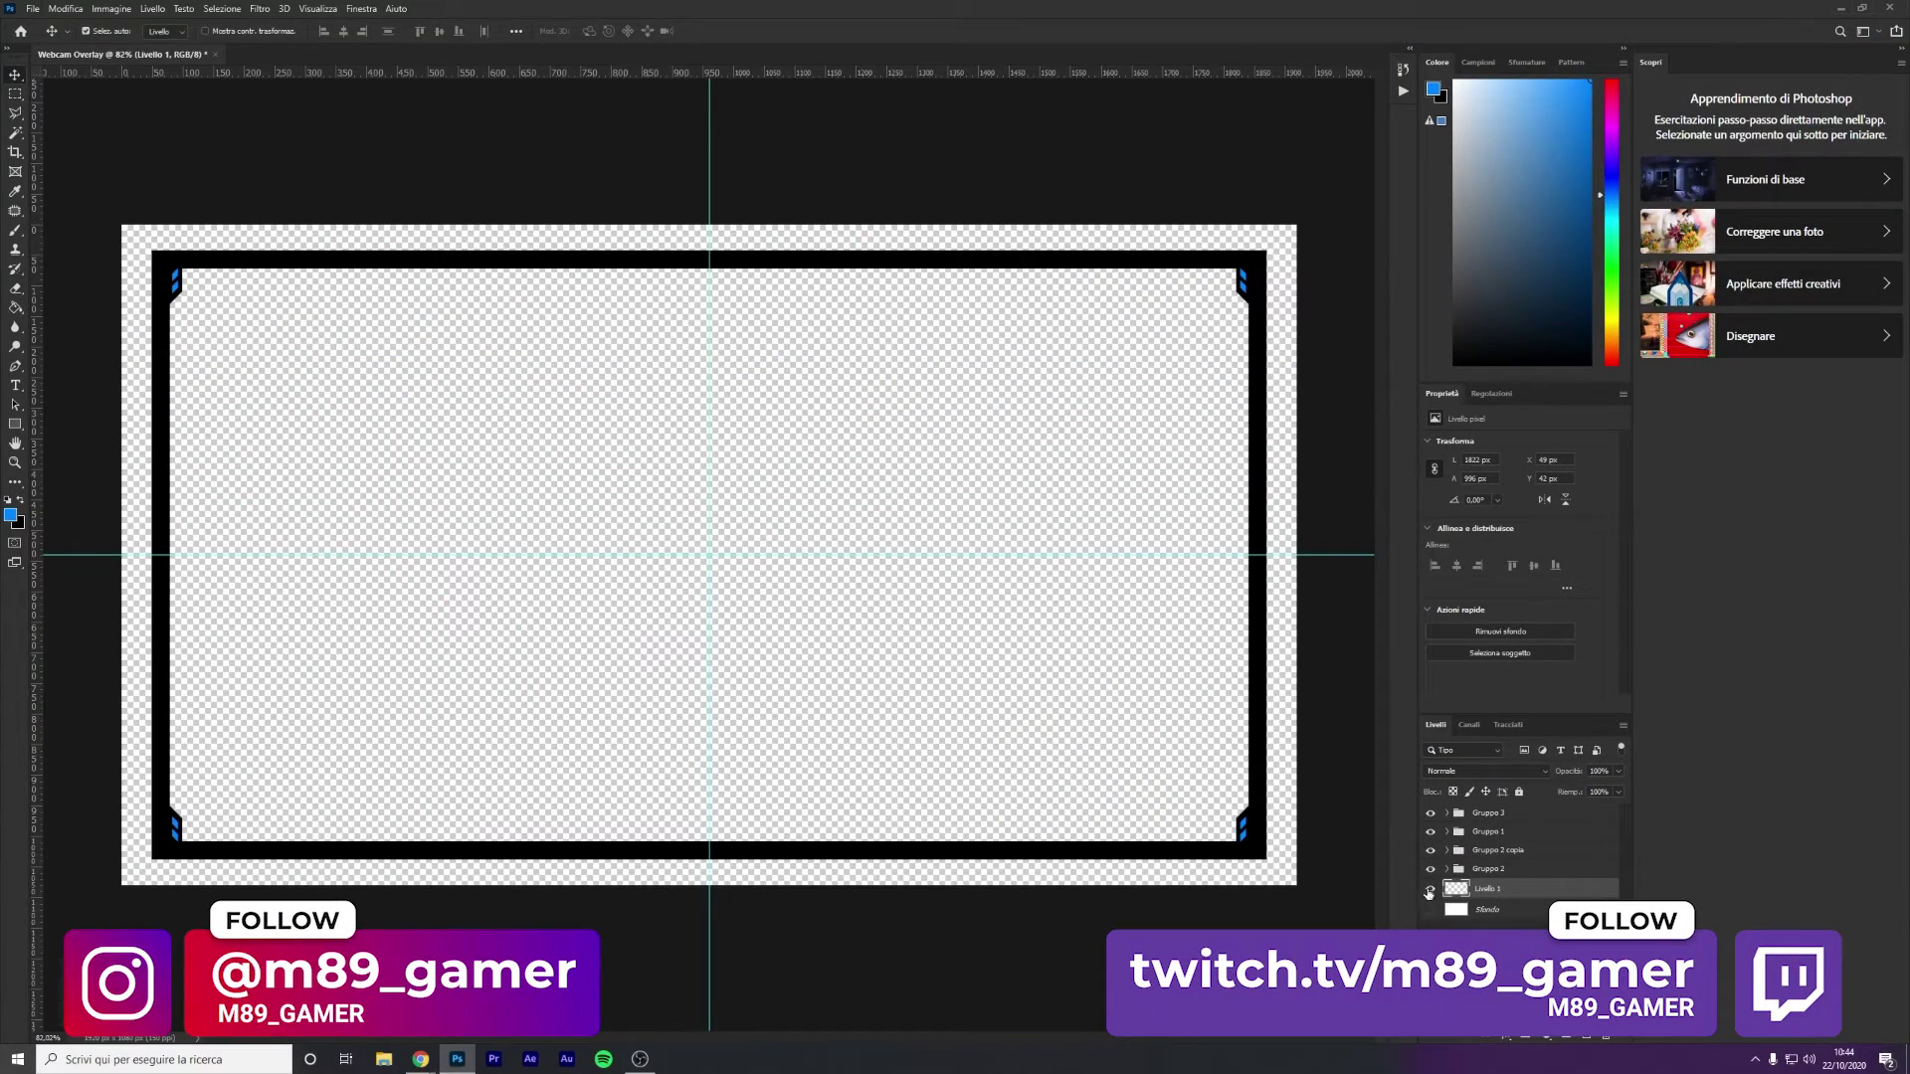
Open the Base layer's style settings, trying and then removing a gradient overlay
left_click(1431, 889)
left_click(1431, 888)
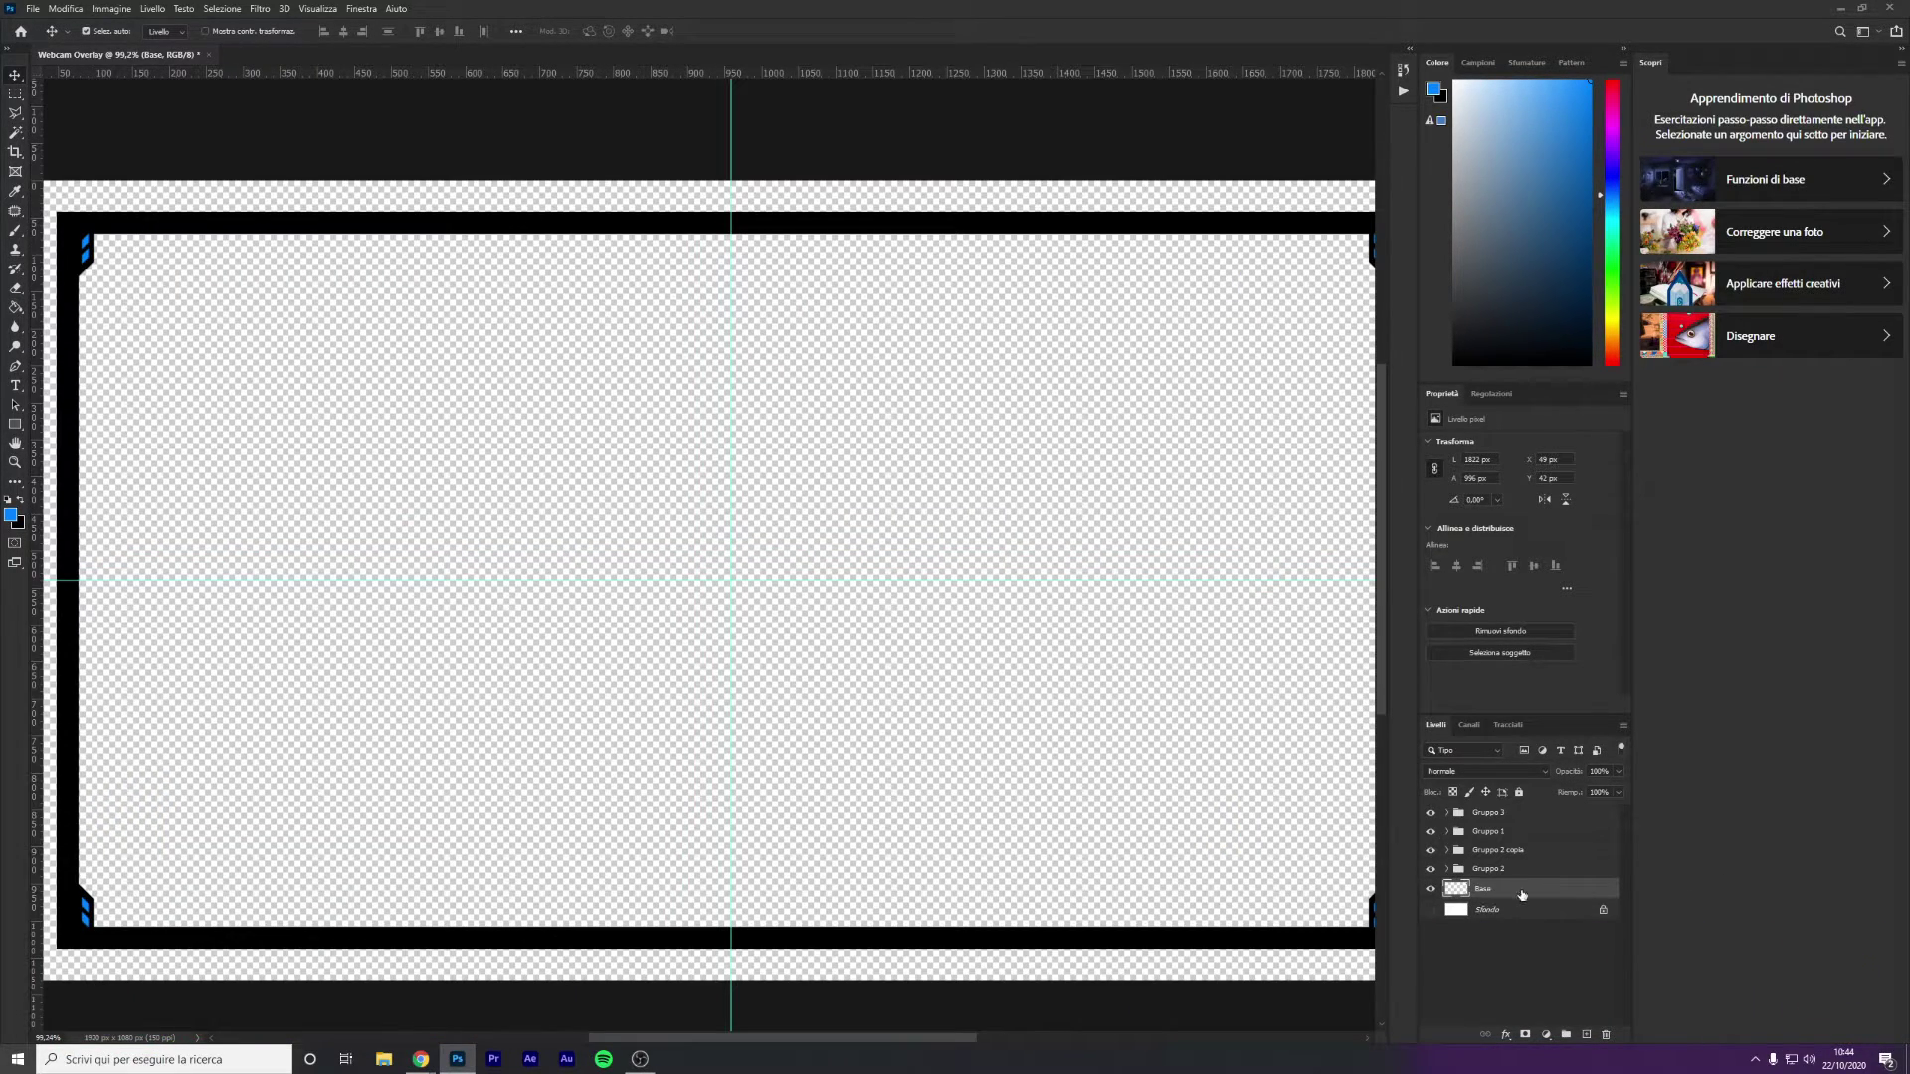
key("space")
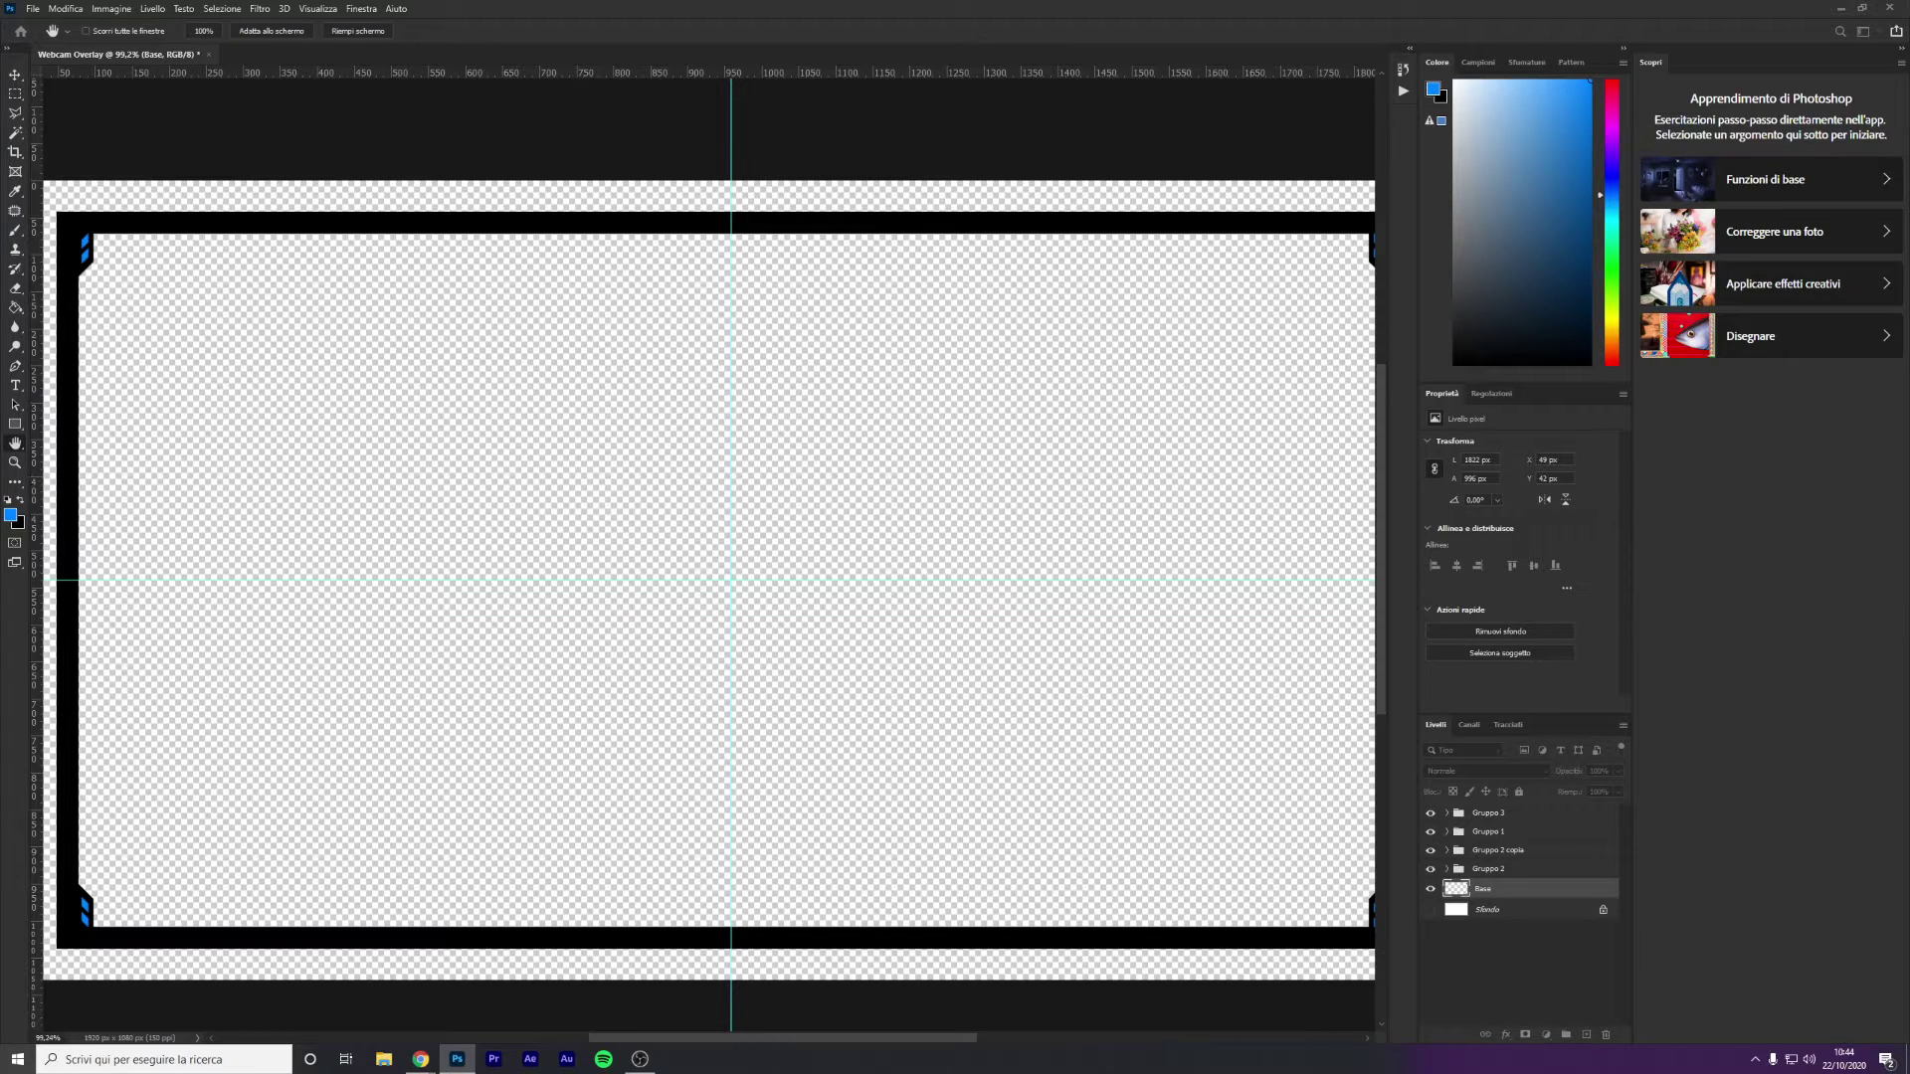
double_click(1552, 888)
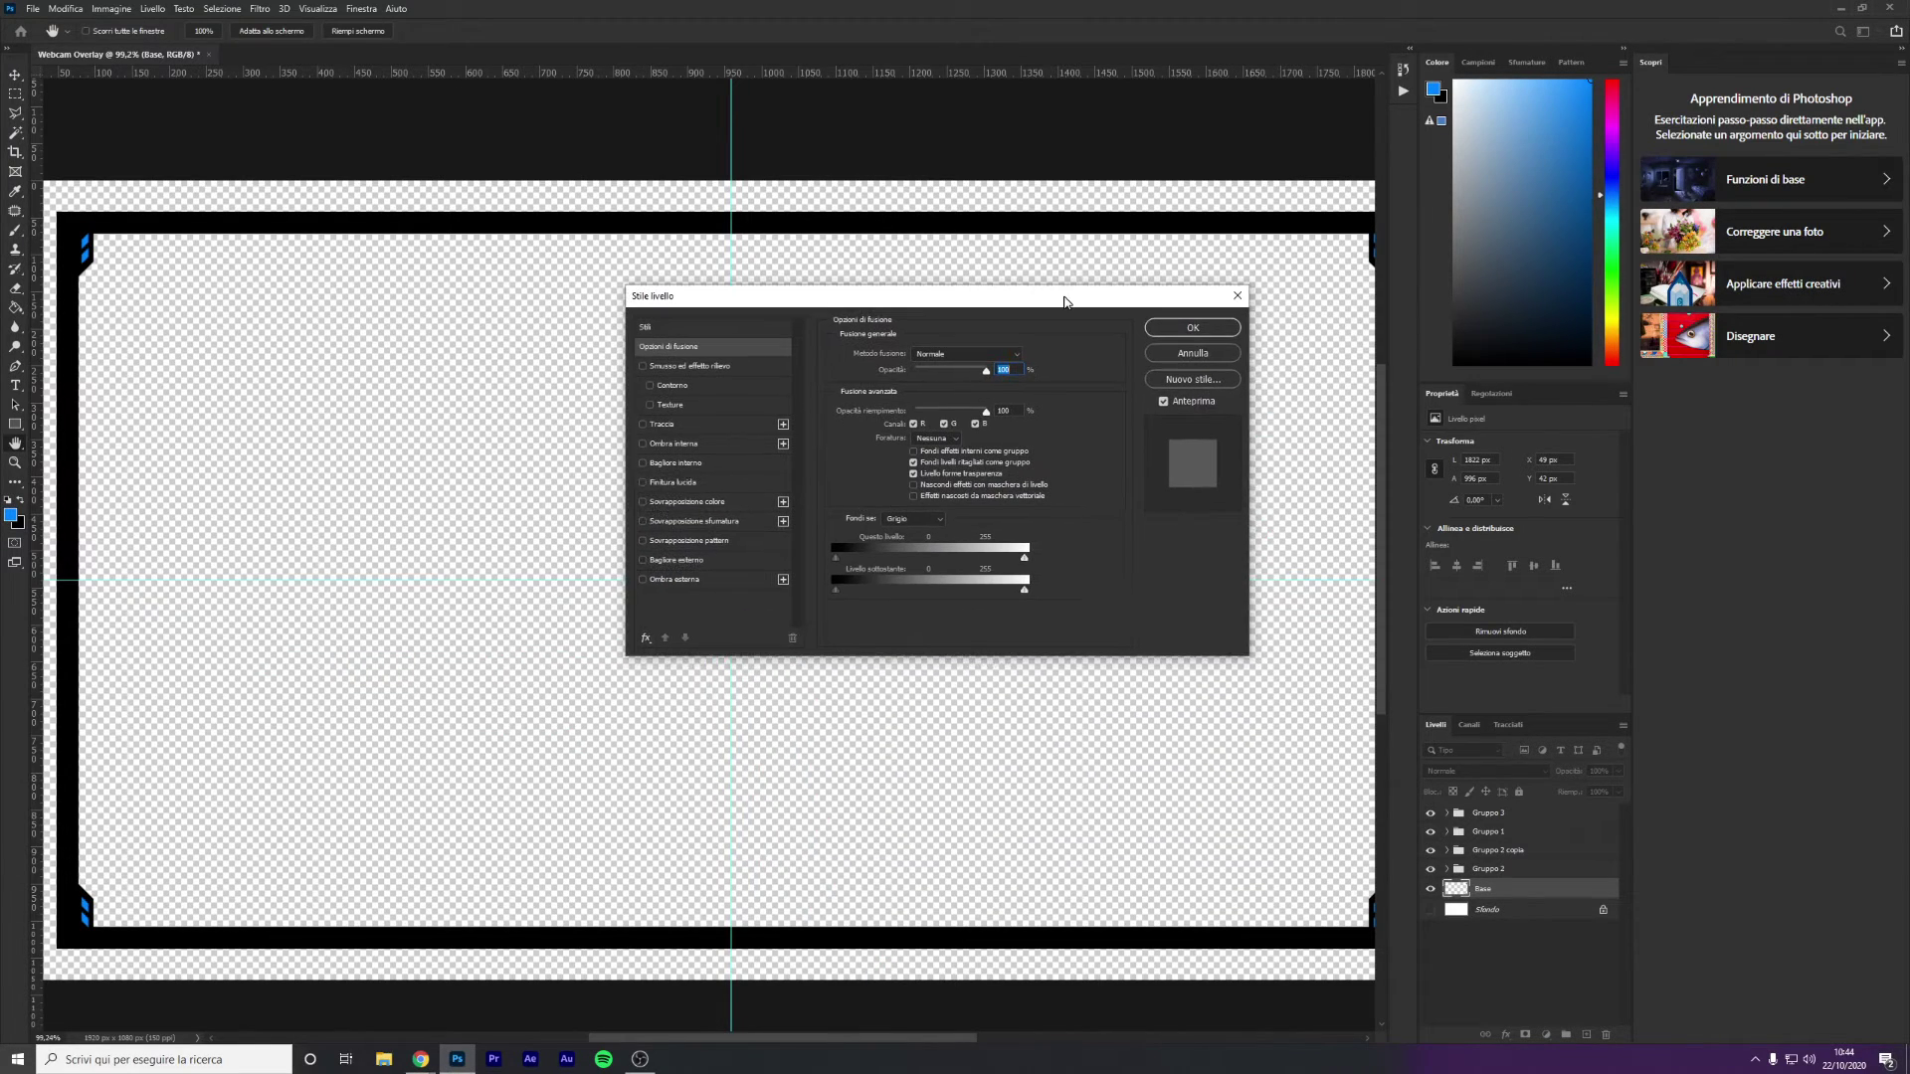
left_click(644, 529)
left_click(737, 523)
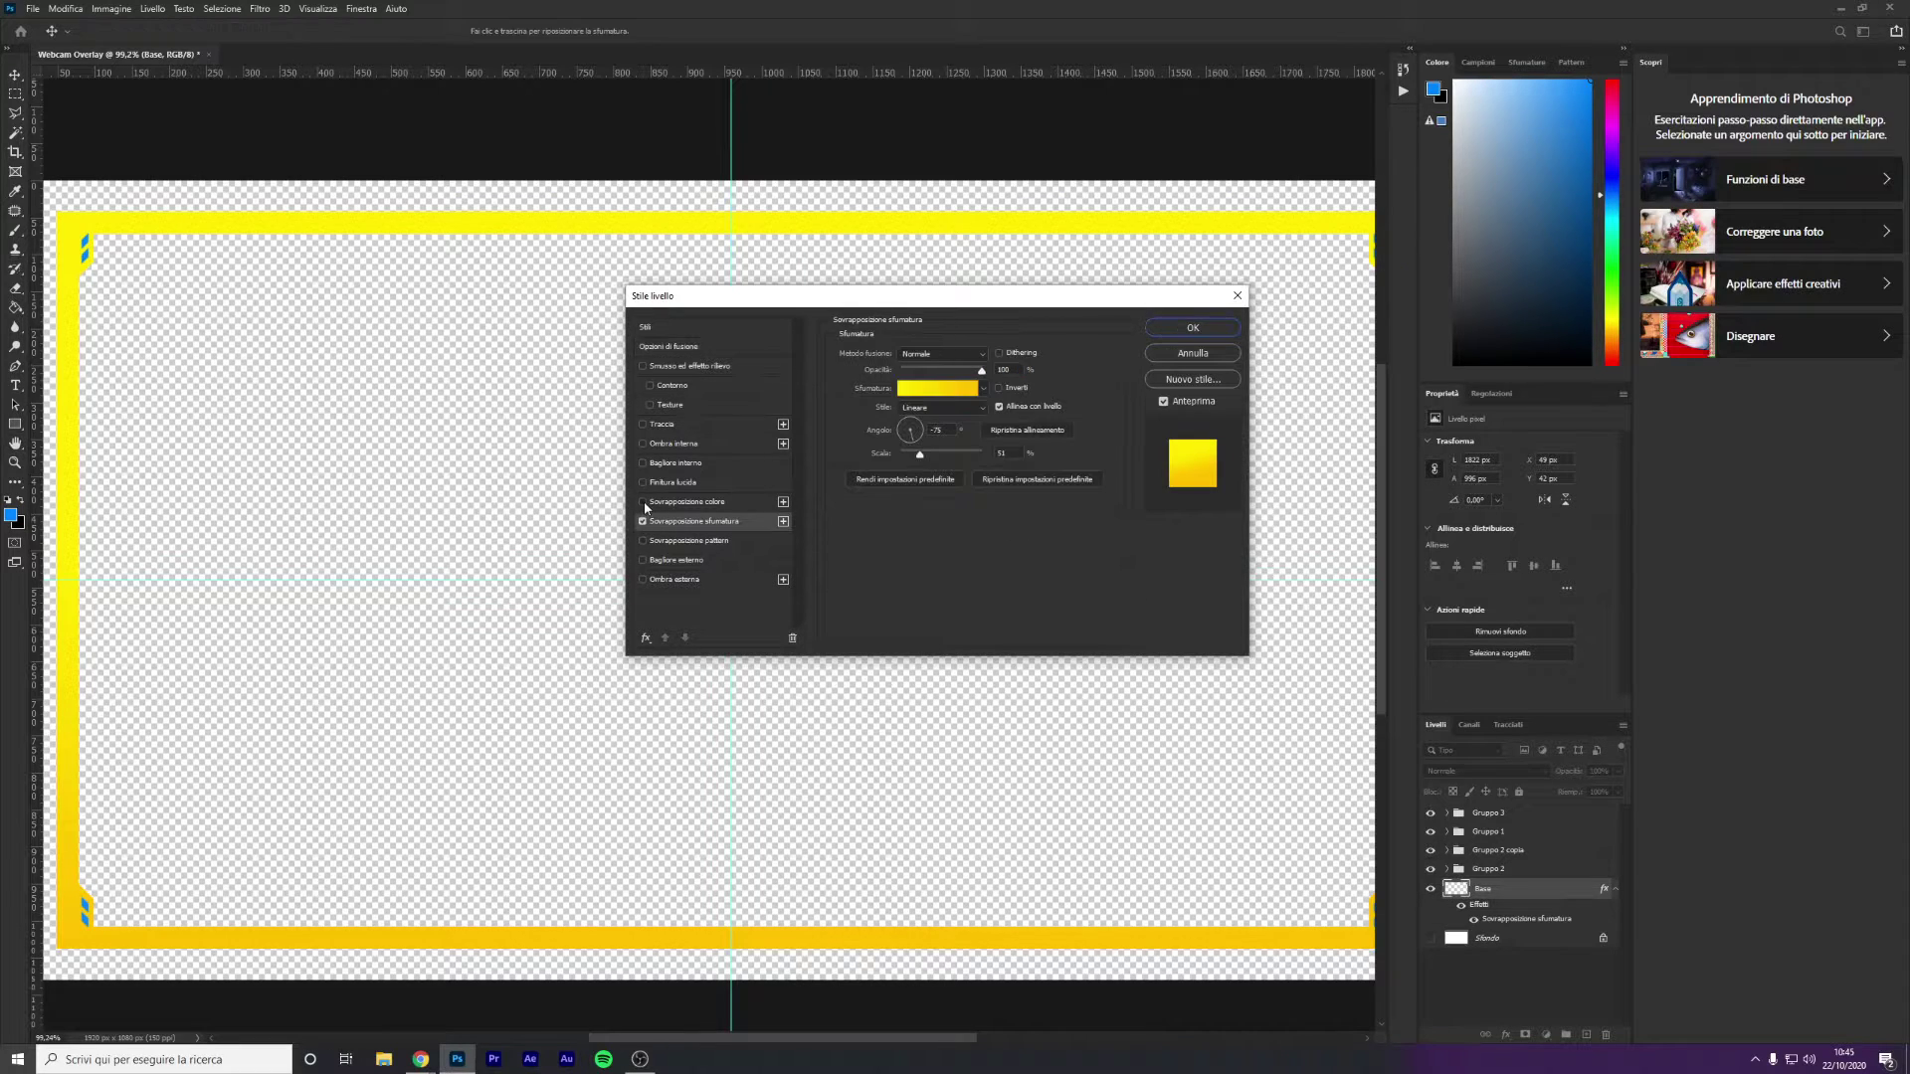
Give the Base layer a dark grey #181818 colour overlay
left_click(644, 521)
left_click(734, 506)
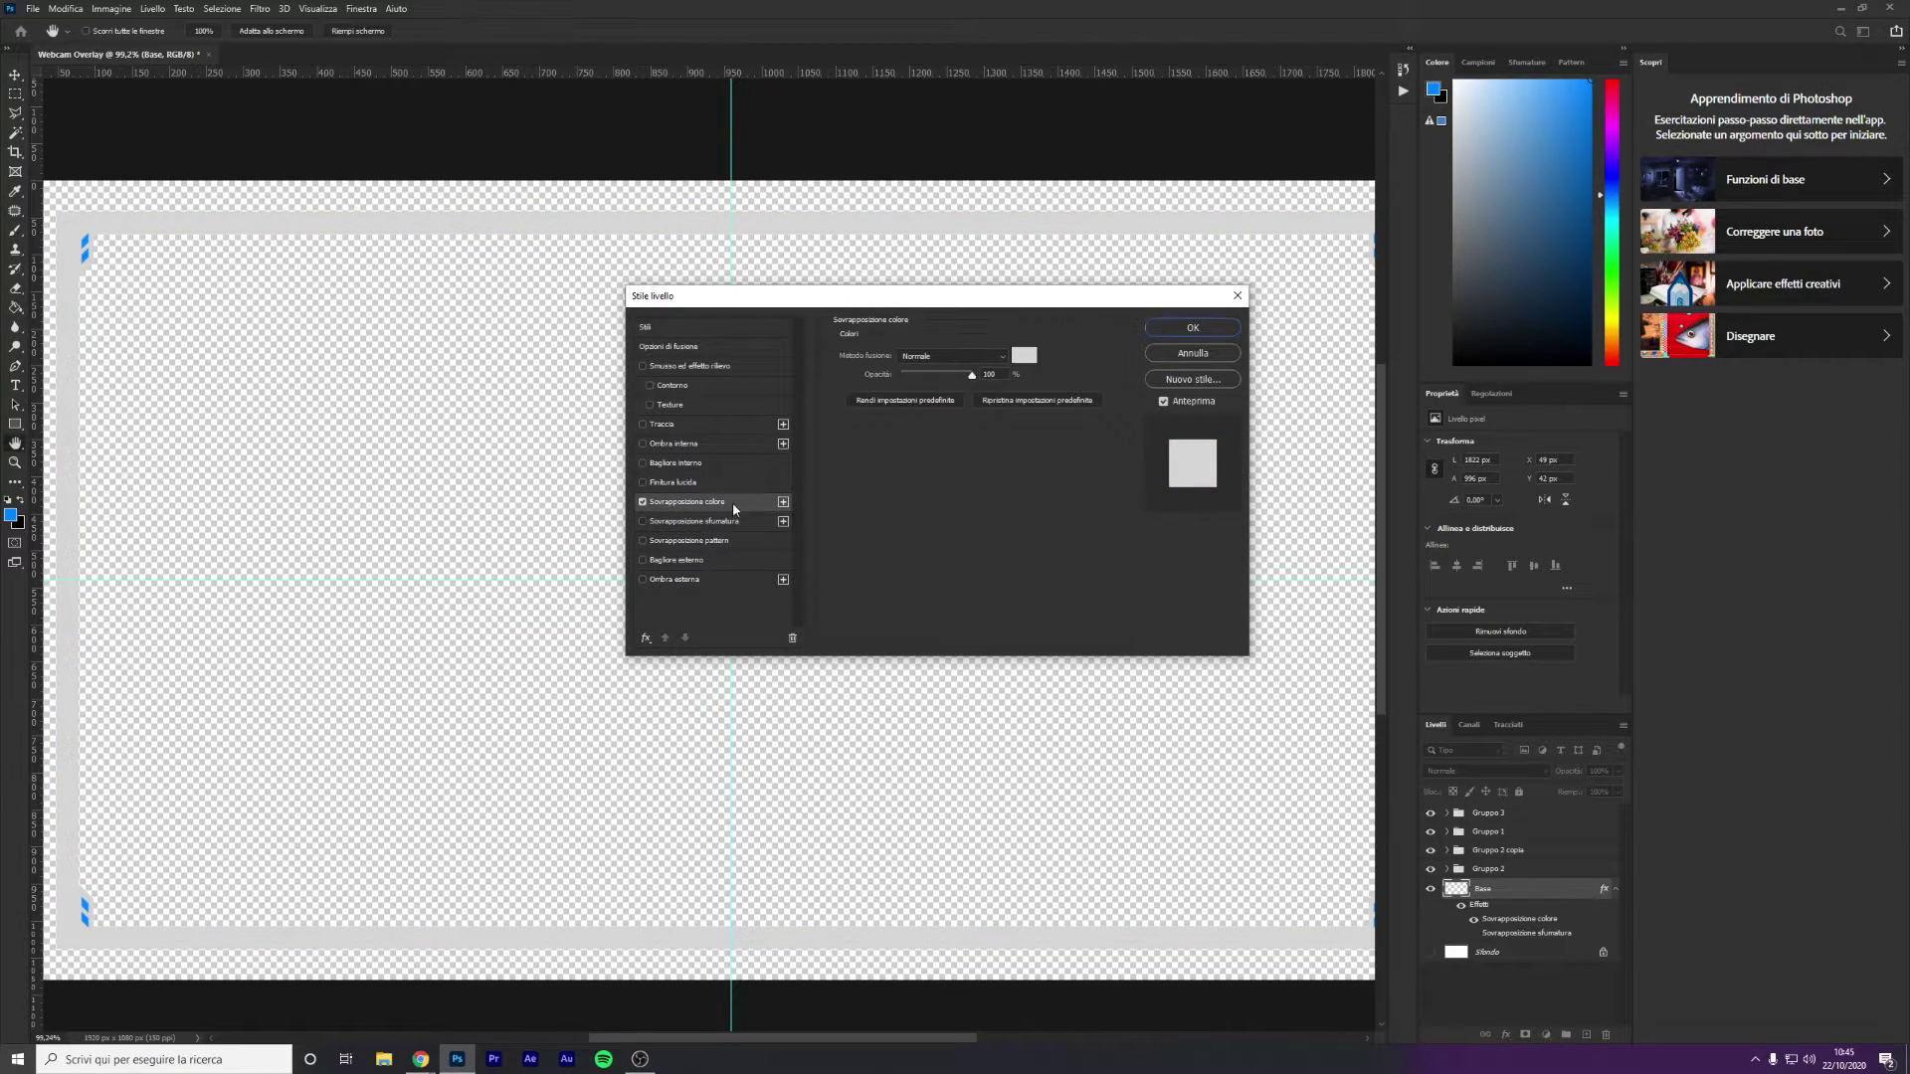
left_click(1023, 355)
left_click(1183, 464)
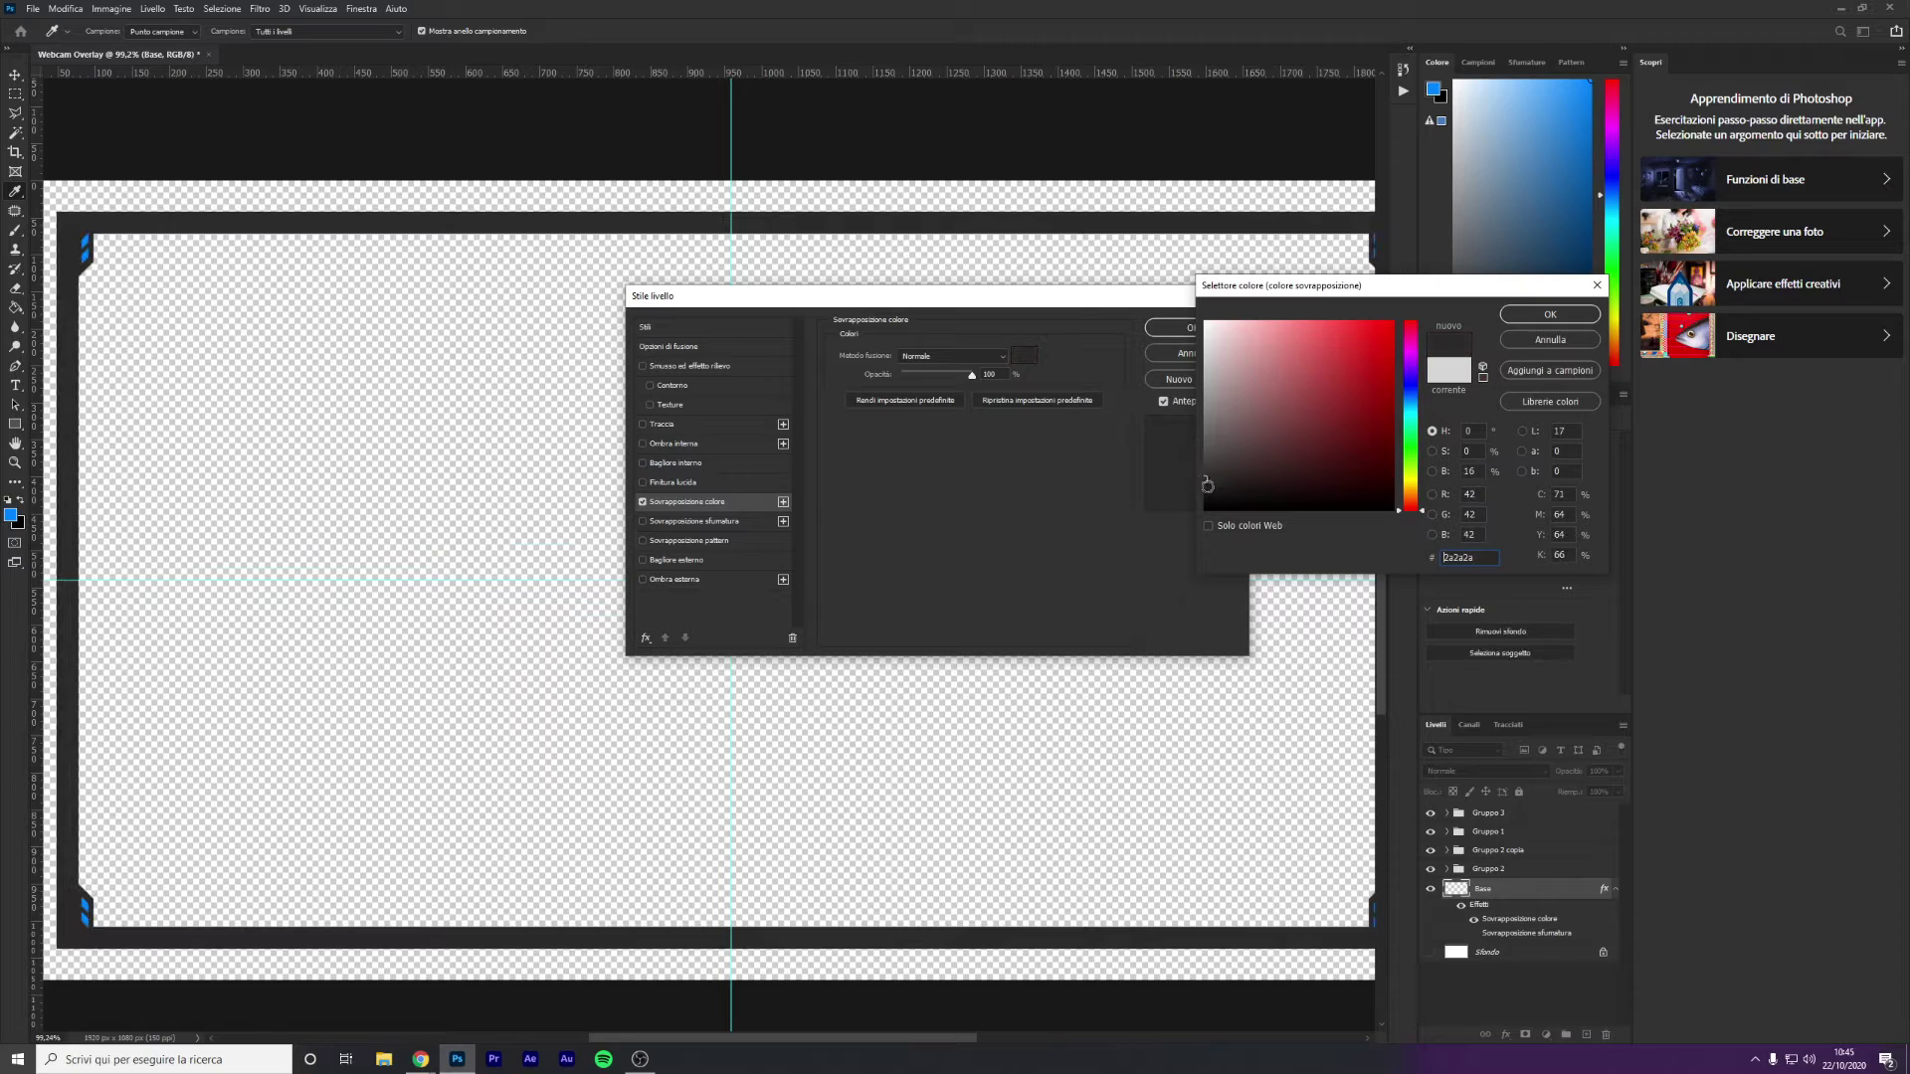
left_click_drag(1221, 485, 1210, 498)
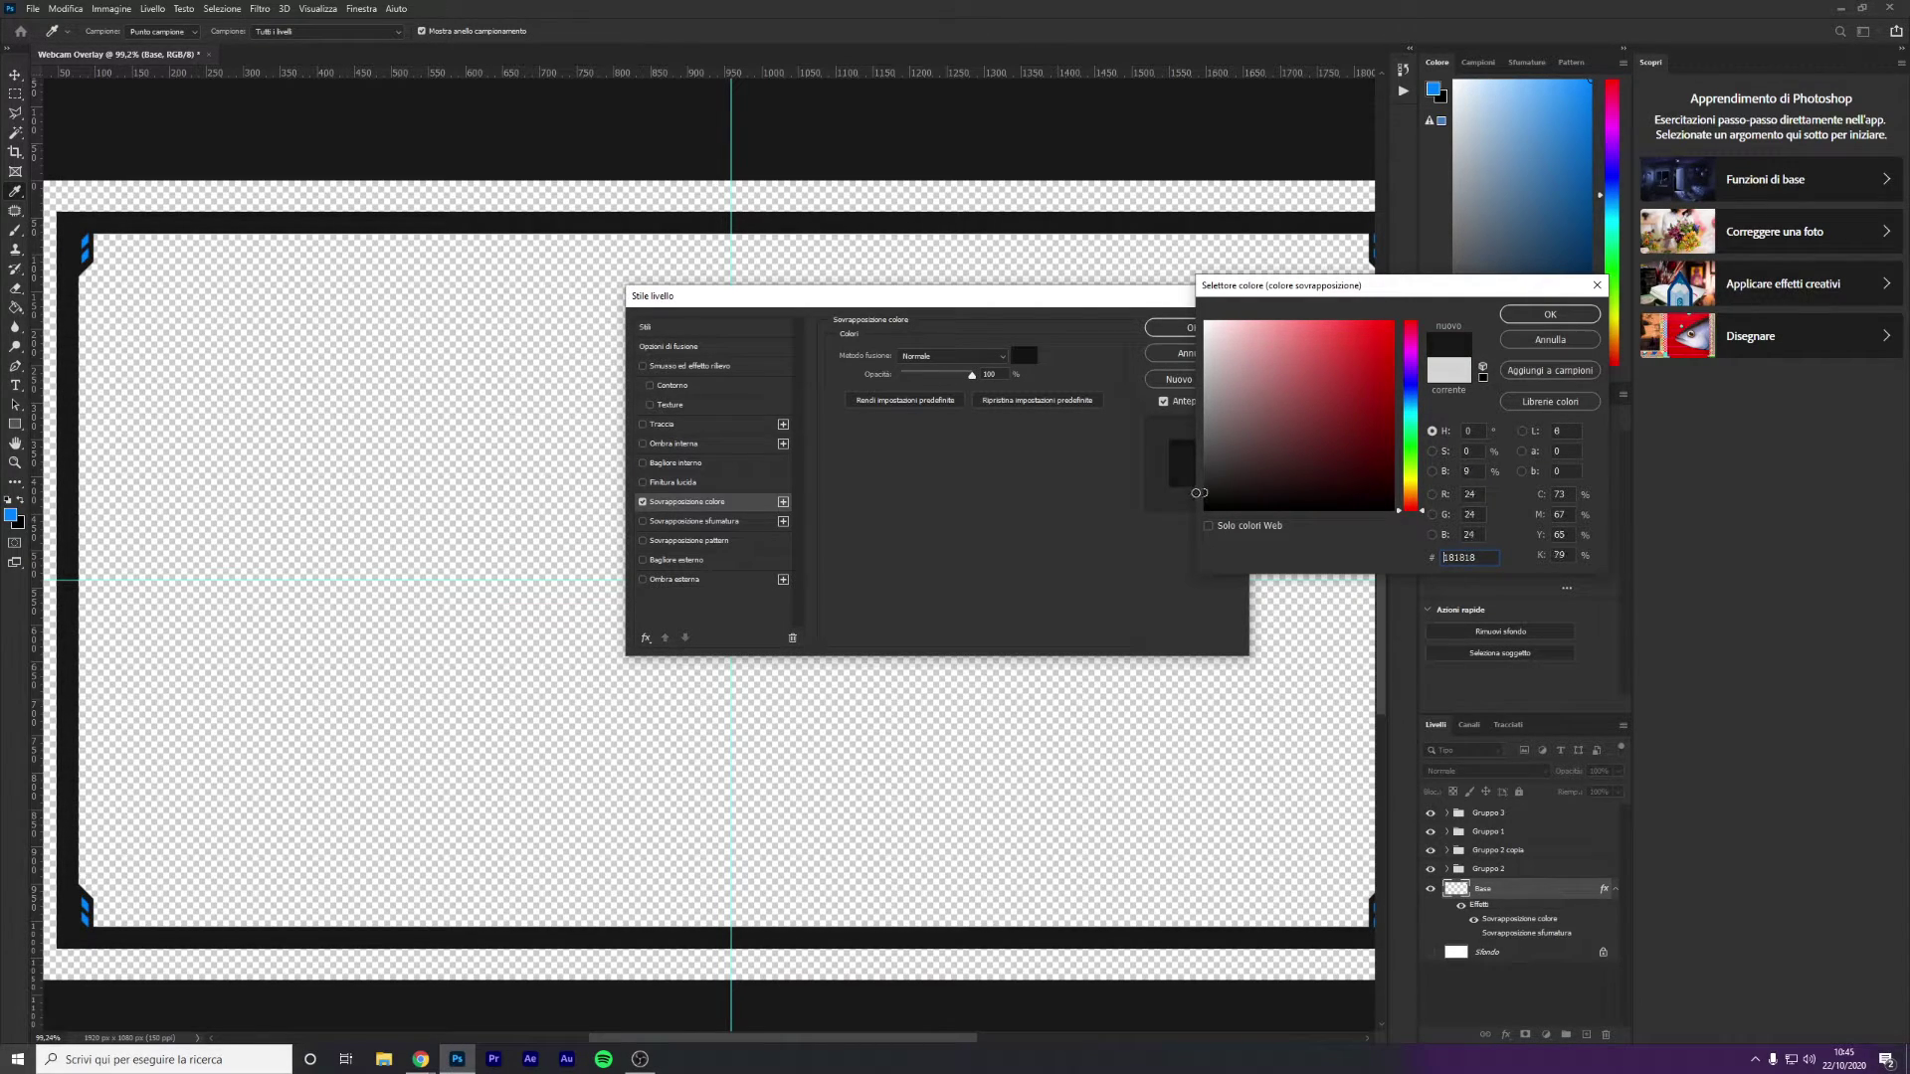
left_click(1537, 317)
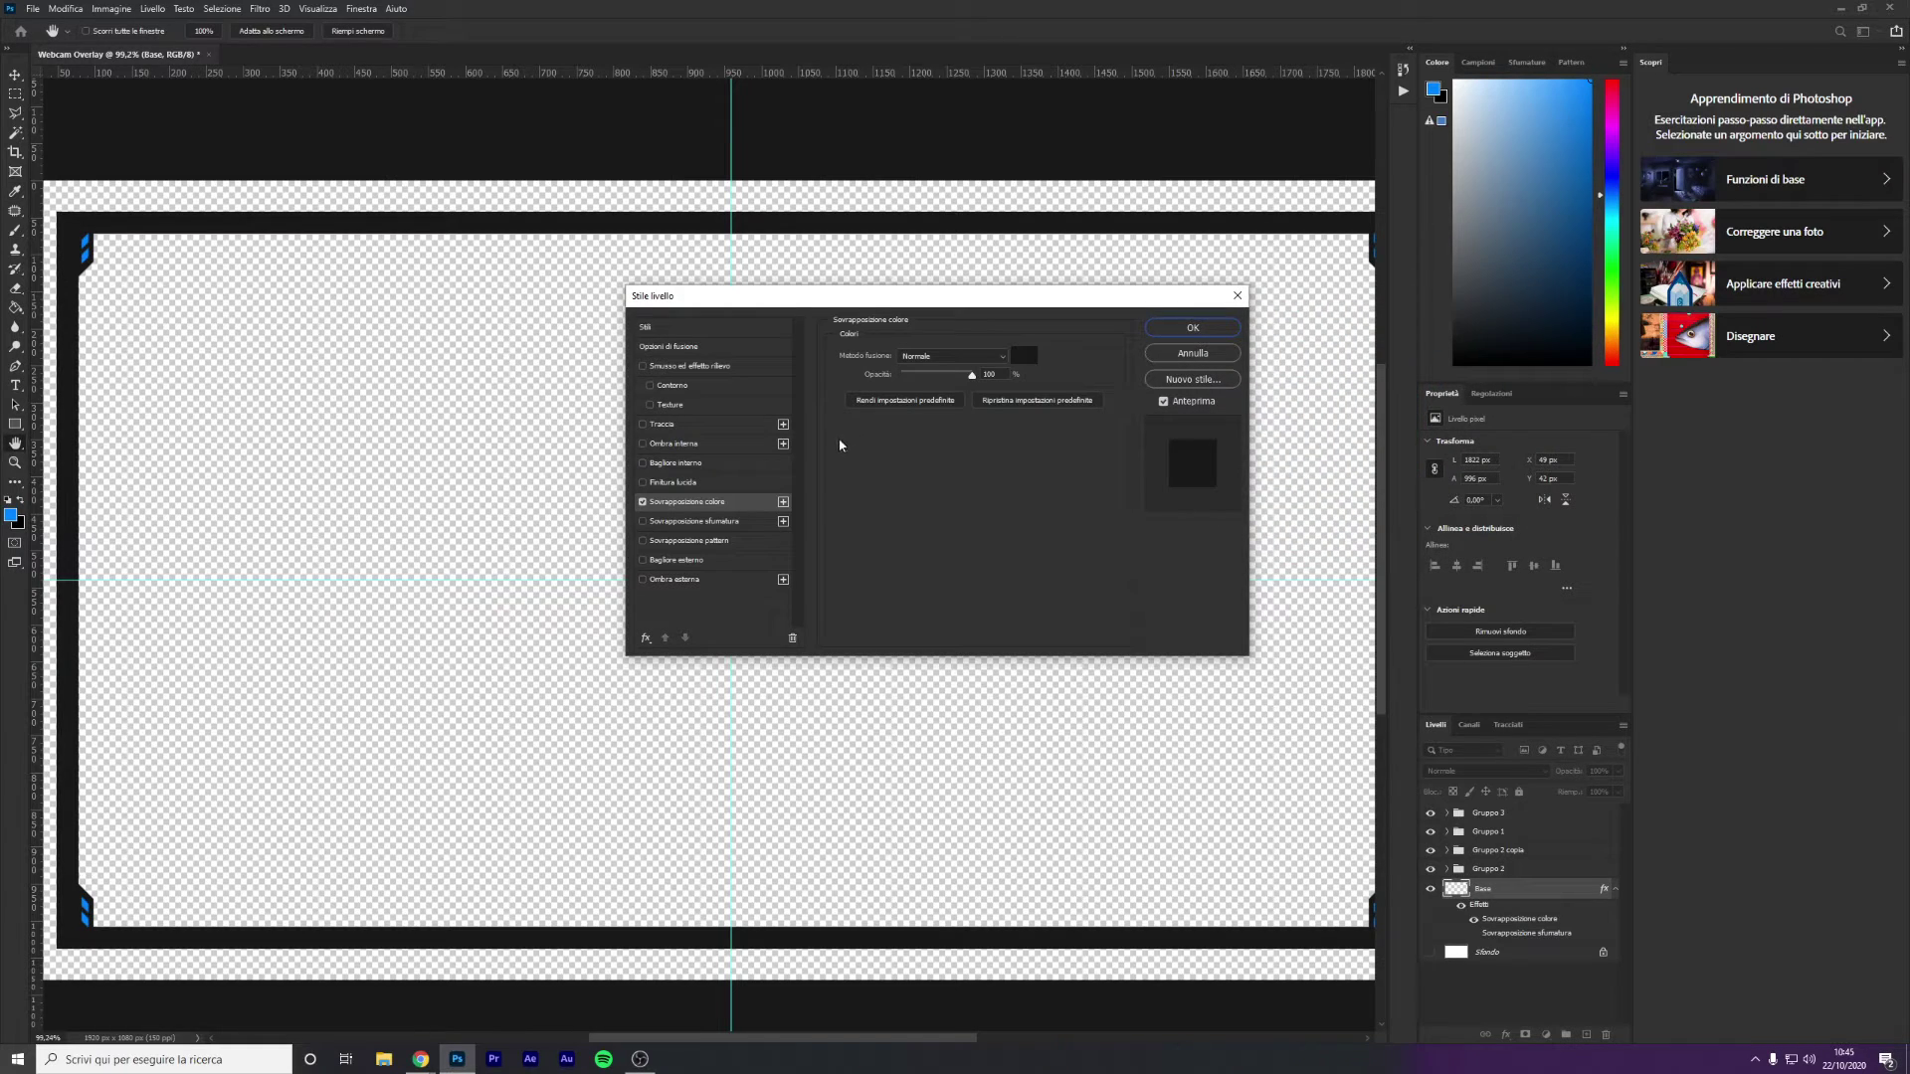
key("Return")
key("v")
scroll(913, 487, "down", 2, "alt")
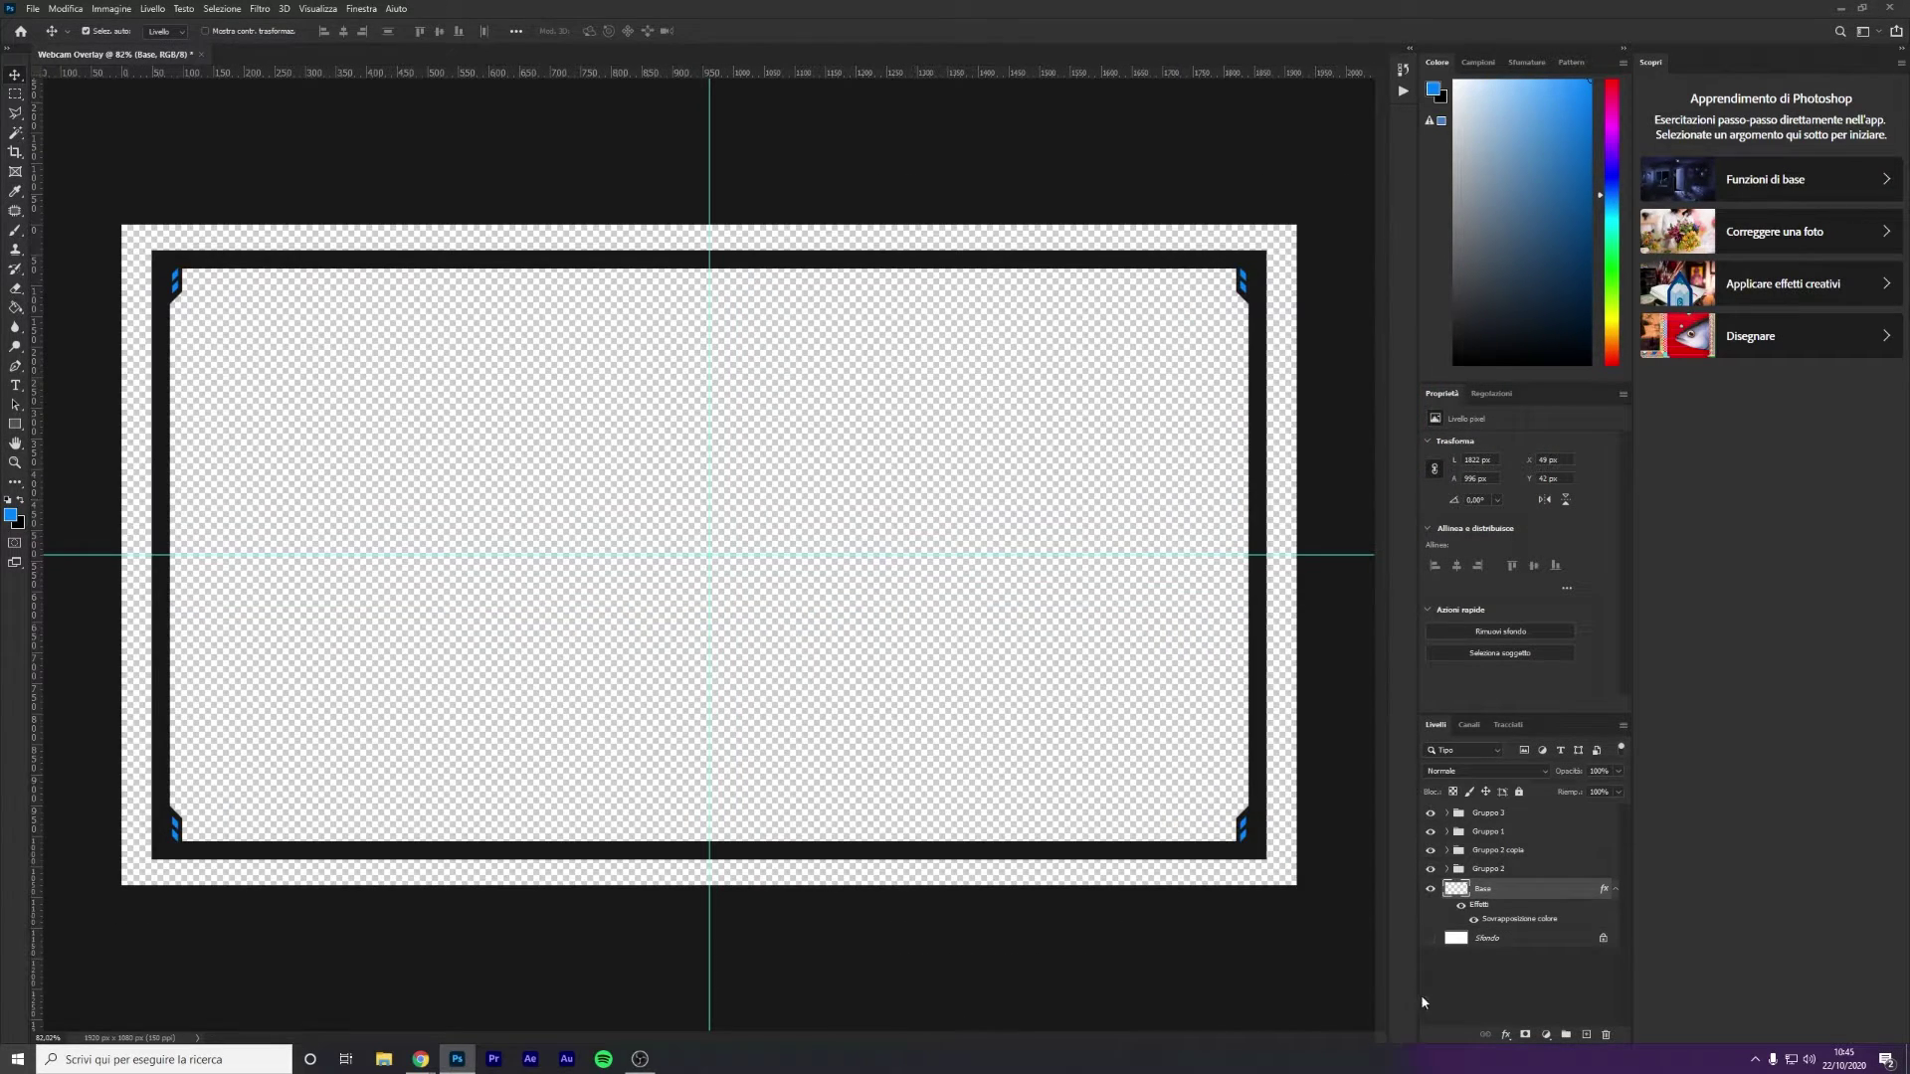
Hide the white Sfondo background and add a new empty layer beneath the frame
left_click(1527, 939)
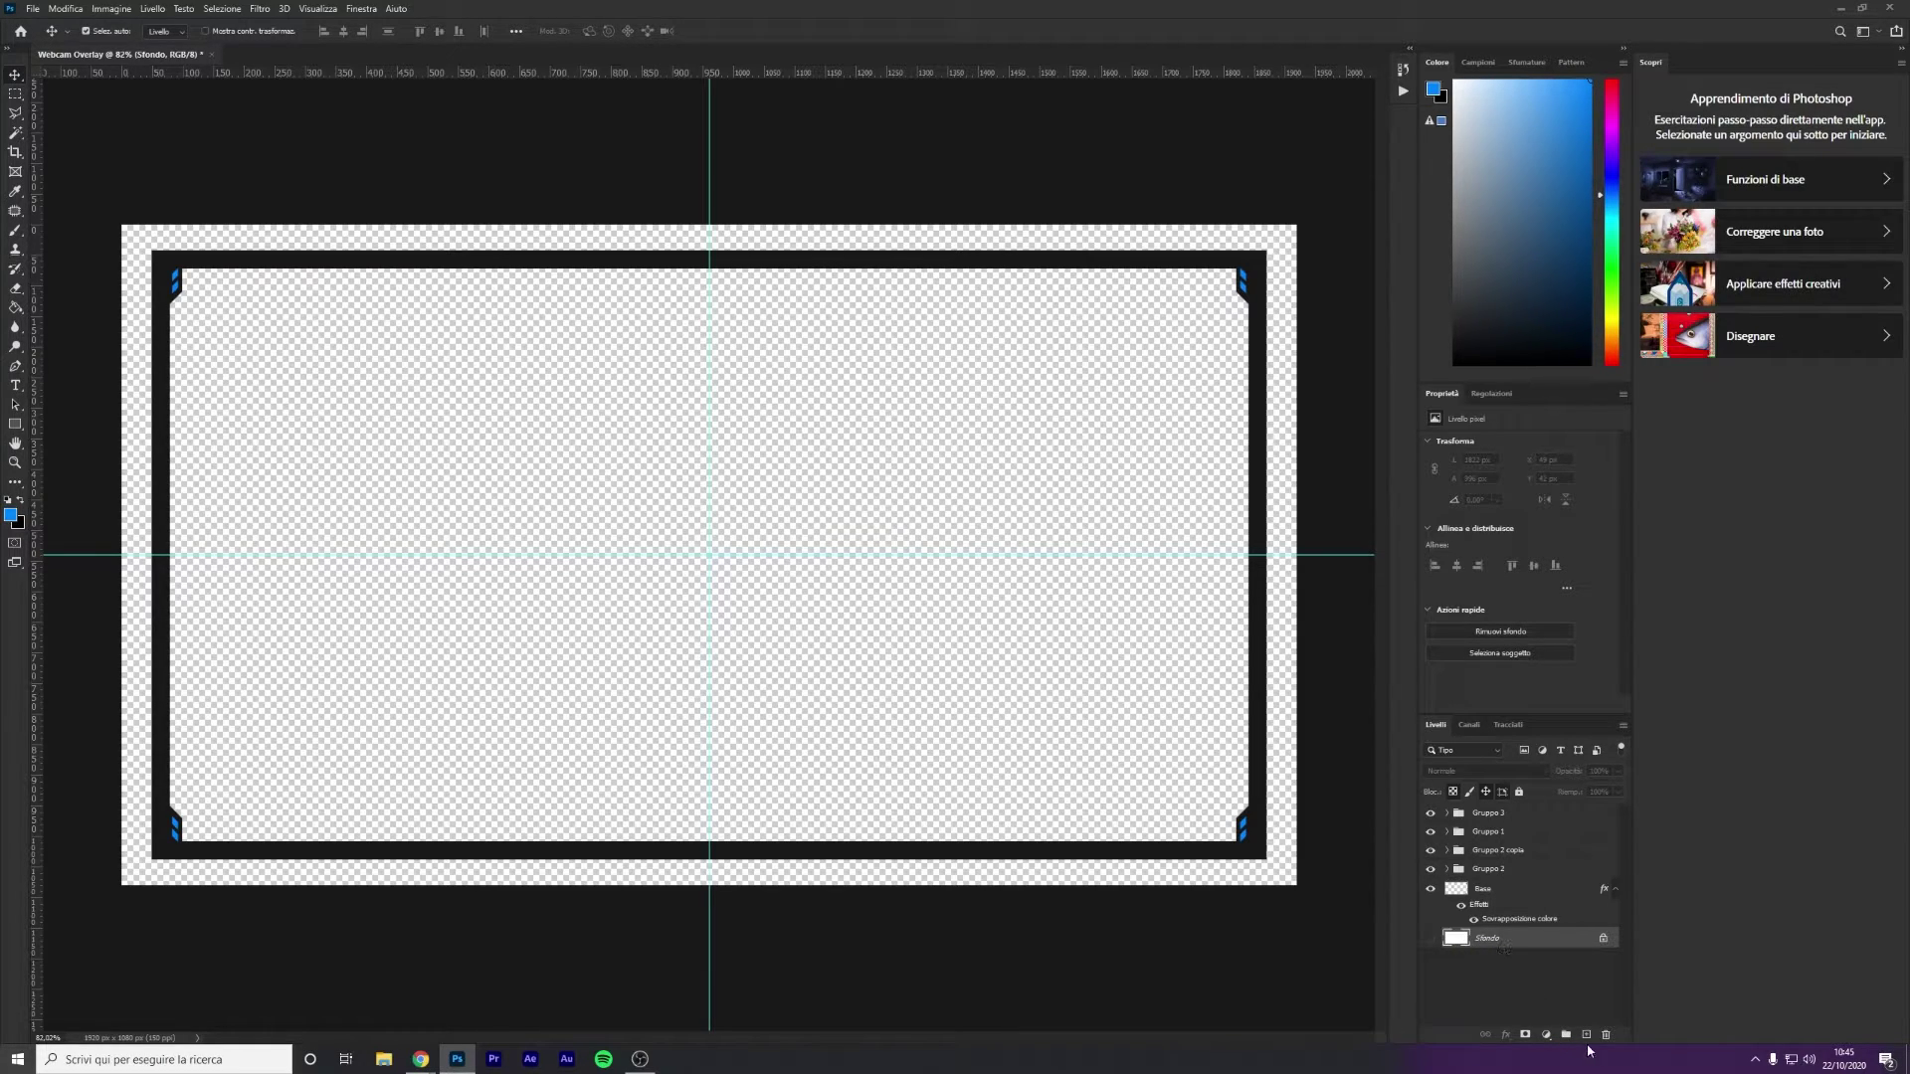
left_click(1432, 939)
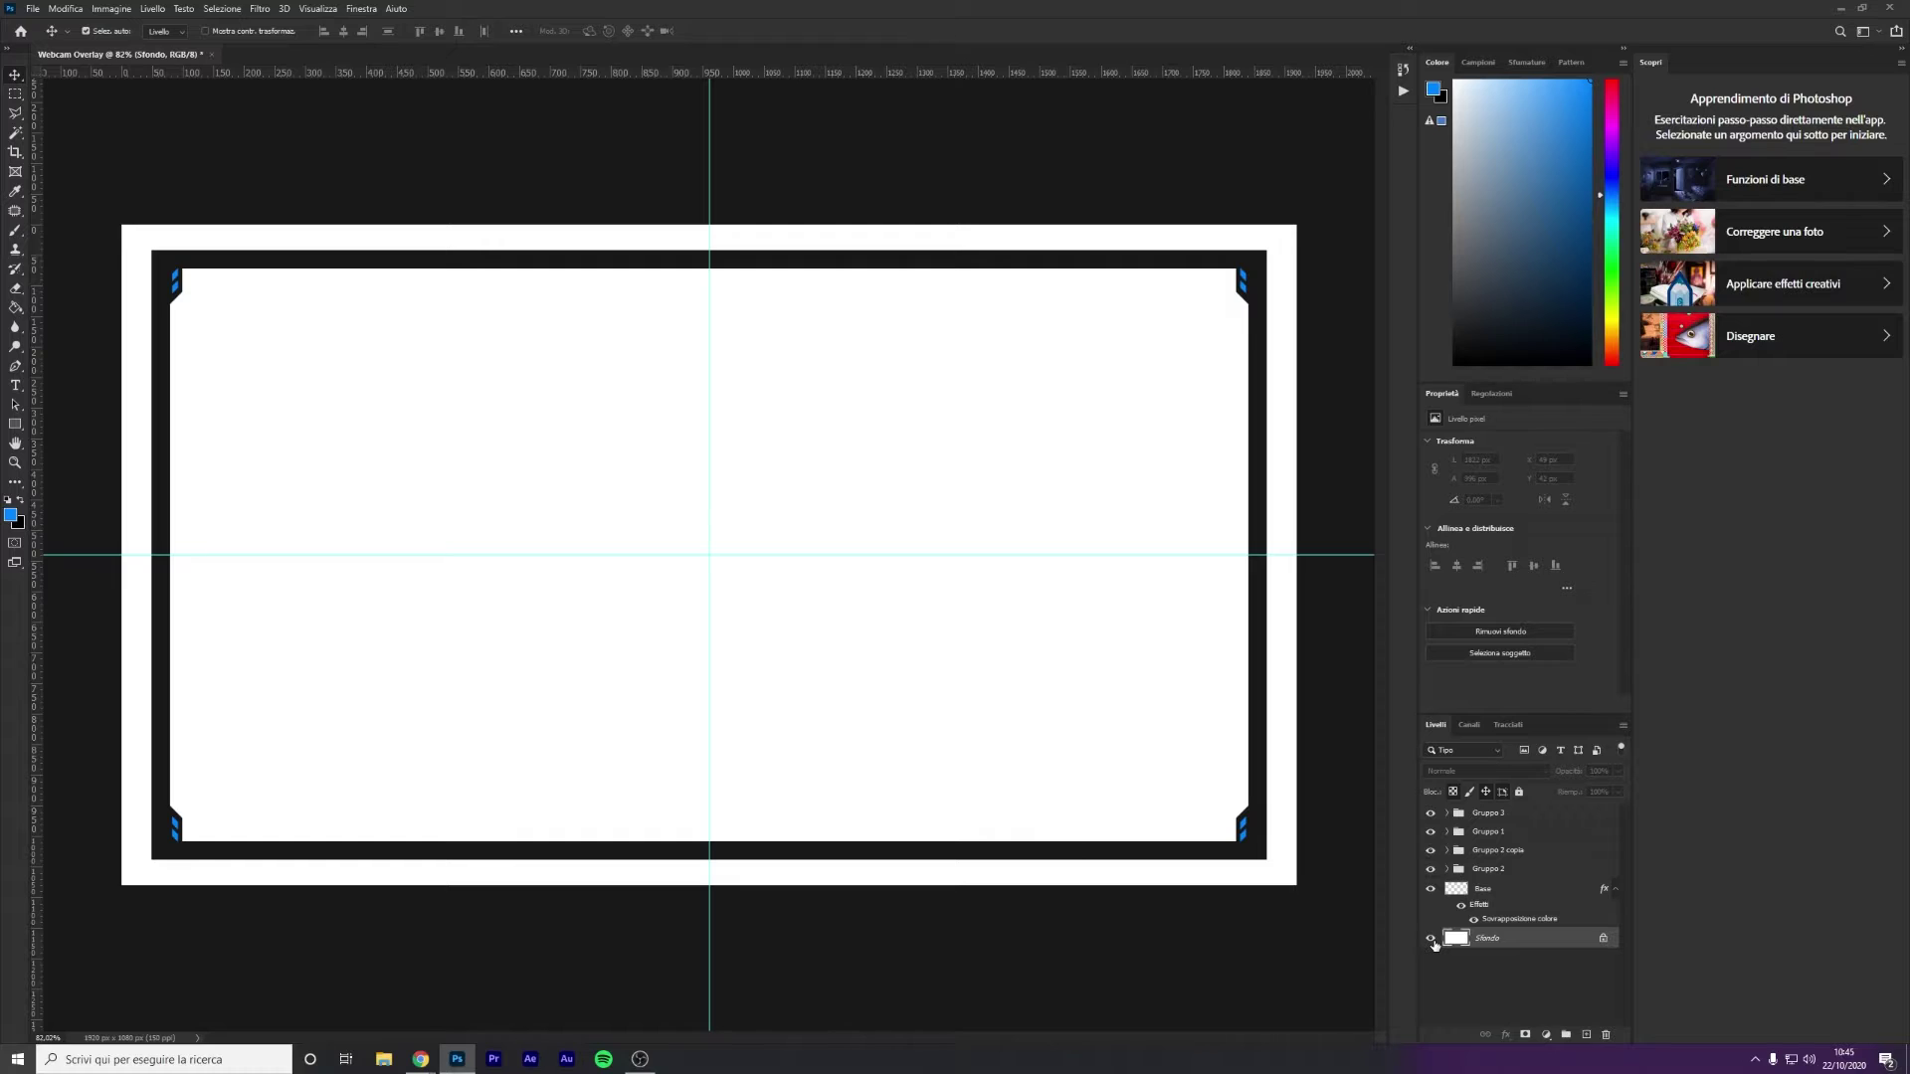
left_click(1433, 940)
left_click(1587, 1035)
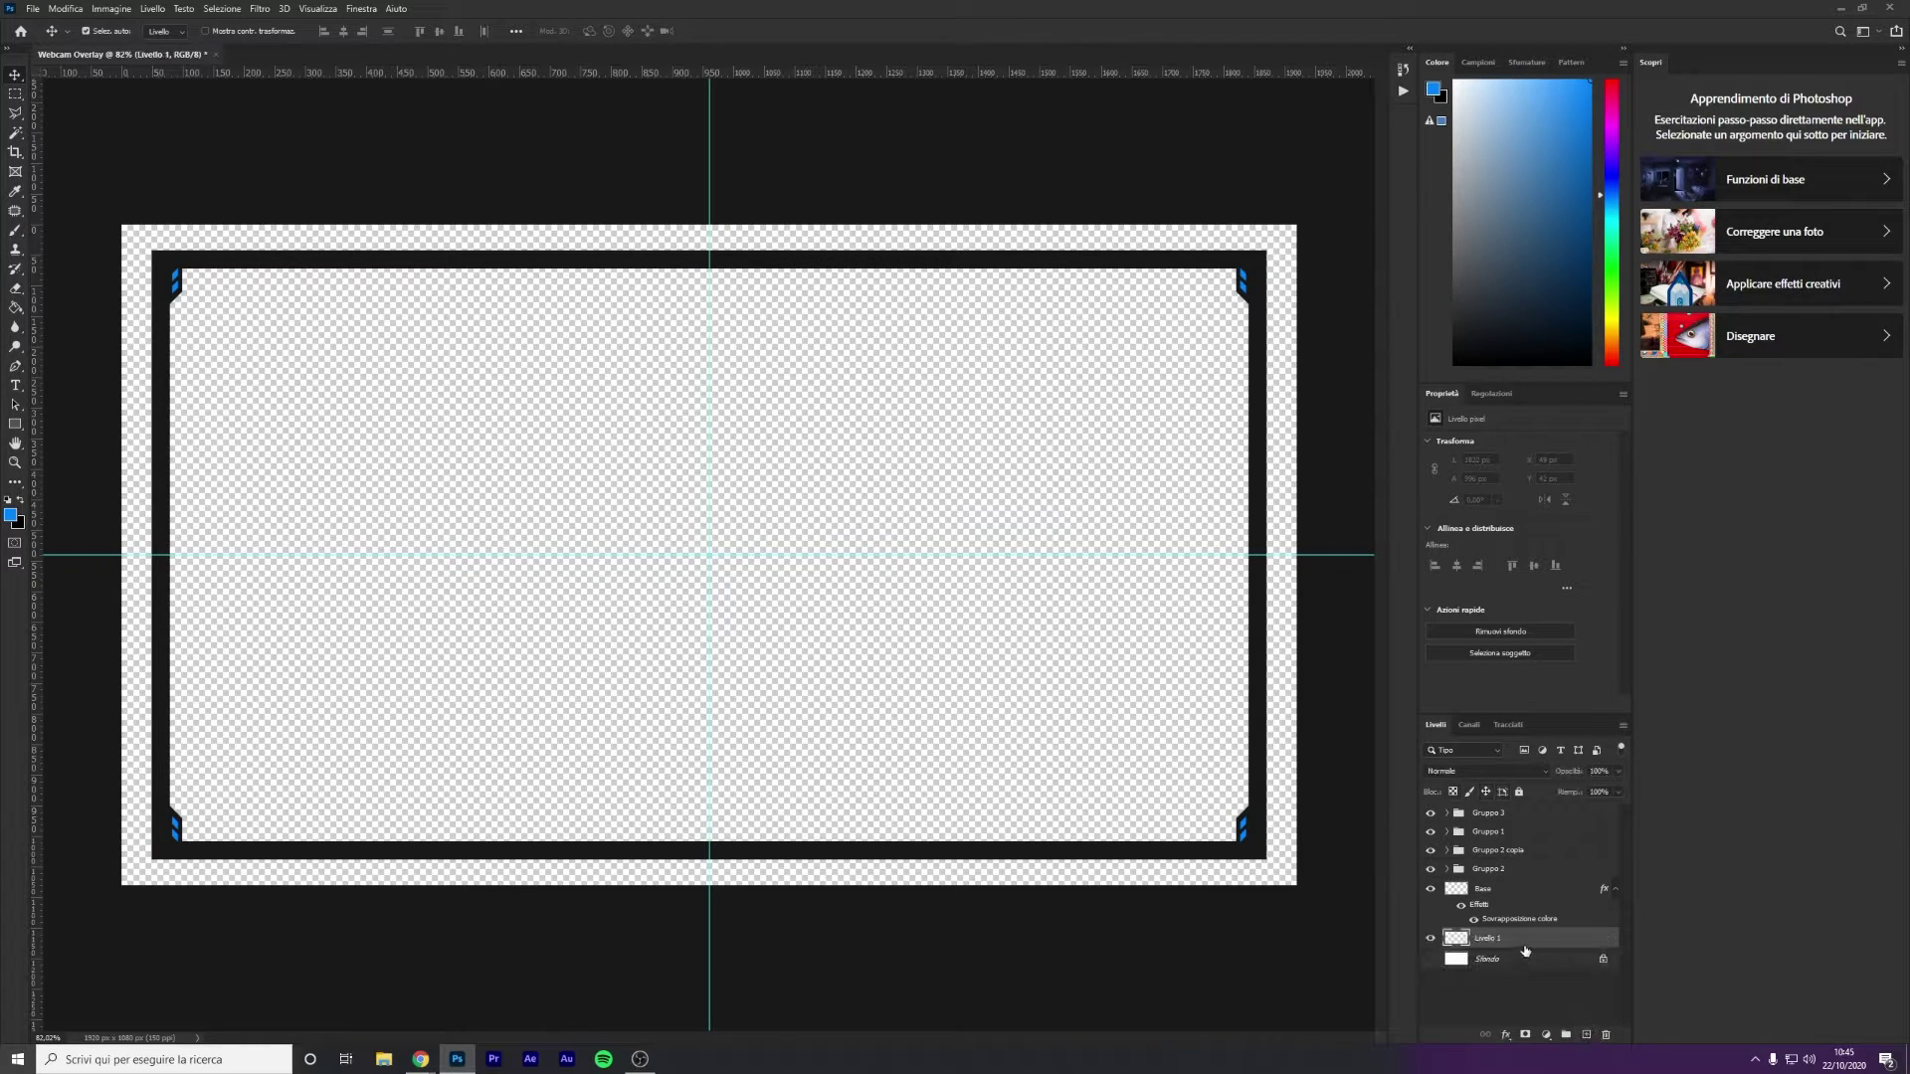
mouse_move(1525, 939)
left_mouse_down()
mouse_move(1526, 974)
mouse_move(1521, 950)
left_mouse_up()
Fill the new Livello 1 solid black with the Paint Bucket and reselect the Base layer
left_click(15, 308)
left_click(21, 501)
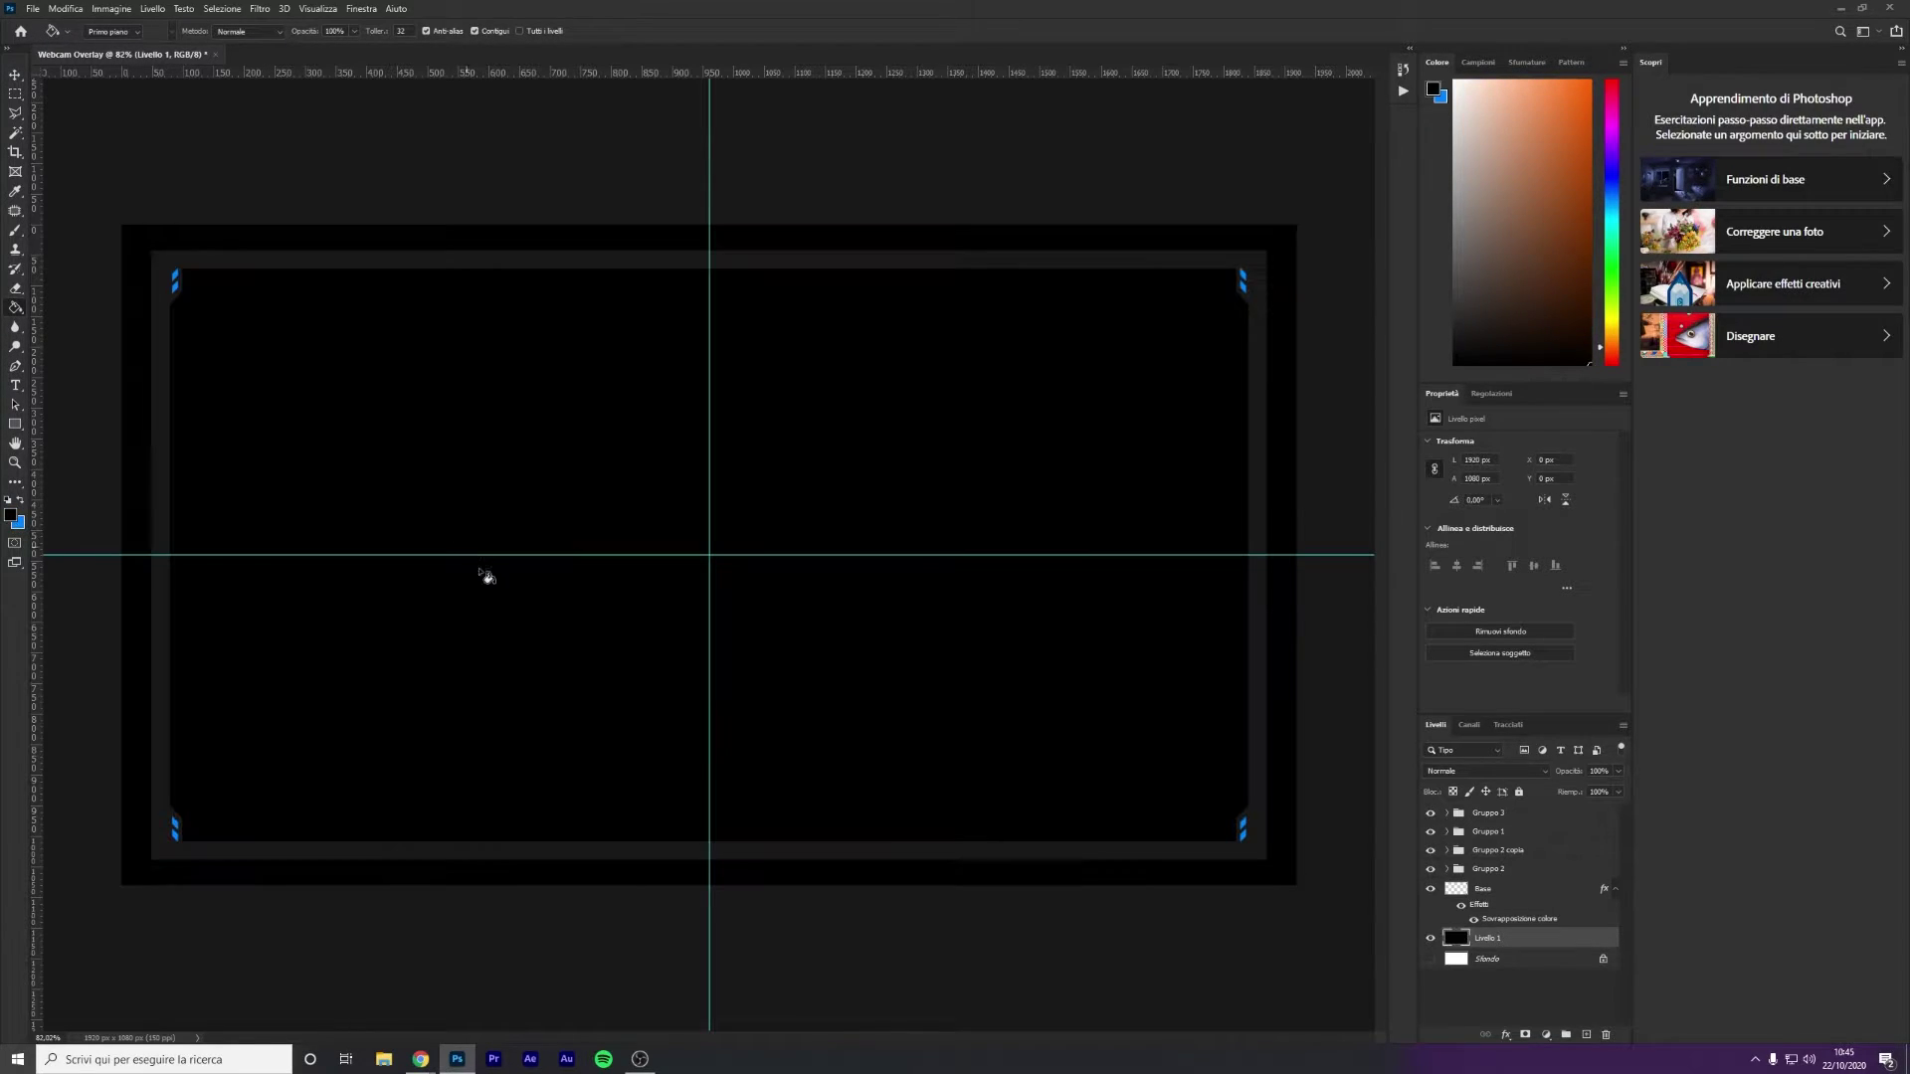
left_click(482, 575)
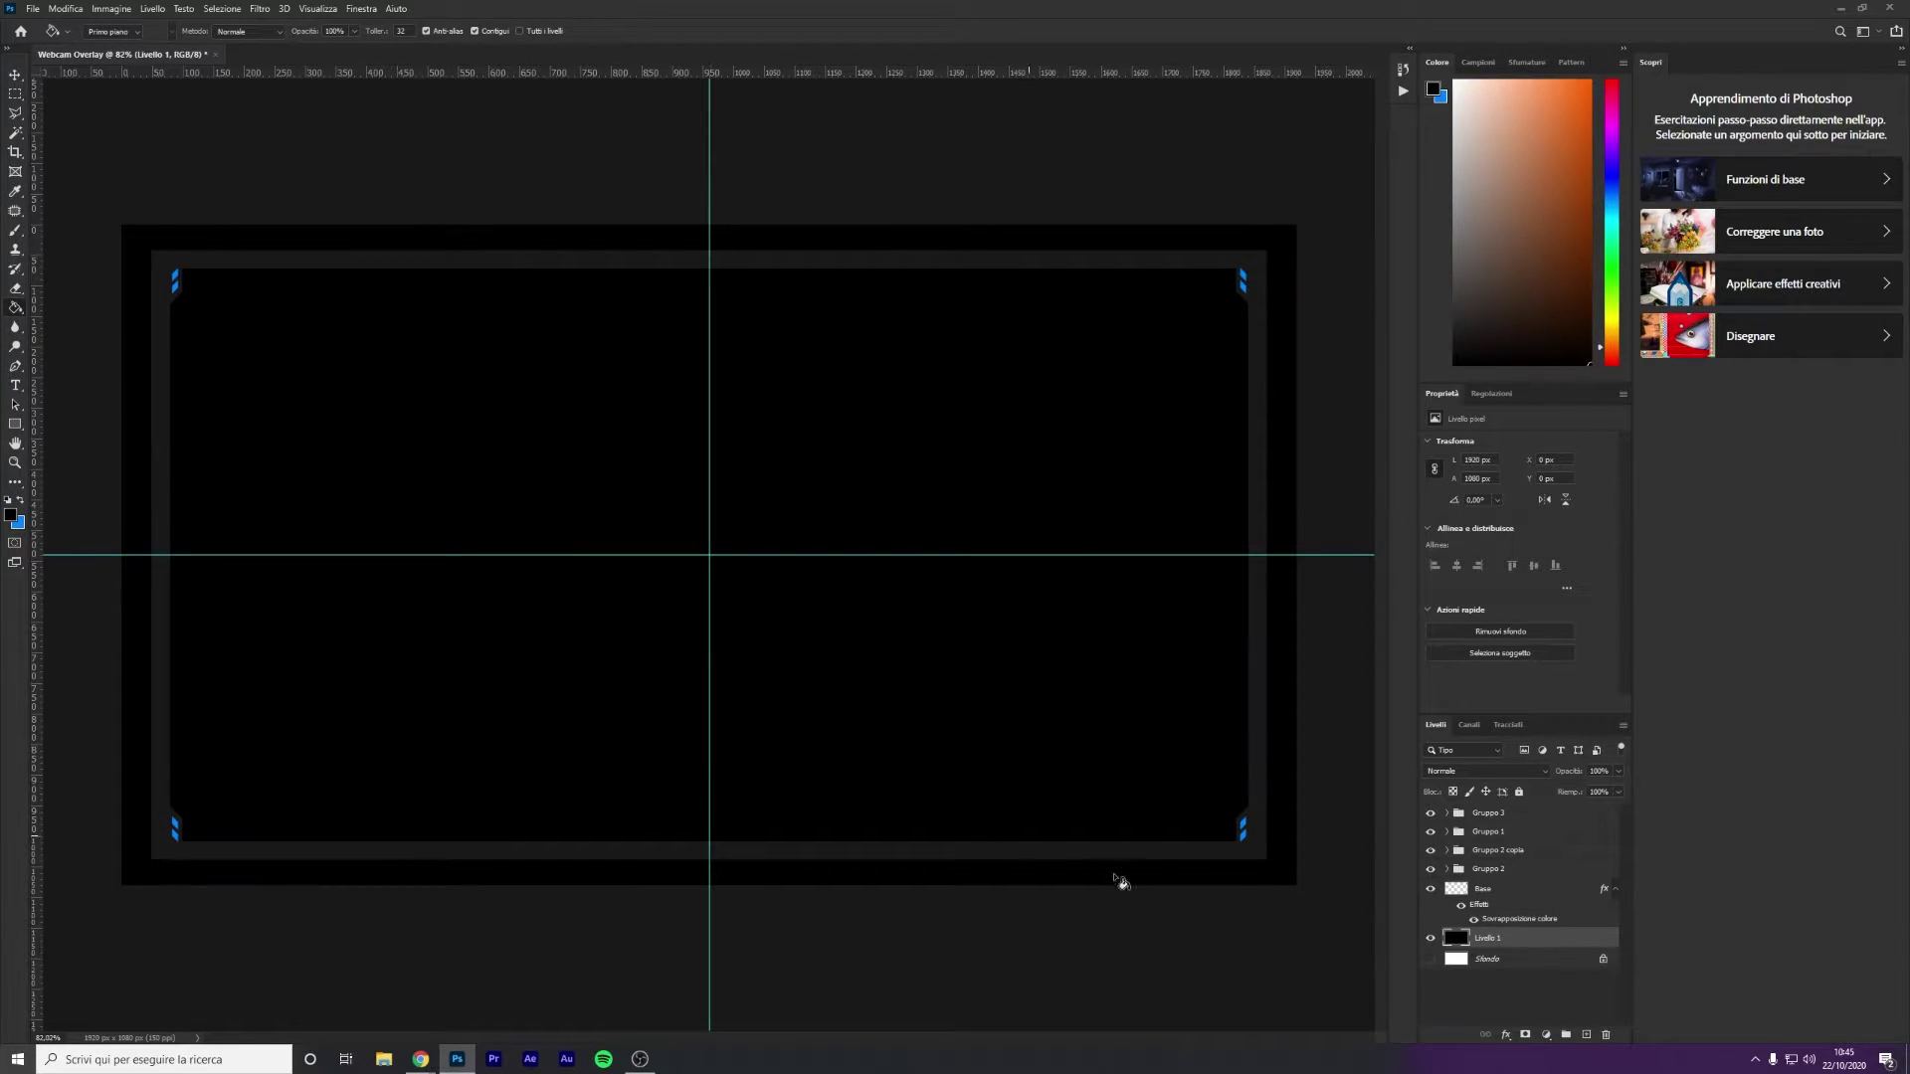
left_click(16, 74)
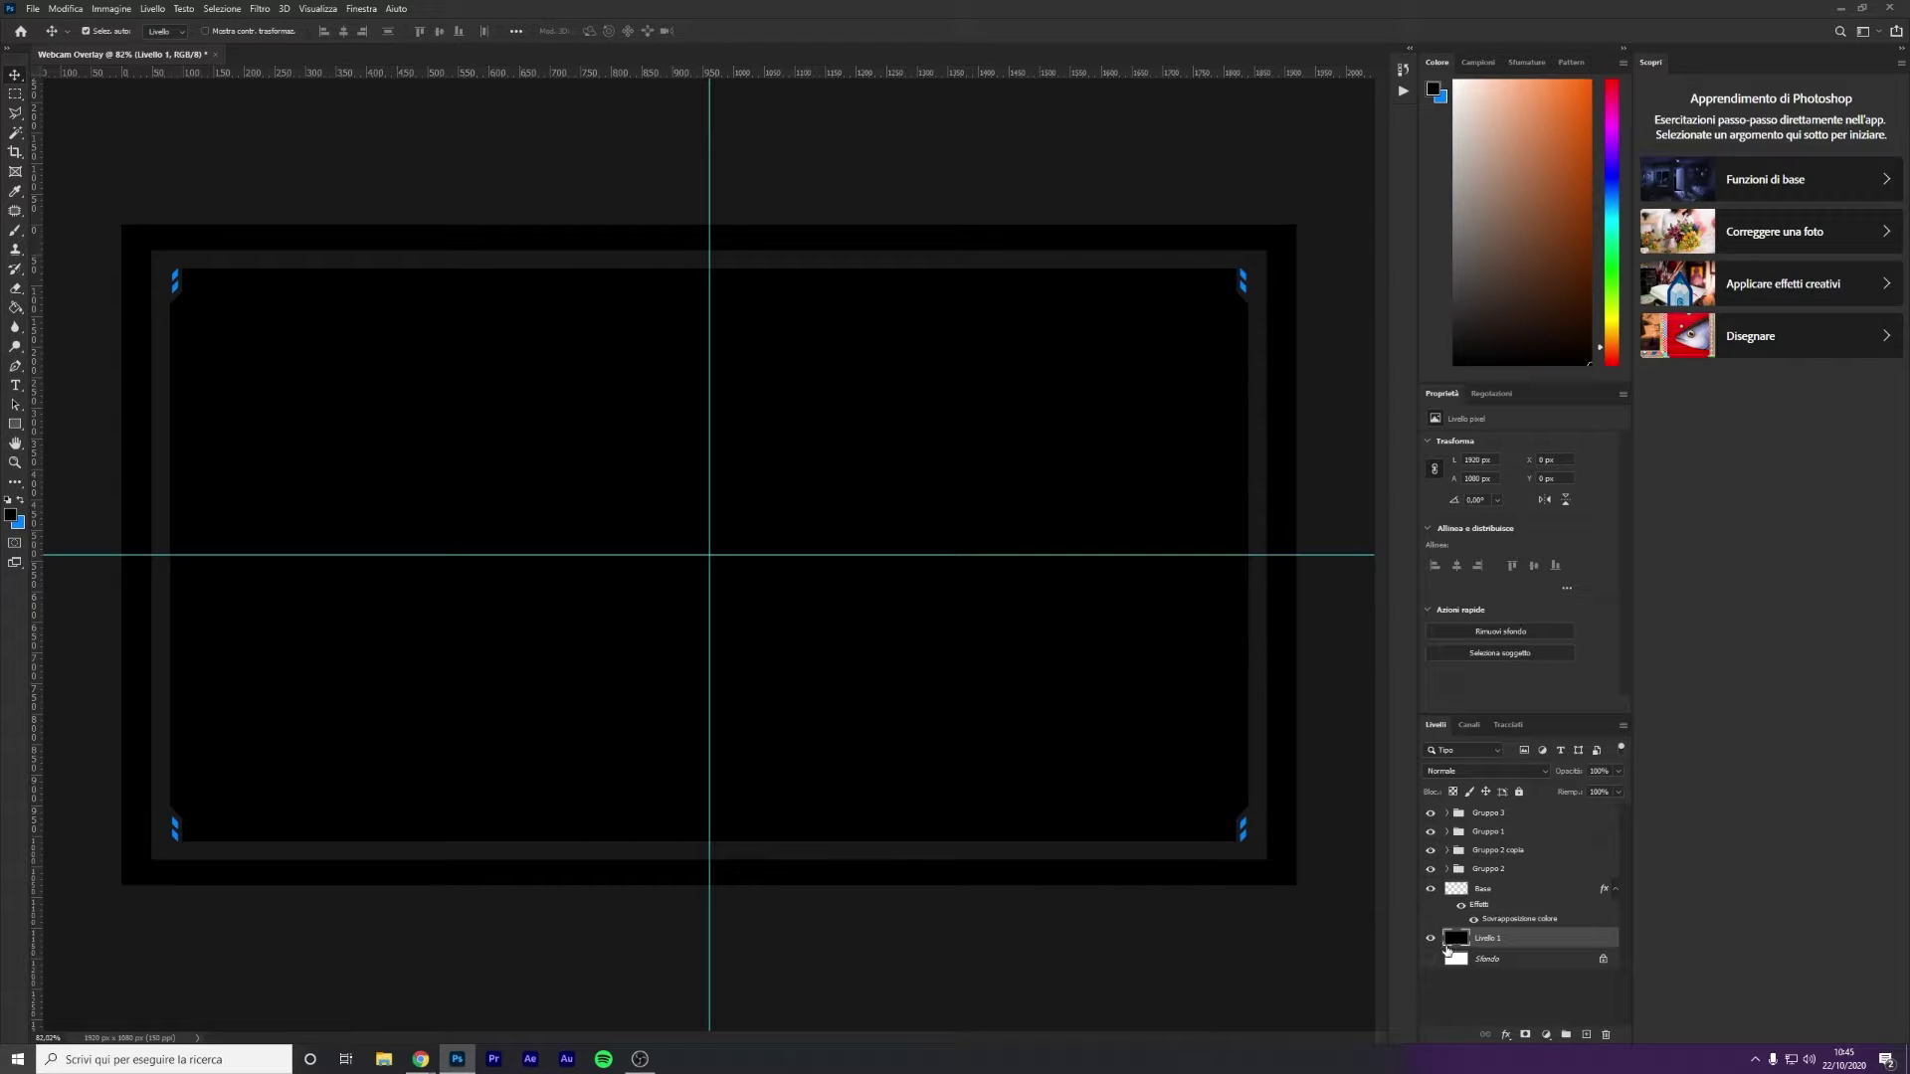
left_click(1513, 891)
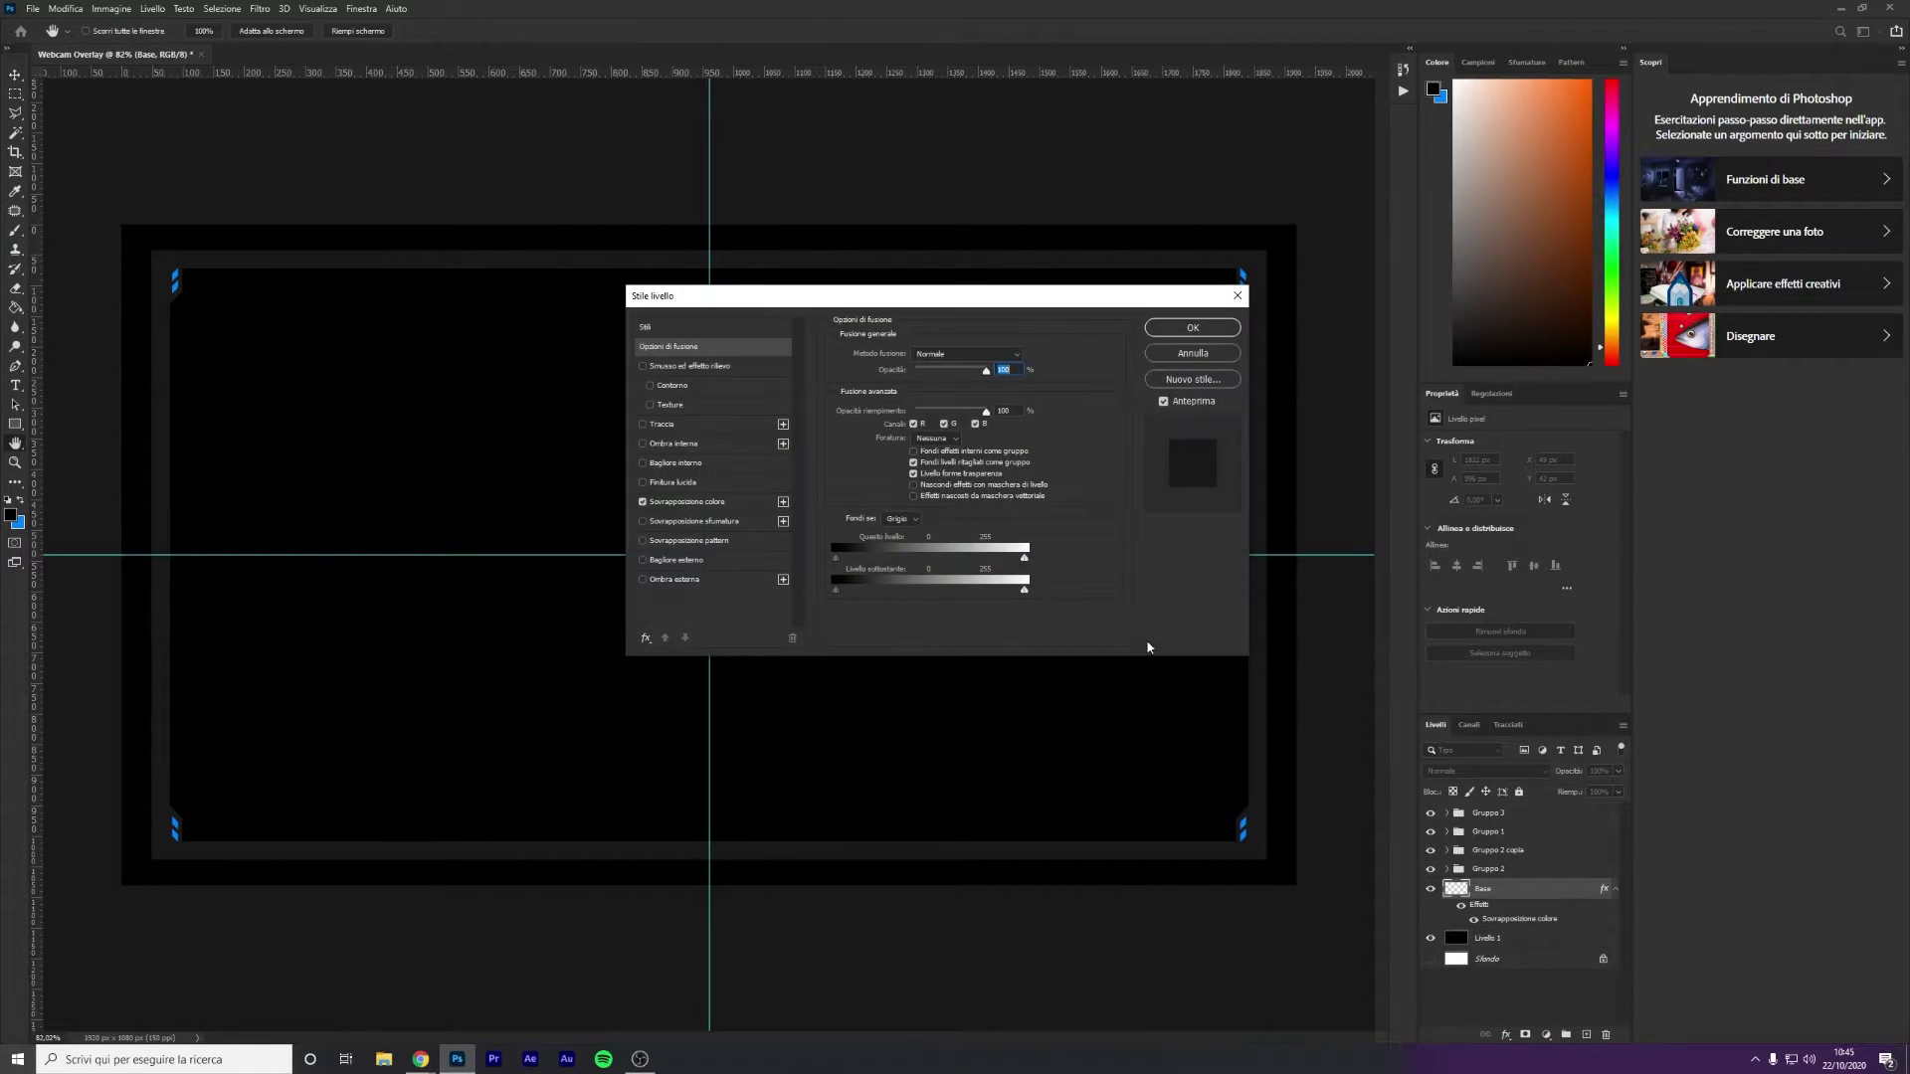
Add Bevel and Emboss to the Base frame using the Inner Bevel style
left_click(642, 366)
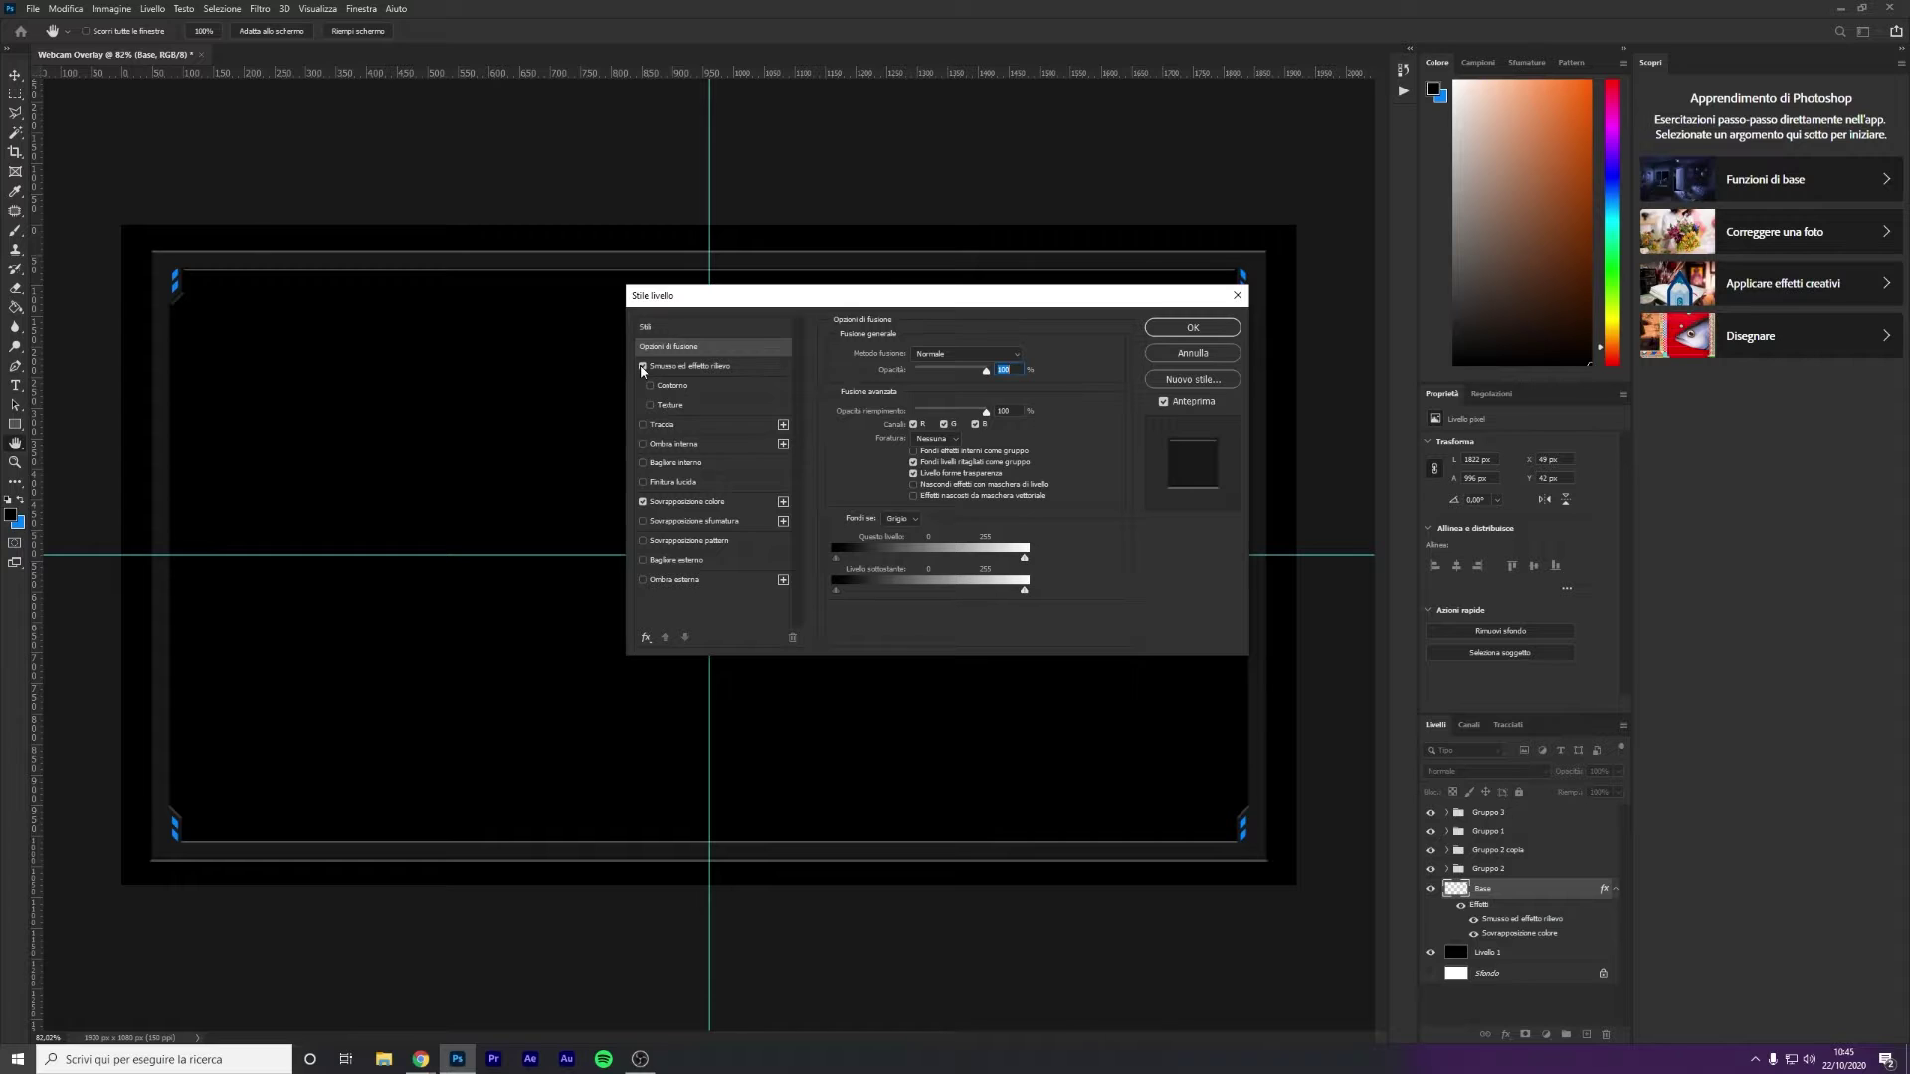
mouse_move(819, 304)
left_mouse_down()
mouse_move(1377, 591)
mouse_move(1274, 579)
left_mouse_up()
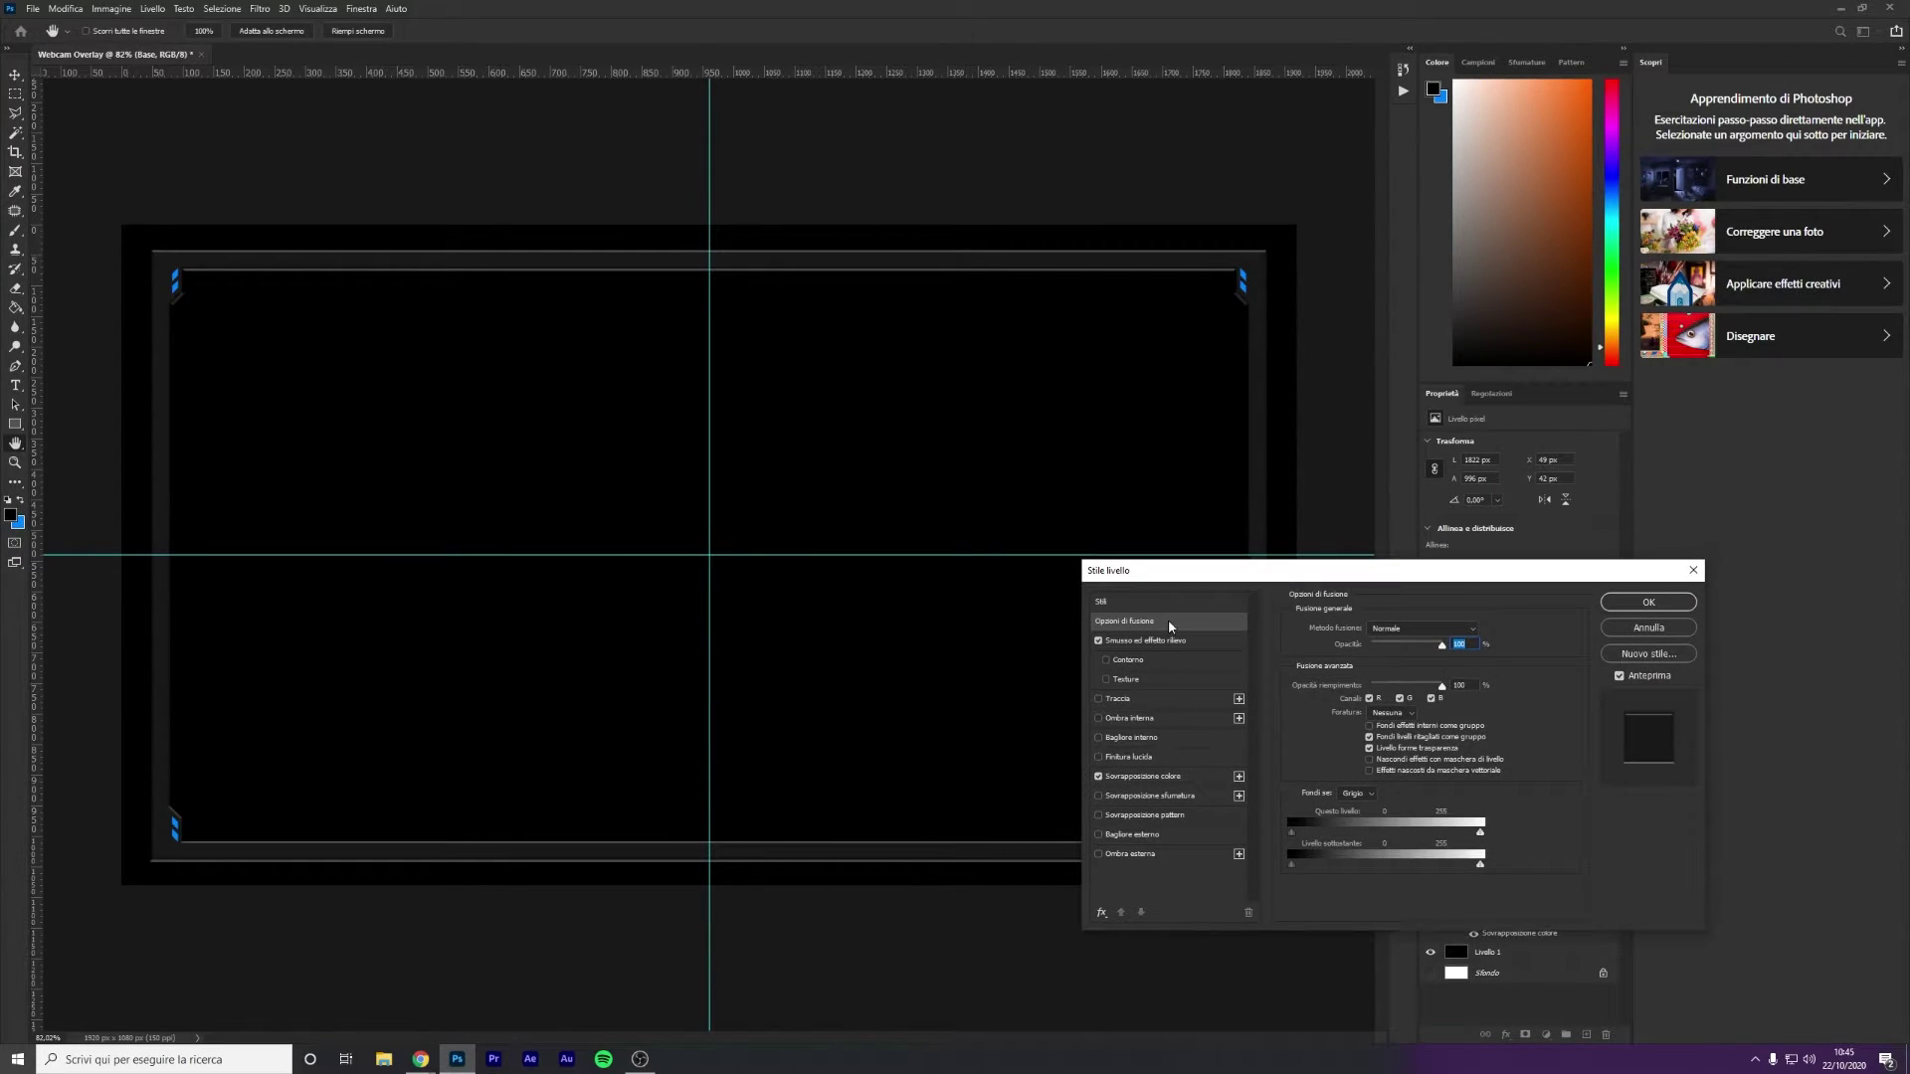
left_click(1144, 640)
left_click_drag(1441, 582, 1471, 391)
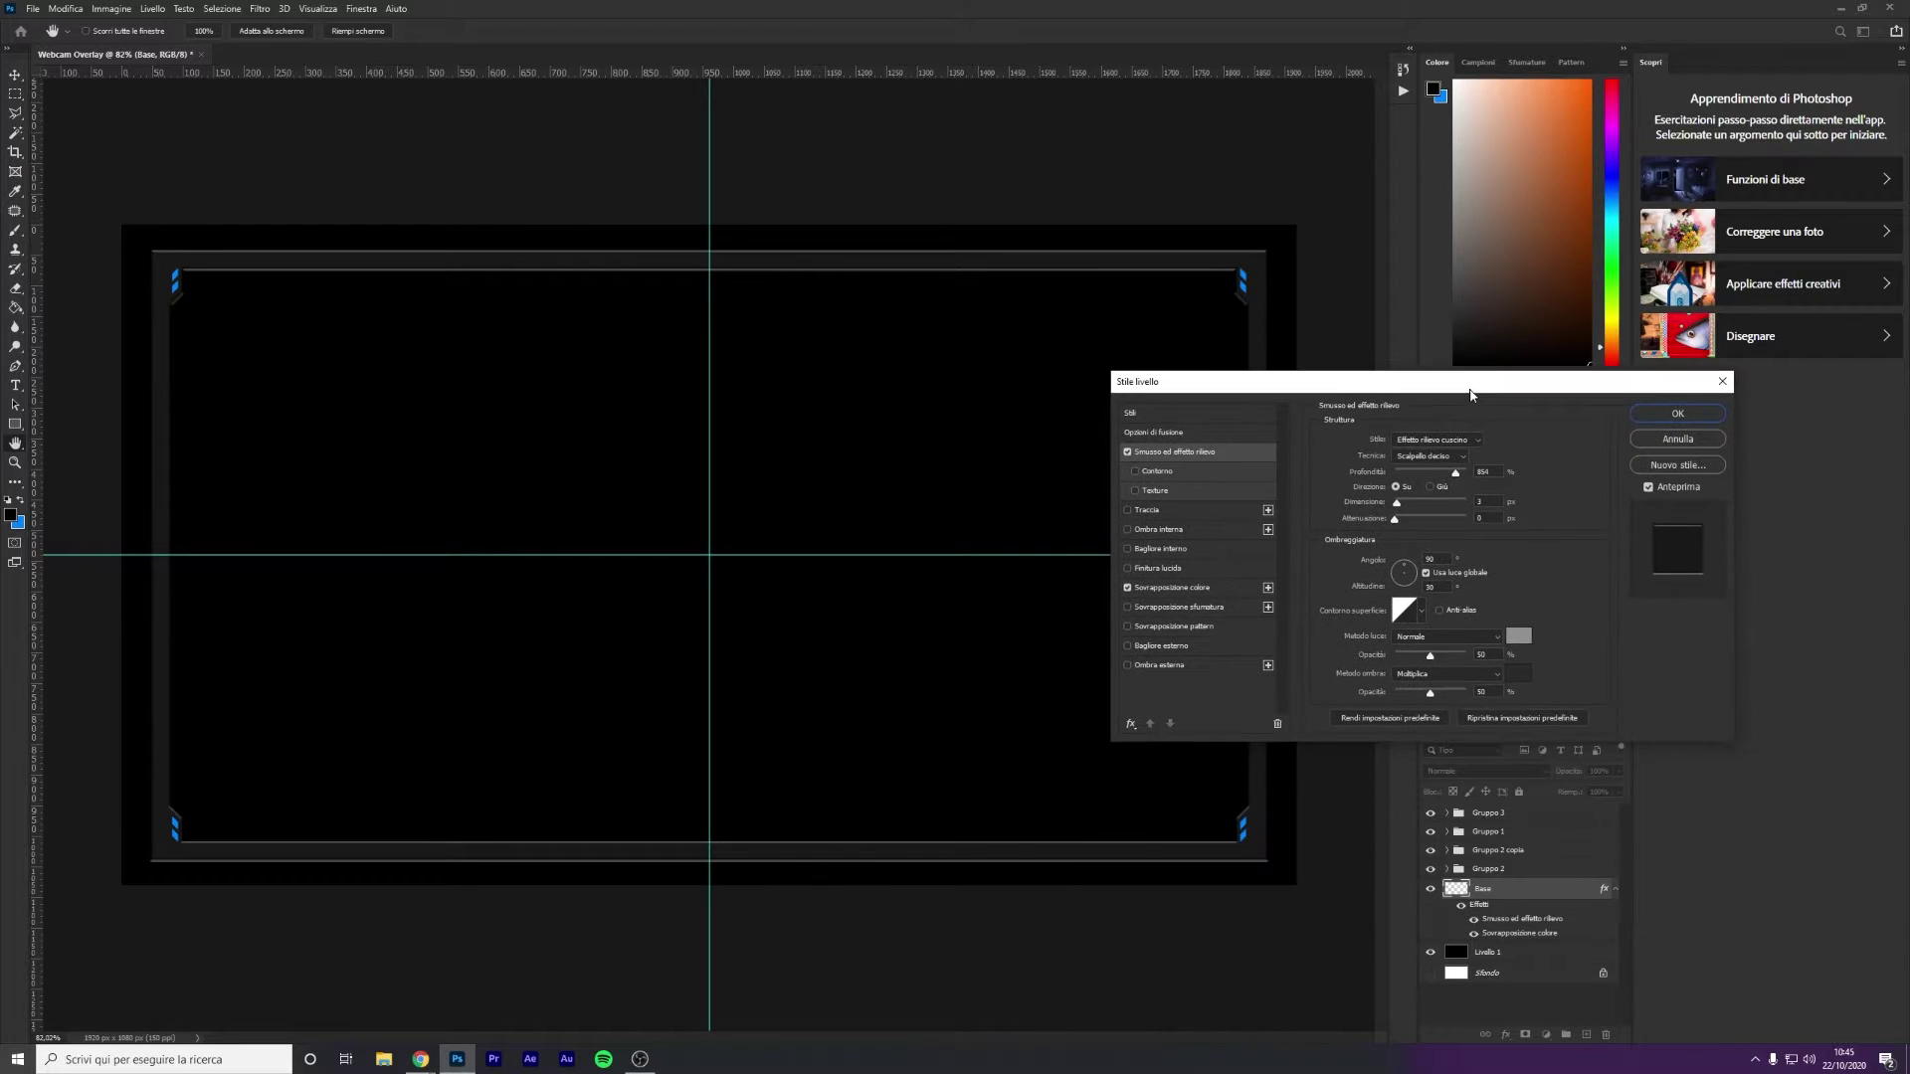
left_click(1473, 445)
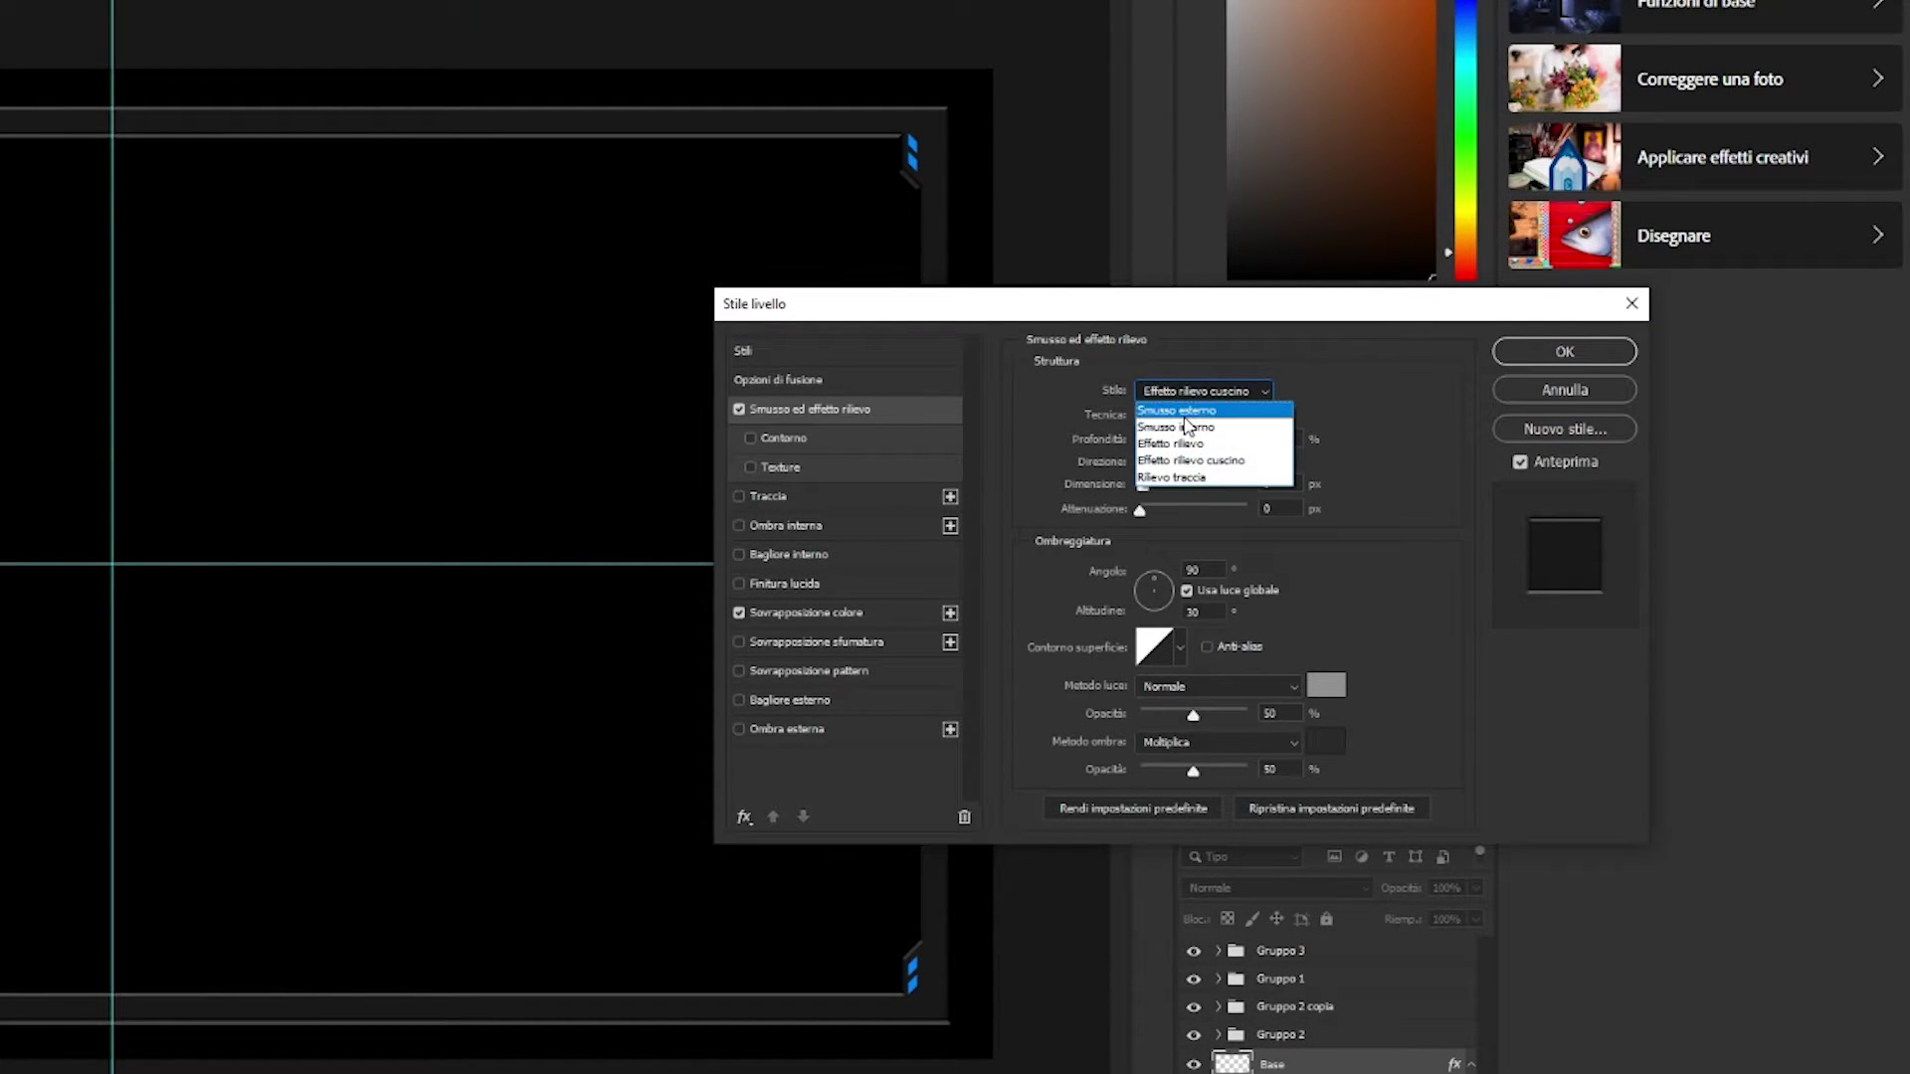
left_click(1250, 410)
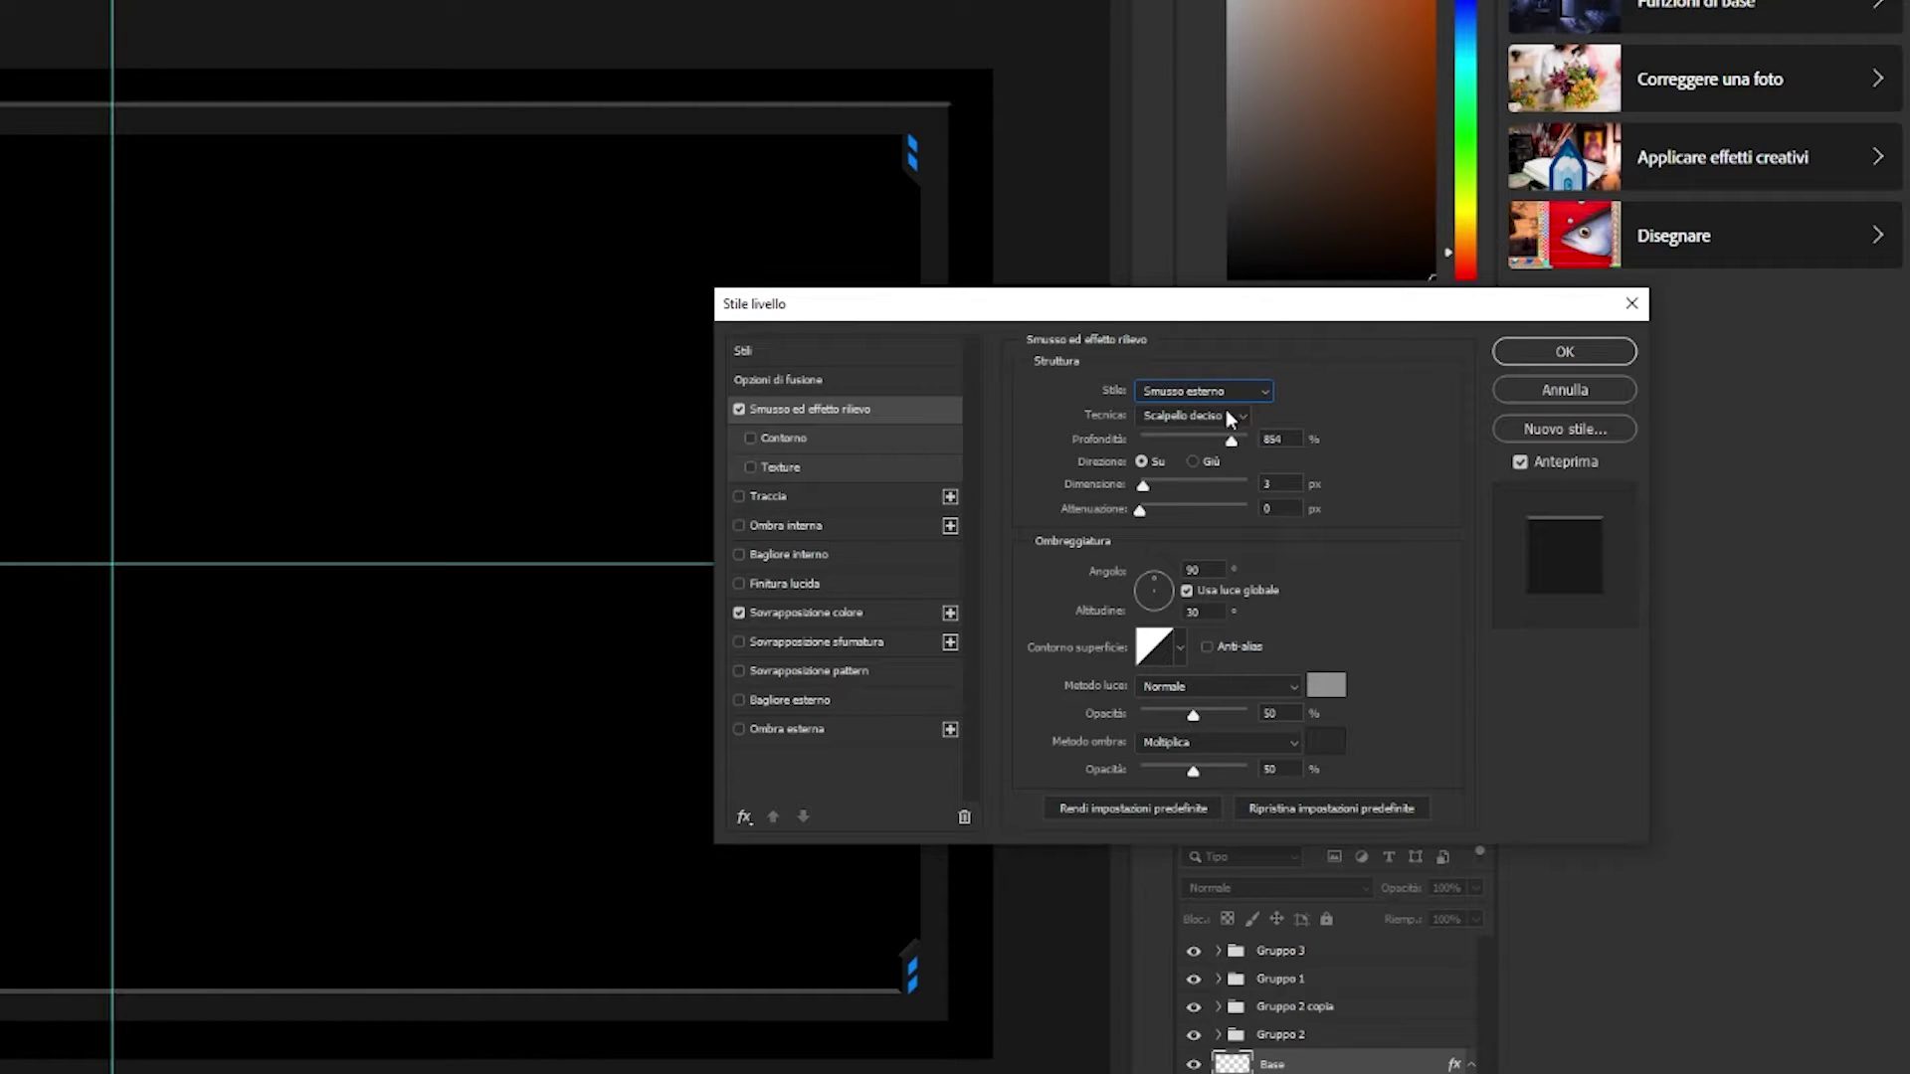
left_click(1233, 397)
left_click(1199, 427)
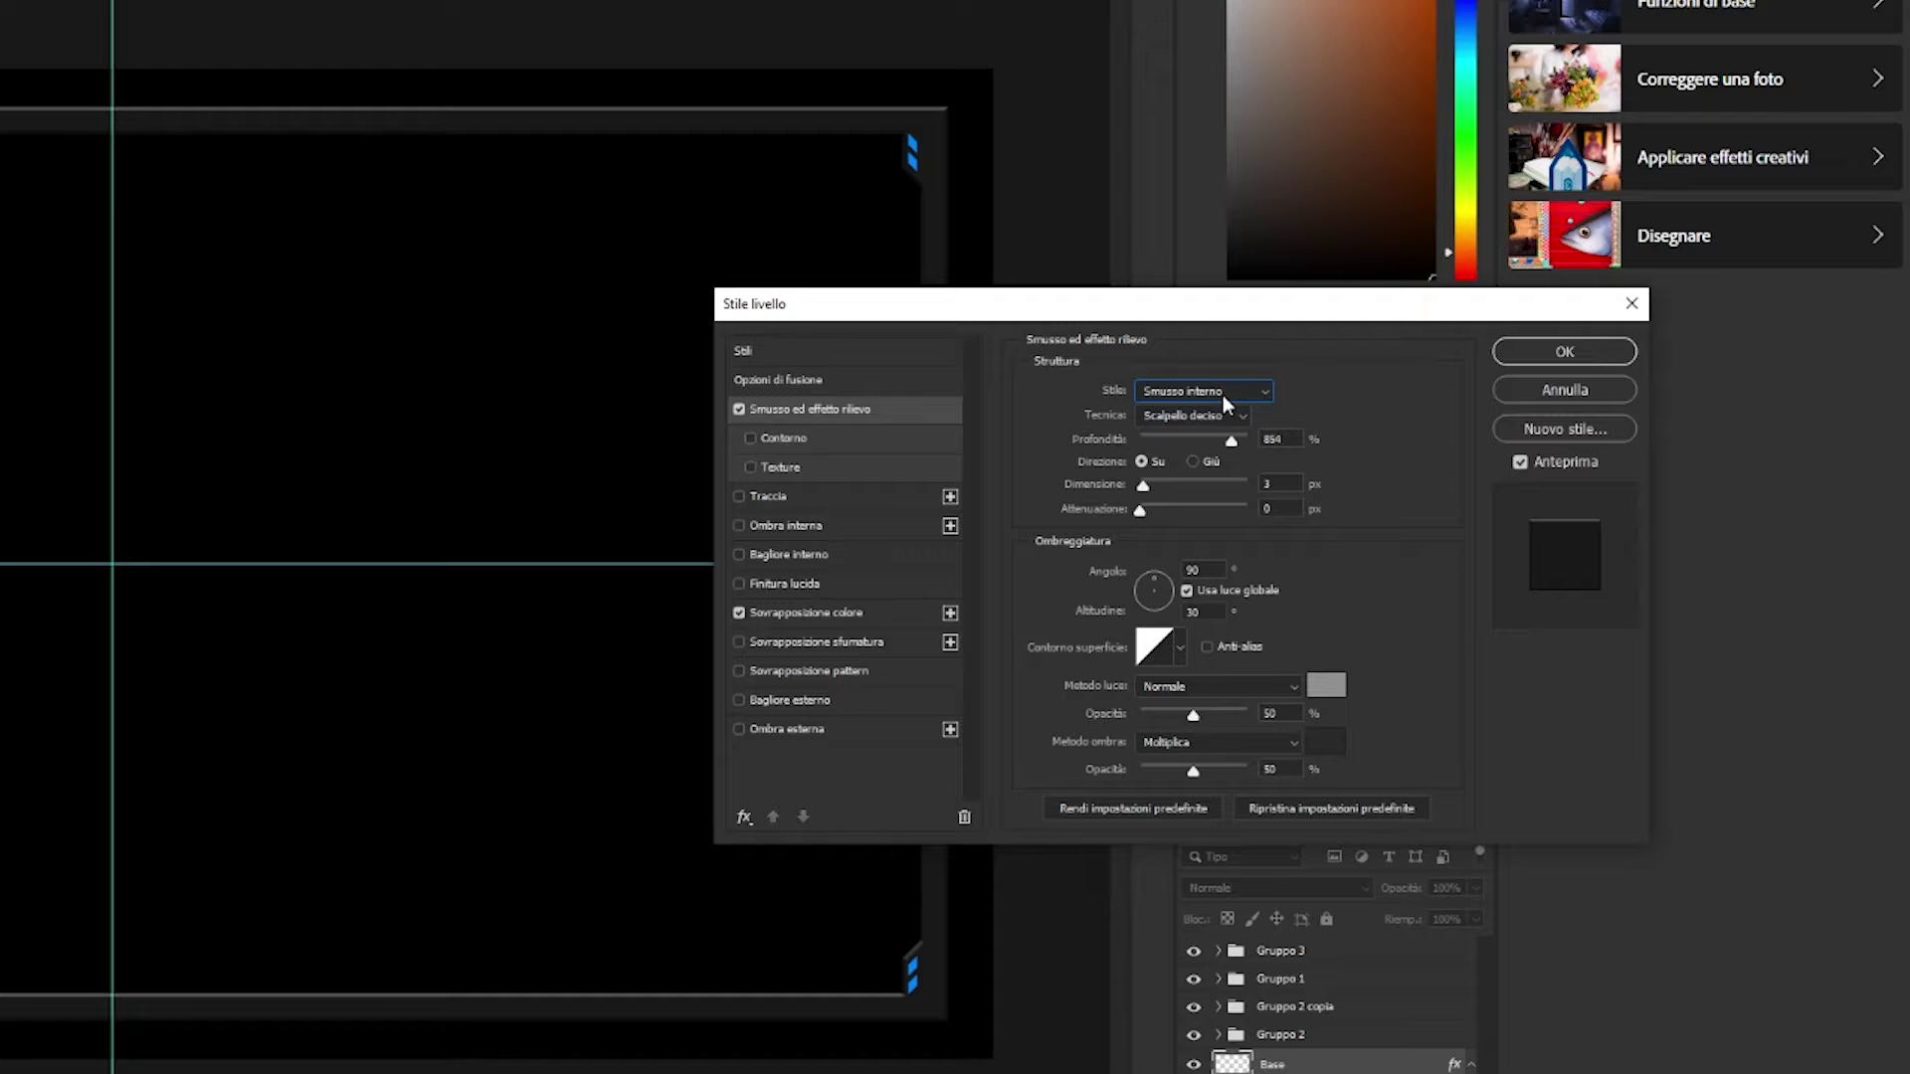
key("Return")
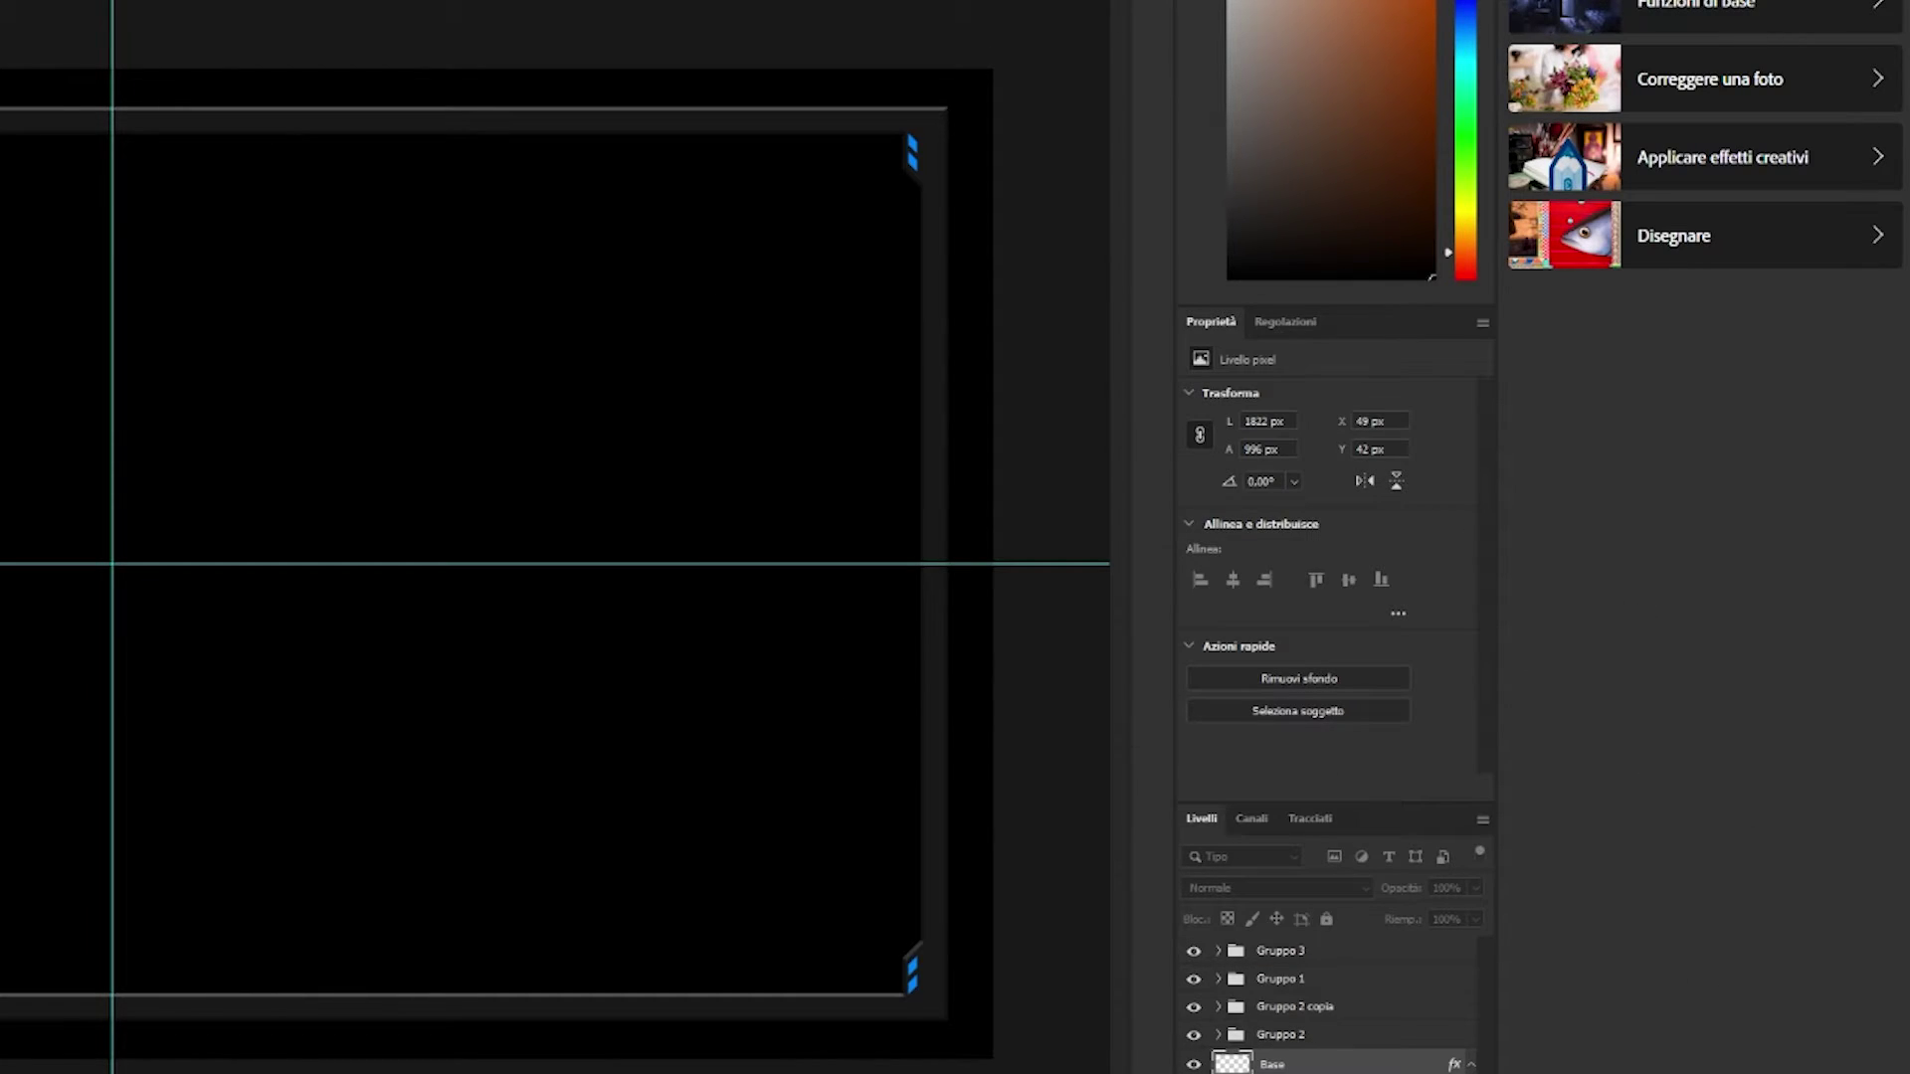
Raise the bevel depth to 1000% and set its size to 3 px
double_click(1383, 1064)
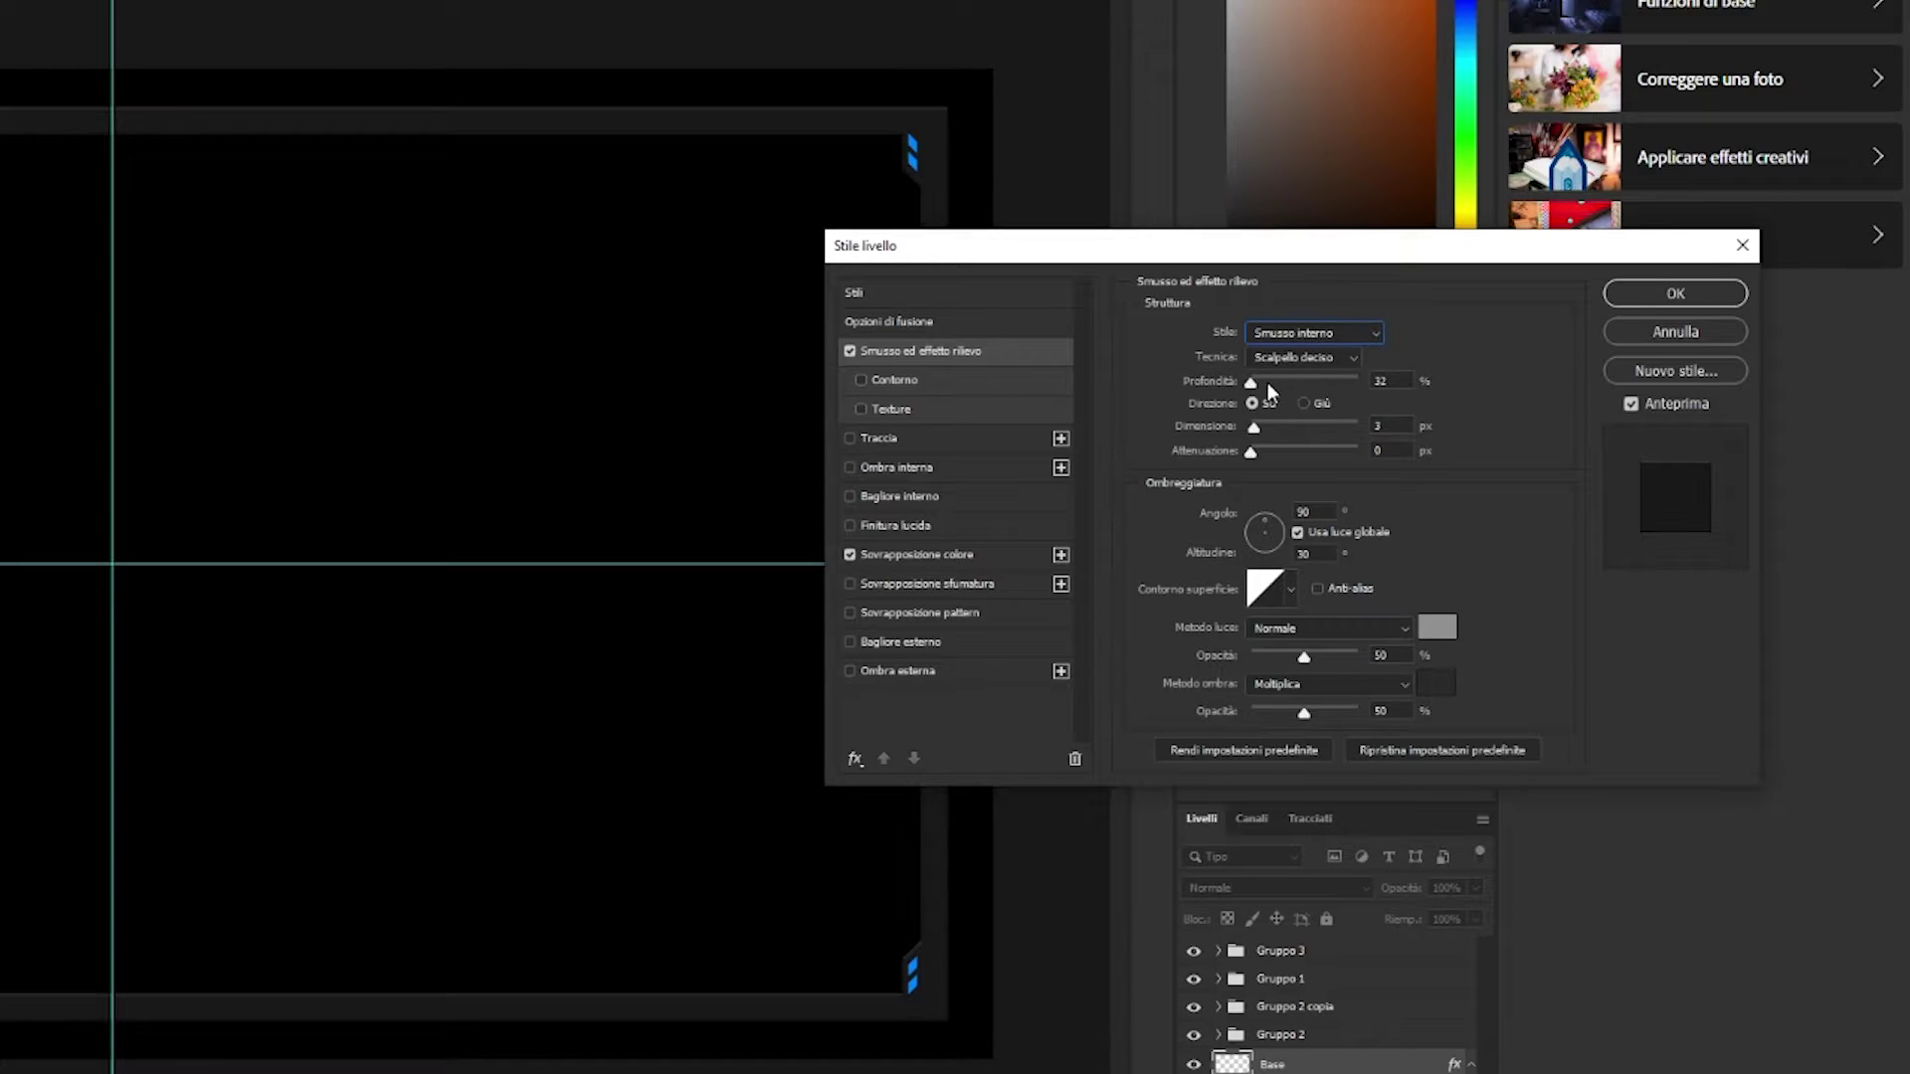
left_click_drag(1267, 382, 1390, 382)
mouse_move(1258, 426)
left_mouse_down()
mouse_move(1309, 426)
mouse_move(1216, 428)
mouse_move(1253, 433)
left_mouse_up()
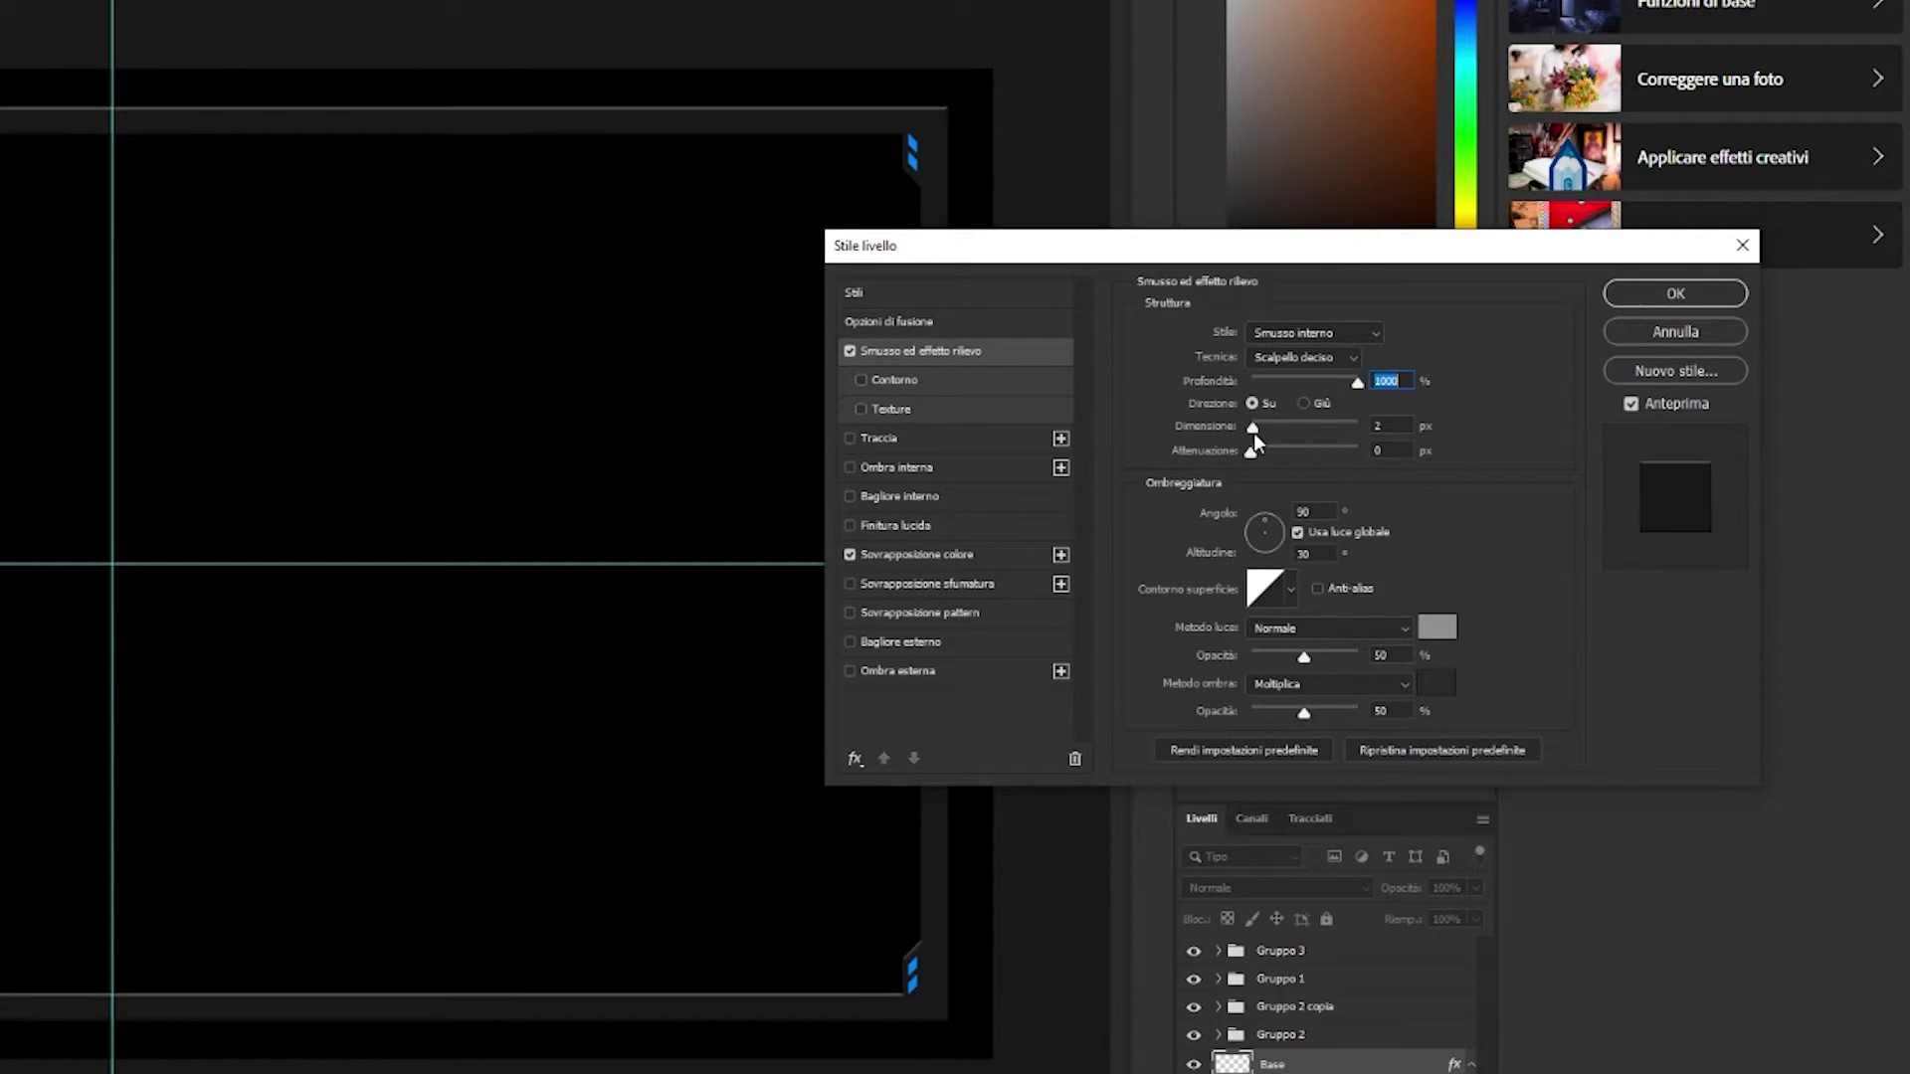
left_click(1254, 432)
type("3")
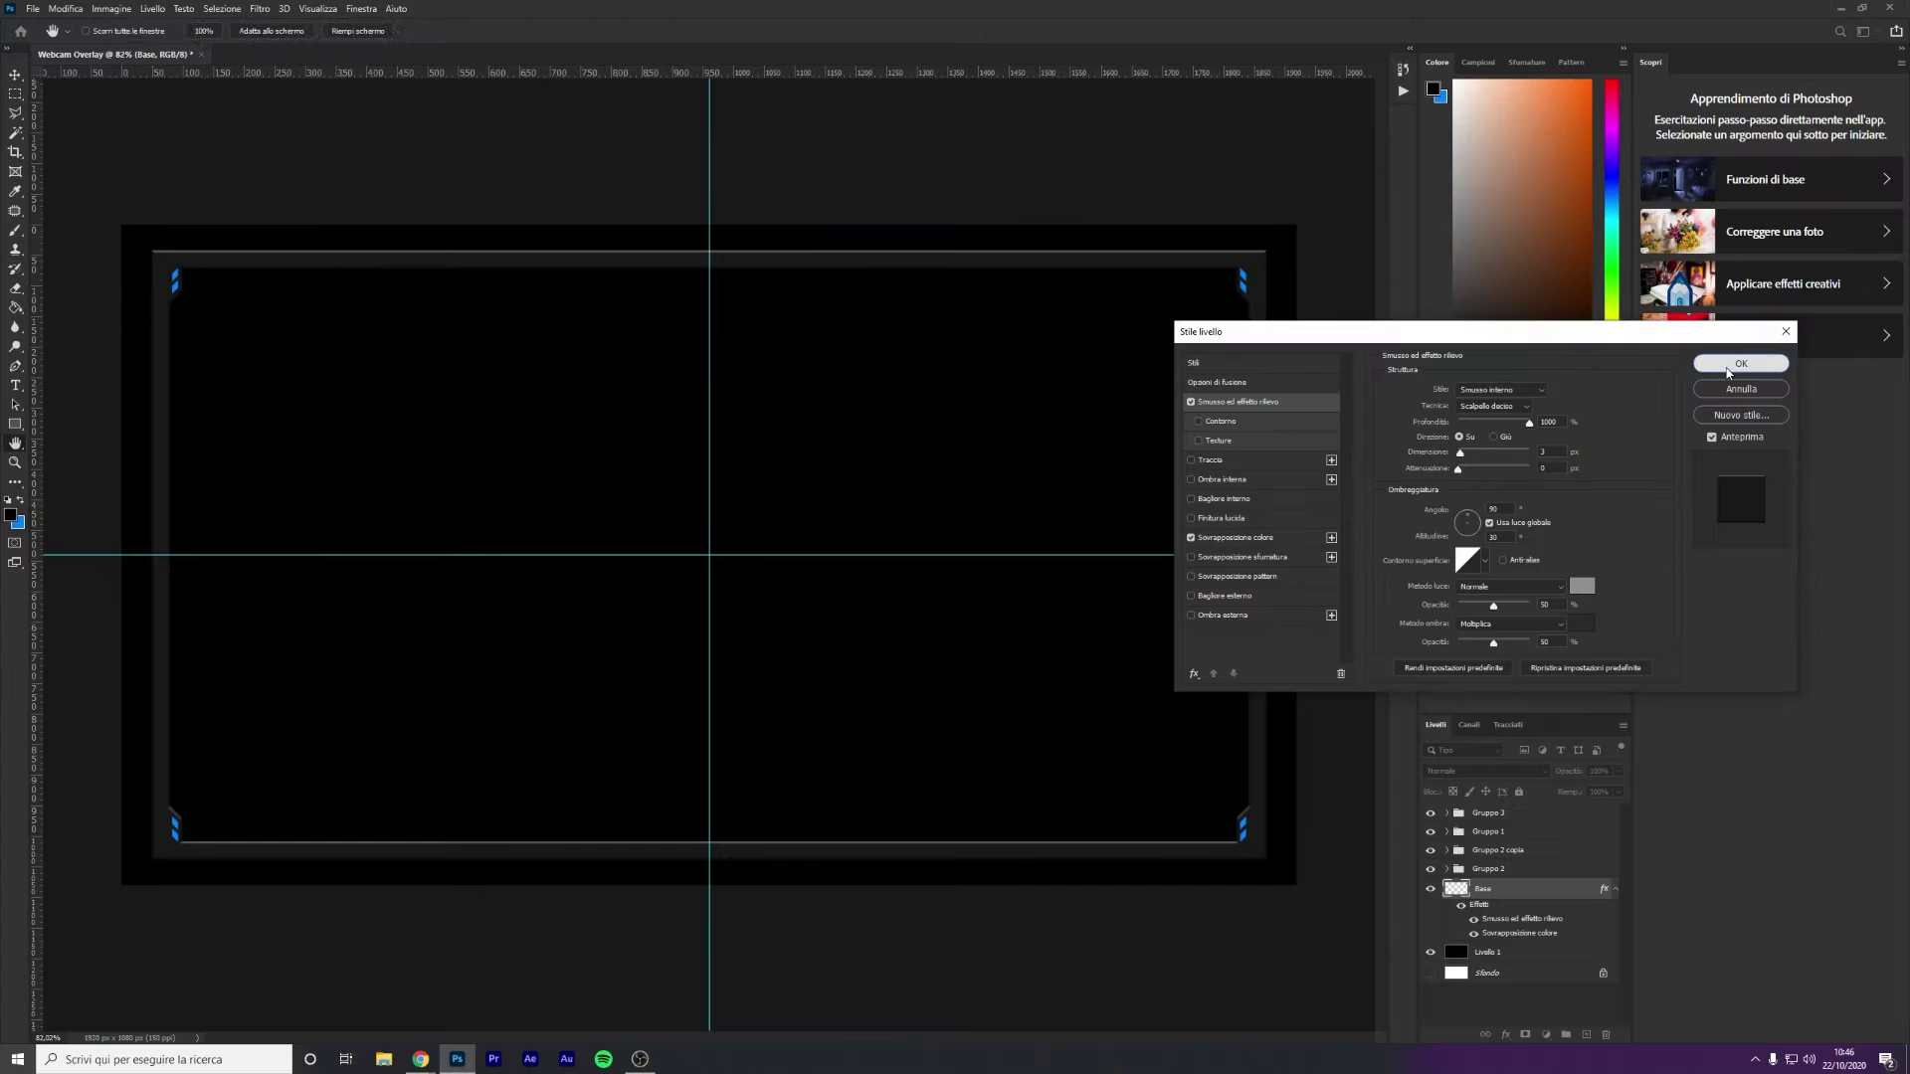
key("Return")
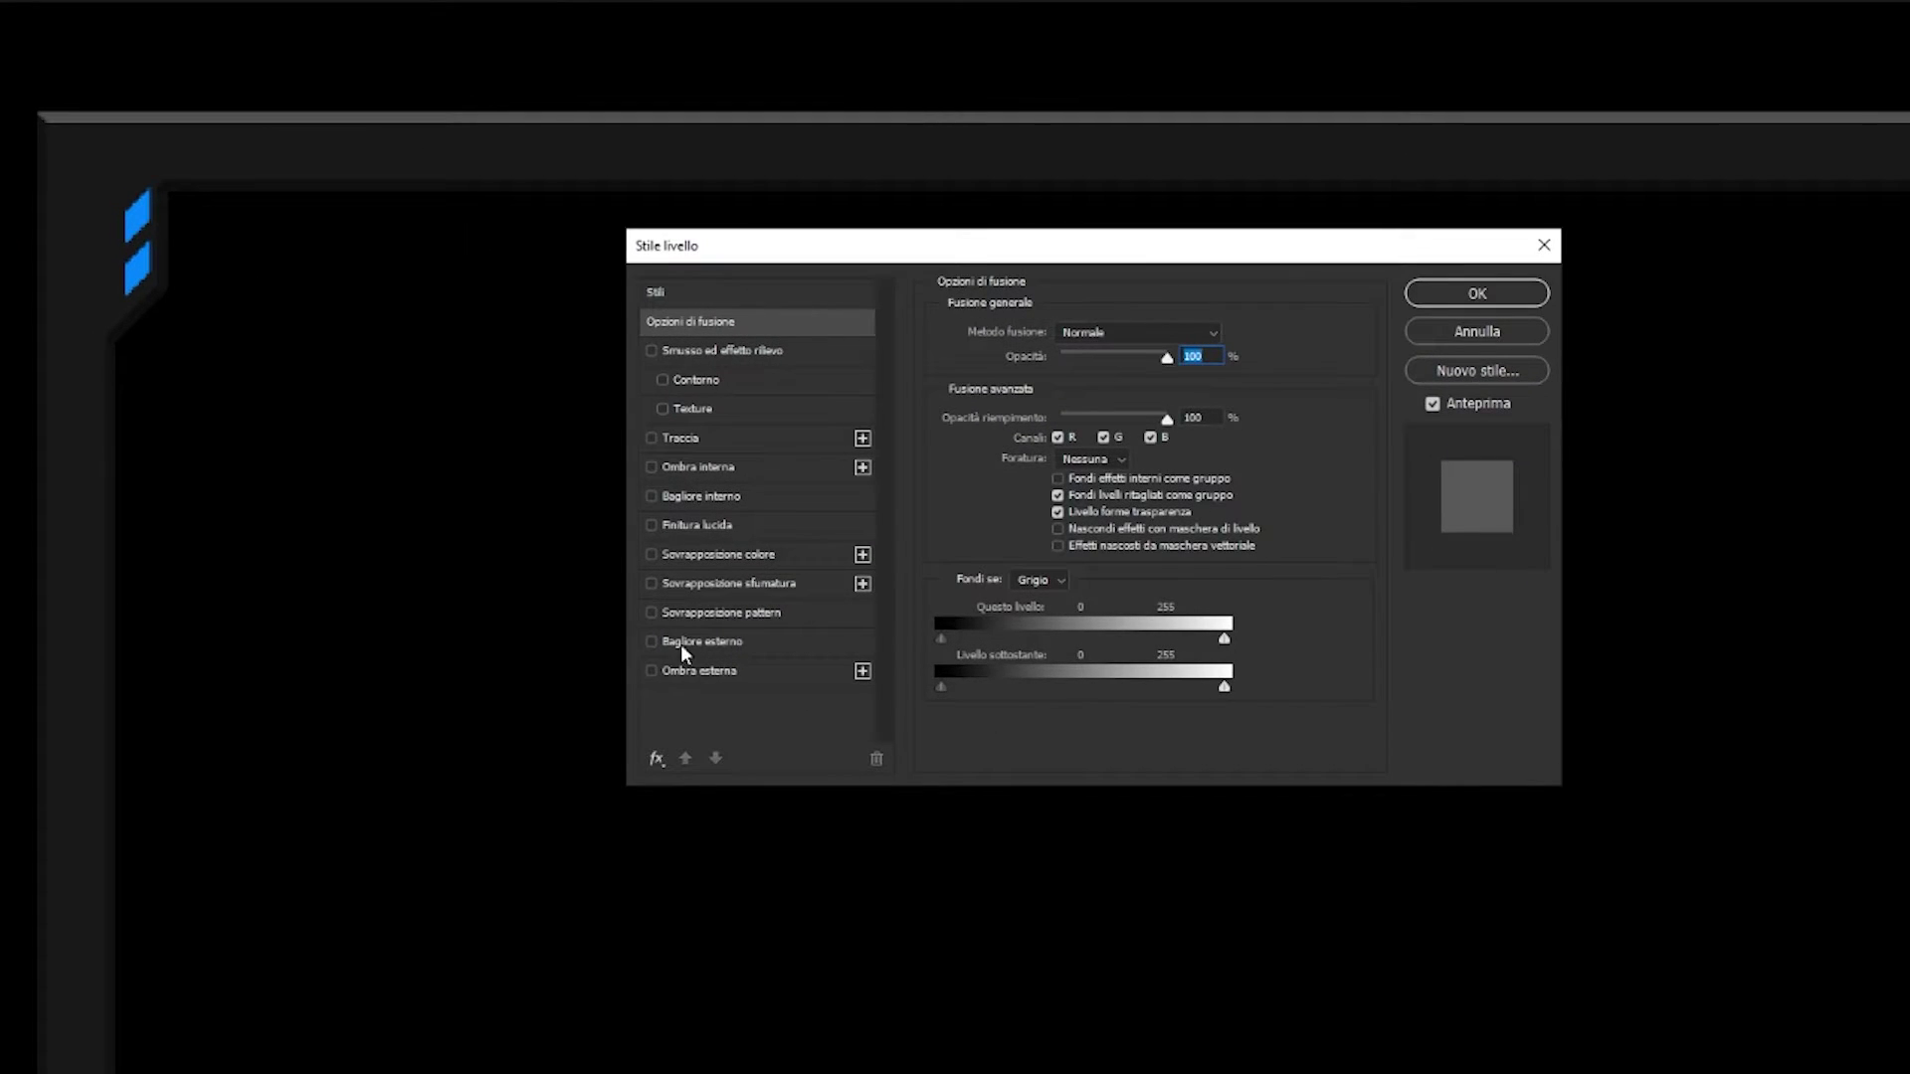
Add an Outer Glow to F1 copia and set its colour to cyan
left_click(649, 642)
left_click_drag(1099, 358, 1061, 358)
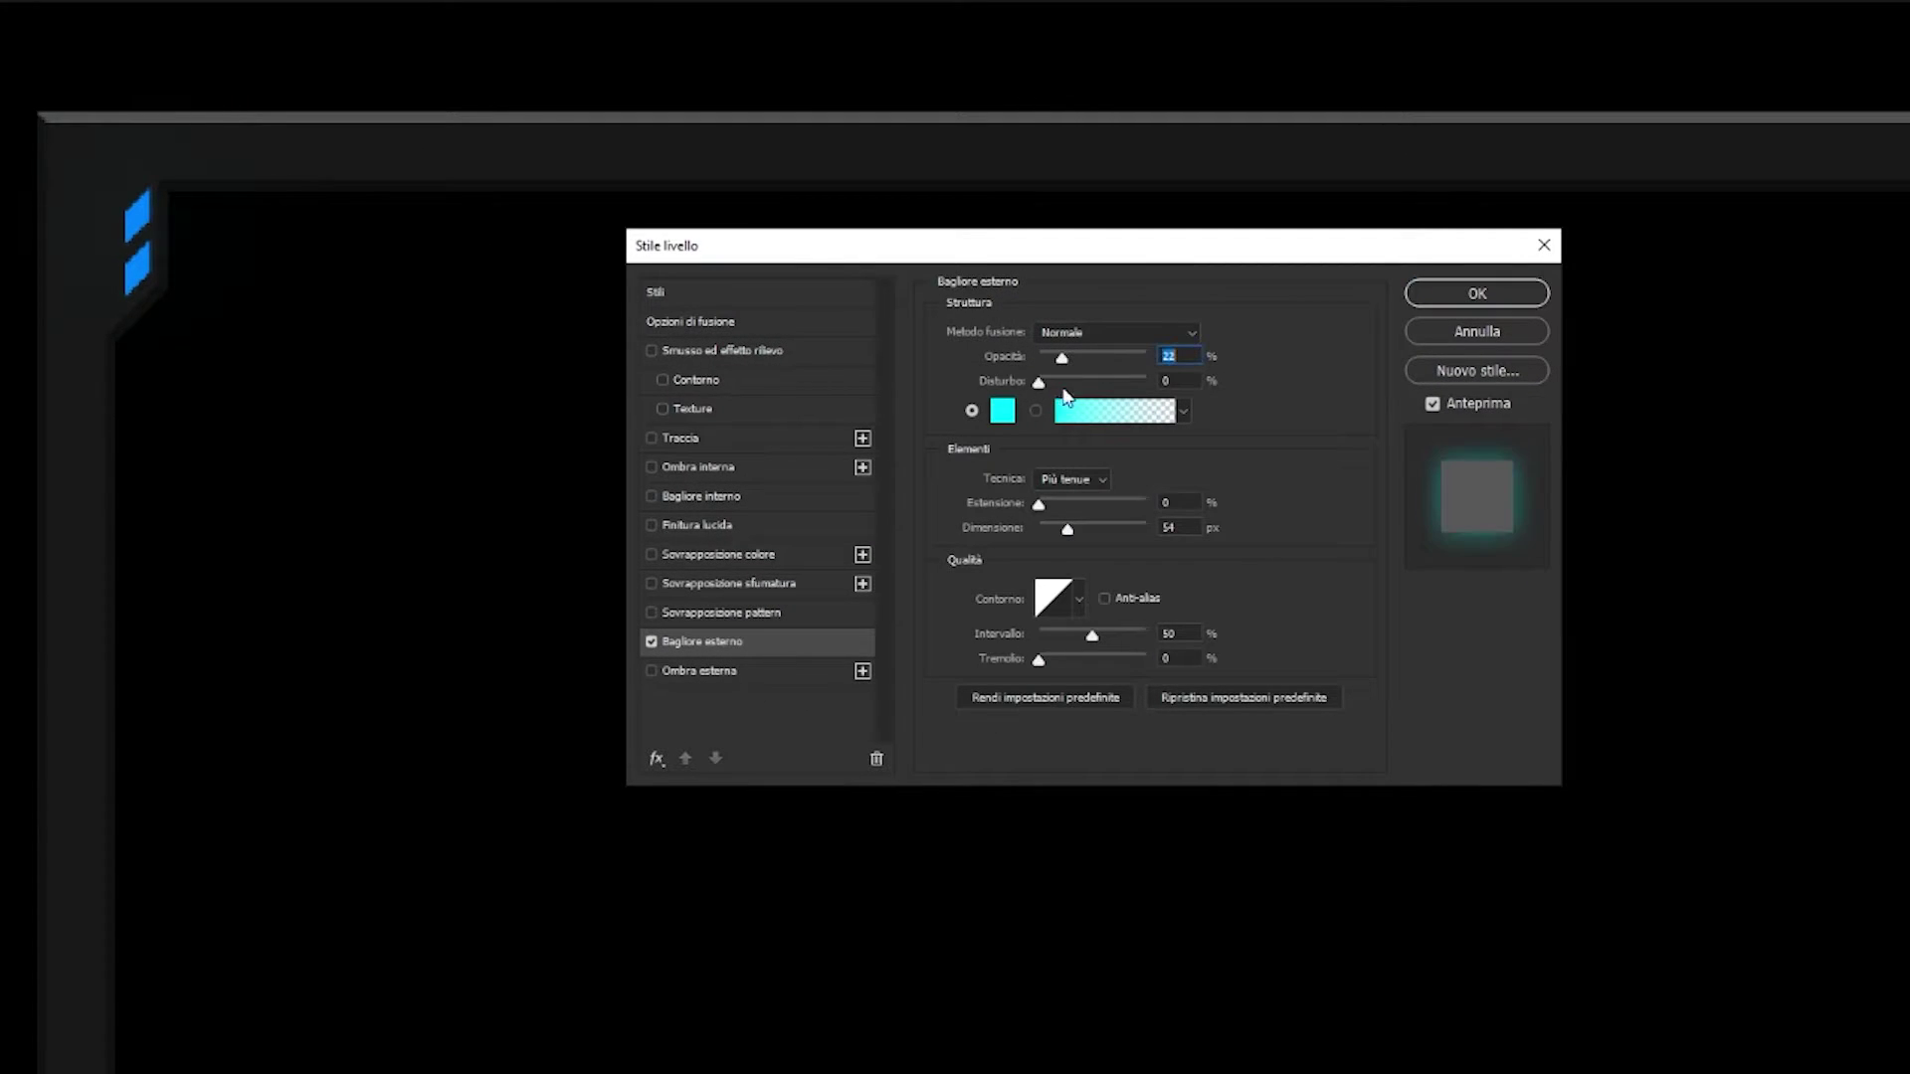
mouse_move(1038, 504)
left_mouse_down()
mouse_move(1044, 529)
mouse_move(1038, 504)
left_mouse_up()
mouse_move(1063, 358)
left_mouse_down()
mouse_move(1181, 368)
mouse_move(1079, 361)
left_mouse_up()
left_click(1002, 410)
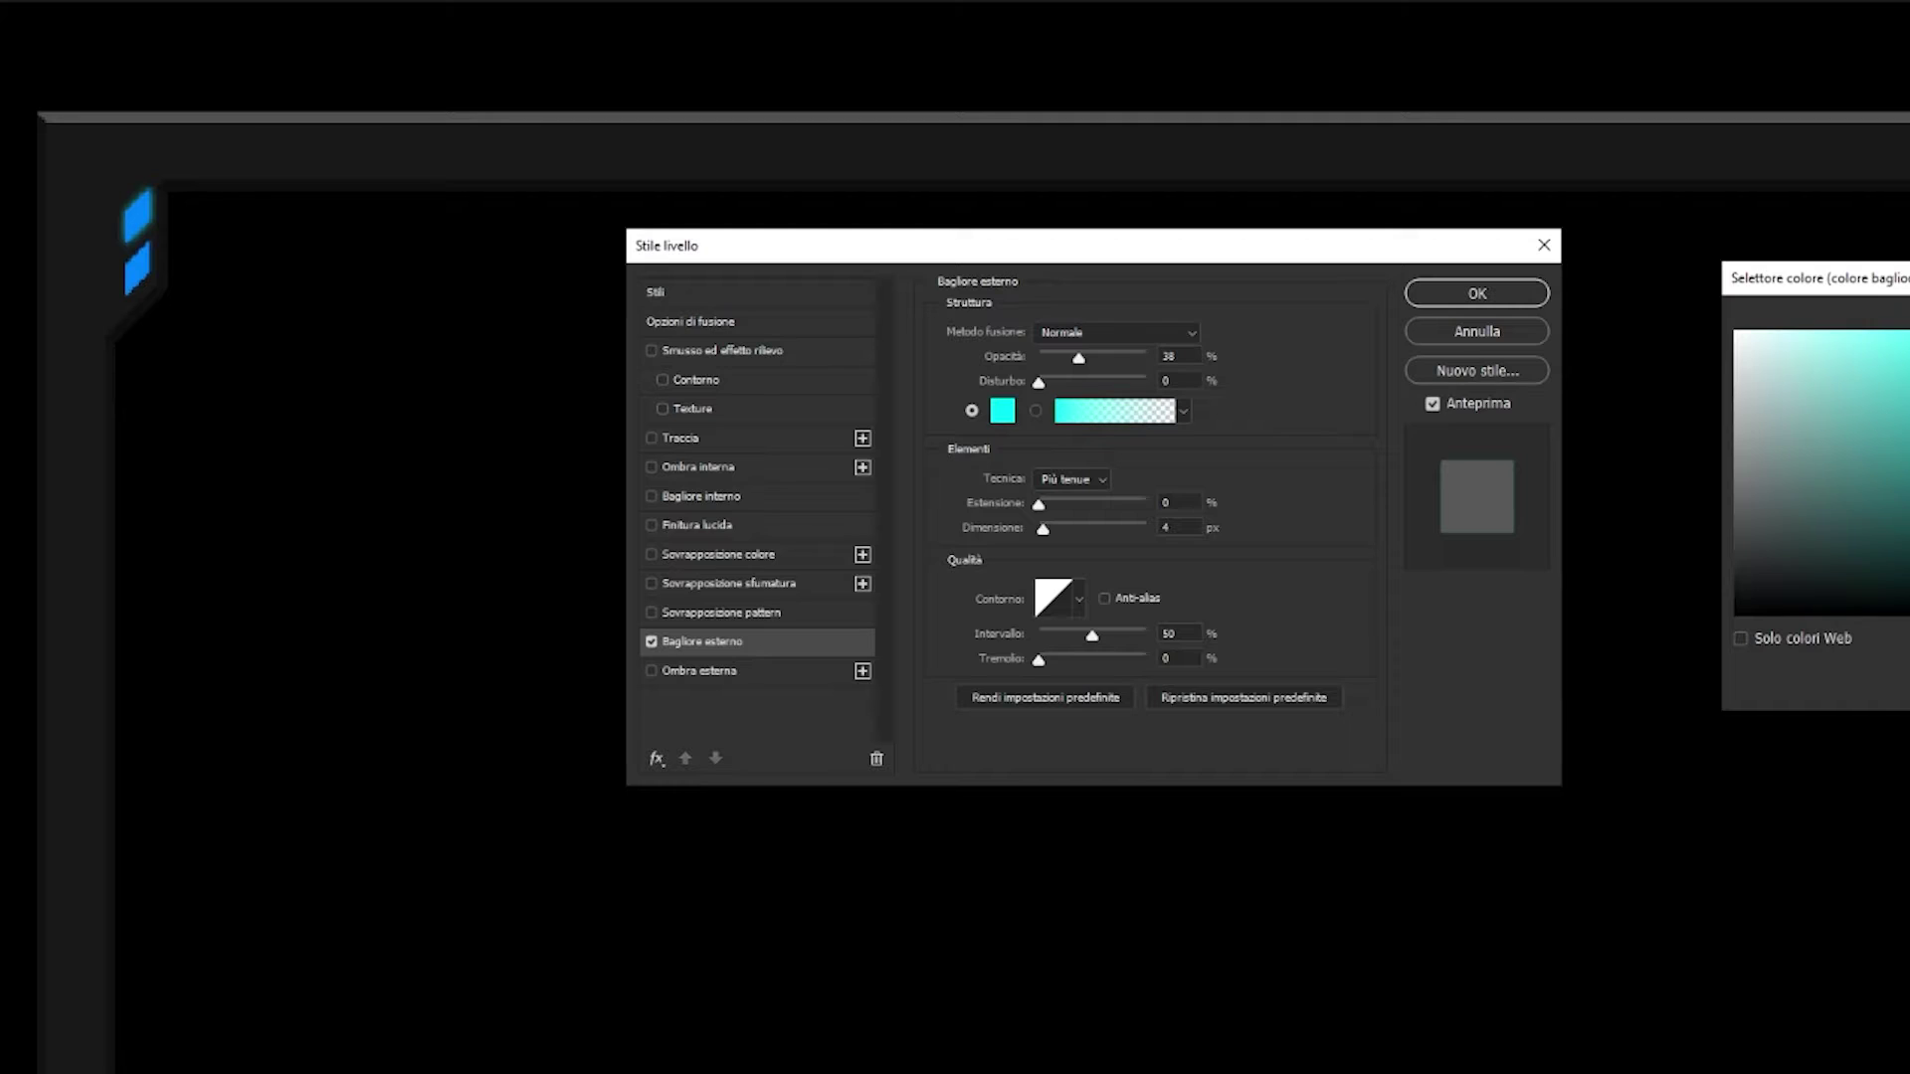
key("Return")
Set the glow to 4% spread, 29% opacity and 5 px size, and confirm
left_click_drag(1039, 504, 1046, 529)
left_click(1040, 383)
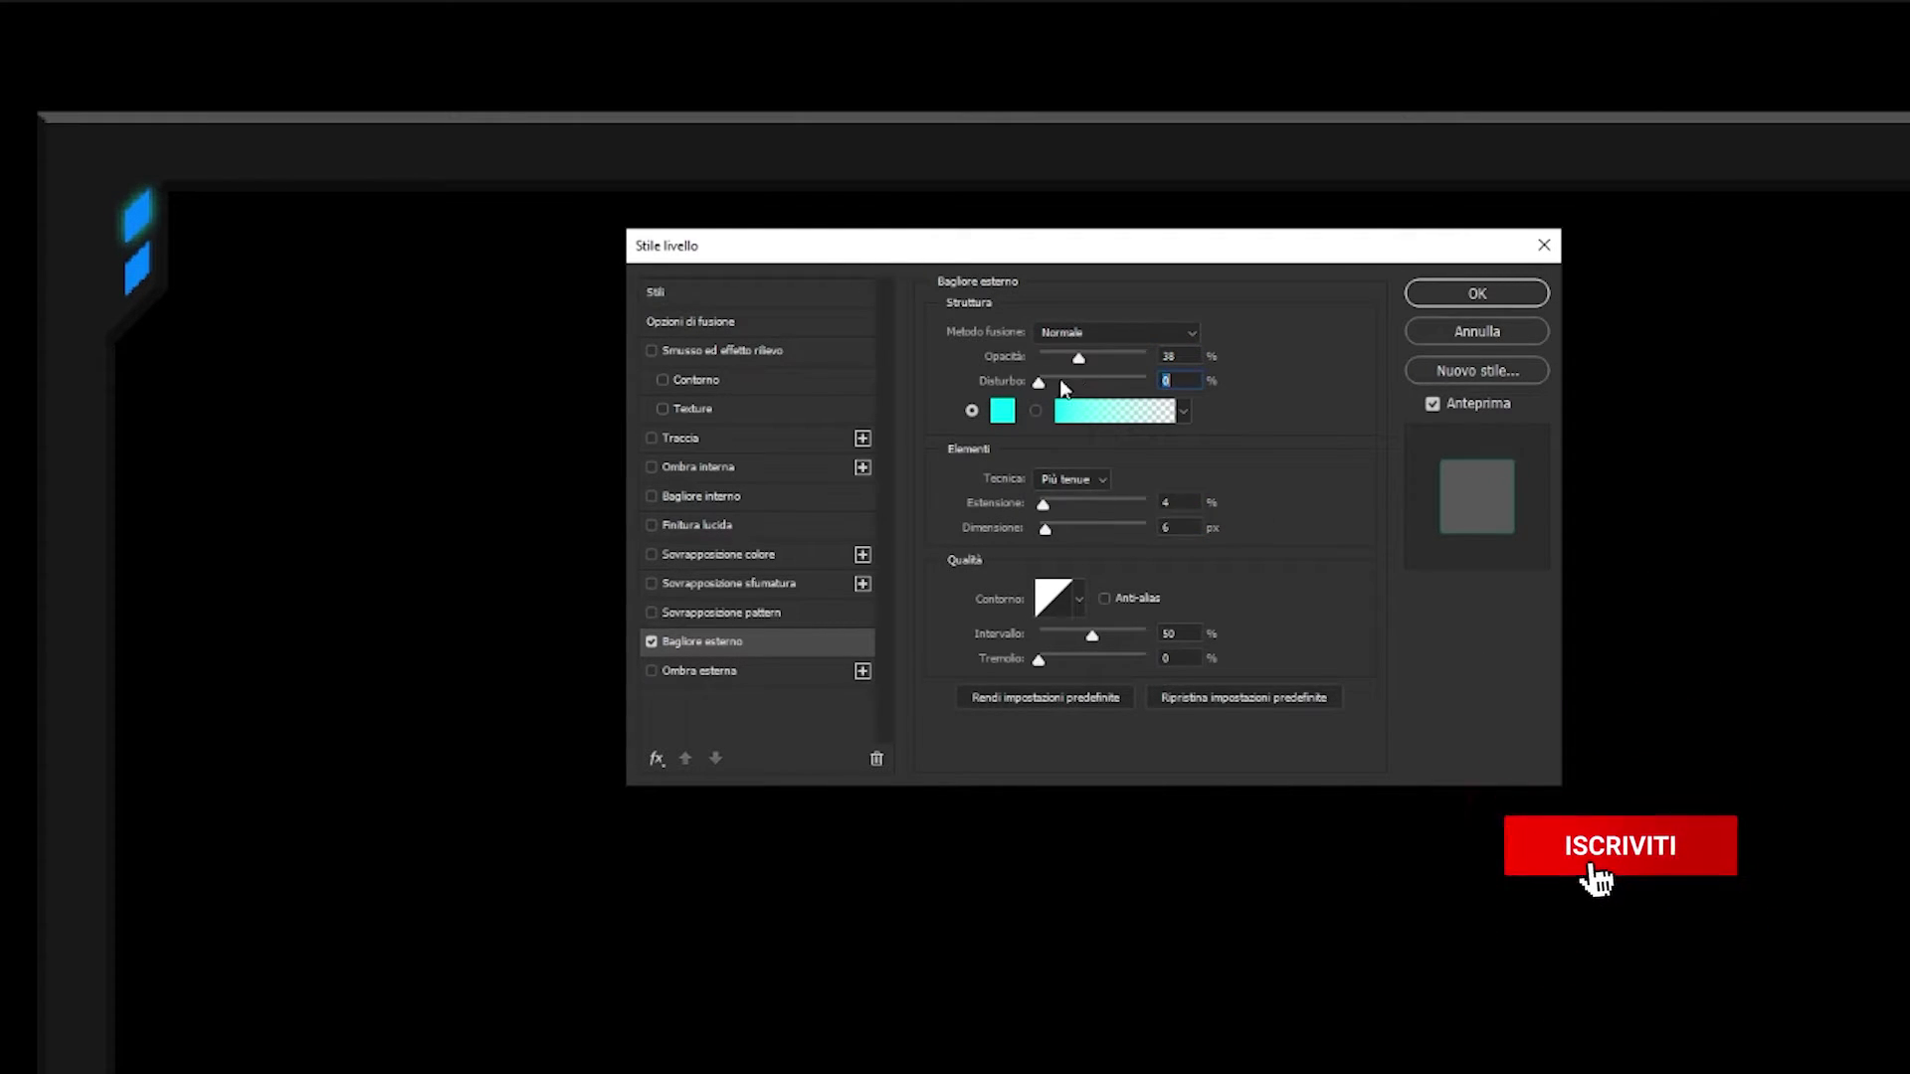
left_click(1069, 359)
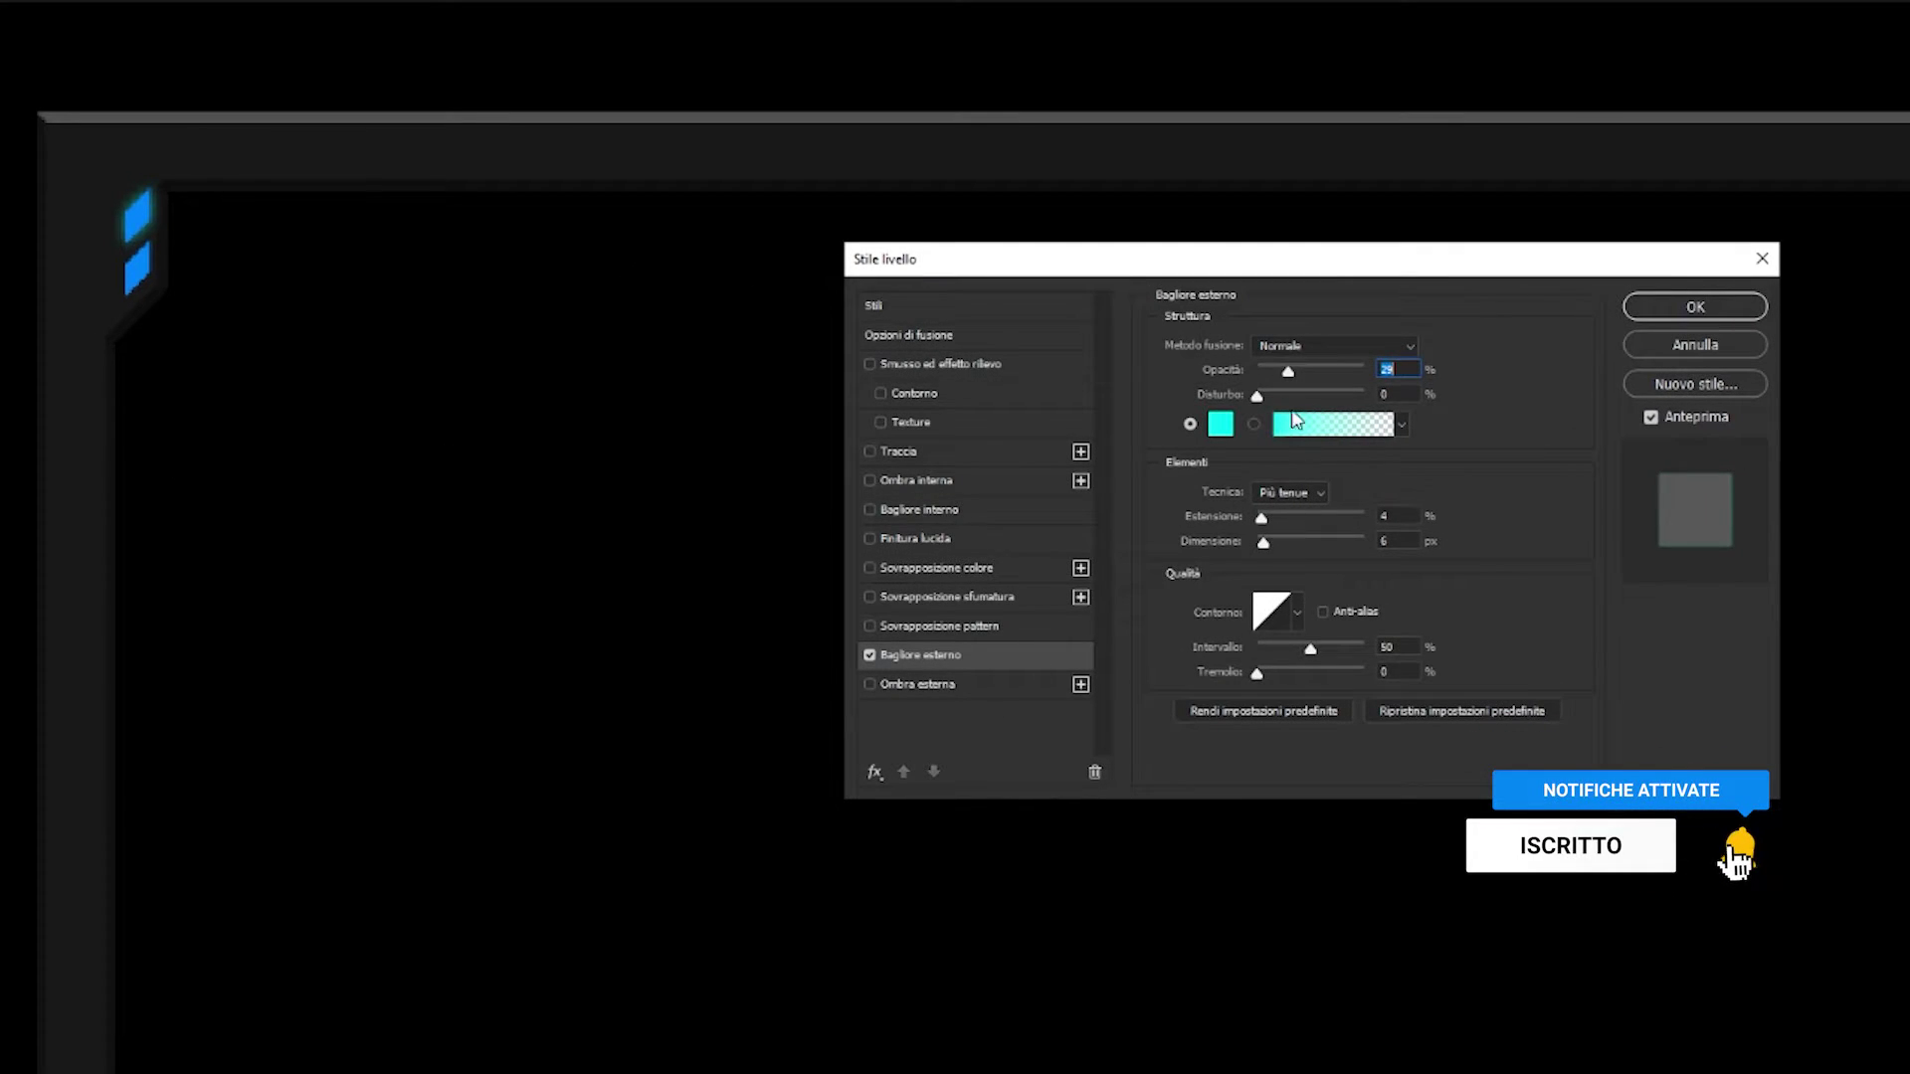
left_click_drag(1263, 541, 1262, 541)
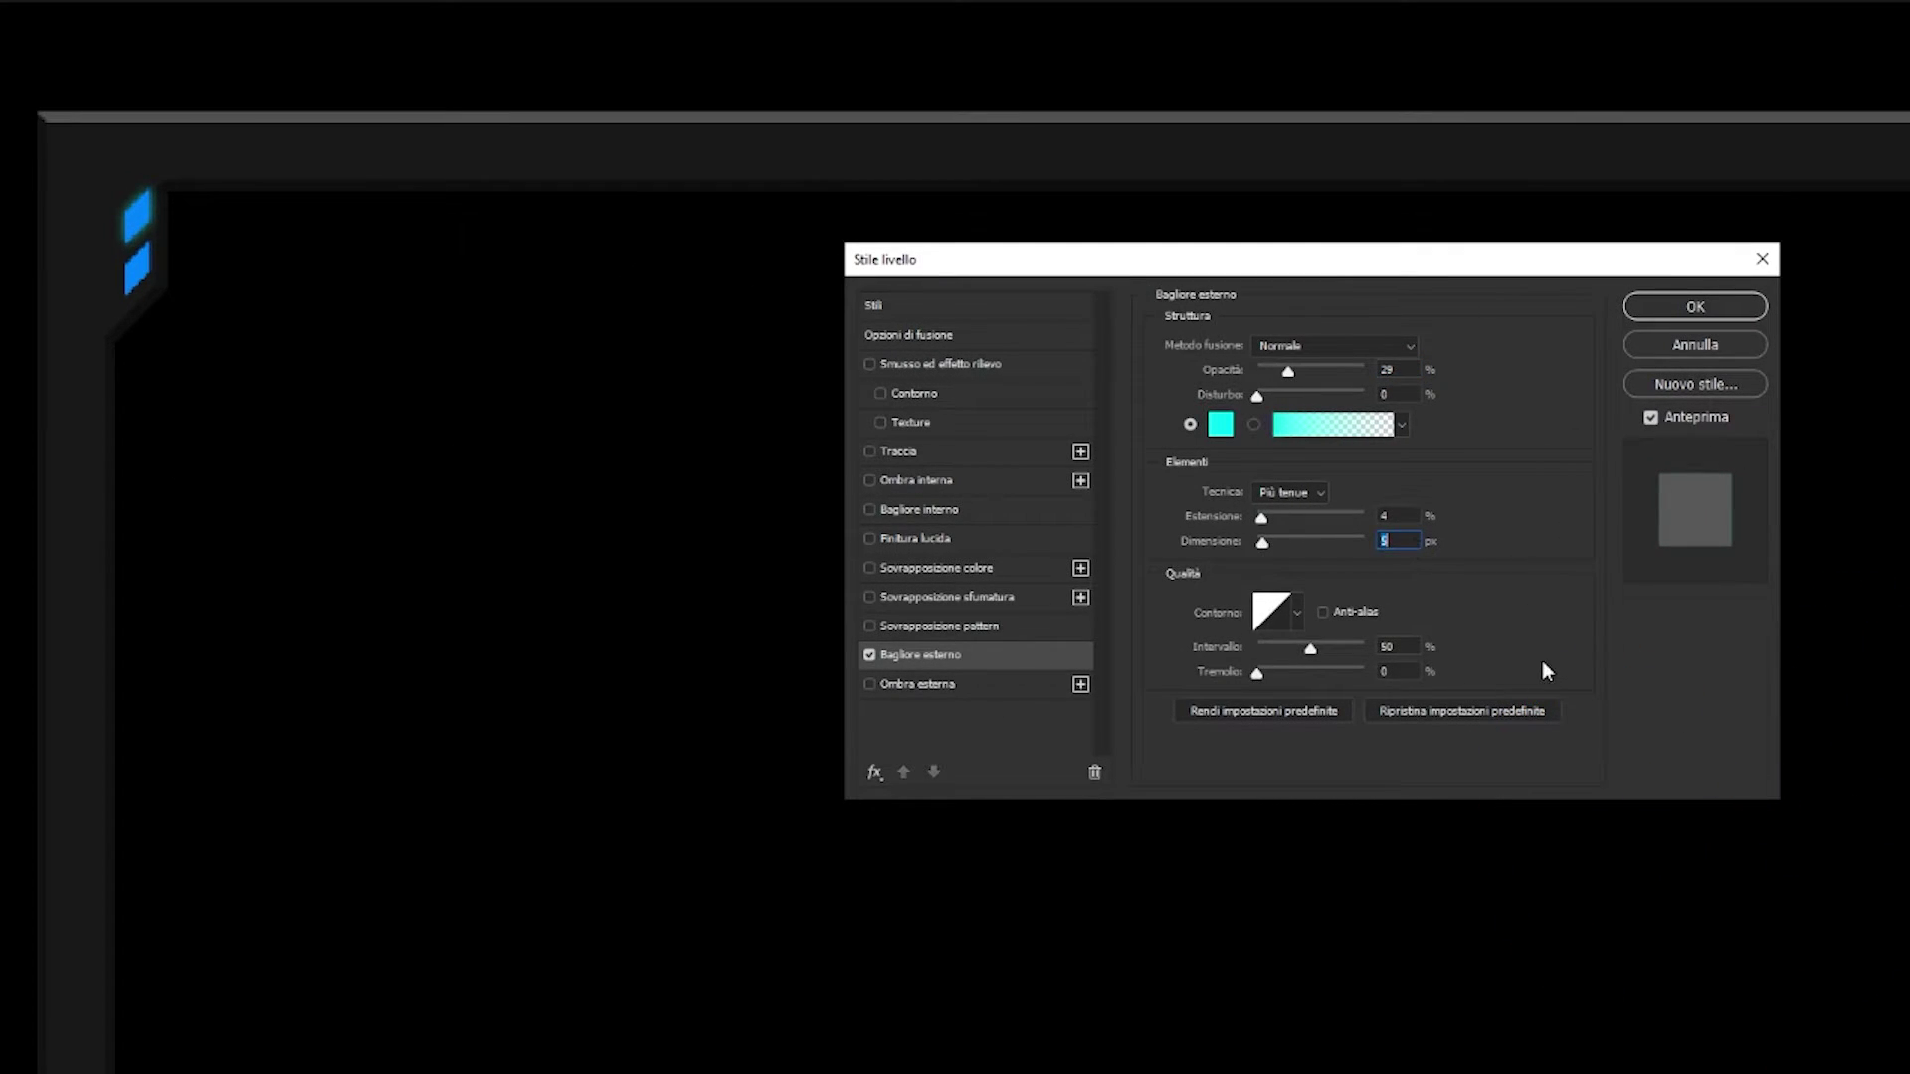
left_click(1393, 369)
left_click(1306, 497)
left_click(1691, 309)
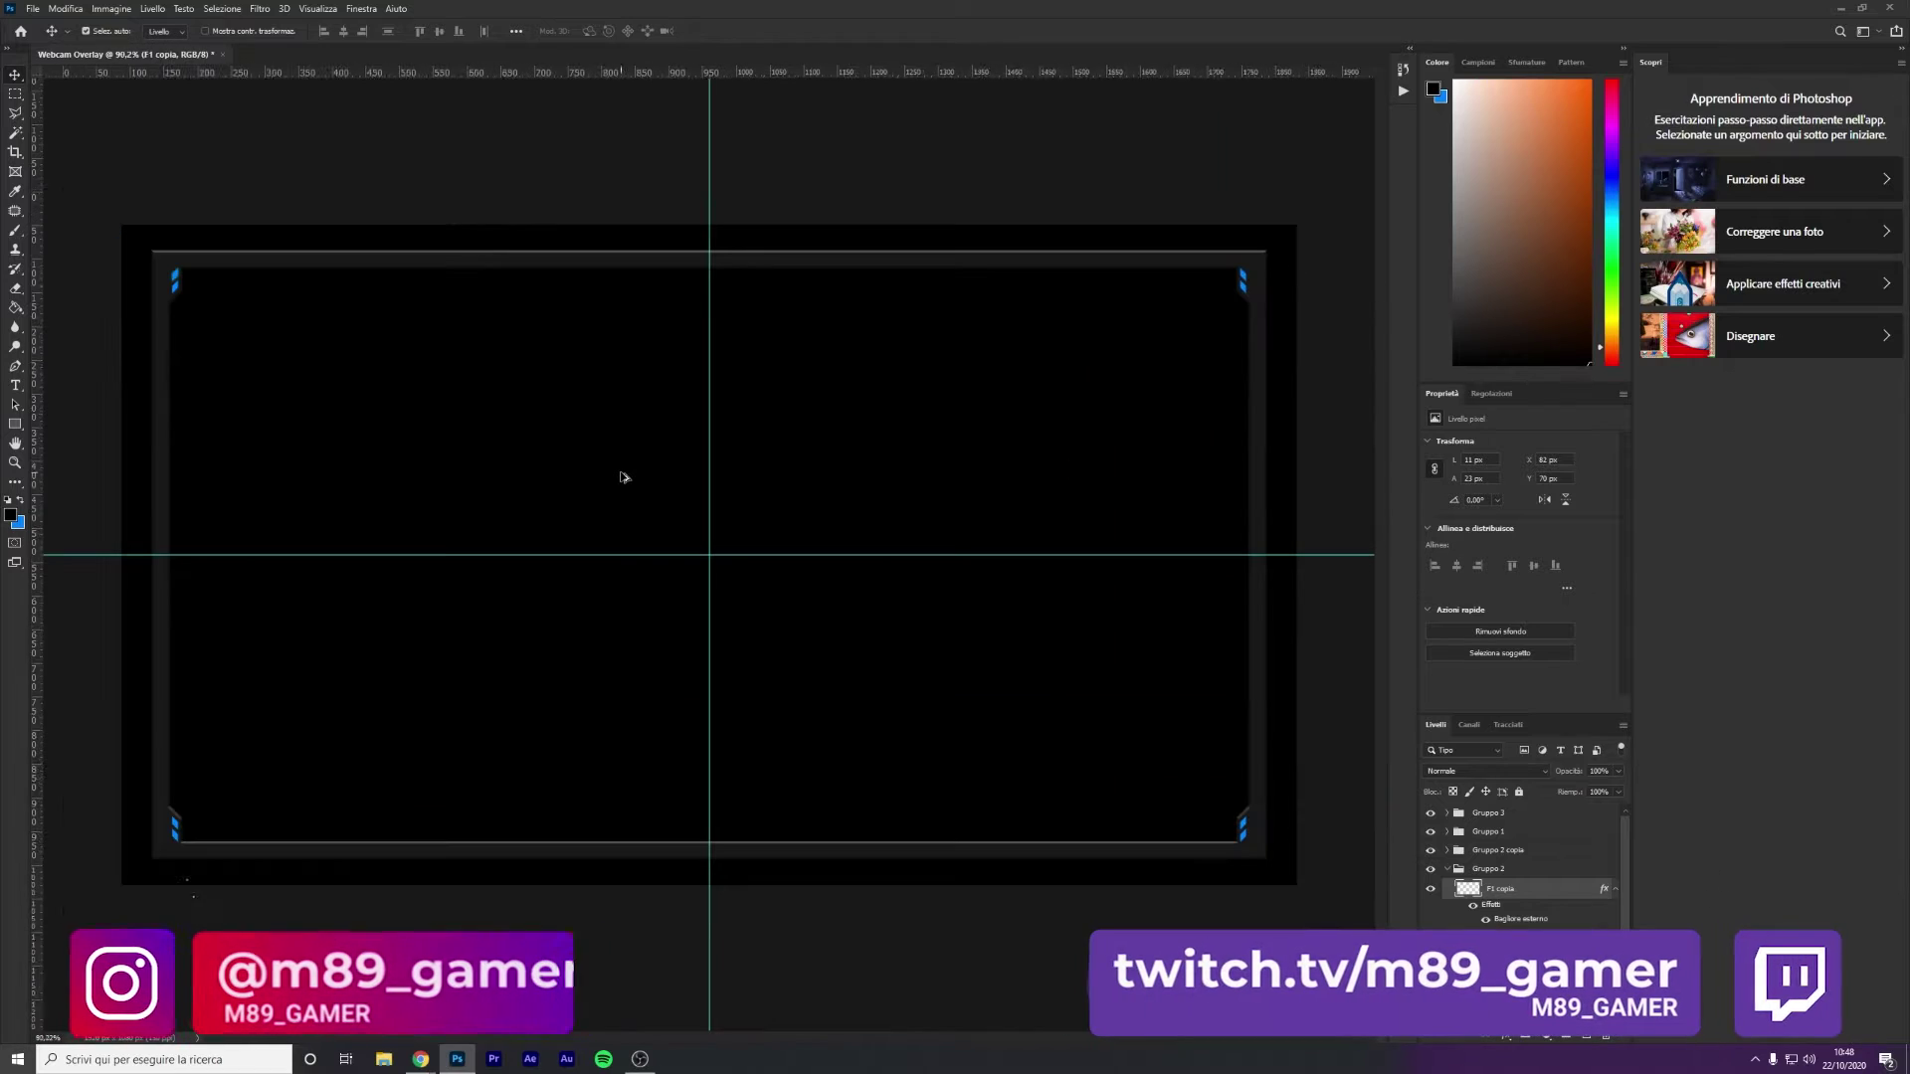
Copy the F1 copia layer style and paste it onto F1 in Gruppo 2
scroll(150, 285, "up", 3)
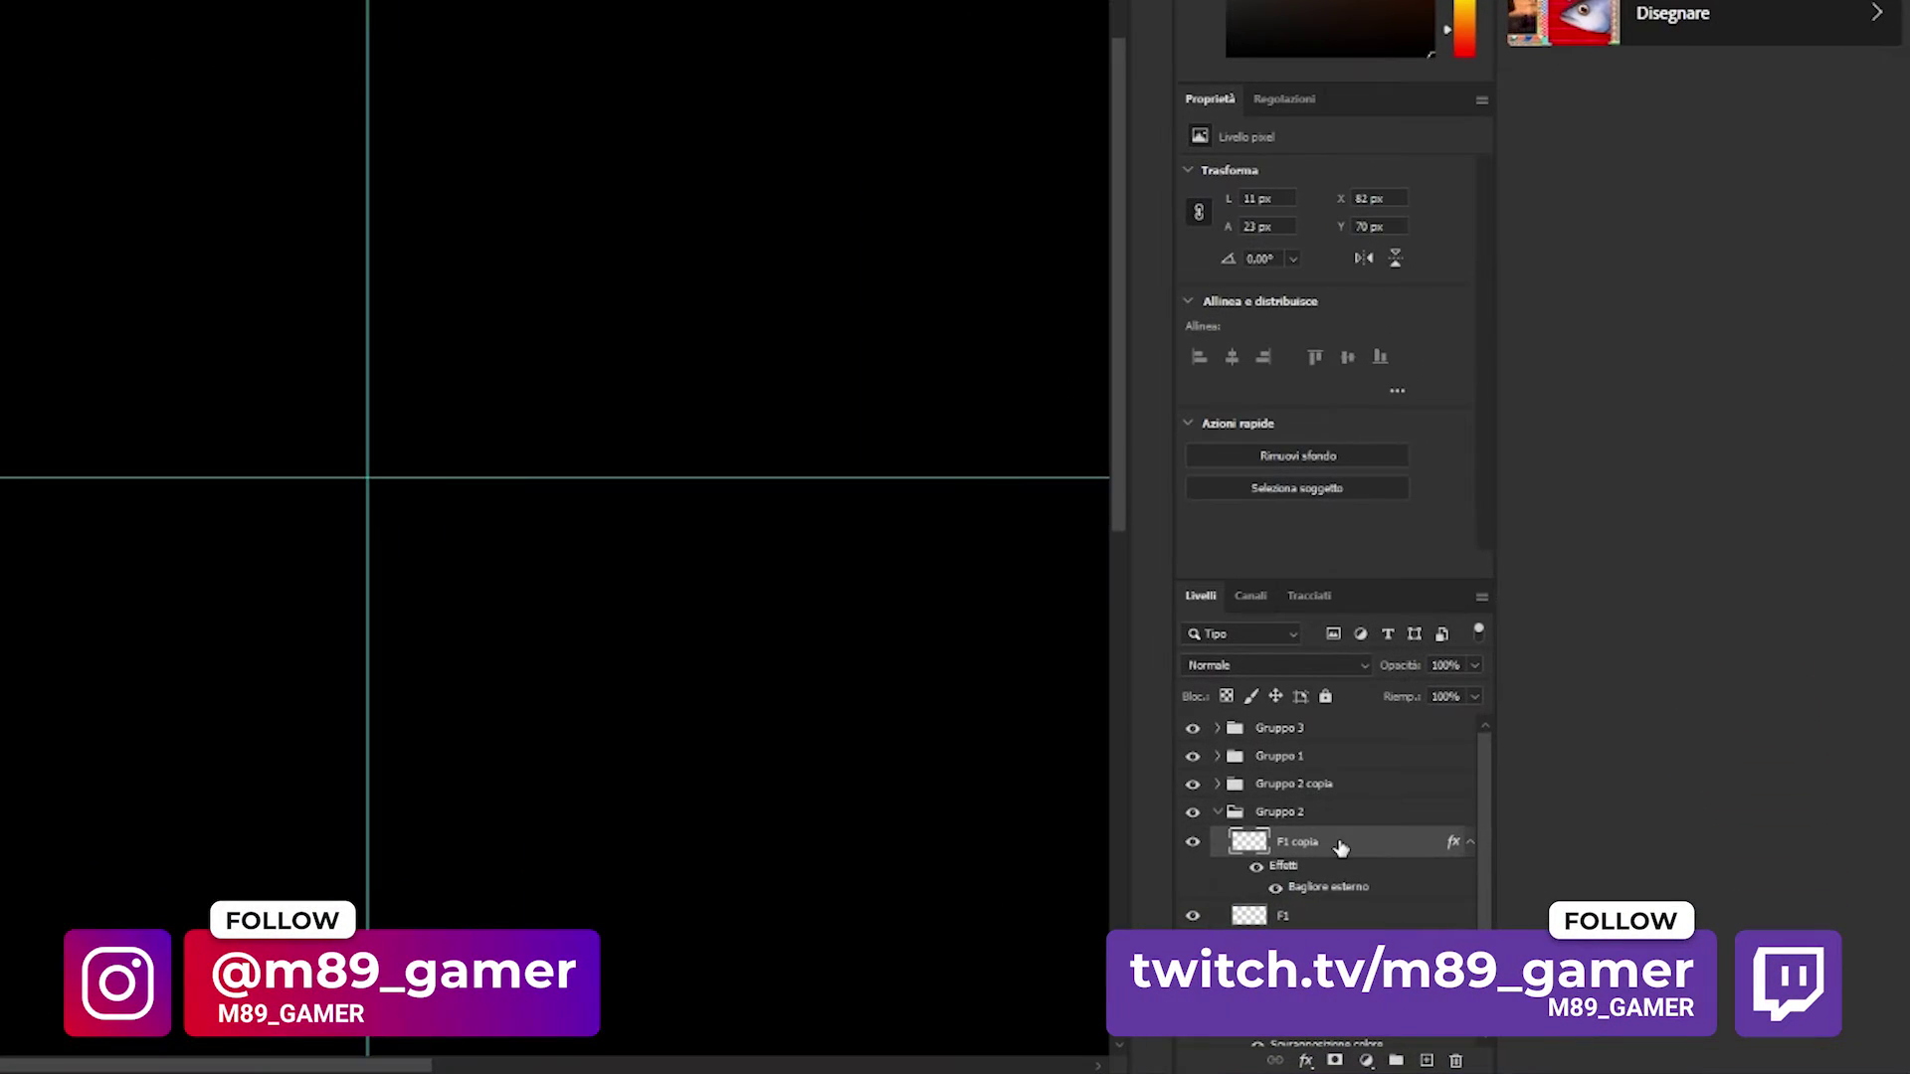
right_click(1528, 886)
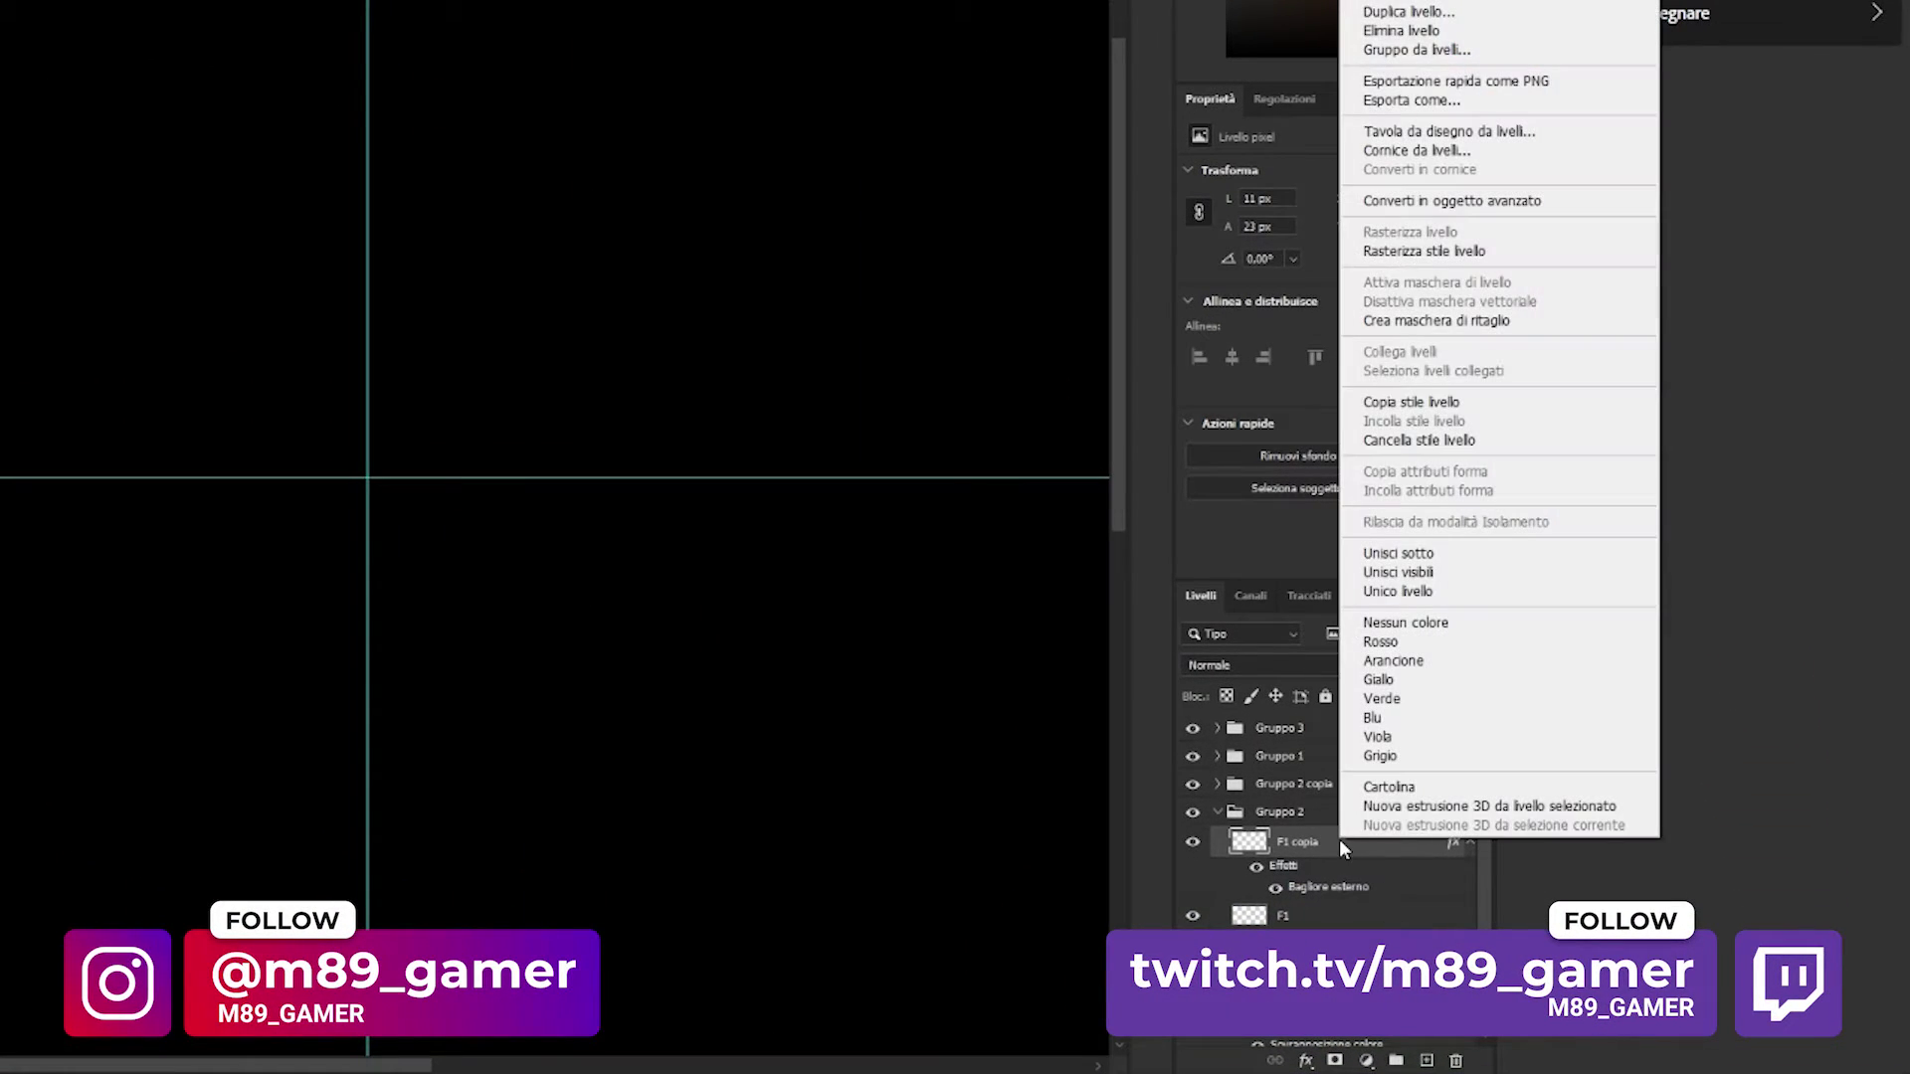
left_click(1413, 402)
left_click(1323, 916)
right_click(1338, 920)
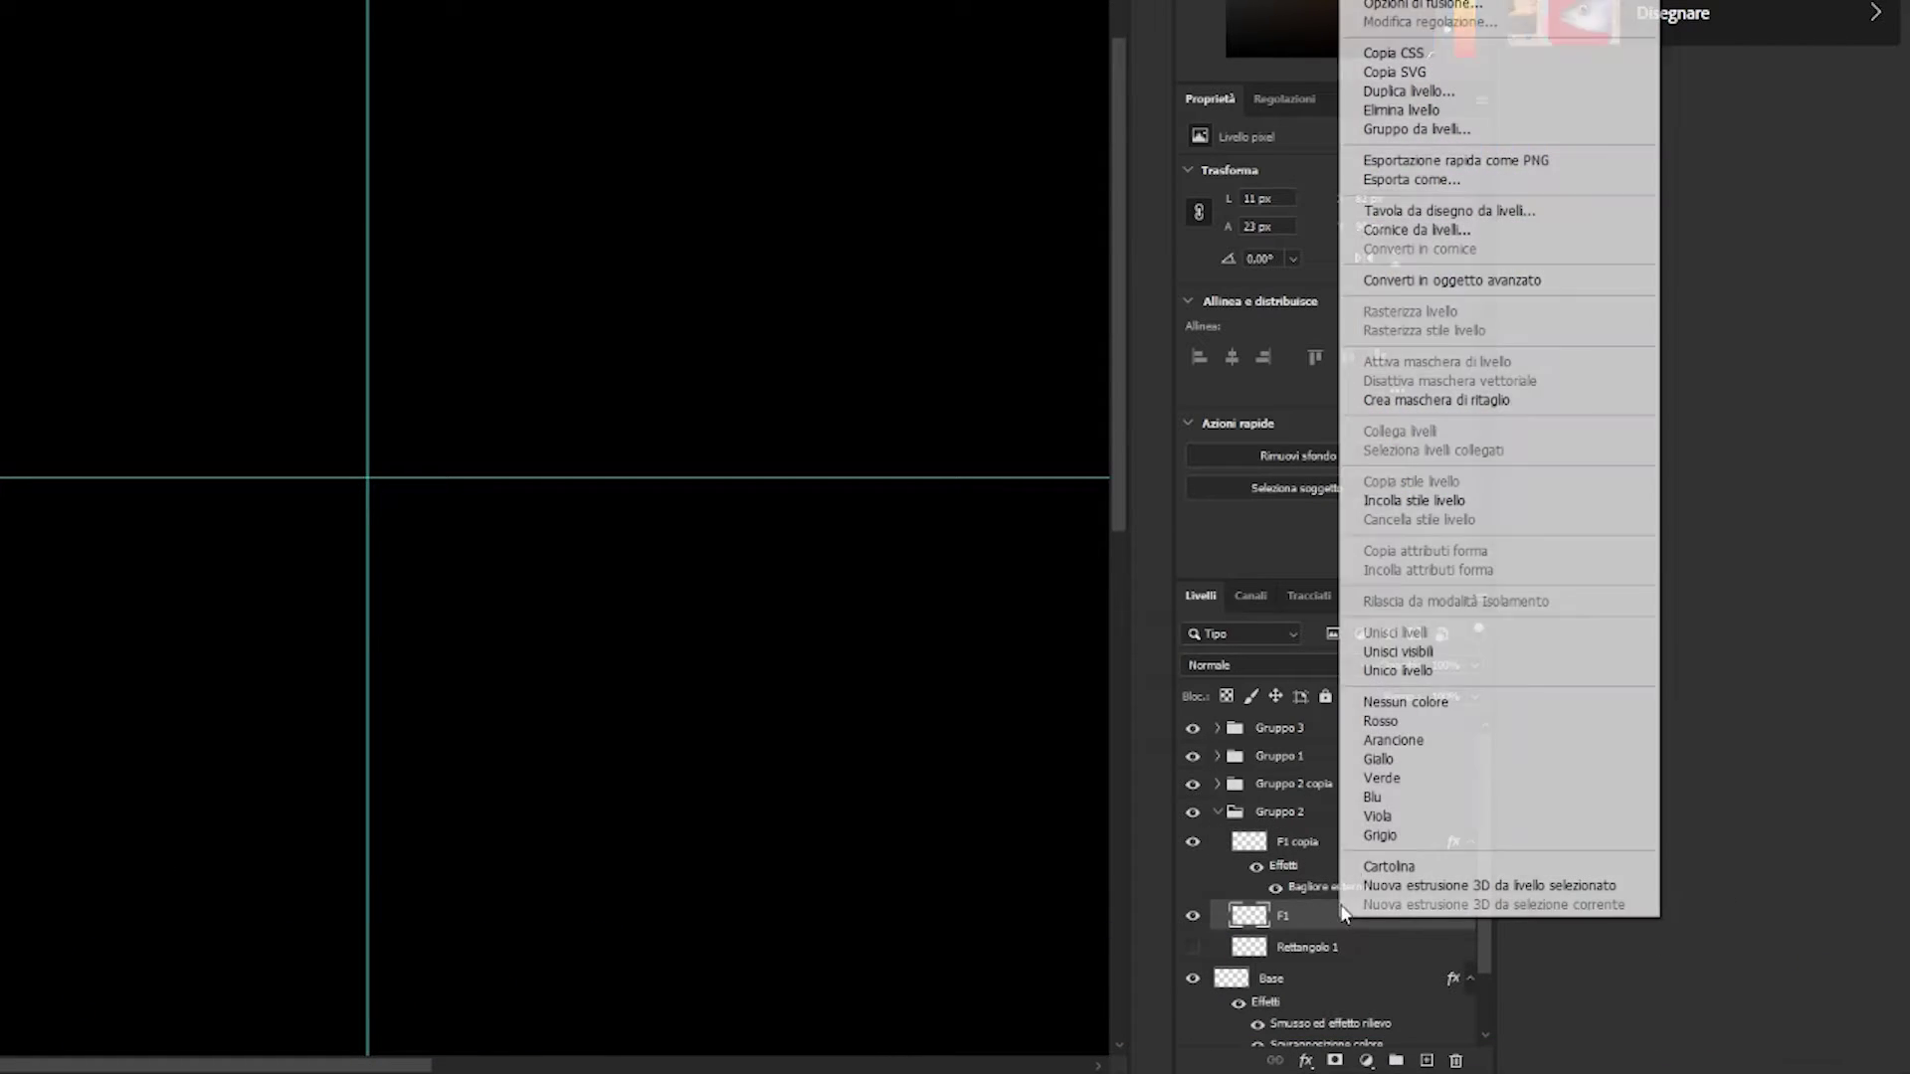
left_click(1408, 501)
Paste the glow style onto F1 copia and F1 inside Gruppo 2 copia
left_click(1217, 812)
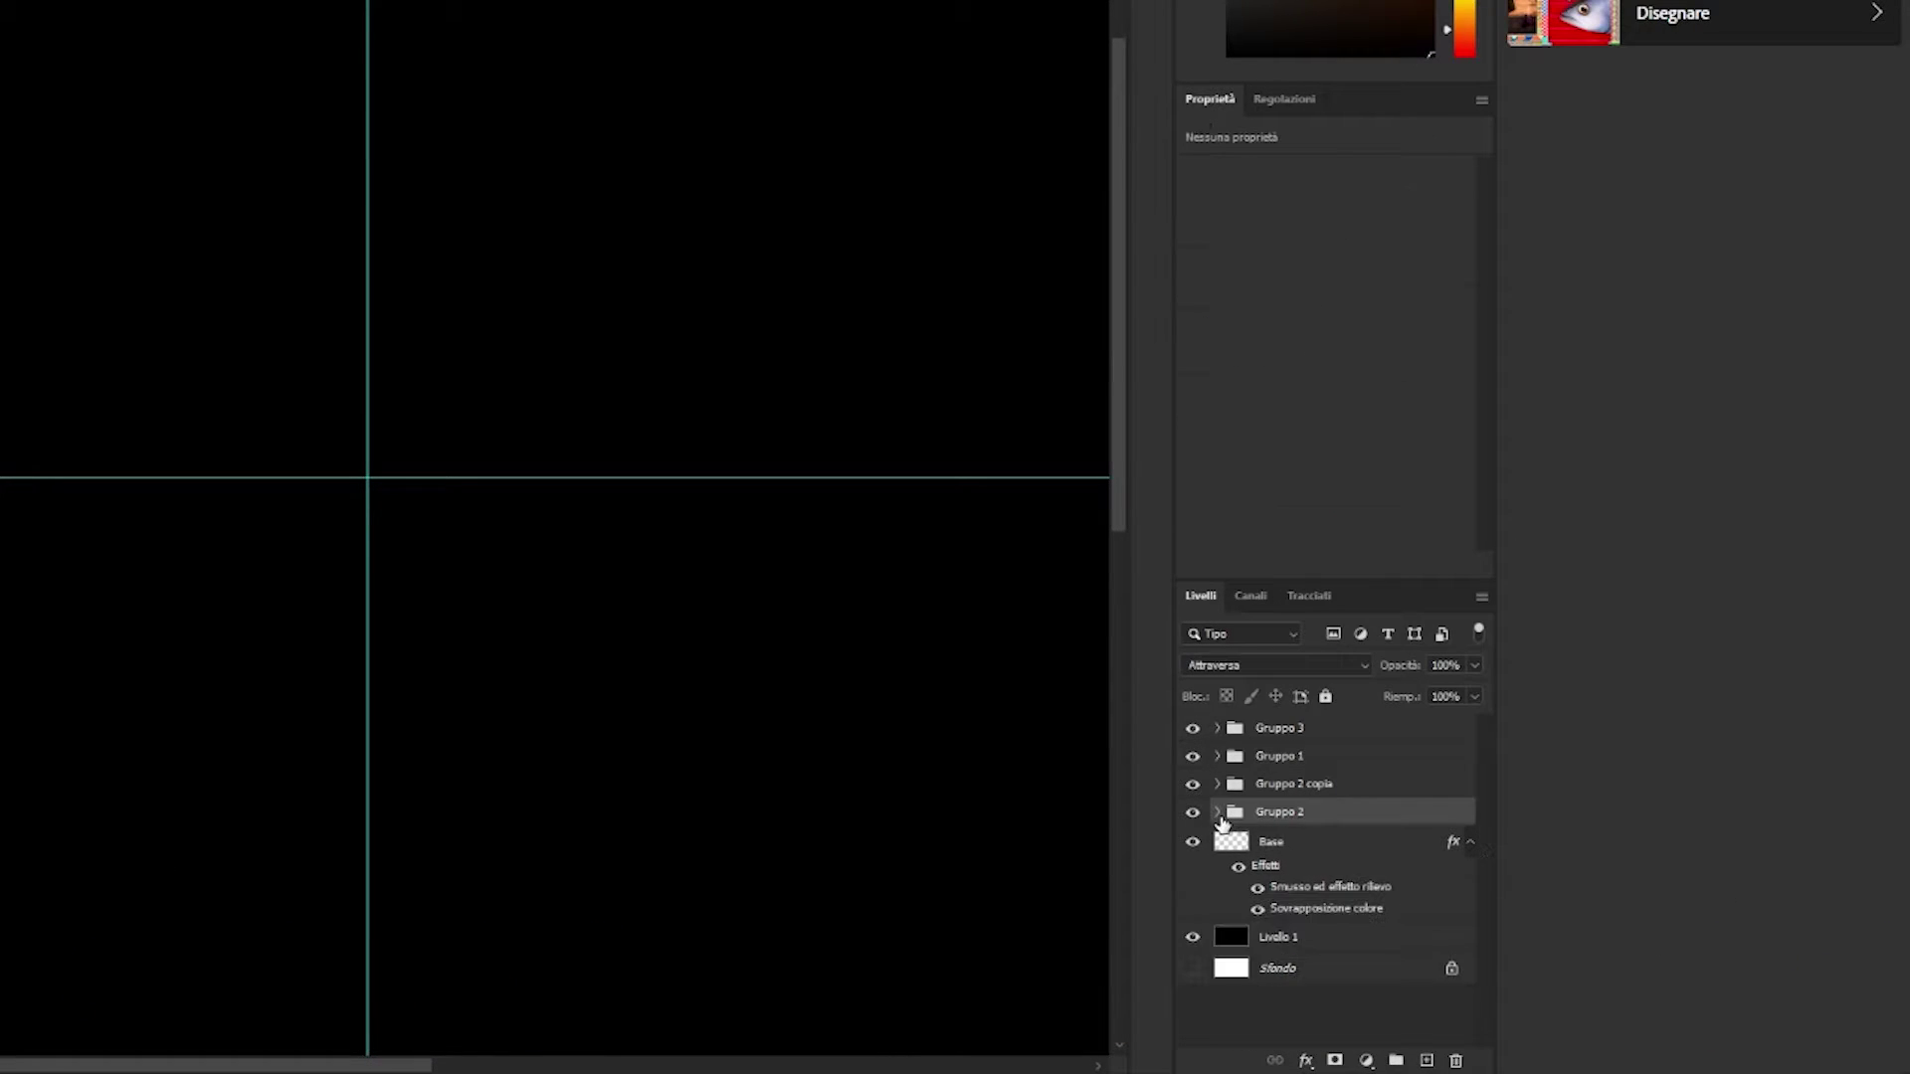
left_click(1217, 783)
left_click(1353, 814)
right_click(1365, 812)
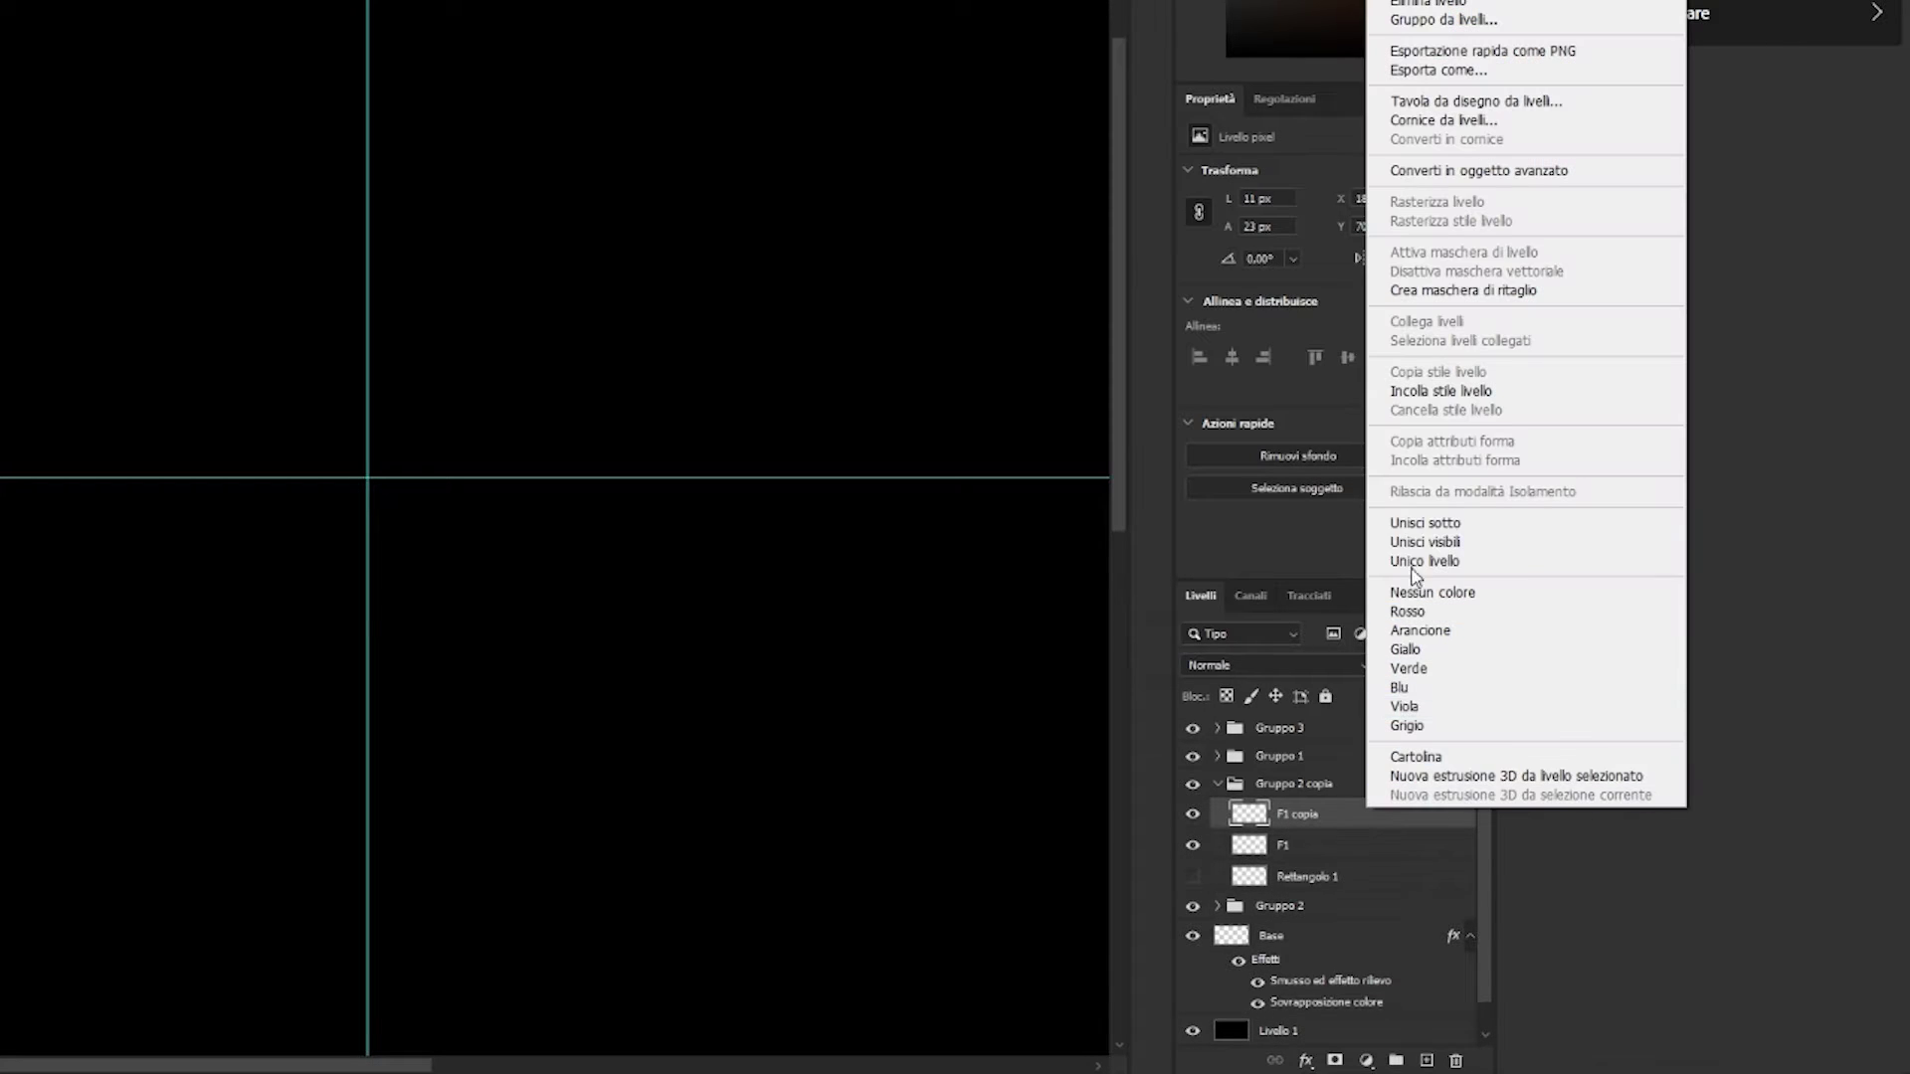
left_click(1428, 391)
left_click(1335, 892)
right_click(1358, 886)
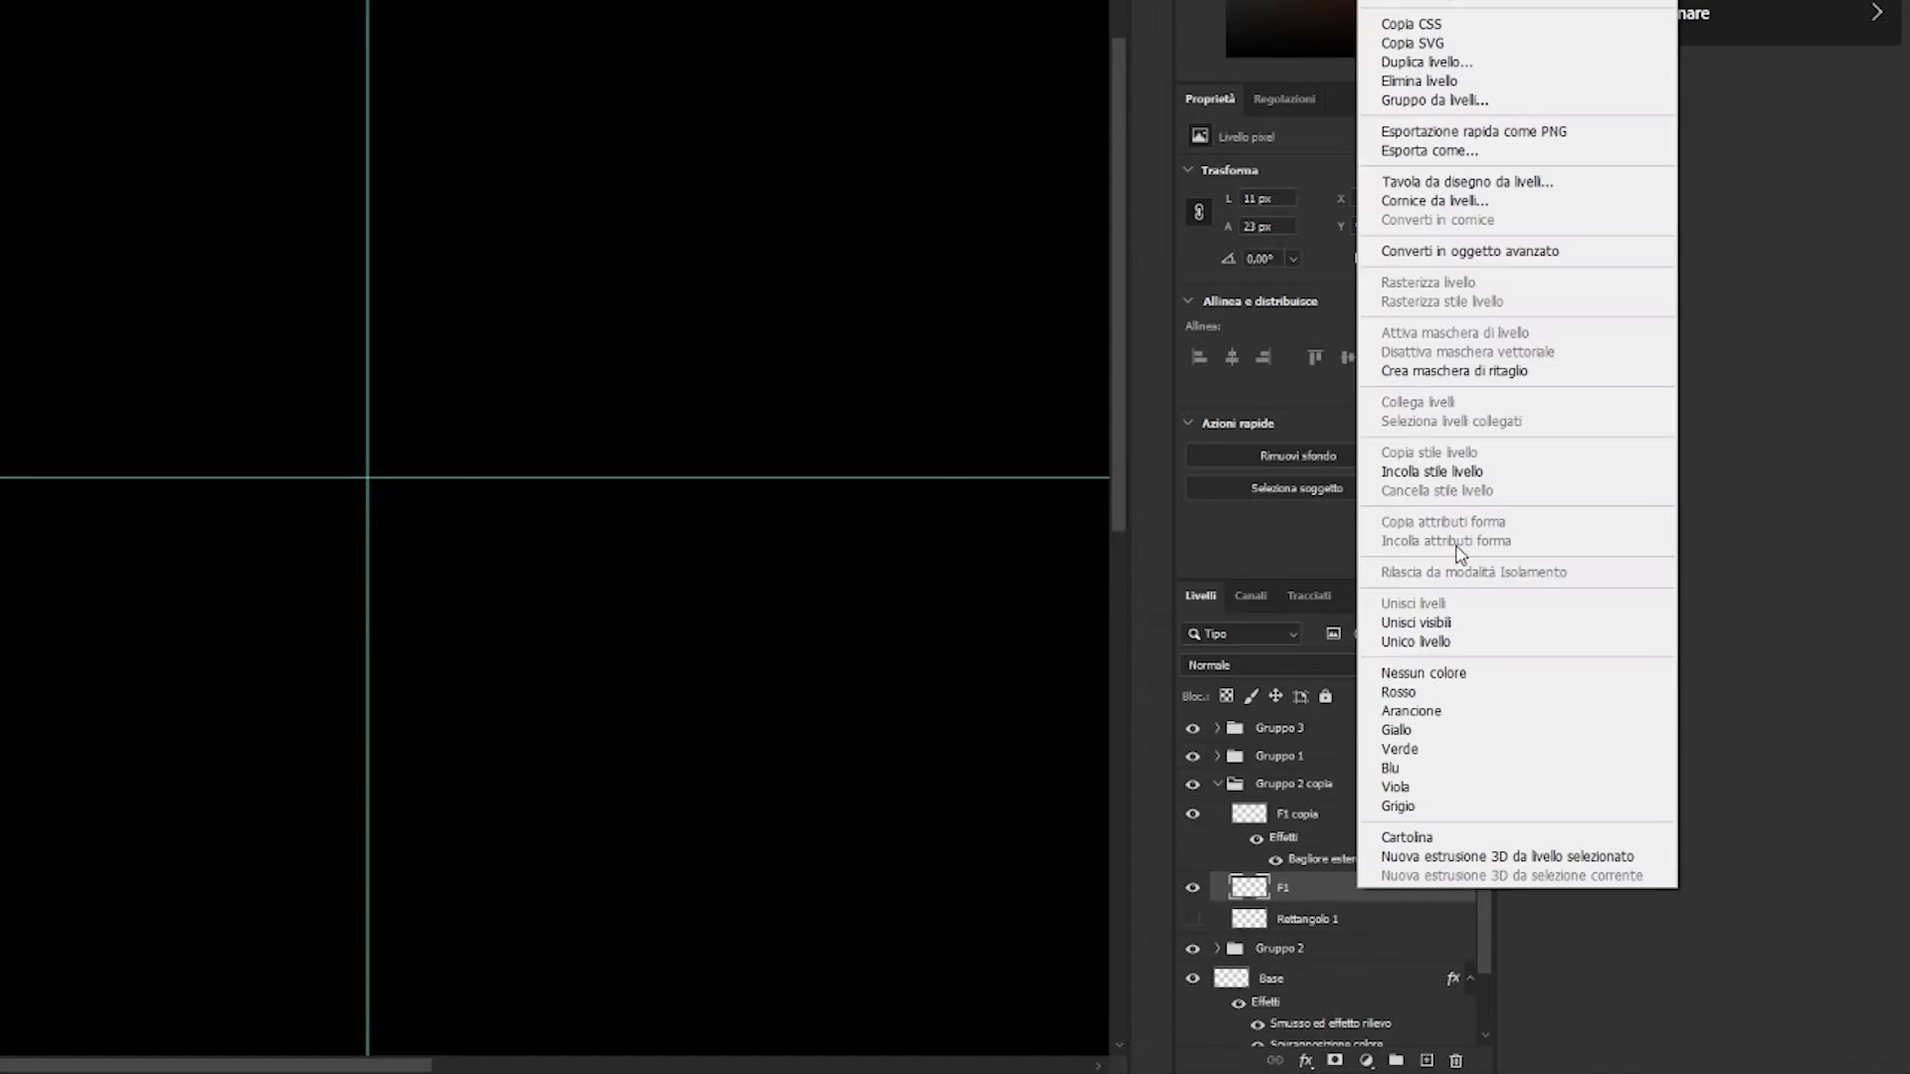
left_click(1448, 474)
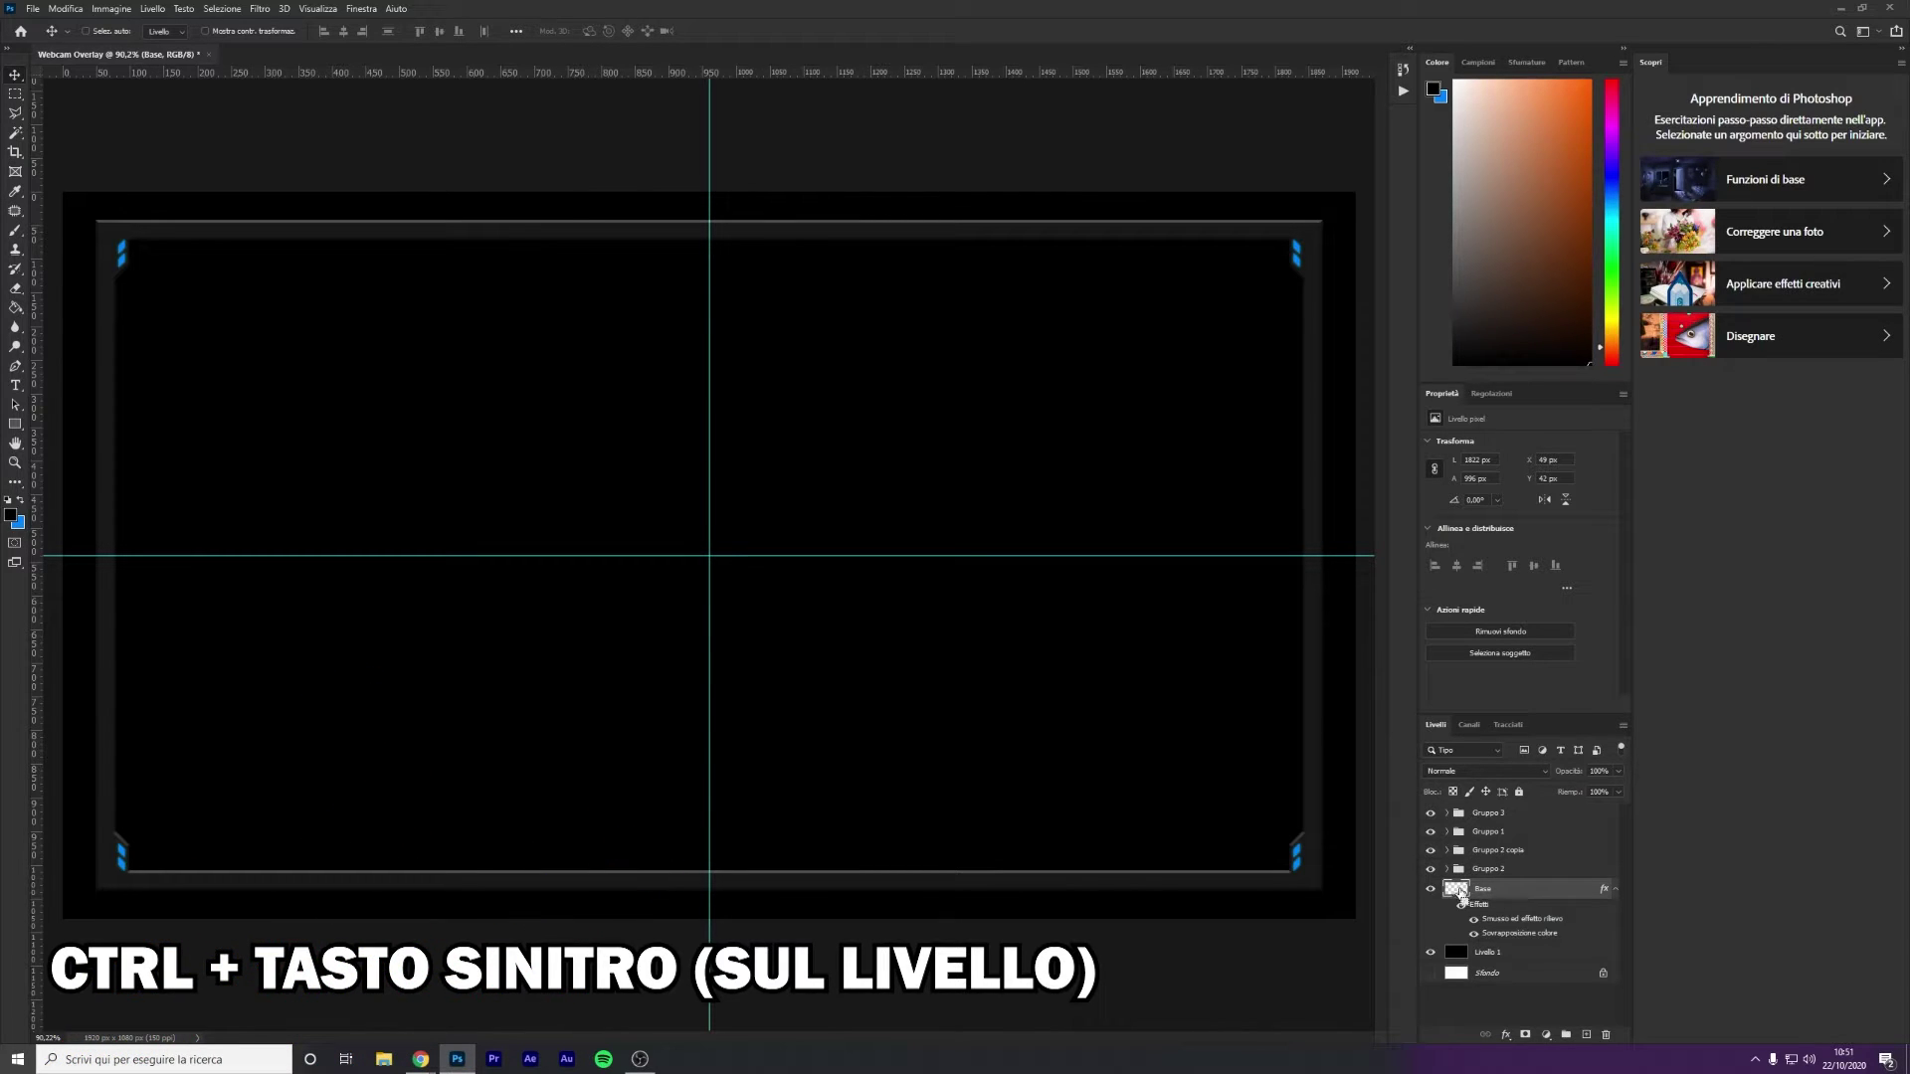
Load the Base frame's pixels as a selection
left_click(1457, 888, "ctrl")
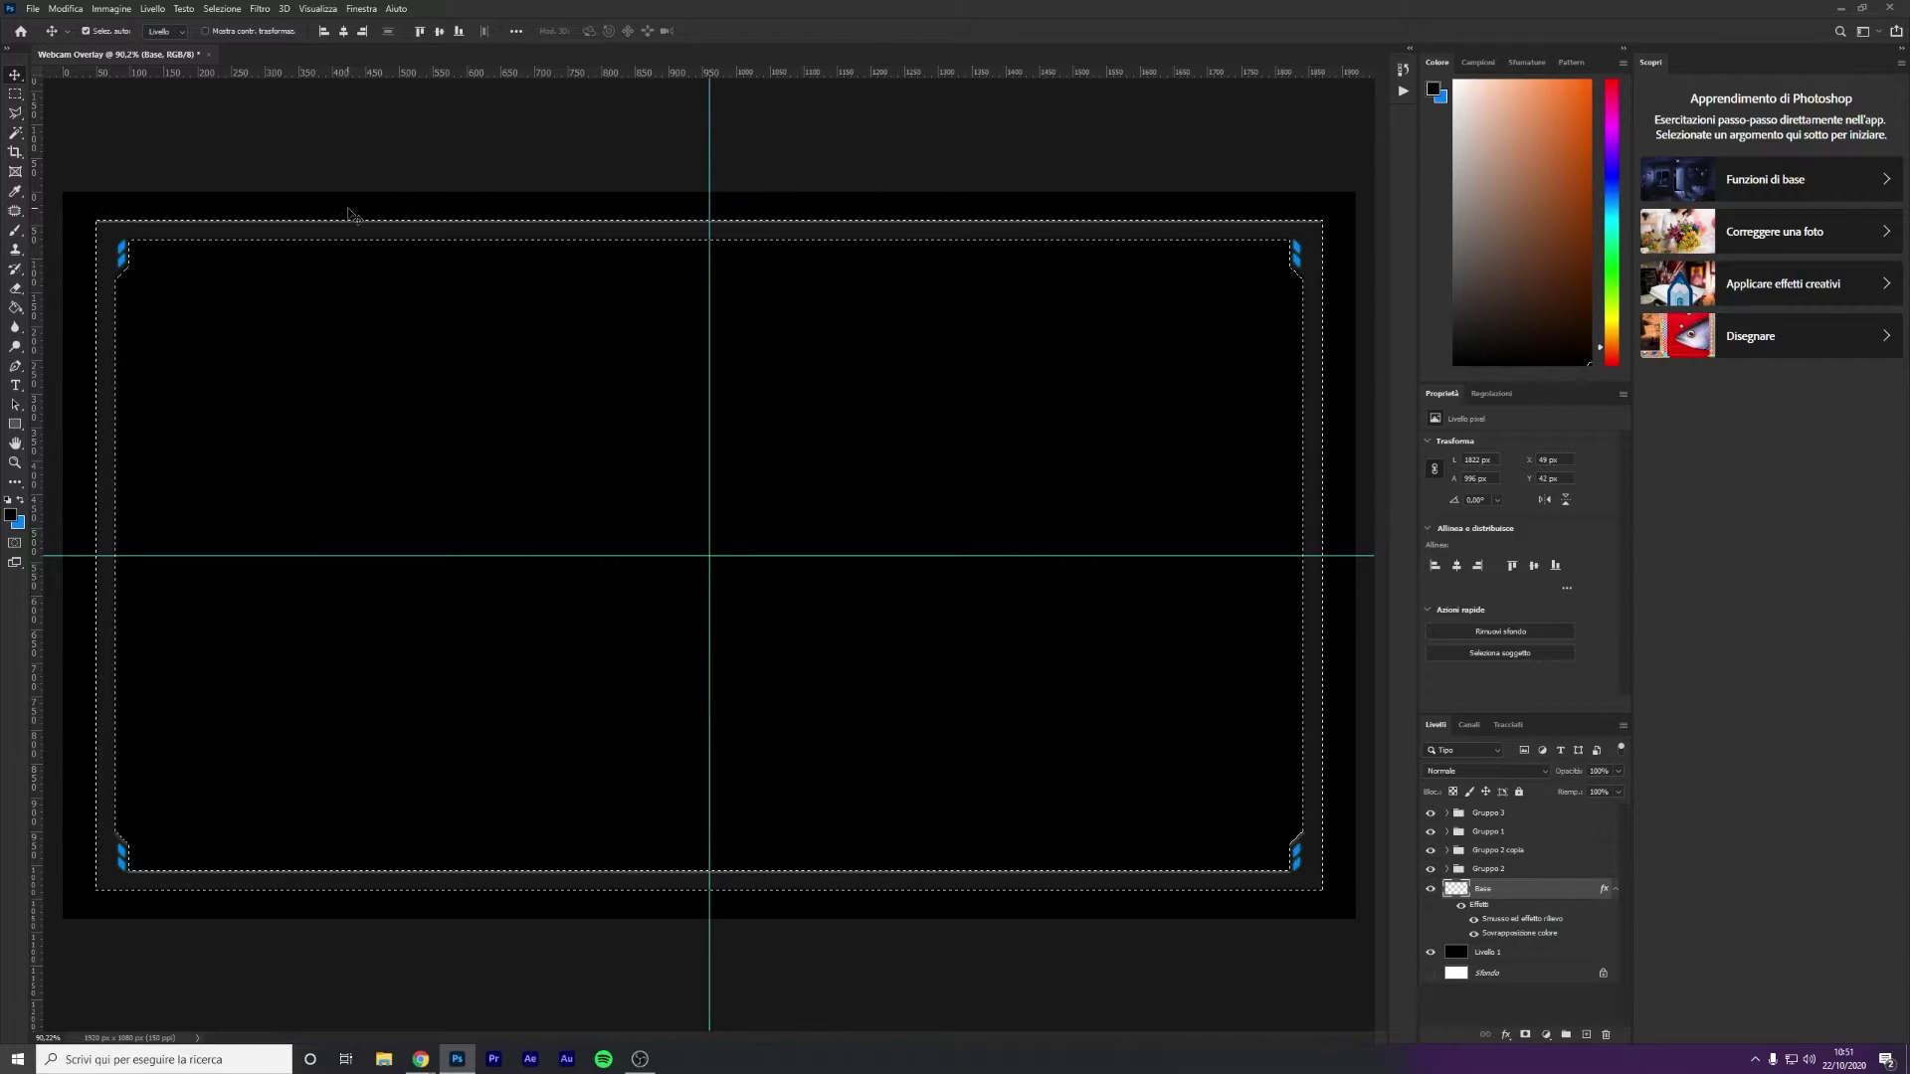
scroll(239, 189, "up", 1)
scroll(239, 189, "up", 1)
scroll(239, 191, "up", 1)
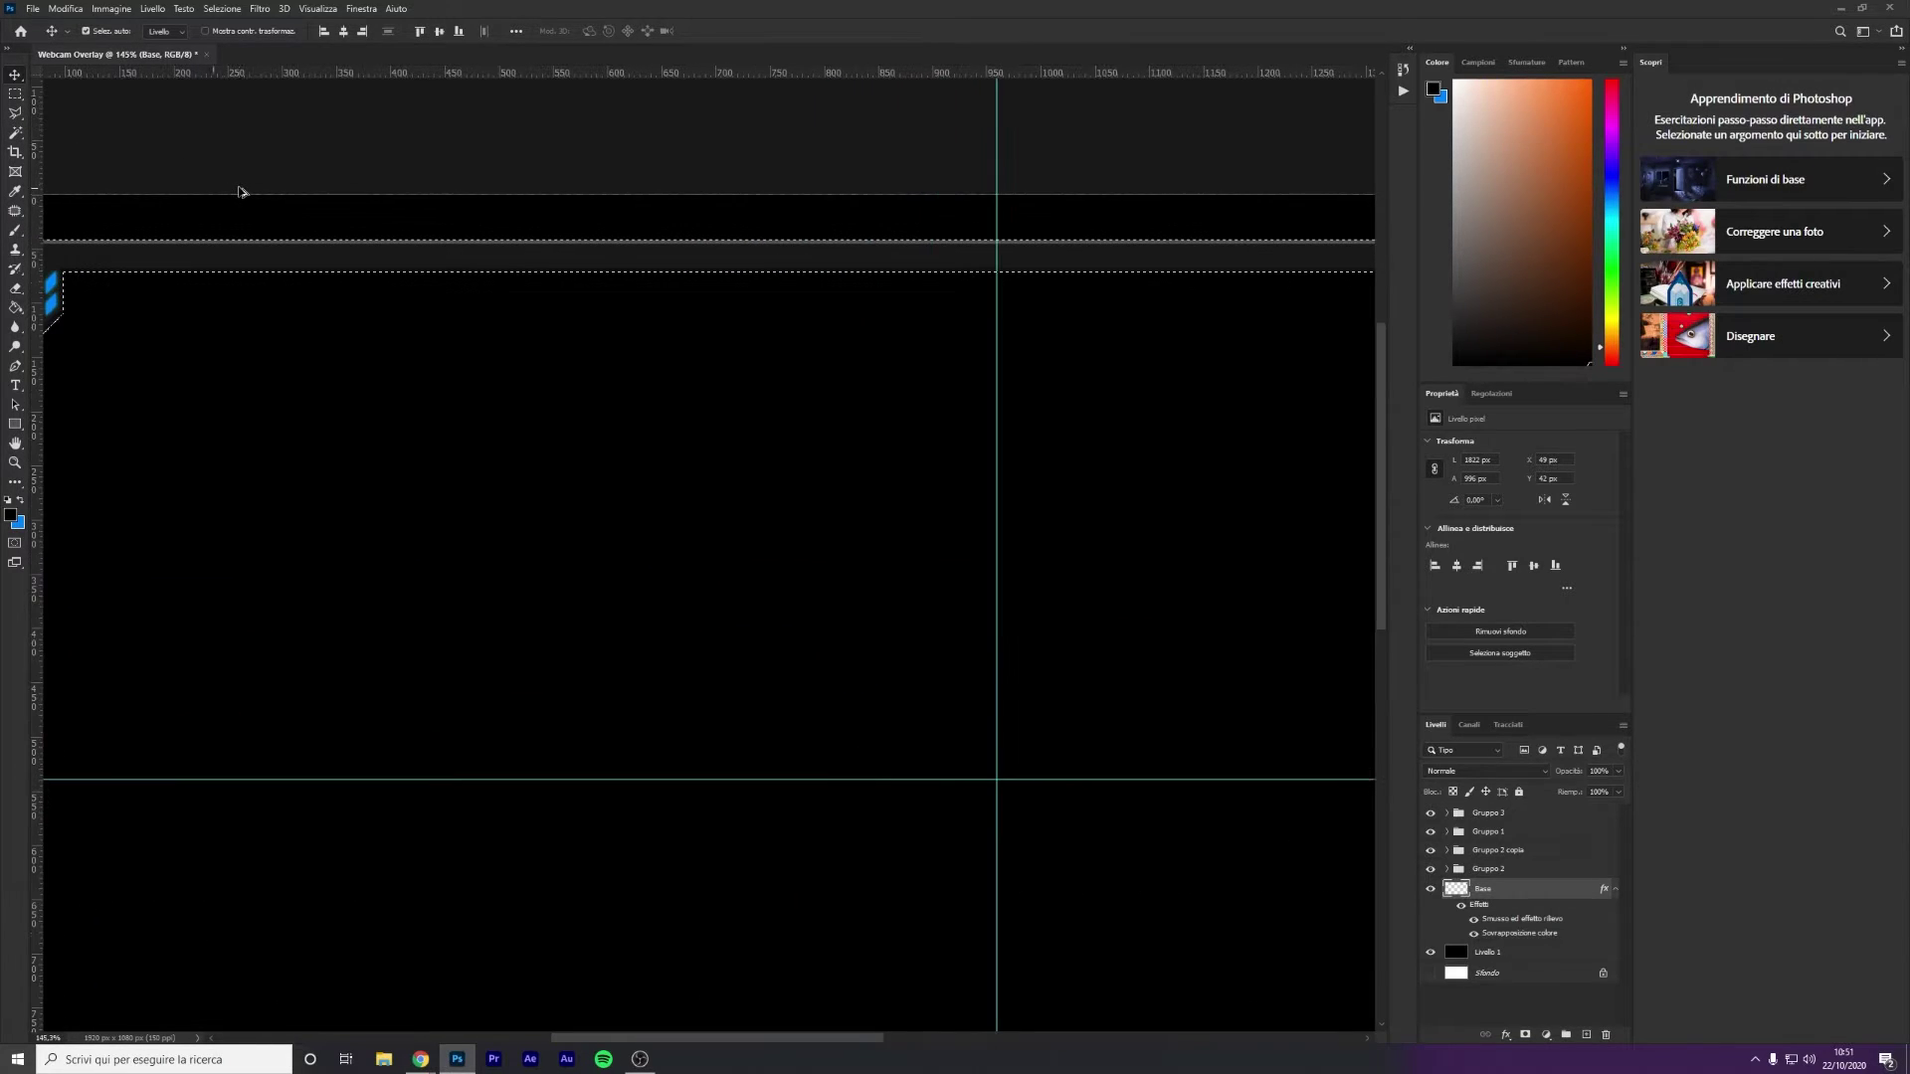
scroll(261, 199, "up", 1)
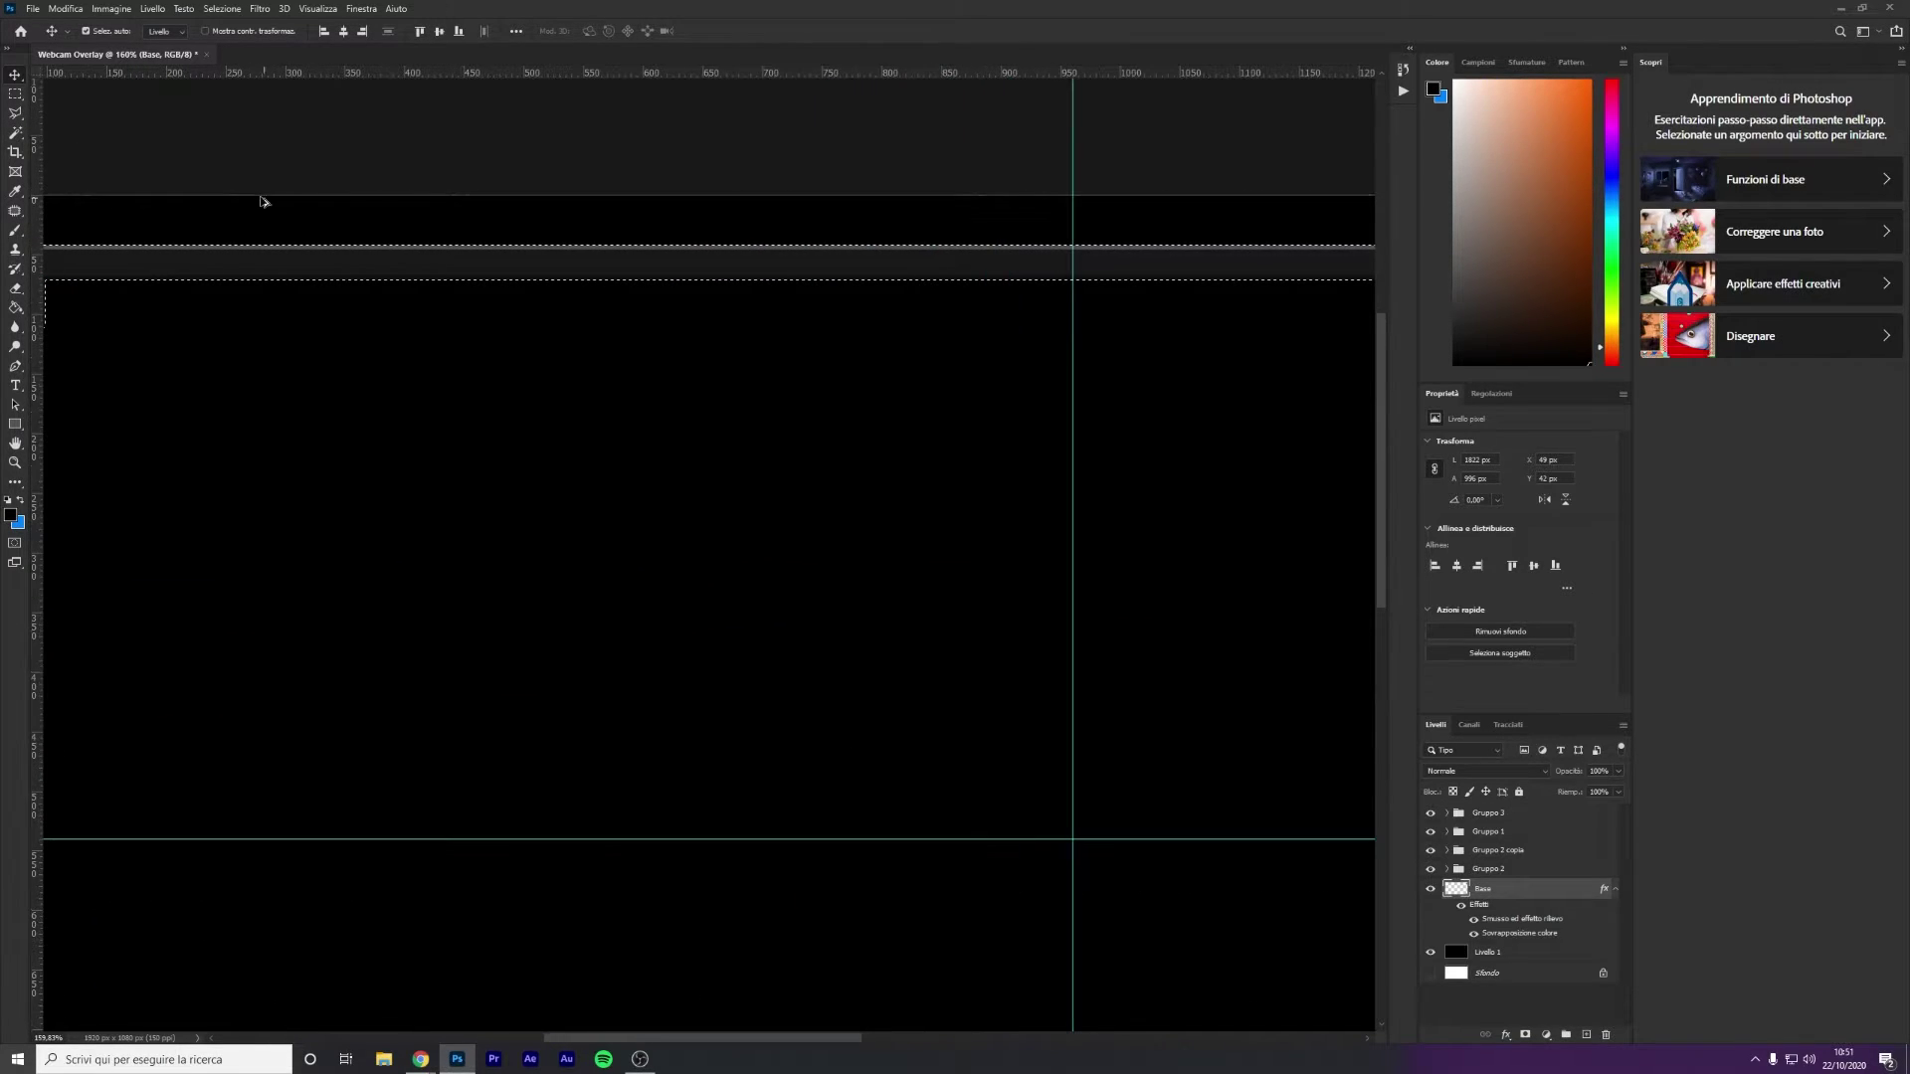
Add a new empty layer named 'Led' directly above Base
left_click(1589, 1036)
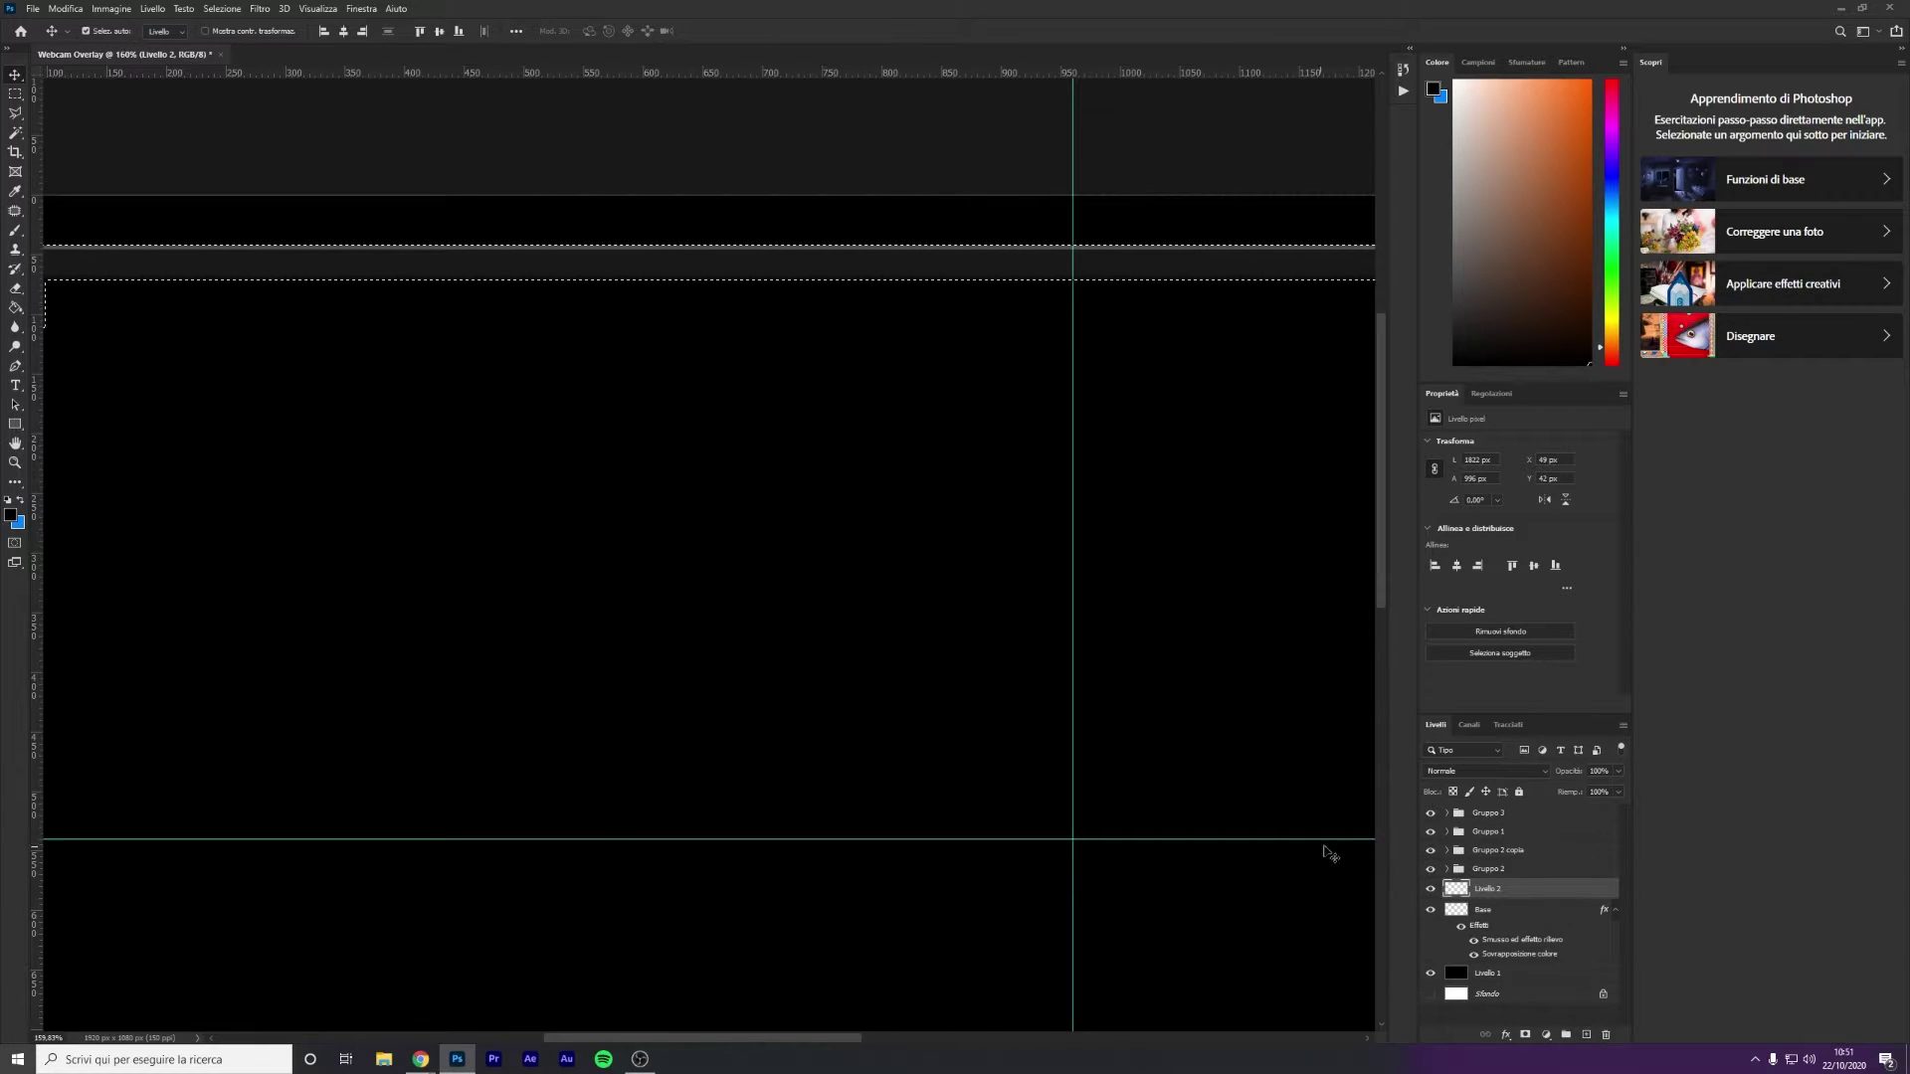
double_click(1489, 888)
type("Led")
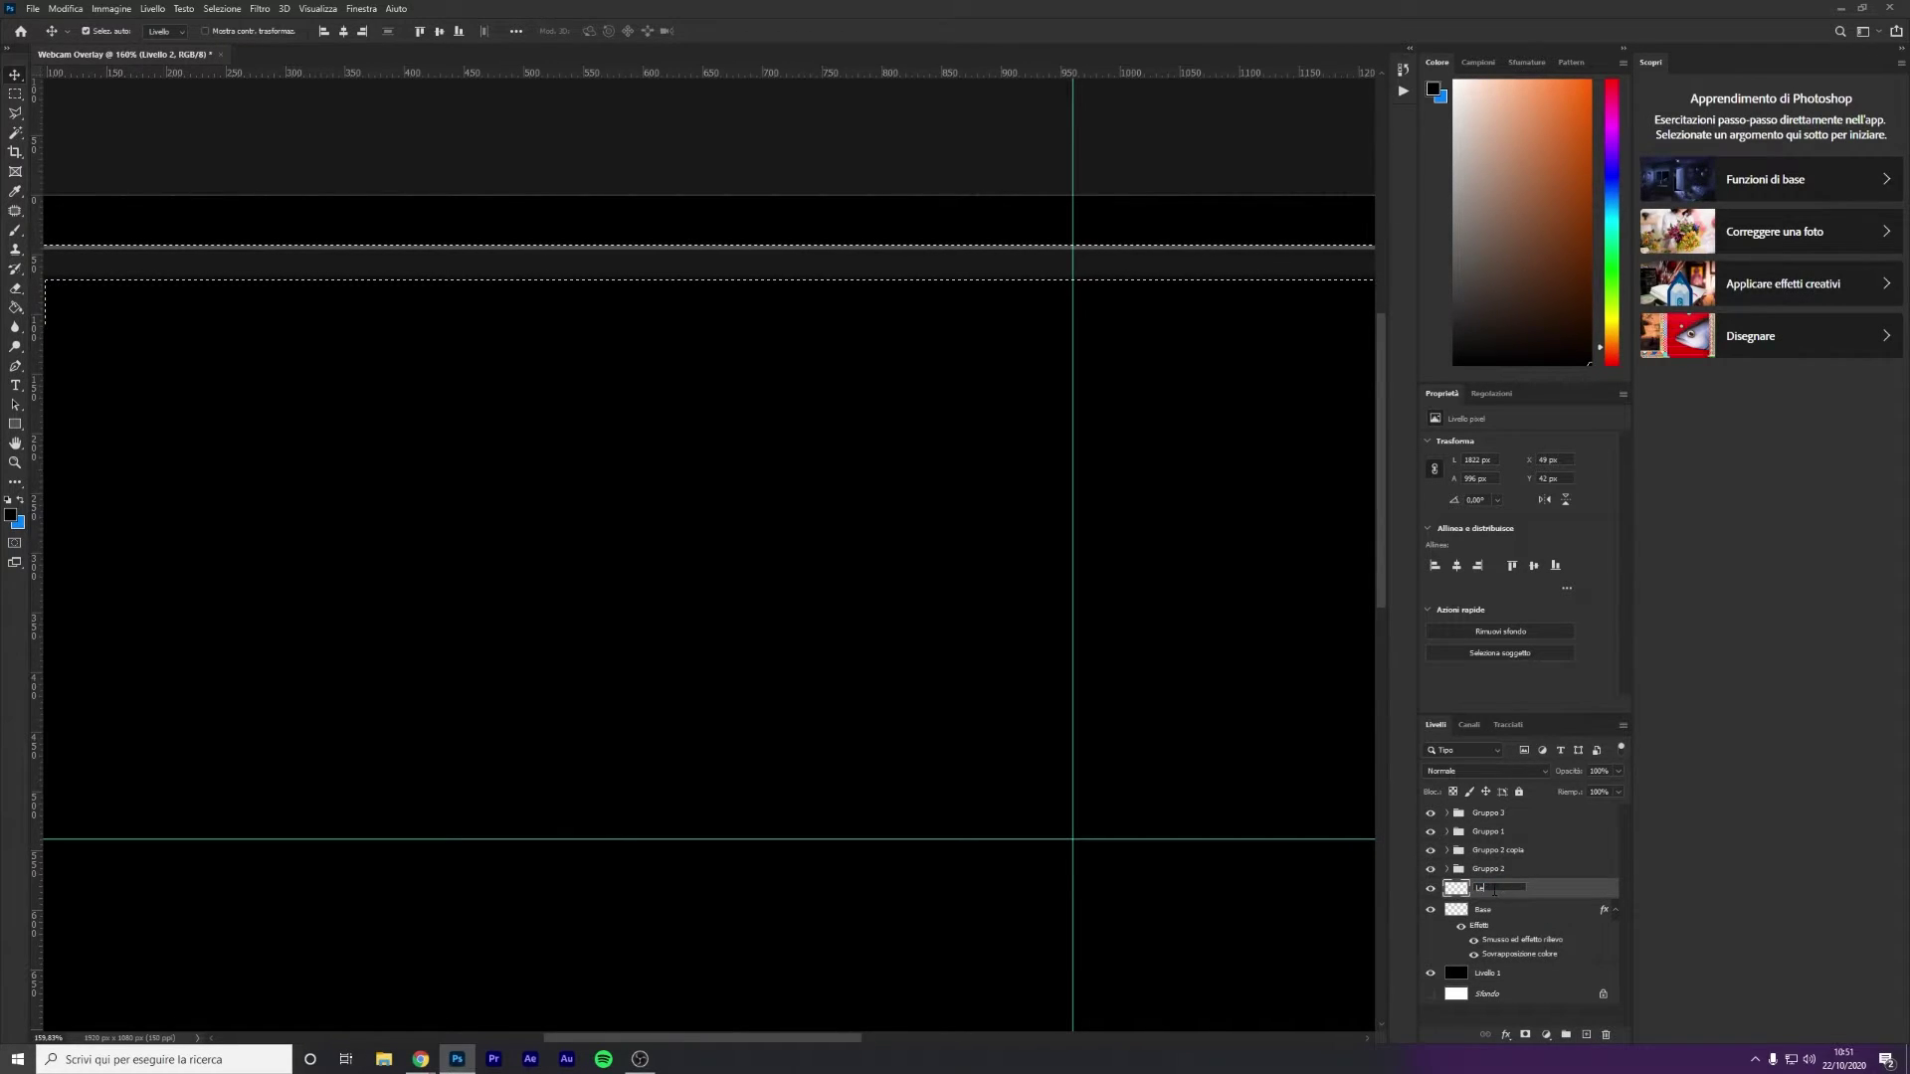
key("Return")
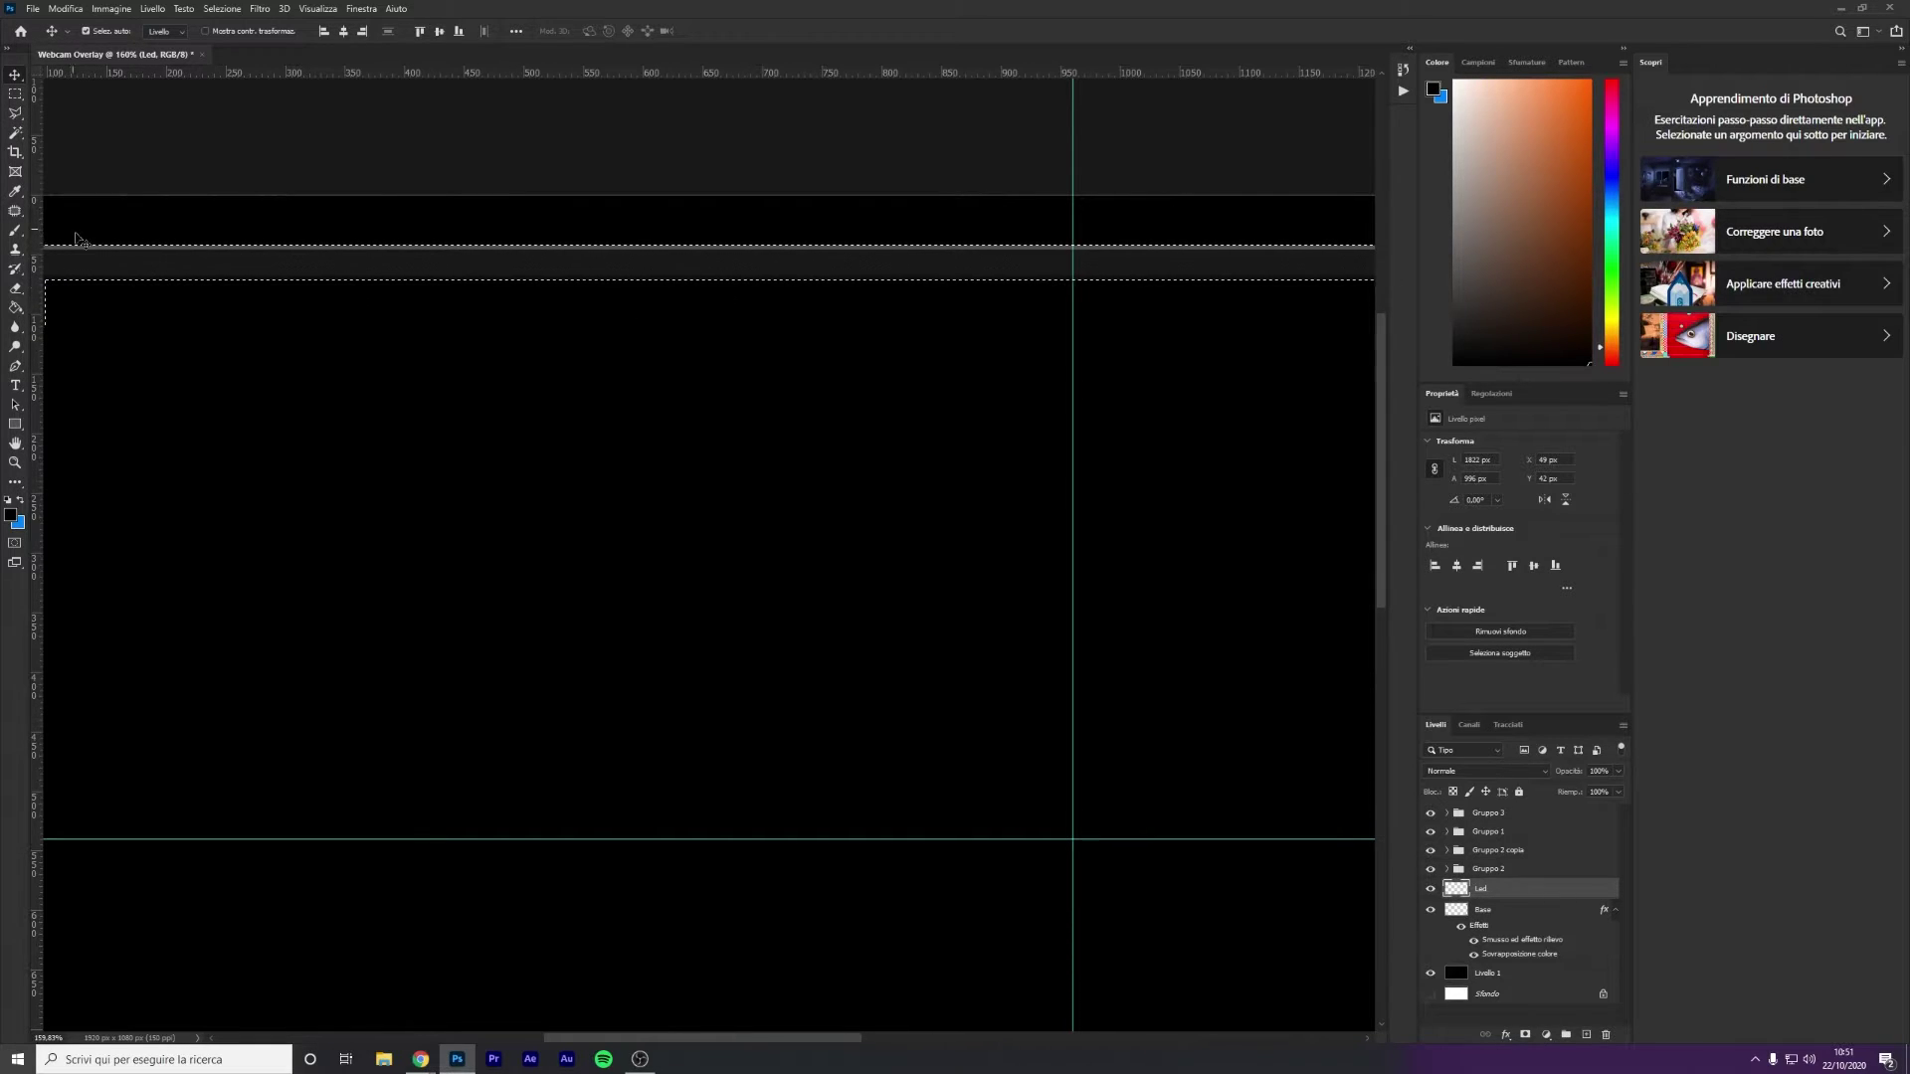
scroll(238, 244, "down", 2)
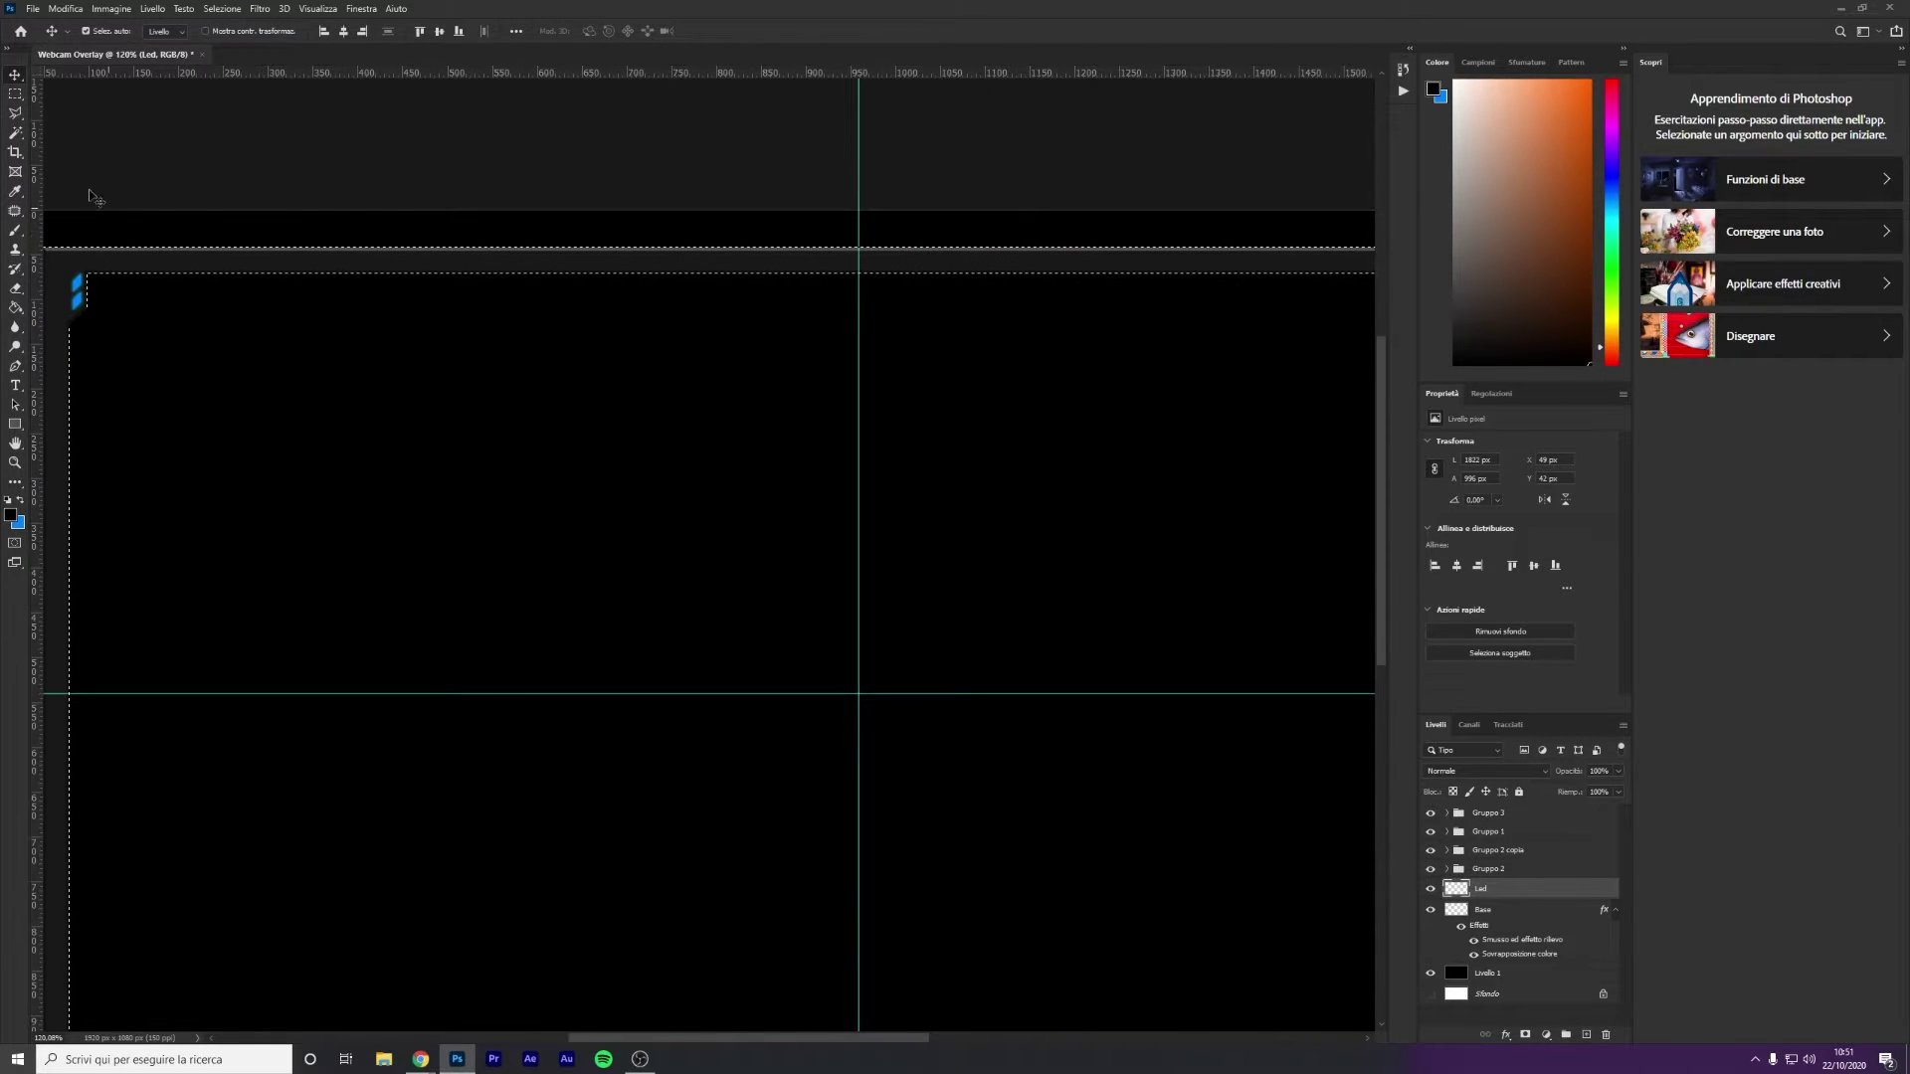
Intersect the selection with a Polygonal Lasso strip along the top inner edge to the centre guide
left_click(16, 113)
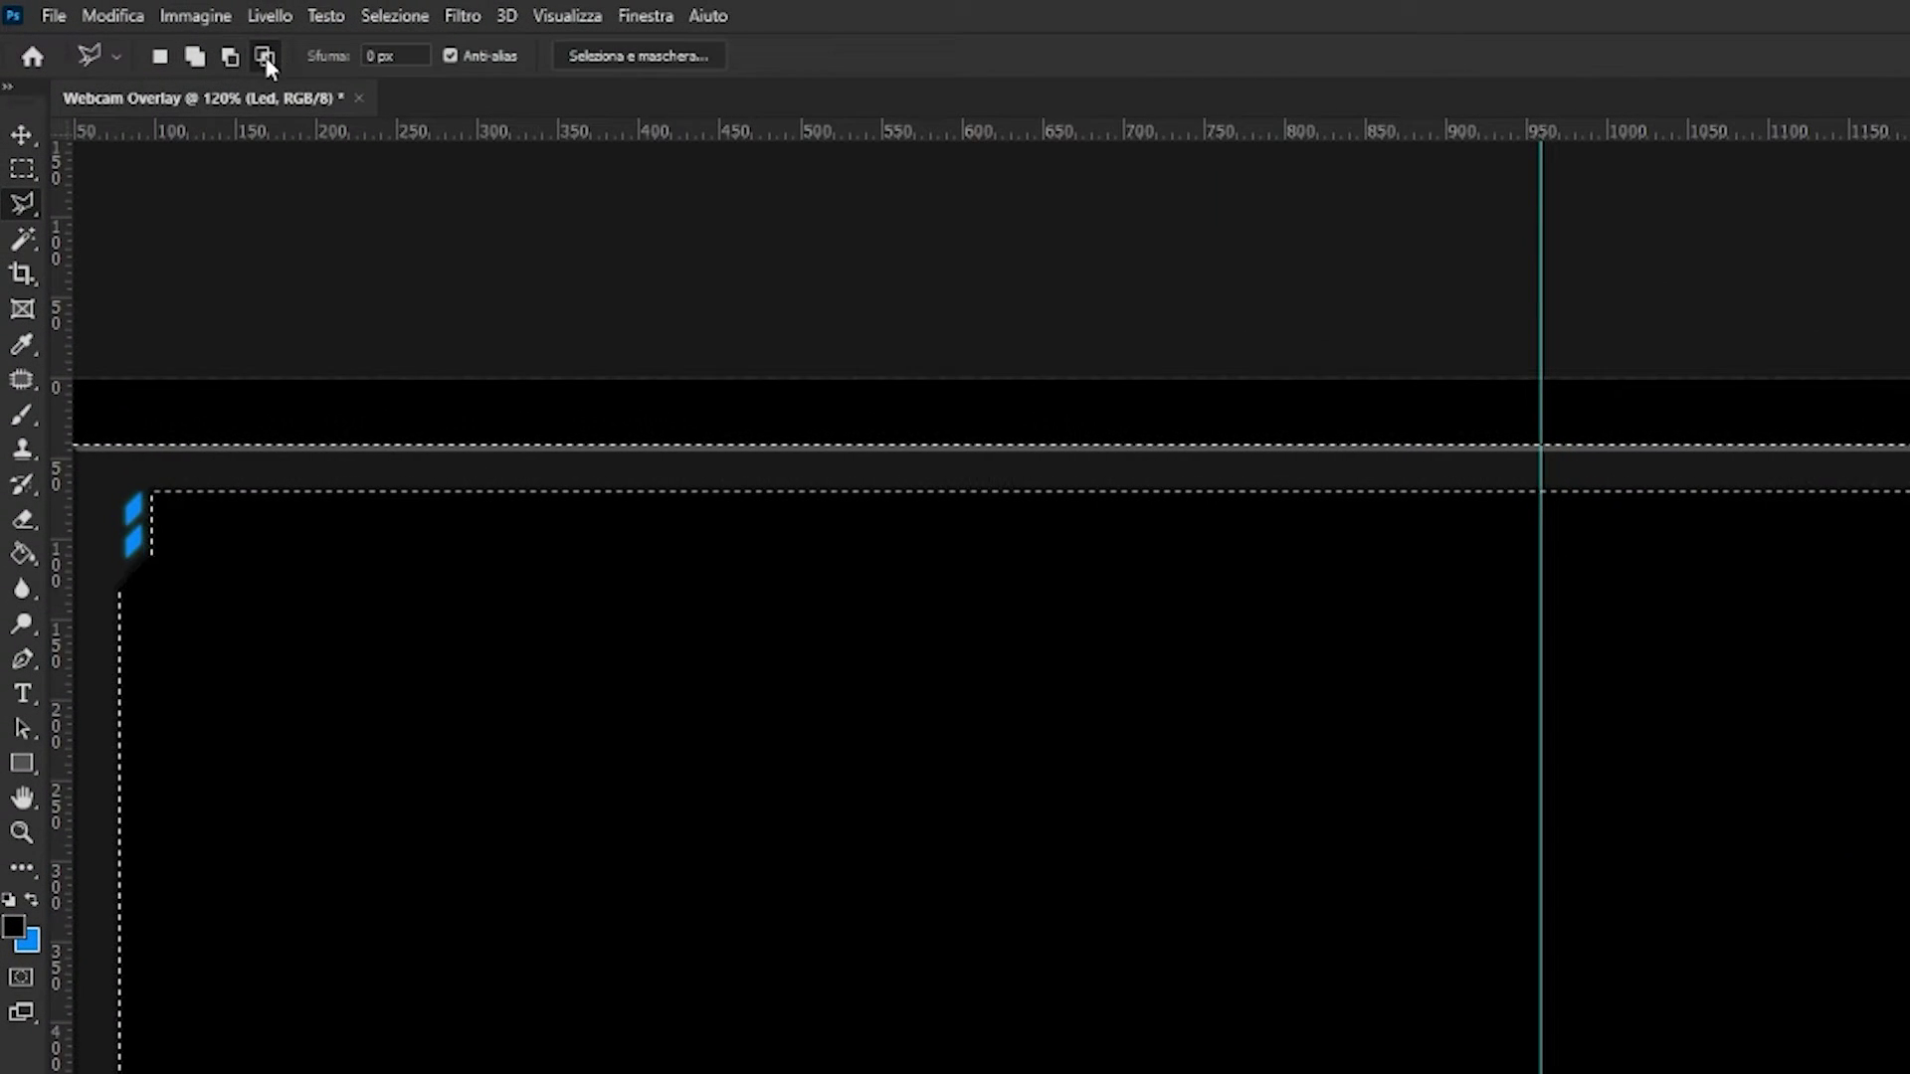
left_click(265, 59)
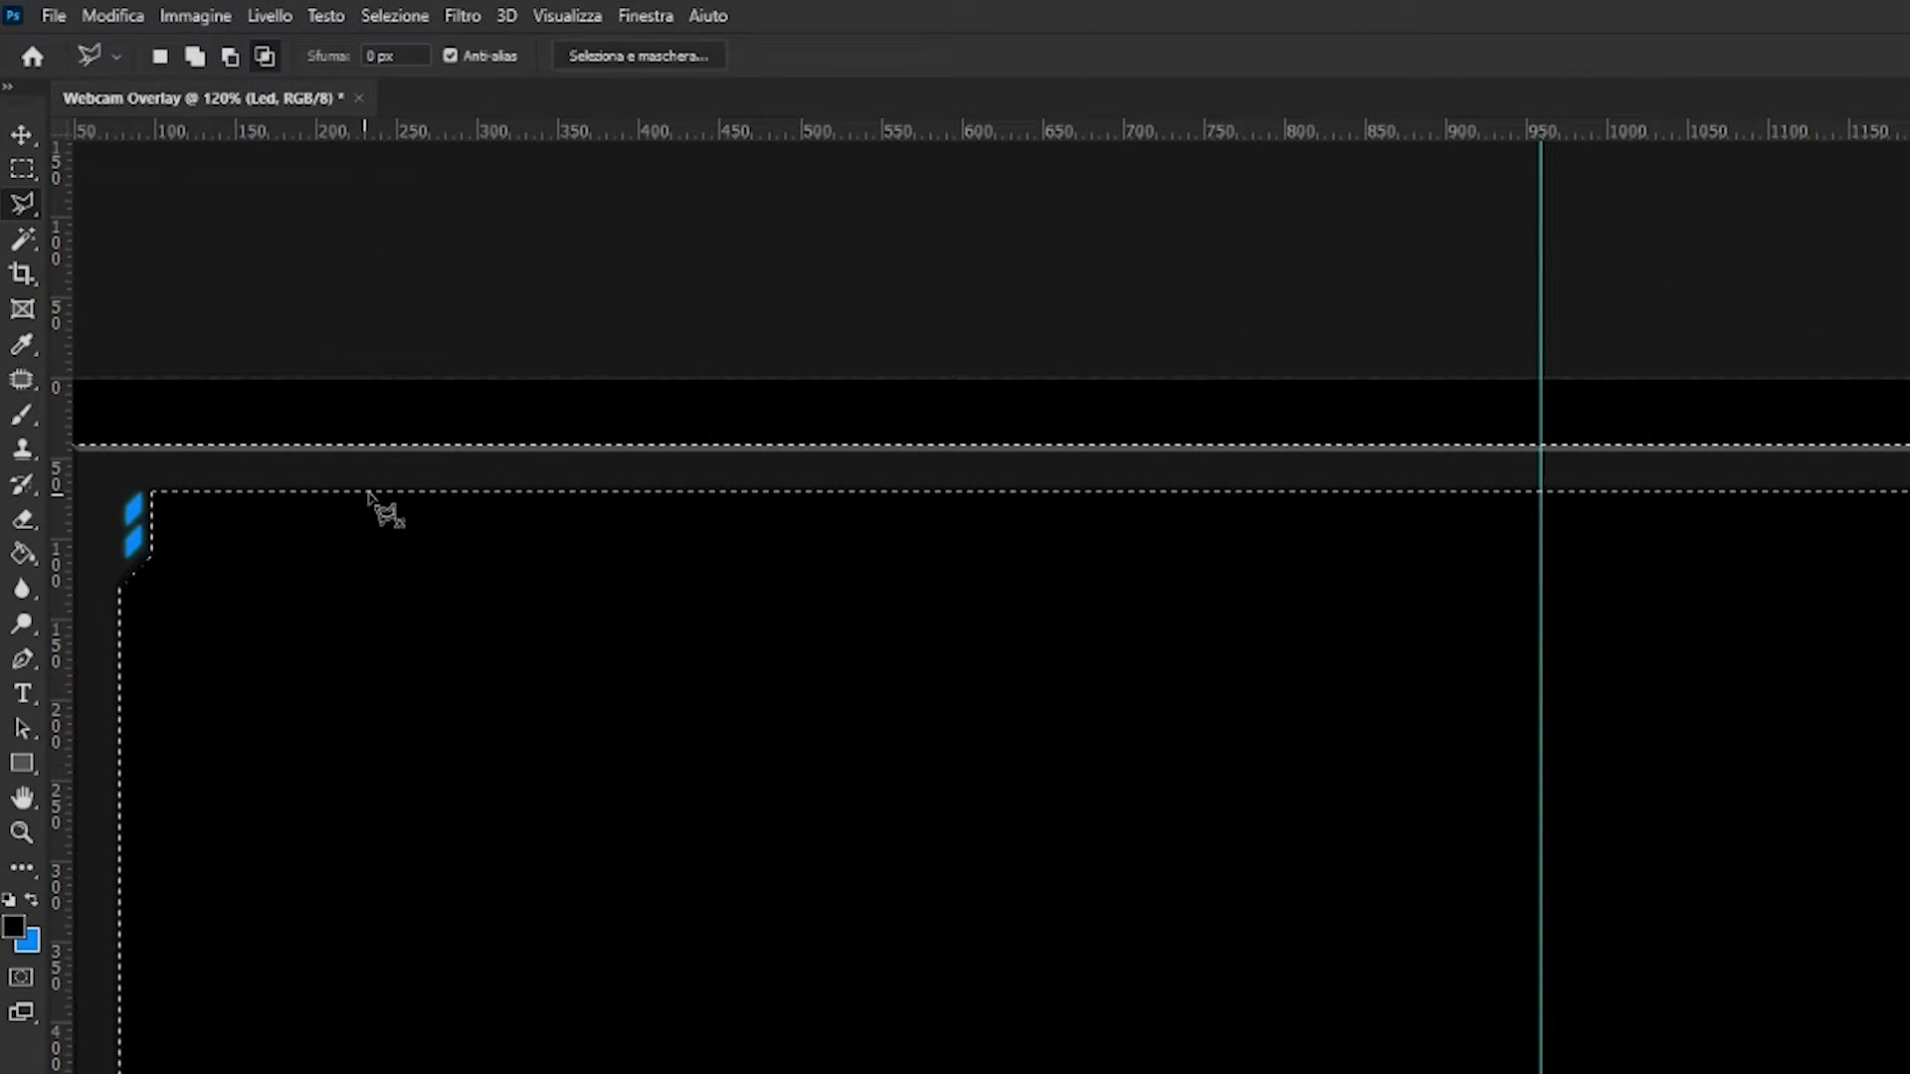
left_click(298, 493)
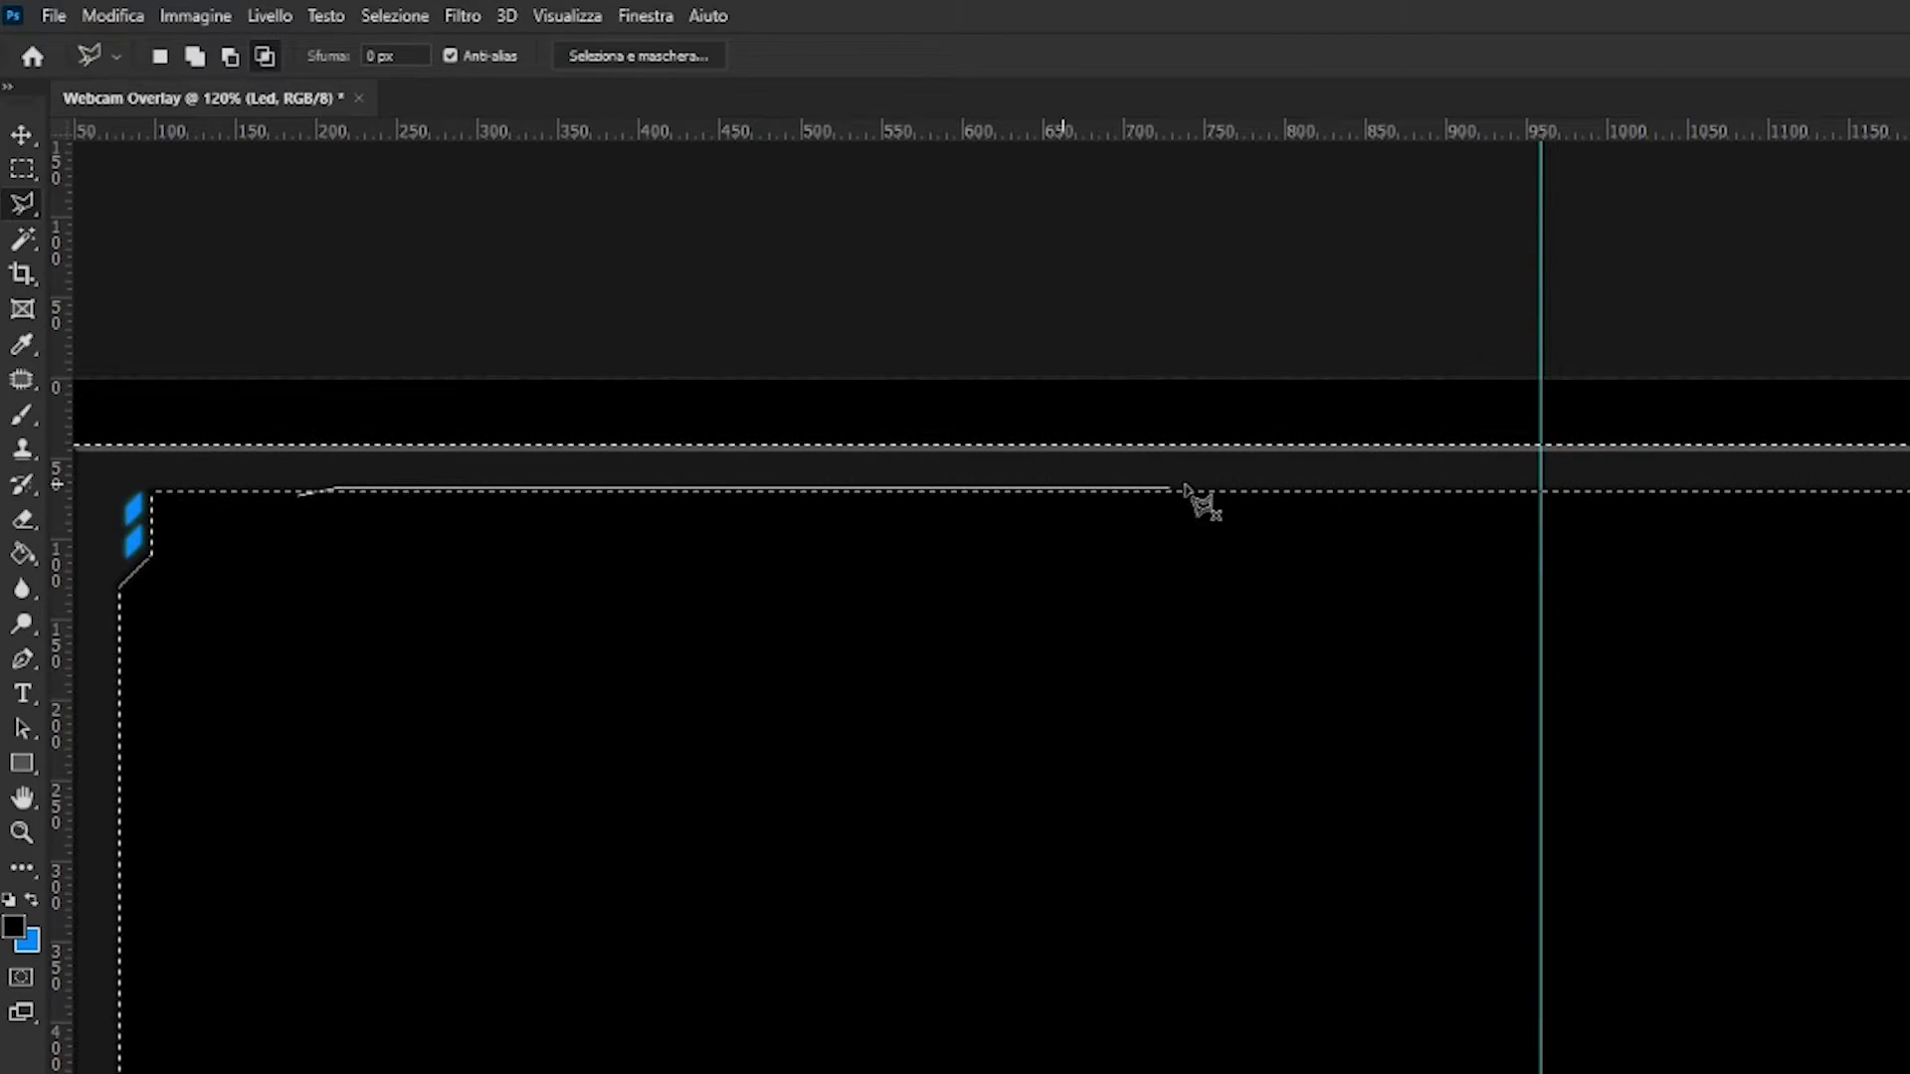
left_click(1542, 490)
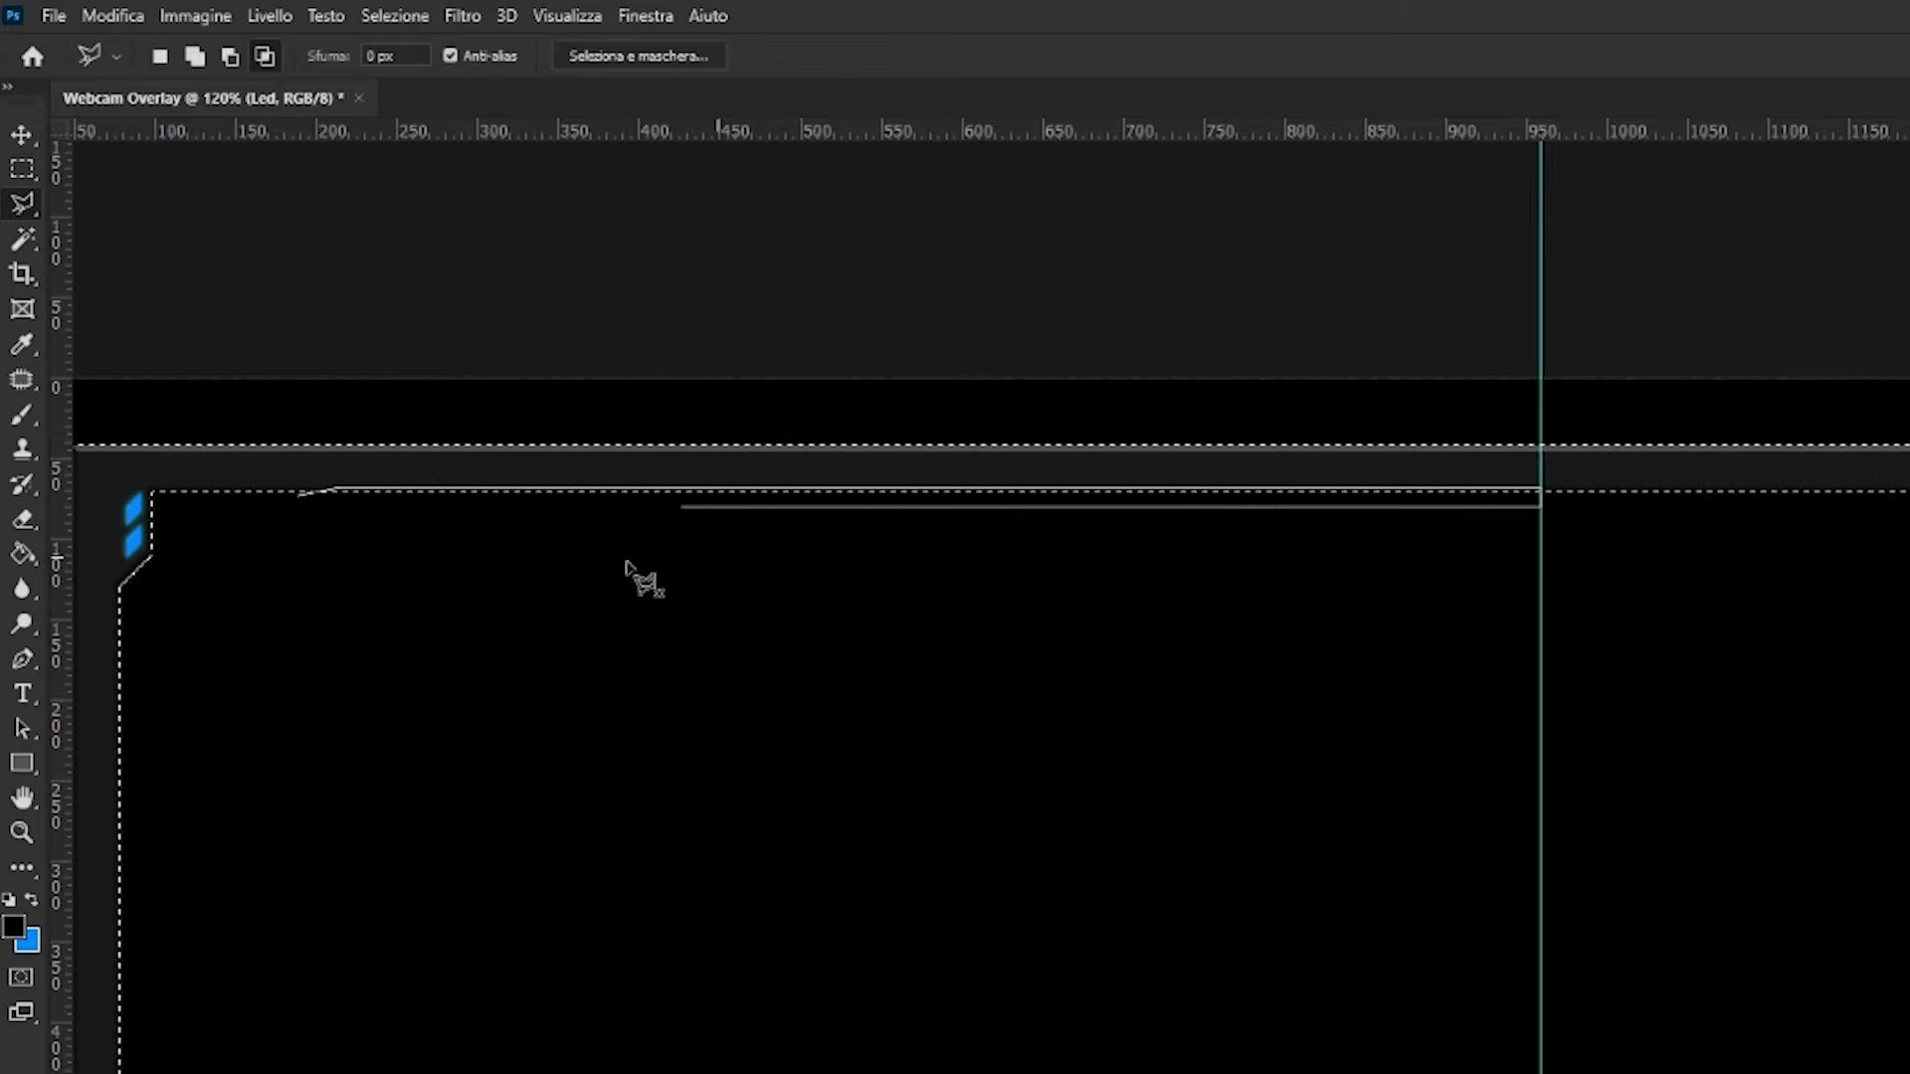
left_click(323, 507)
left_click(300, 496)
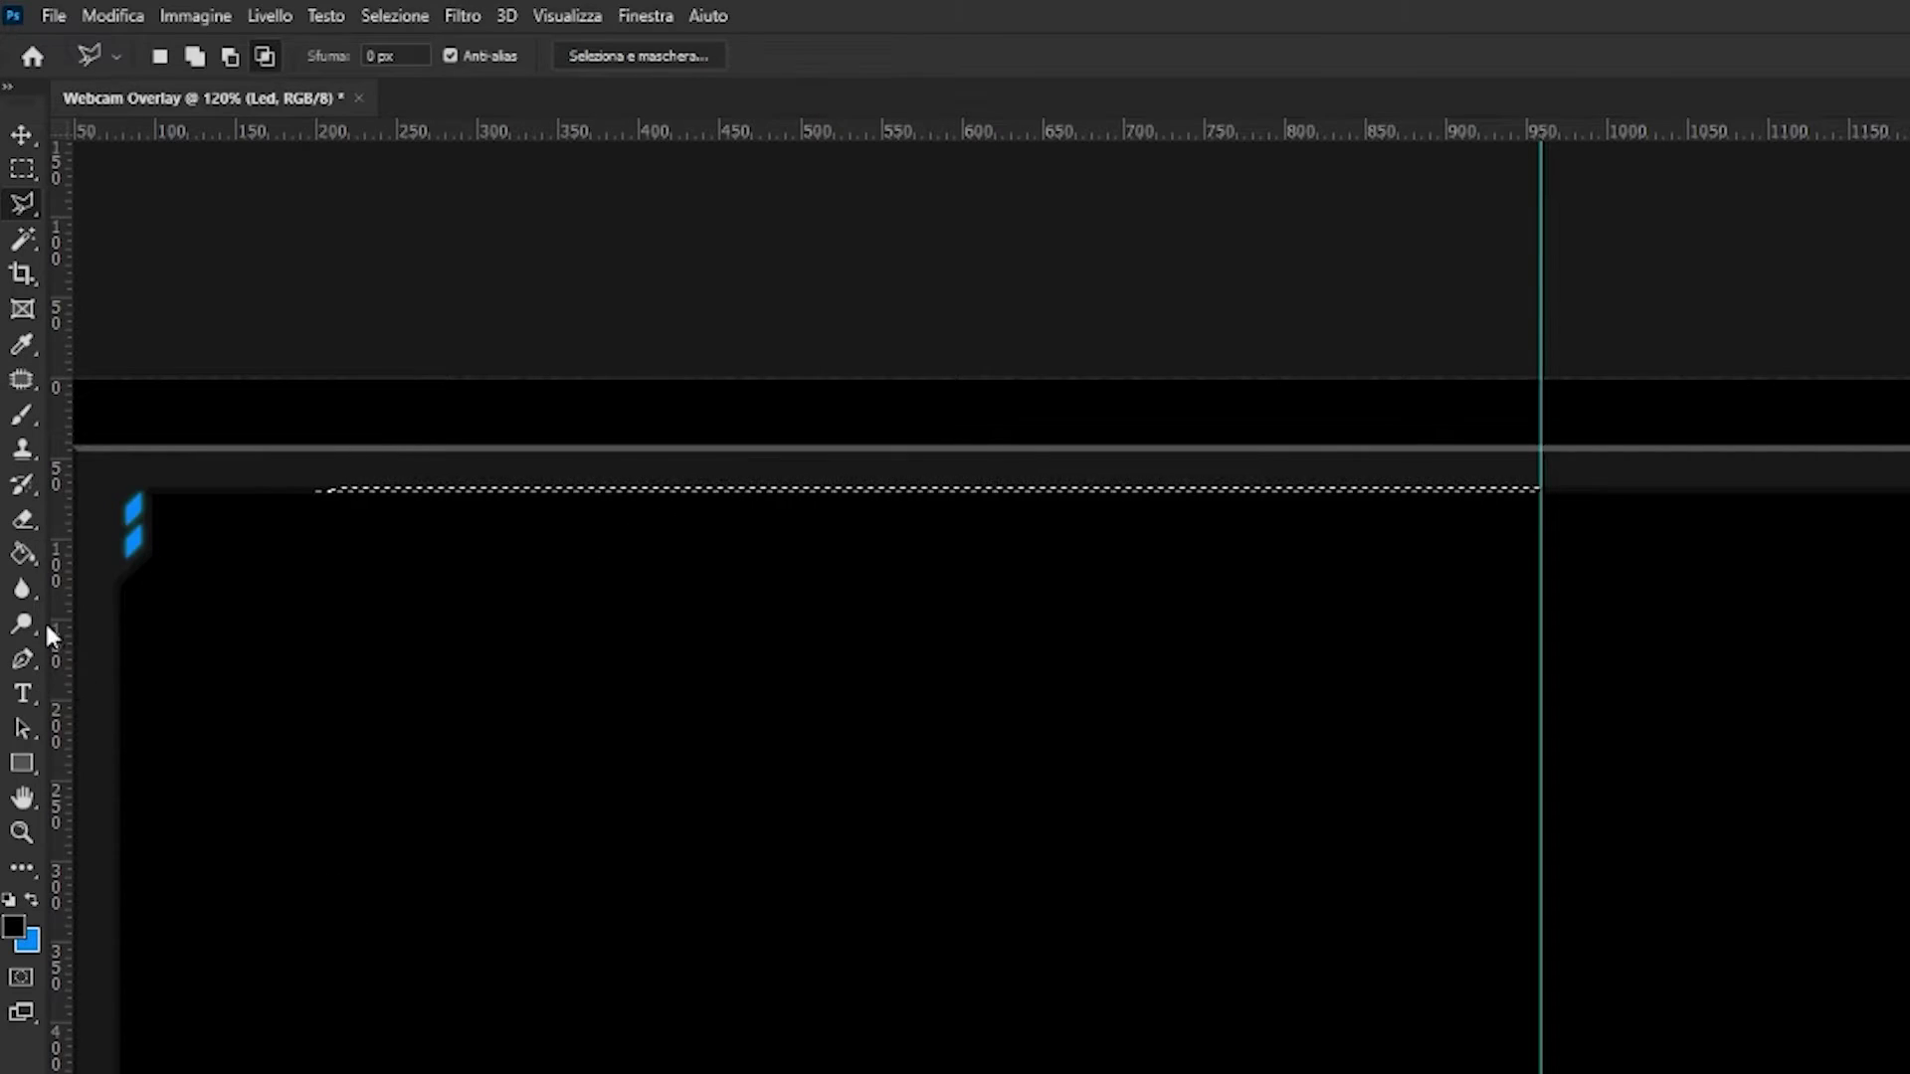
left_click(22, 424)
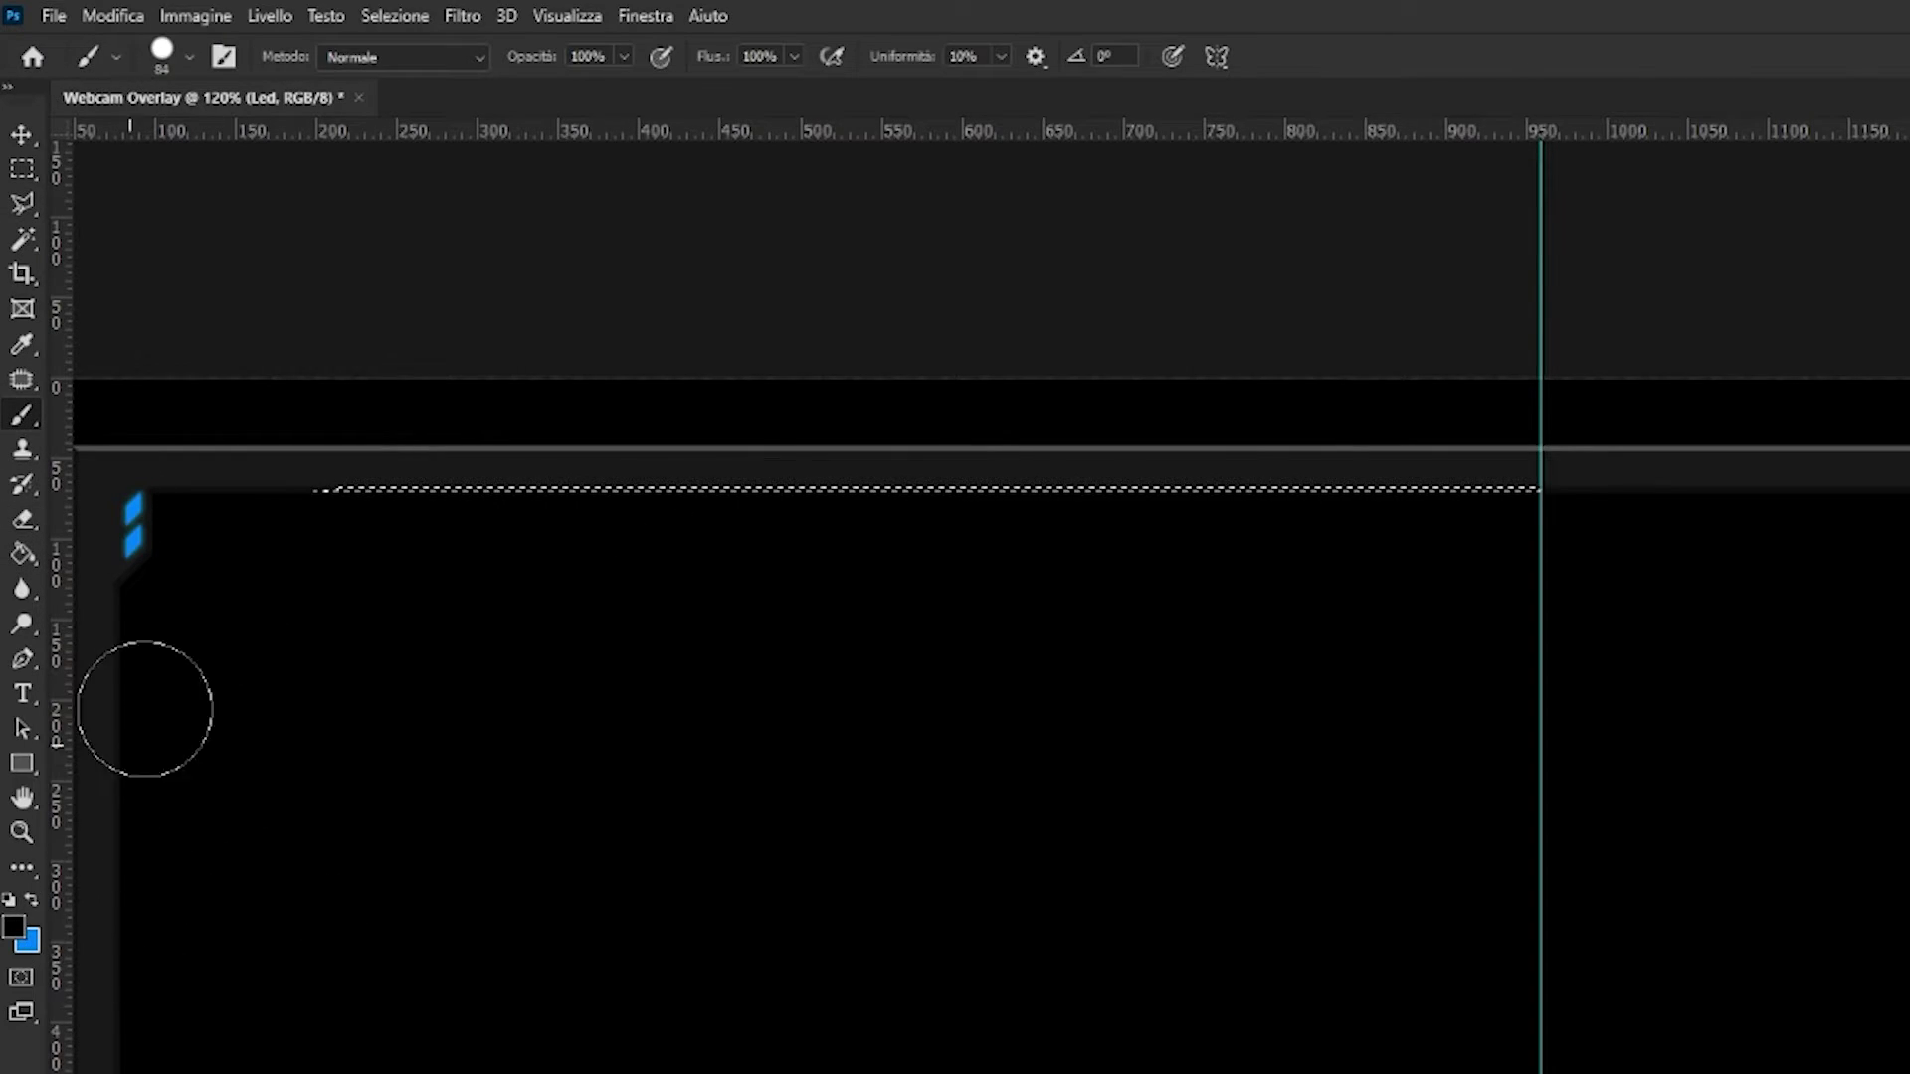
Paint a blue line along the top strip, softly erasing its left end with a round tip
left_click(141, 499, "alt")
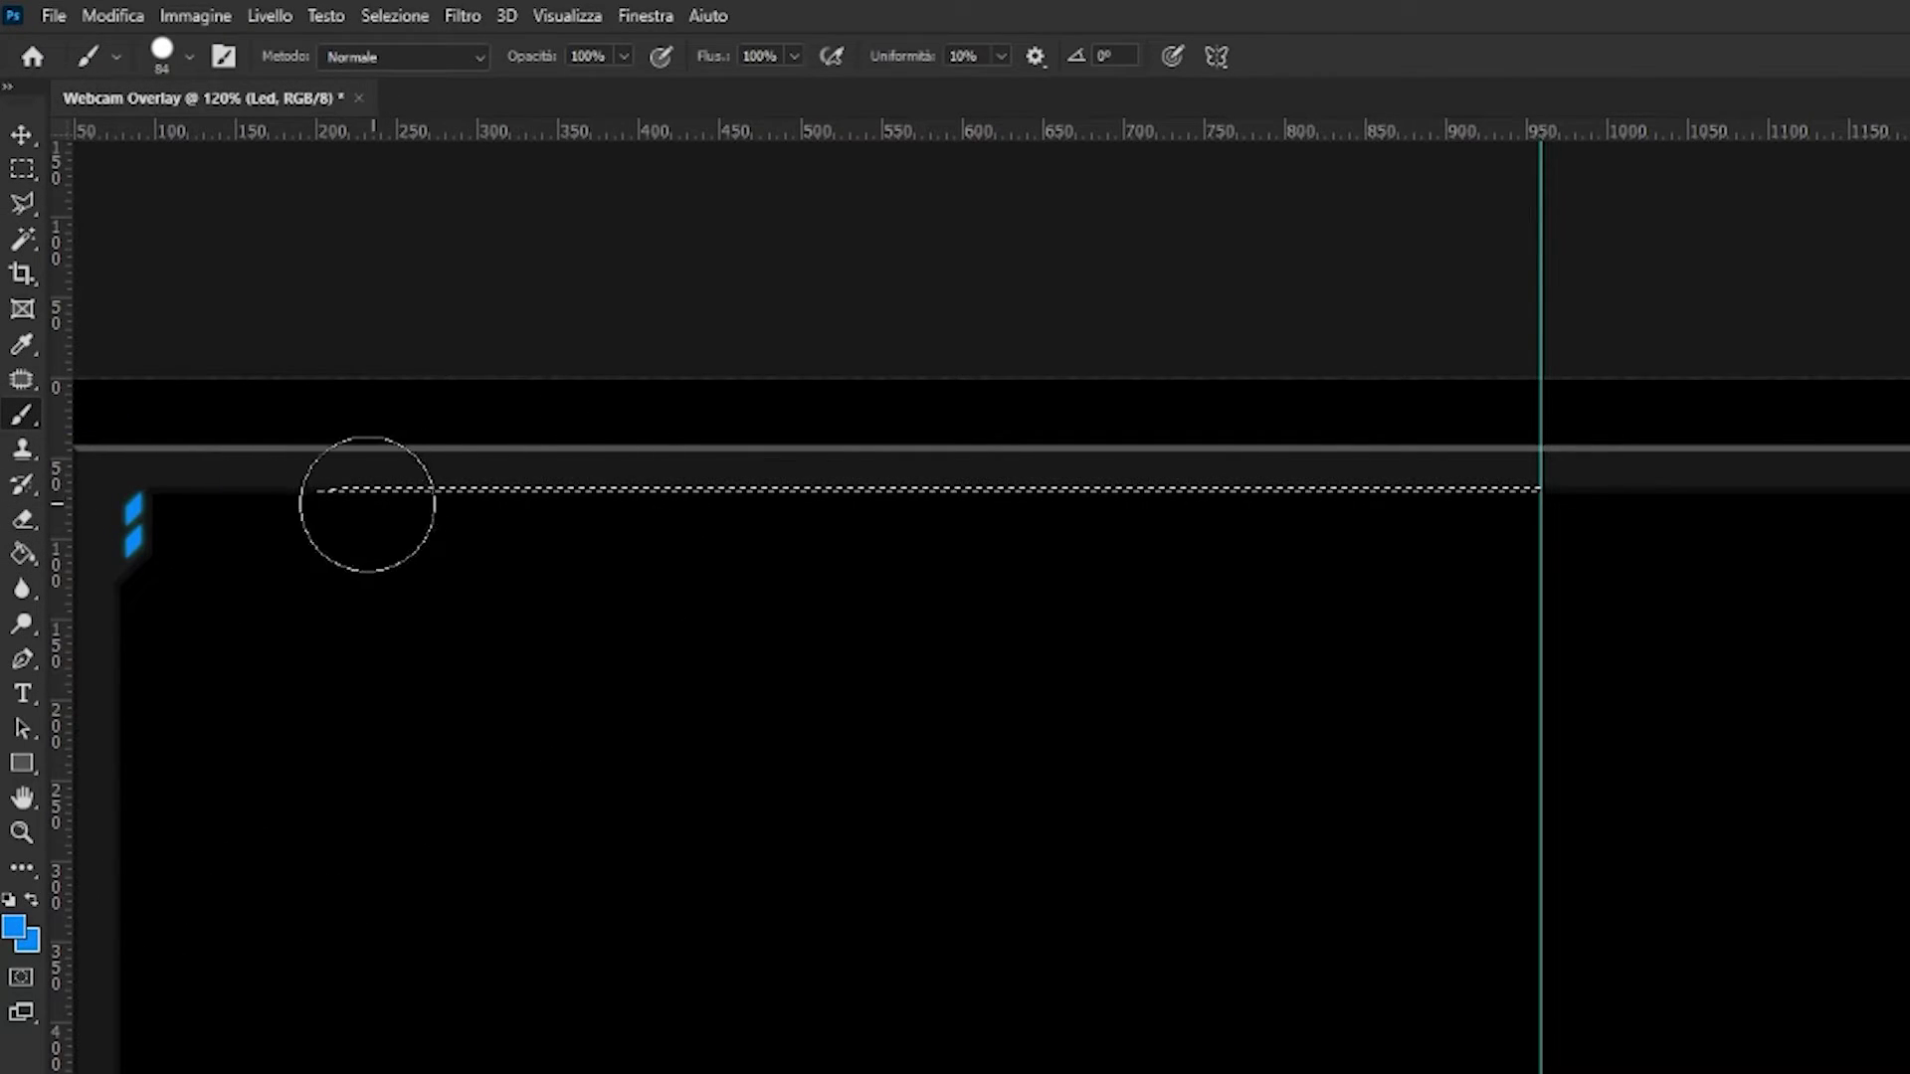
left_click_drag(367, 504, 1561, 504)
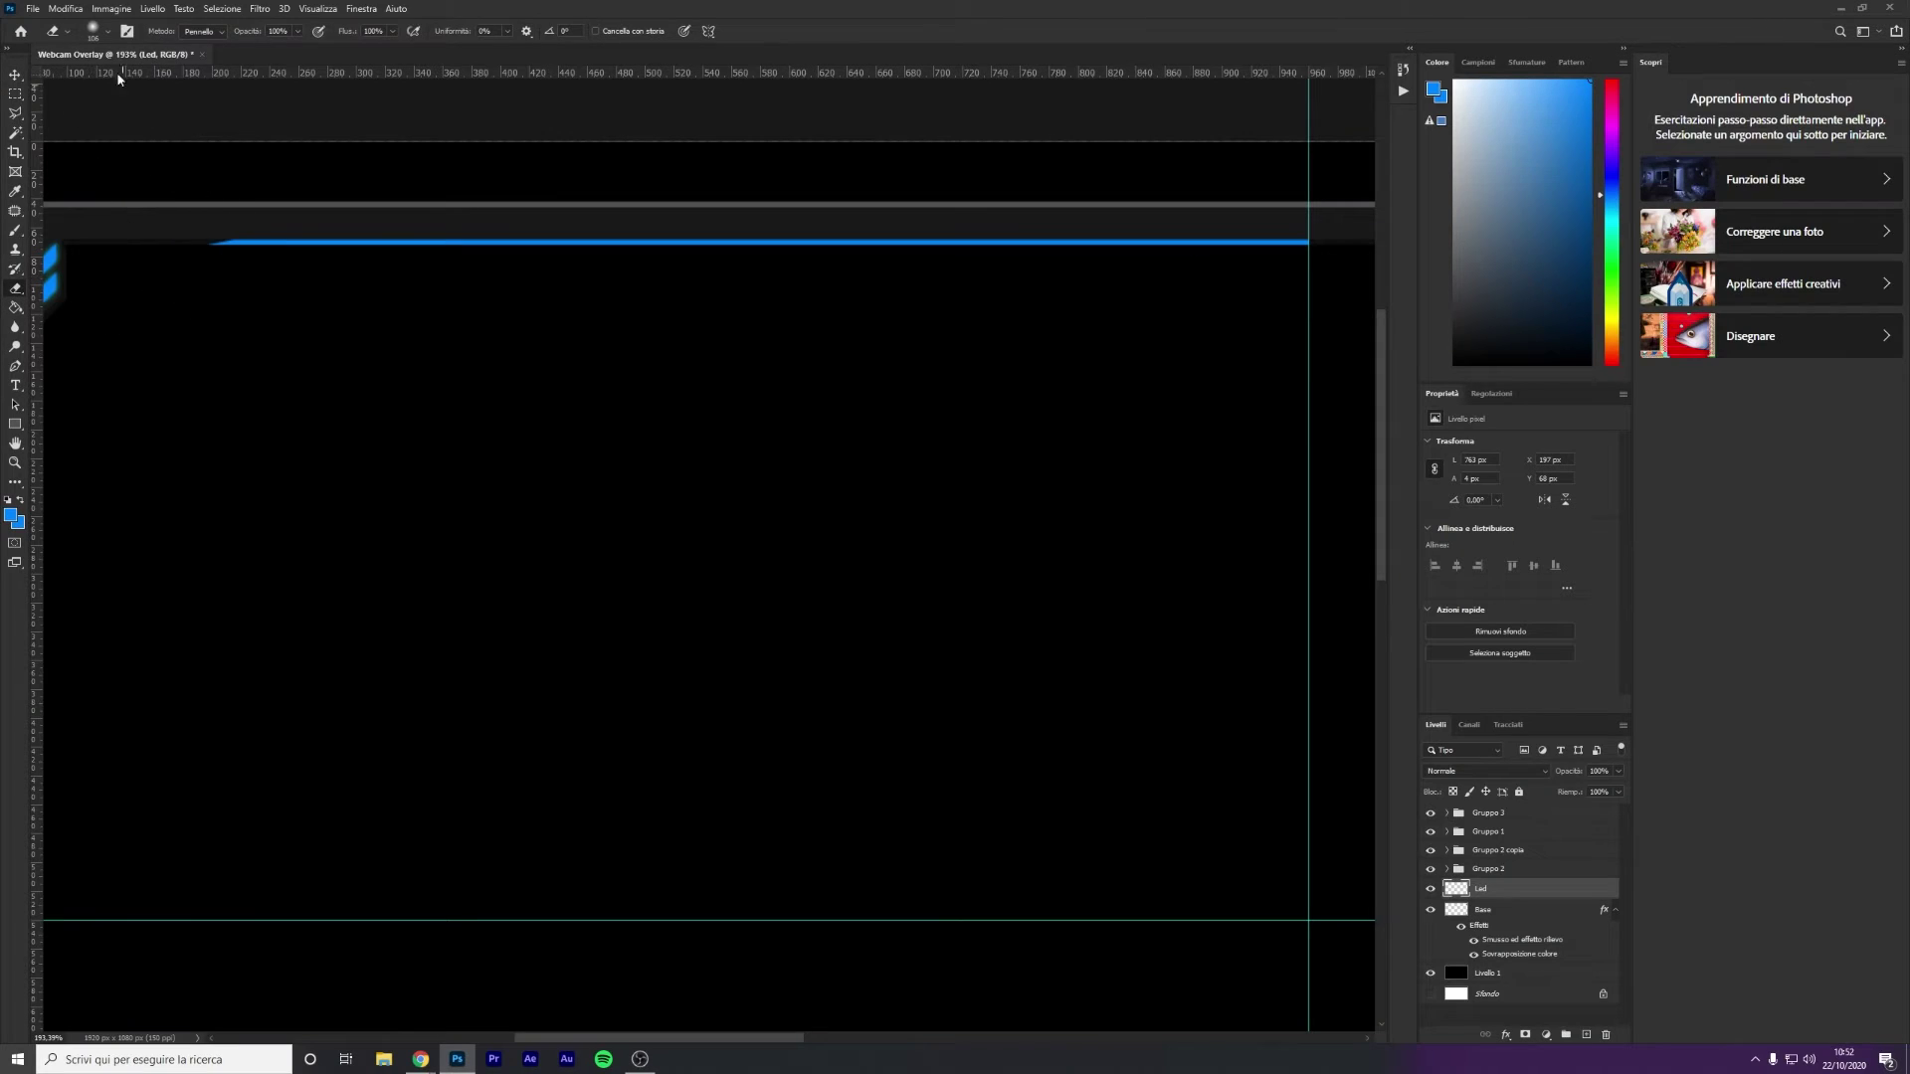
left_click(109, 31)
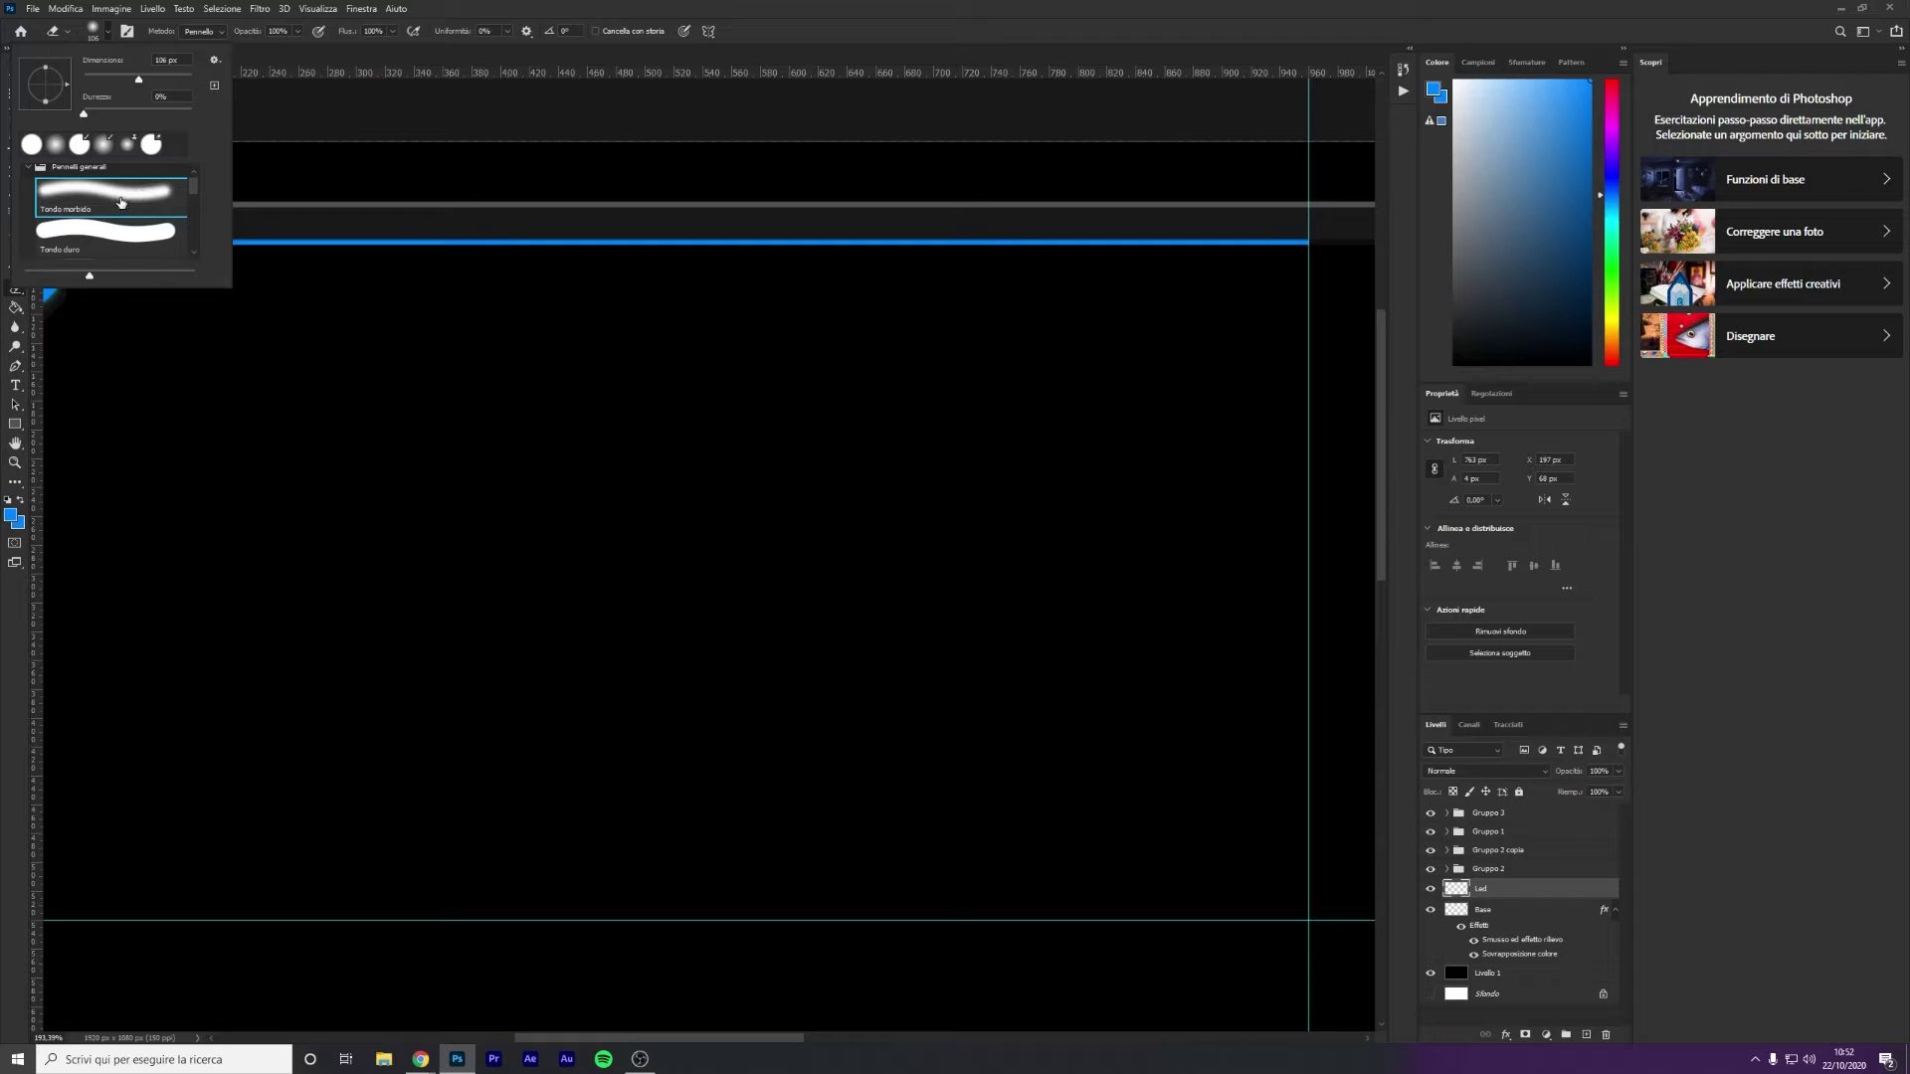
left_click(254, 485)
mouse_move(156, 241)
left_mouse_down()
mouse_move(221, 179)
mouse_move(168, 194)
mouse_move(529, 153)
left_mouse_up()
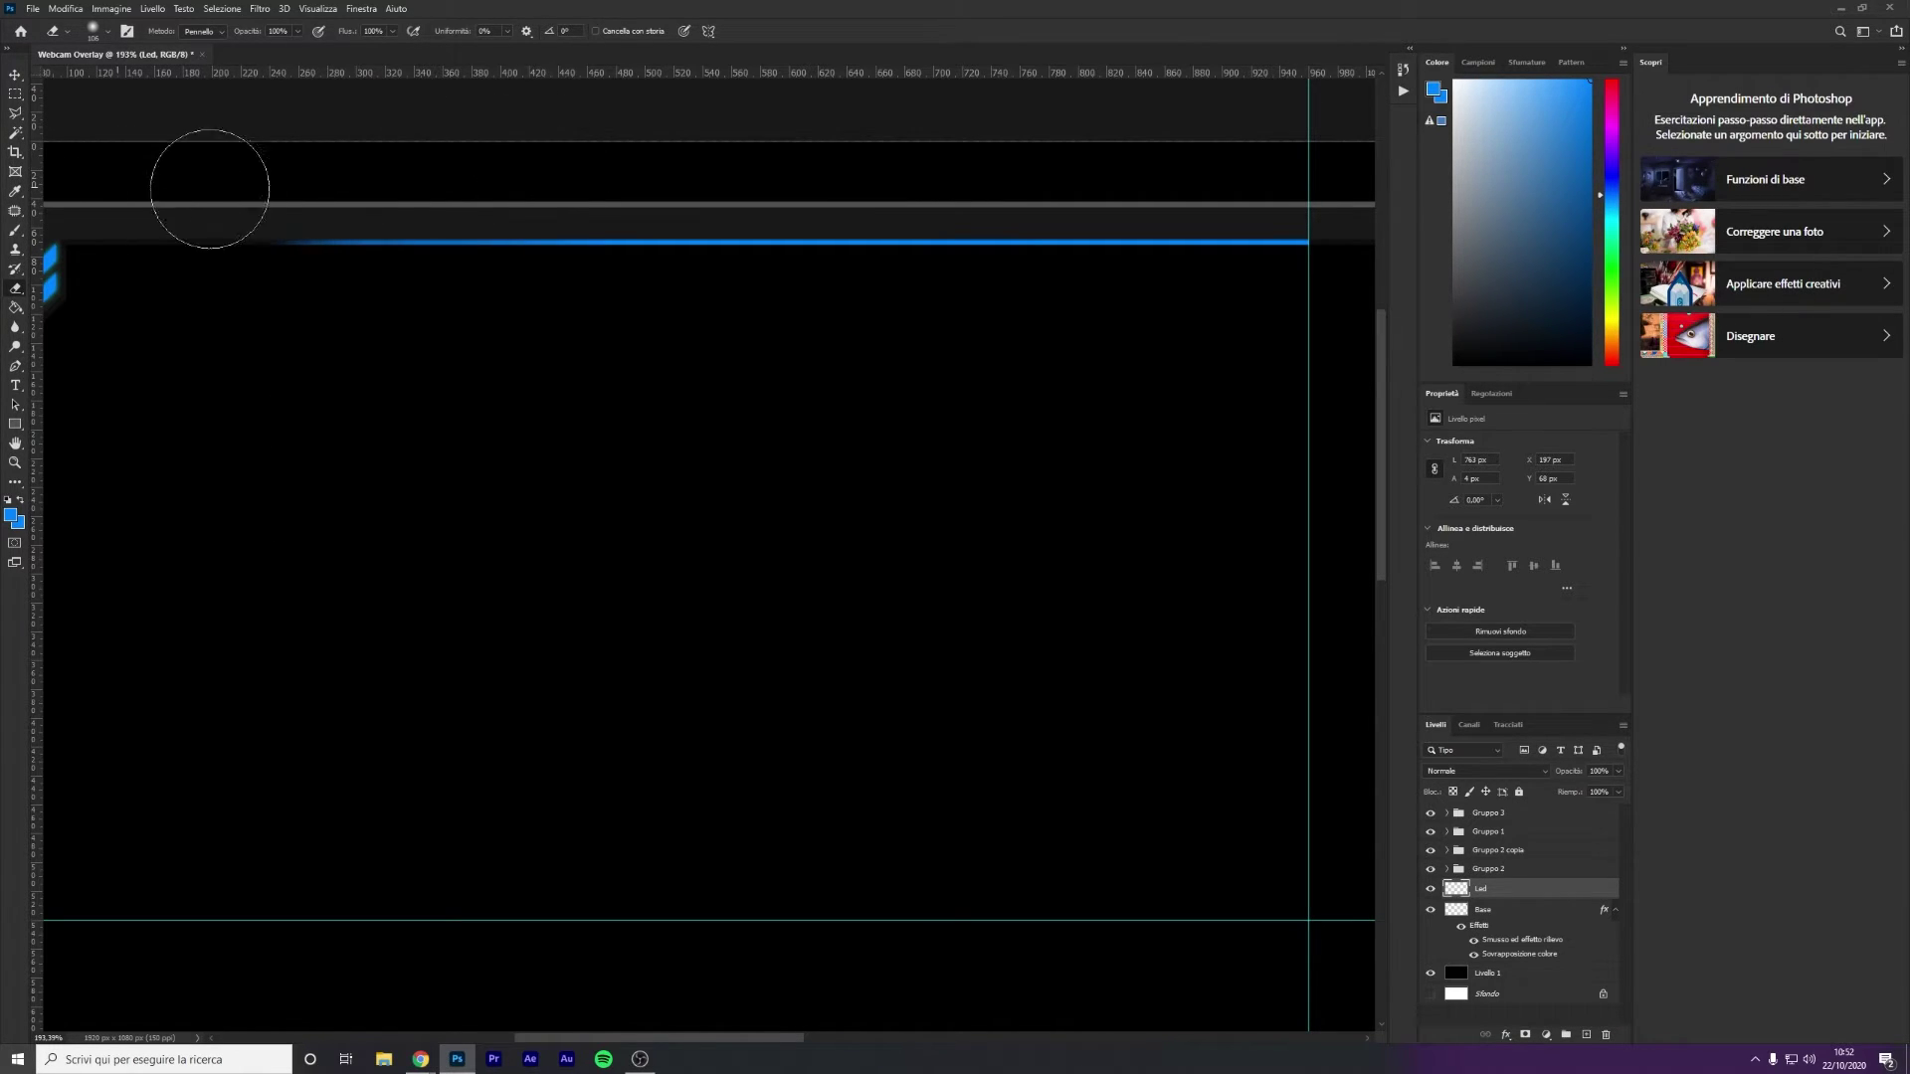
scroll(644, 485, "down", 5)
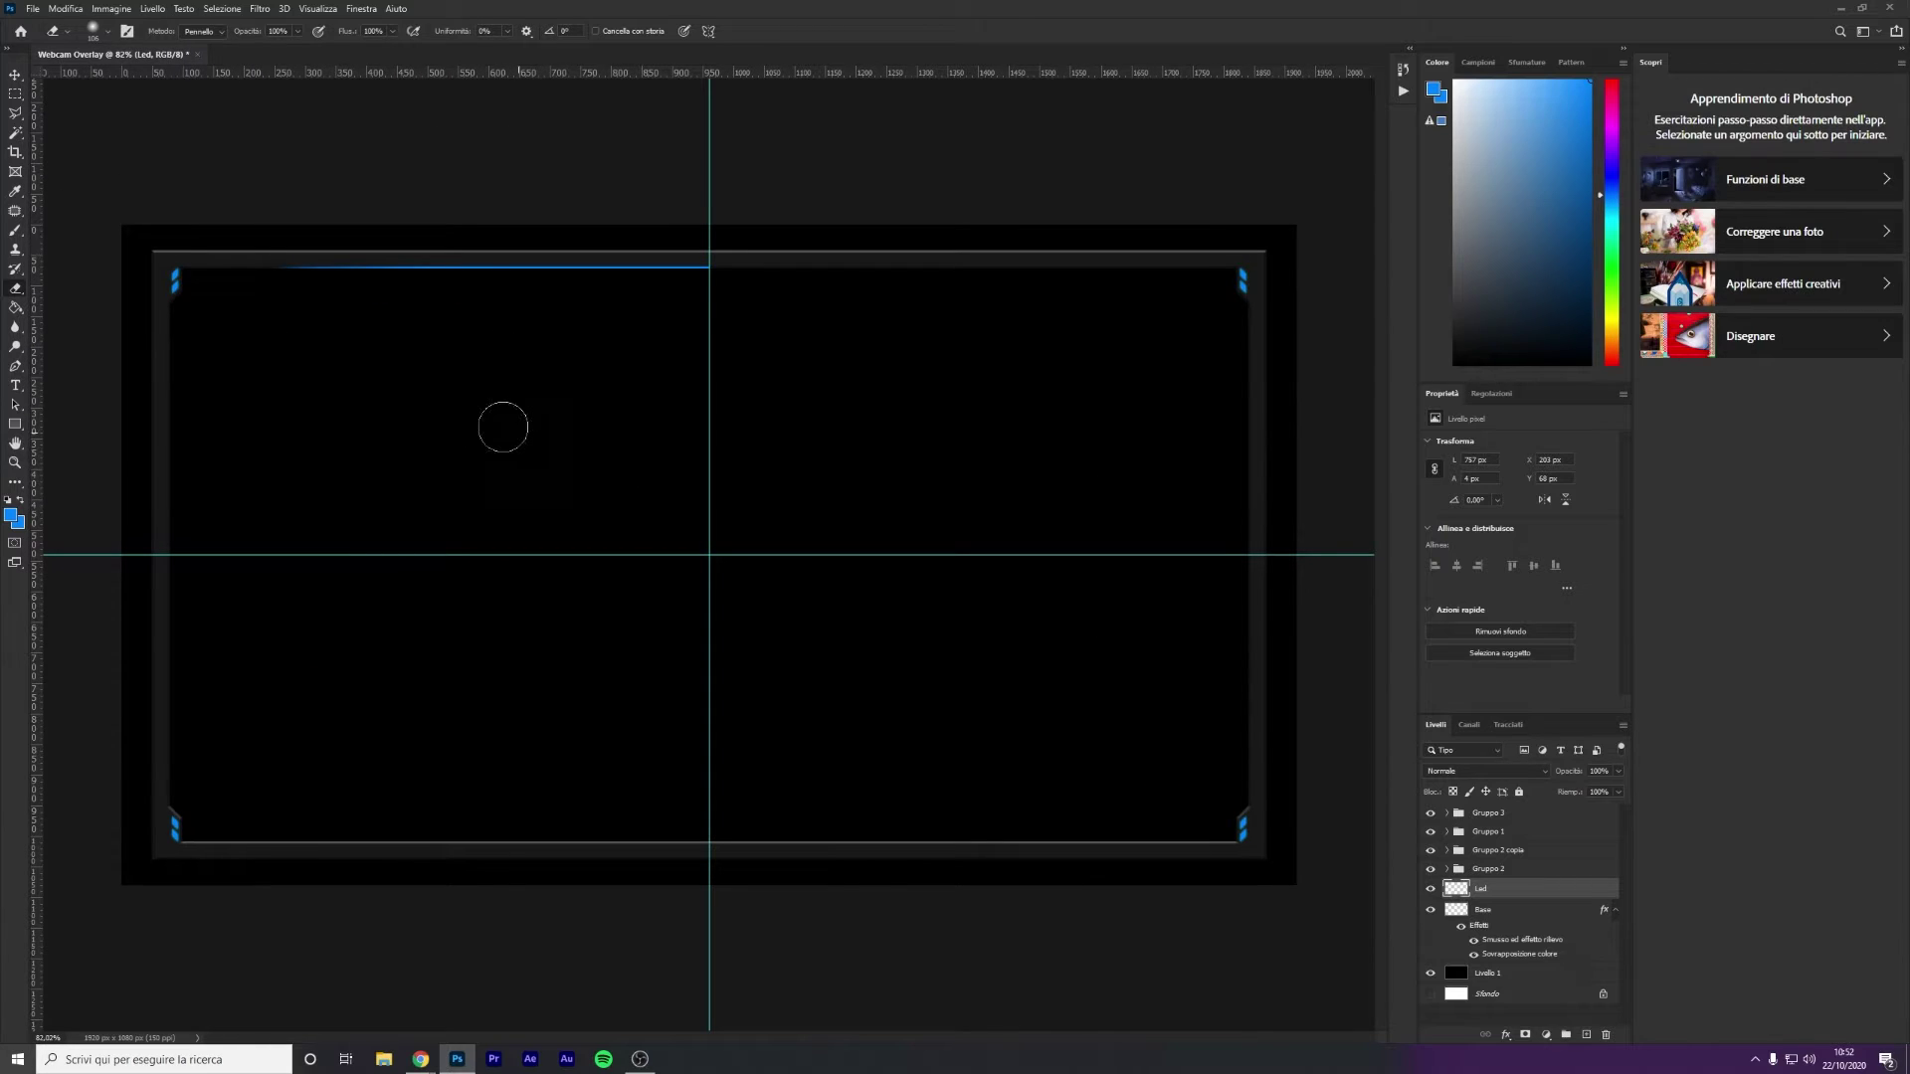
scroll(260, 351, "up", 2)
scroll(229, 299, "up", 1)
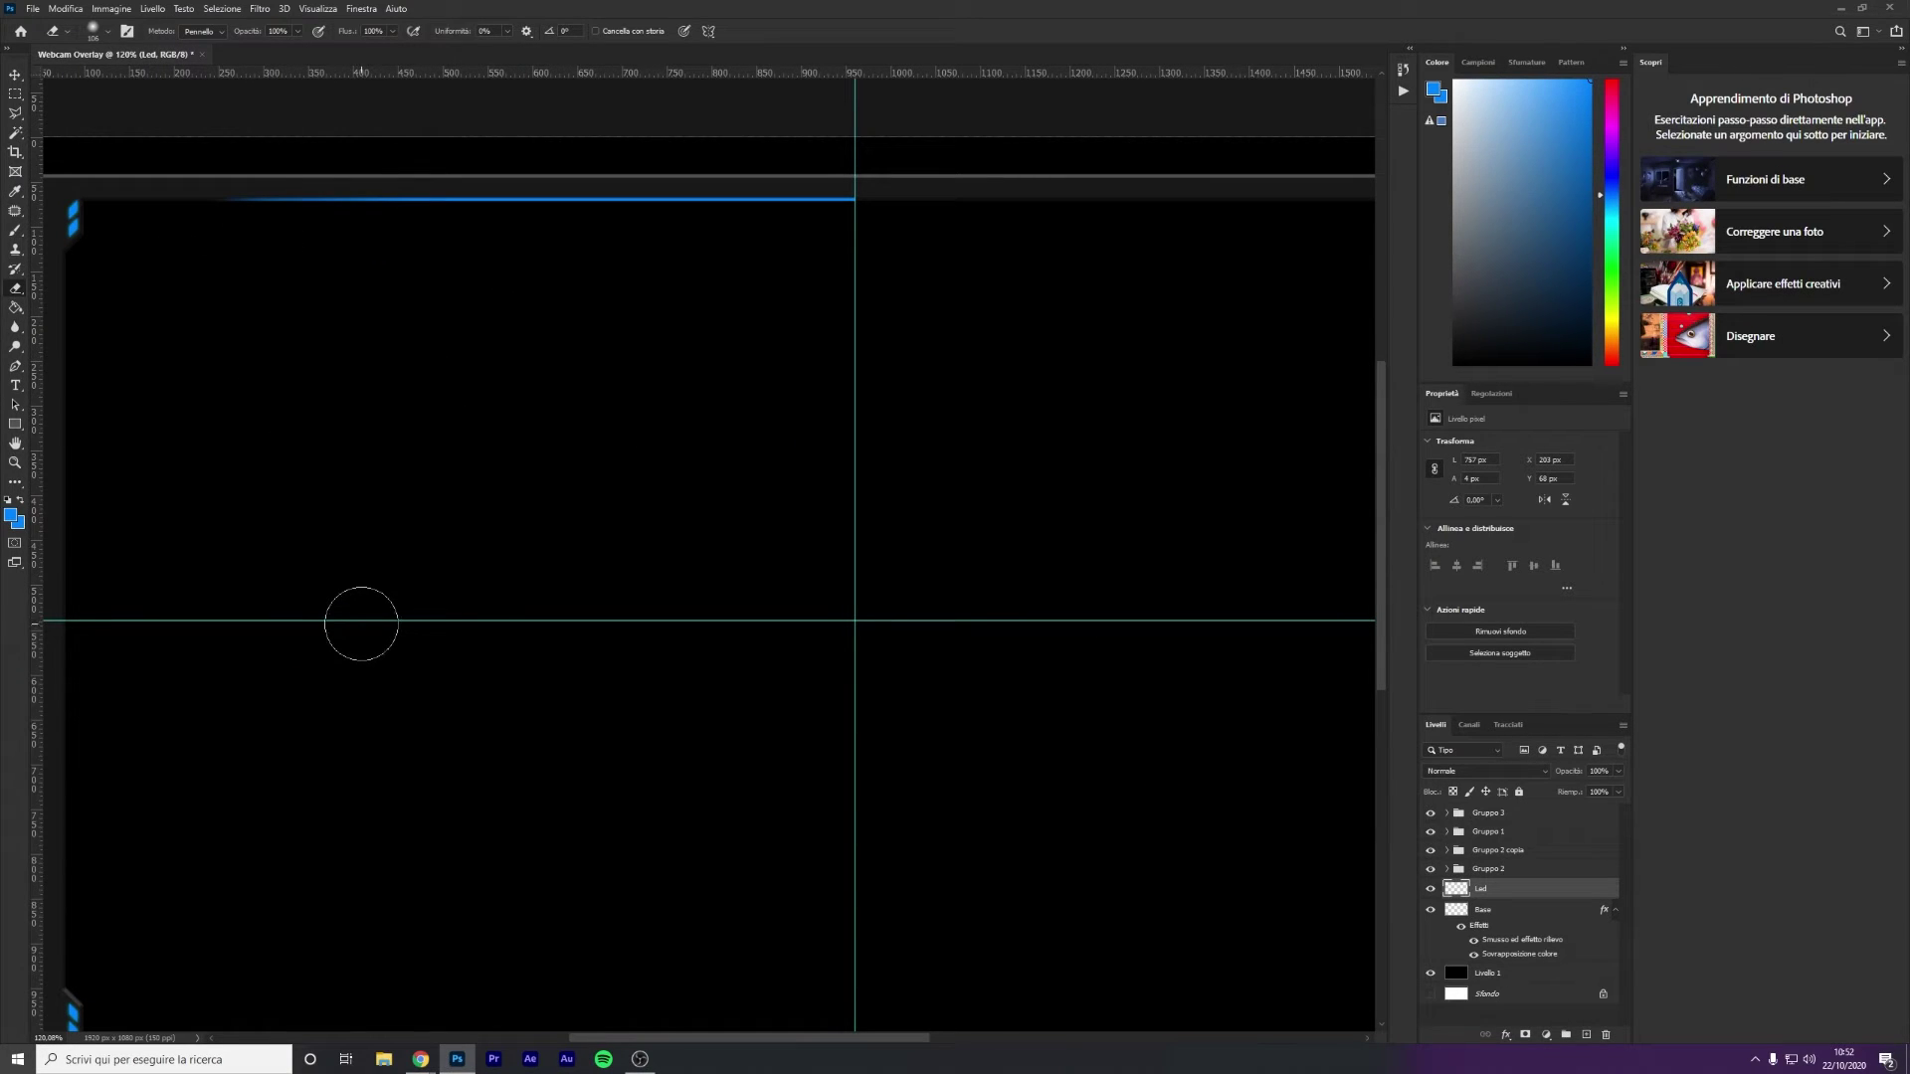
scroll(177, 269, "up", 1)
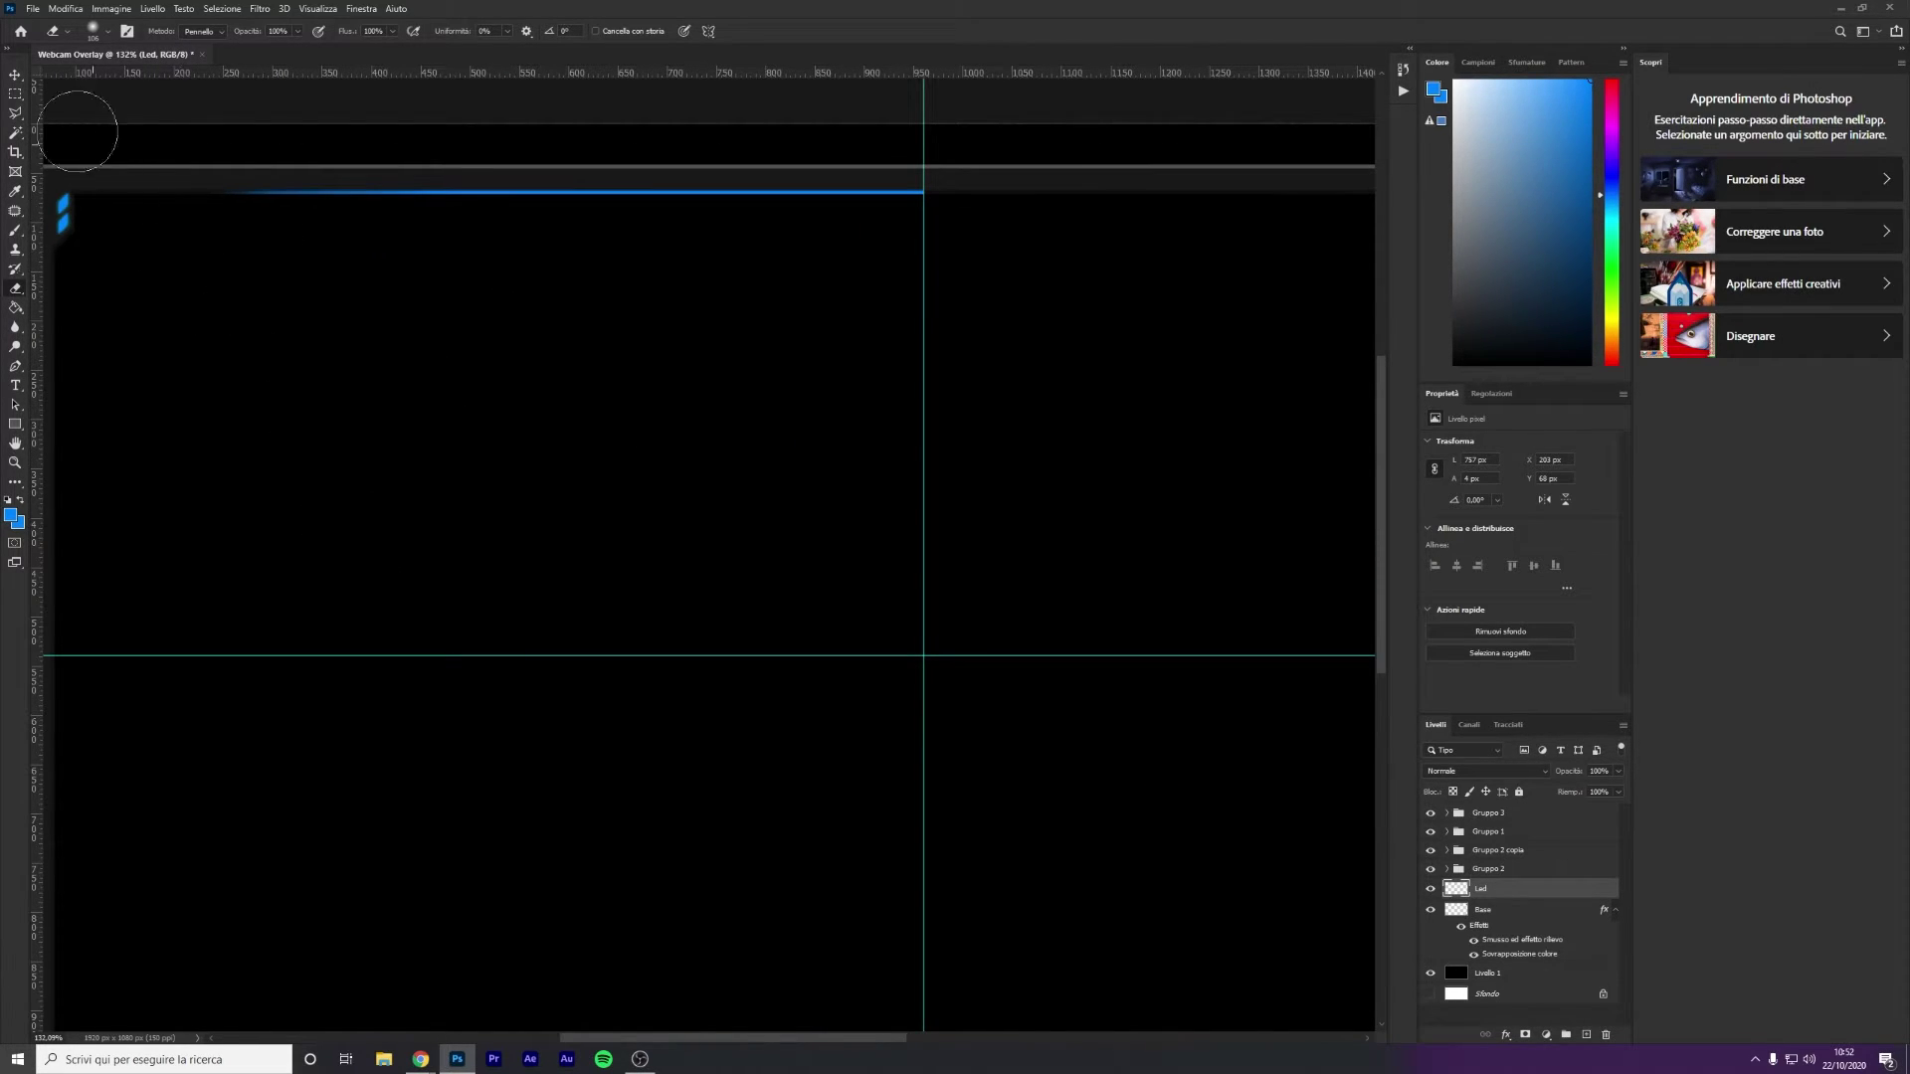
key("v")
scroll(368, 134, "up", 1)
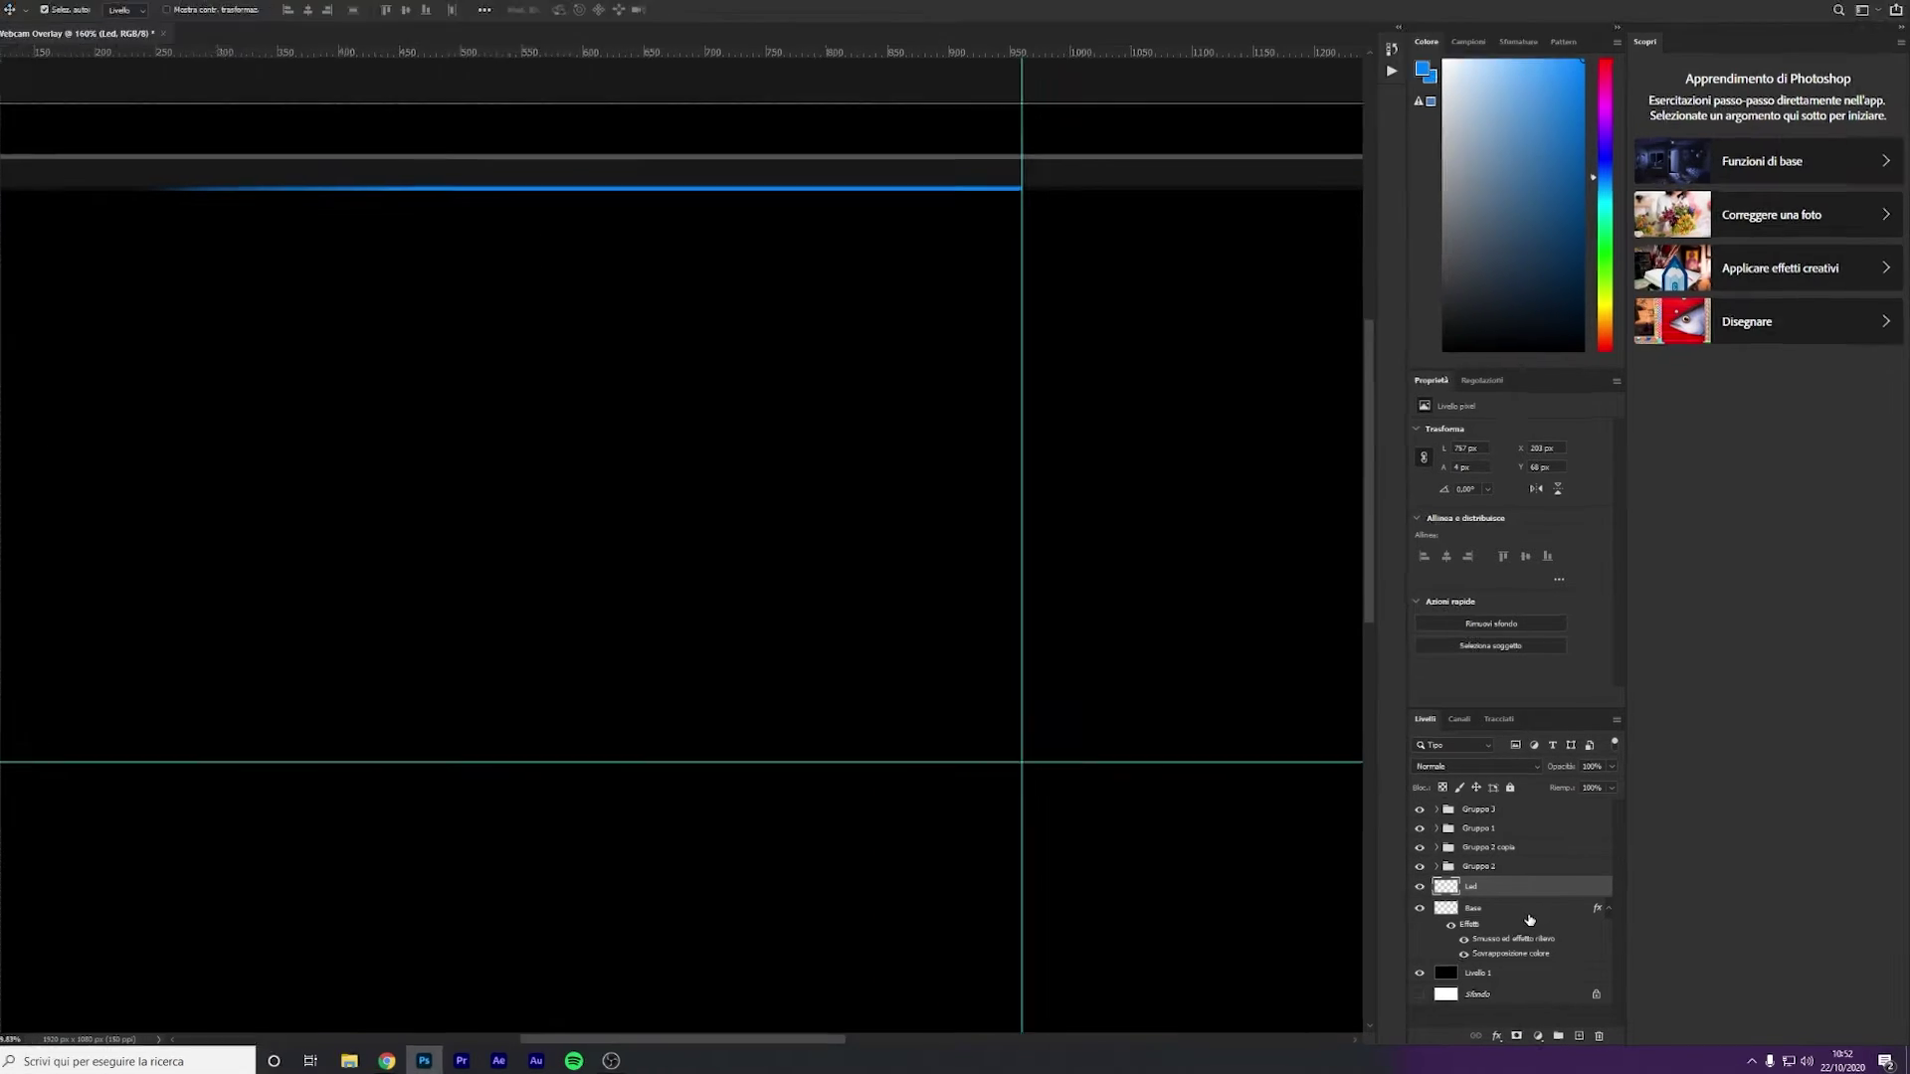
Copy F1 copia's cyan outer glow style from Gruppo 2 and paste it onto Led
left_click(1444, 869)
left_click(1216, 816)
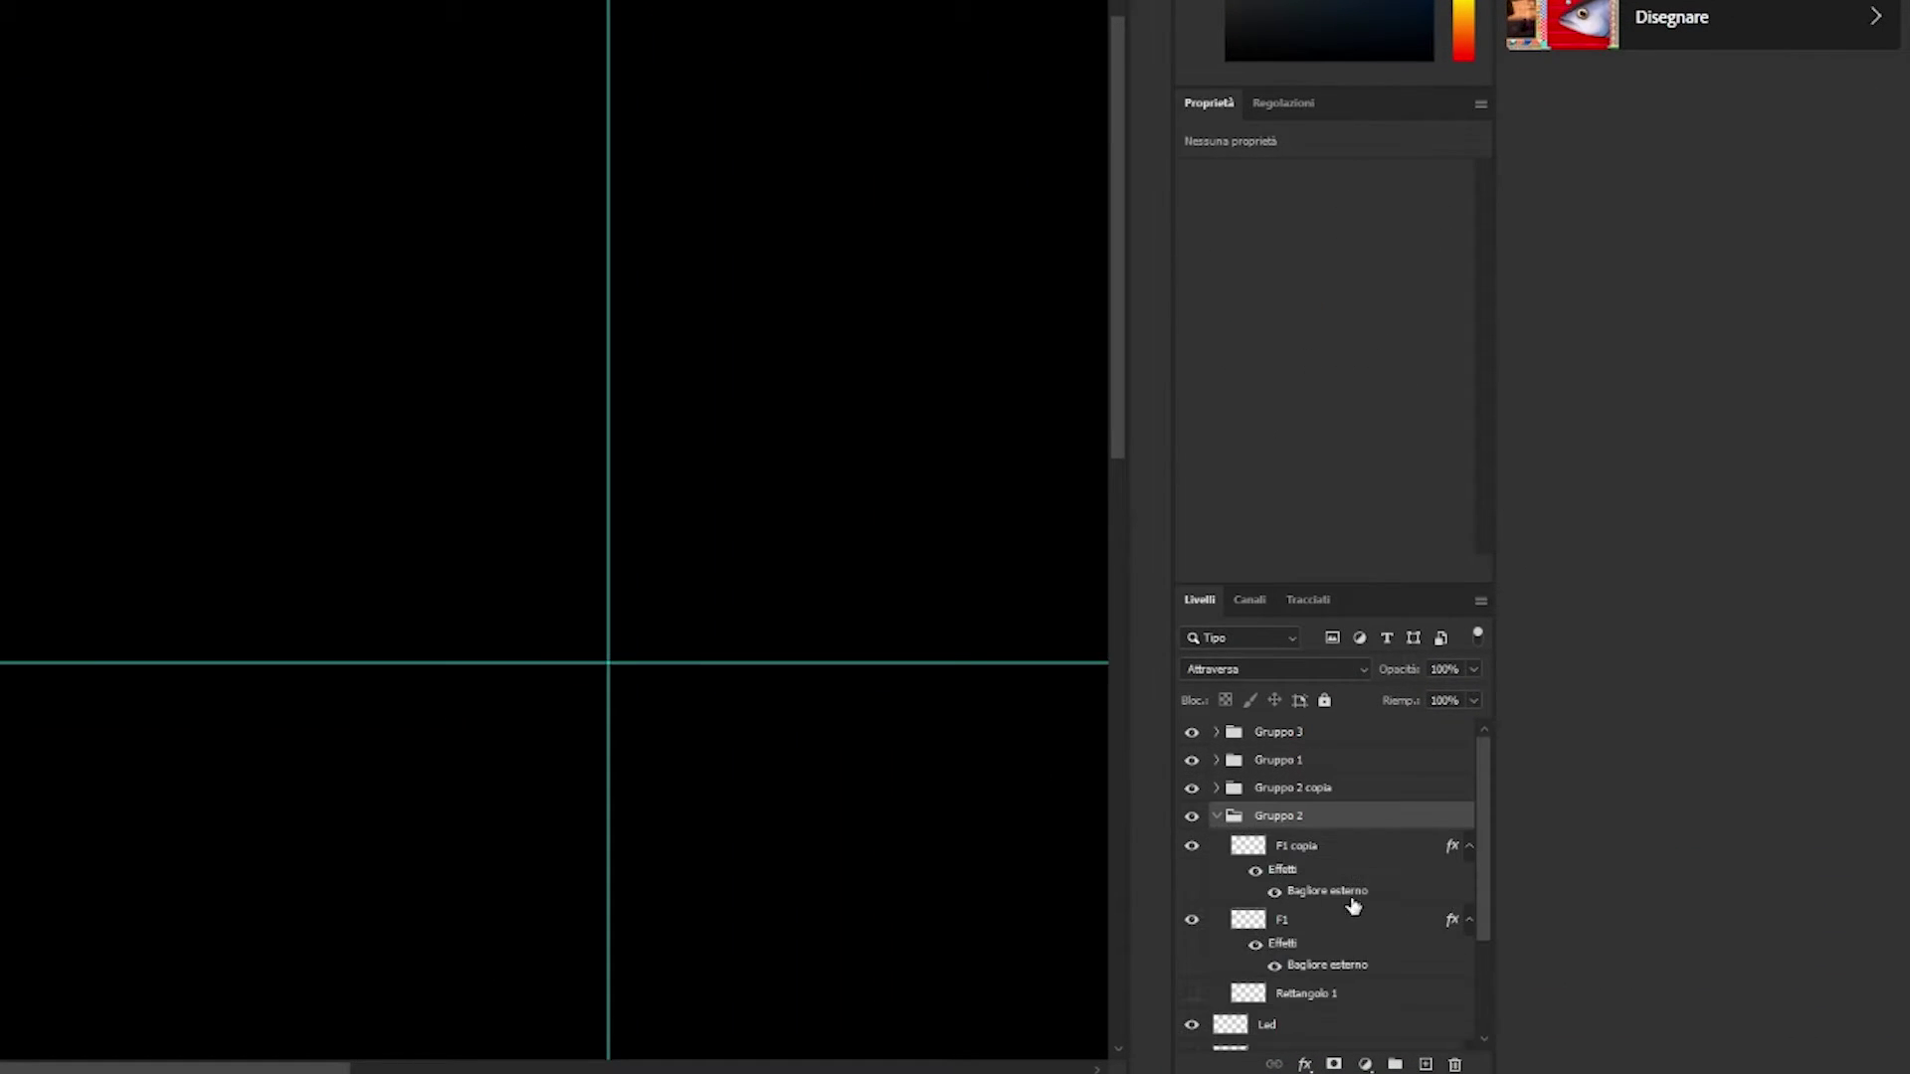
left_click(1331, 854)
right_click(1363, 852)
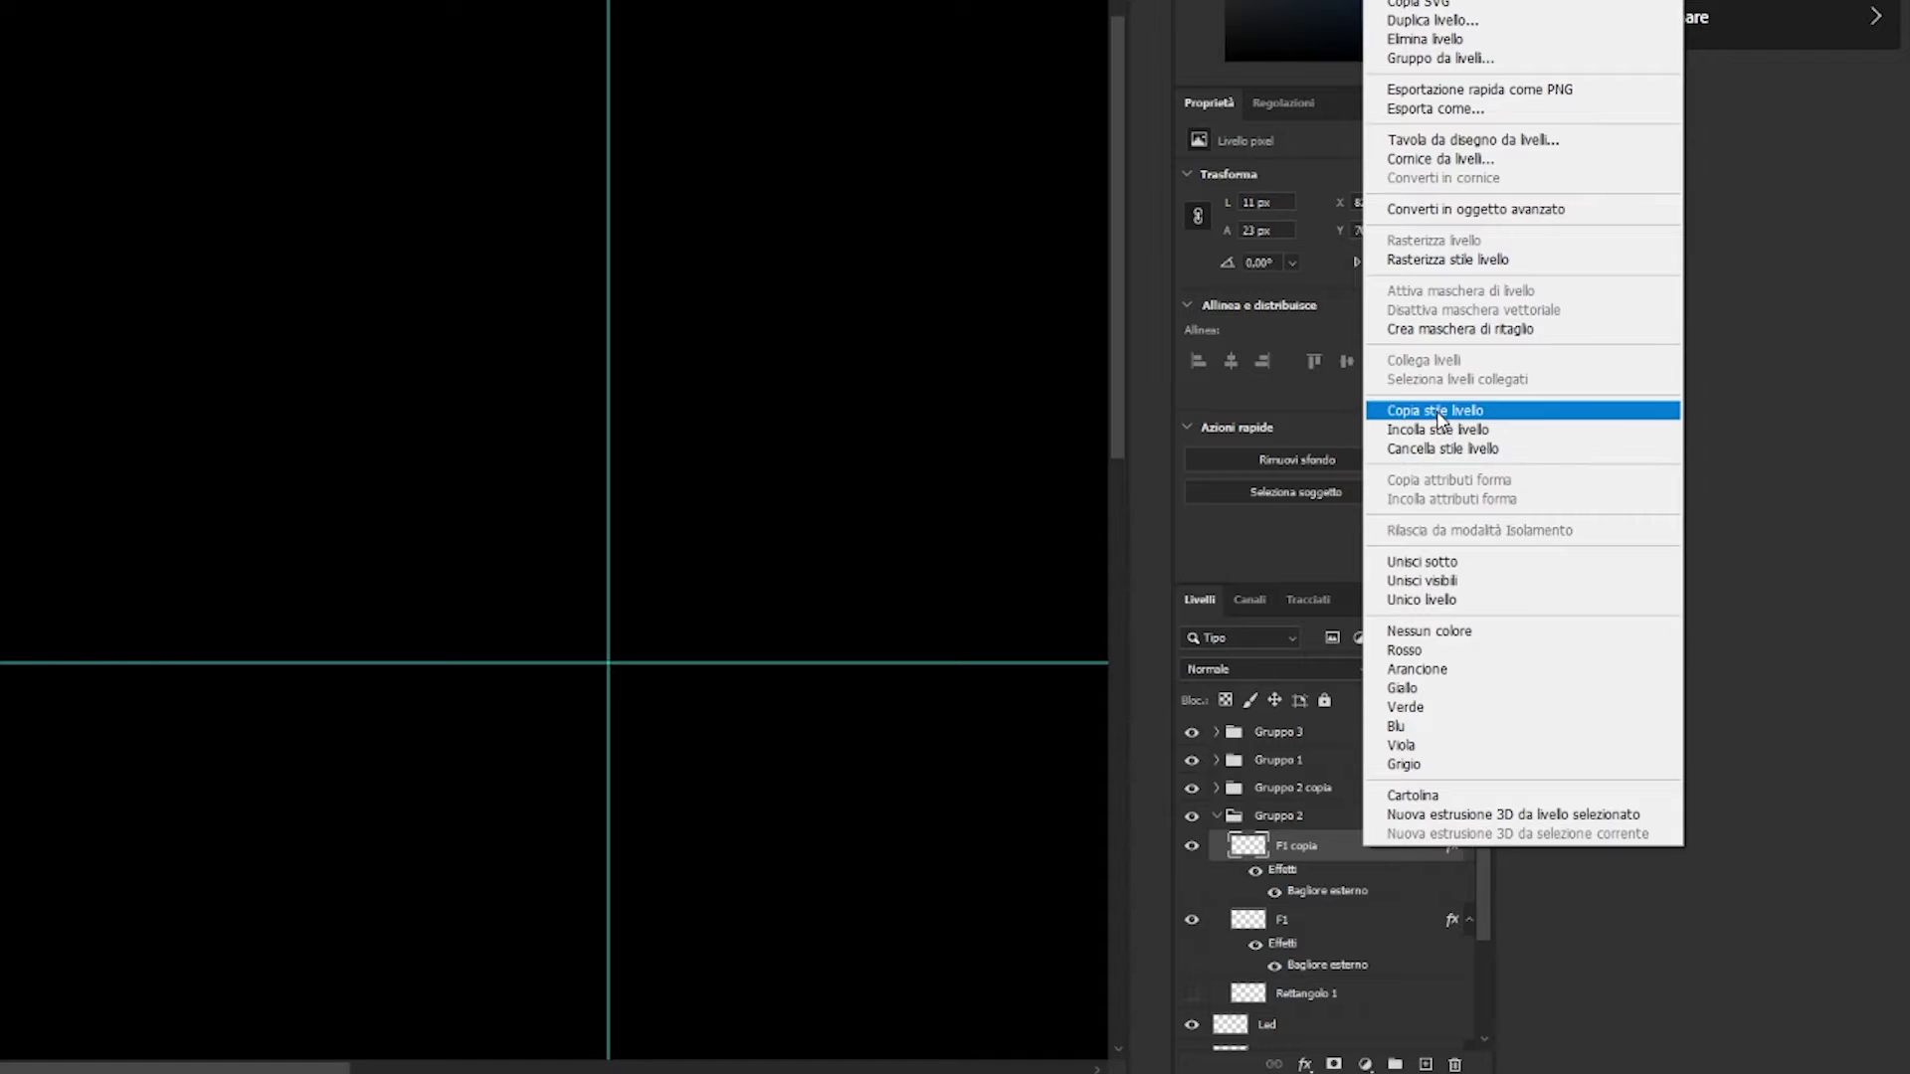
left_click(1444, 410)
left_click(1216, 816)
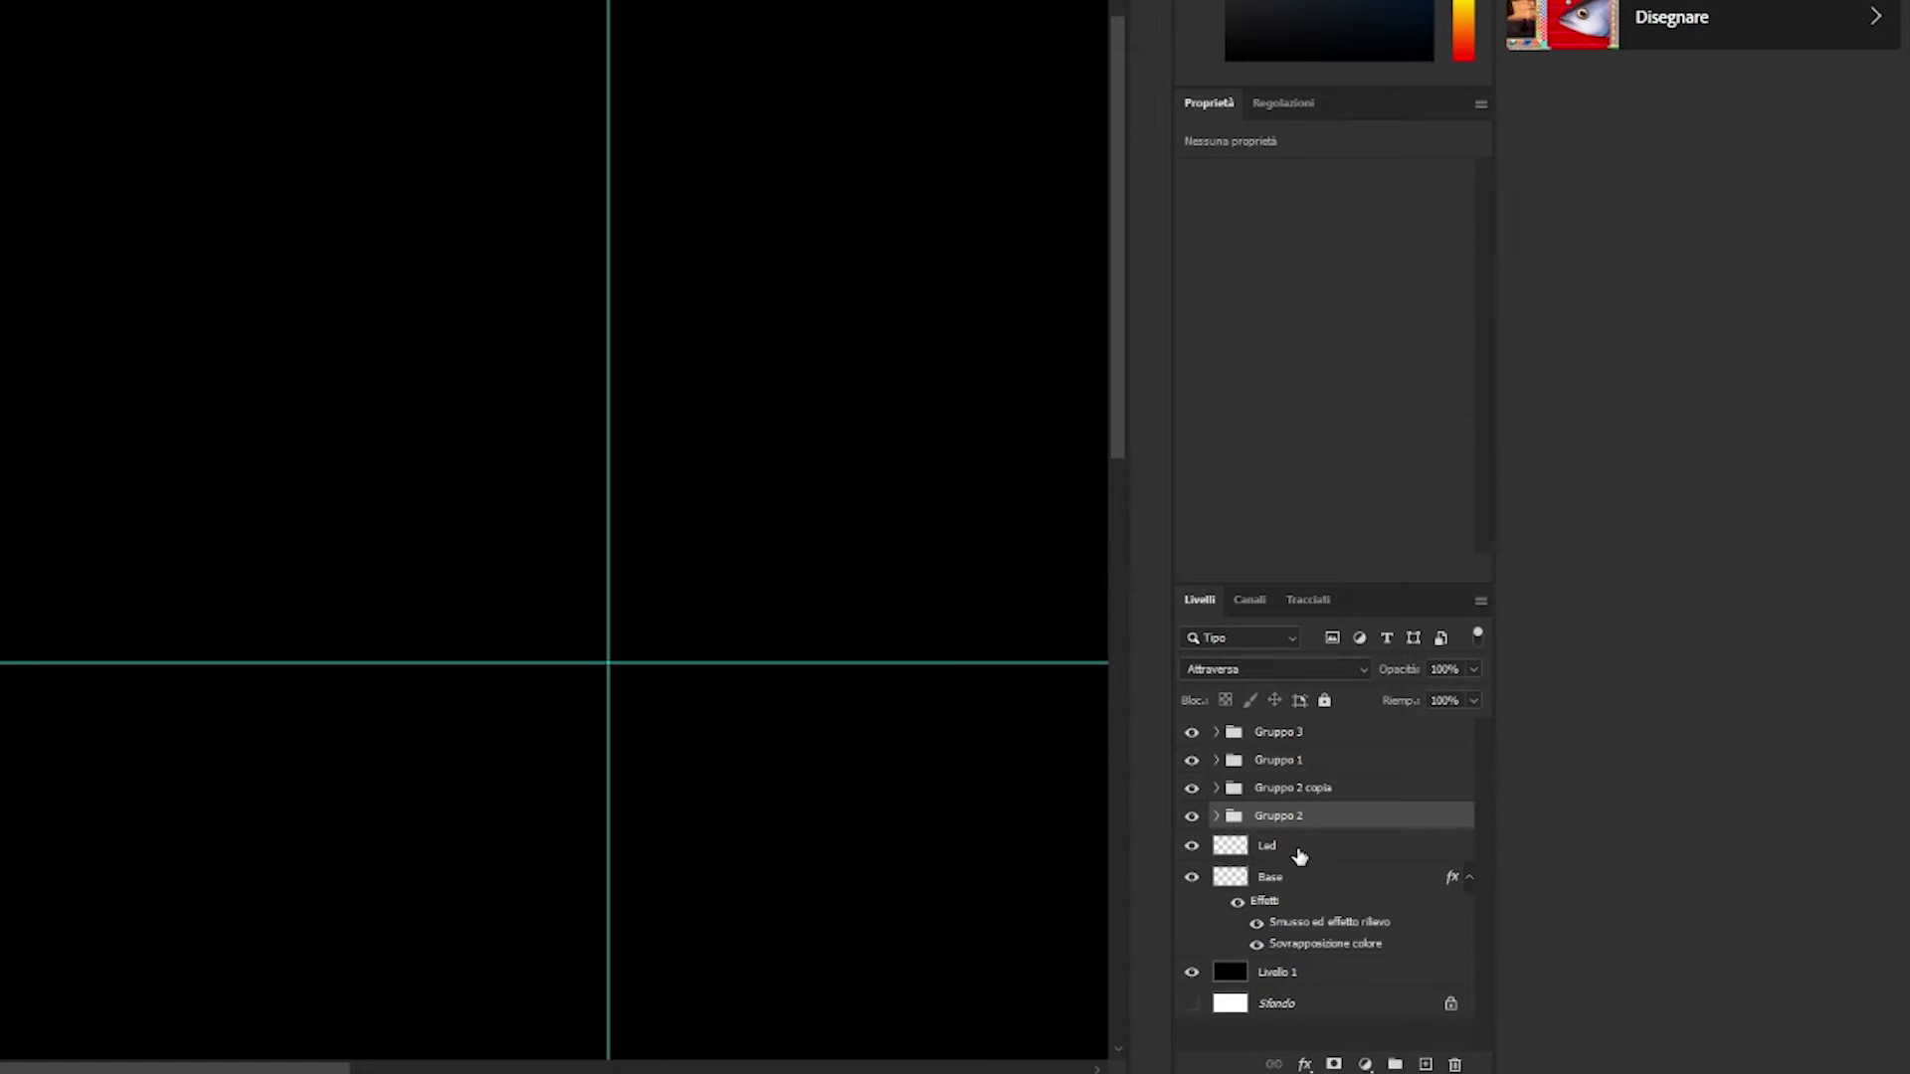
right_click(1303, 848)
left_click(1373, 429)
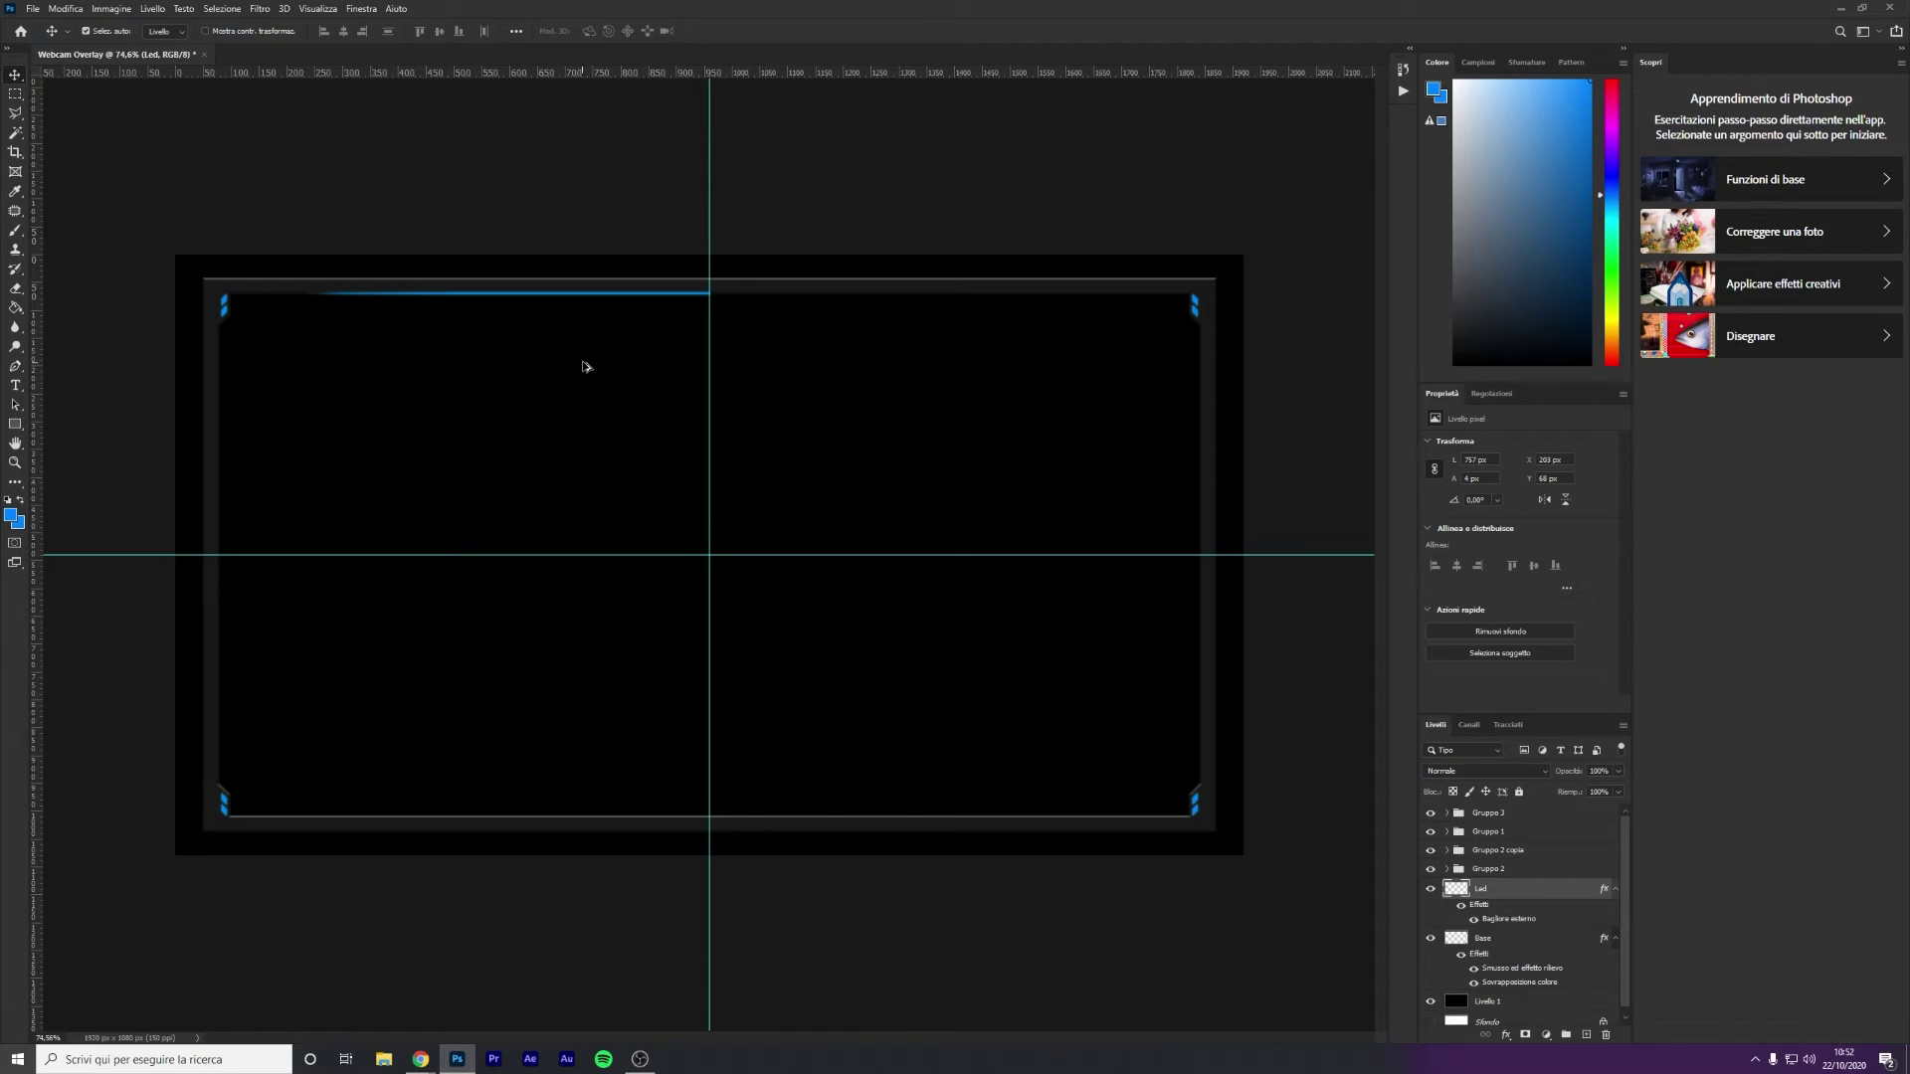
Zoom to check the glowing top LED line, then select Livello 1
scroll(585, 363, "up", 1)
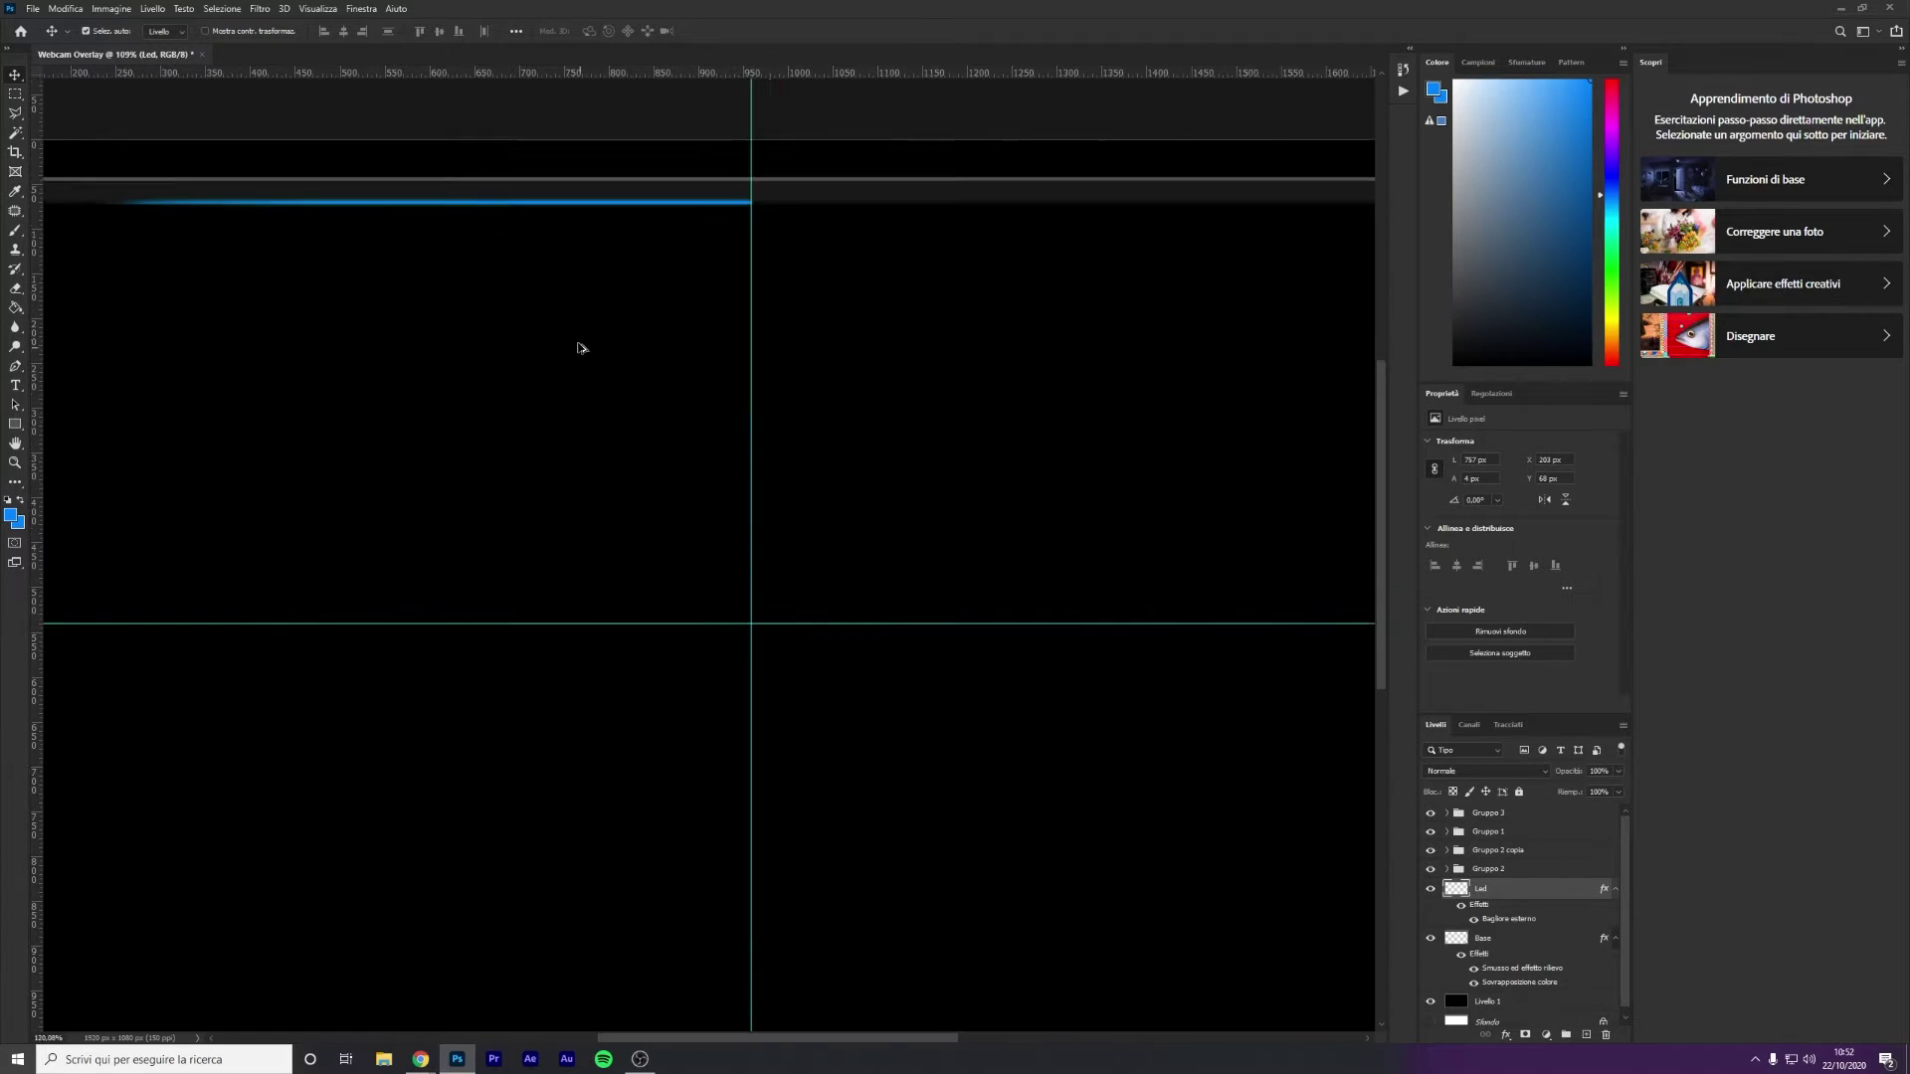
scroll(557, 299, "up", 1)
scroll(548, 284, "up", 1)
scroll(548, 283, "down", 3)
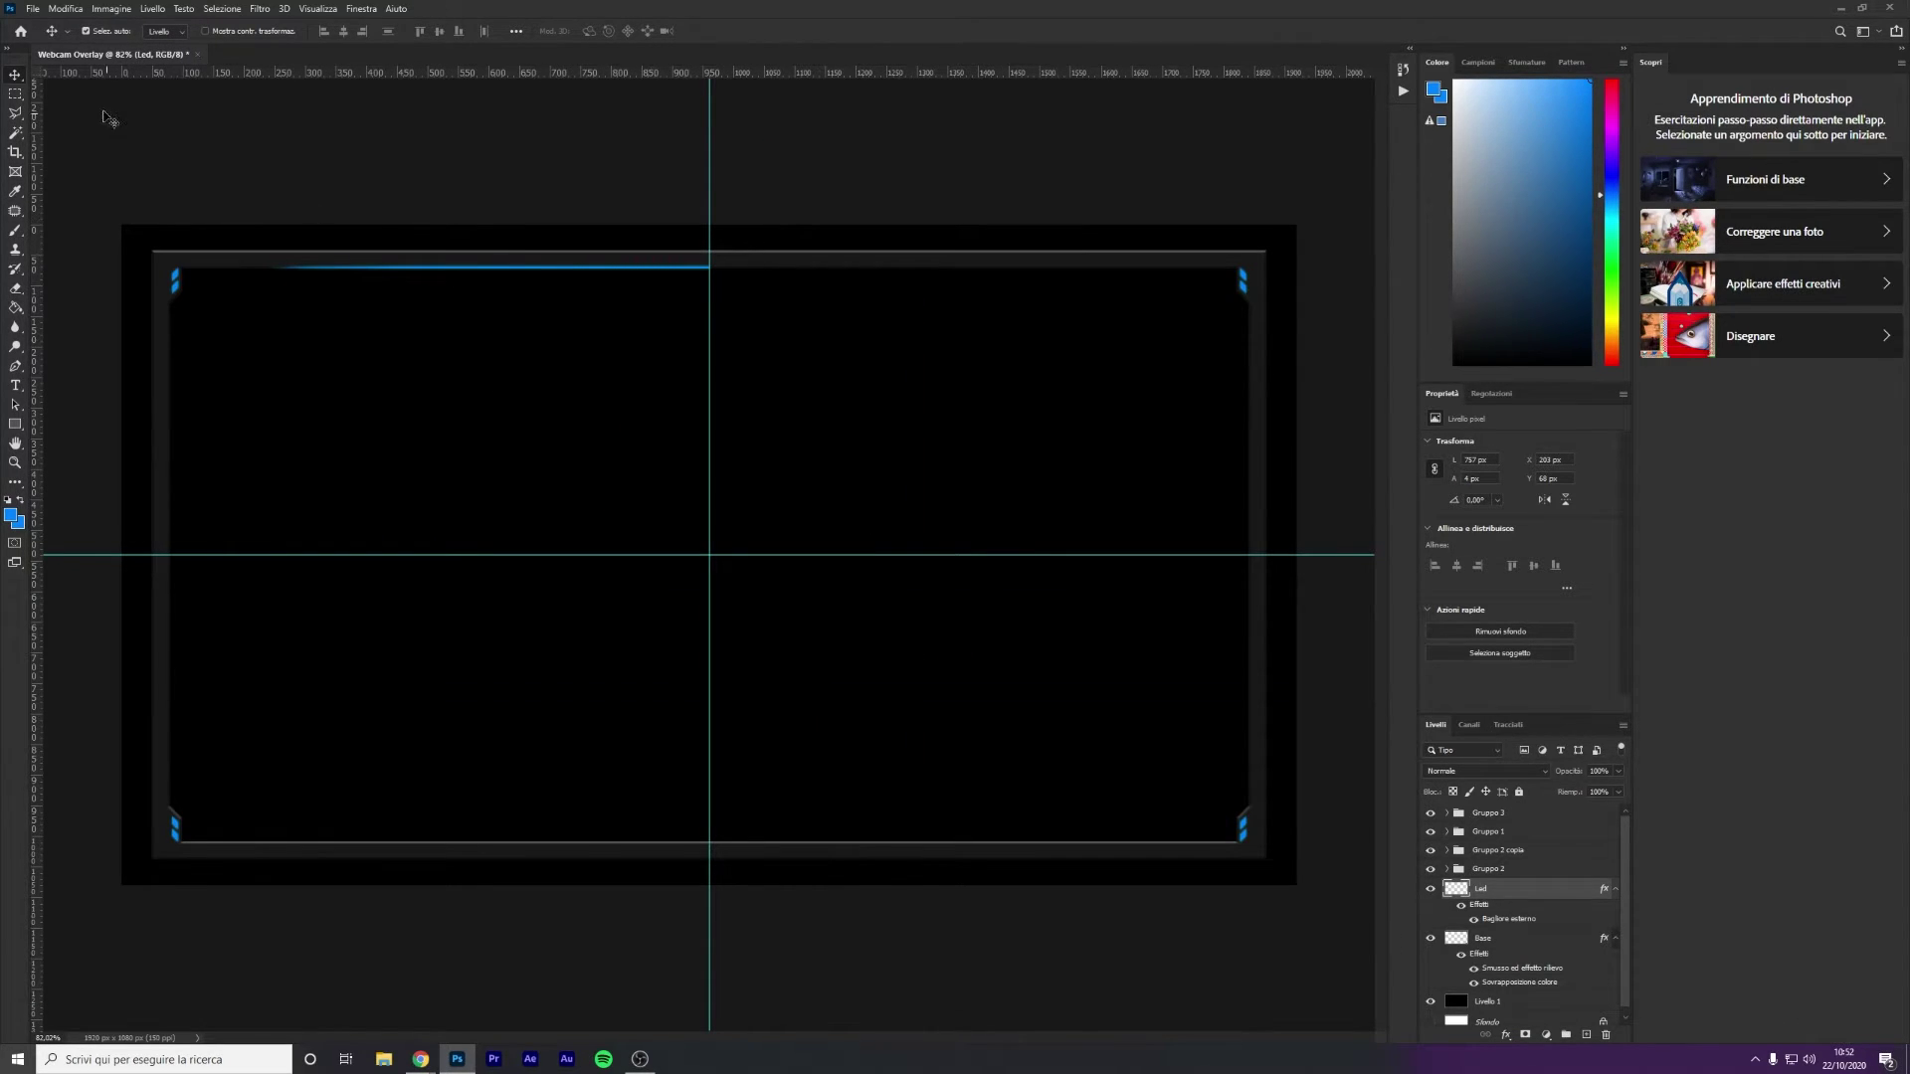
left_click(466, 272)
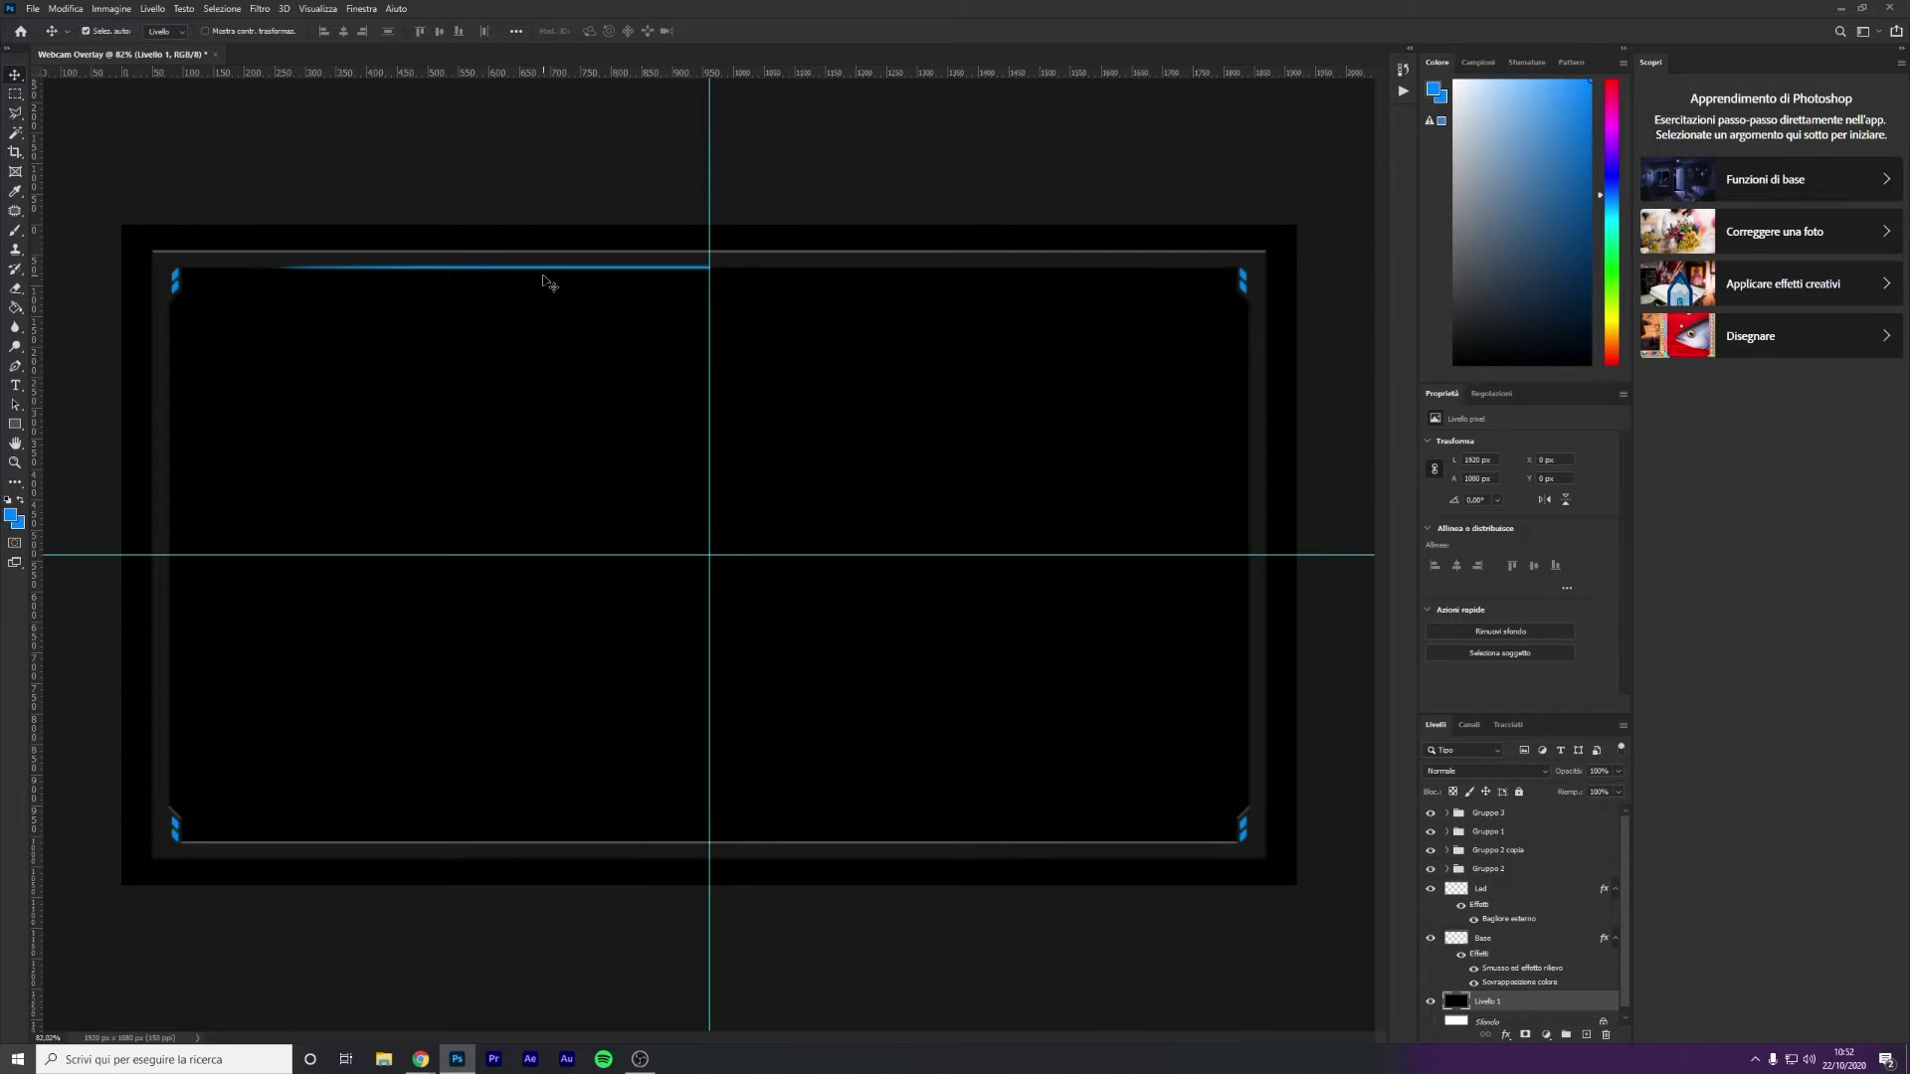
Duplicate the LED line, flip it horizontally and place it on the top edge's right half
mouse_move(1499, 893)
left_mouse_down()
mouse_move(827, 554)
mouse_move(828, 598)
mouse_move(989, 334)
left_mouse_up()
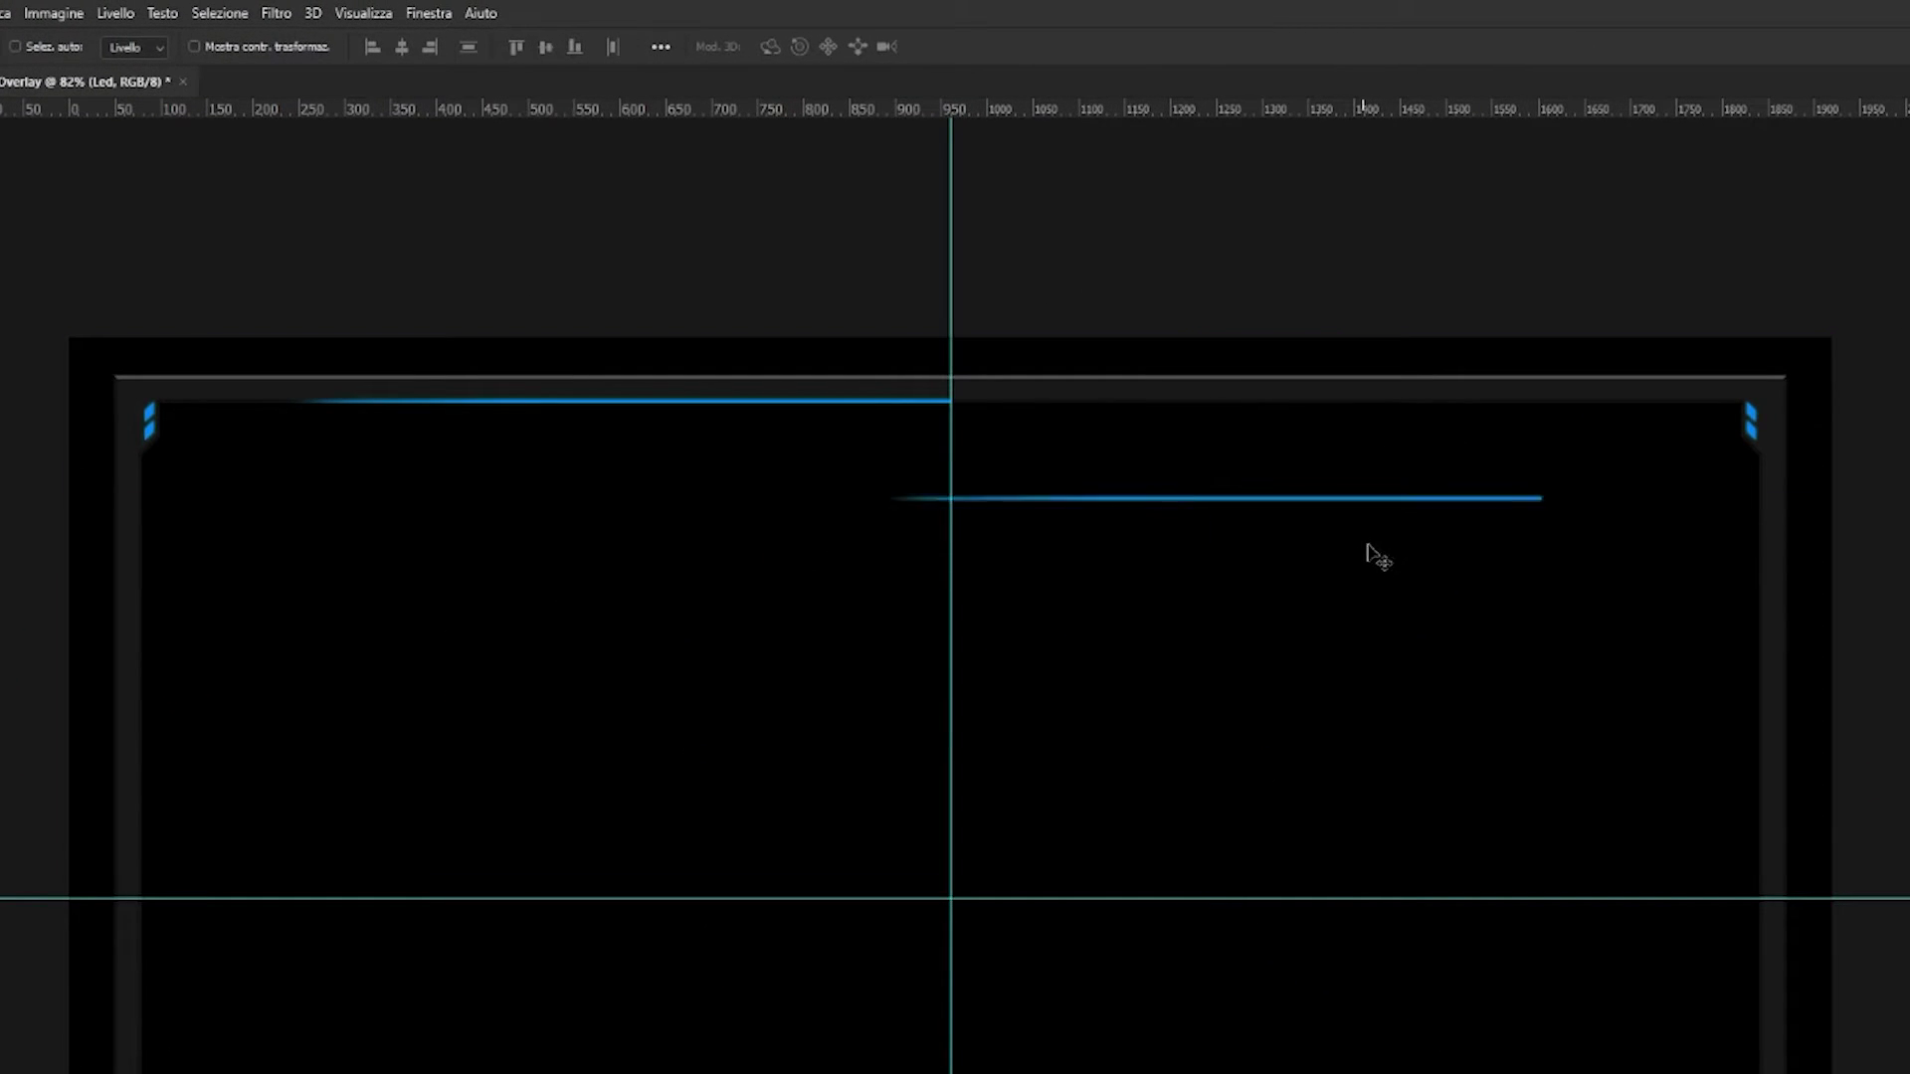
key("ctrl+t")
right_click(1390, 496)
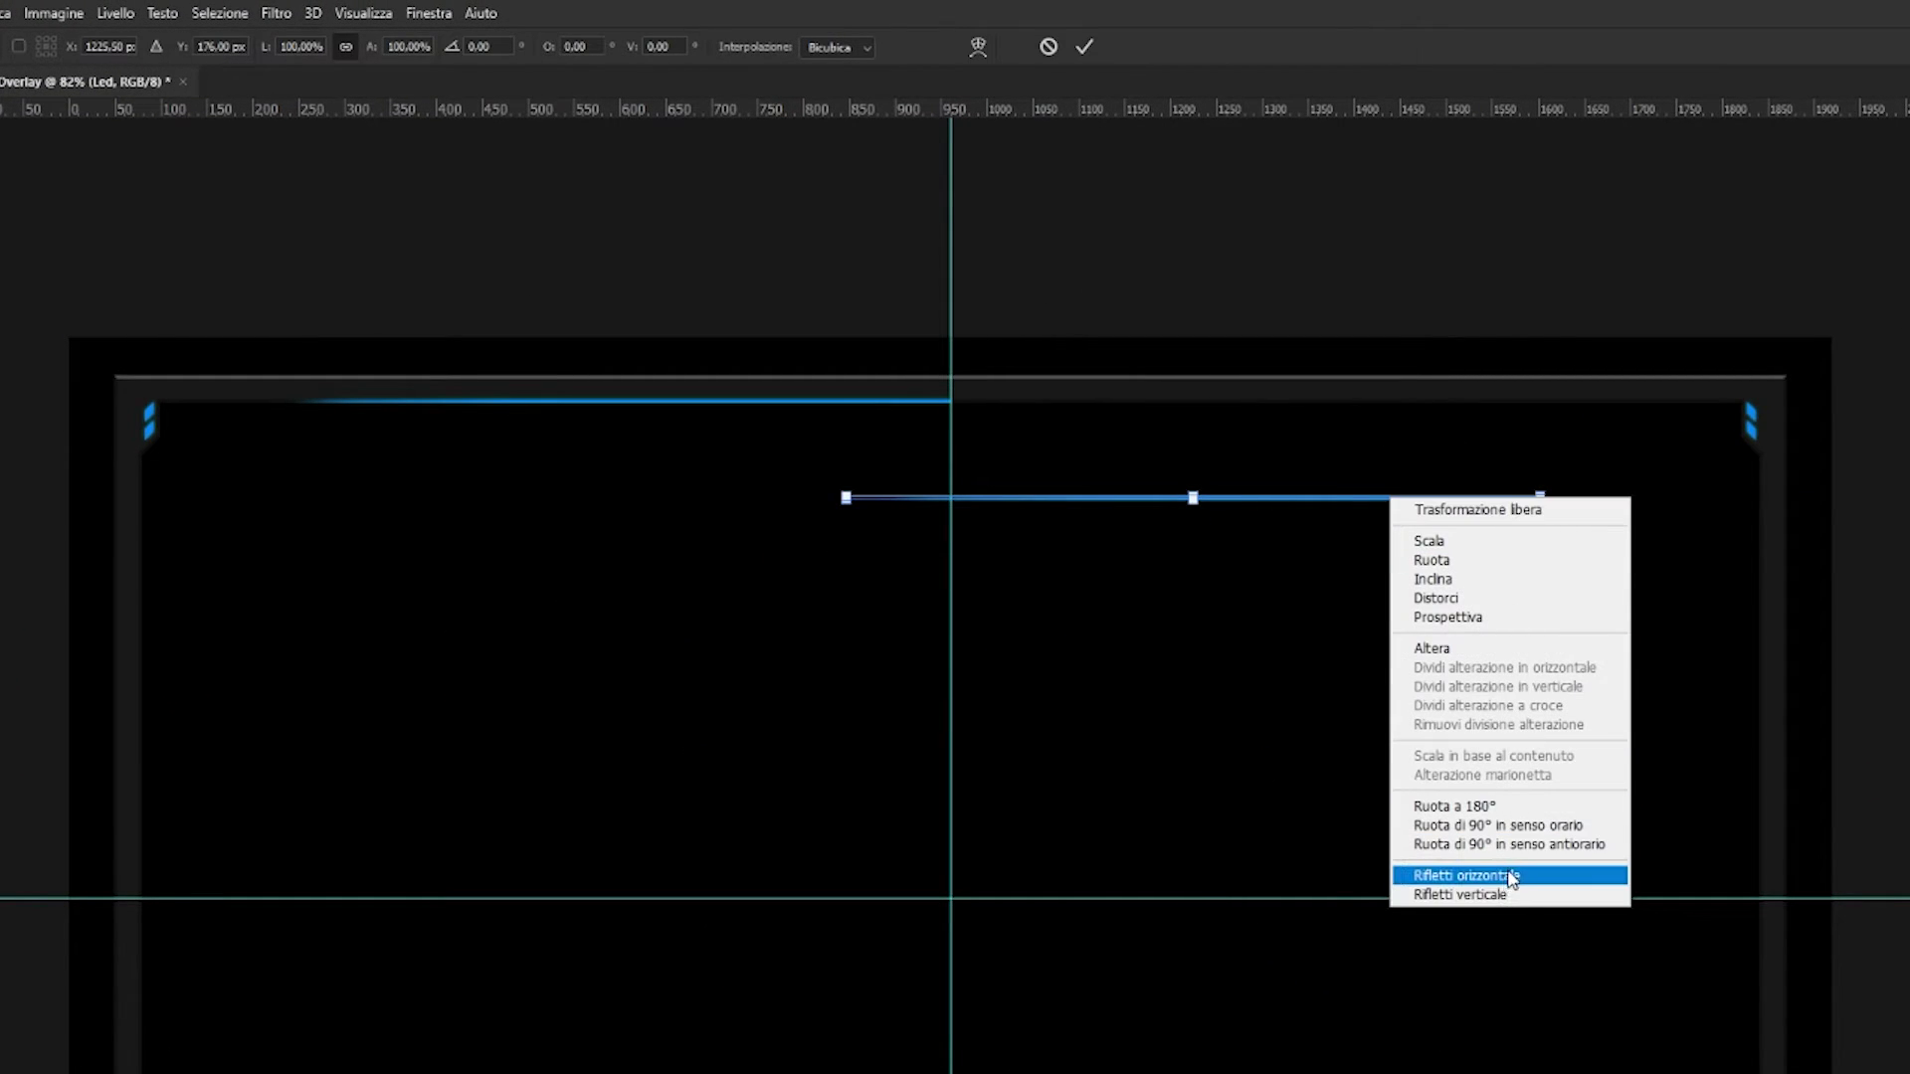
left_click(1452, 875)
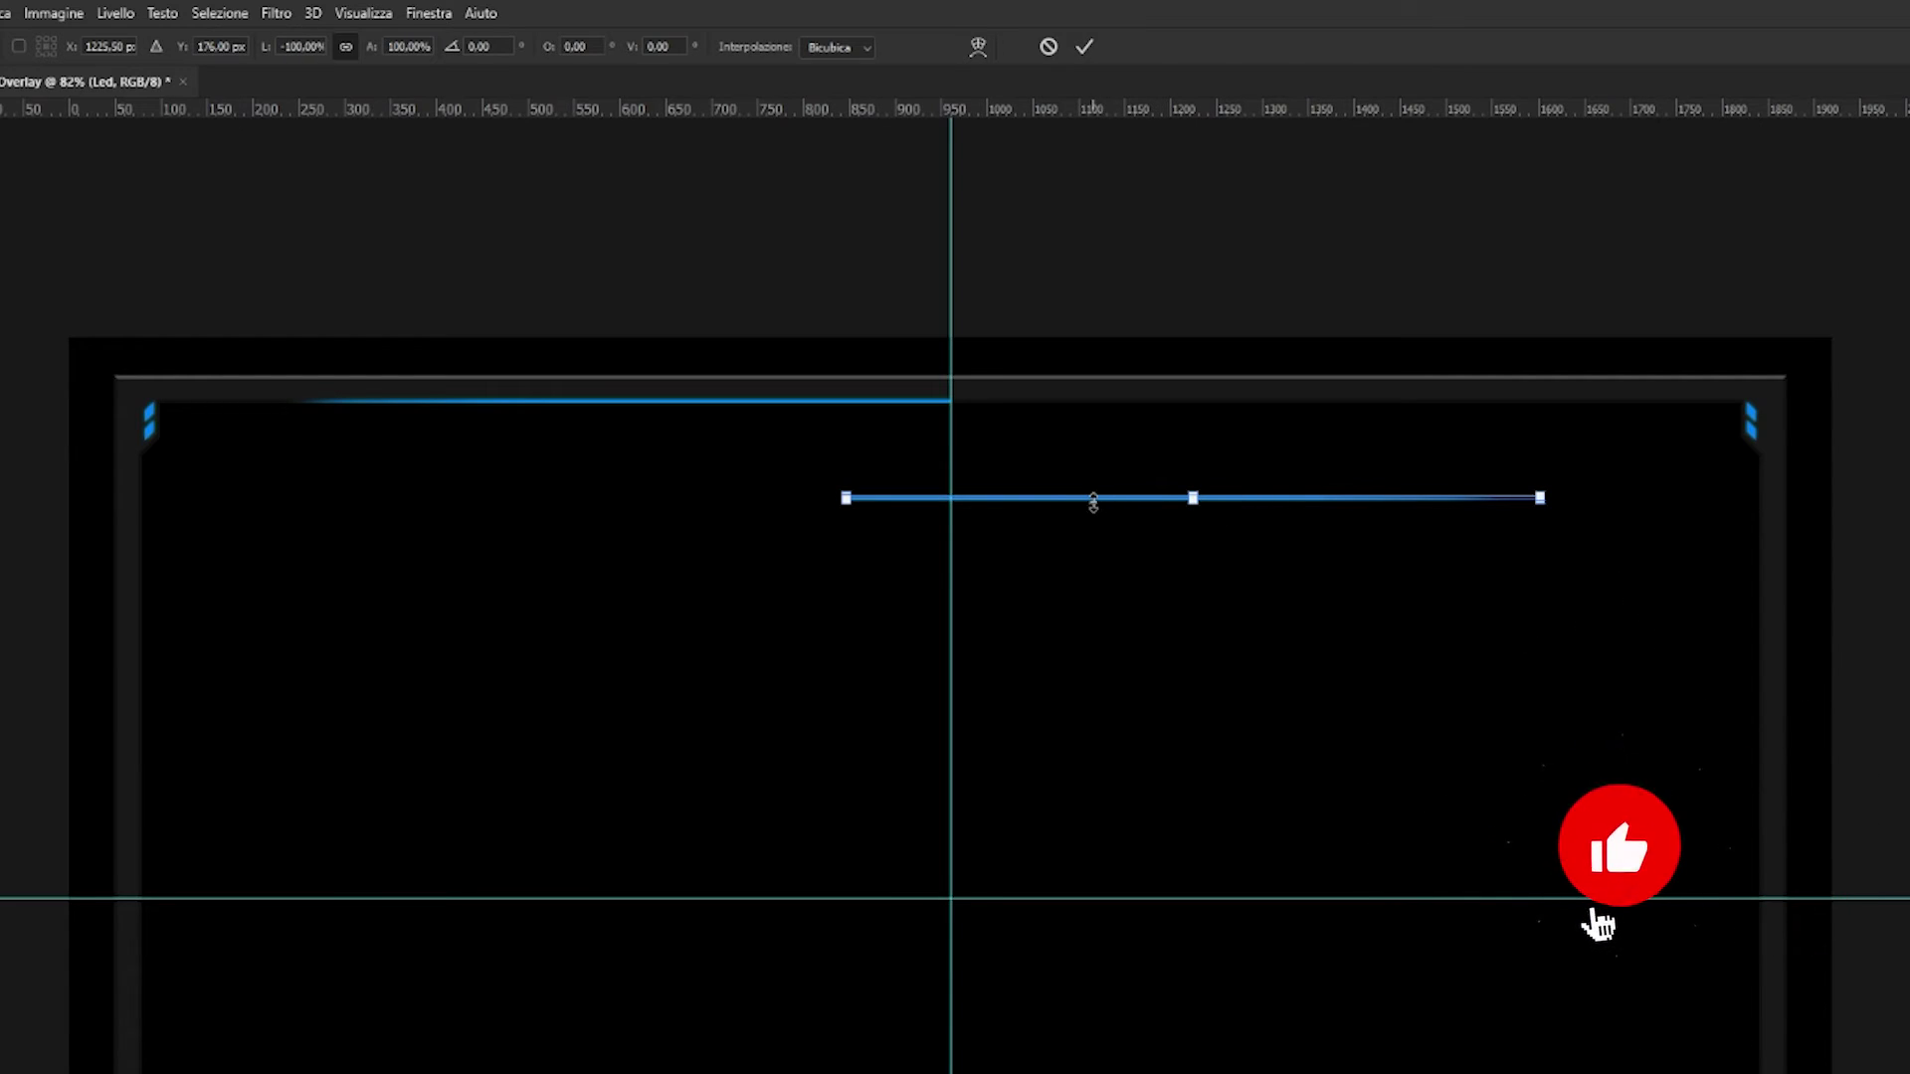
left_click_drag(1112, 502, 1223, 408)
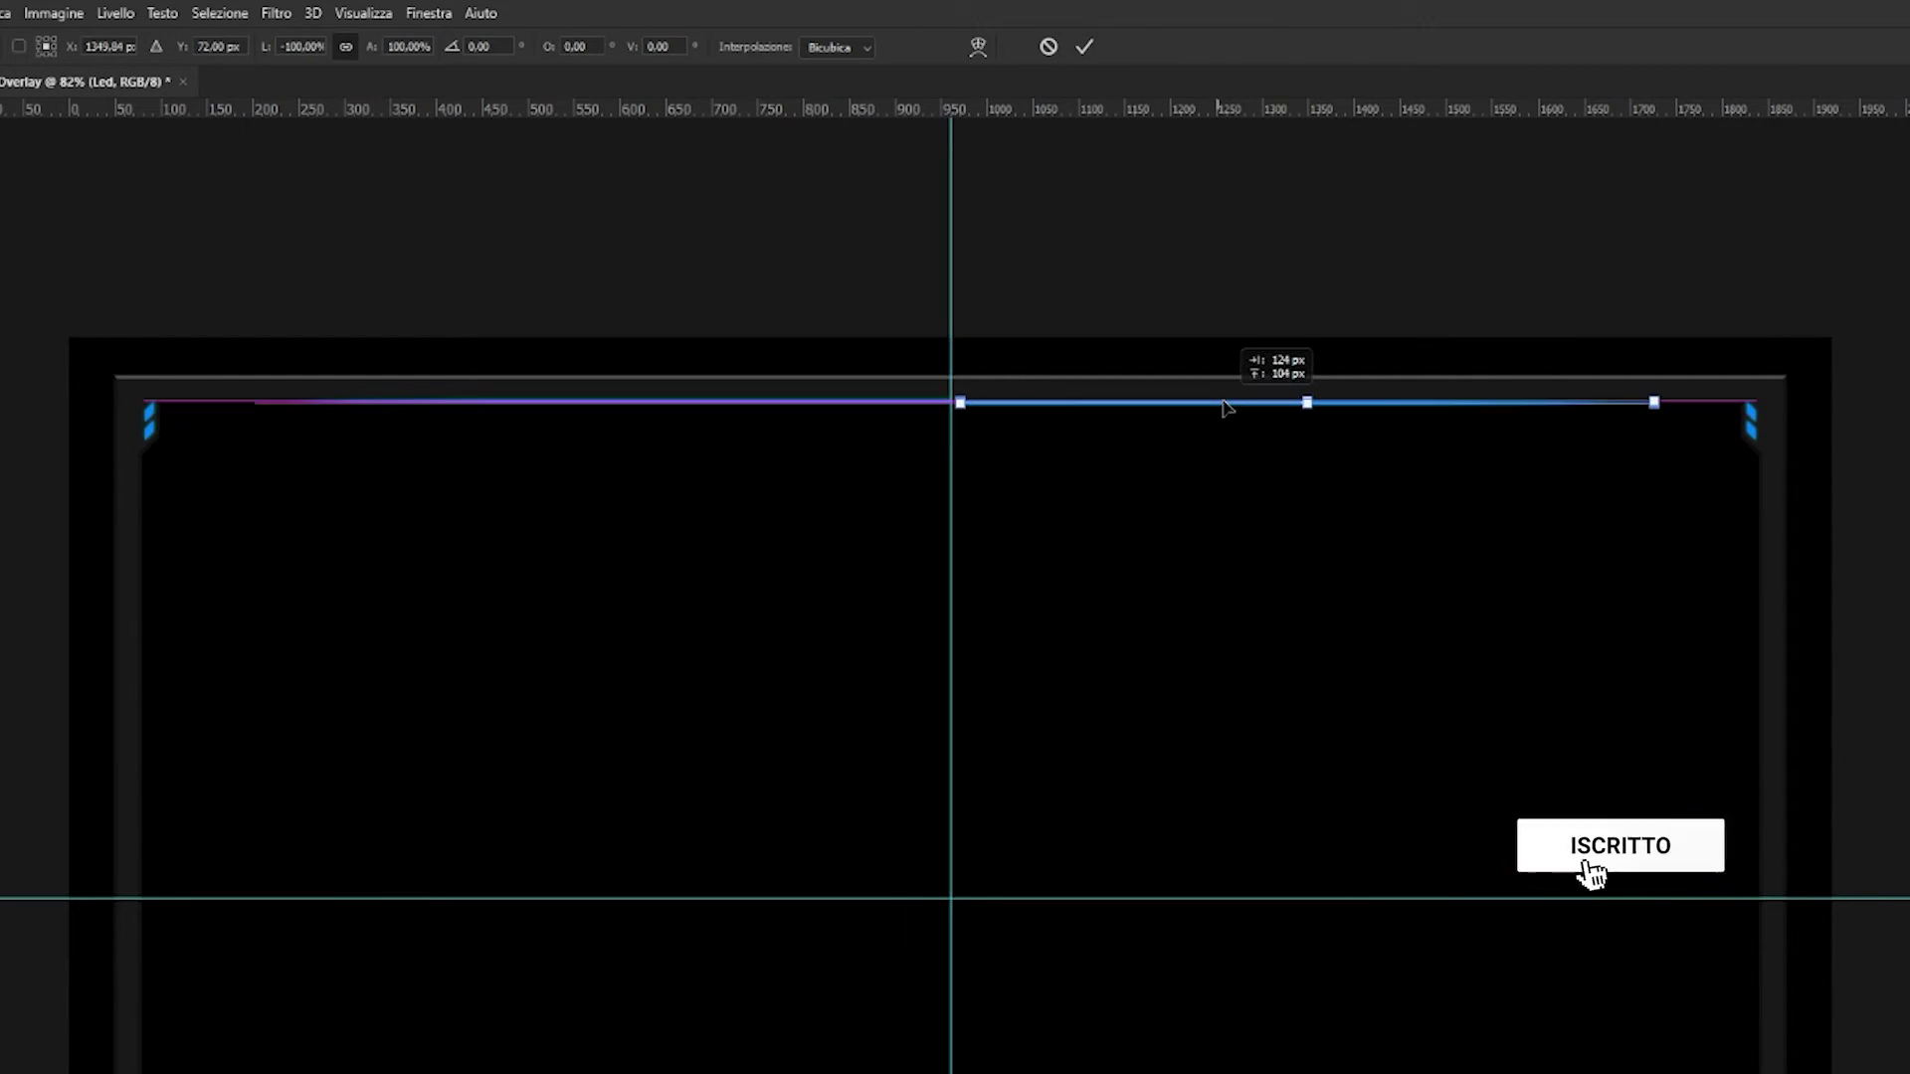
key("Return")
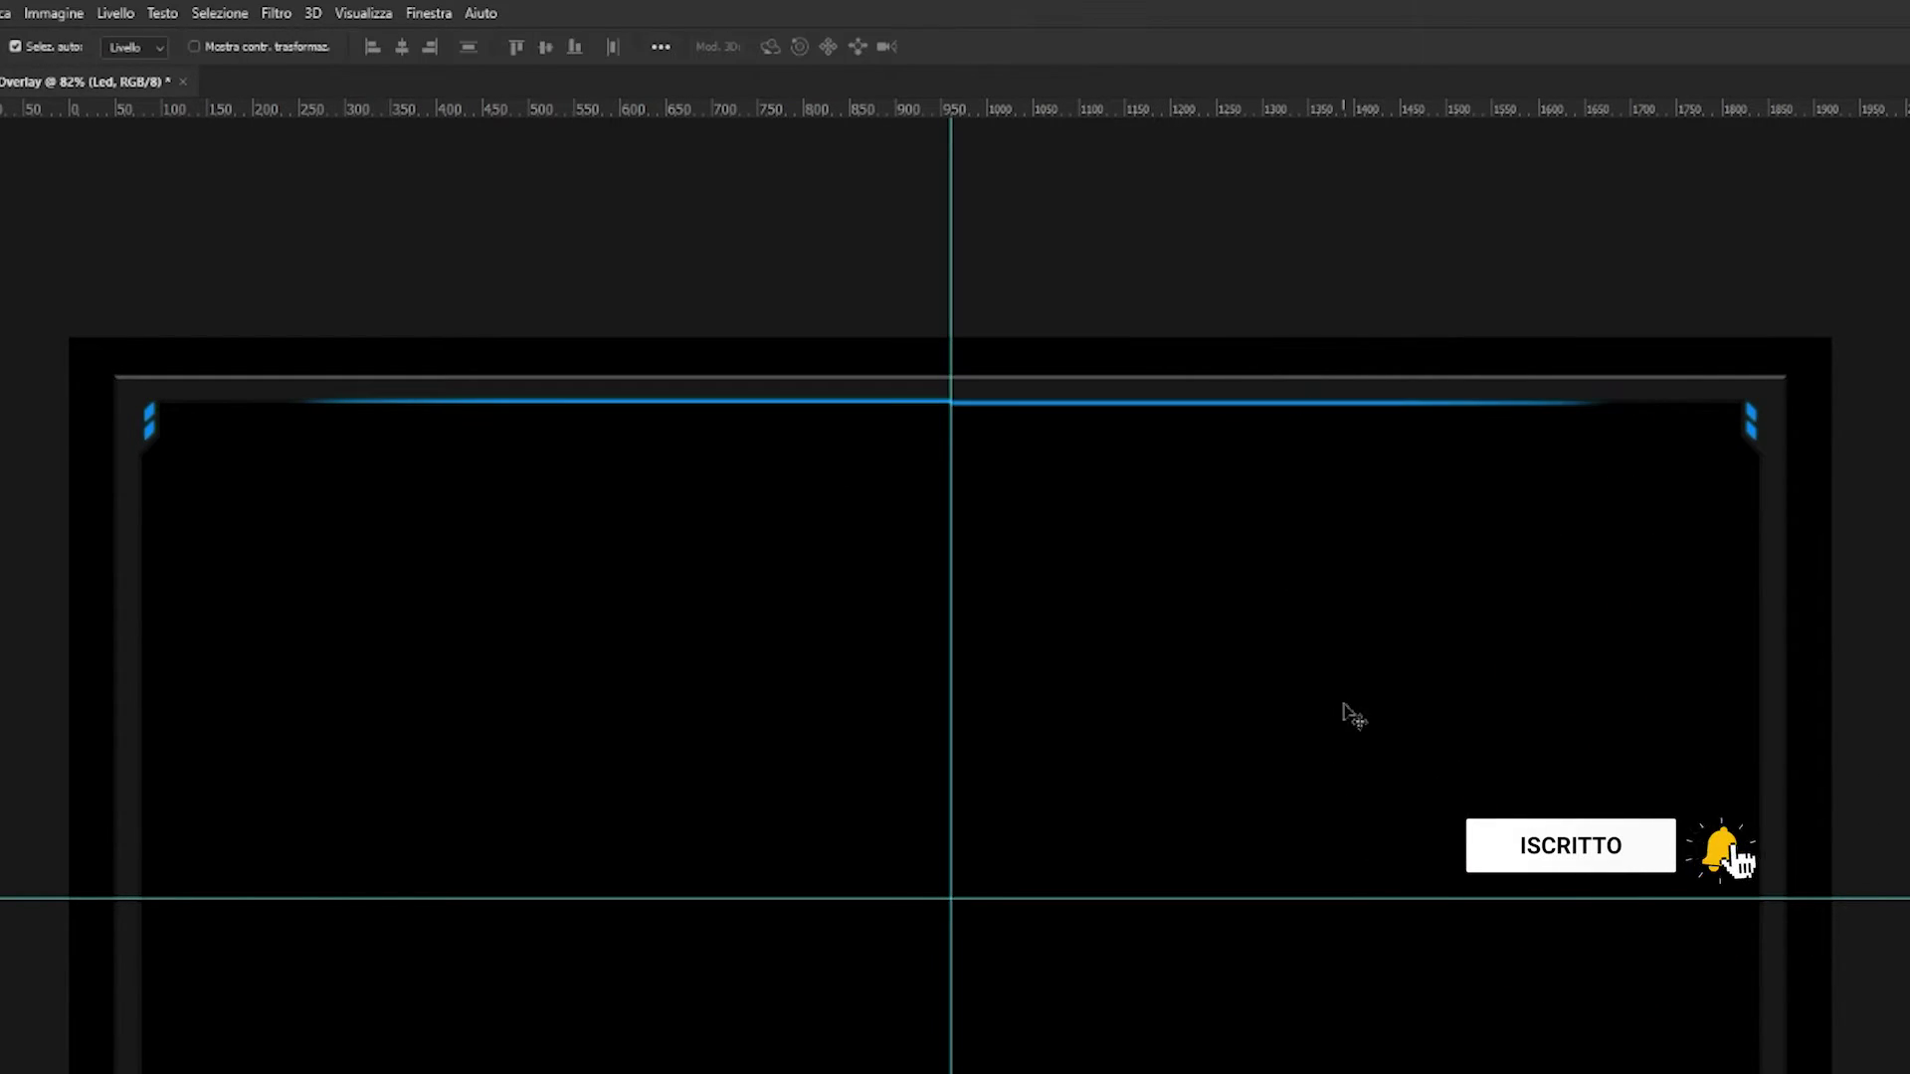
Move the horizontal guide higher and align the right LED line with the left one
left_click_drag(996, 899, 1005, 832)
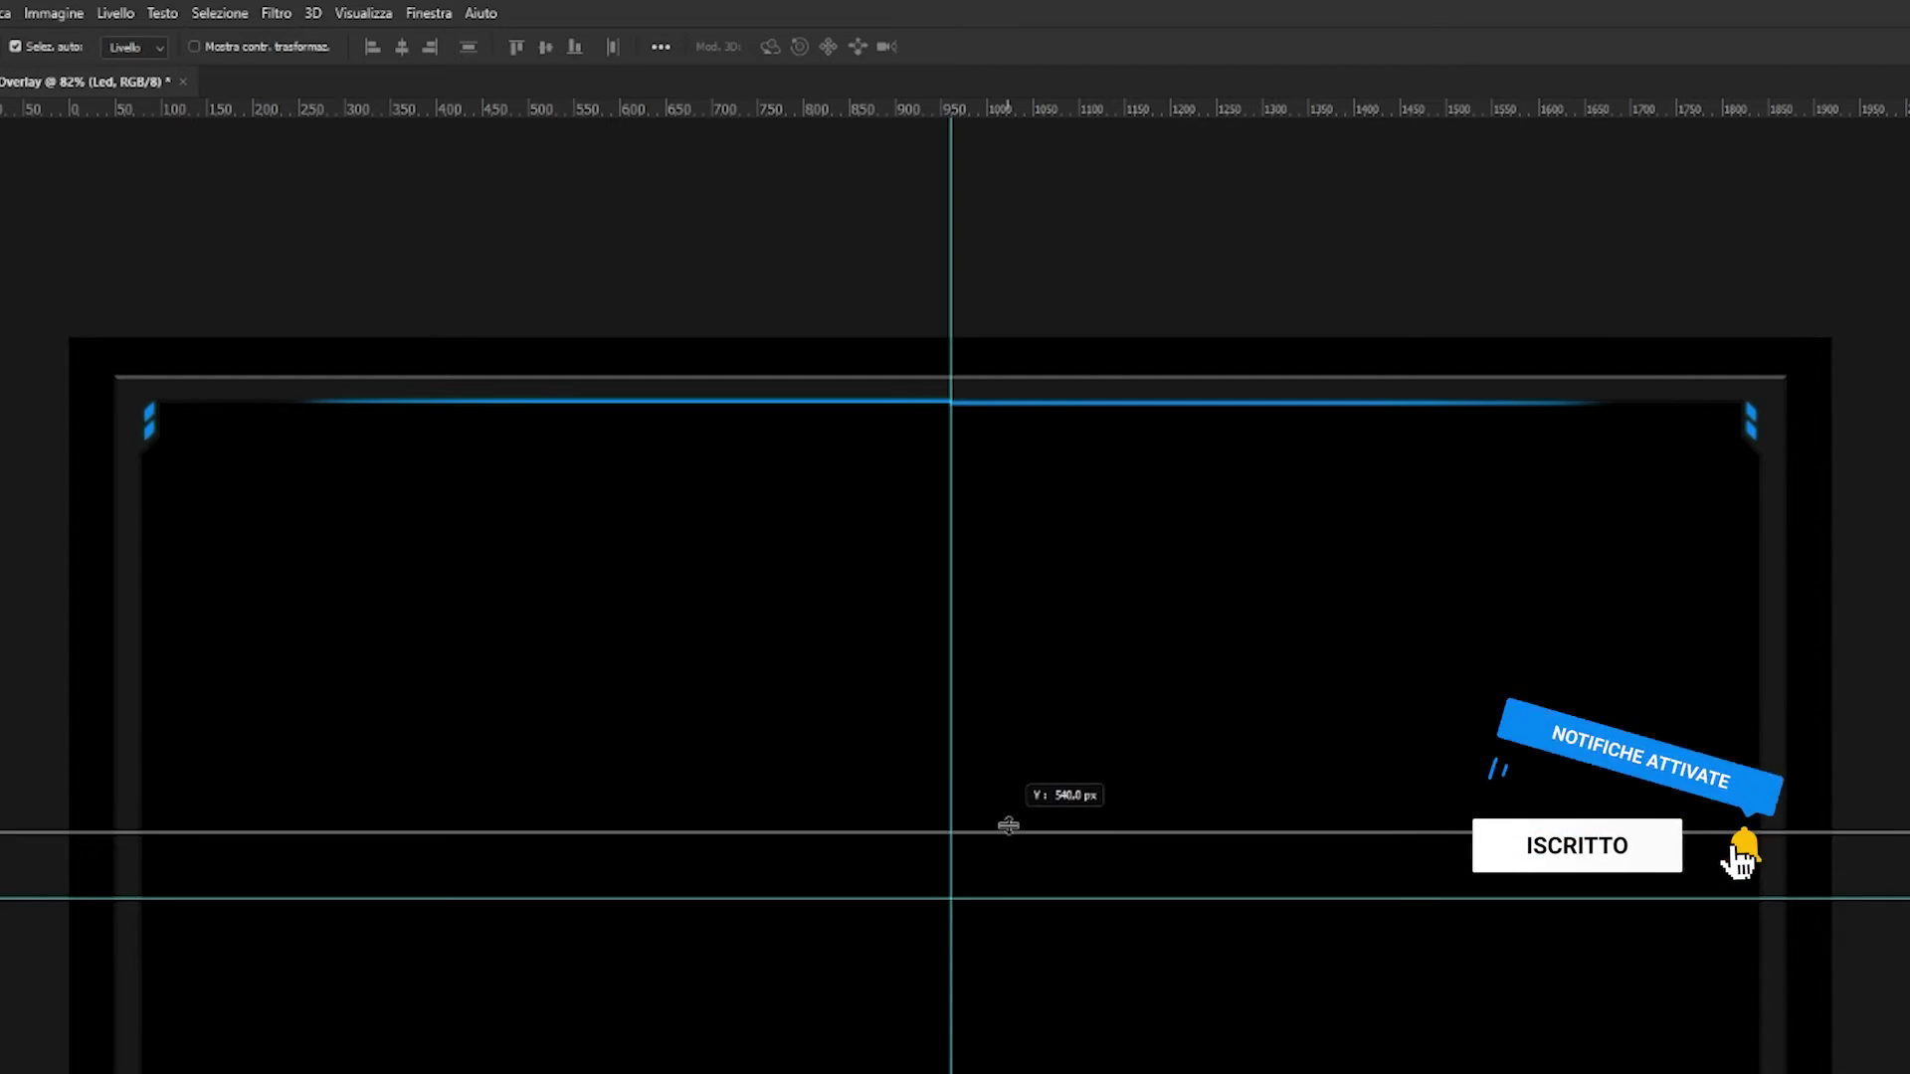
scroll(1236, 418, "up", 2)
scroll(1429, 353, "up", 2)
scroll(806, 346, "up", 2)
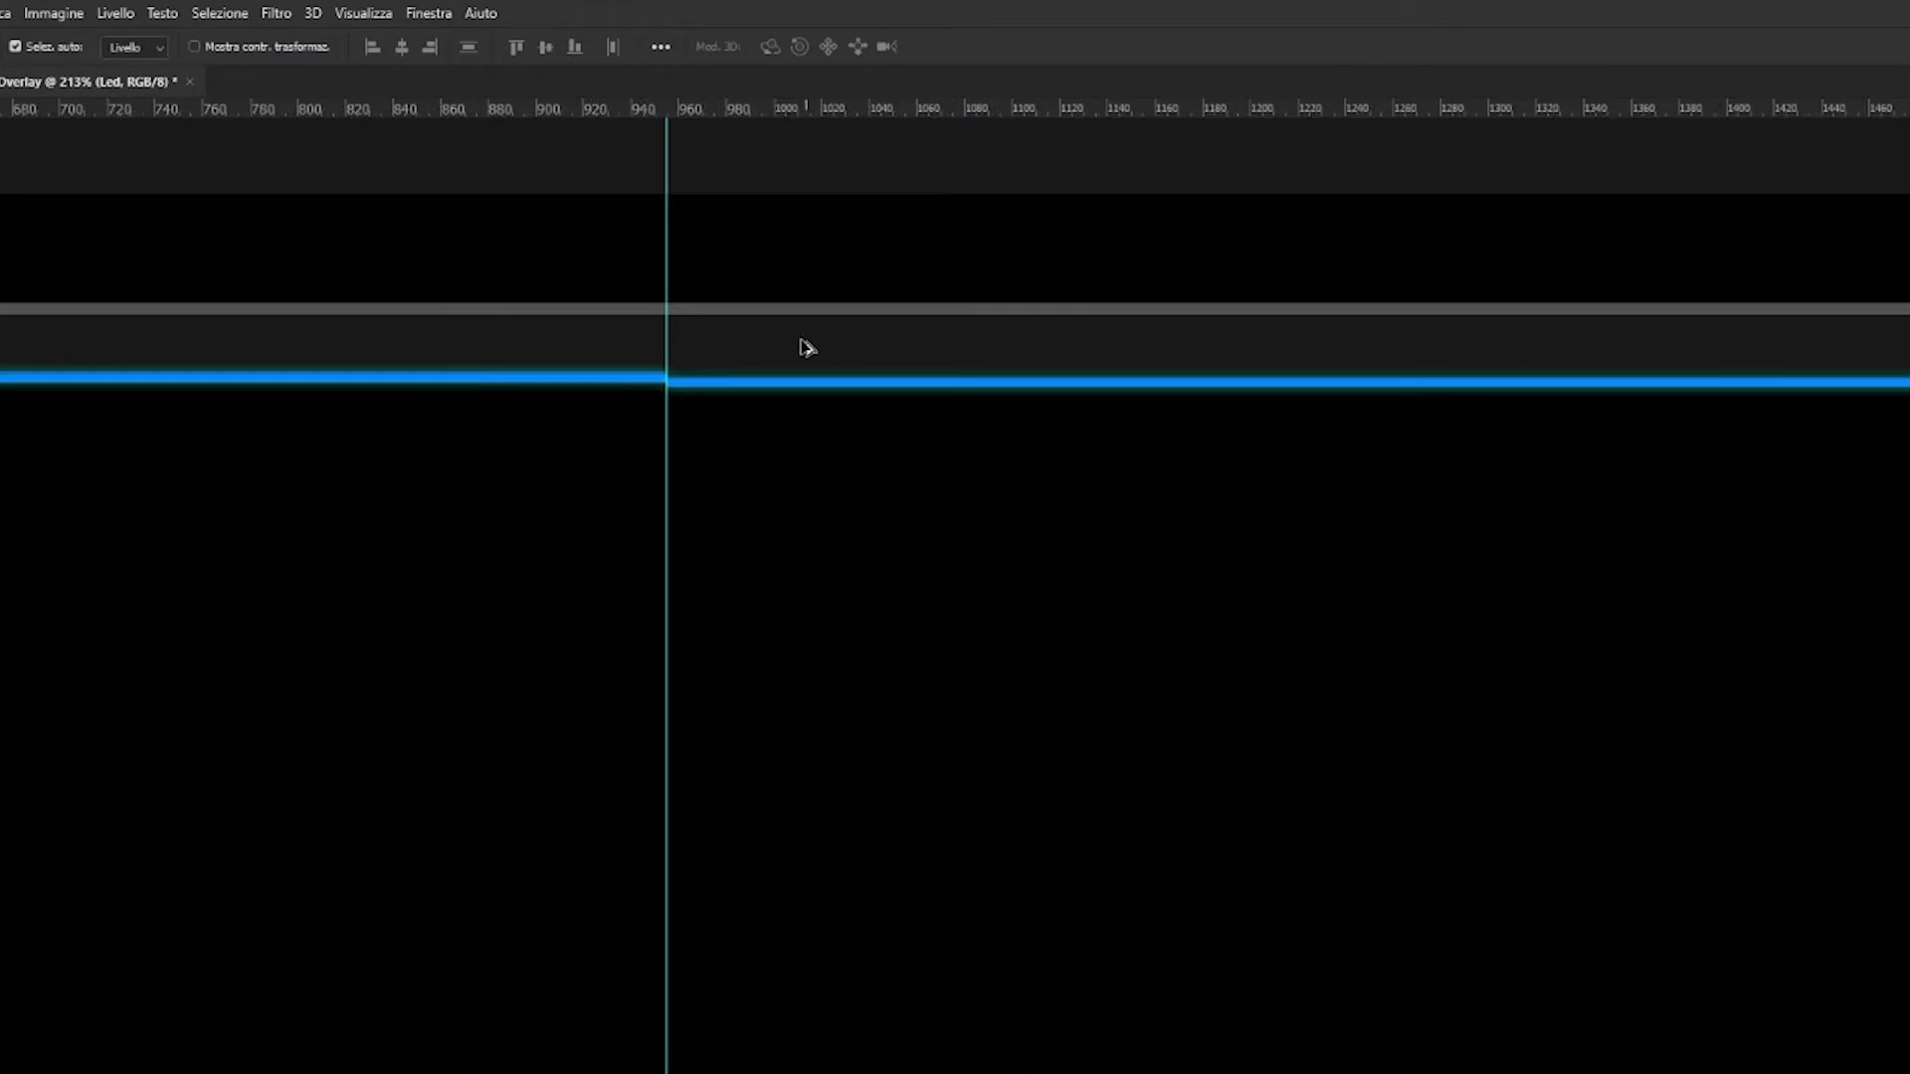
mouse_move(724, 390)
left_mouse_down()
mouse_move(733, 367)
mouse_move(731, 383)
left_mouse_up()
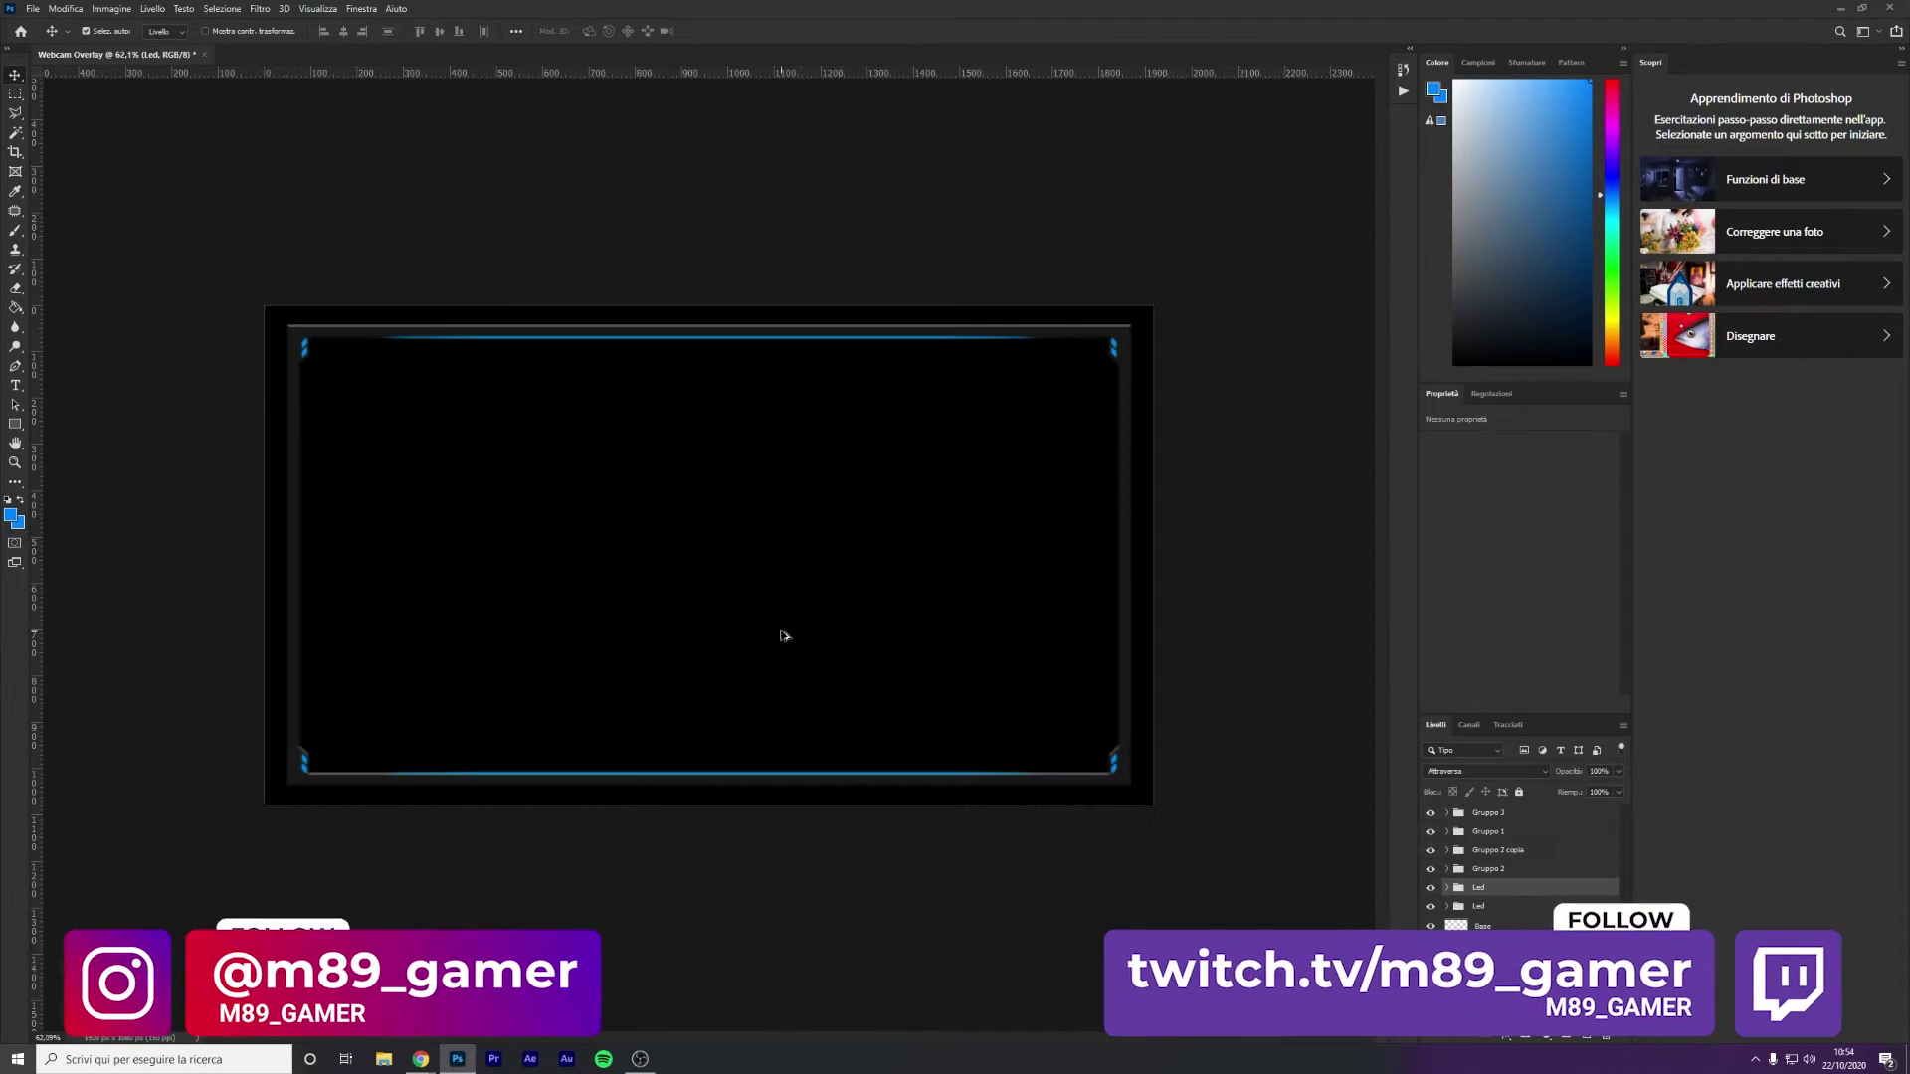
Add a vertical guide at 960 px and load the Base frame's pixels as a selection
scroll(784, 636, "up", 2)
left_click_drag(33, 513, 711, 563)
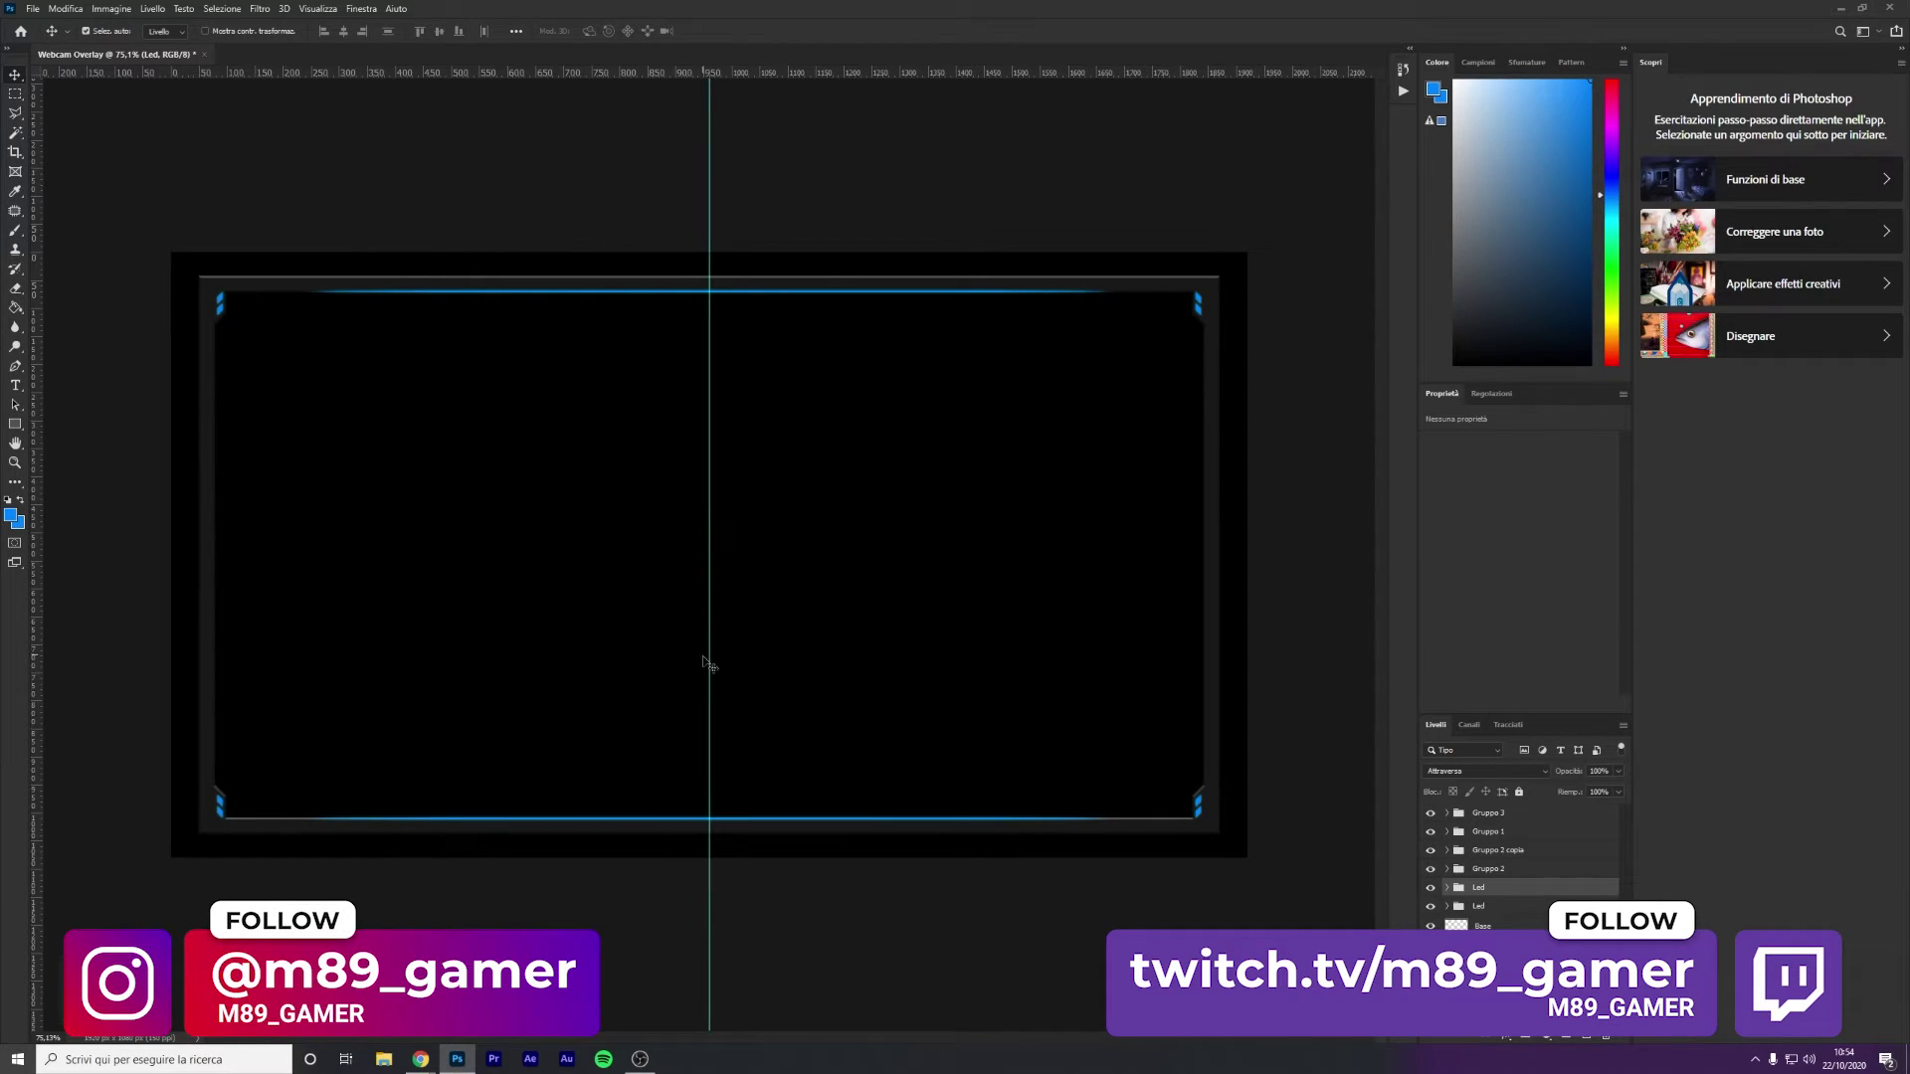
scroll(623, 554, "up", 1)
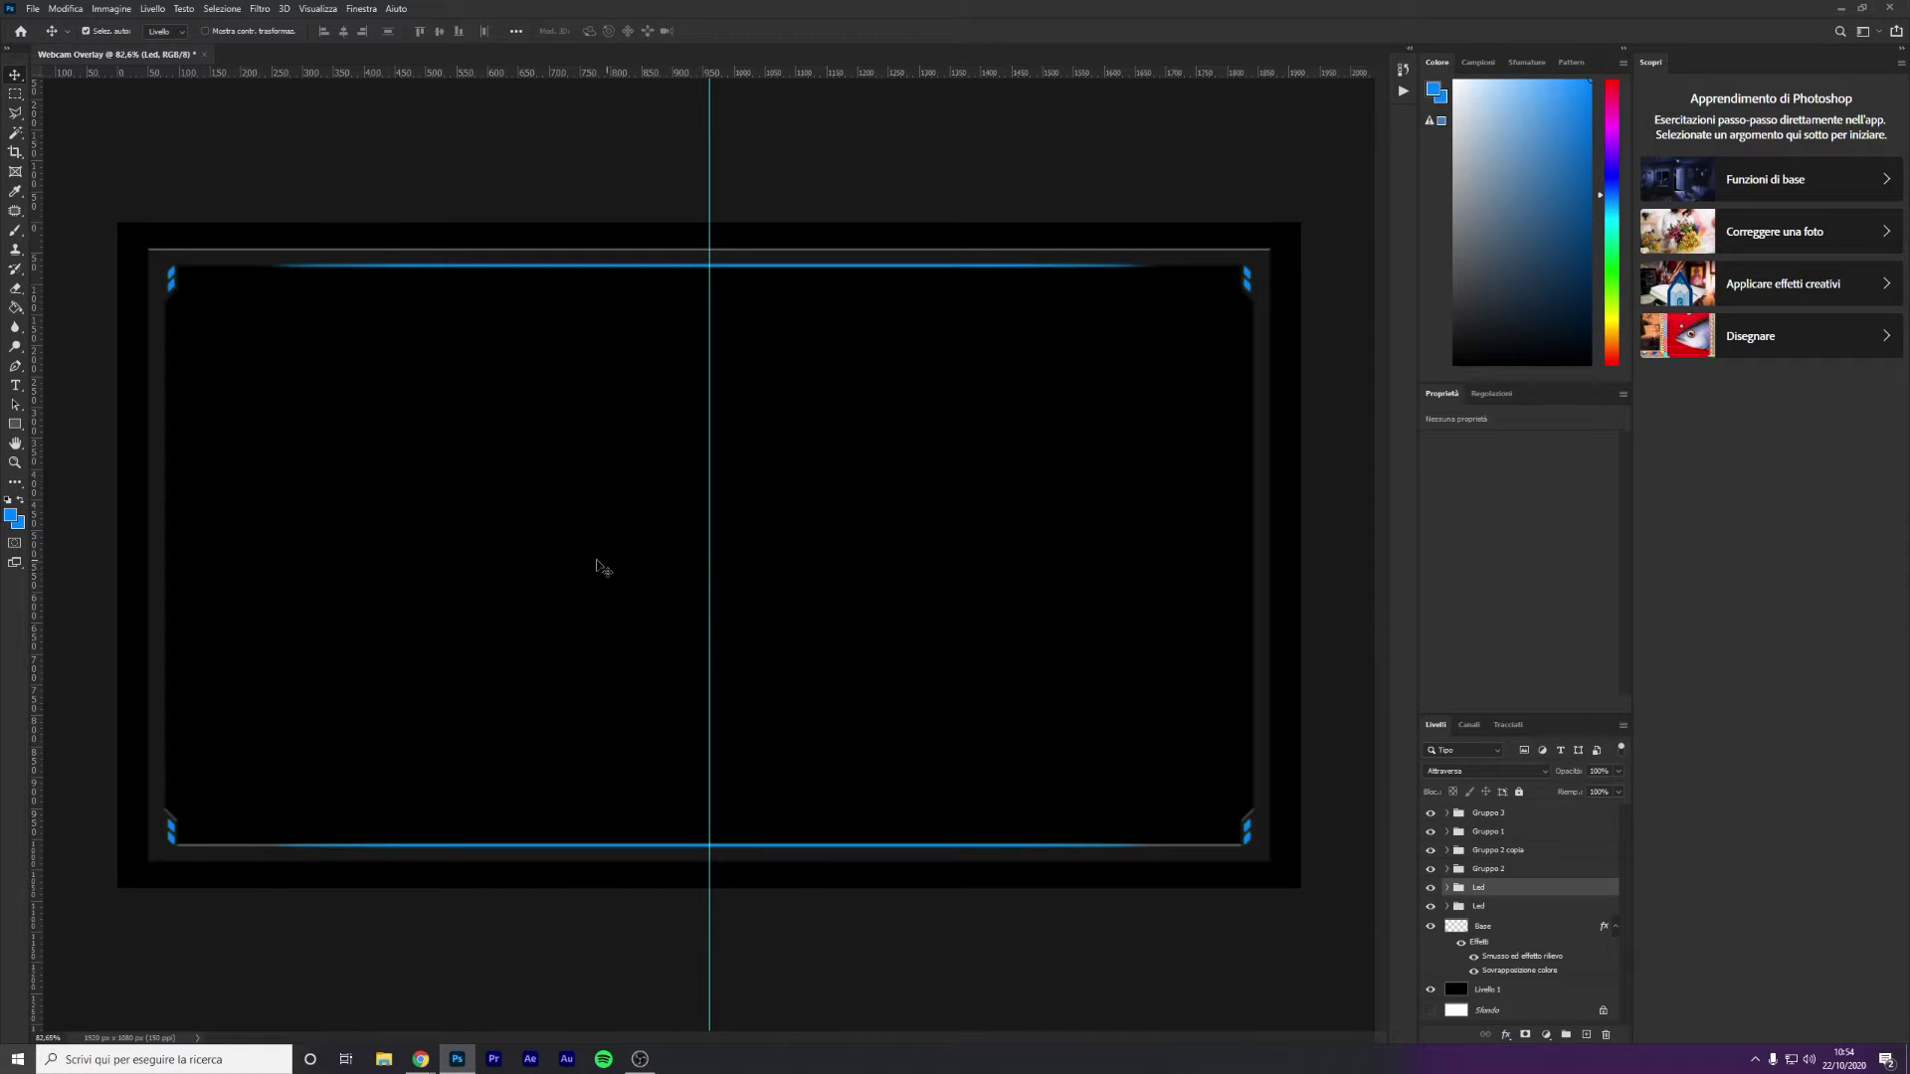
left_click(159, 544)
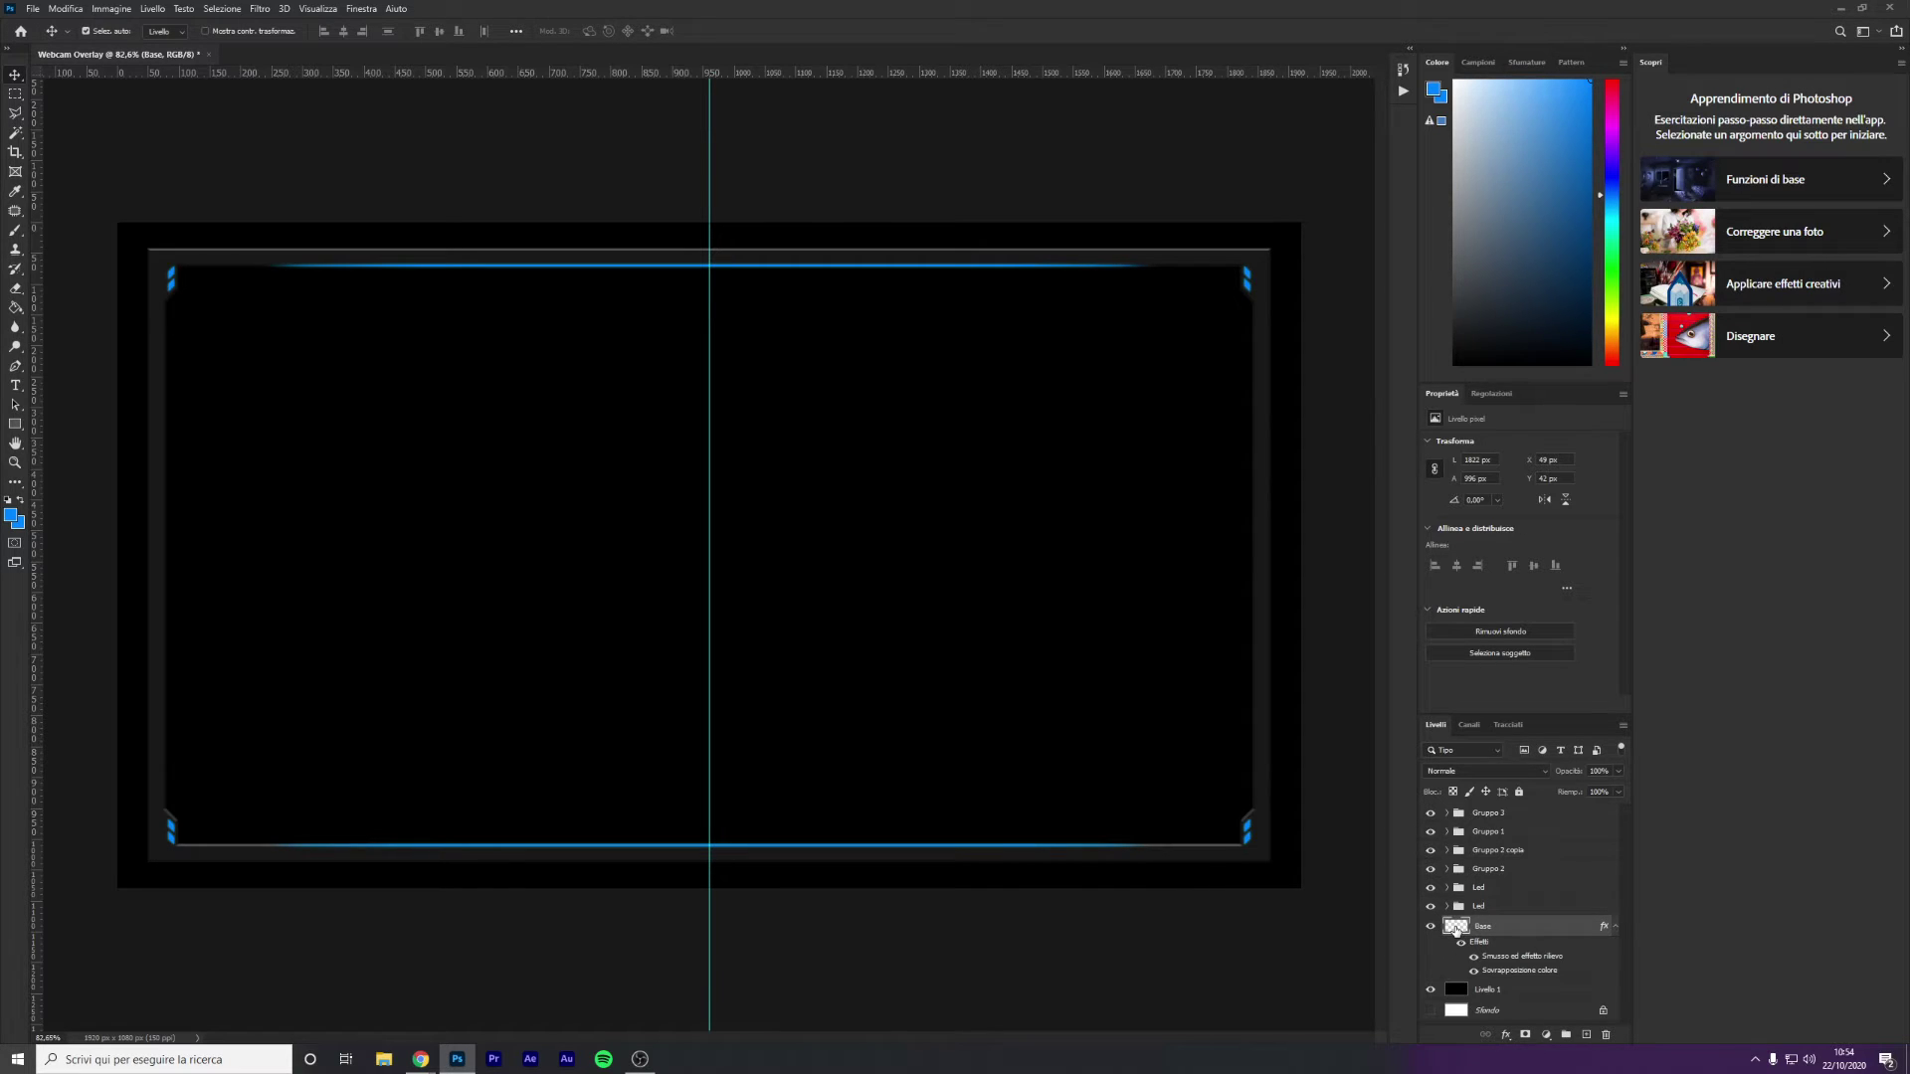
left_click(1456, 928, "ctrl")
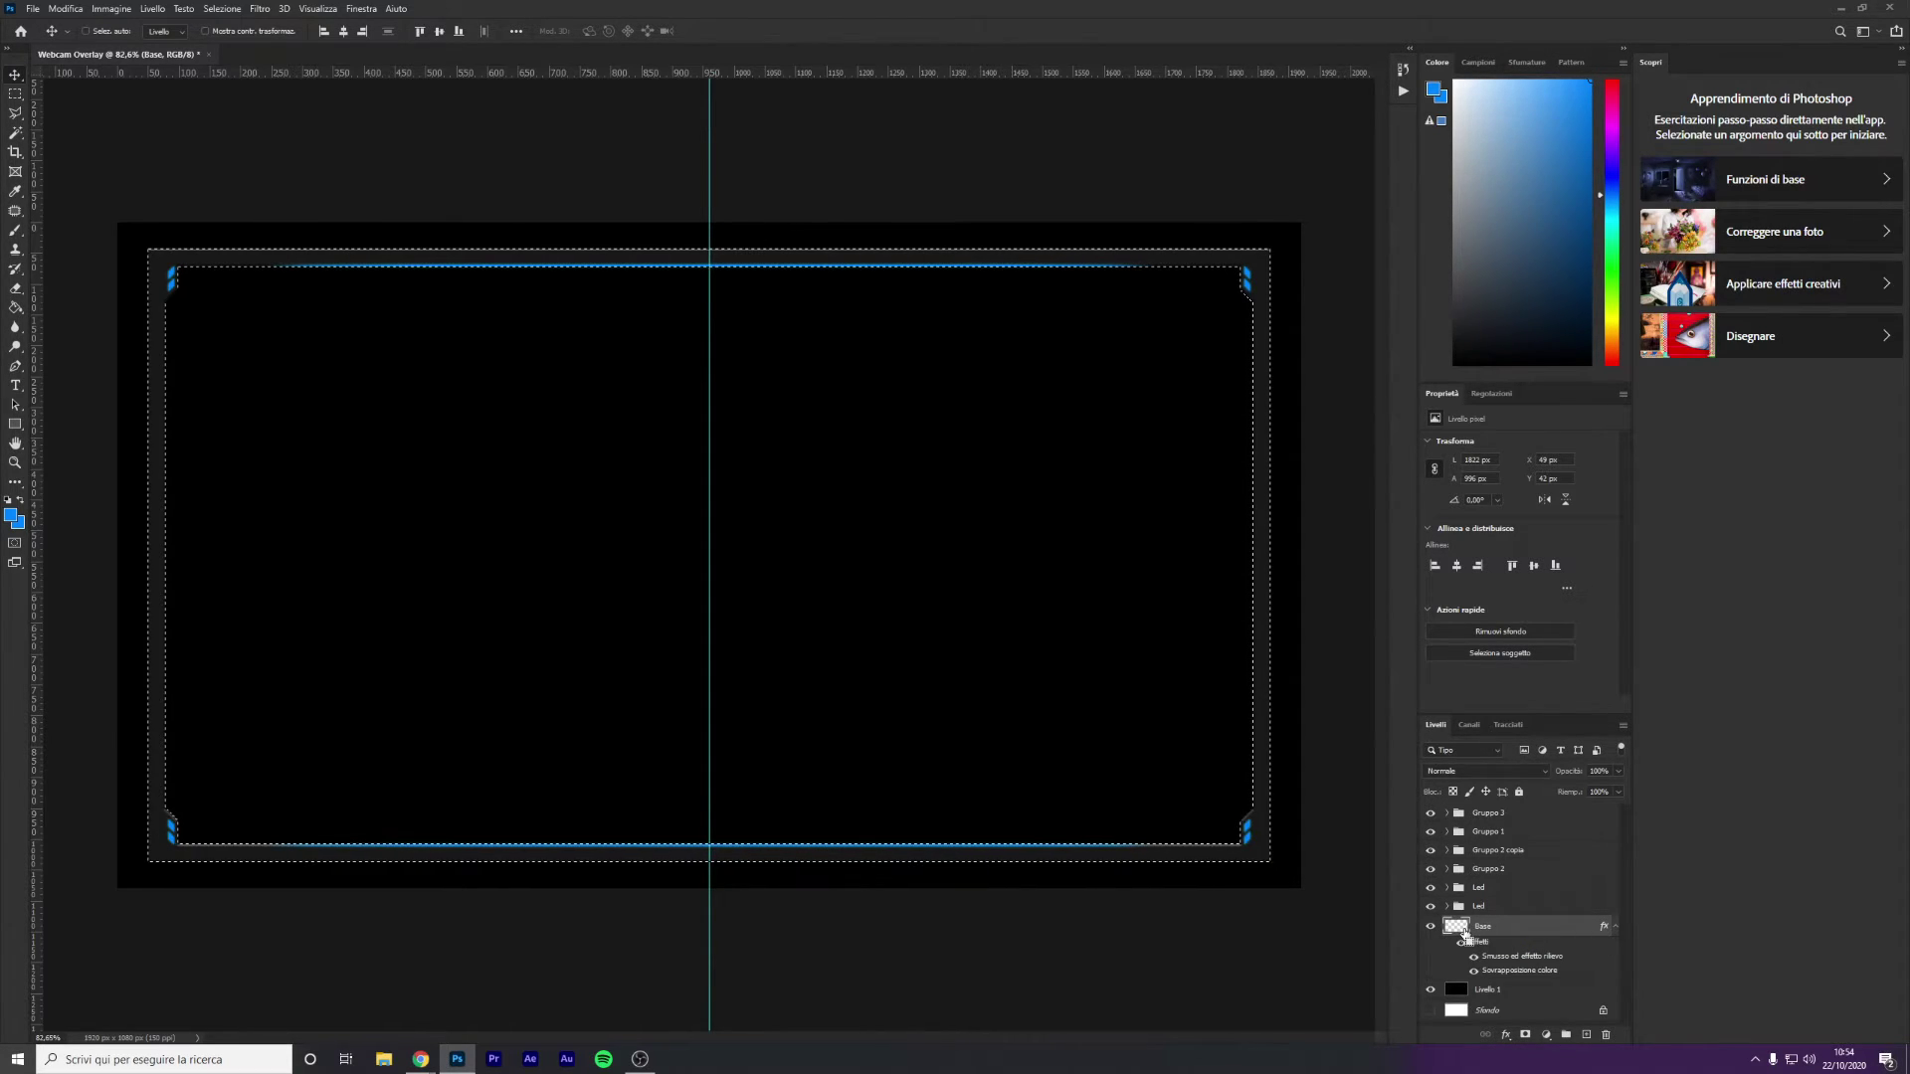
Add a new empty layer above Base and set the foreground to near-black dark grey
left_click(1587, 1034)
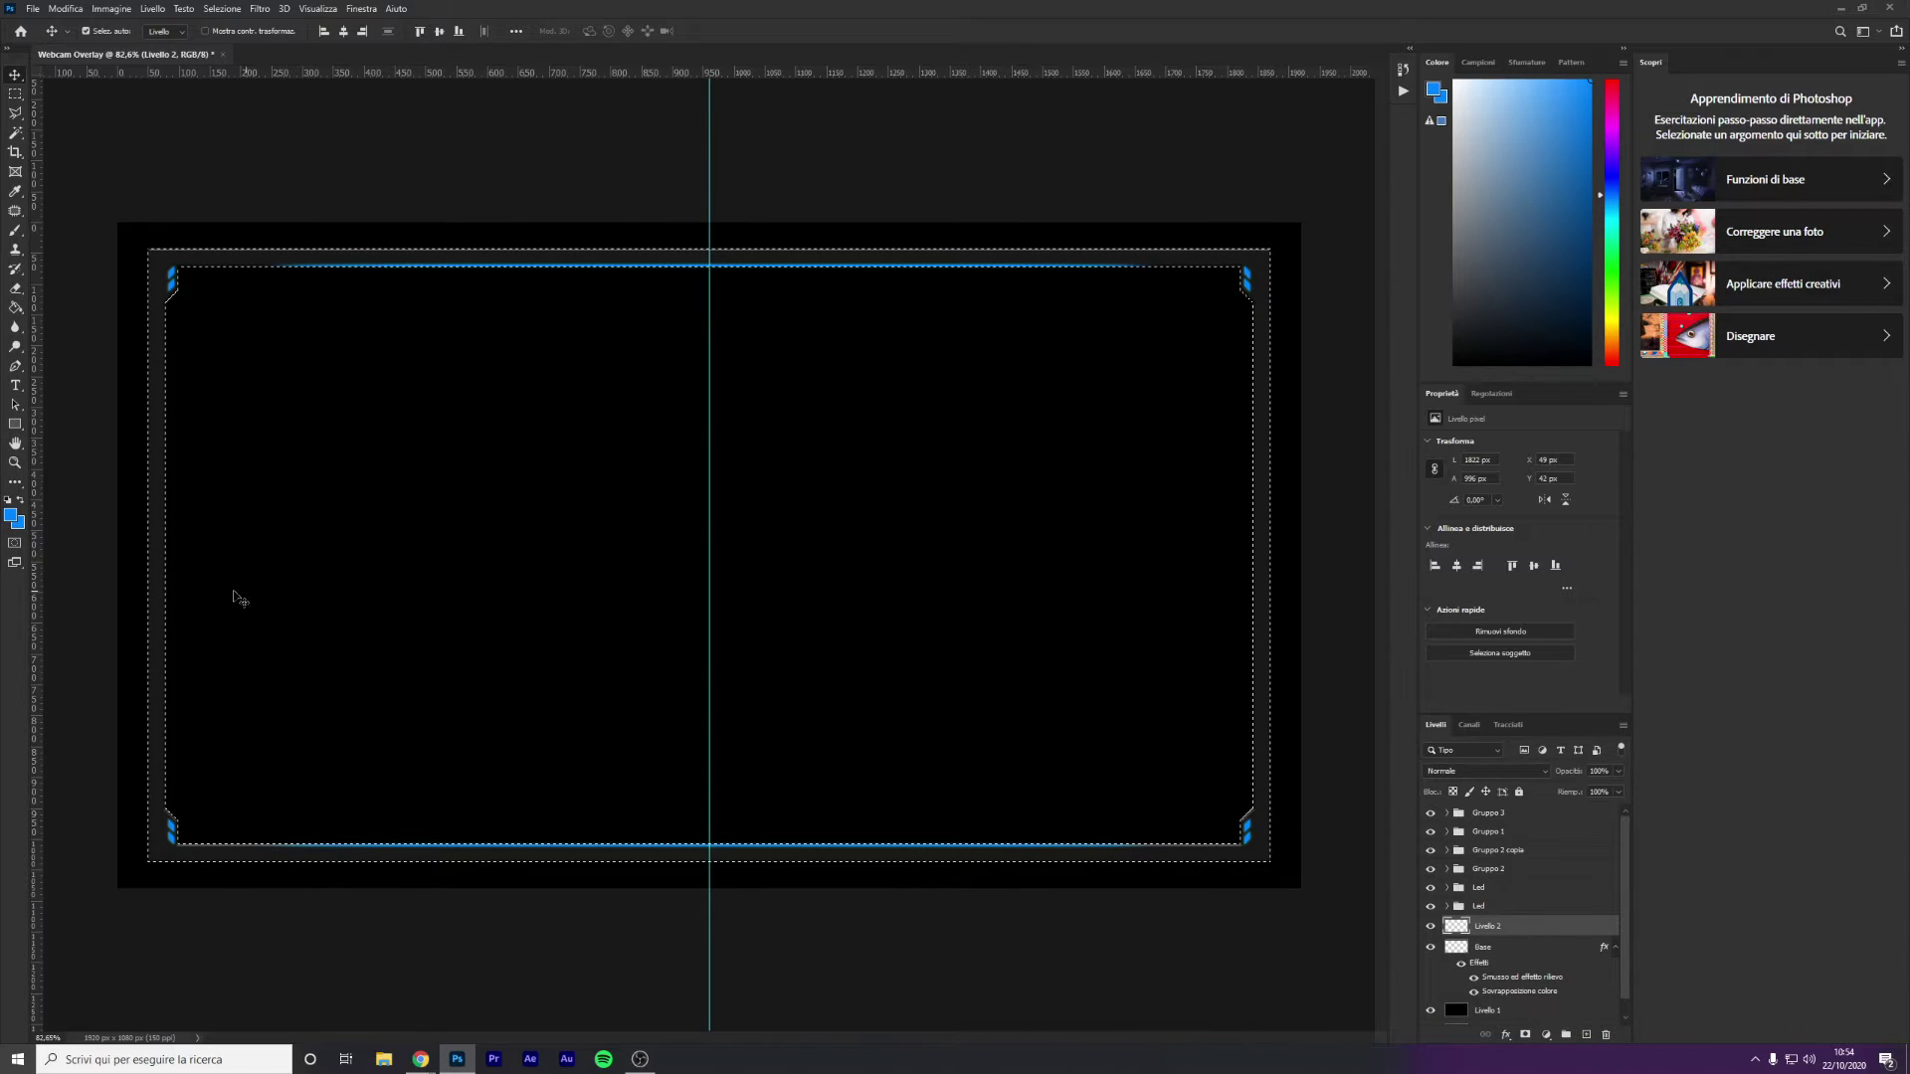
left_click(12, 515)
left_click(1241, 504)
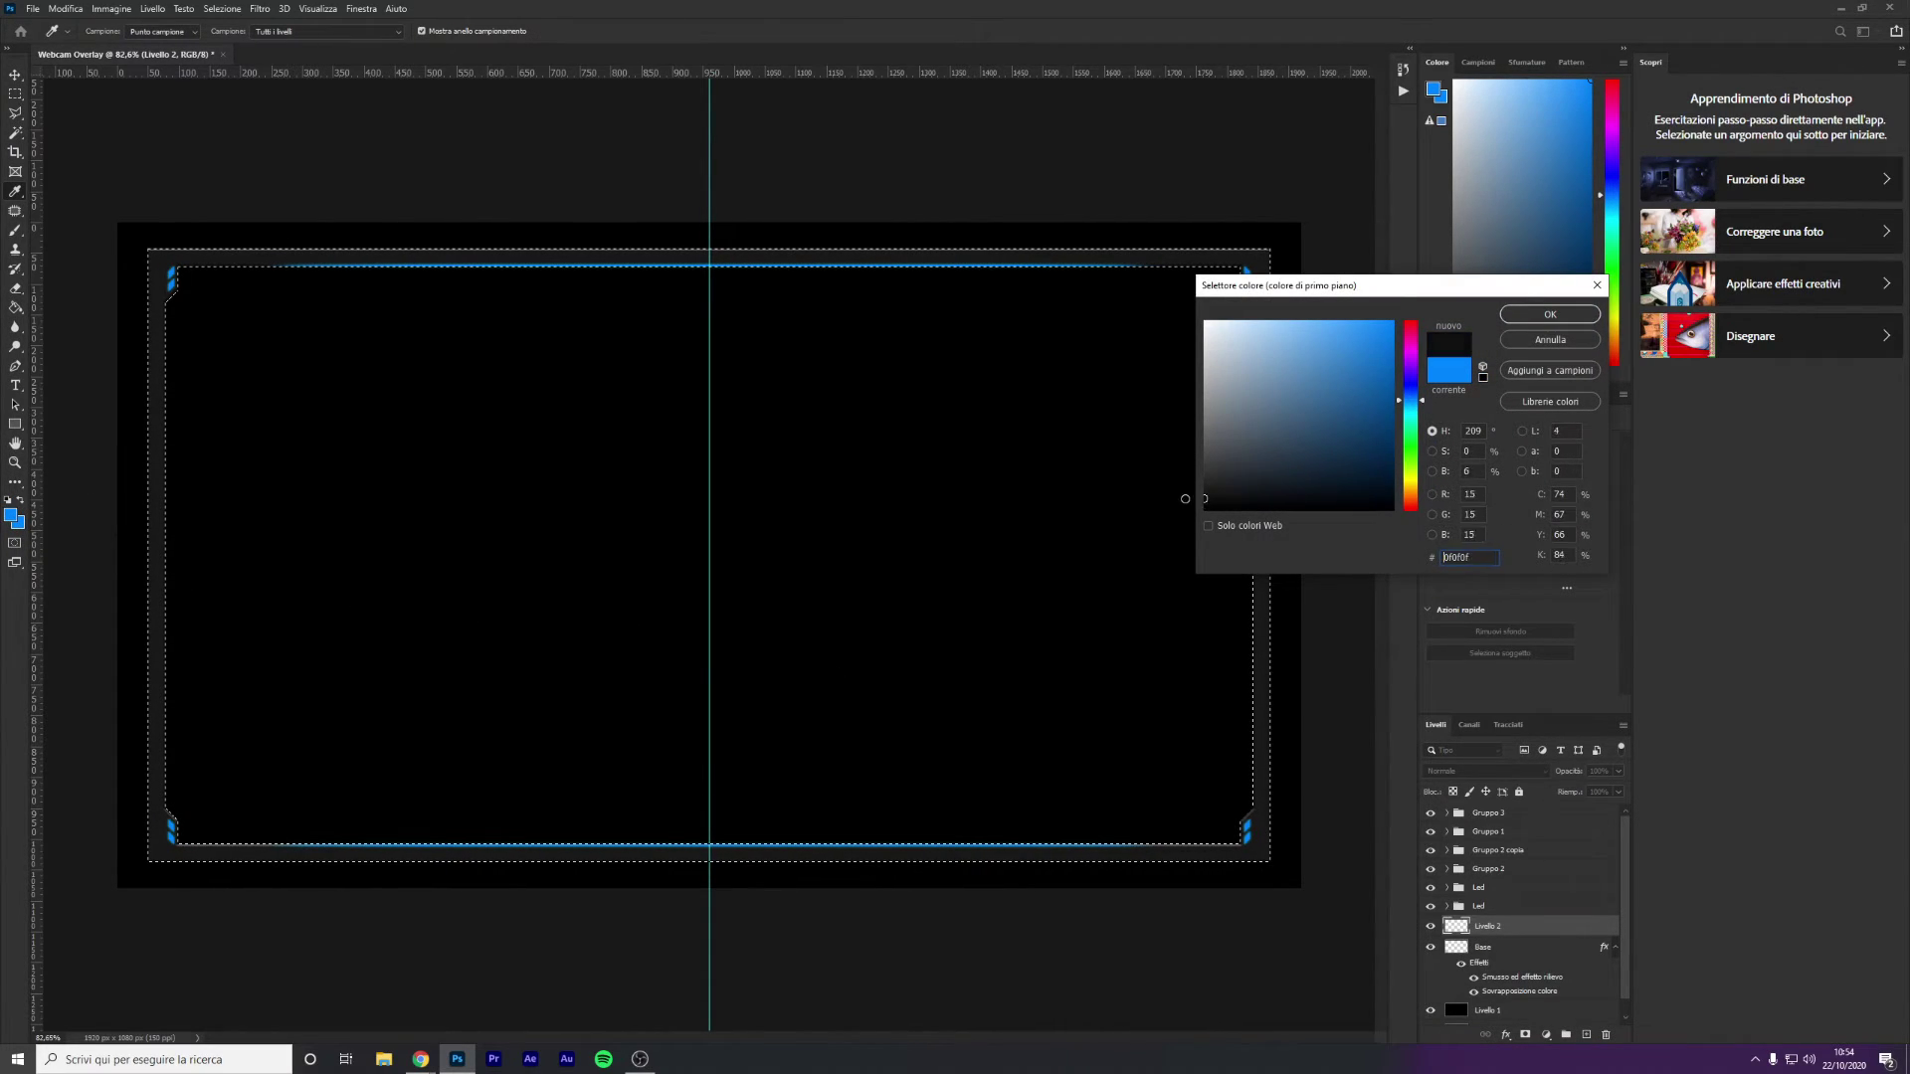
left_click(1592, 314)
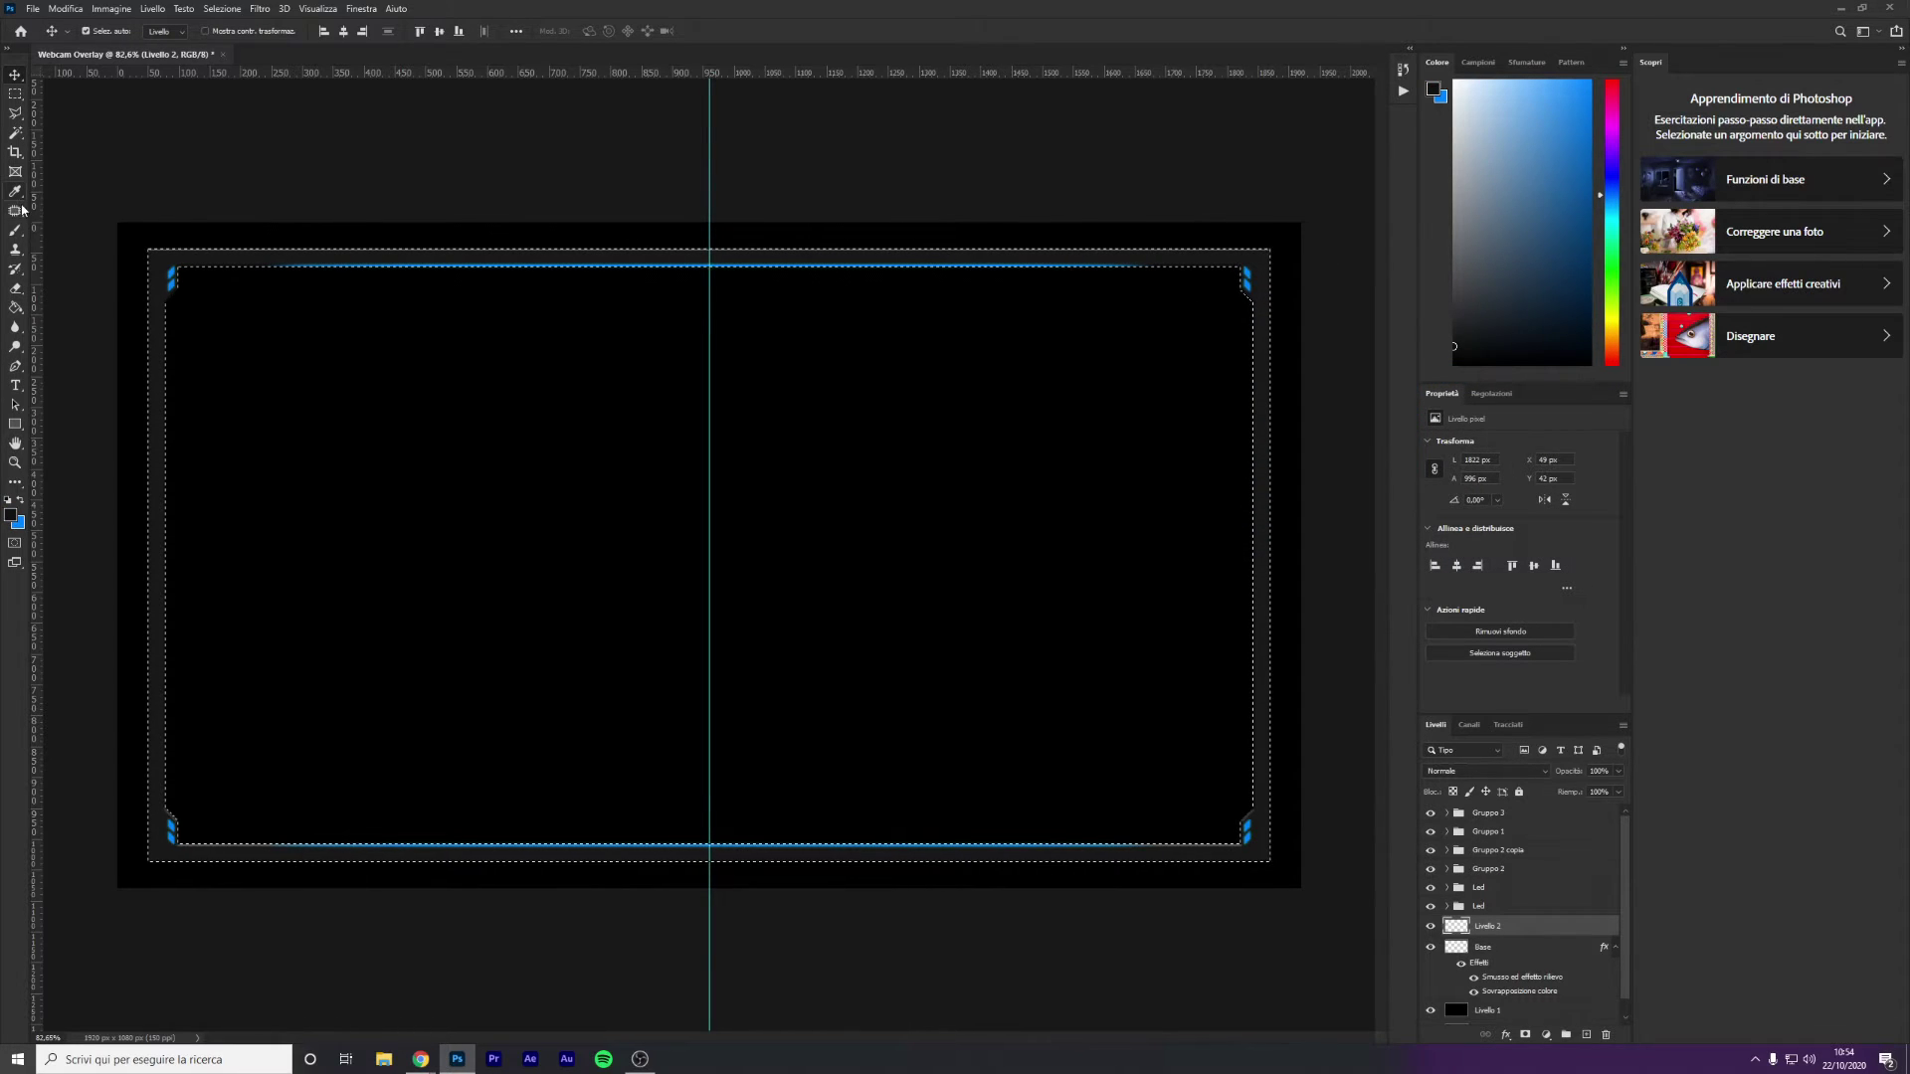
Select the Brush tool with a large size and the Tondo morbido soft round preset
left_click(15, 230)
left_click(108, 32)
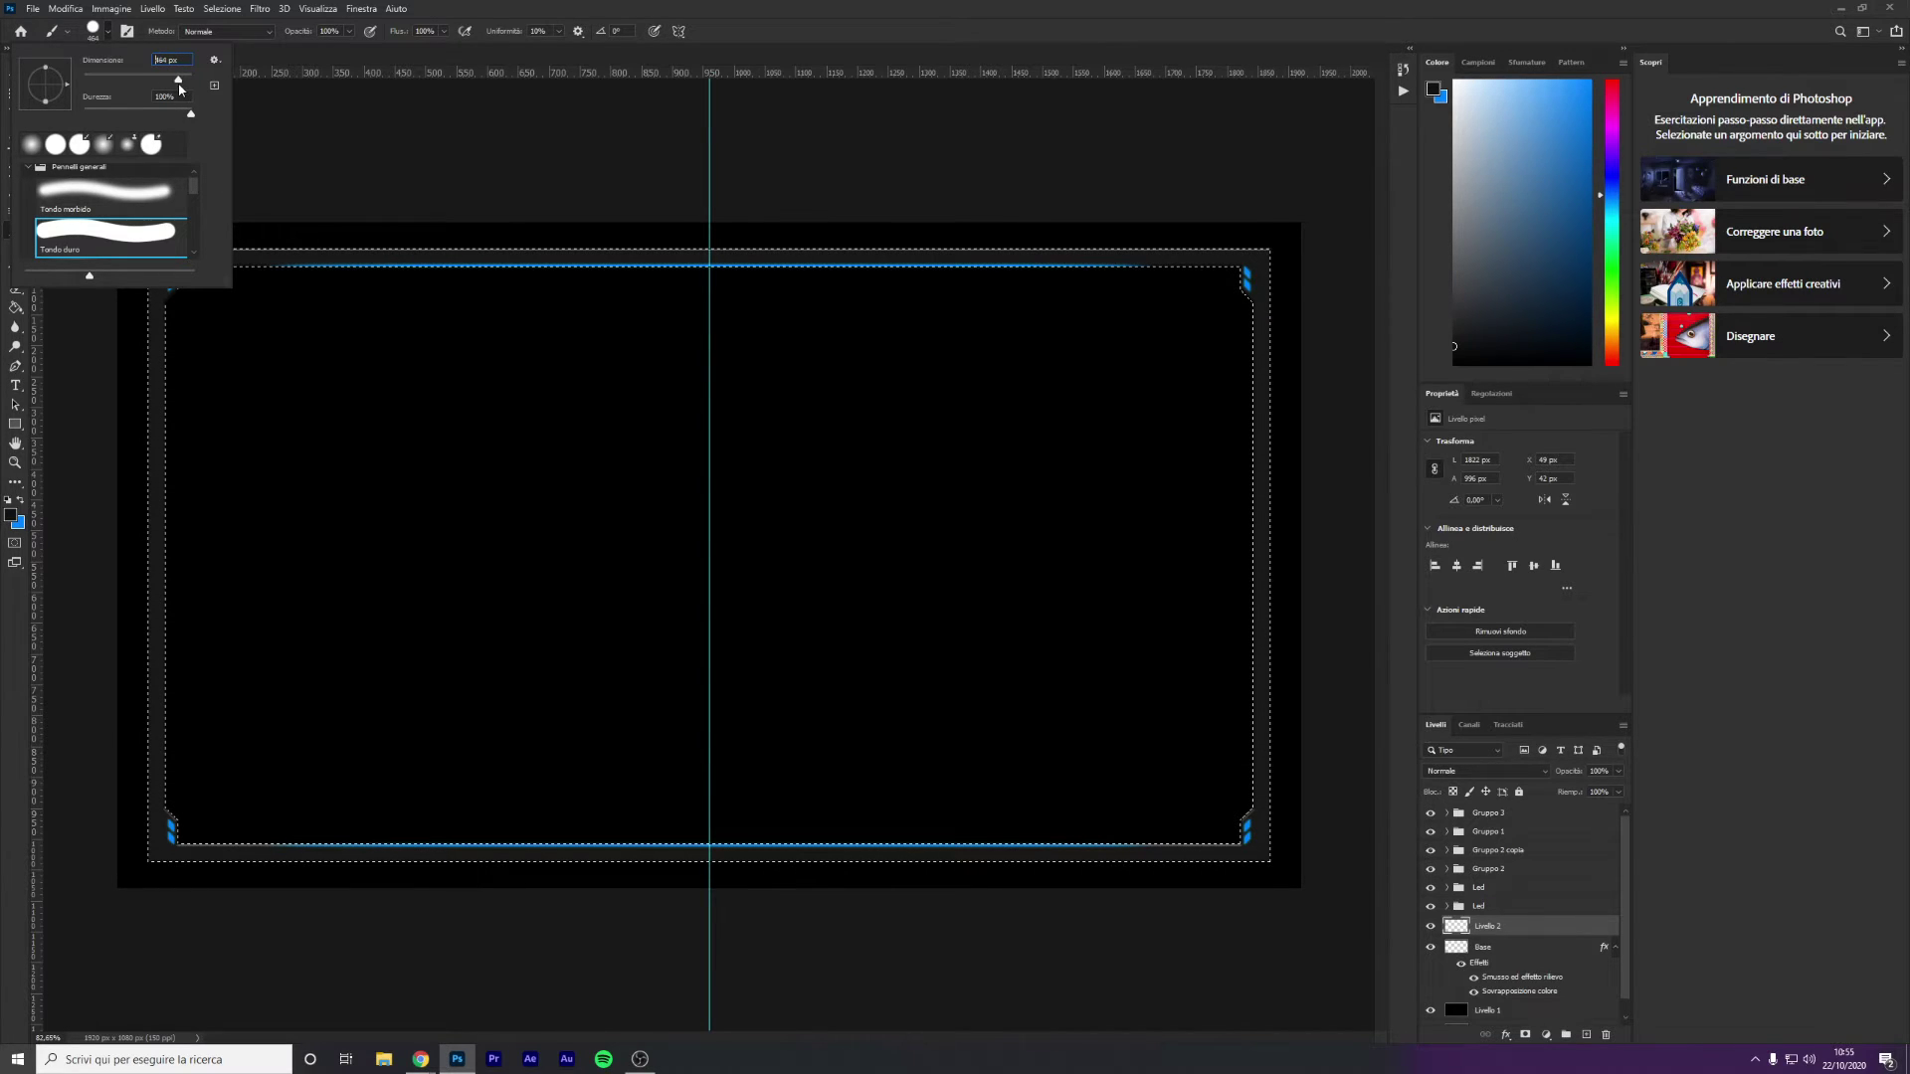
left_click(181, 79)
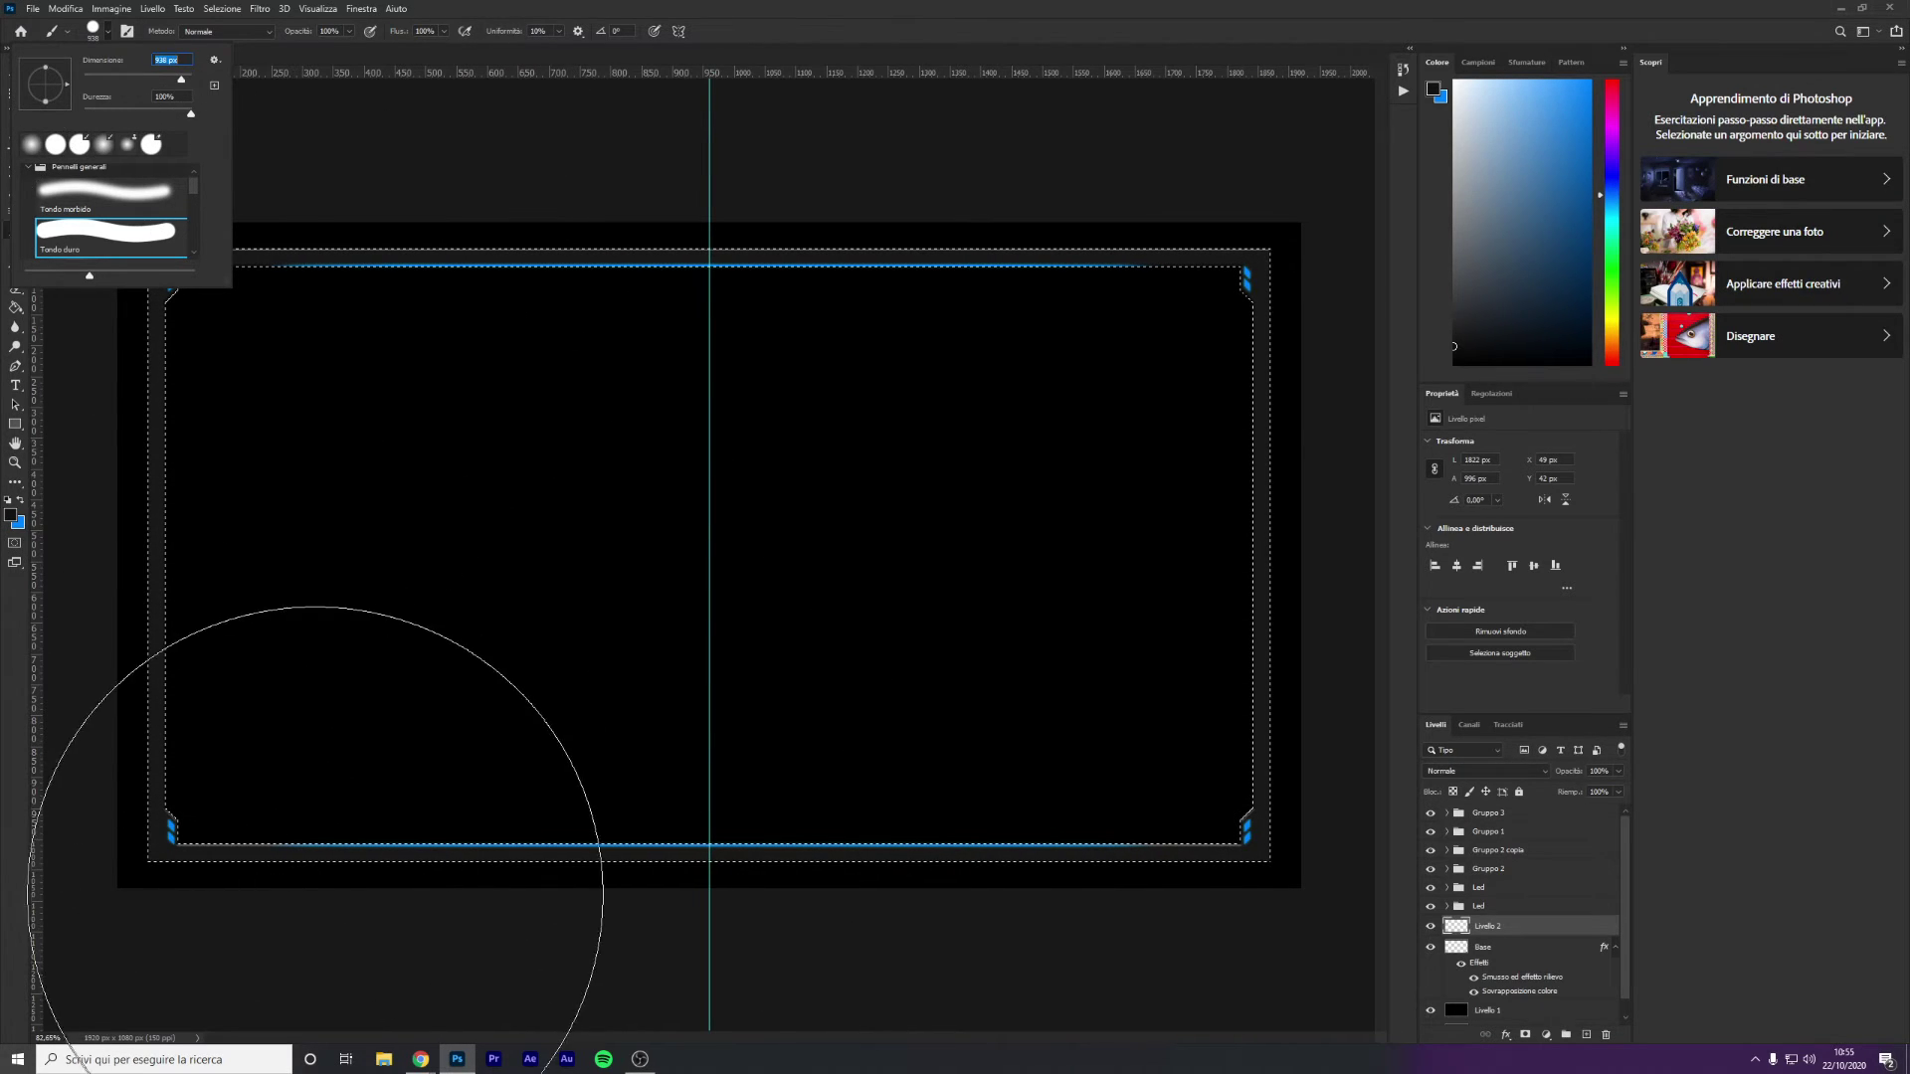
left_click(427, 908)
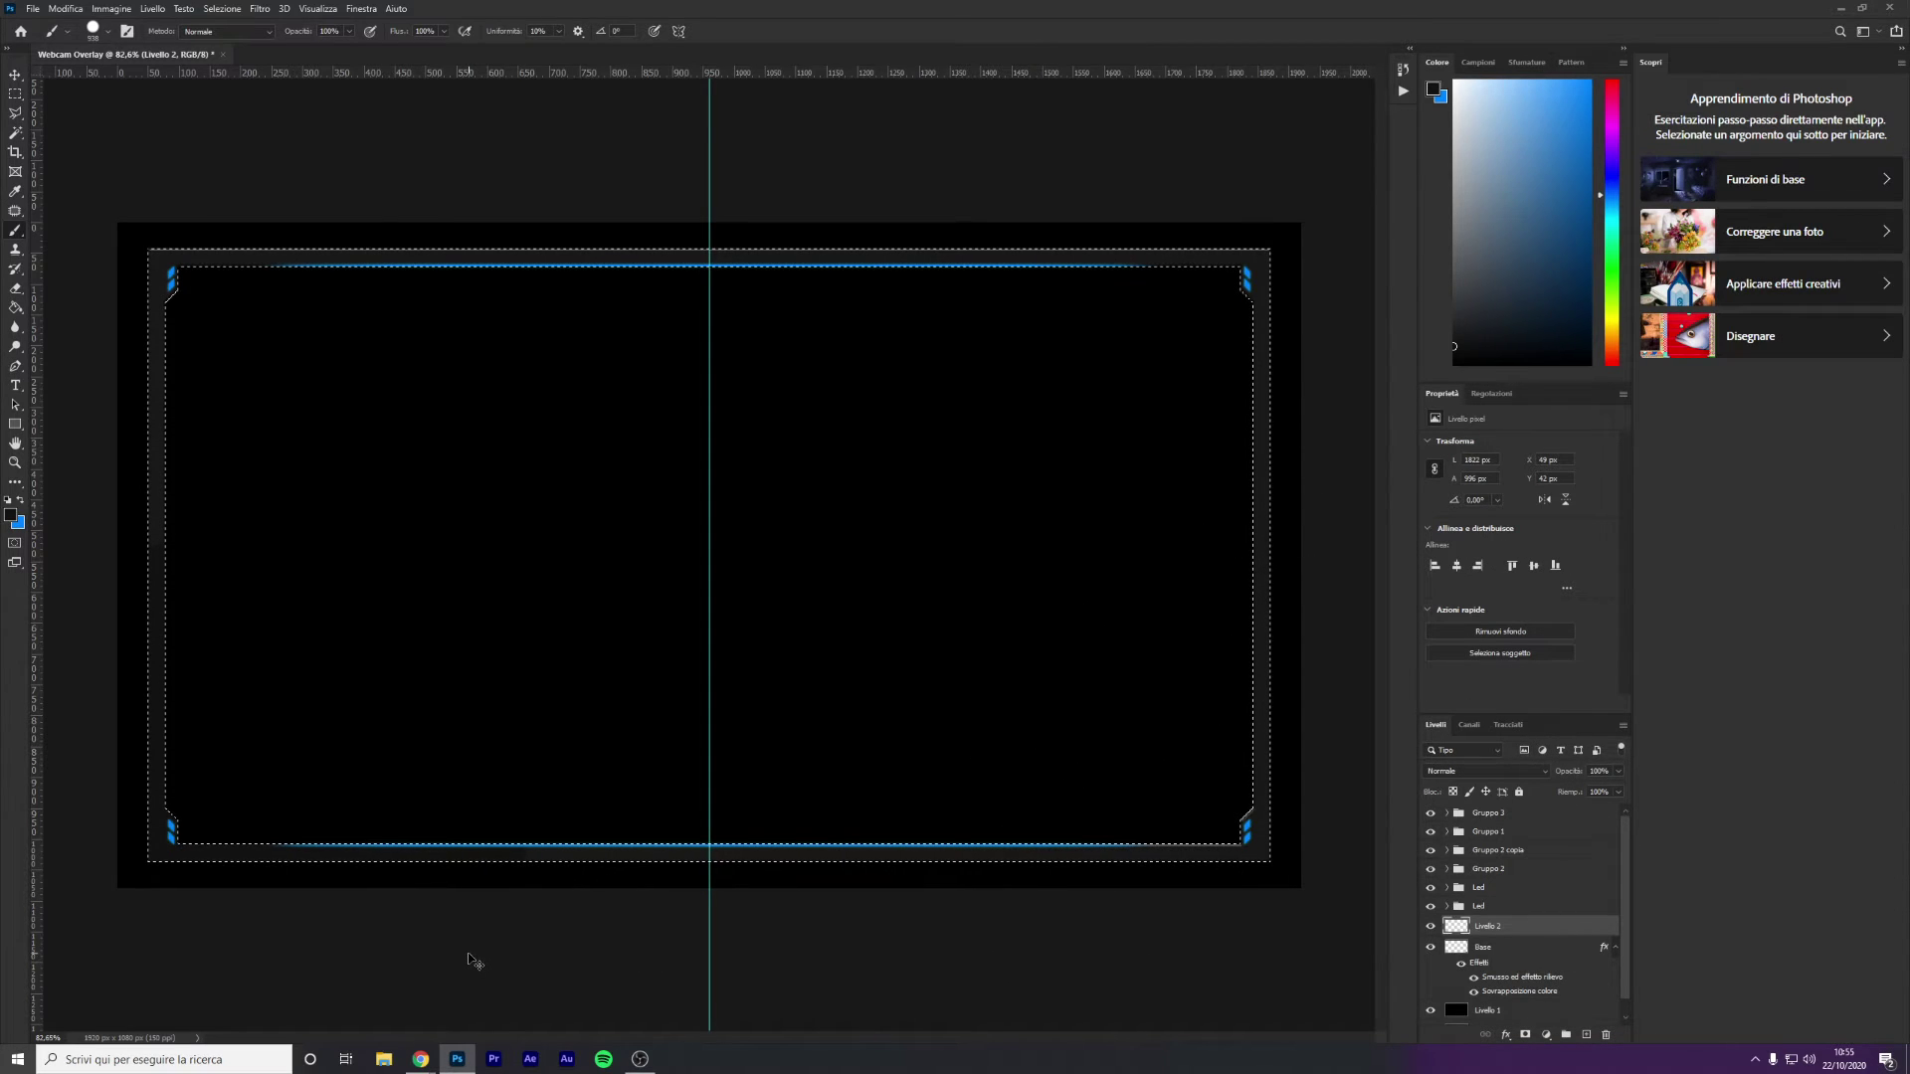
scroll(447, 763, "down", 1)
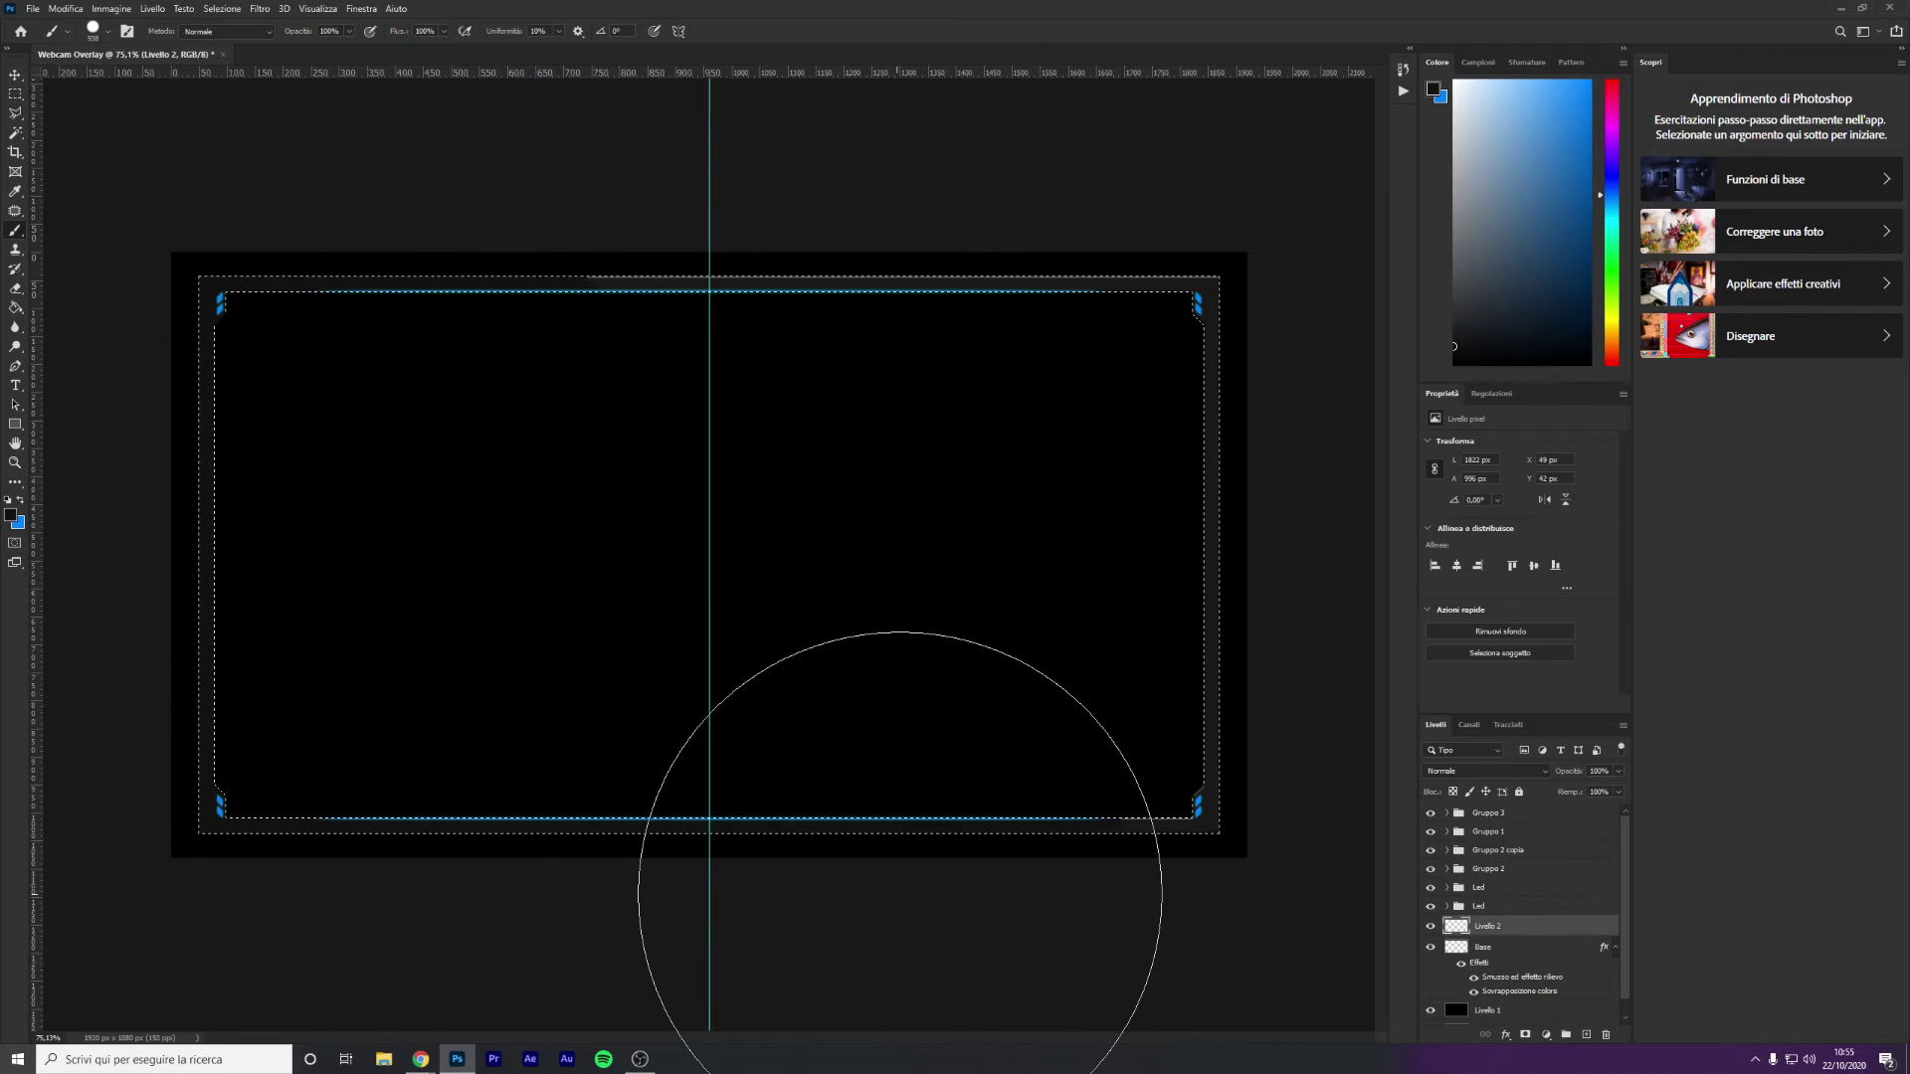
left_click(109, 31)
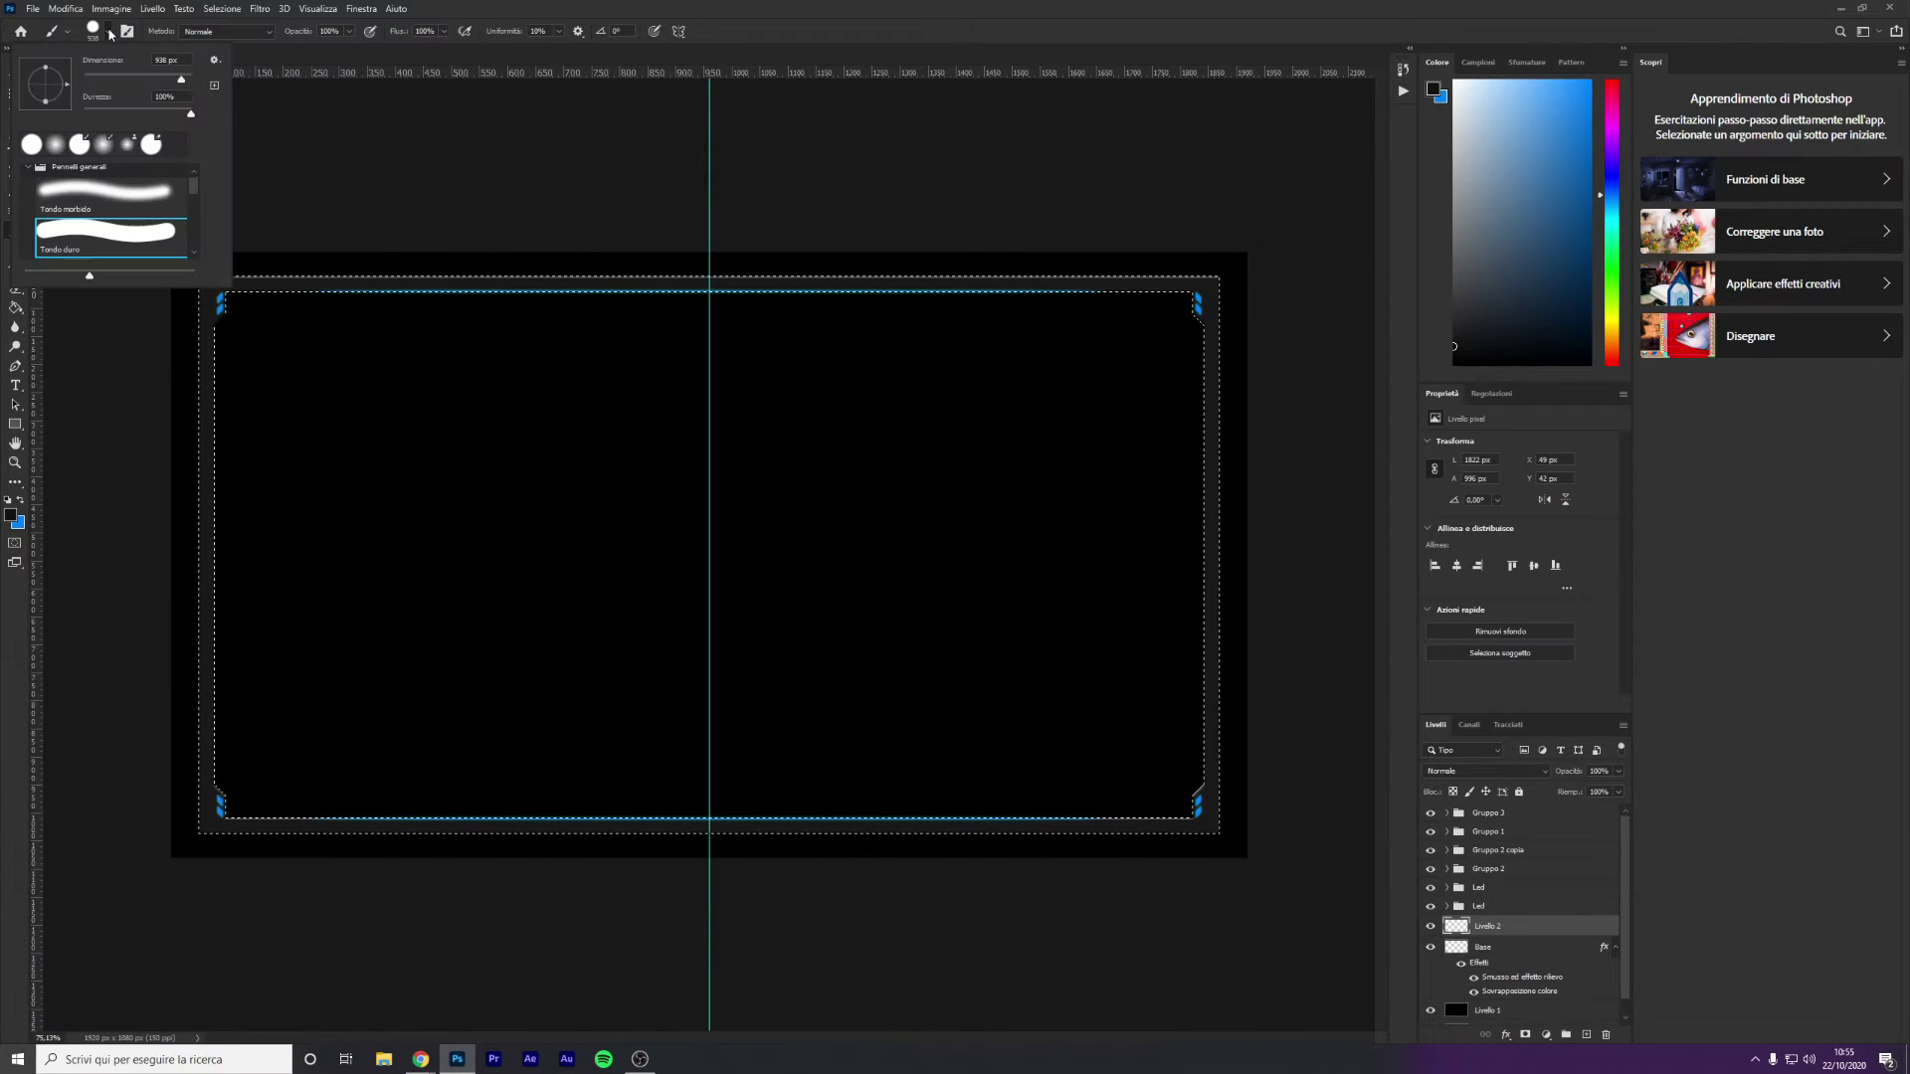
left_click(98, 196)
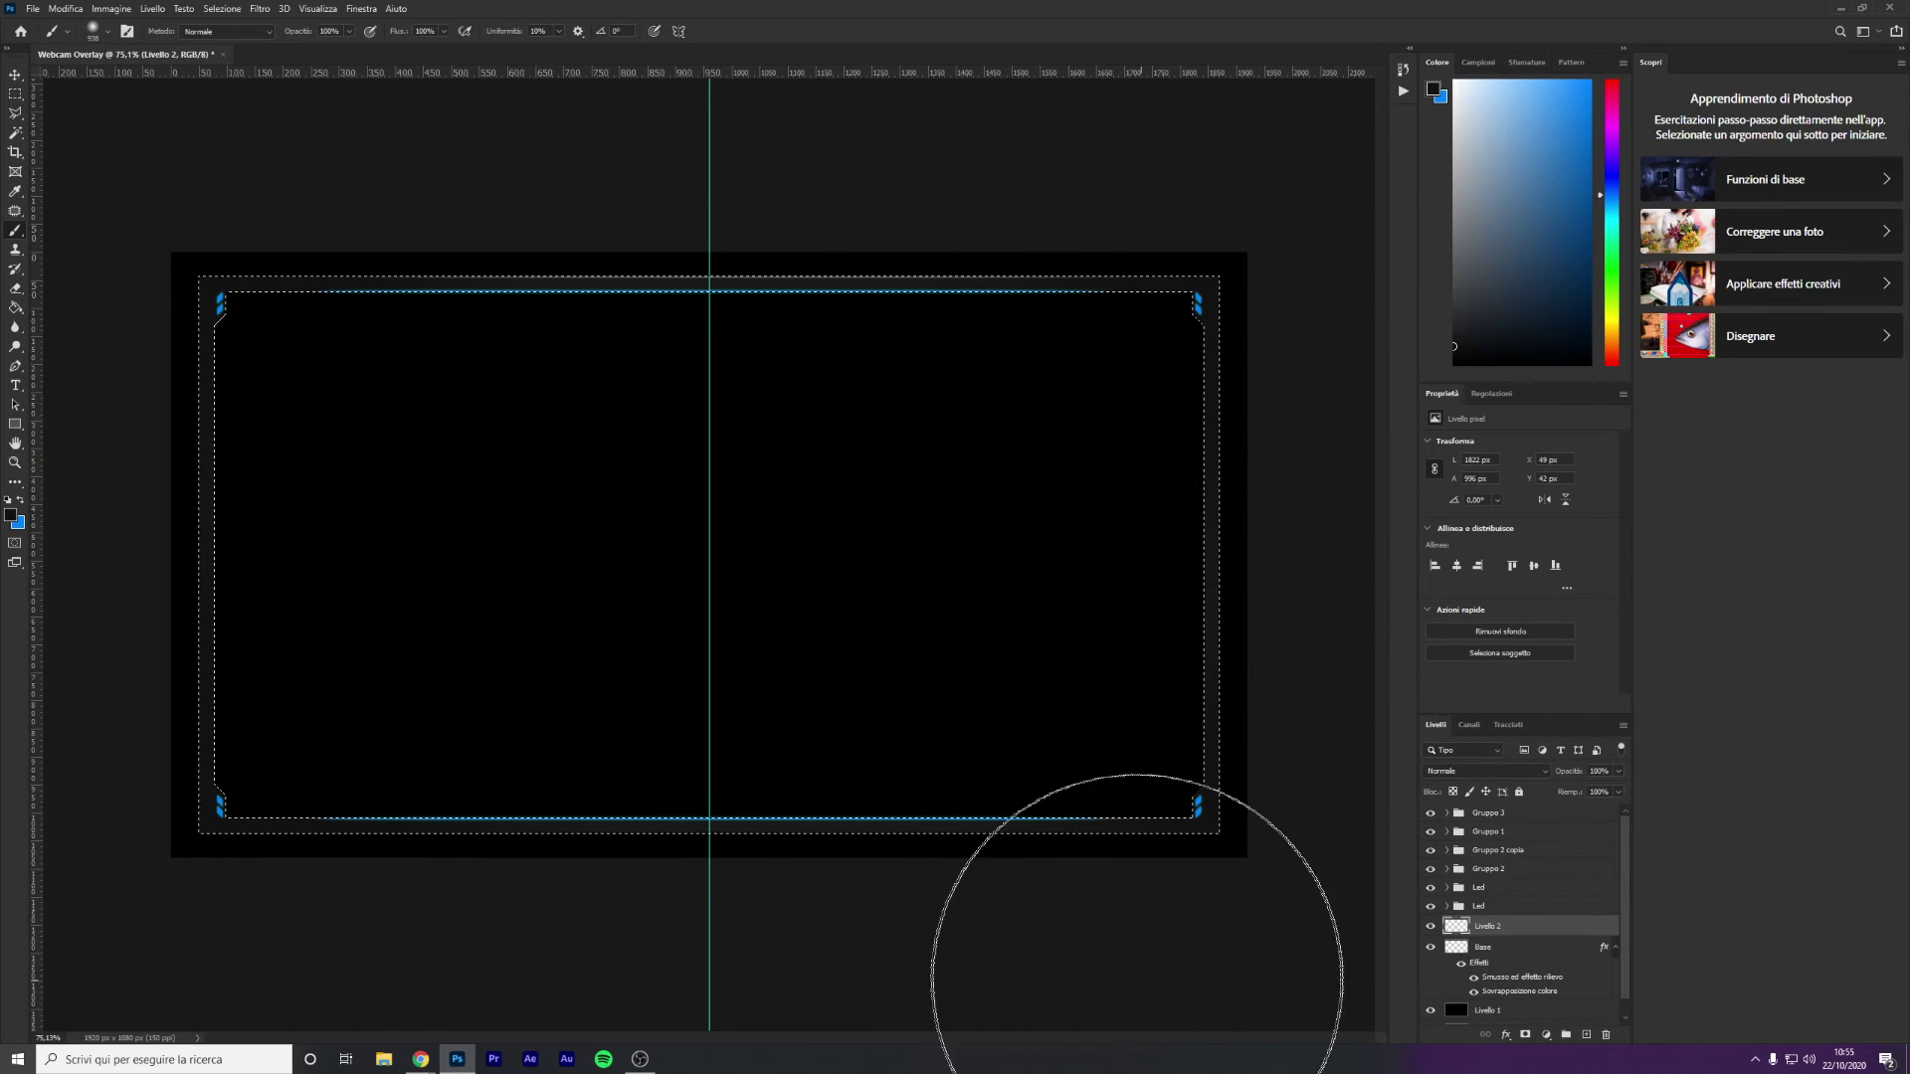
scroll(1079, 953, "down", 1, "alt")
Deselect the frame and delete the temporary empty layer
key("ctrl+d")
key("v")
key("Delete")
scroll(827, 558, "up", 1)
scroll(828, 559, "down", 1)
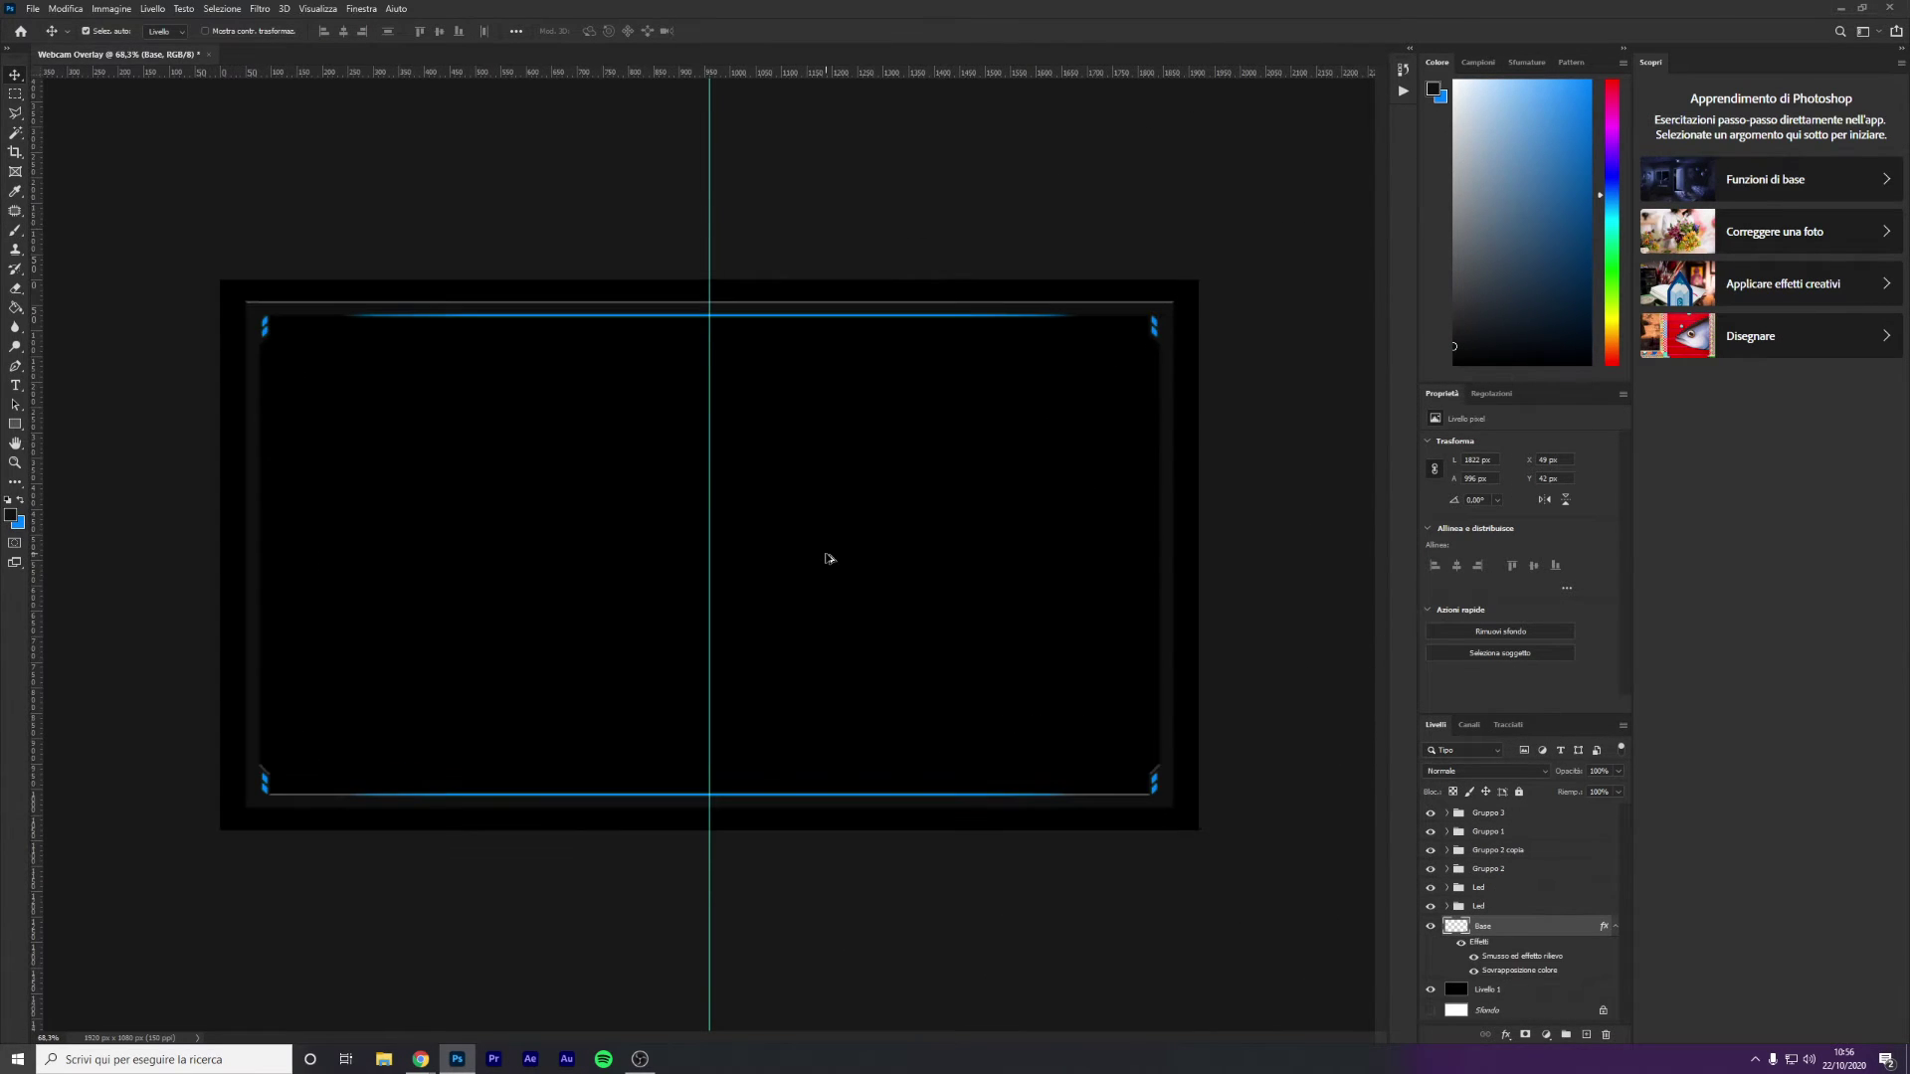
scroll(828, 558, "up", 1)
scroll(827, 558, "up", 1, "alt")
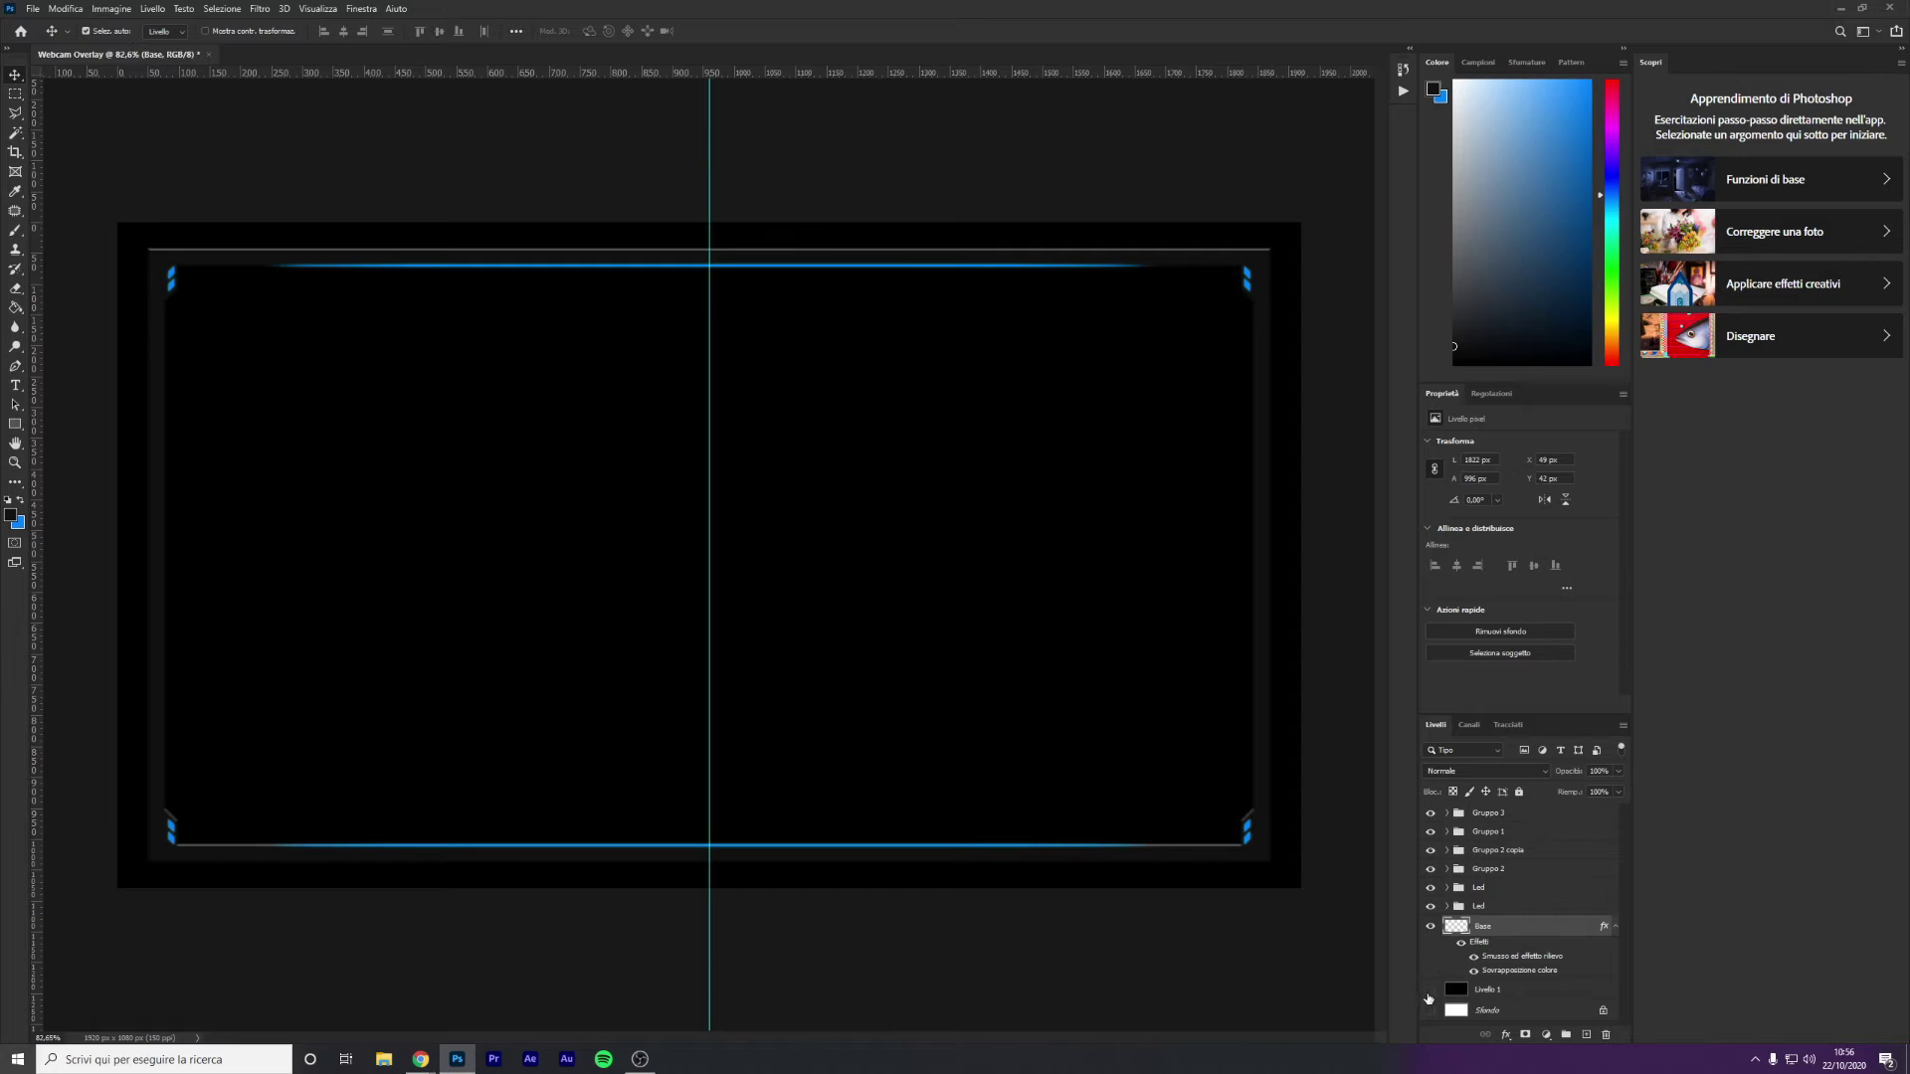
Toggle Livello 1 and Sfondo visibility to check the frame, keeping the black Livello 1 shown
left_click(1430, 989)
left_click(1431, 1011)
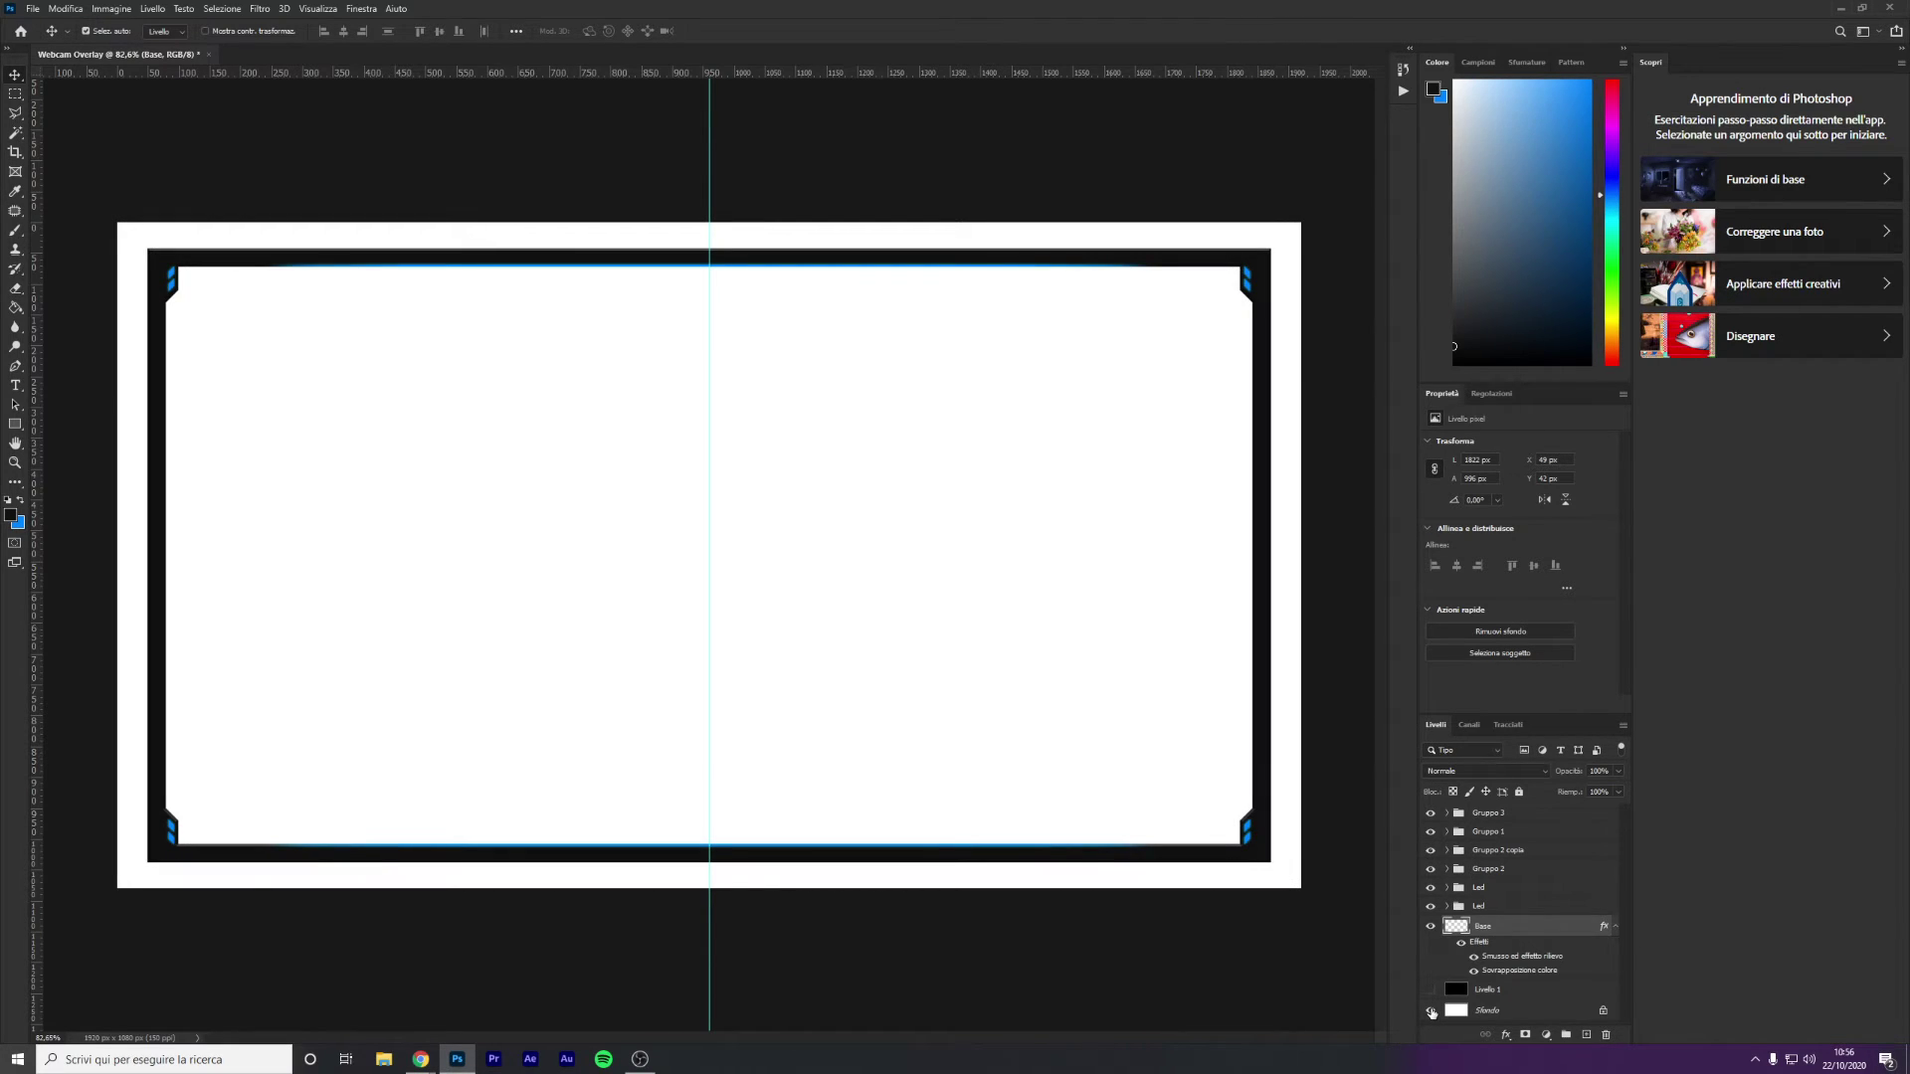
left_click(1431, 1010)
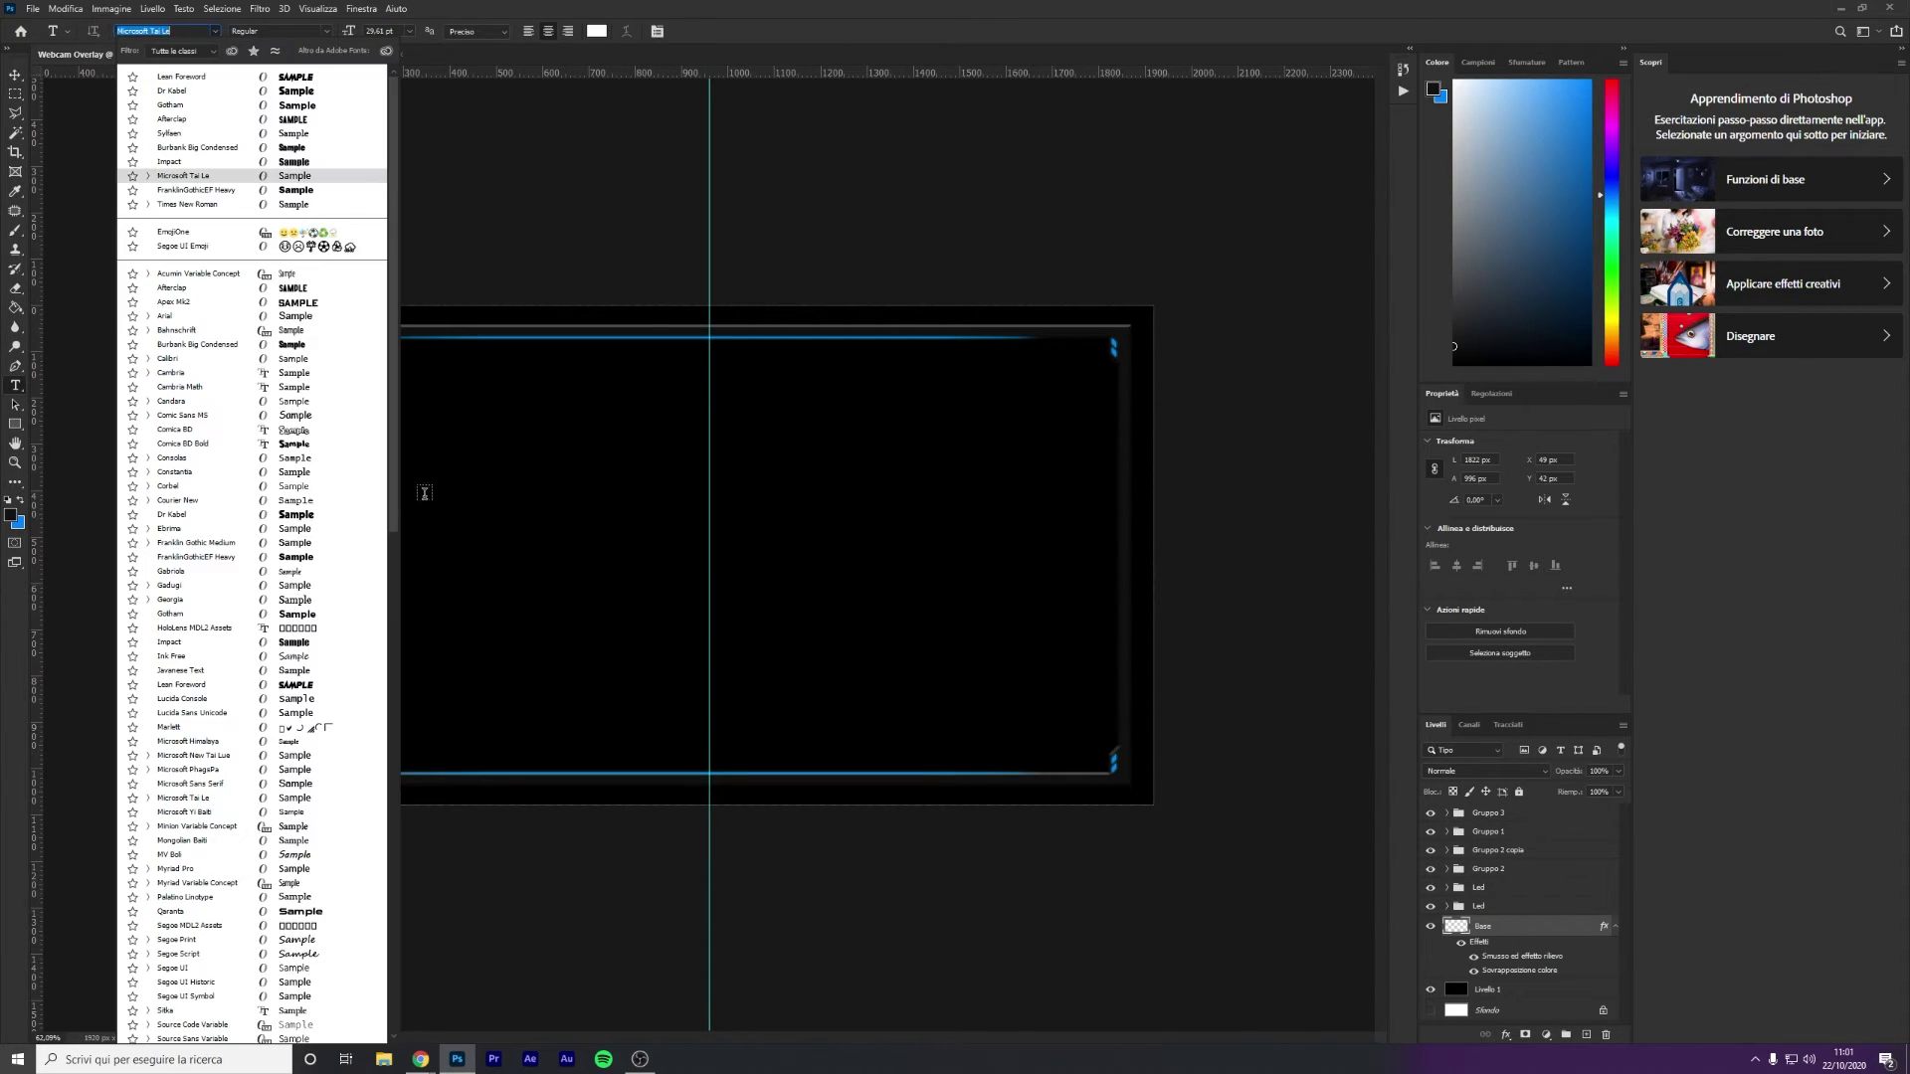
Dismiss the font list and refit the text box around the word TEXT
scroll(311, 557, "down", 2)
scroll(334, 786, "down", 5)
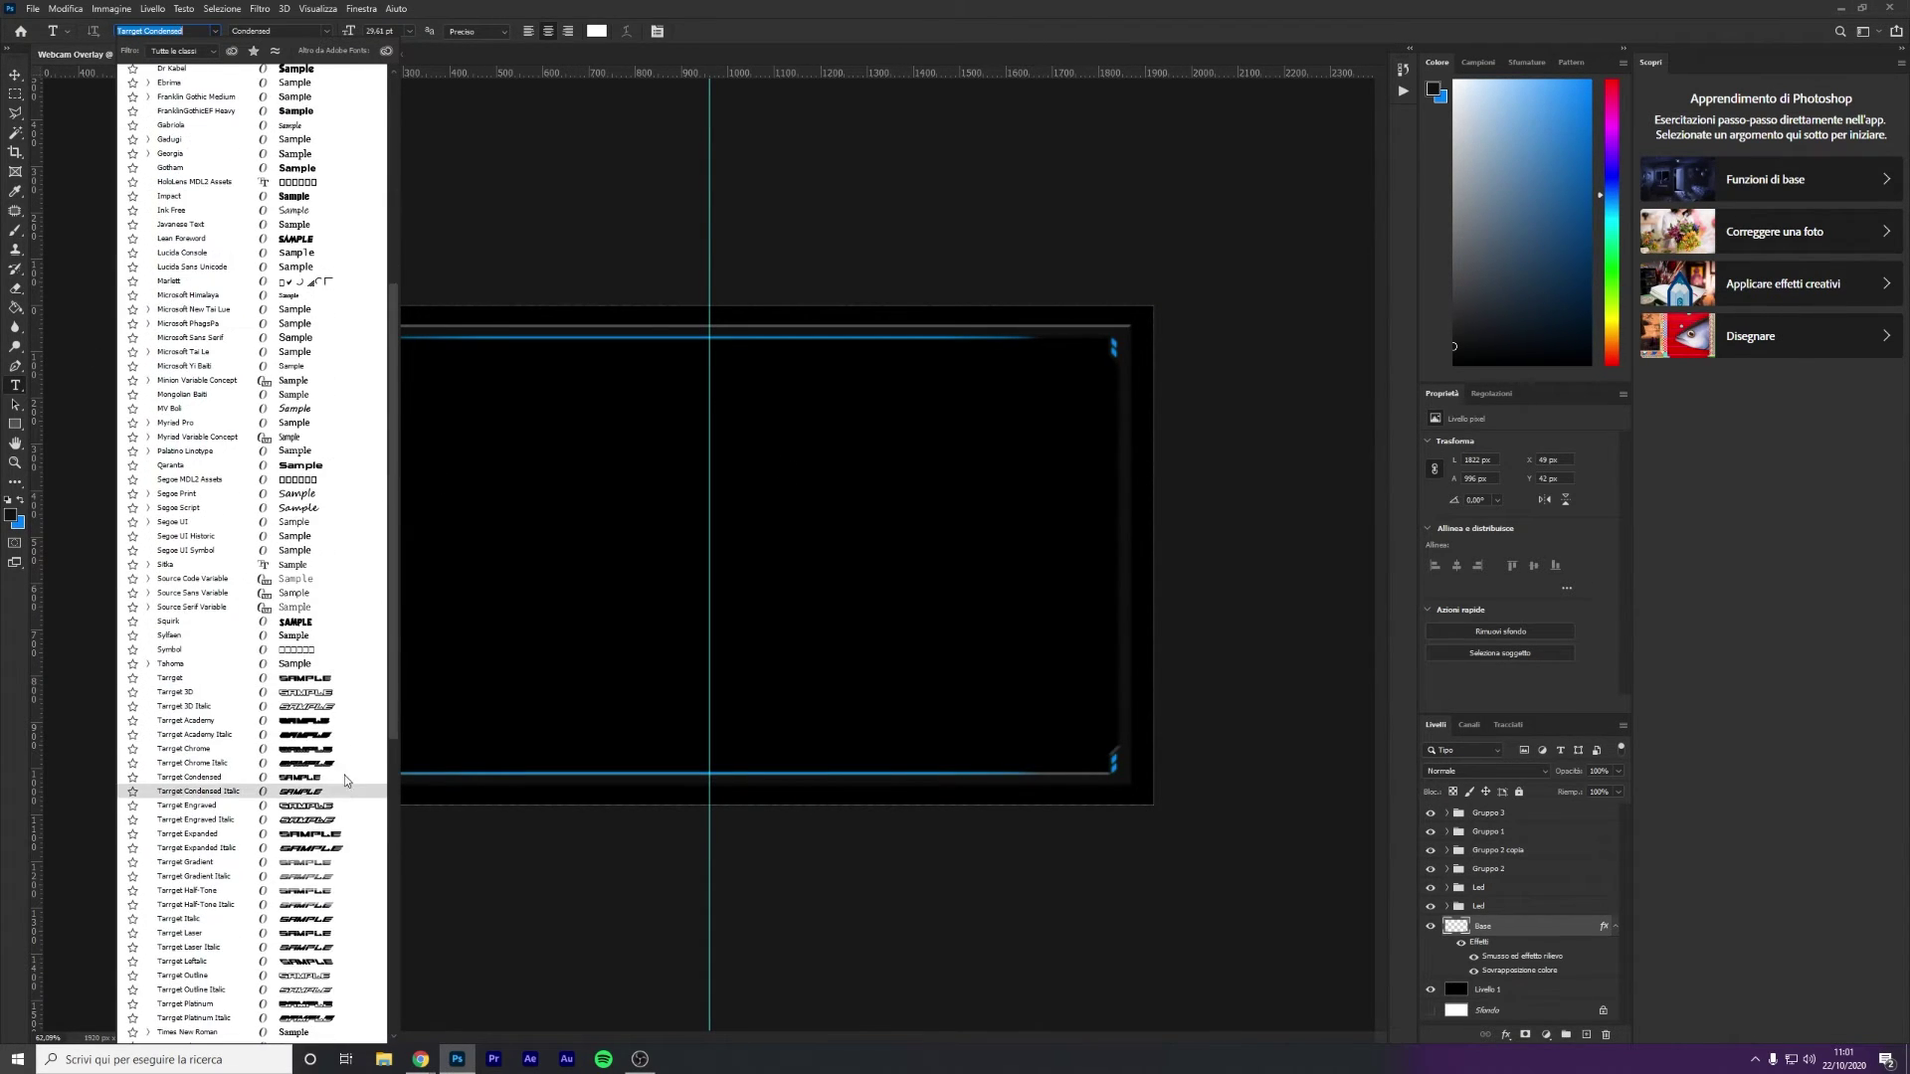
scroll(336, 782, "down", 6)
scroll(328, 696, "up", 3)
scroll(320, 617, "up", 4)
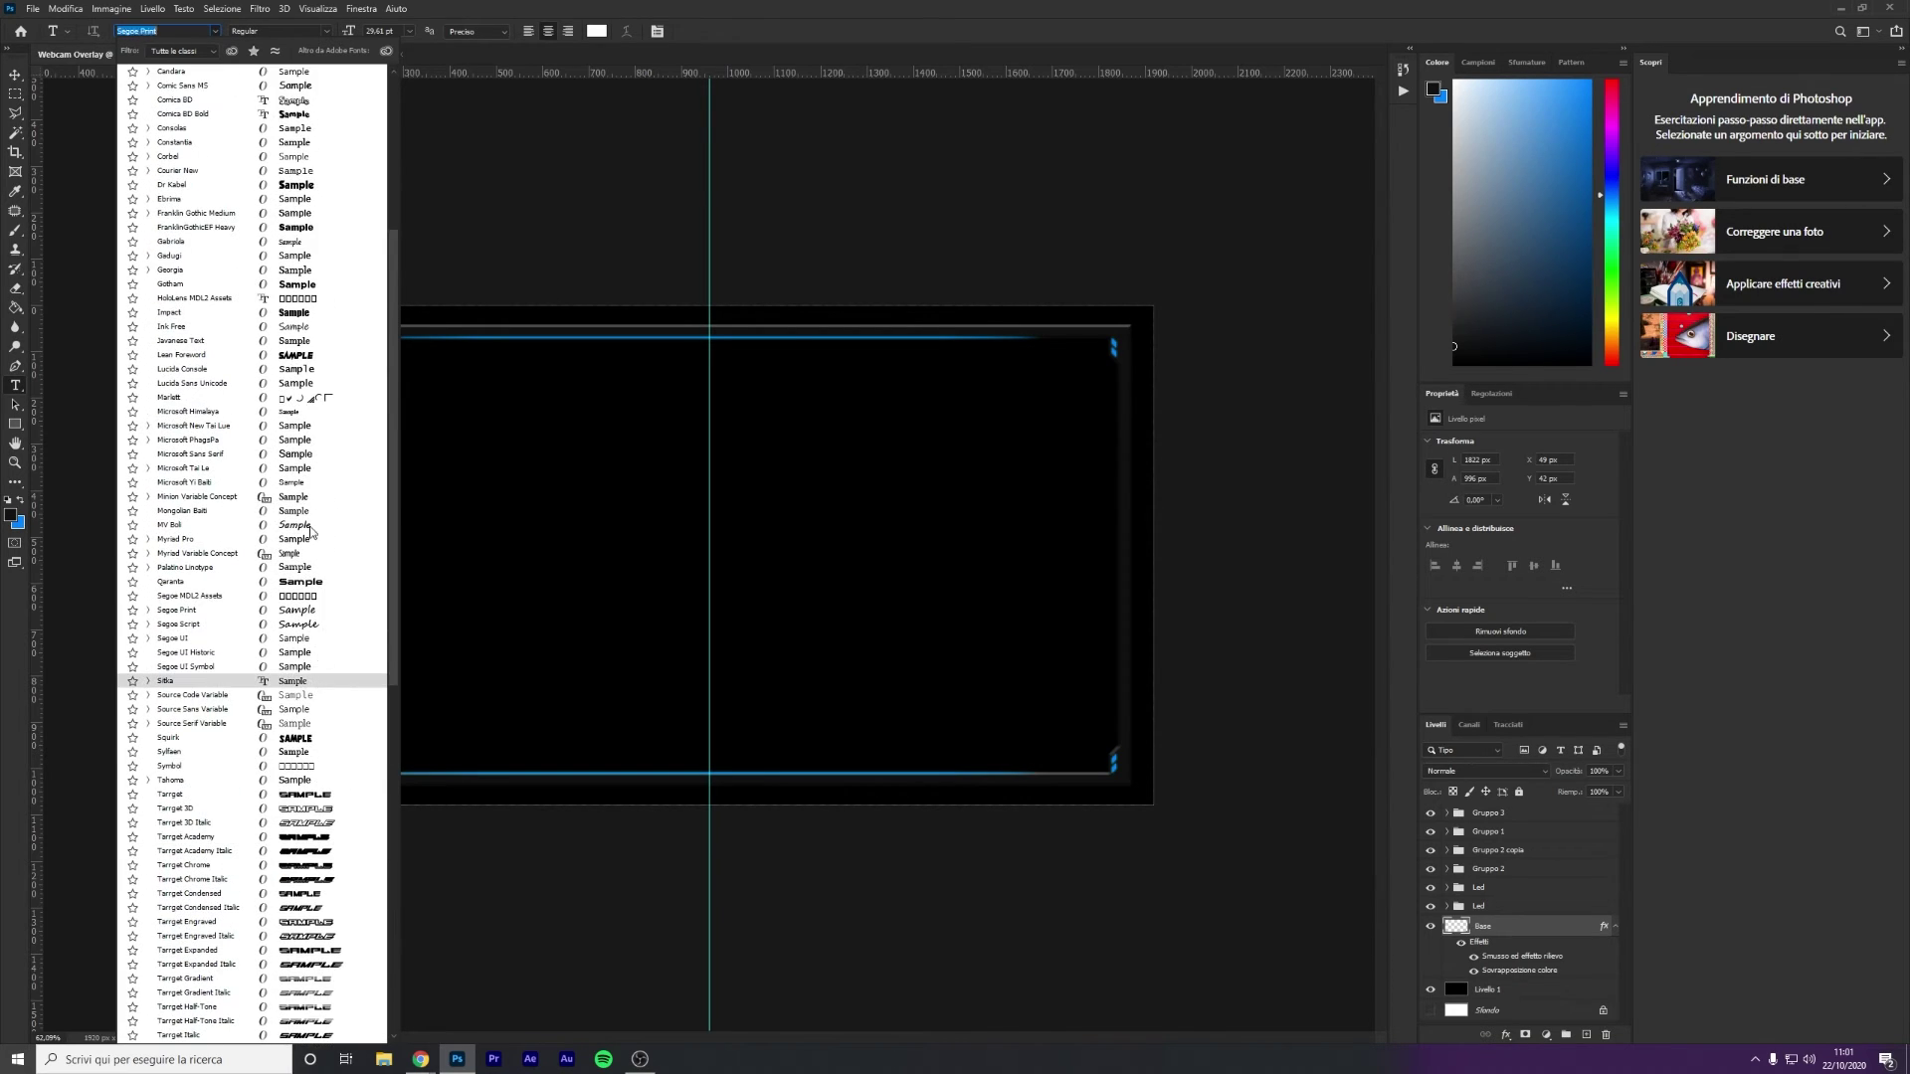
scroll(315, 538, "up", 3)
key("Escape")
left_click_drag(588, 634, 834, 718)
type("TEXT")
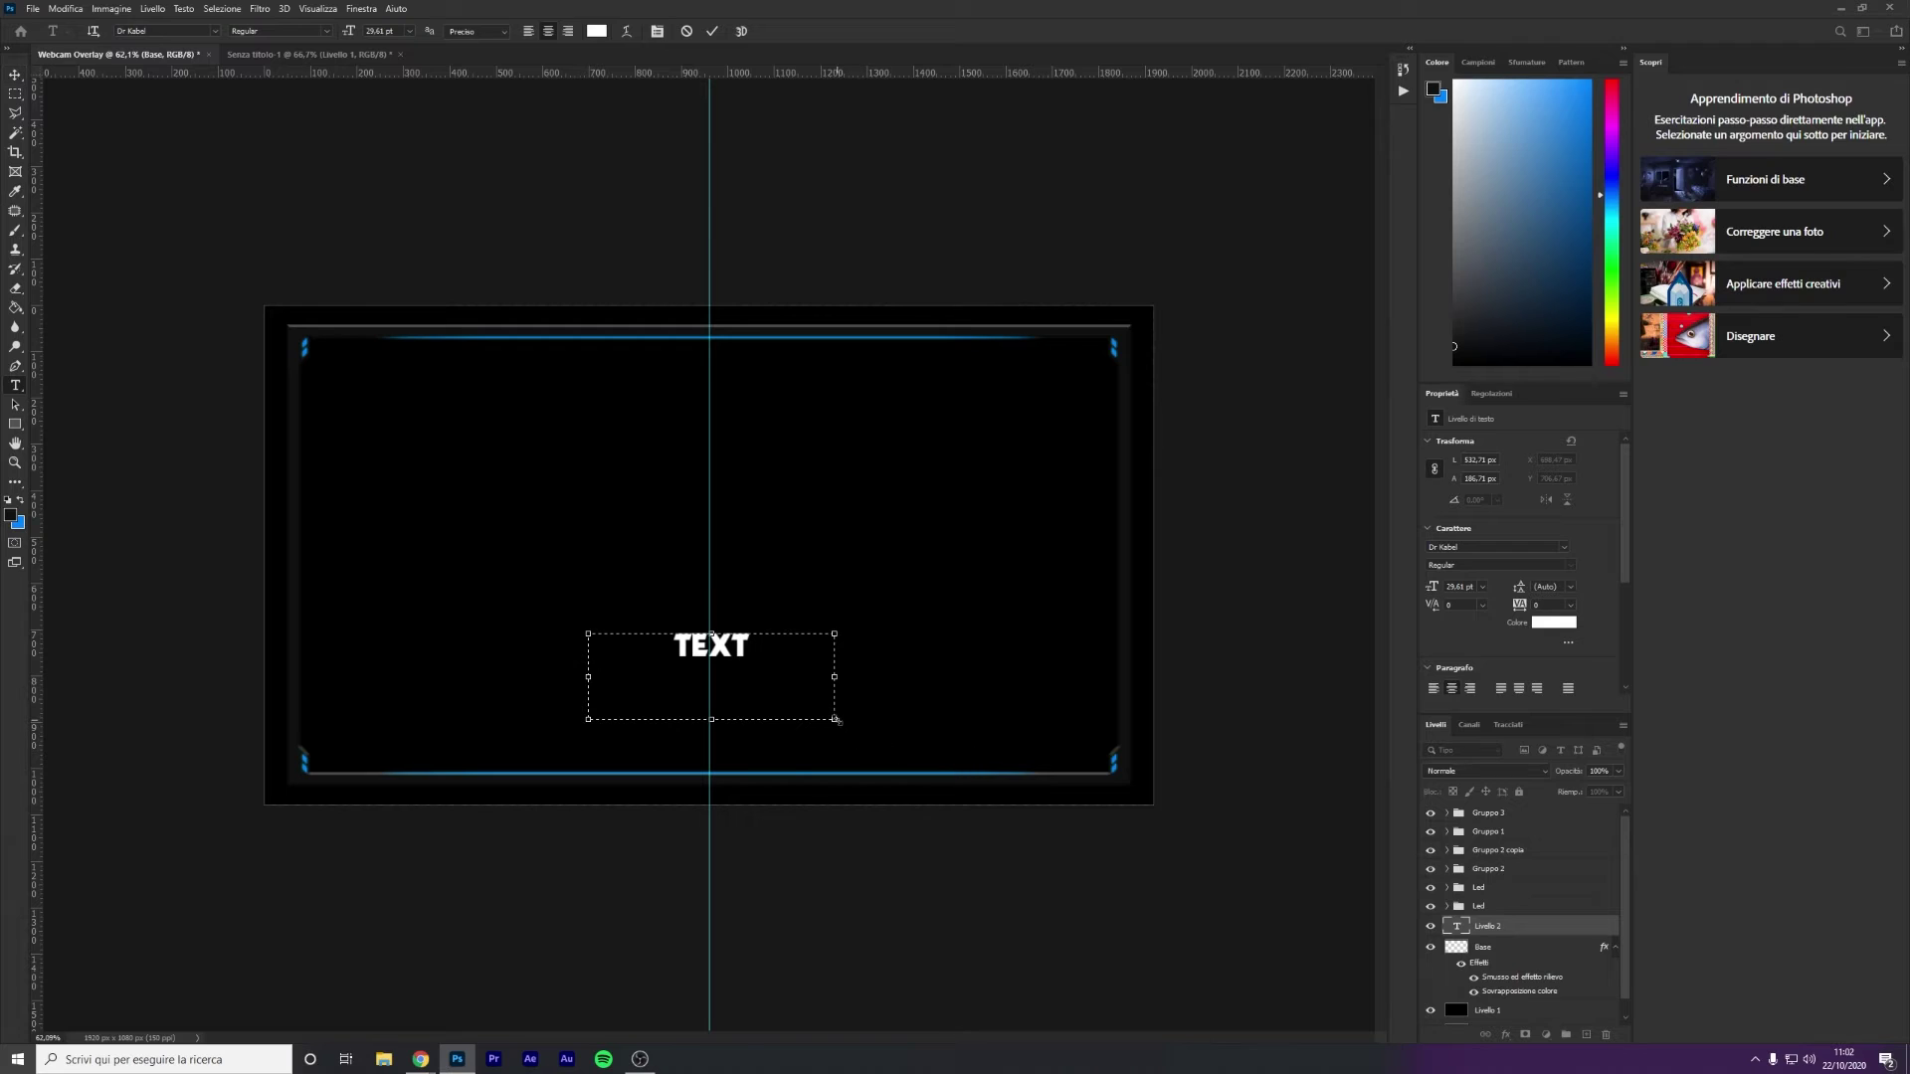
mouse_move(835, 719)
left_mouse_down()
mouse_move(674, 663)
mouse_move(743, 696)
mouse_move(732, 761)
mouse_move(775, 758)
mouse_move(736, 801)
left_mouse_up()
Scale TEXT onto the bottom blue line and move its layer to the top of the stack
left_click(13, 86)
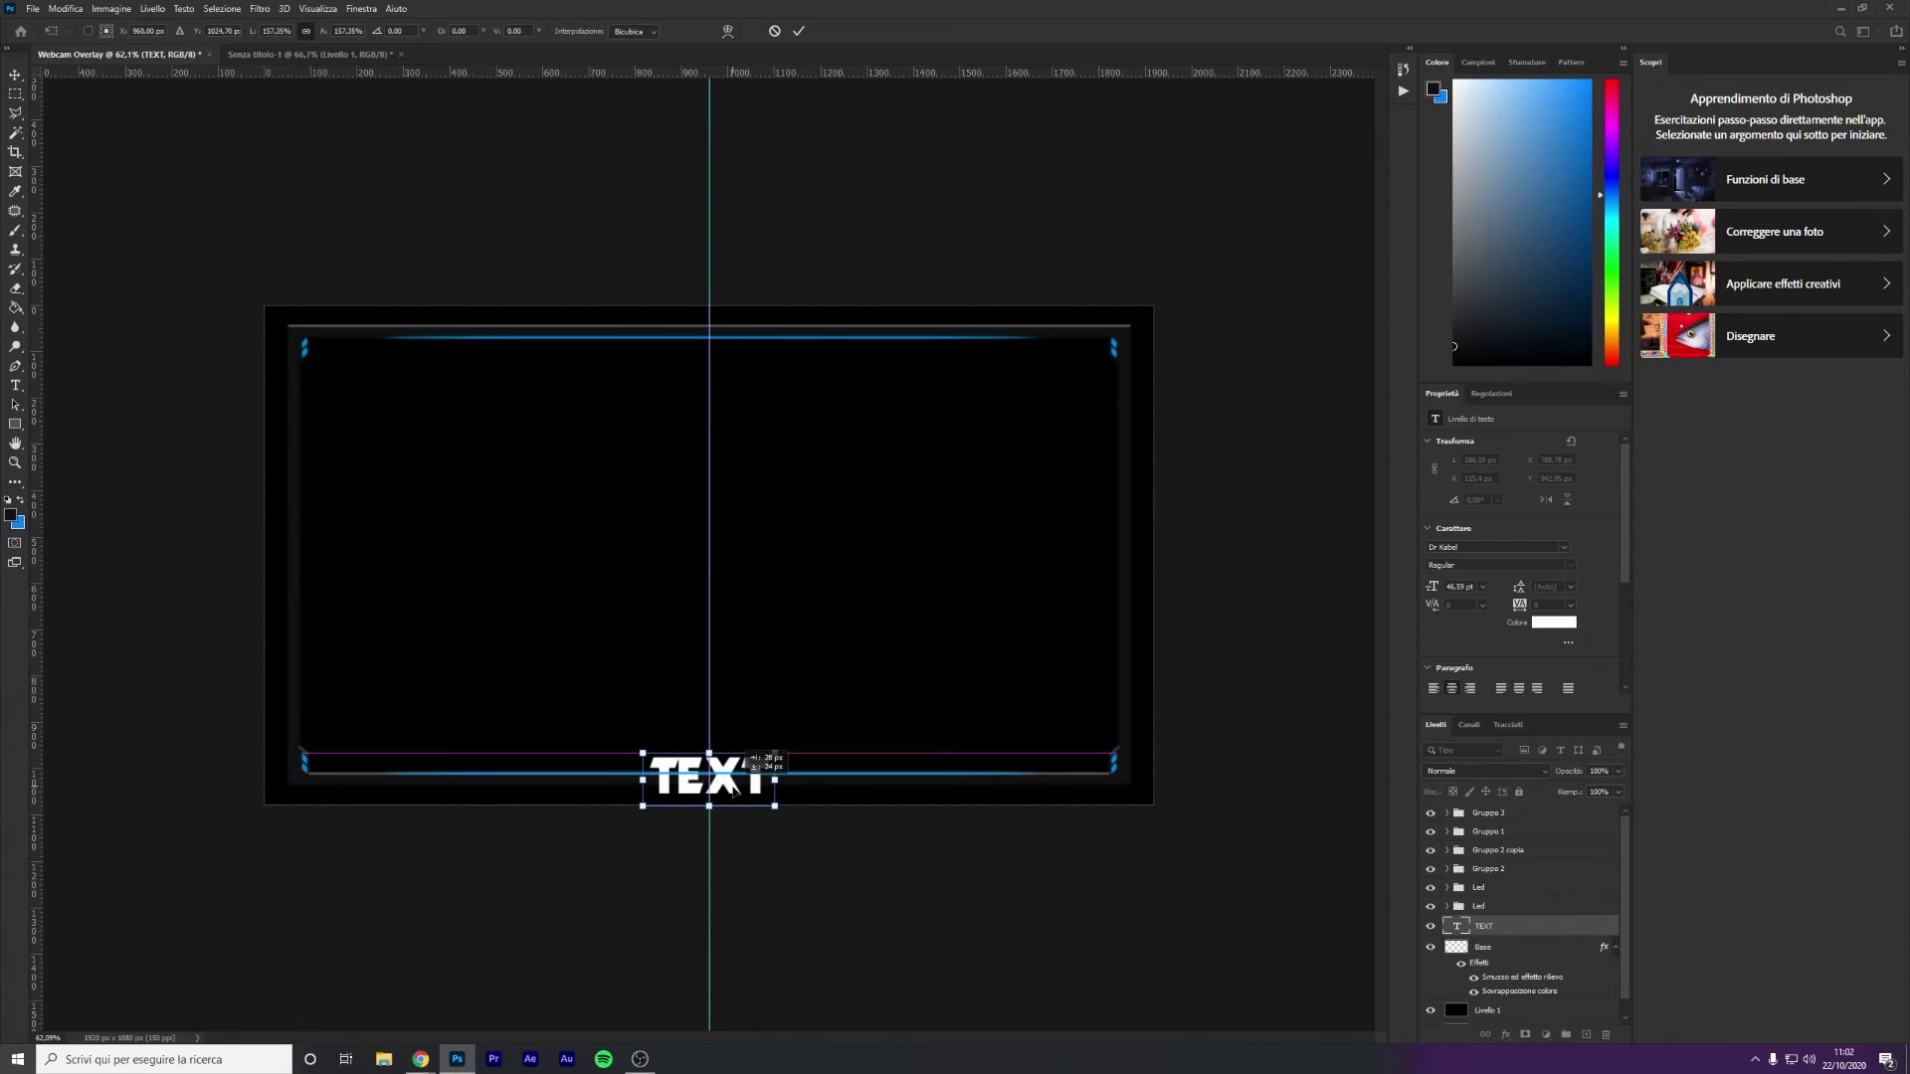
scroll(736, 801, "up", 3)
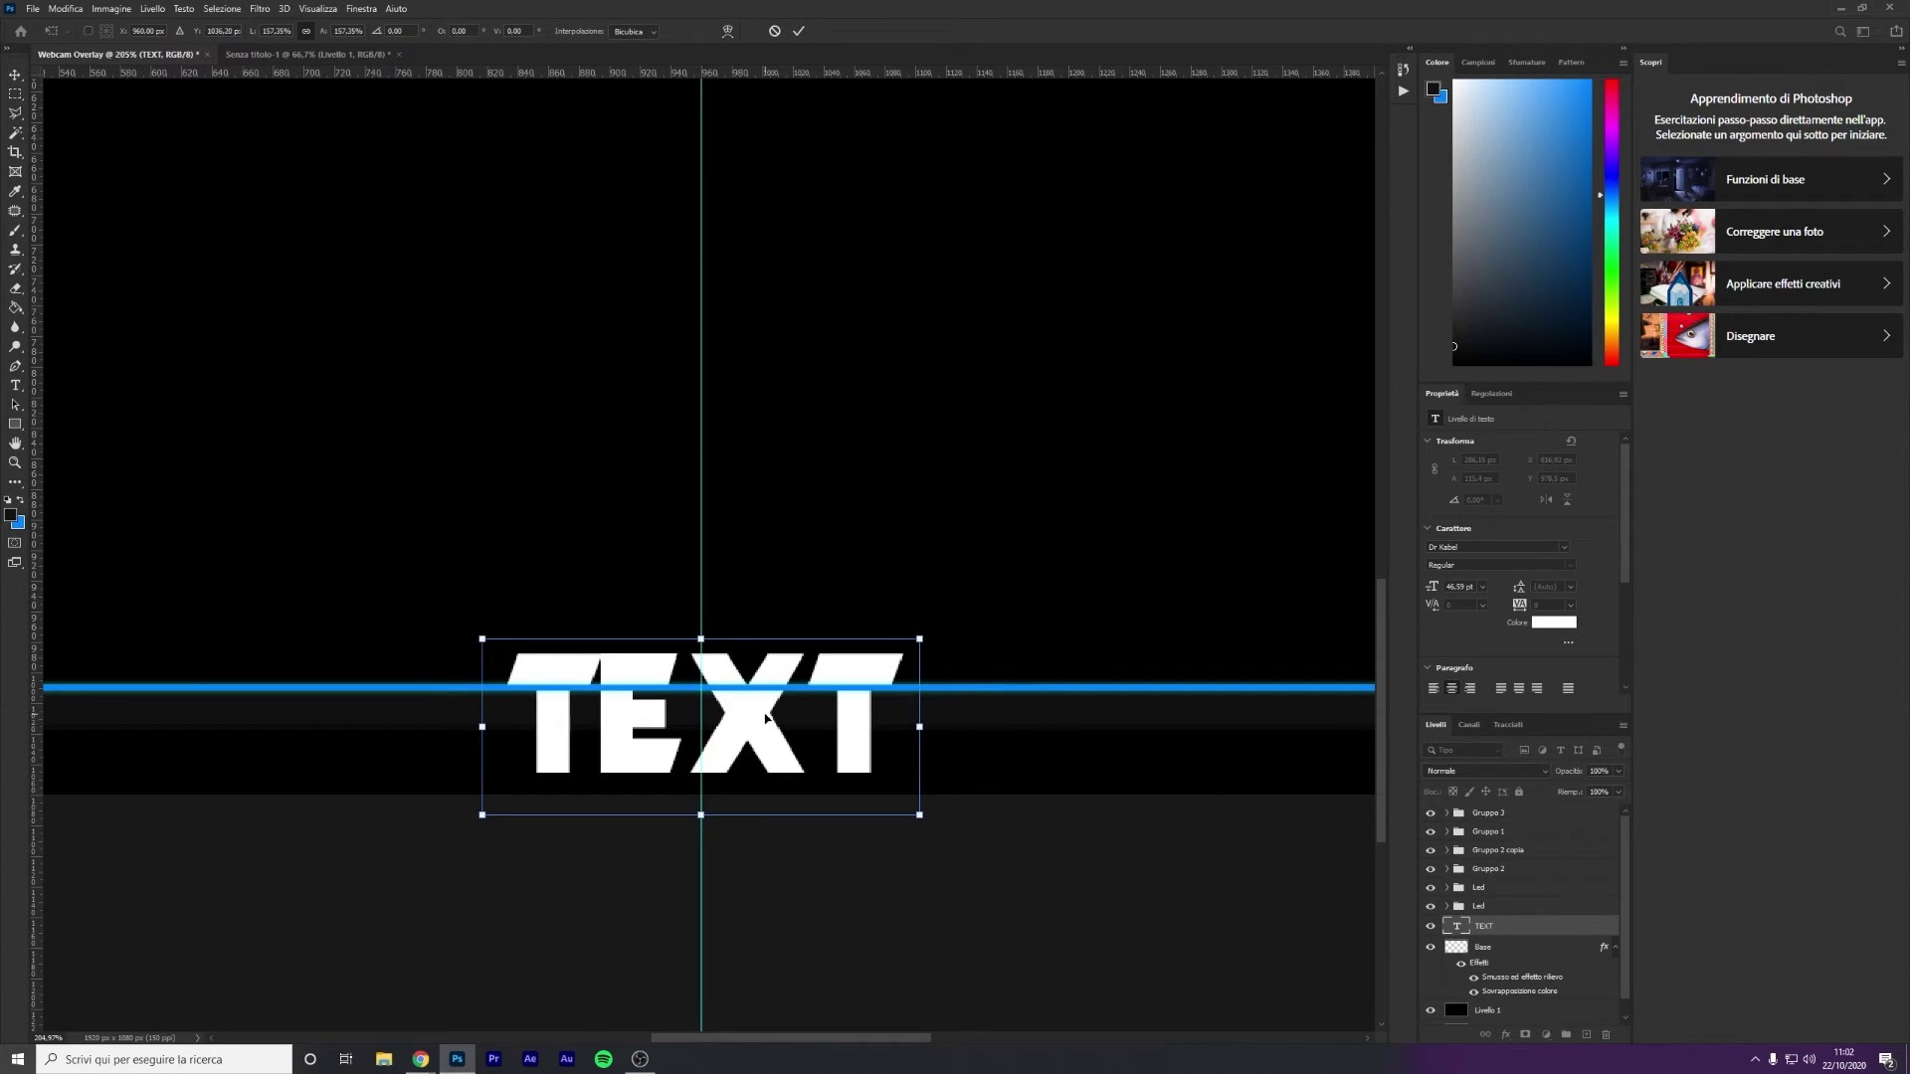
left_click_drag(765, 716, 766, 708)
key("Return")
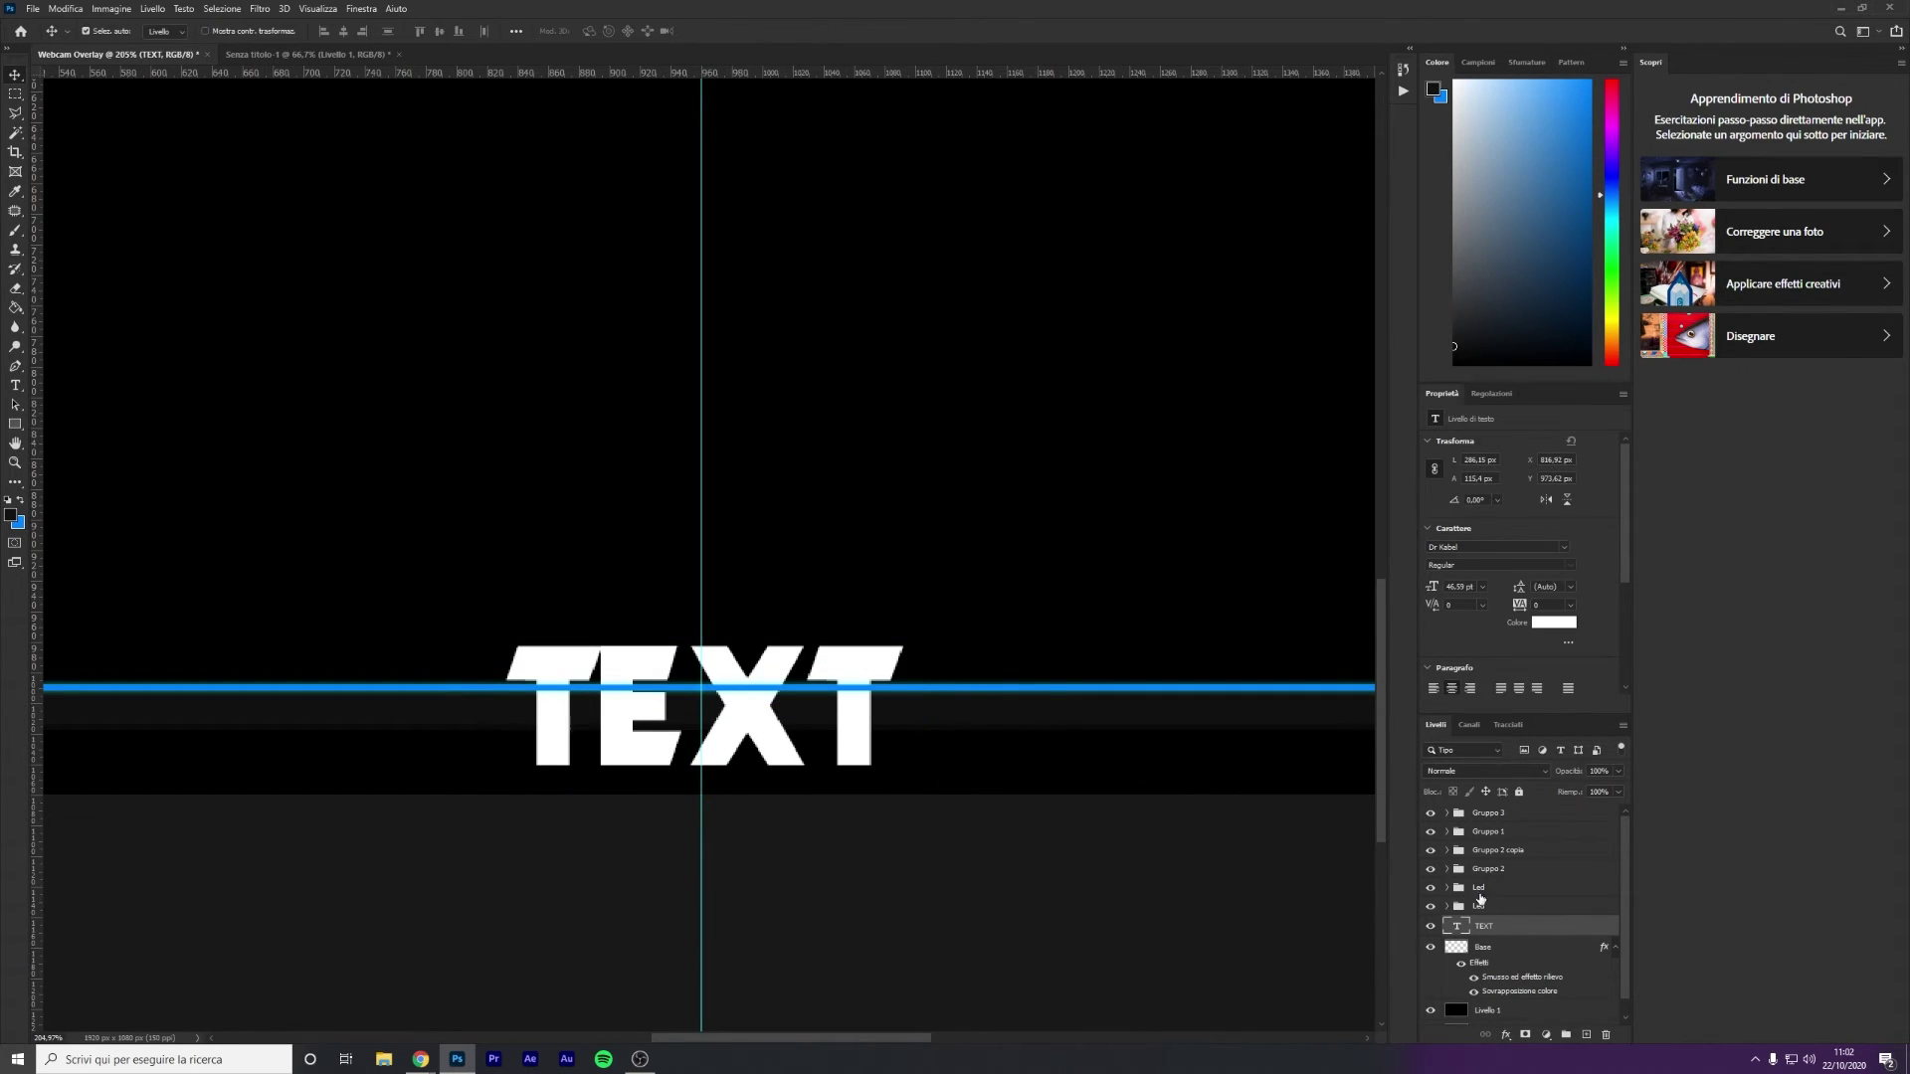
left_click_drag(1527, 929, 1518, 806)
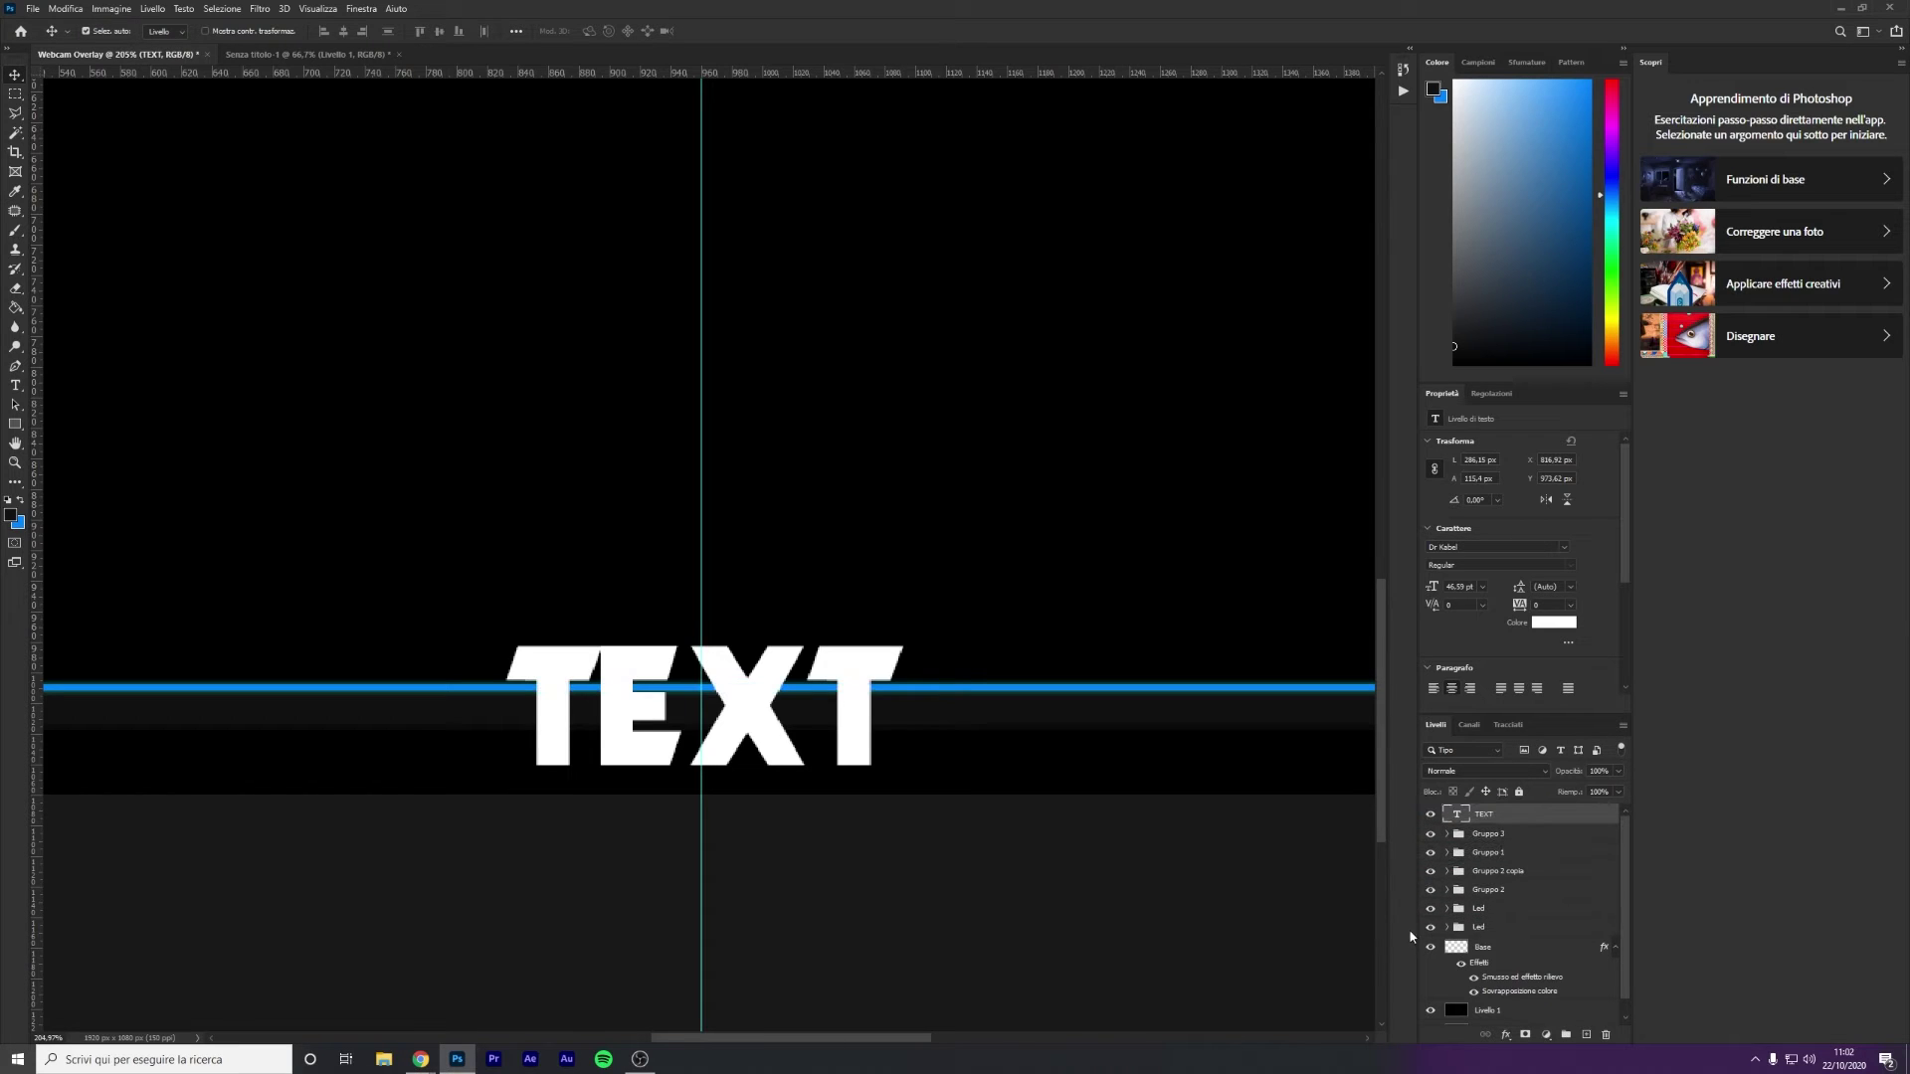
Hide the black Livello 1 layer and try a stroke on TEXT's layer style, then remove it
left_click(1430, 1009)
double_click(1532, 814)
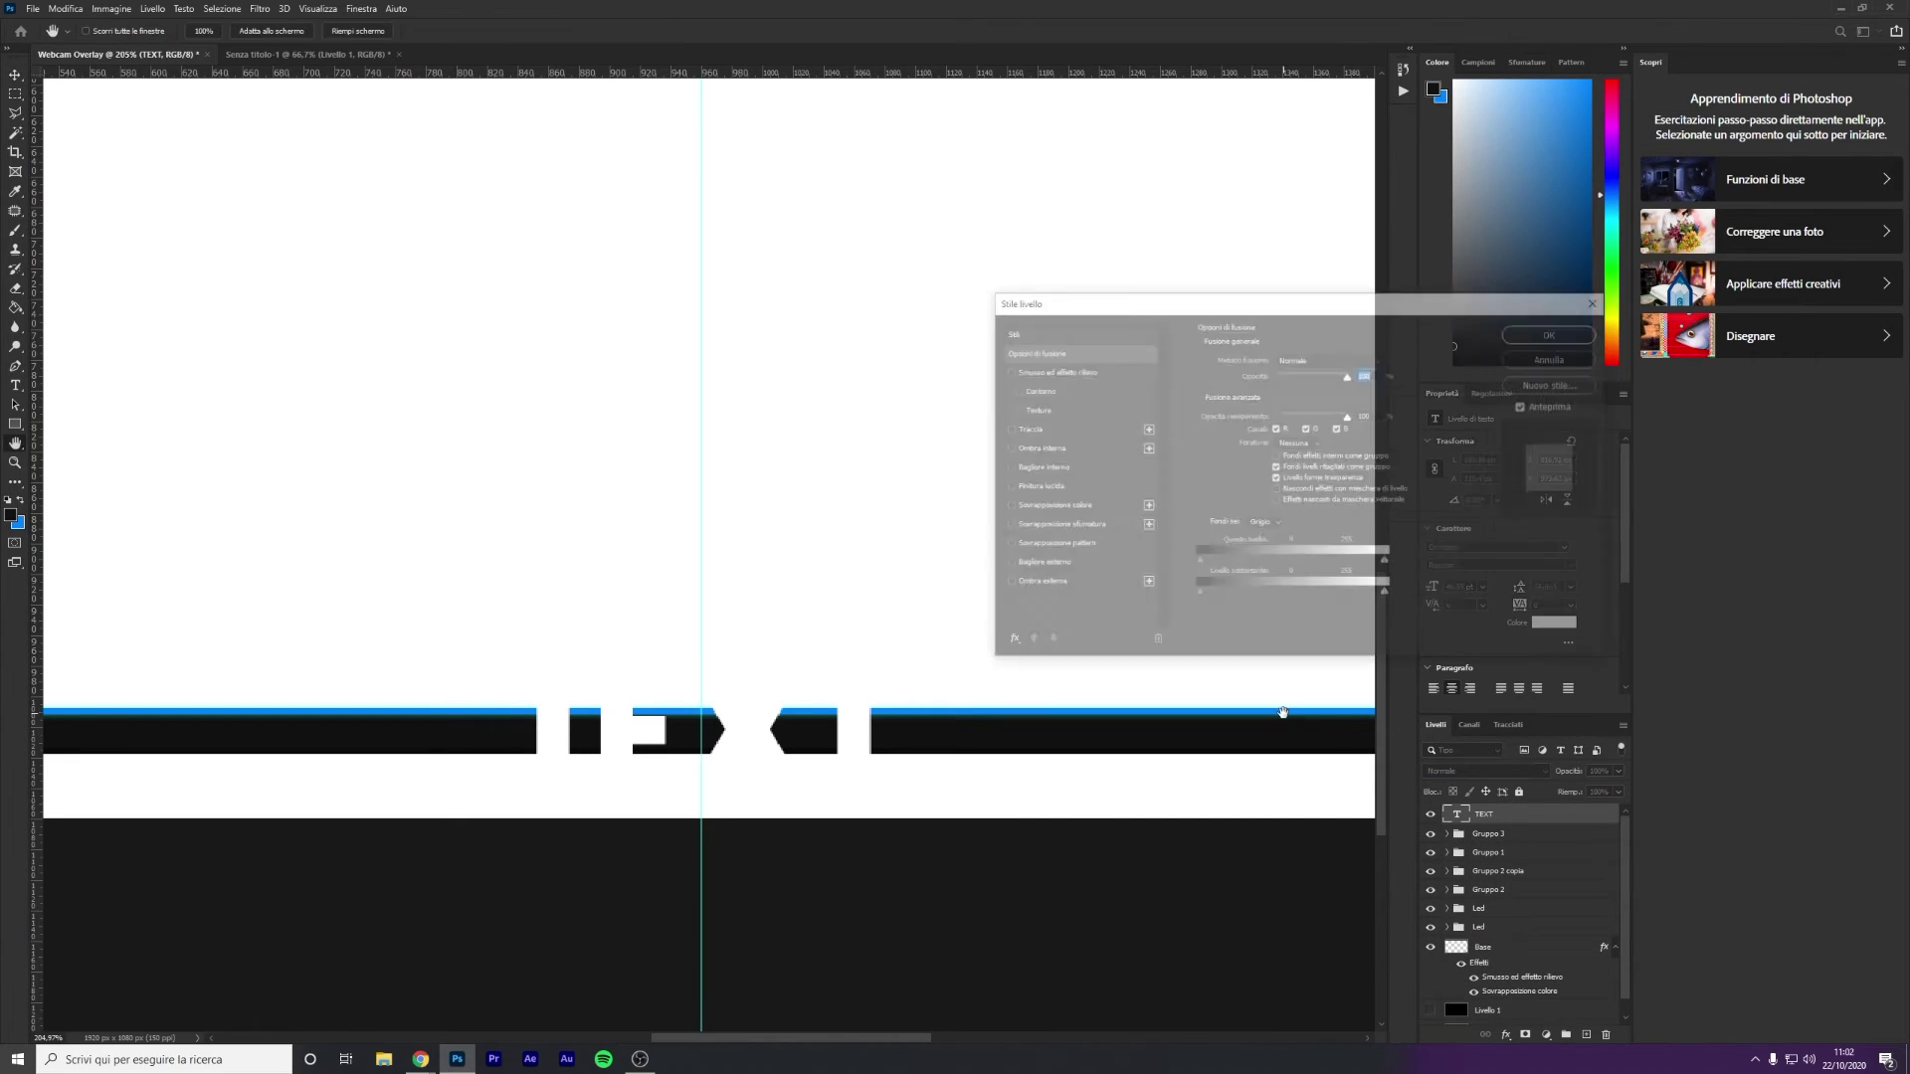
left_click(1005, 588)
left_click(993, 370)
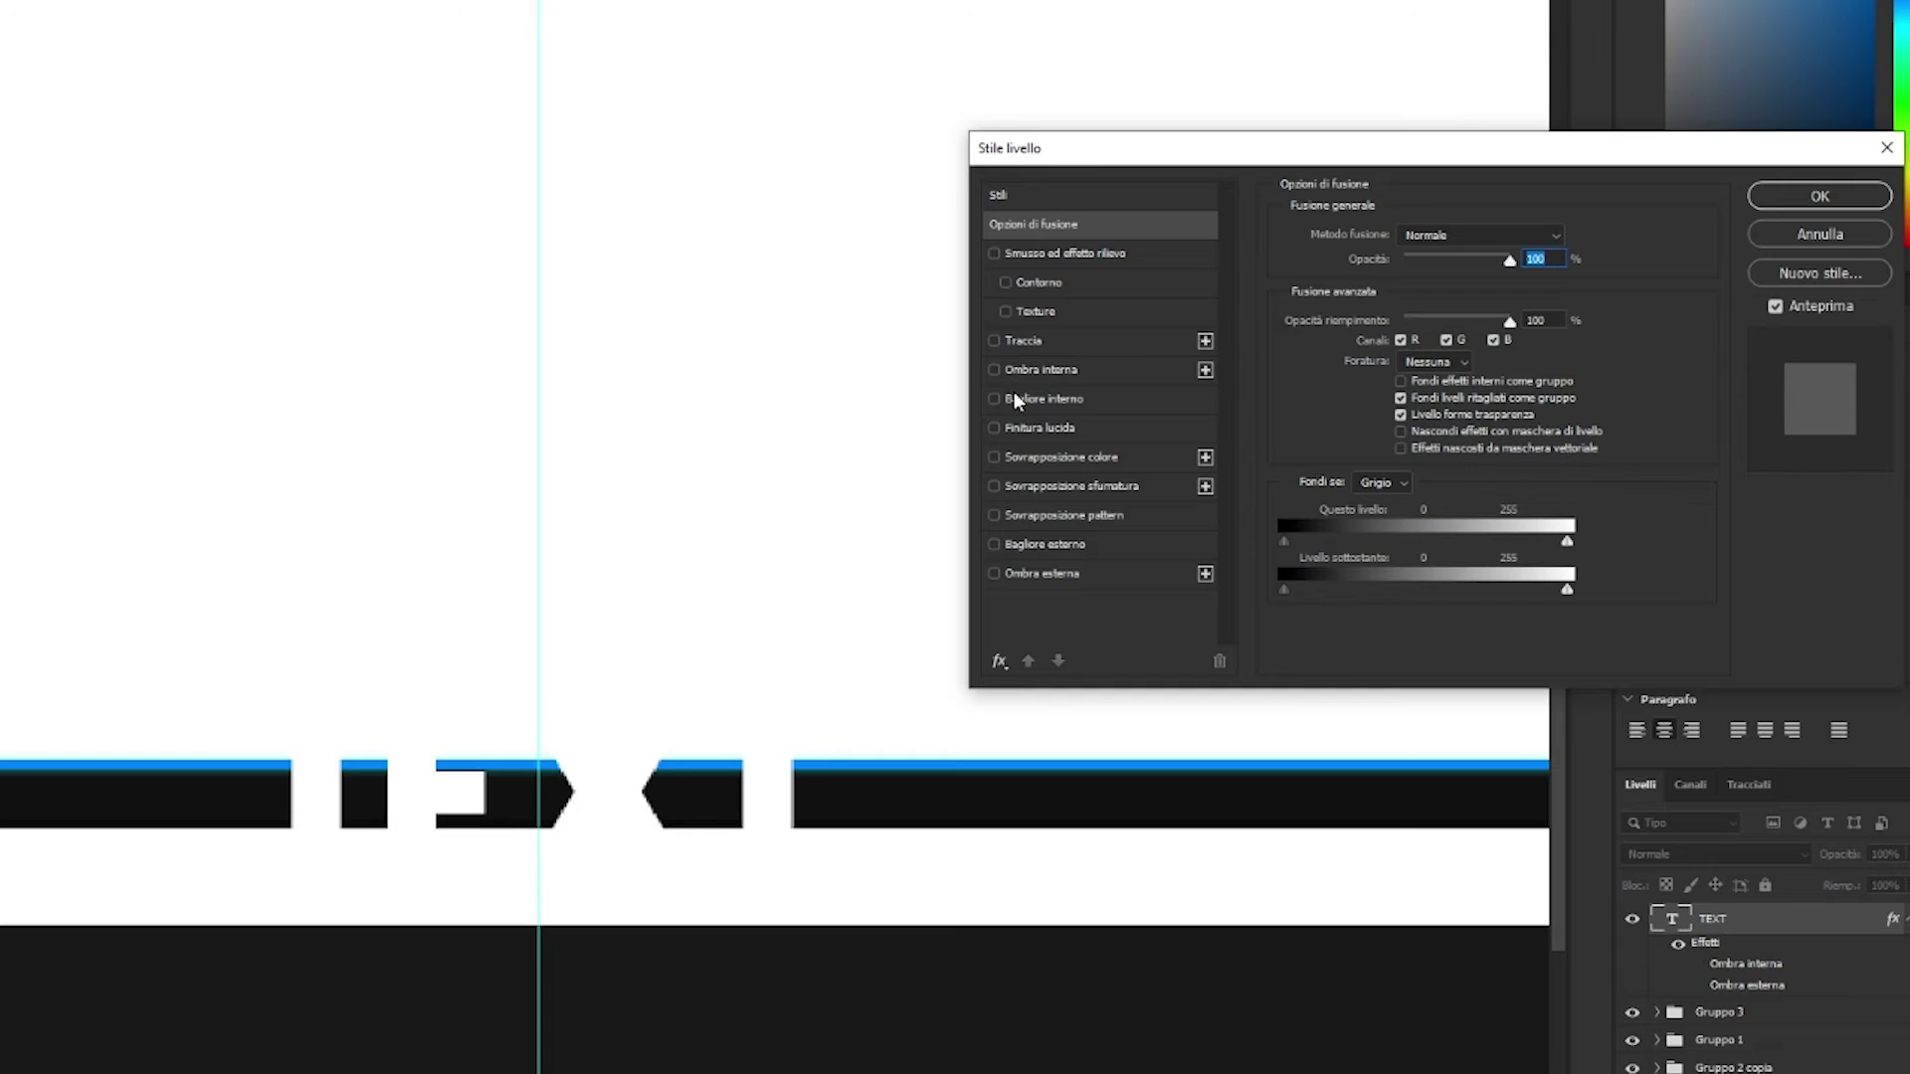
left_click(997, 340)
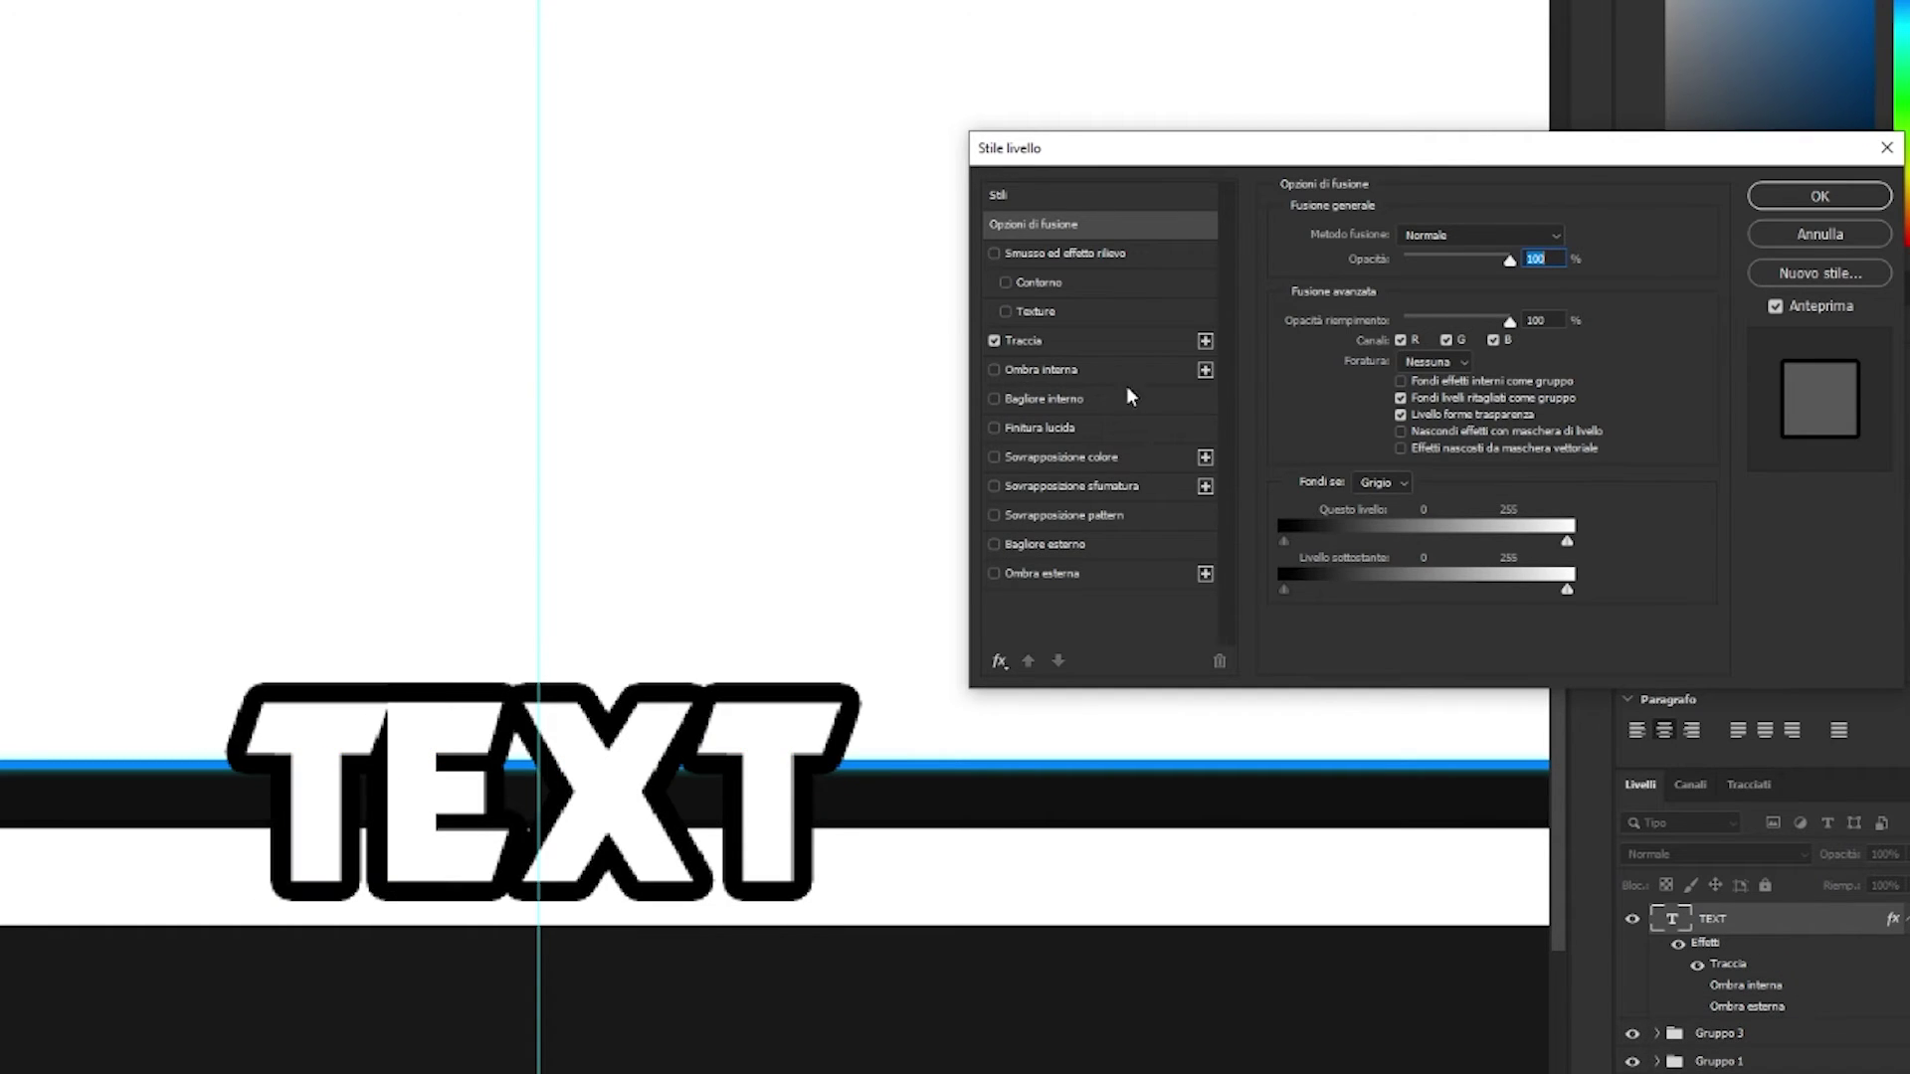
left_click(1099, 342)
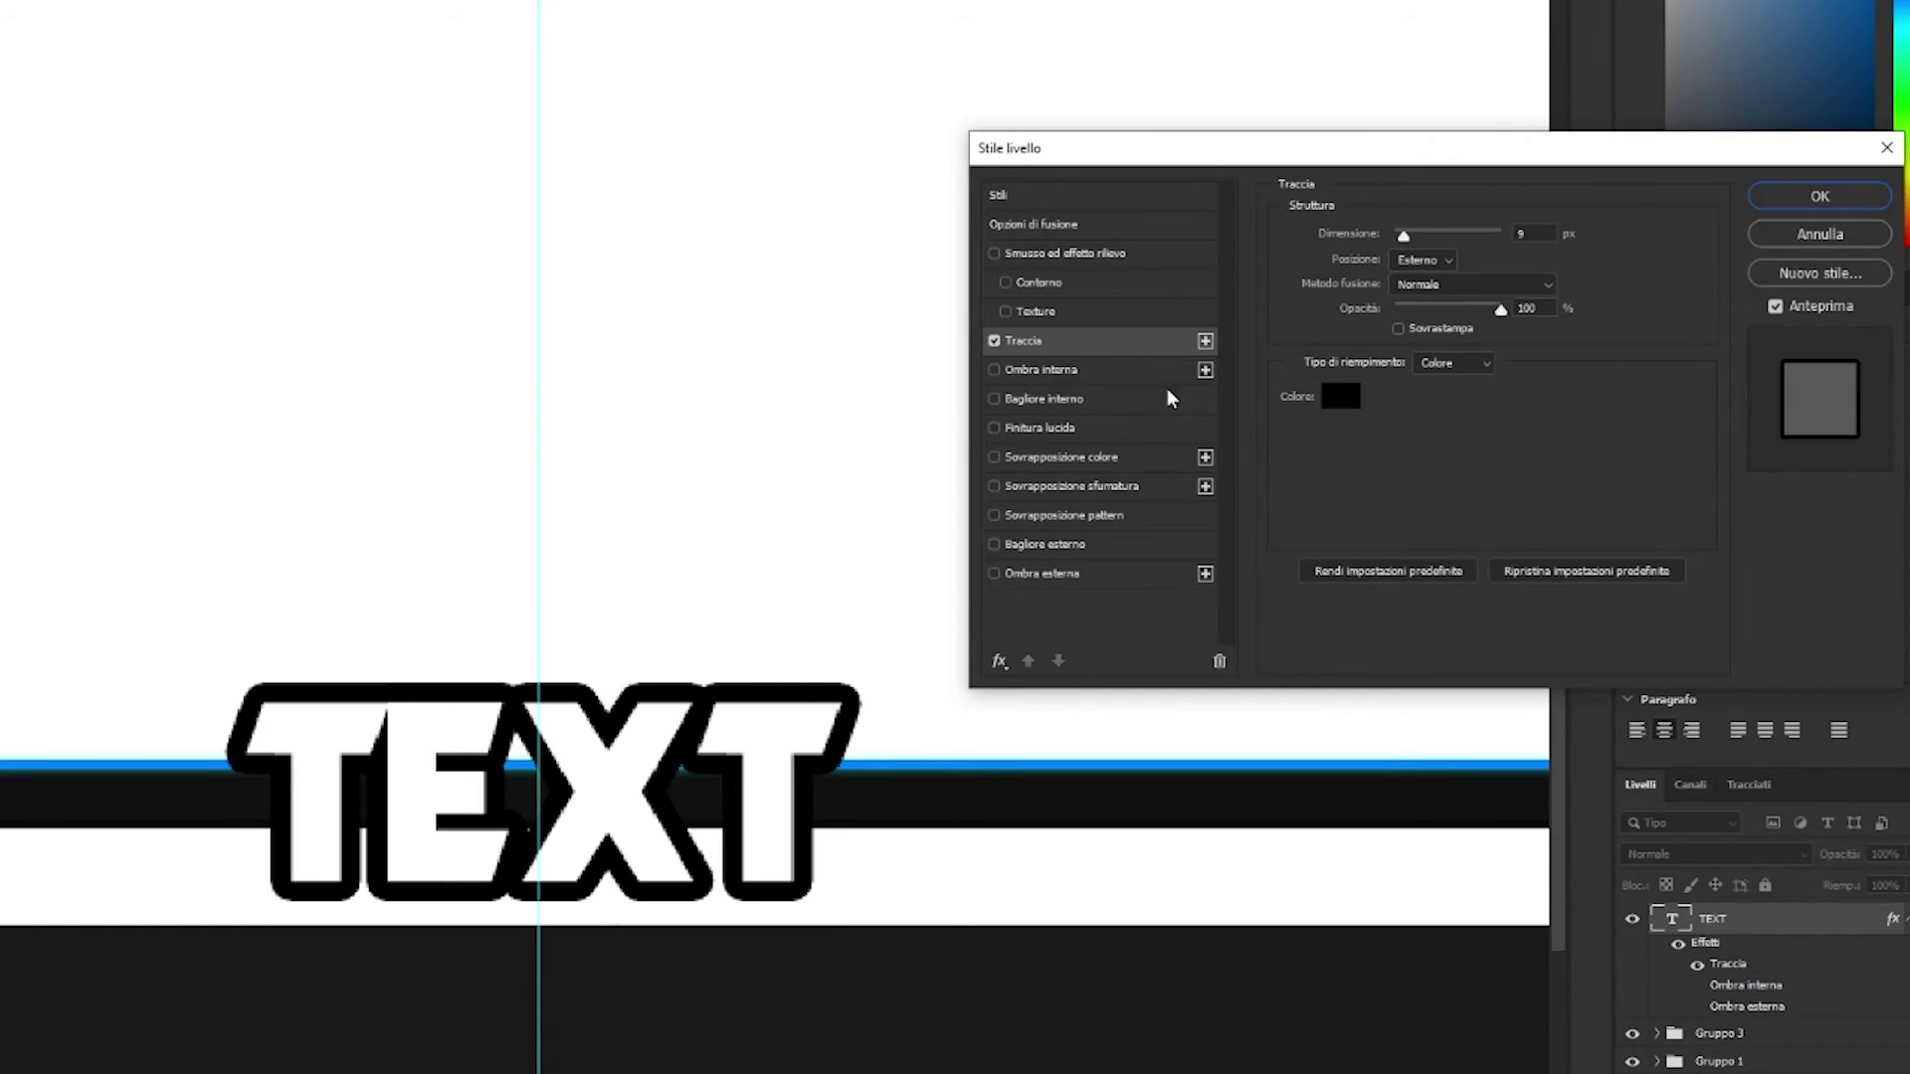
left_click(994, 340)
Add a tight outer shadow (Distanza 0, Estensione 46, Dimensione 7), then toggle colour and gradient overlays
left_click(994, 574)
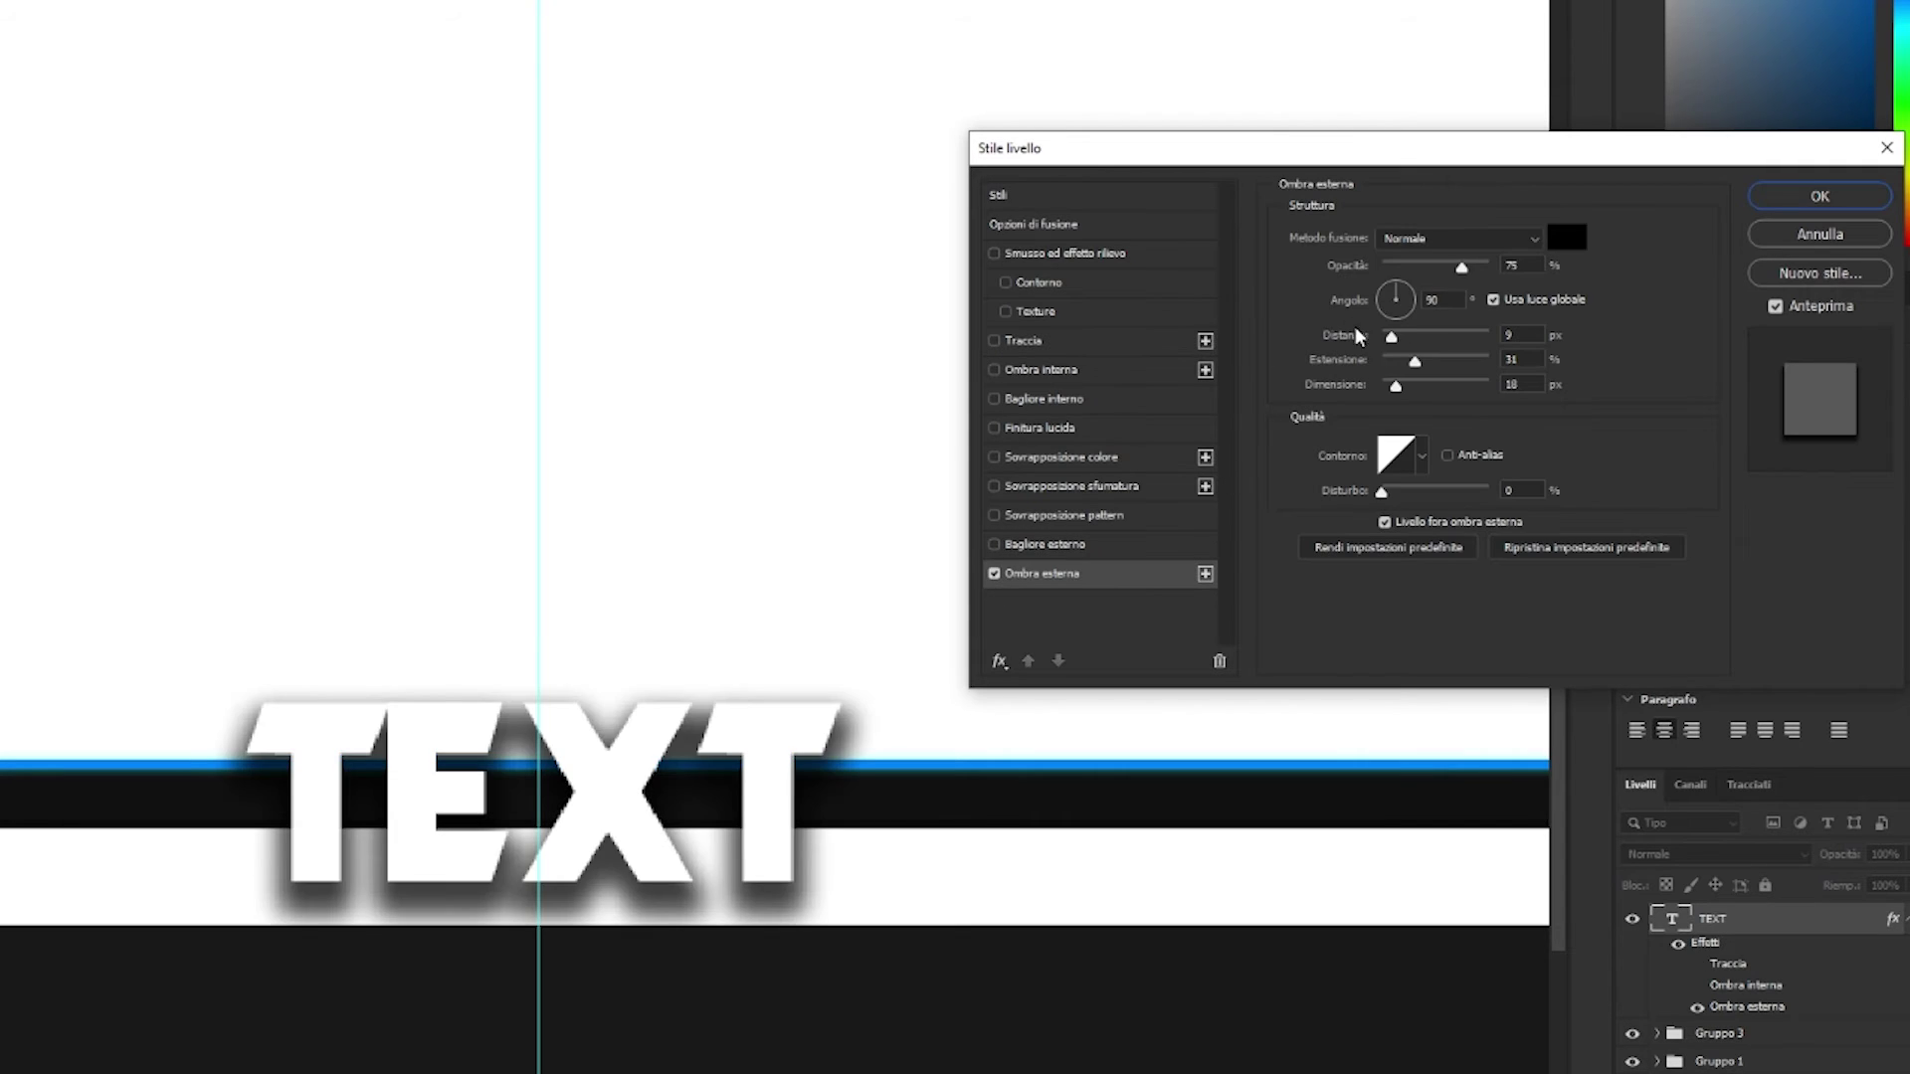
left_click_drag(1412, 391, 1391, 386)
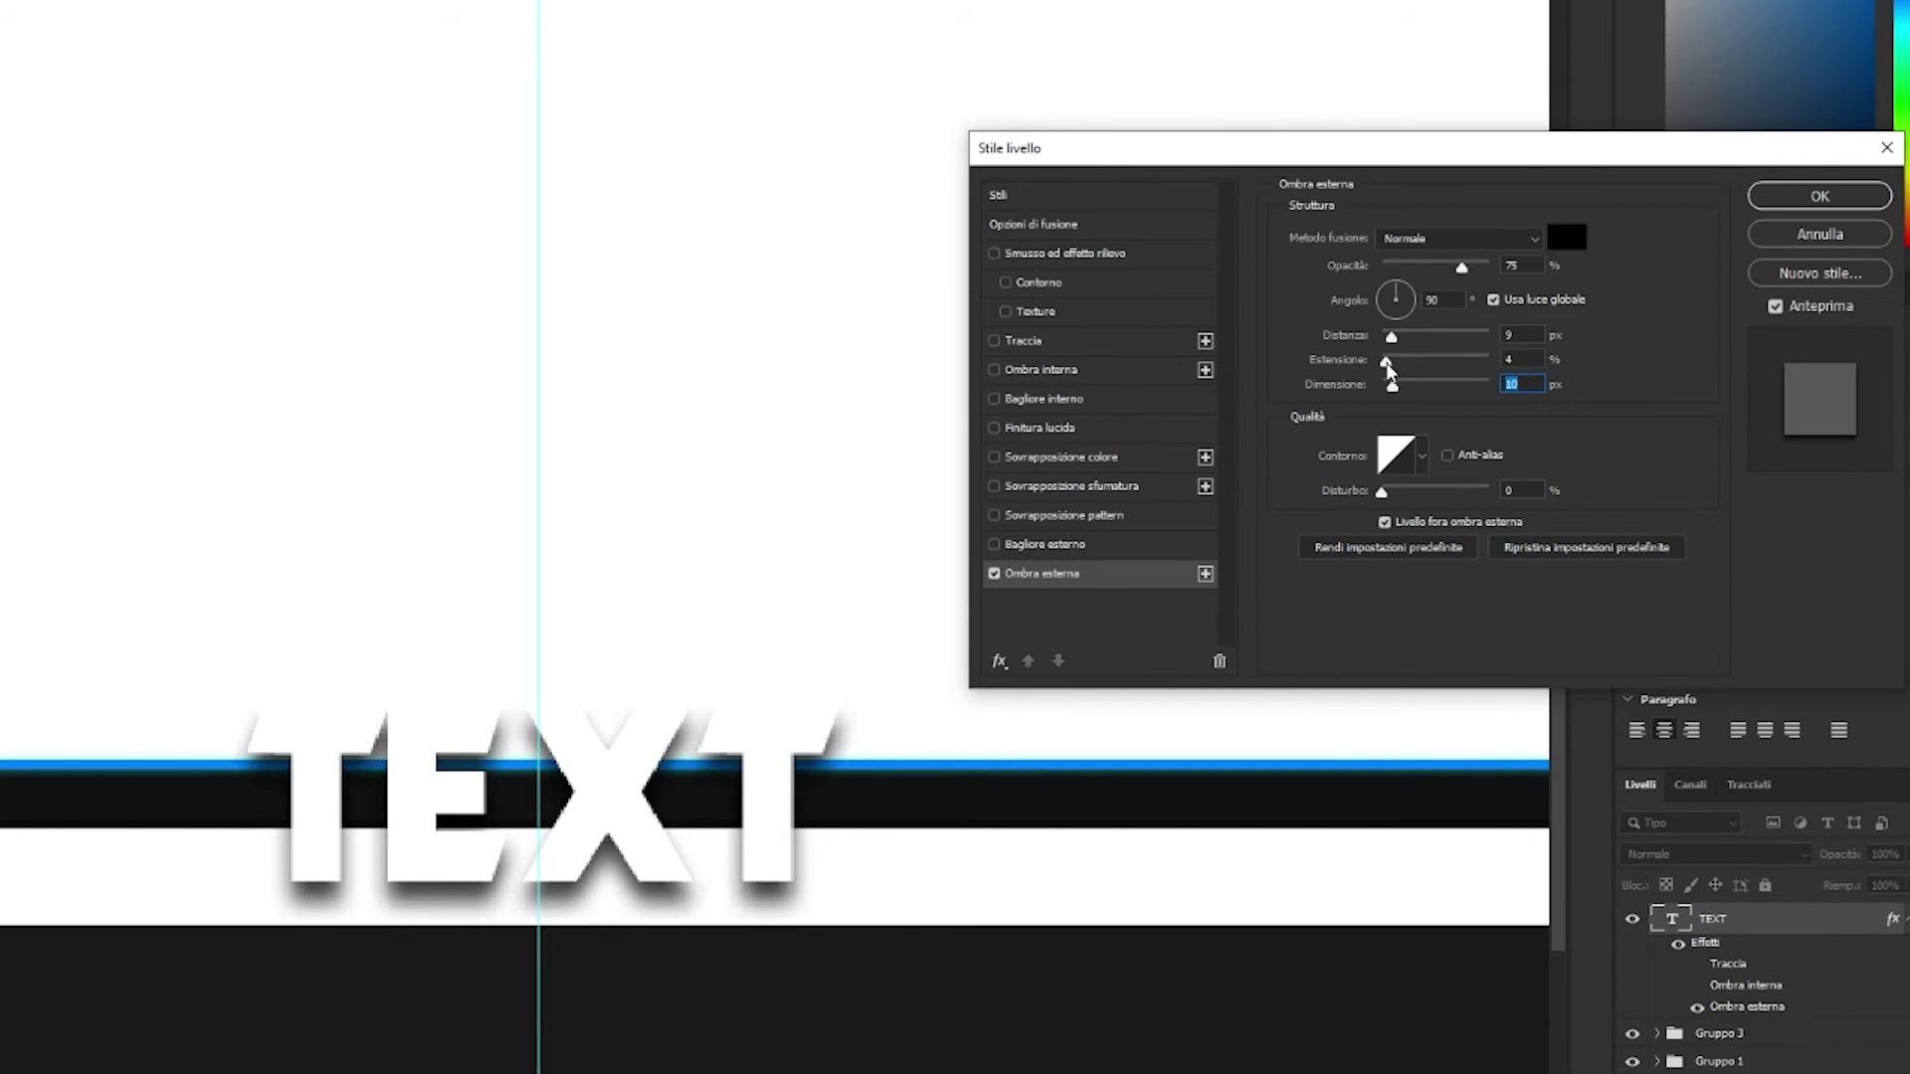
mouse_move(1415, 361)
left_mouse_down()
mouse_move(1388, 386)
mouse_move(1380, 336)
mouse_move(1430, 364)
left_mouse_up()
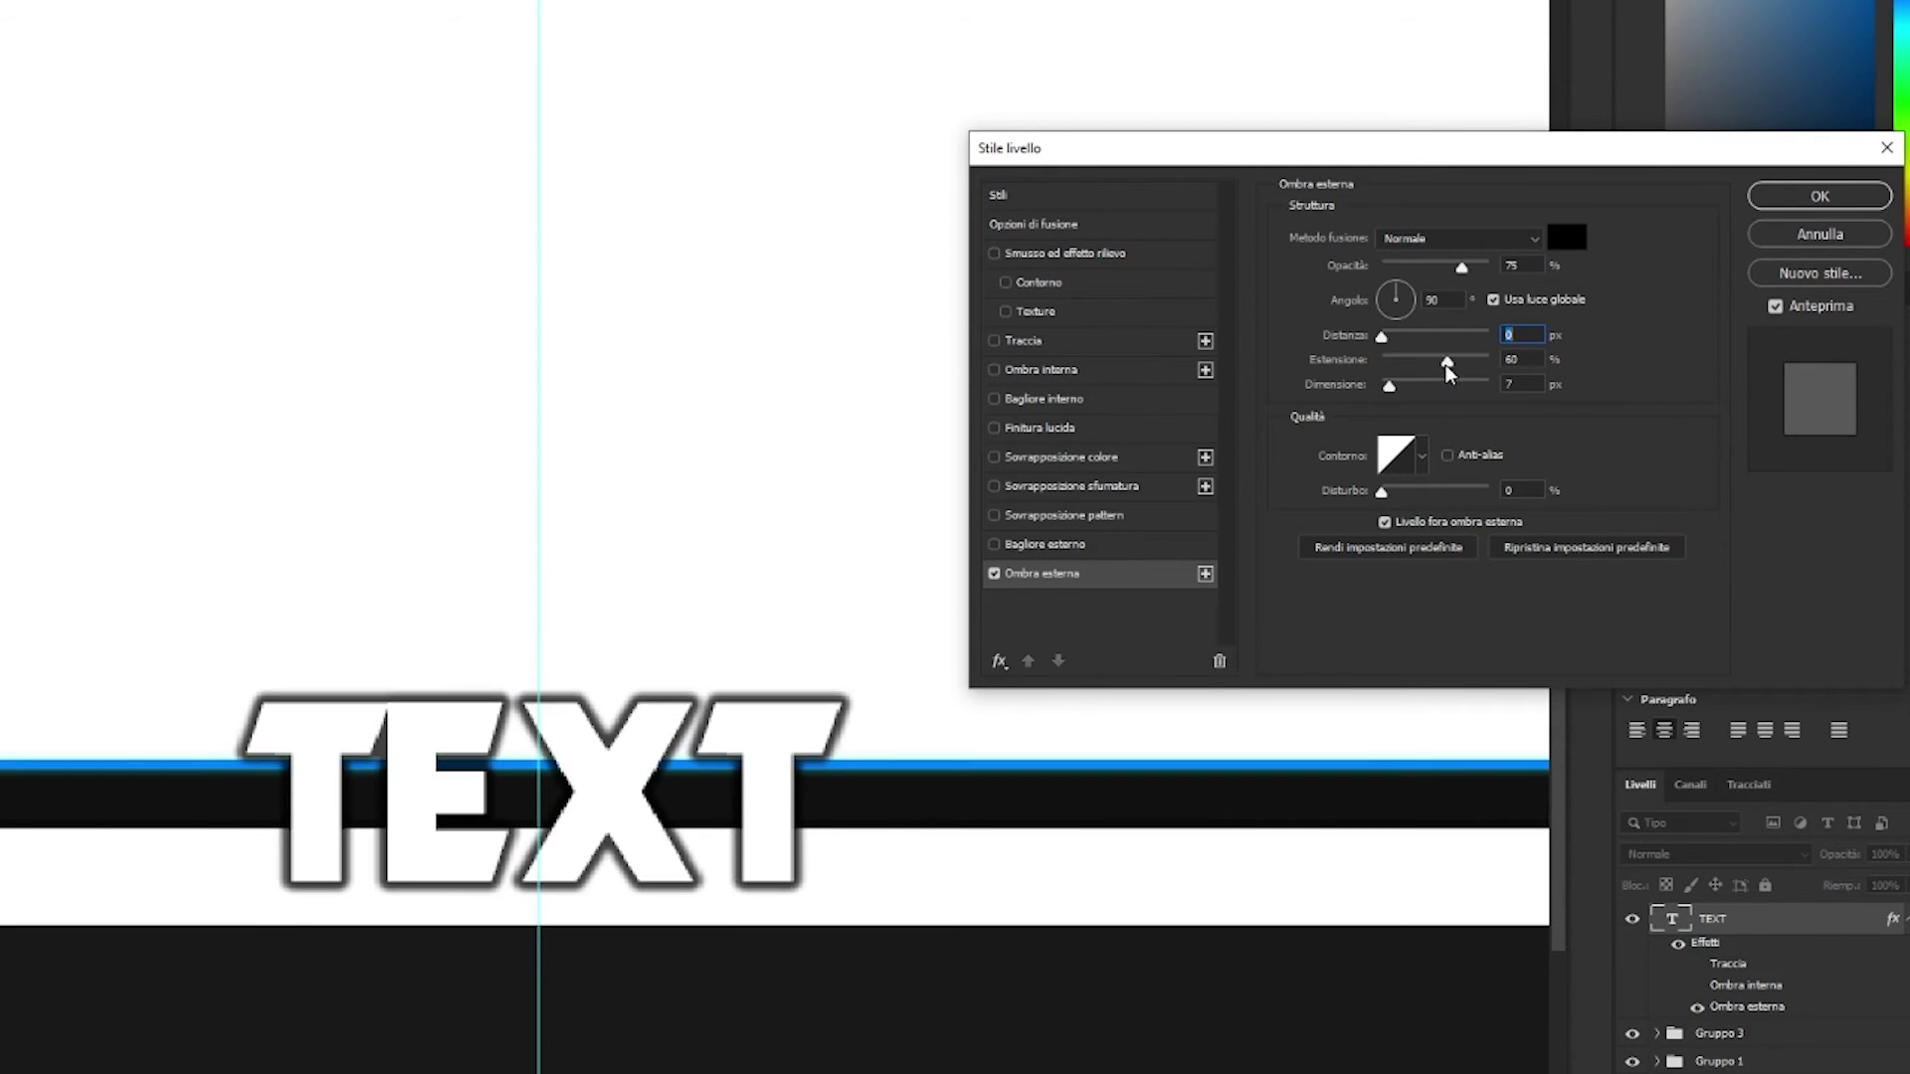
left_click(996, 459)
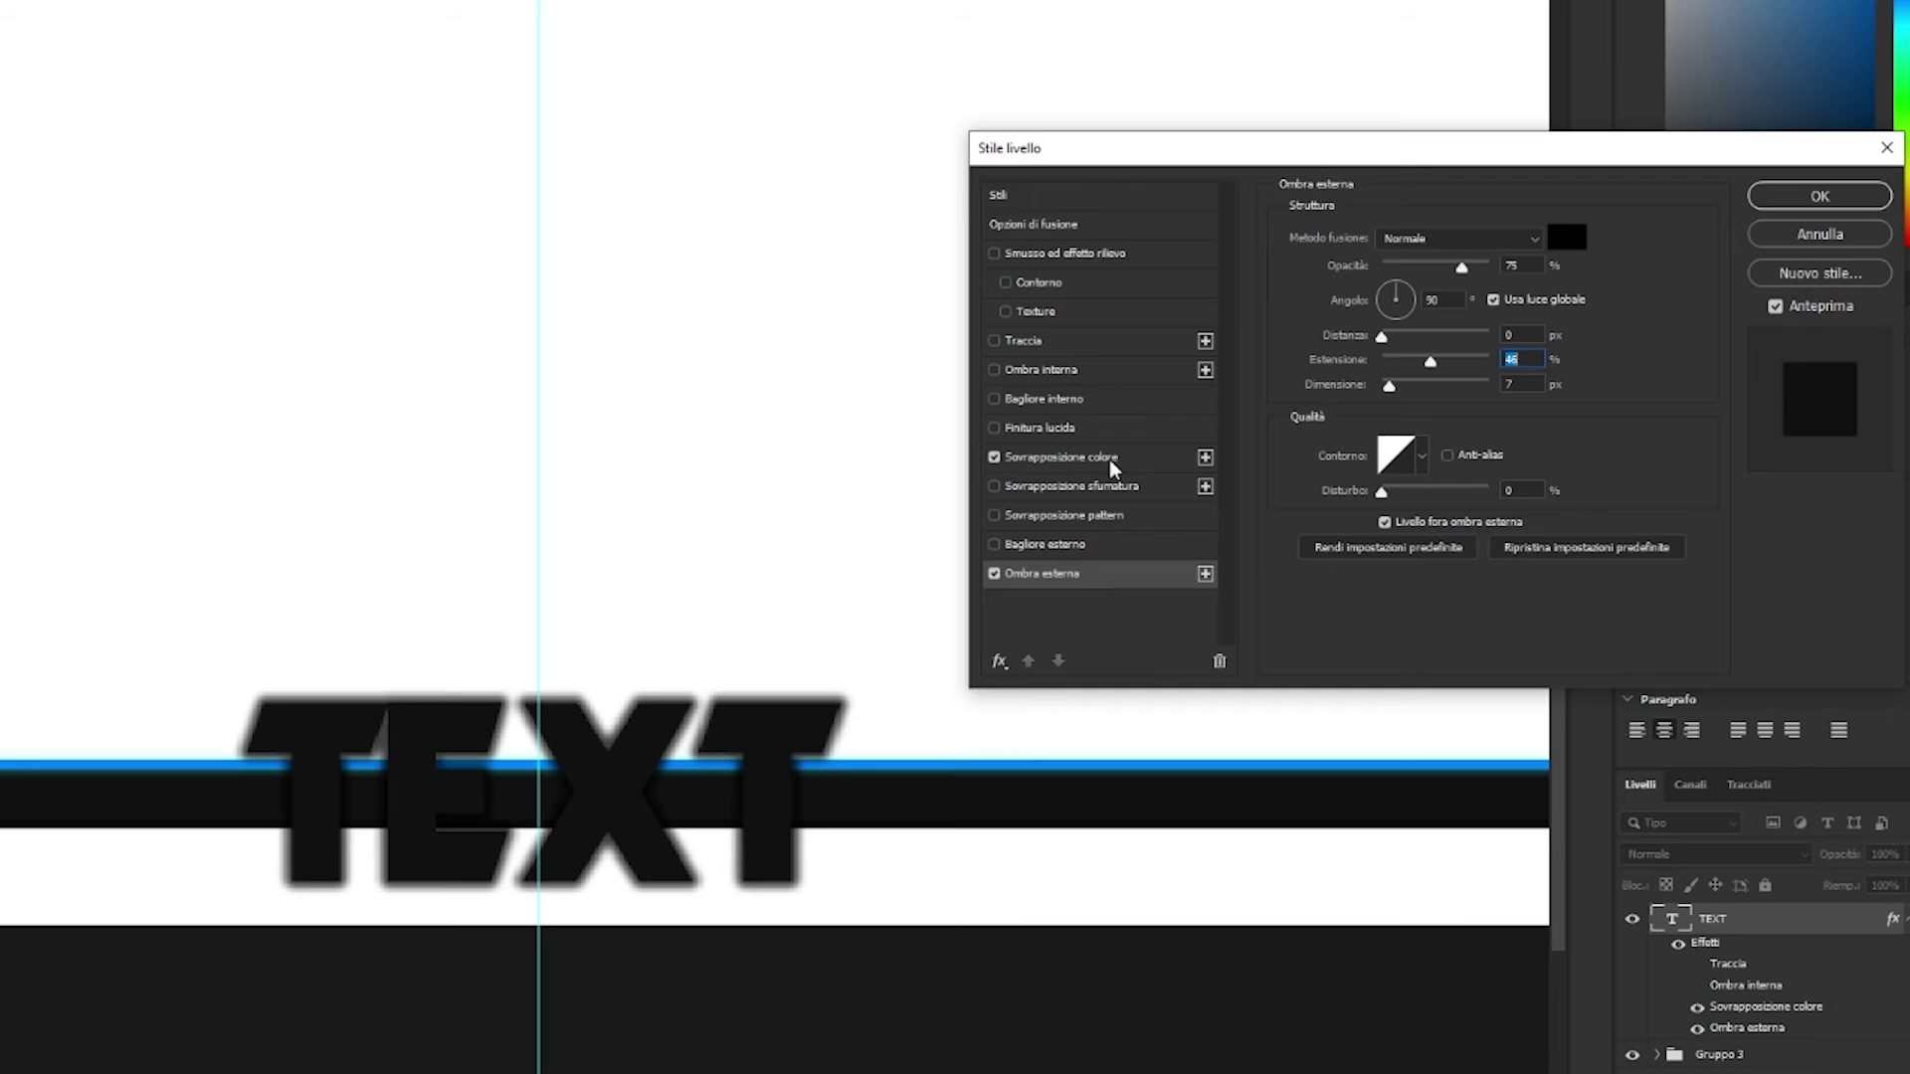
left_click(993, 457)
left_click(1069, 486)
Apply the Grigio_03 silver gradient overlay with a smaller scale and near-vertical angle
left_click(1438, 287)
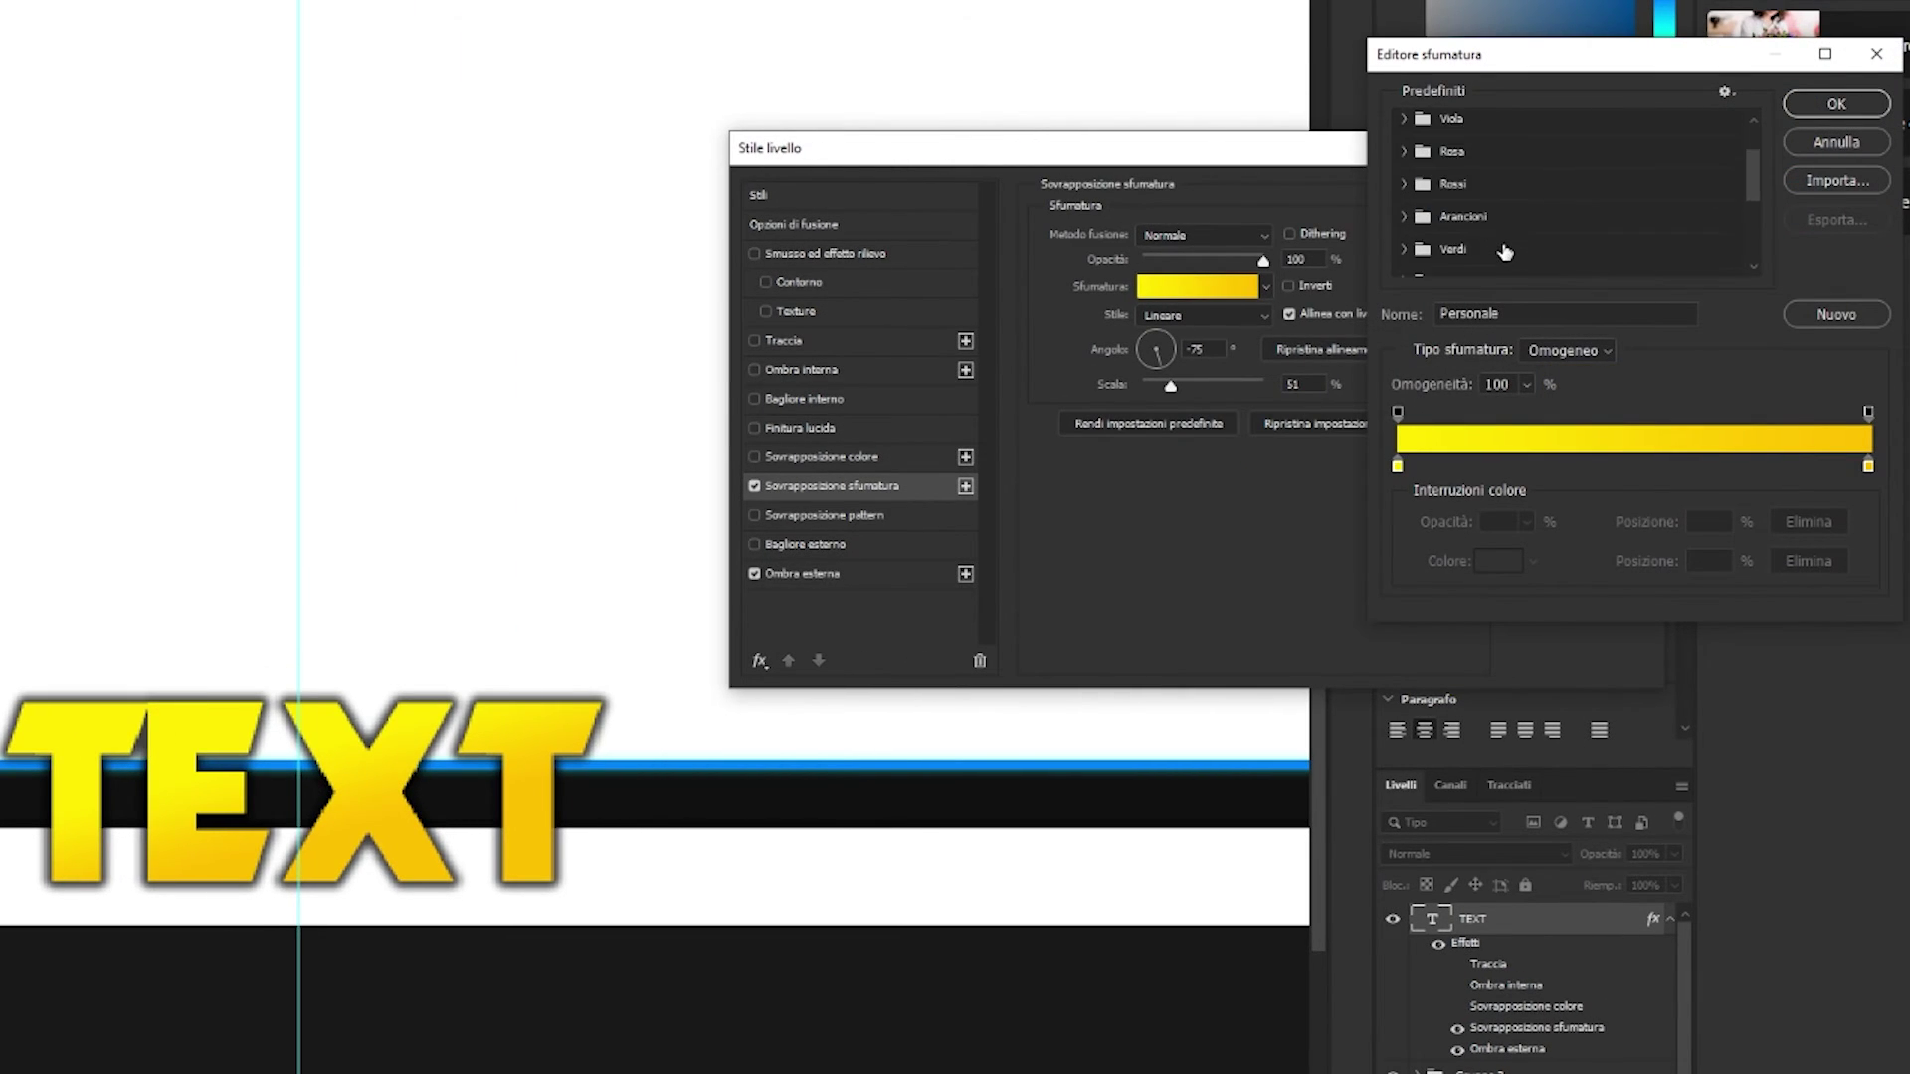
left_click(1406, 228)
left_click(1703, 257)
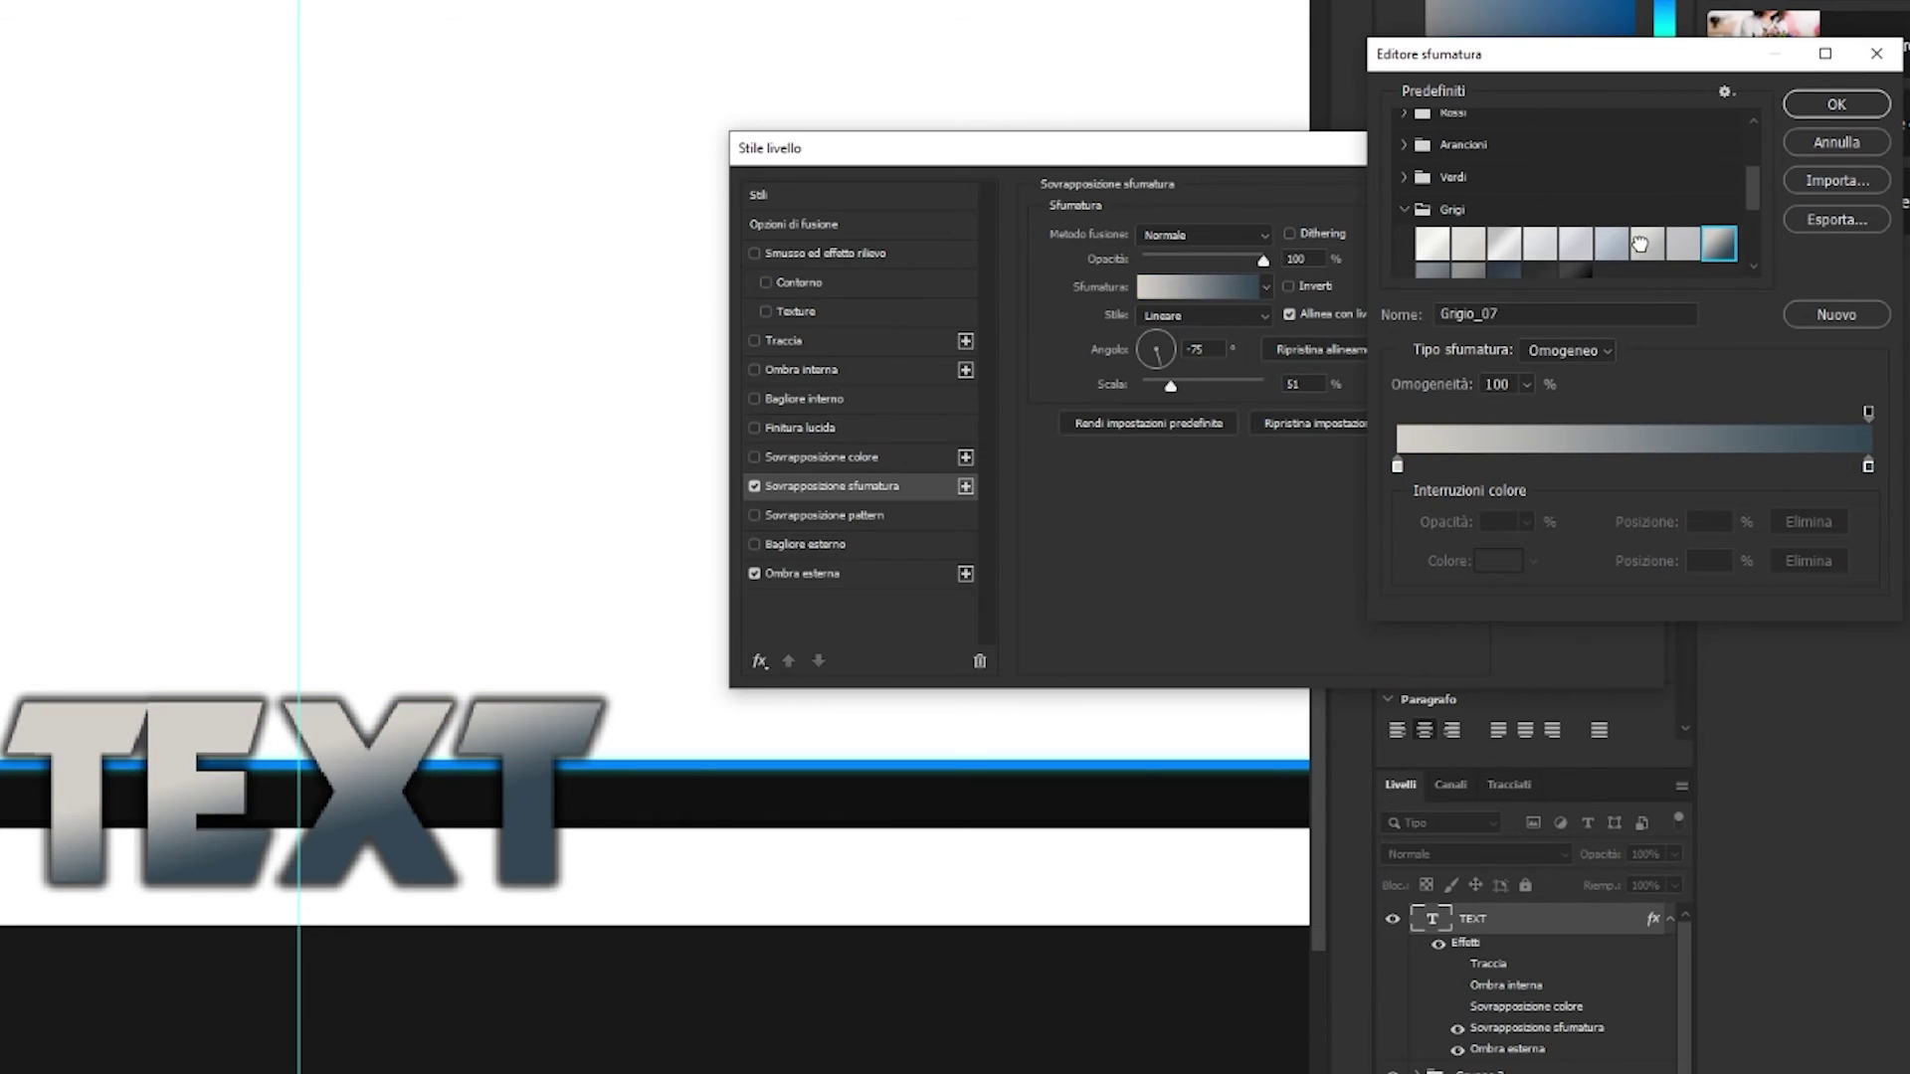
left_click(1639, 244)
scroll(1592, 238, "down", 1)
left_click(1506, 237)
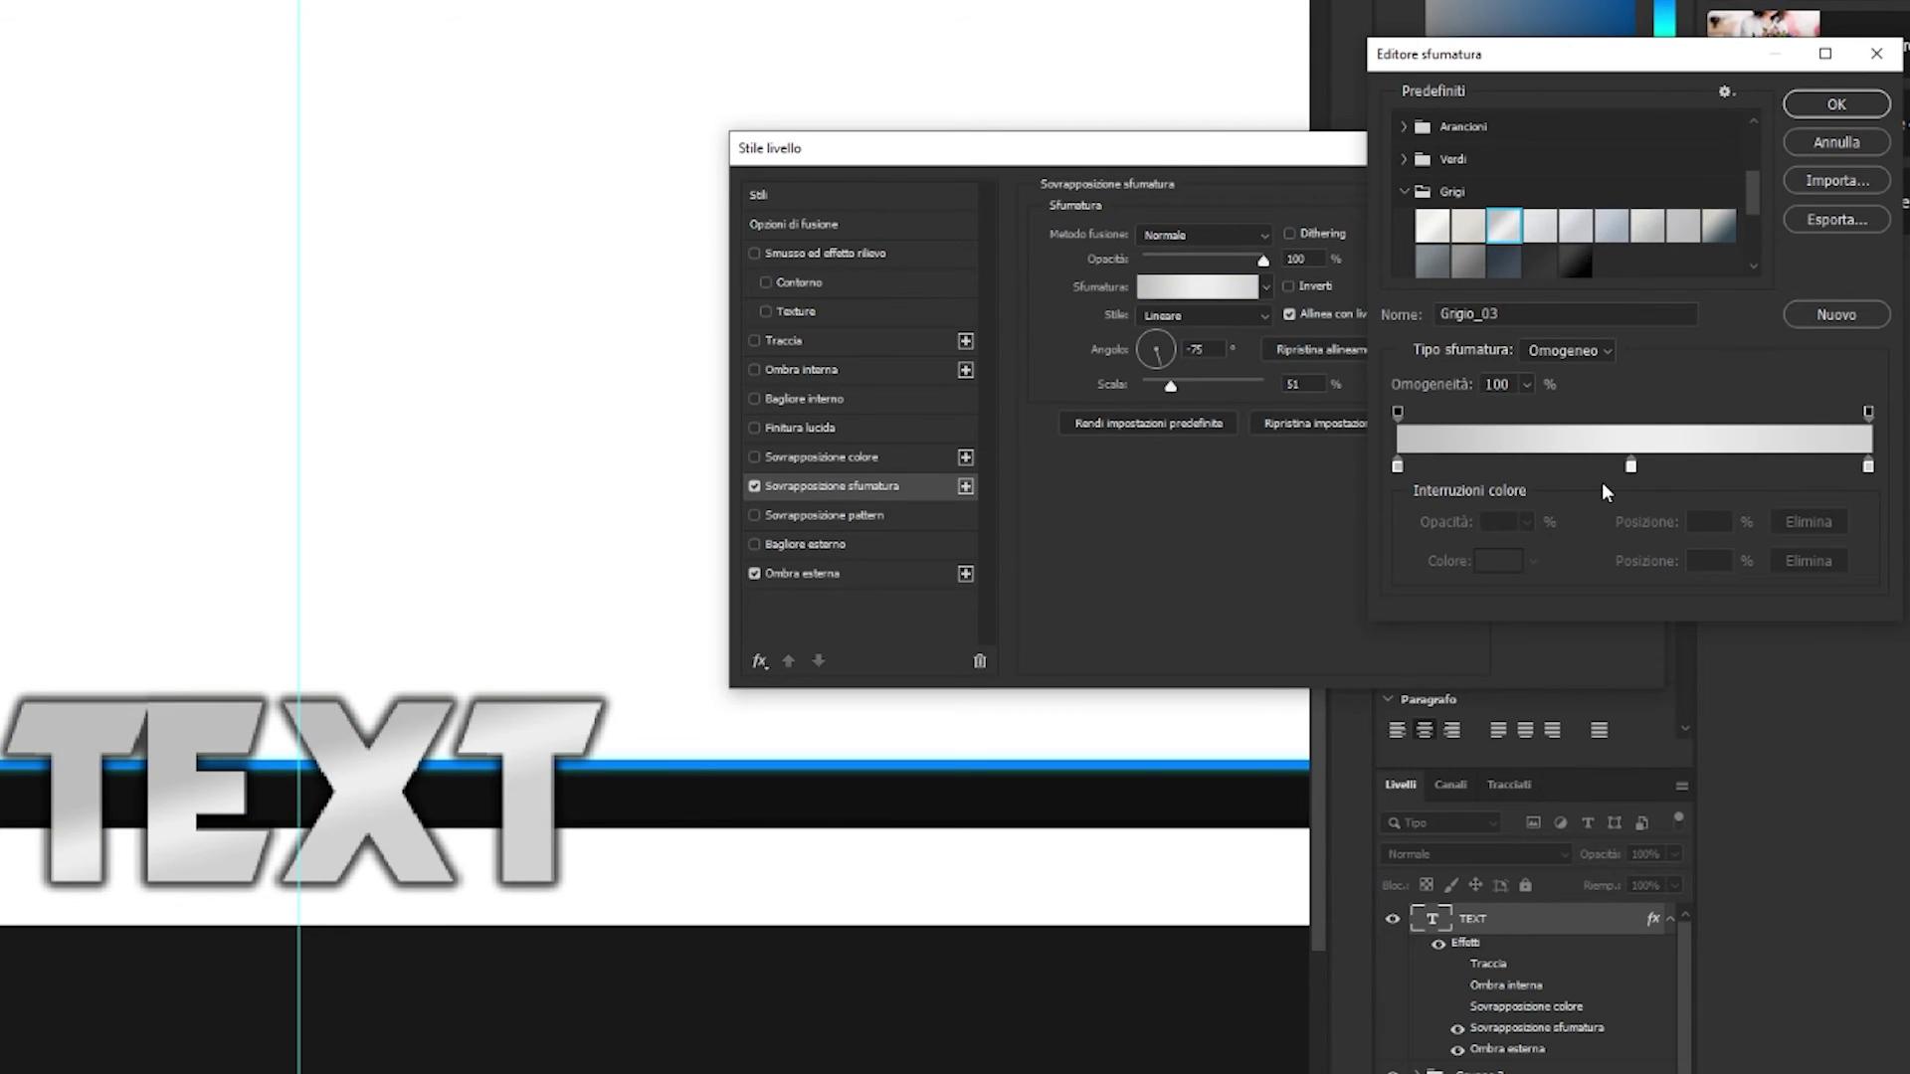
left_click(1836, 104)
mouse_move(1170, 386)
left_mouse_down()
mouse_move(1156, 367)
mouse_move(1207, 386)
mouse_move(1160, 368)
left_mouse_up()
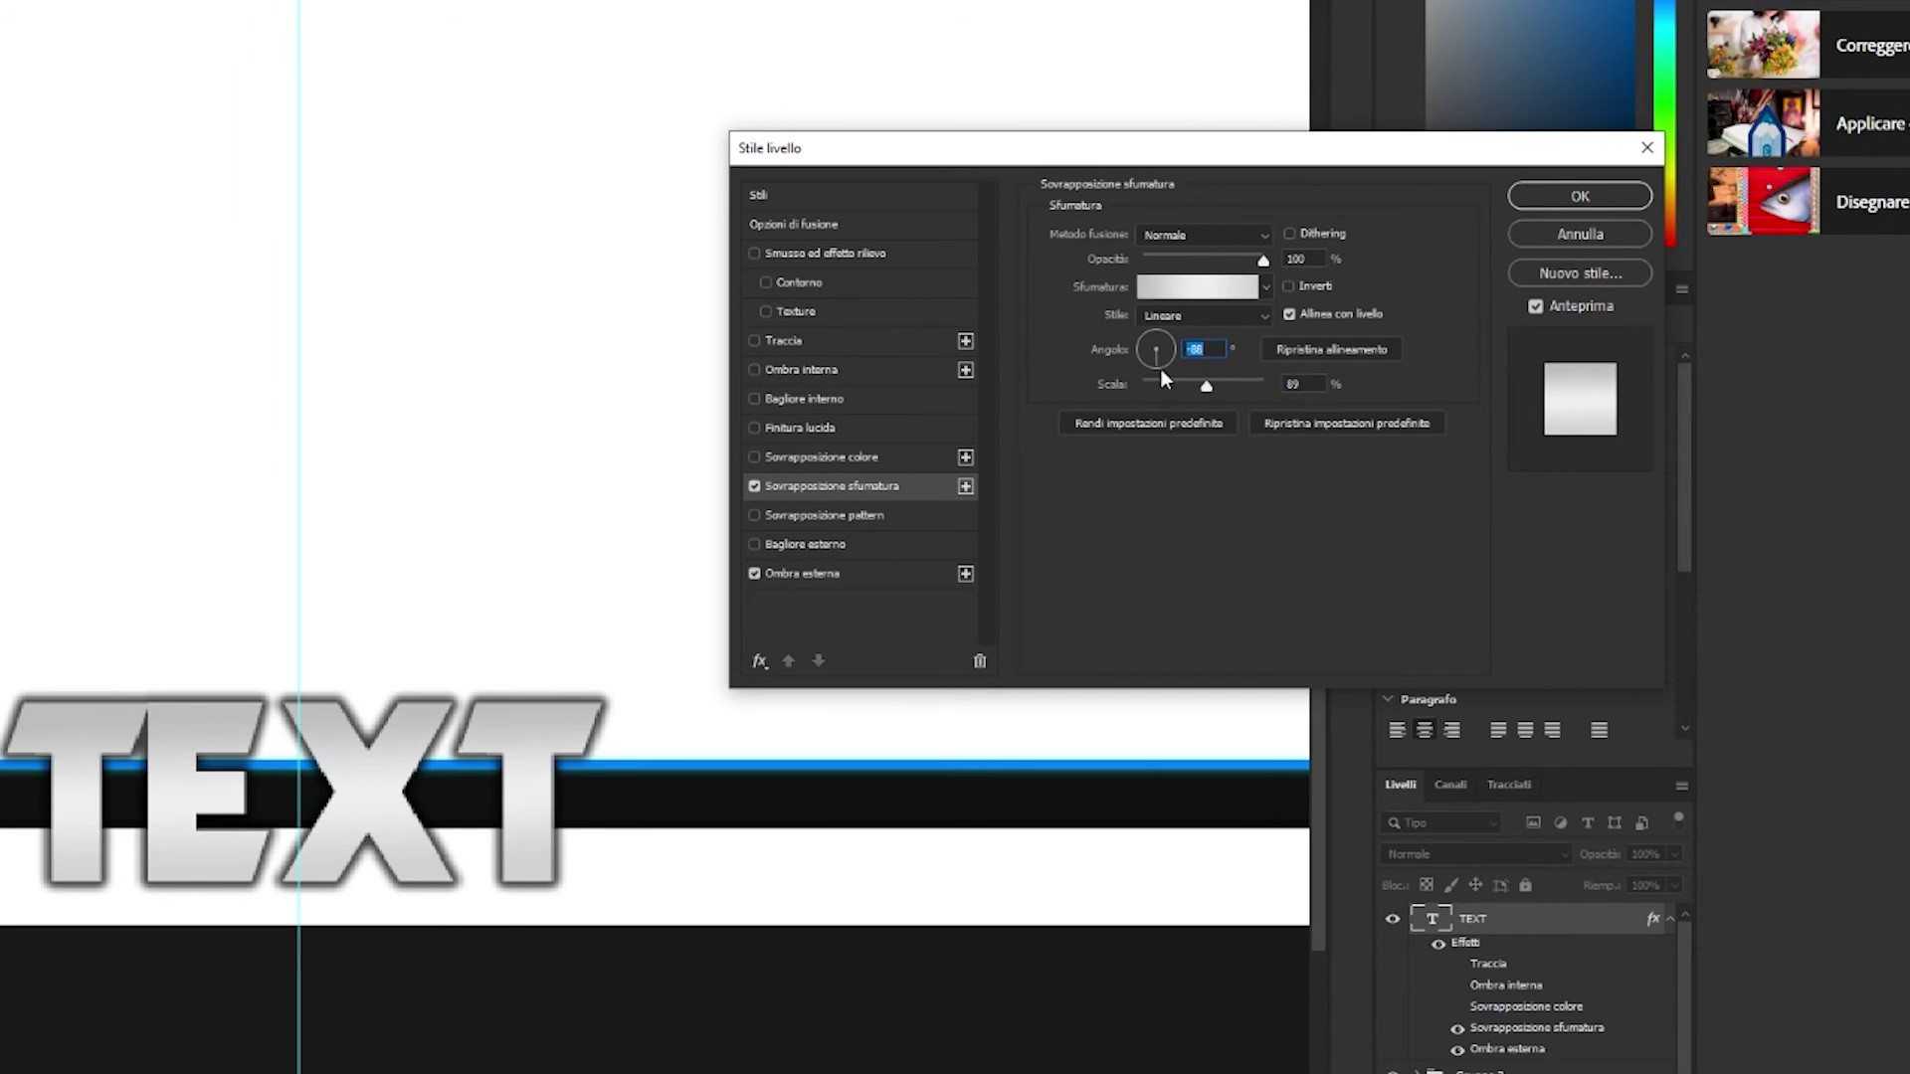
left_click(1197, 286)
Edit the gradient stops, setting one stop to white ffffff
double_click(1398, 465)
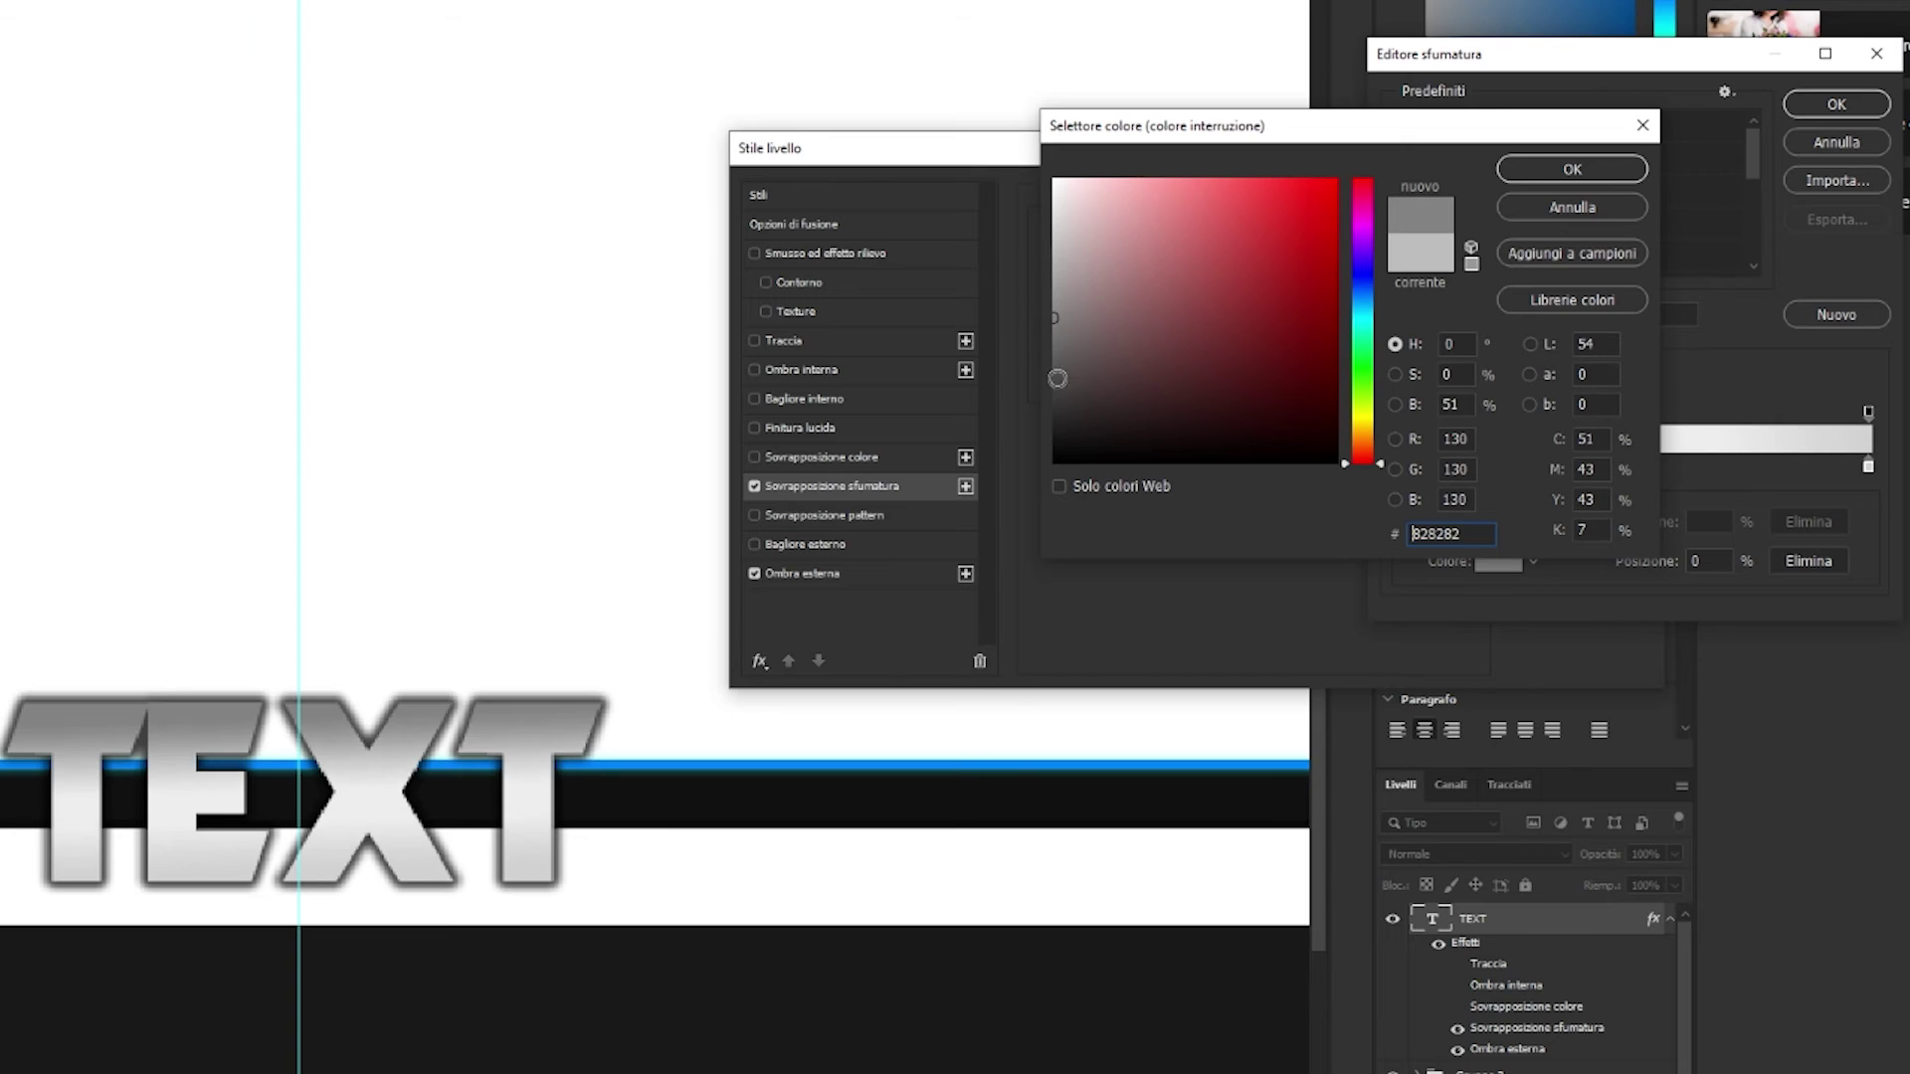
left_click_drag(1094, 295, 1055, 295)
left_click(1511, 204)
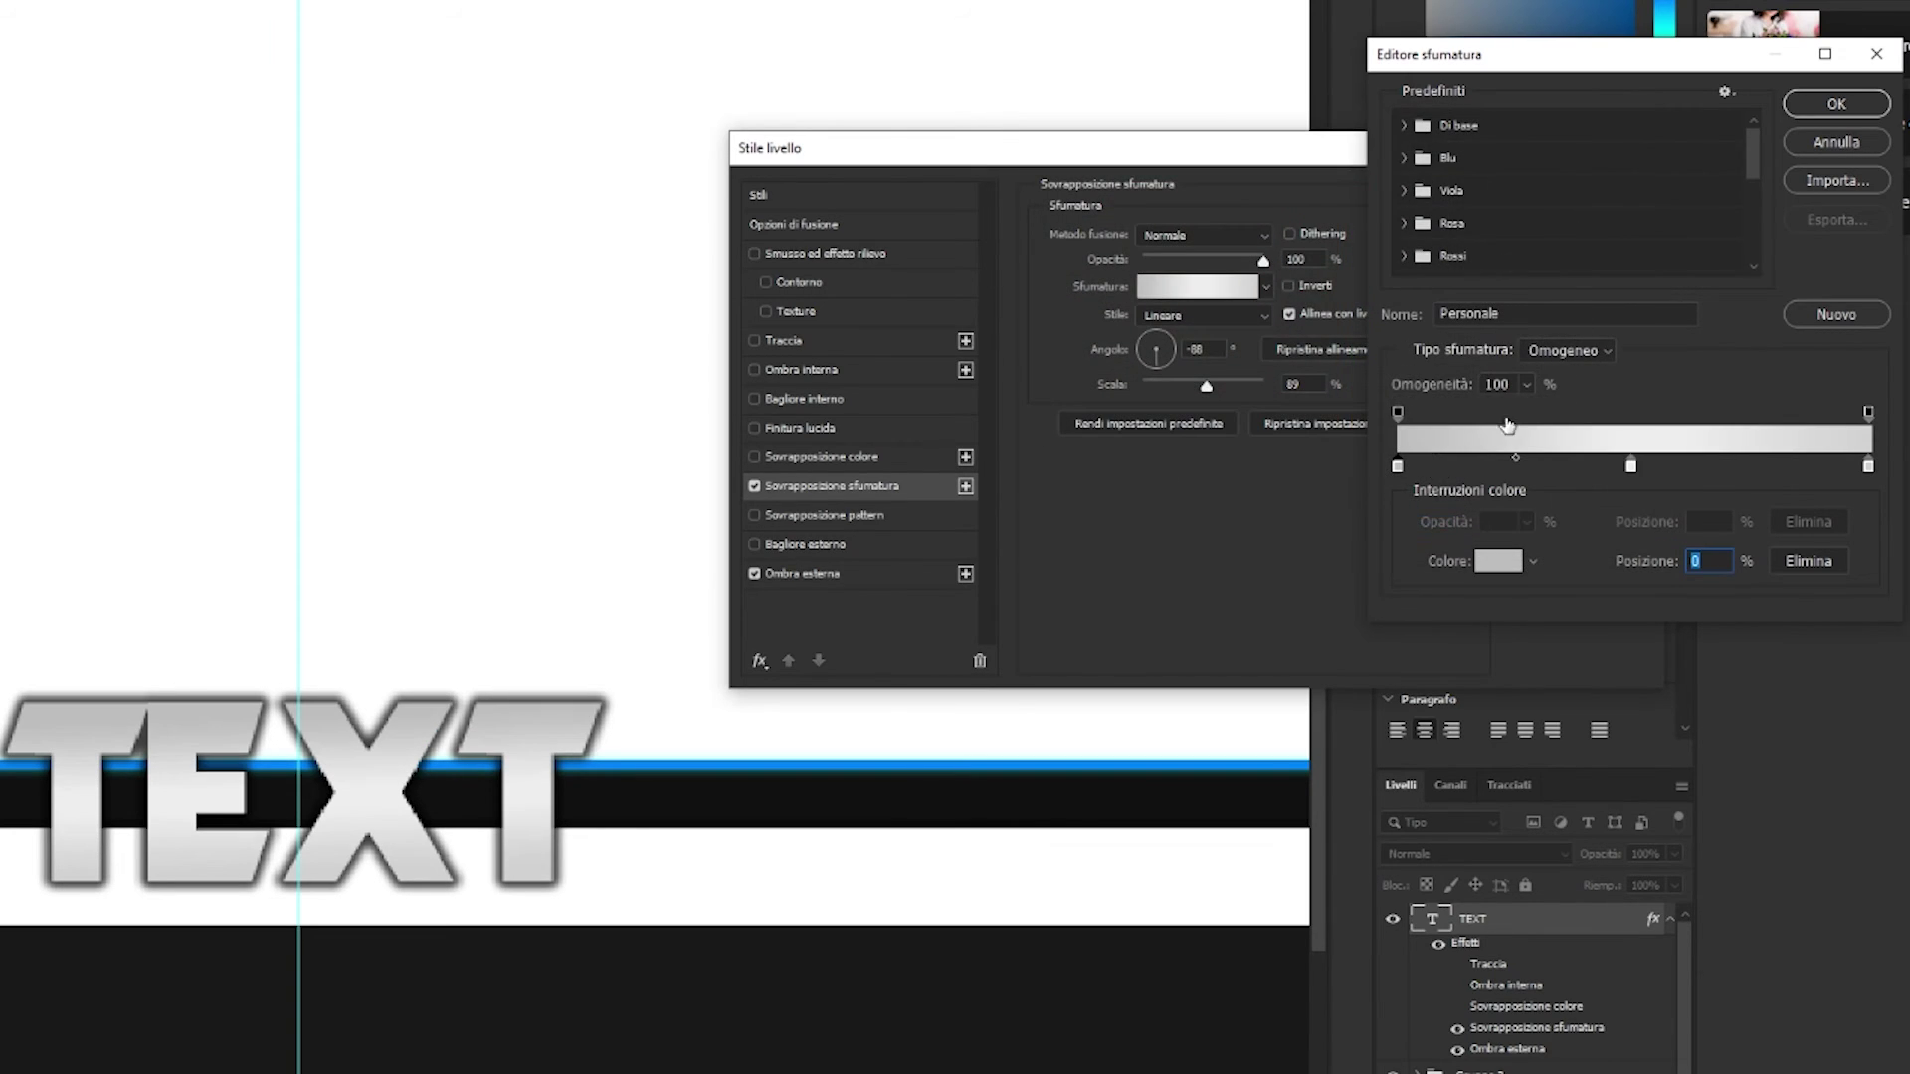
left_click(1492, 560)
left_click(1571, 170)
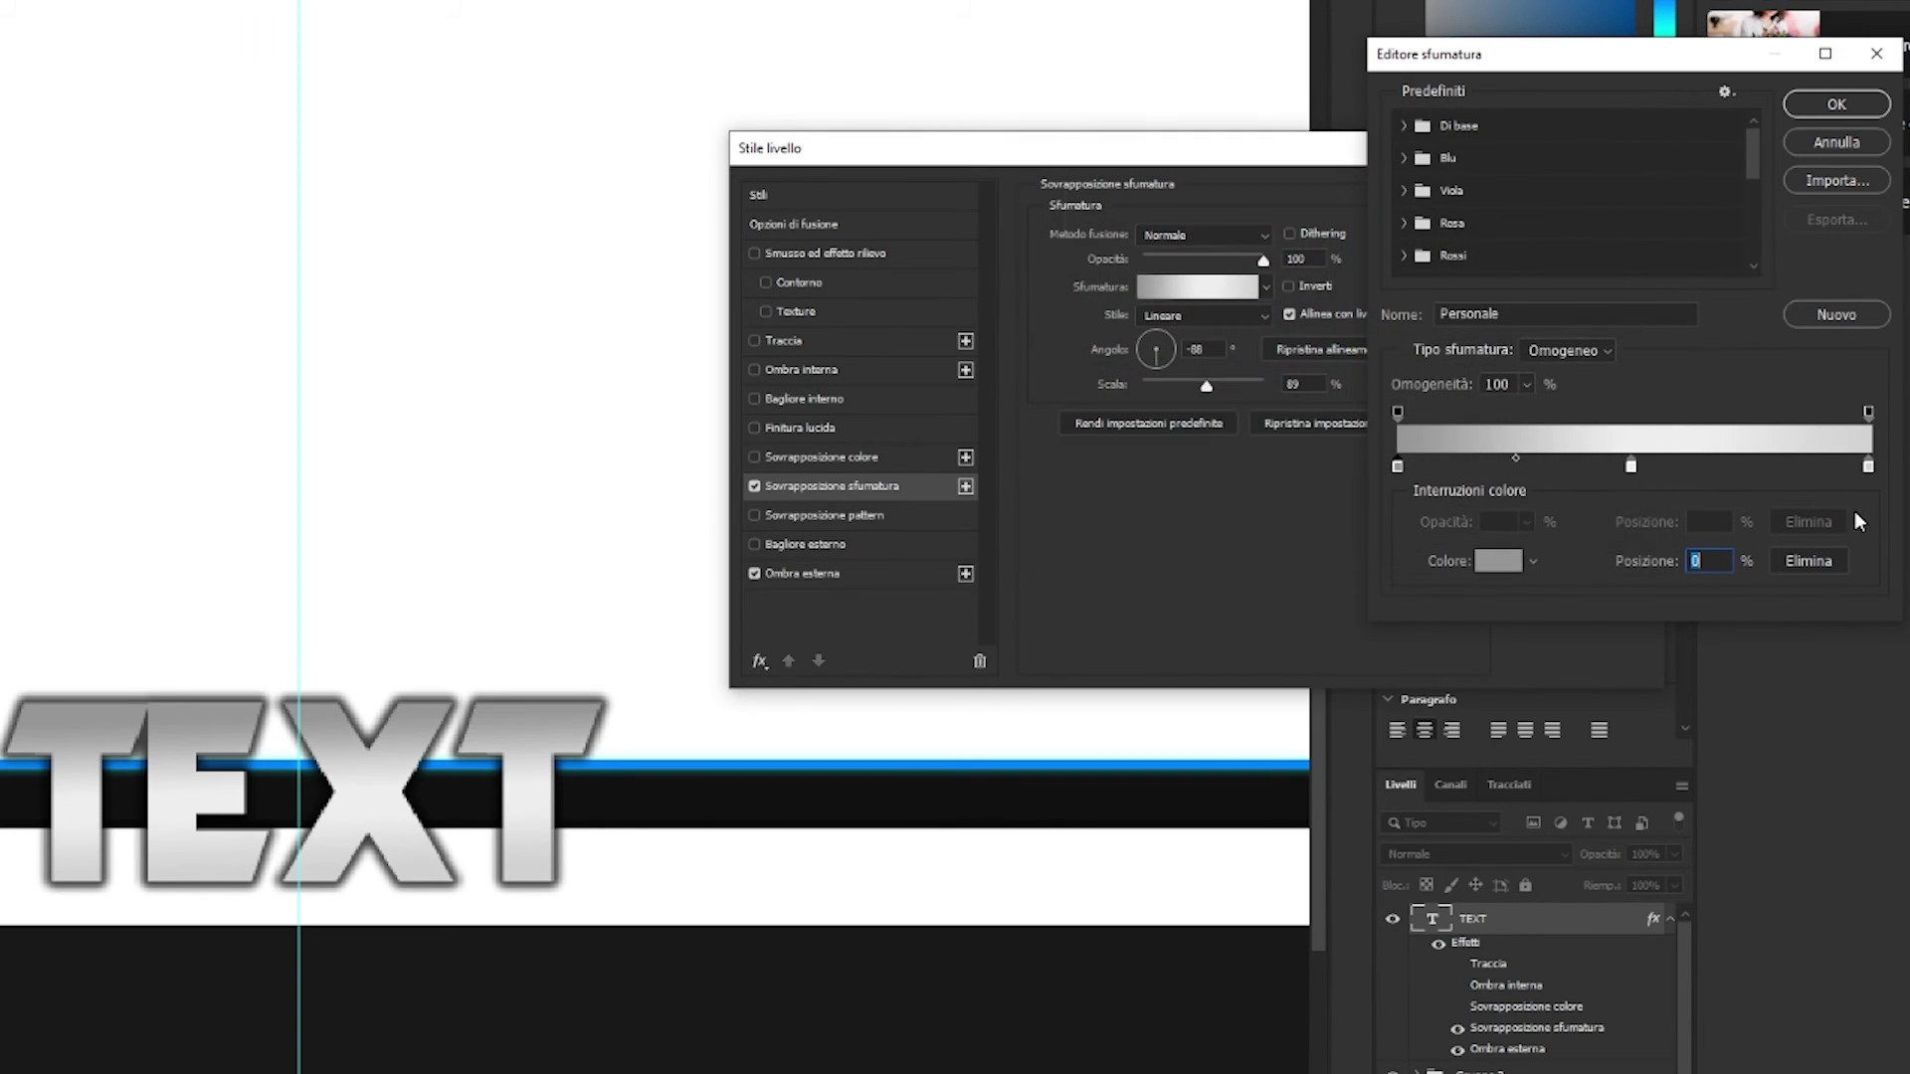
left_click(1497, 560)
type("ffffff")
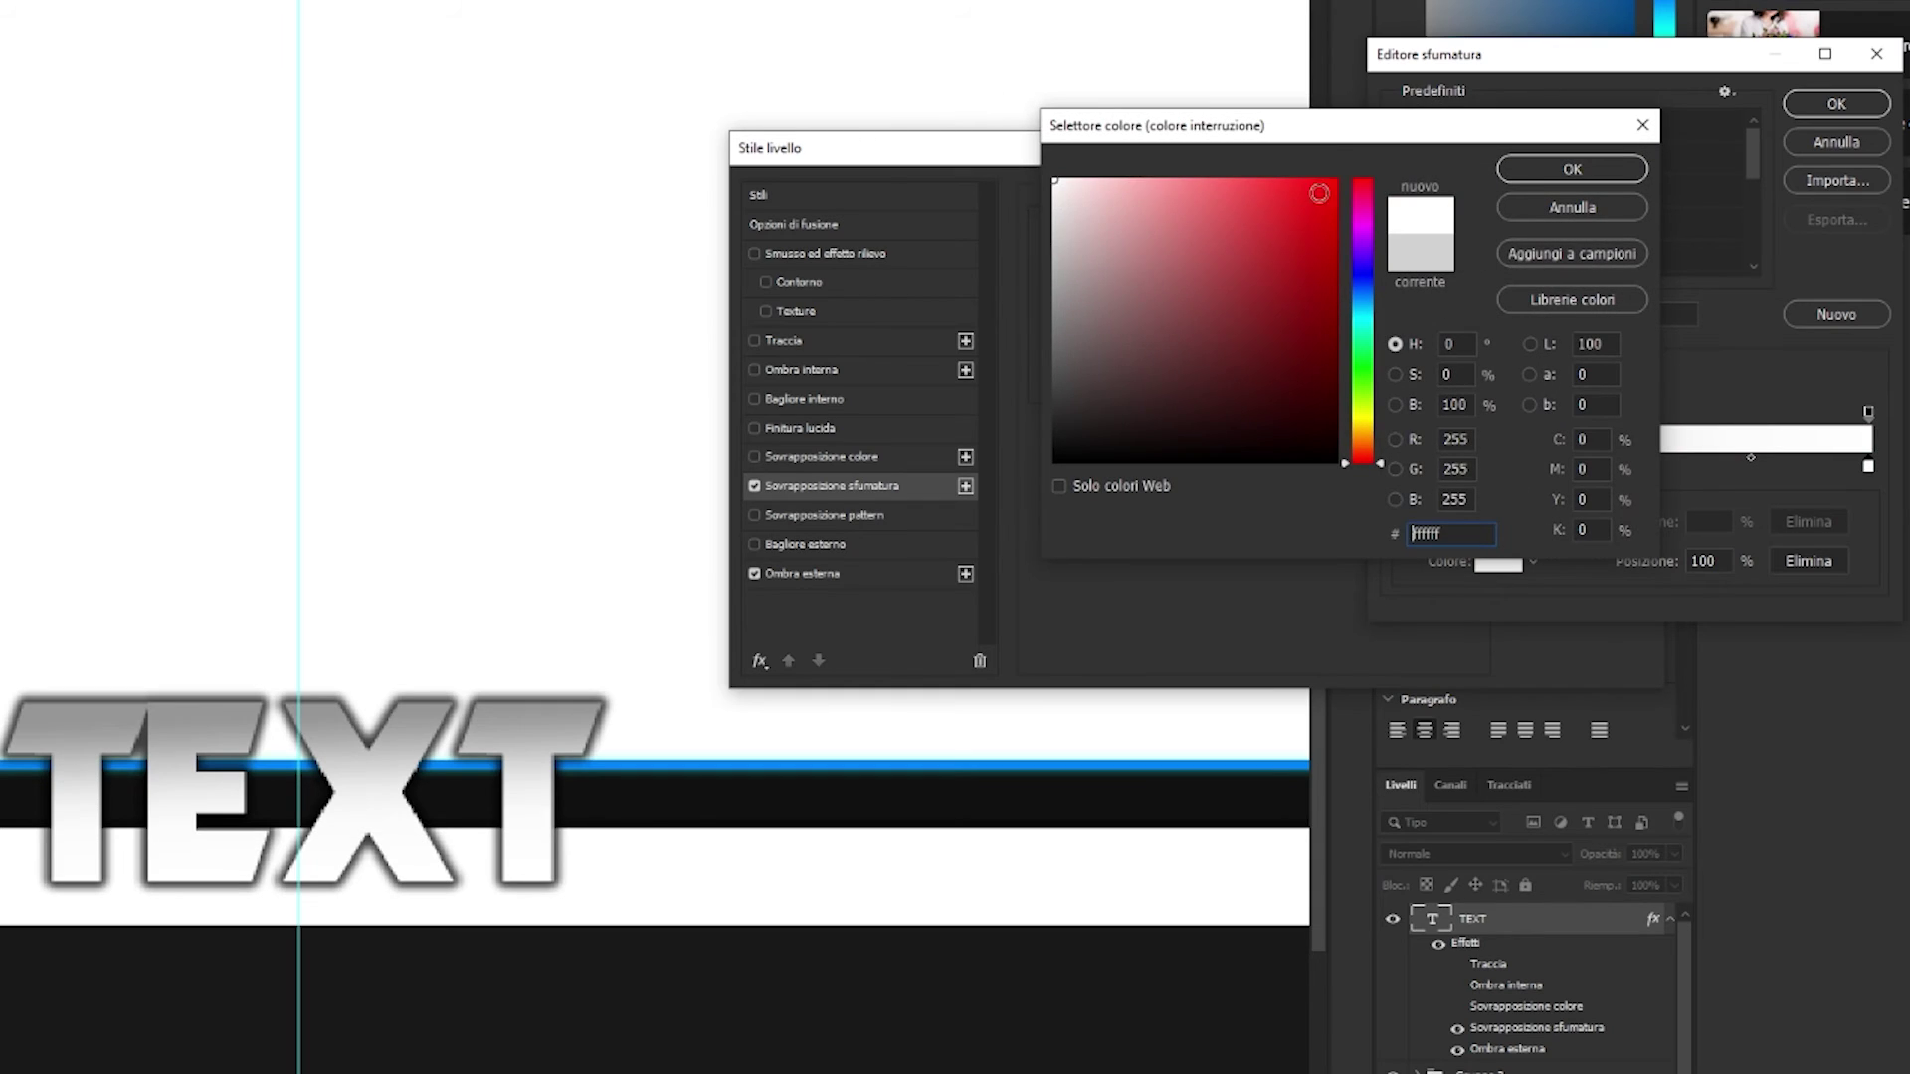
left_click(1572, 169)
Set the end gradient stop to grey 969696, keep the middle stop white, and close the editor
left_click(1459, 561)
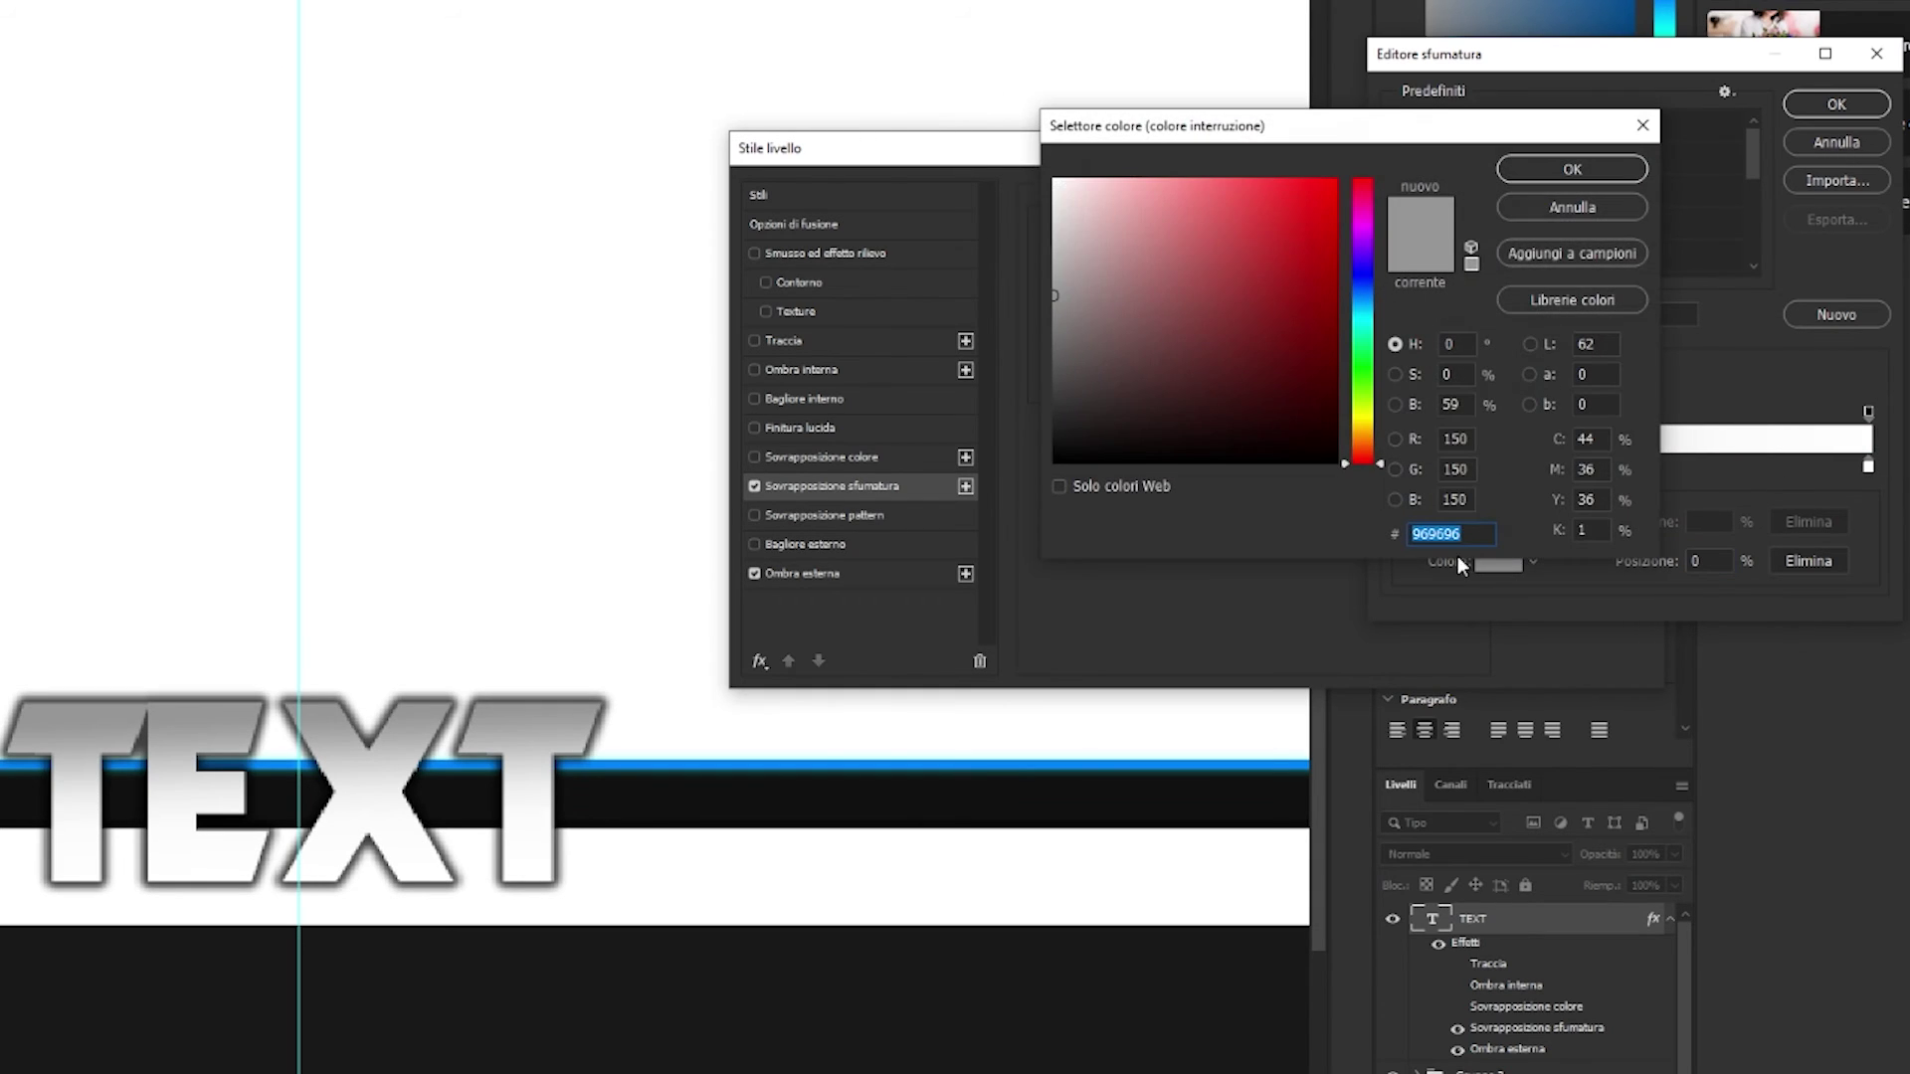
left_click(1533, 177)
left_click(1868, 466)
left_click(1498, 560)
type("969696")
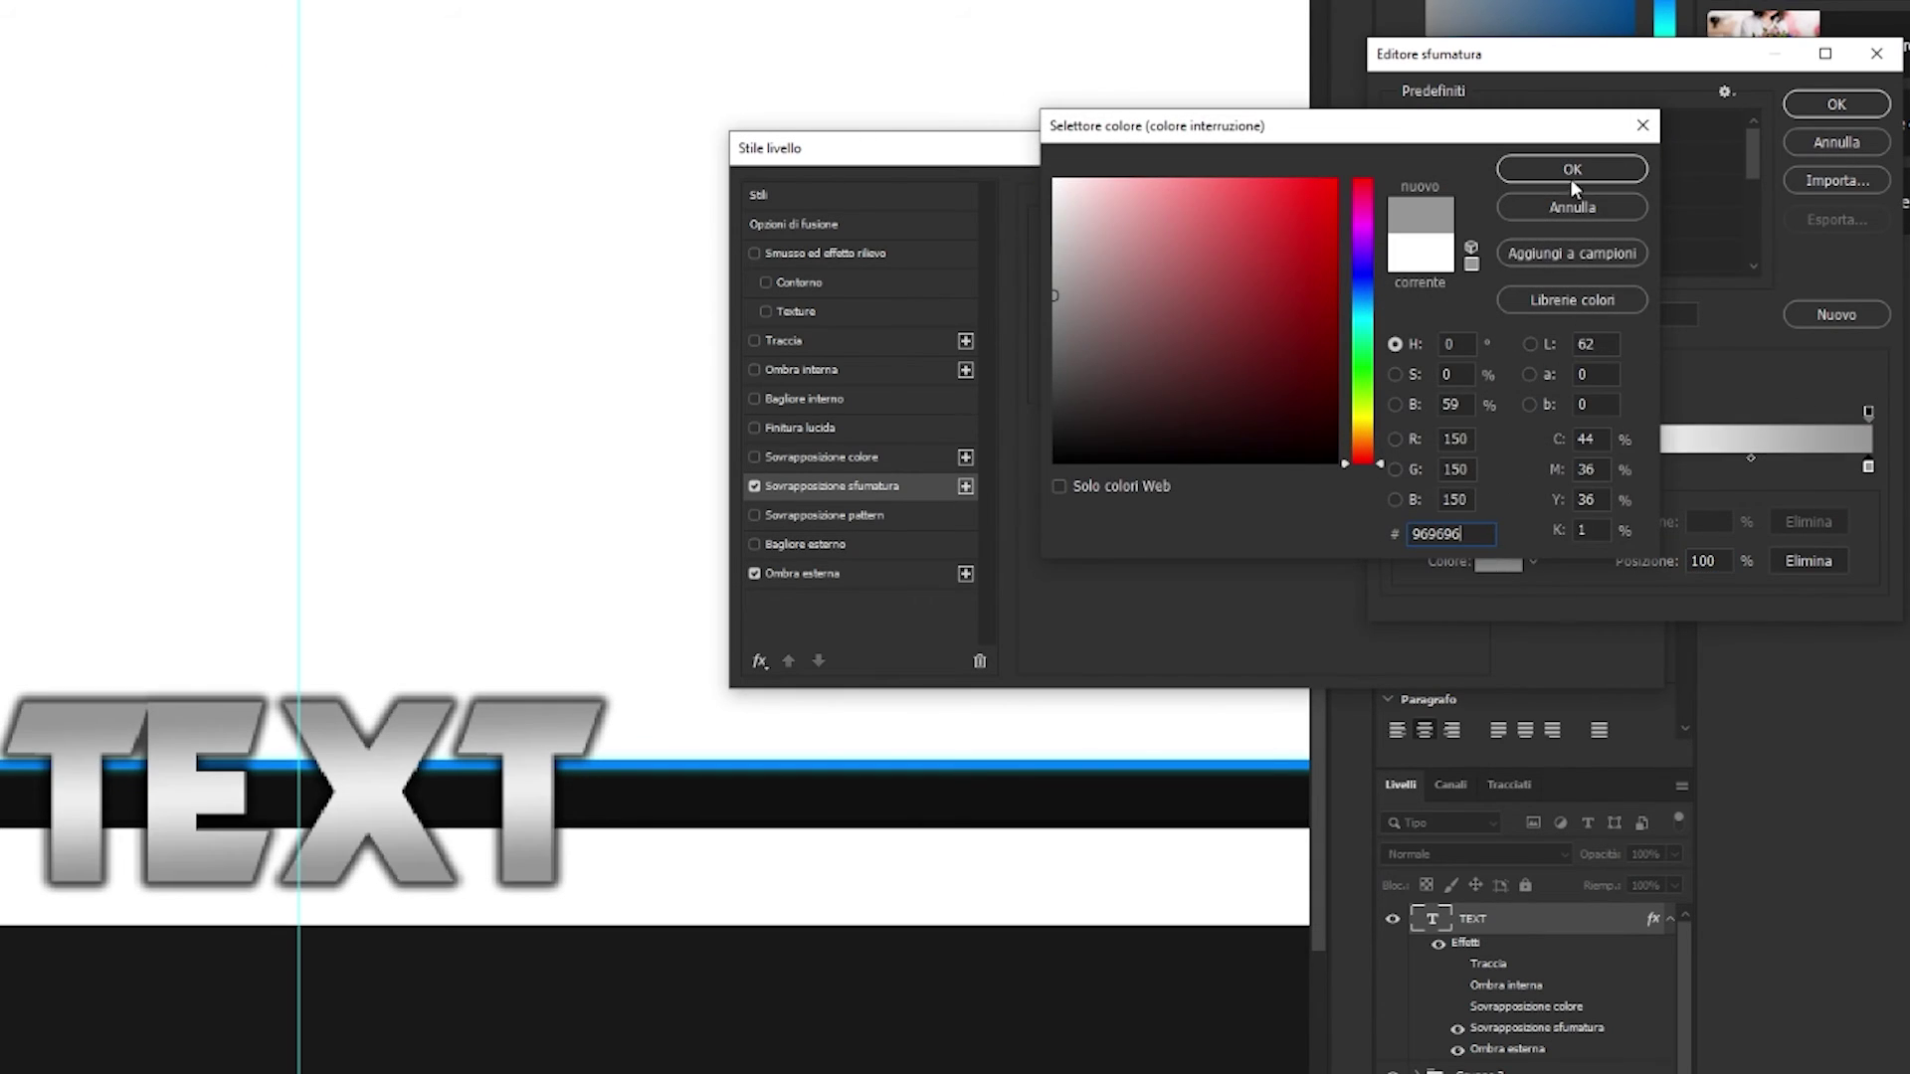
left_click(1570, 171)
left_click(1497, 561)
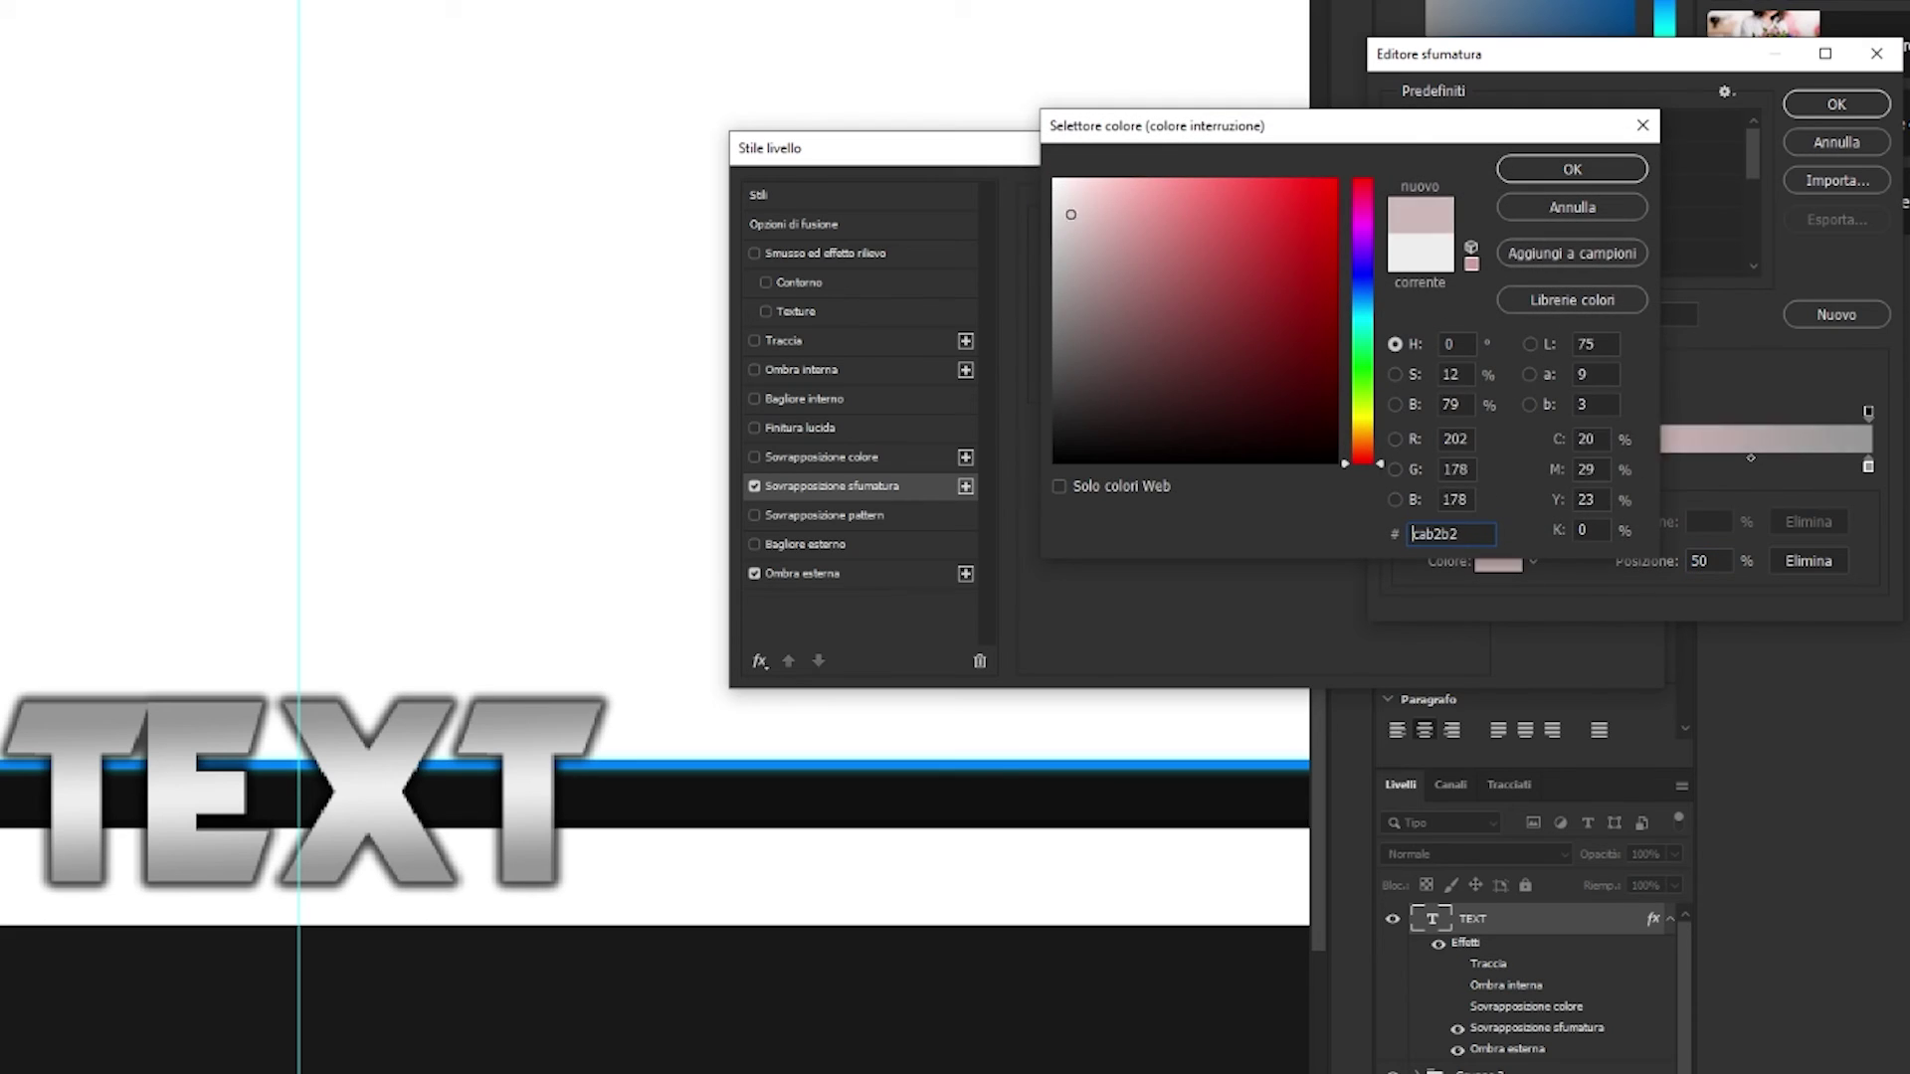
left_click(1524, 203)
left_click(1836, 103)
Readjust the gradient scale and recheck the stop colours
mouse_move(1206, 385)
left_mouse_down()
mouse_move(1173, 388)
mouse_move(1212, 396)
left_mouse_up()
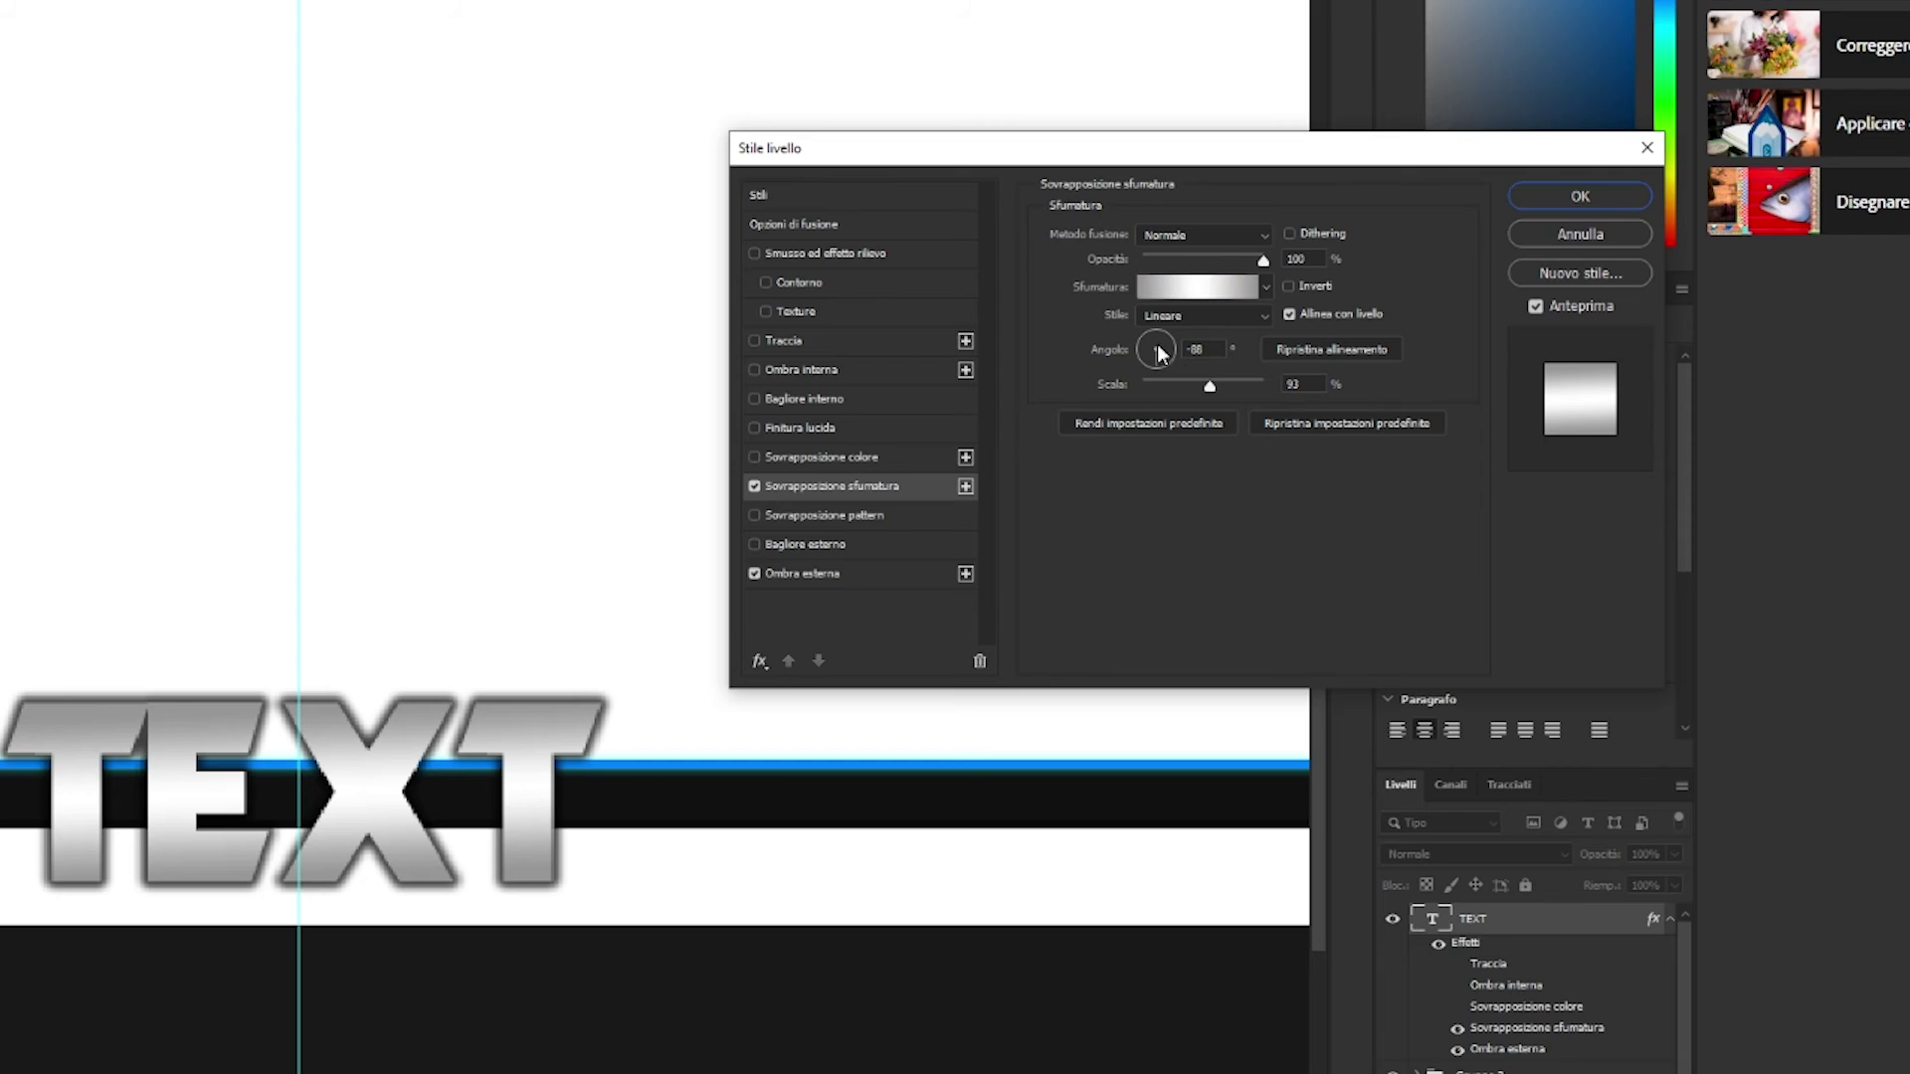
left_click(1194, 290)
left_click(1504, 564)
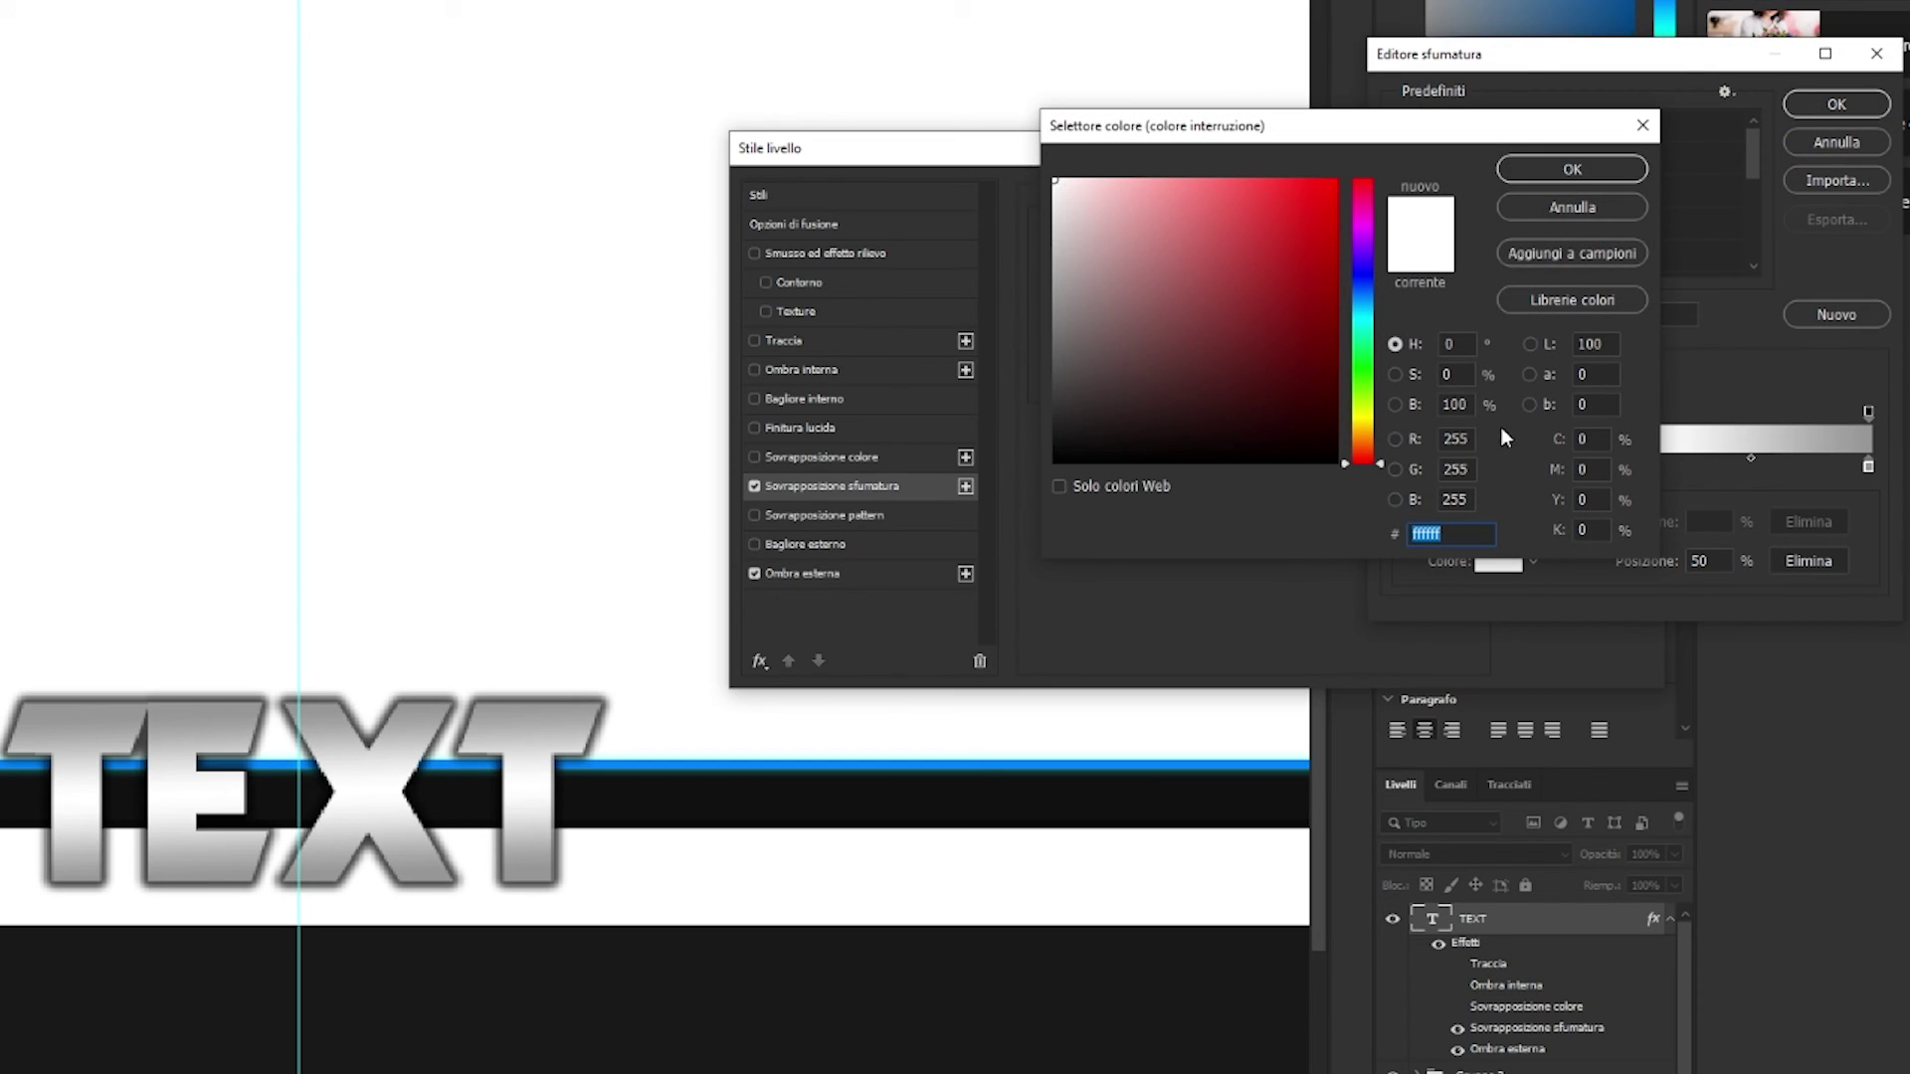
left_click(1572, 170)
Add a white ffffff stroke positioned inside the TEXT letters
left_click(1837, 103)
left_click(781, 340)
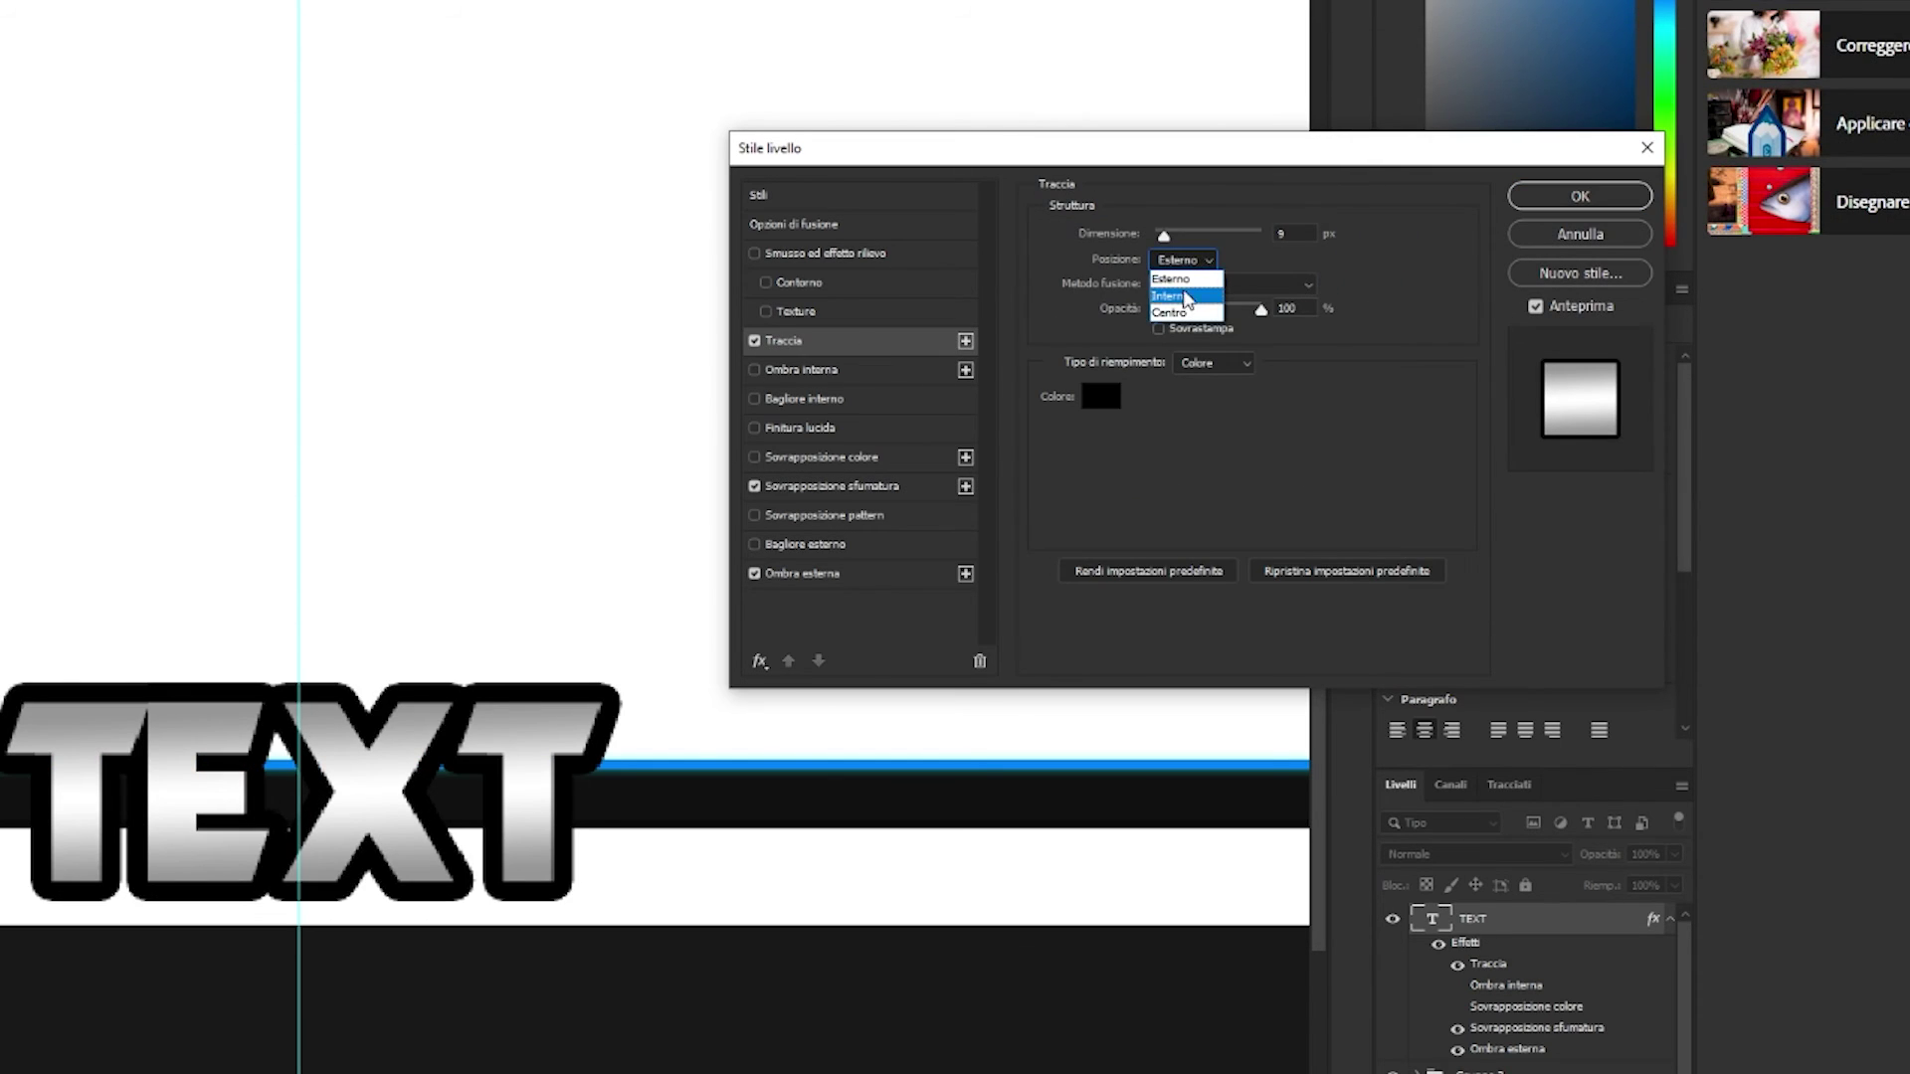
left_click(1185, 297)
left_click(1100, 396)
type("ffffff")
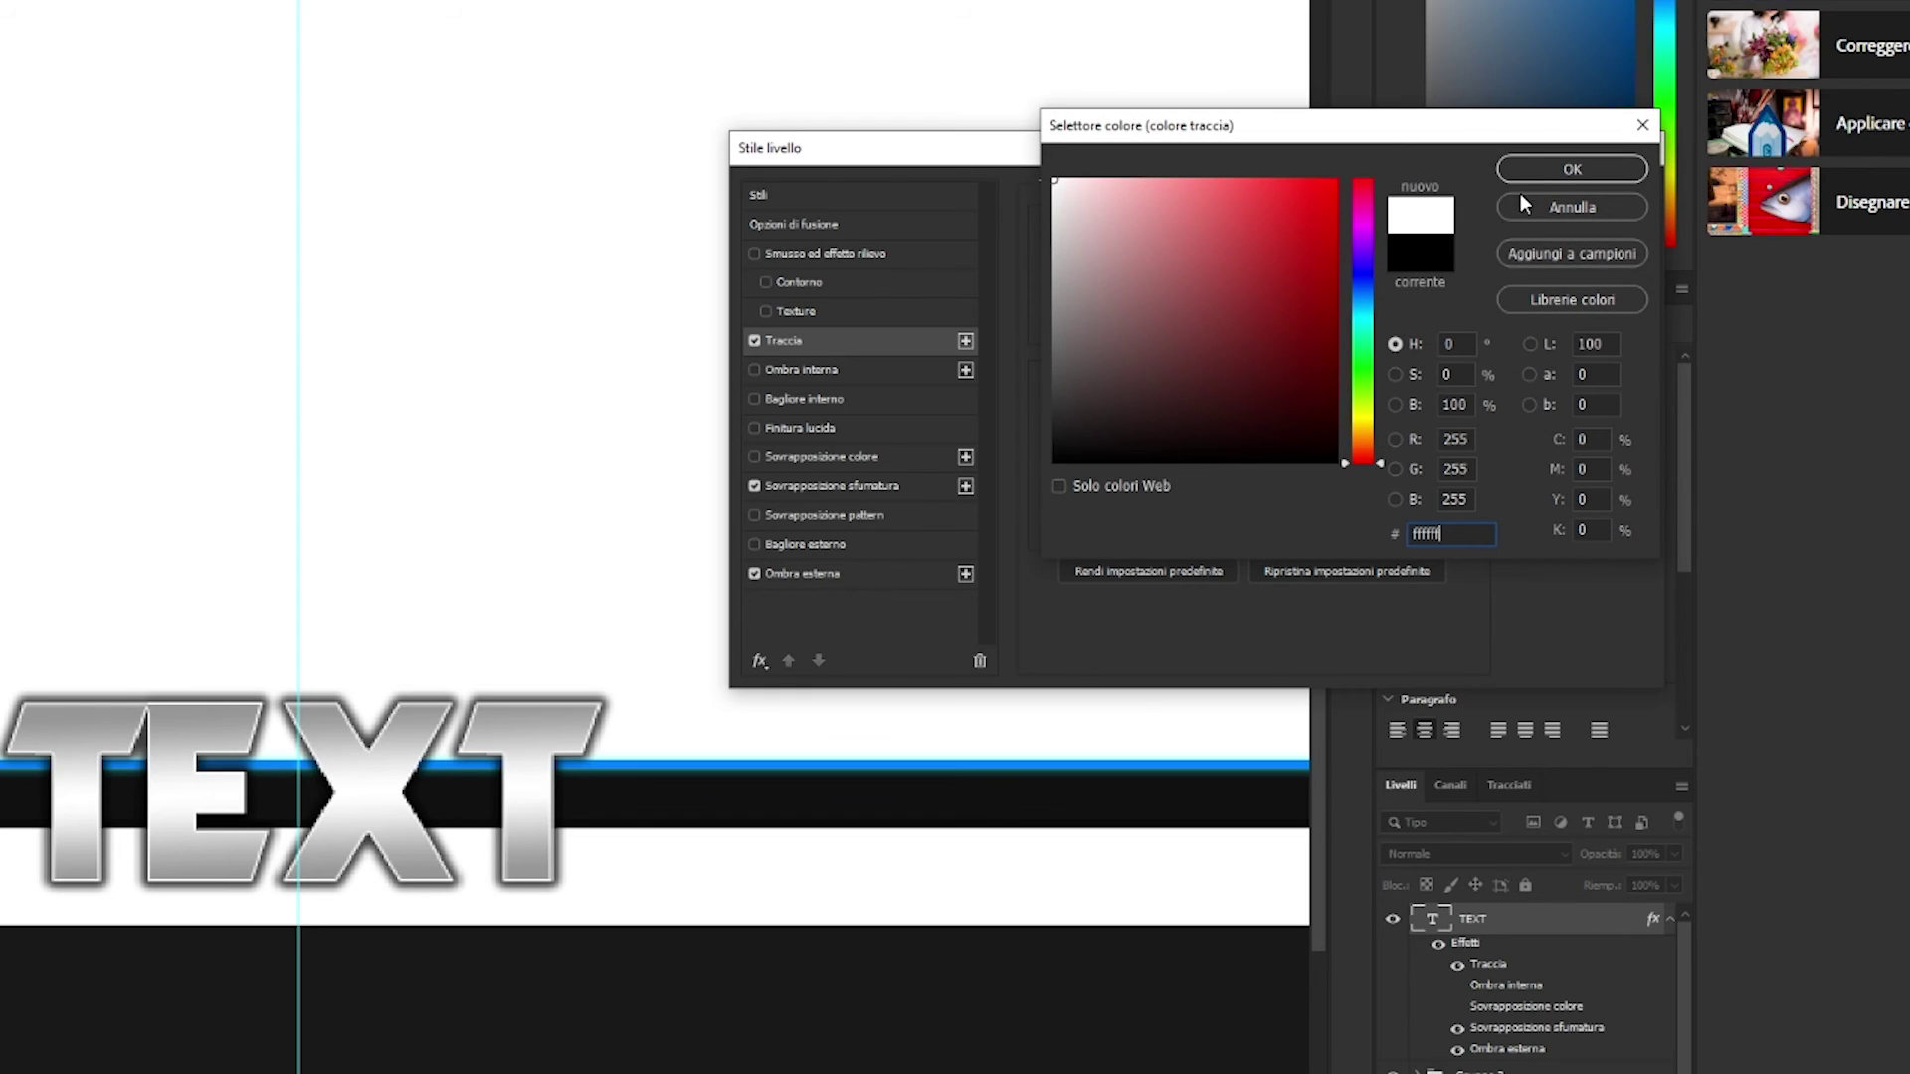
left_click(1572, 171)
Confirm the TEXT layer style and make Livello 1's black backdrop visible again
left_click(1580, 196)
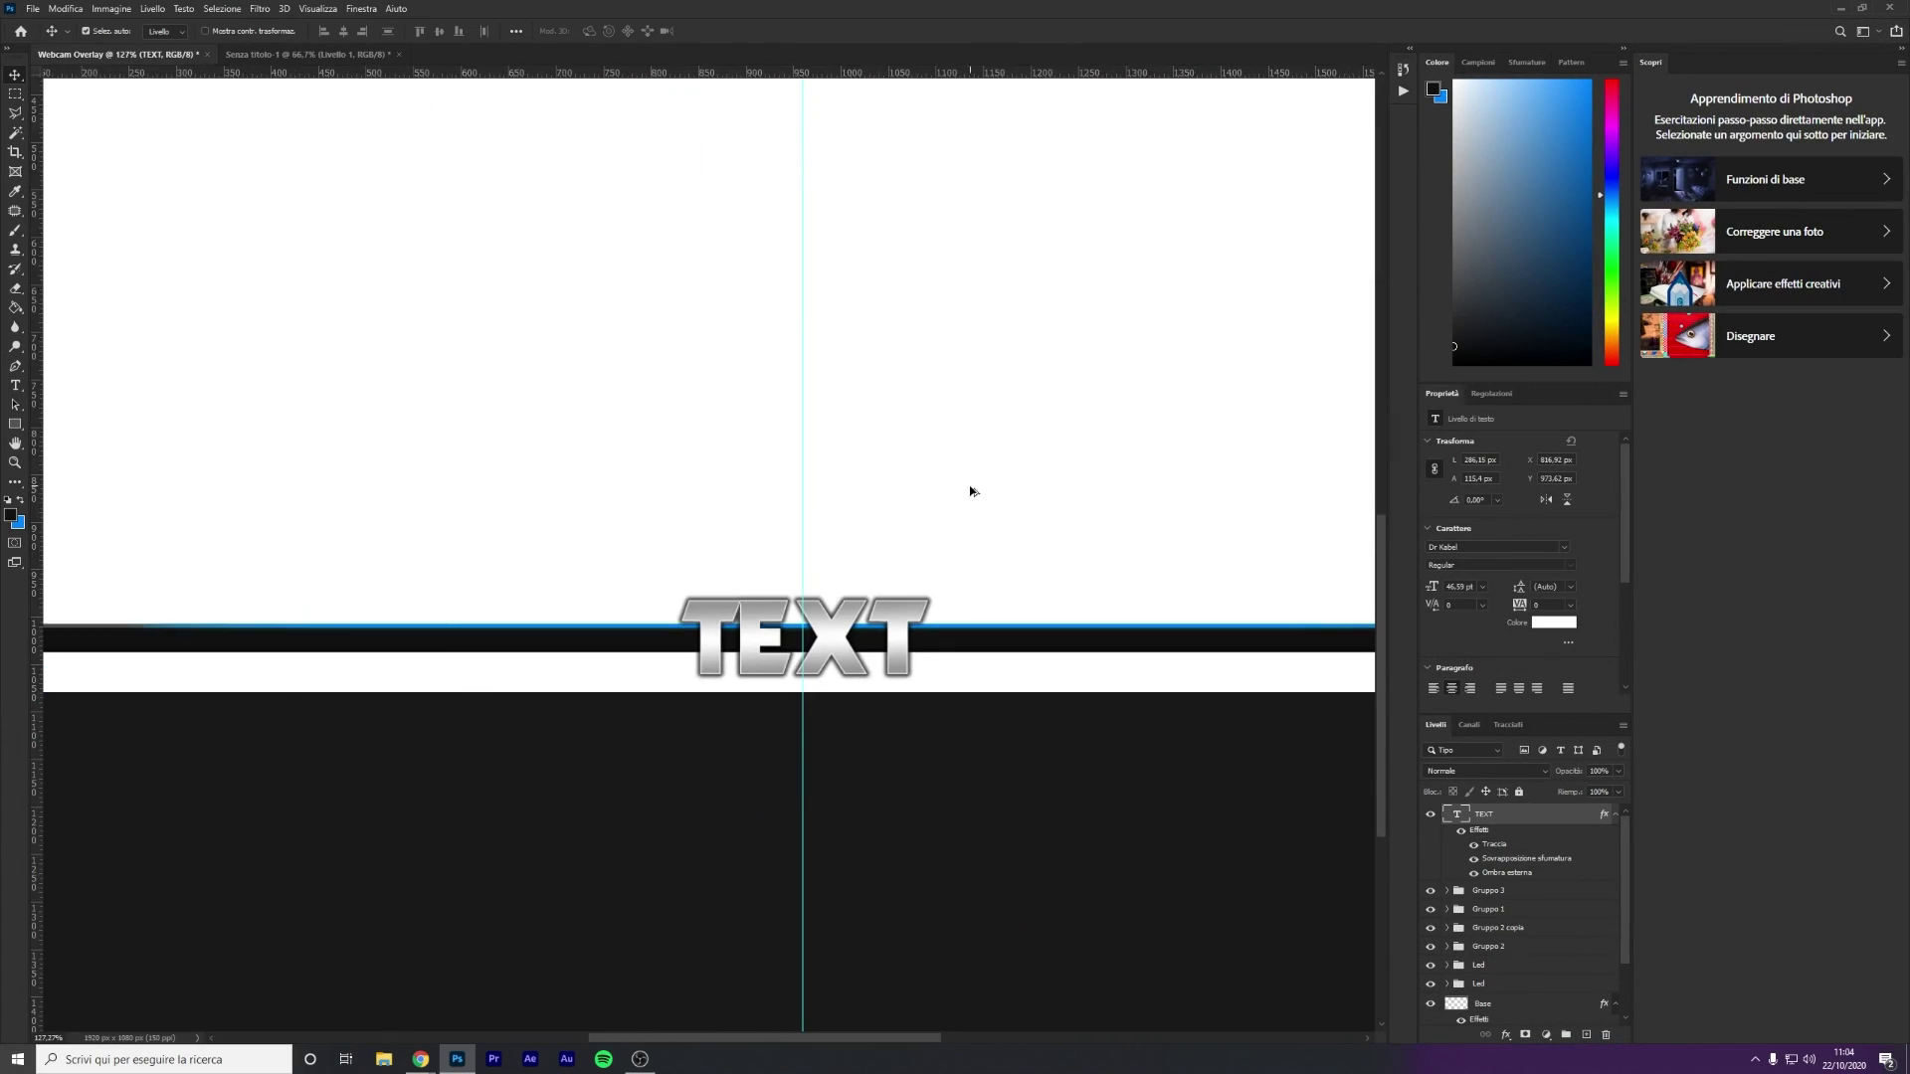
scroll(848, 750, "down", 2)
scroll(845, 713, "down", 1)
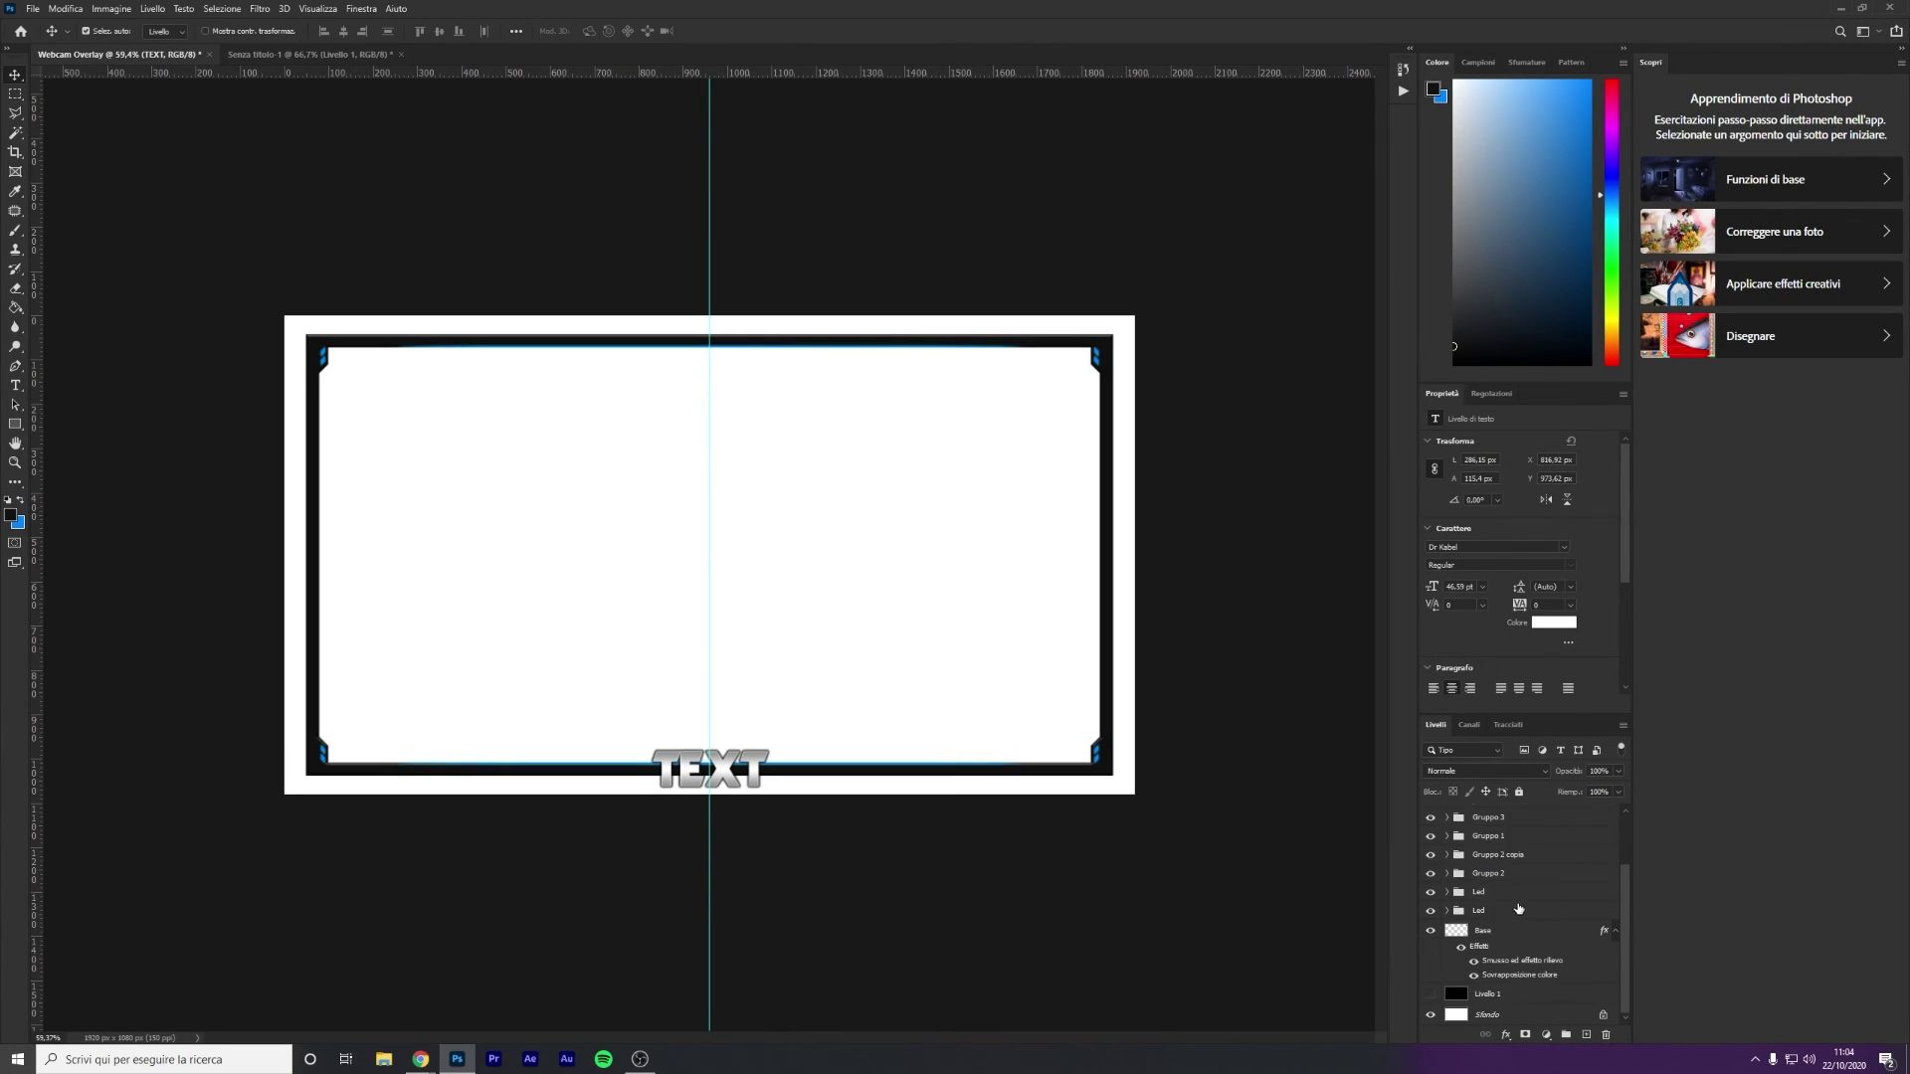
left_click(1431, 994)
scroll(724, 778, "up", 1)
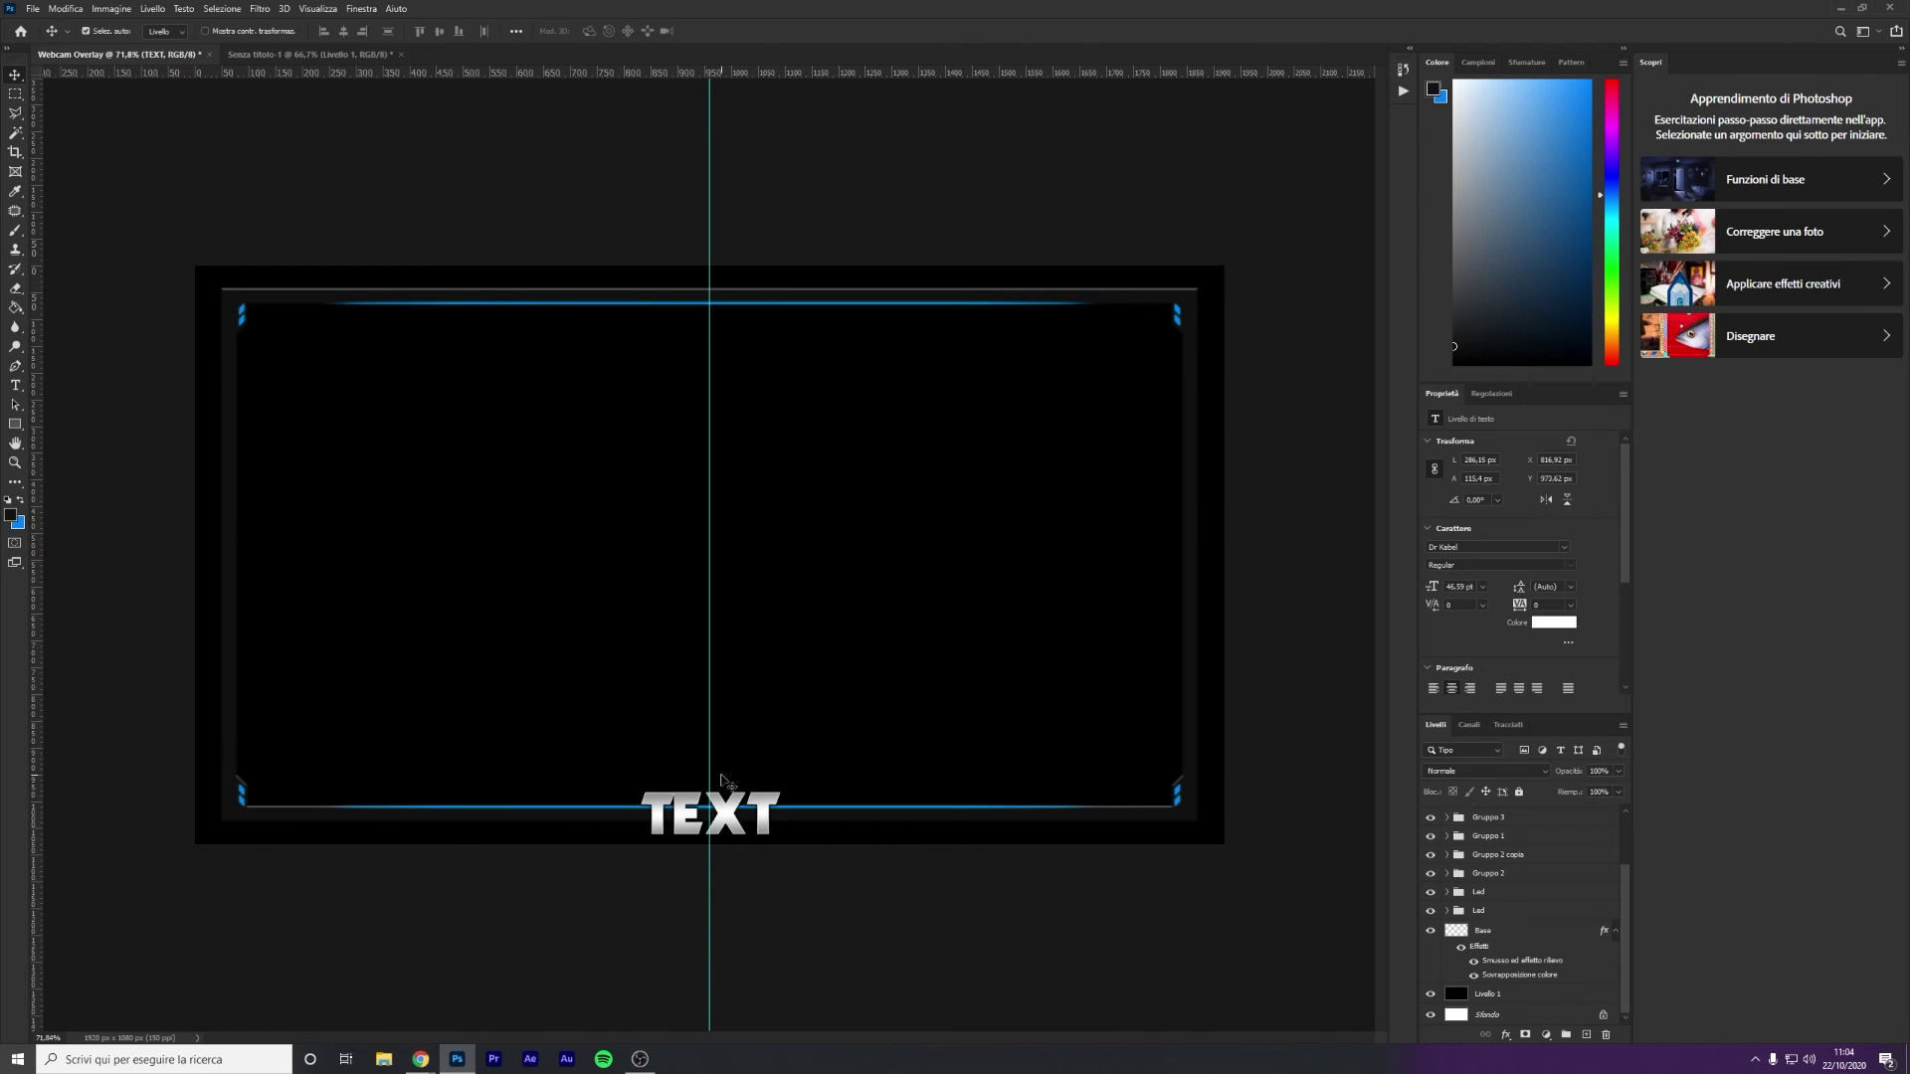